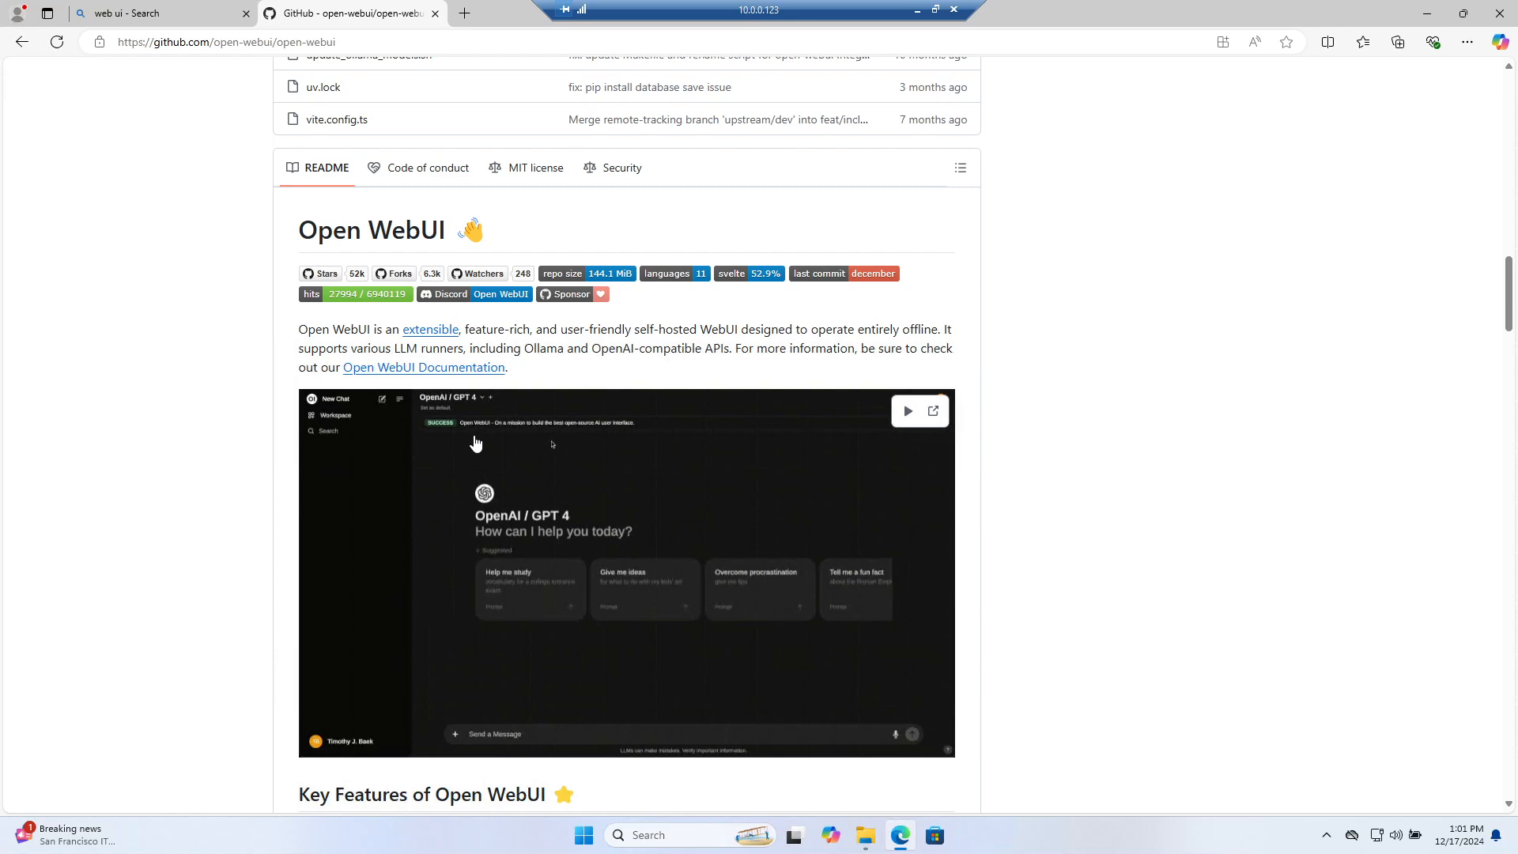
Scroll down the Open WebUI README past the pip installation instructions
{"action": "scroll", "coordinate": [553, 438], "scroll_direction": "down", "scroll_amount": 9}
{"action": "scroll", "coordinate": [560, 425], "scroll_direction": "down", "scroll_amount": 12}
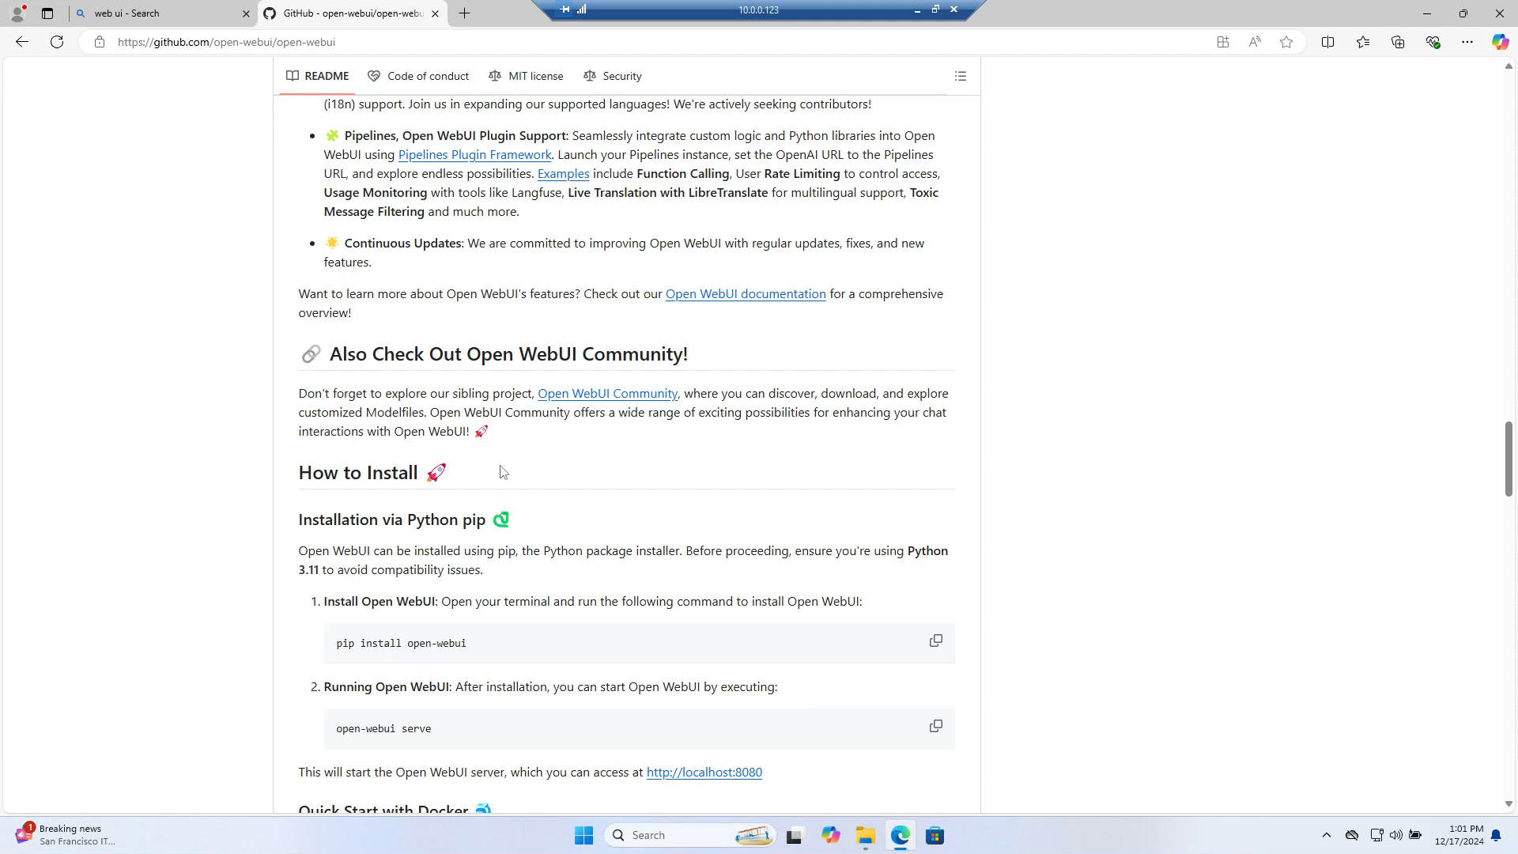
{"action": "left_click_drag", "start_coordinate": [342, 560], "coordinate": [840, 558]}
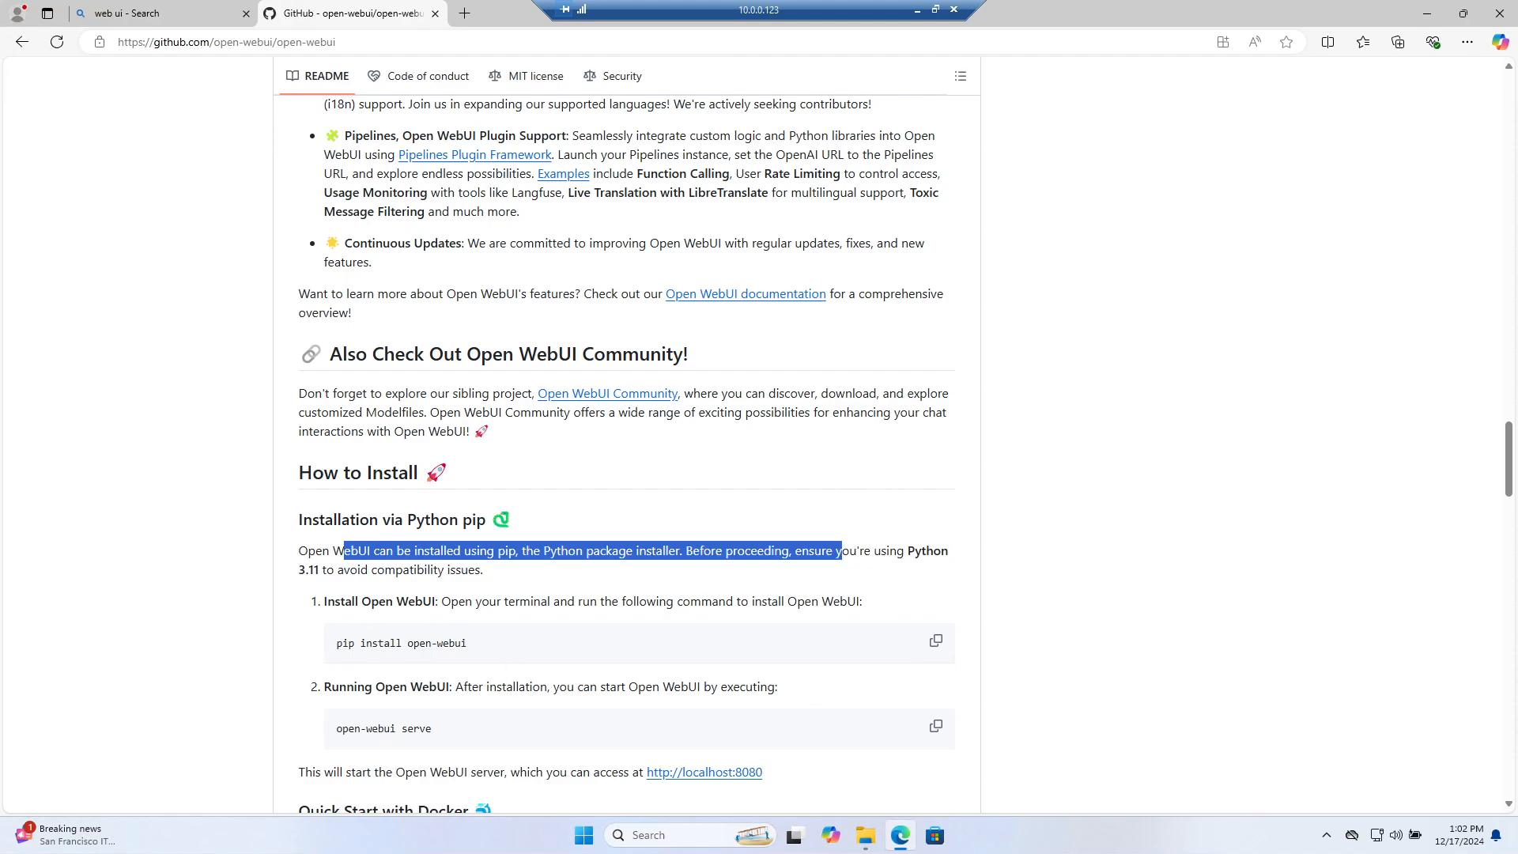
{"action": "scroll", "coordinate": [422, 594], "scroll_direction": "down", "scroll_amount": 2}
{"action": "scroll", "coordinate": [939, 680], "scroll_direction": "down", "scroll_amount": 4}
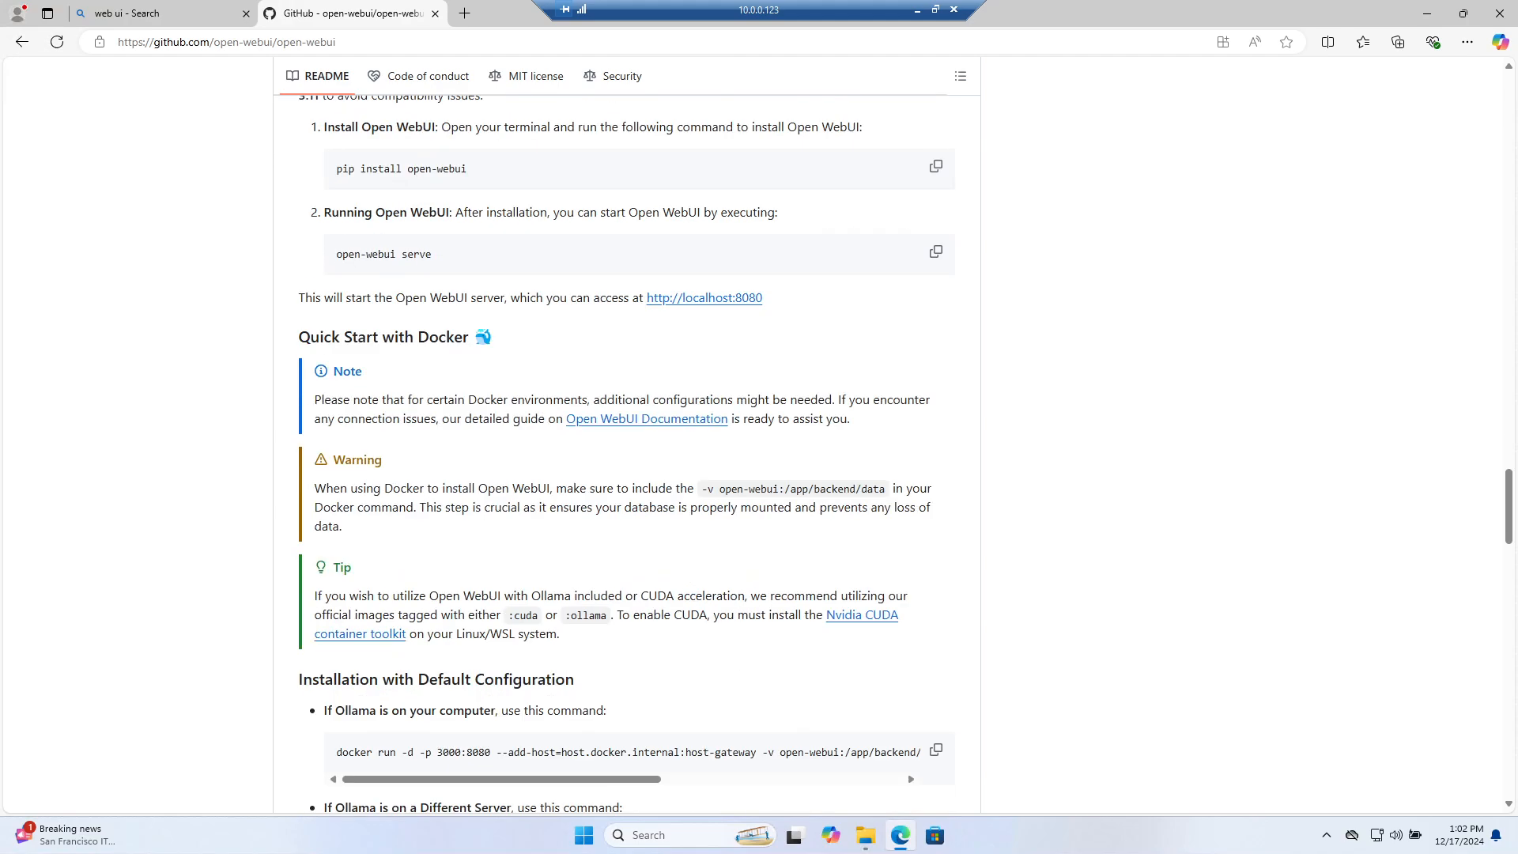
{"action": "scroll", "coordinate": [437, 473], "scroll_direction": "down", "scroll_amount": 2}
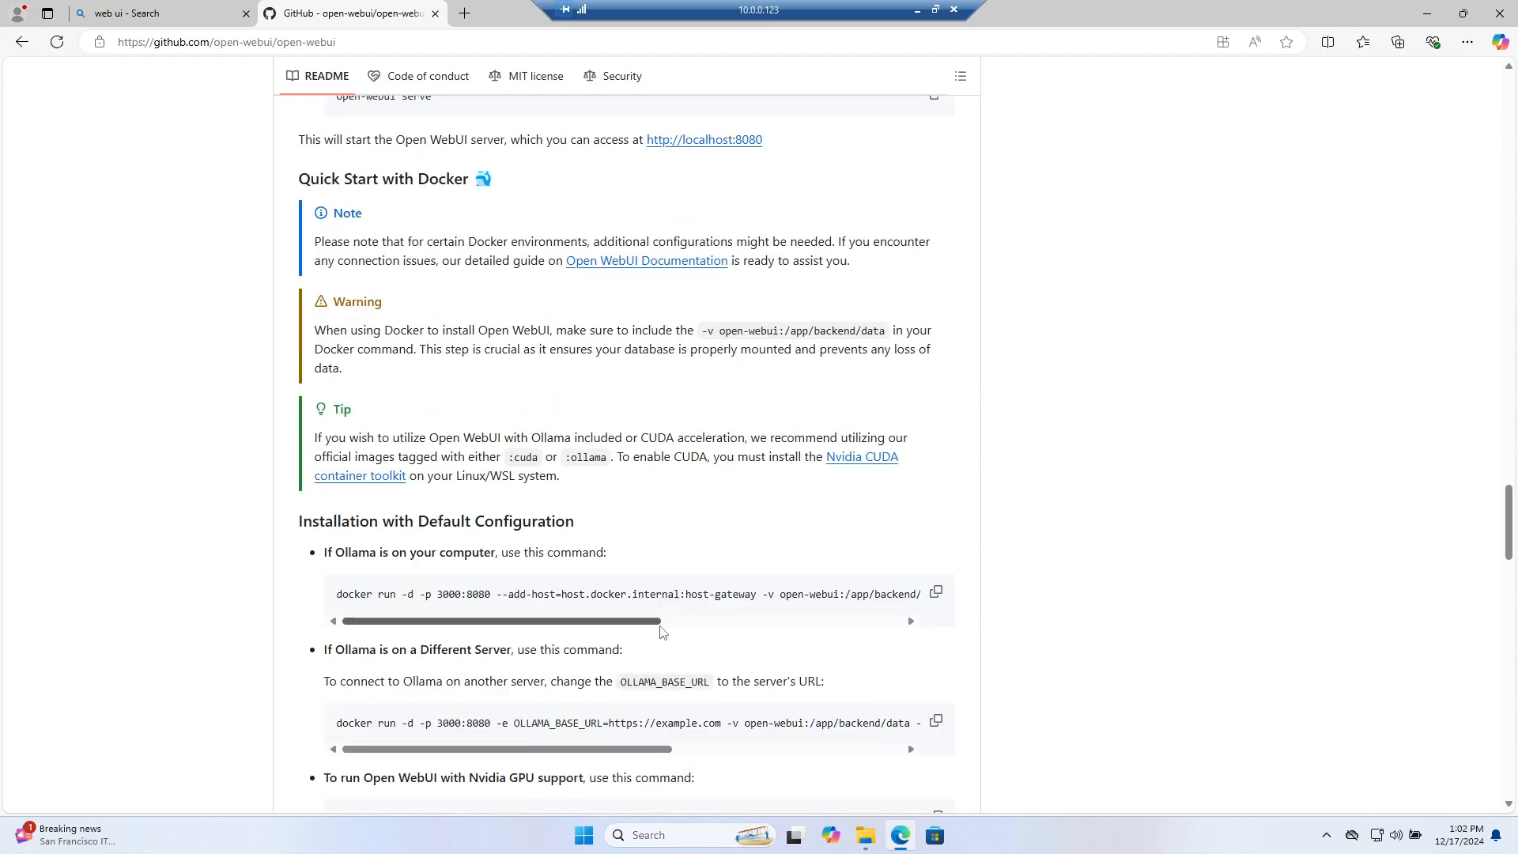
Copy the docker run command for Ollama on the same computer under Installation with Default Configuration
{"action": "left_click_drag", "start_coordinate": [662, 624], "coordinate": [624, 622]}
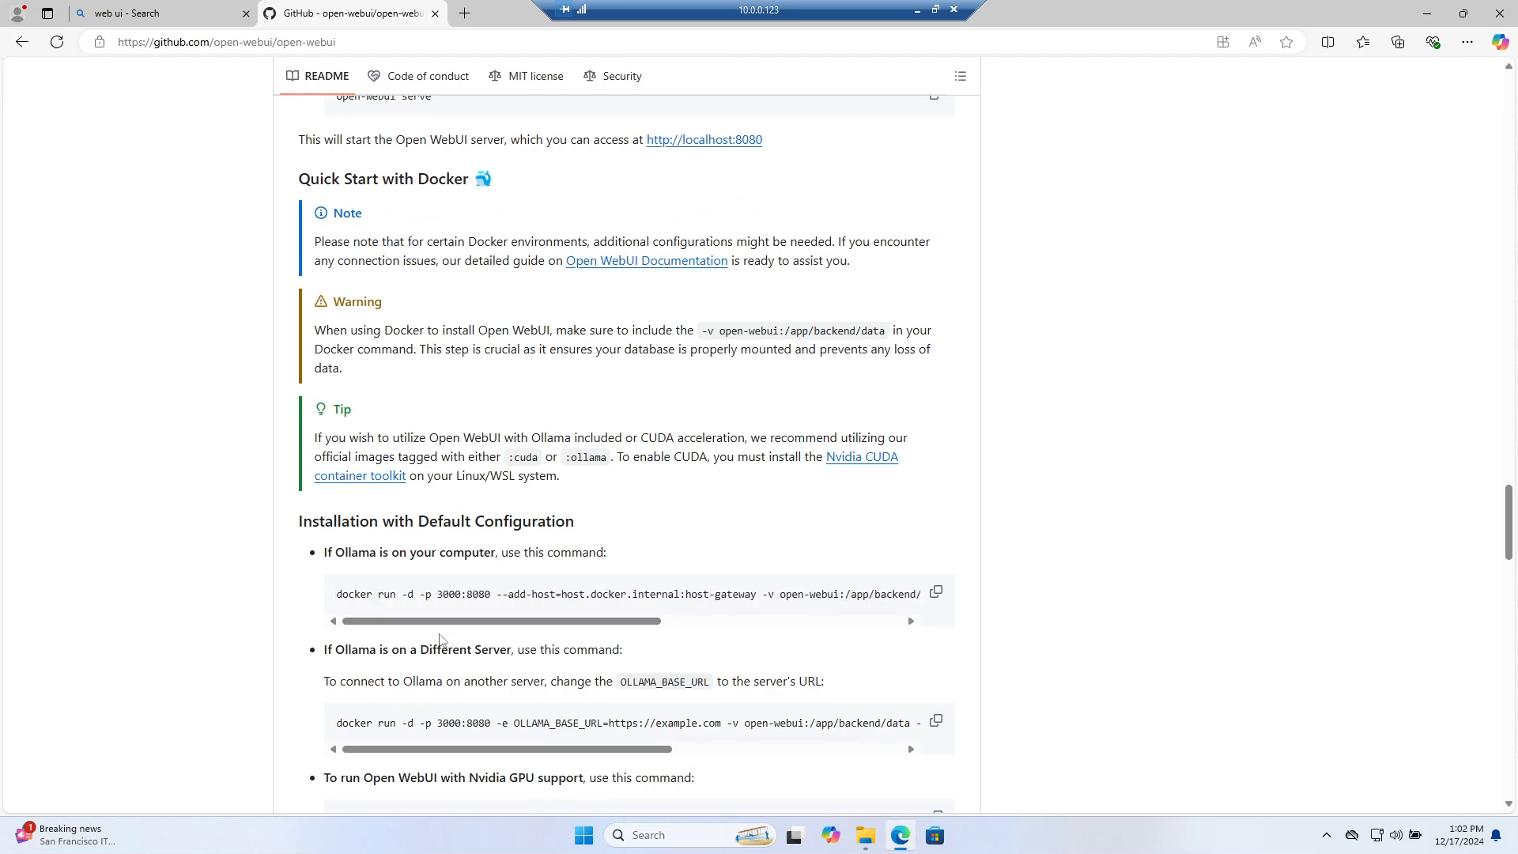
{"action": "left_click_drag", "start_coordinate": [577, 623], "coordinate": [380, 617]}
{"action": "scroll", "coordinate": [380, 617], "scroll_direction": "up", "scroll_amount": 6}
{"action": "scroll", "coordinate": [393, 545], "scroll_direction": "down", "scroll_amount": 5}
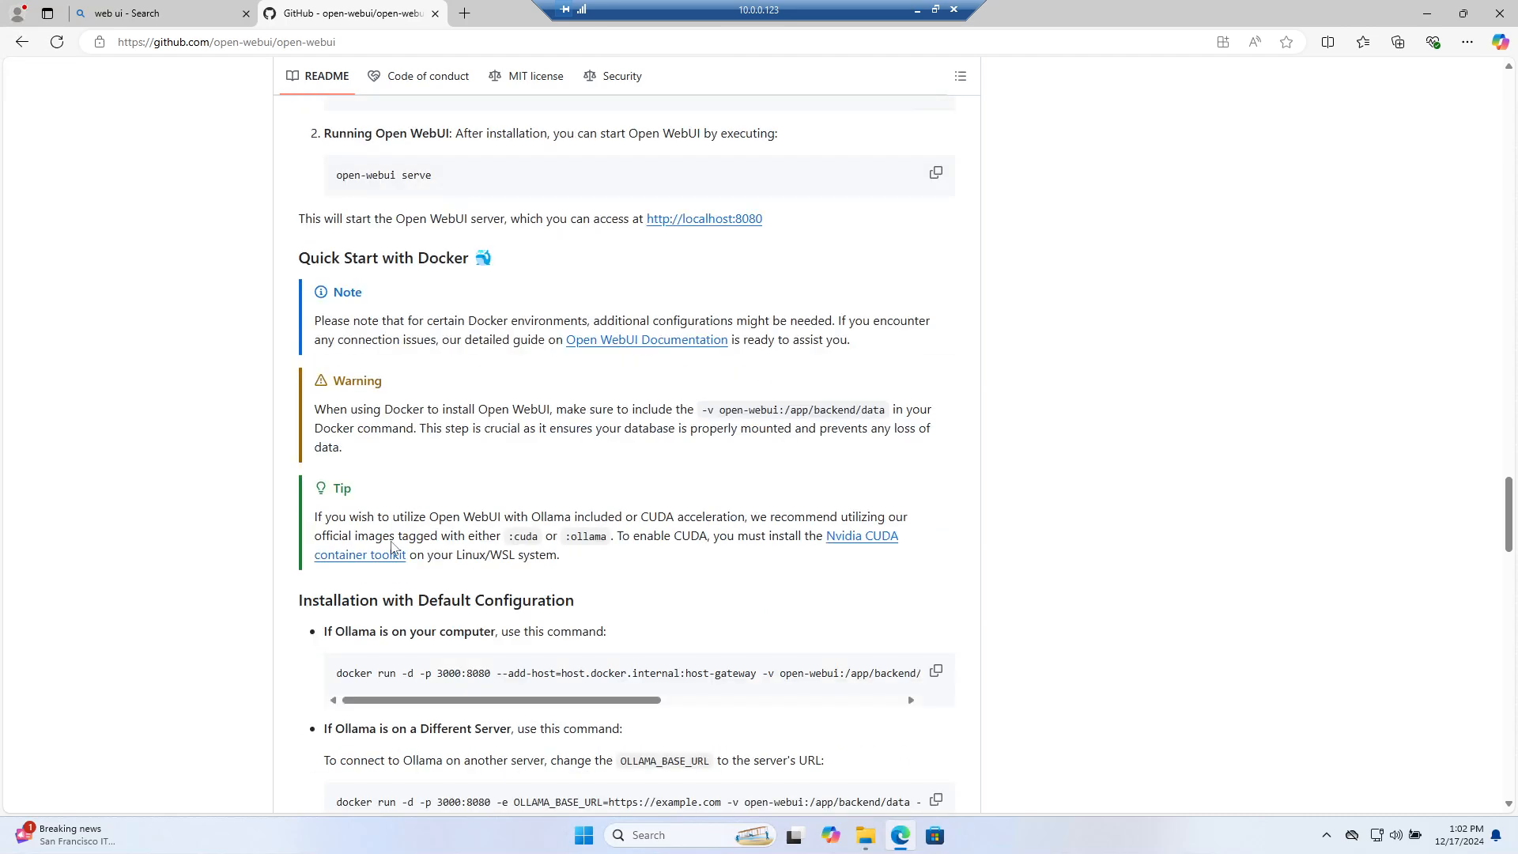
{"action": "scroll", "coordinate": [574, 561], "scroll_direction": "down", "scroll_amount": 2}
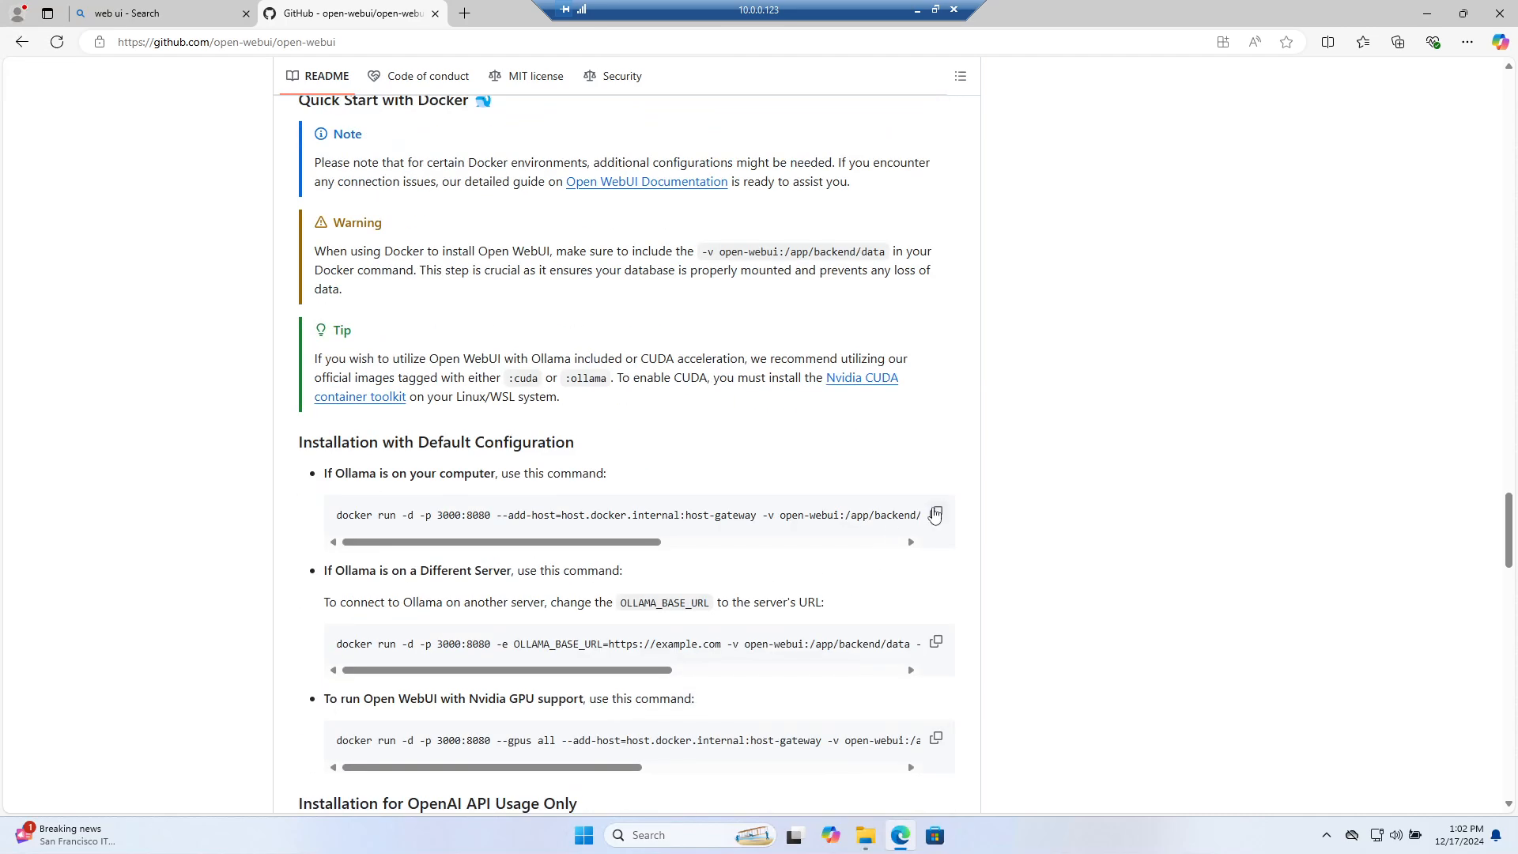
{"action": "left_click", "coordinate": [936, 514]}
Launch Visual Studio Code from Start, dismiss the updates notification and shorten the terminal panel
{"action": "key", "text": "super"}
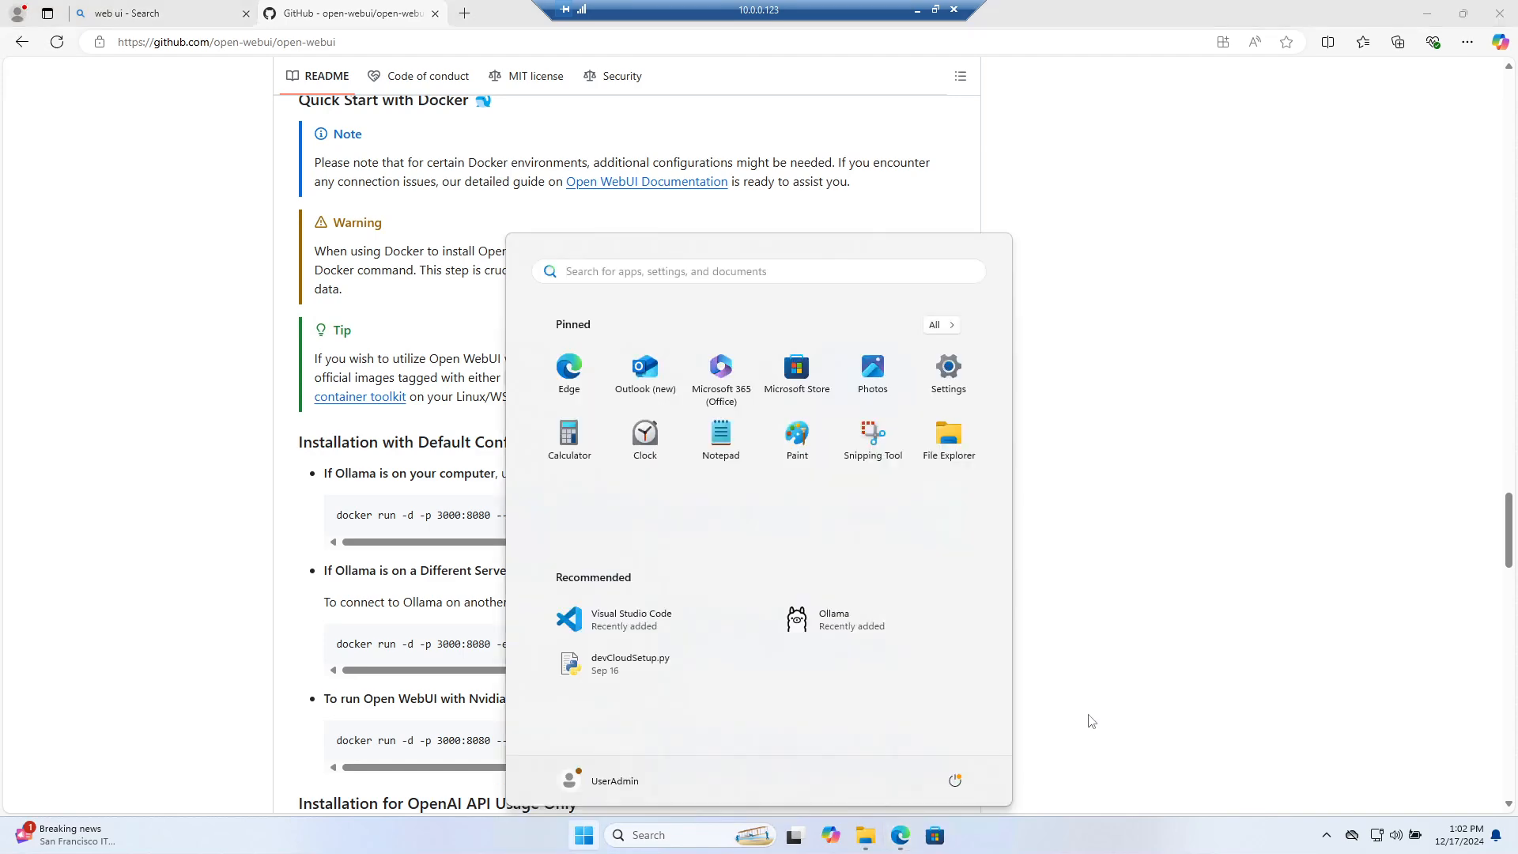
{"action": "type", "text": "vsco"}
{"action": "key", "text": "Return"}
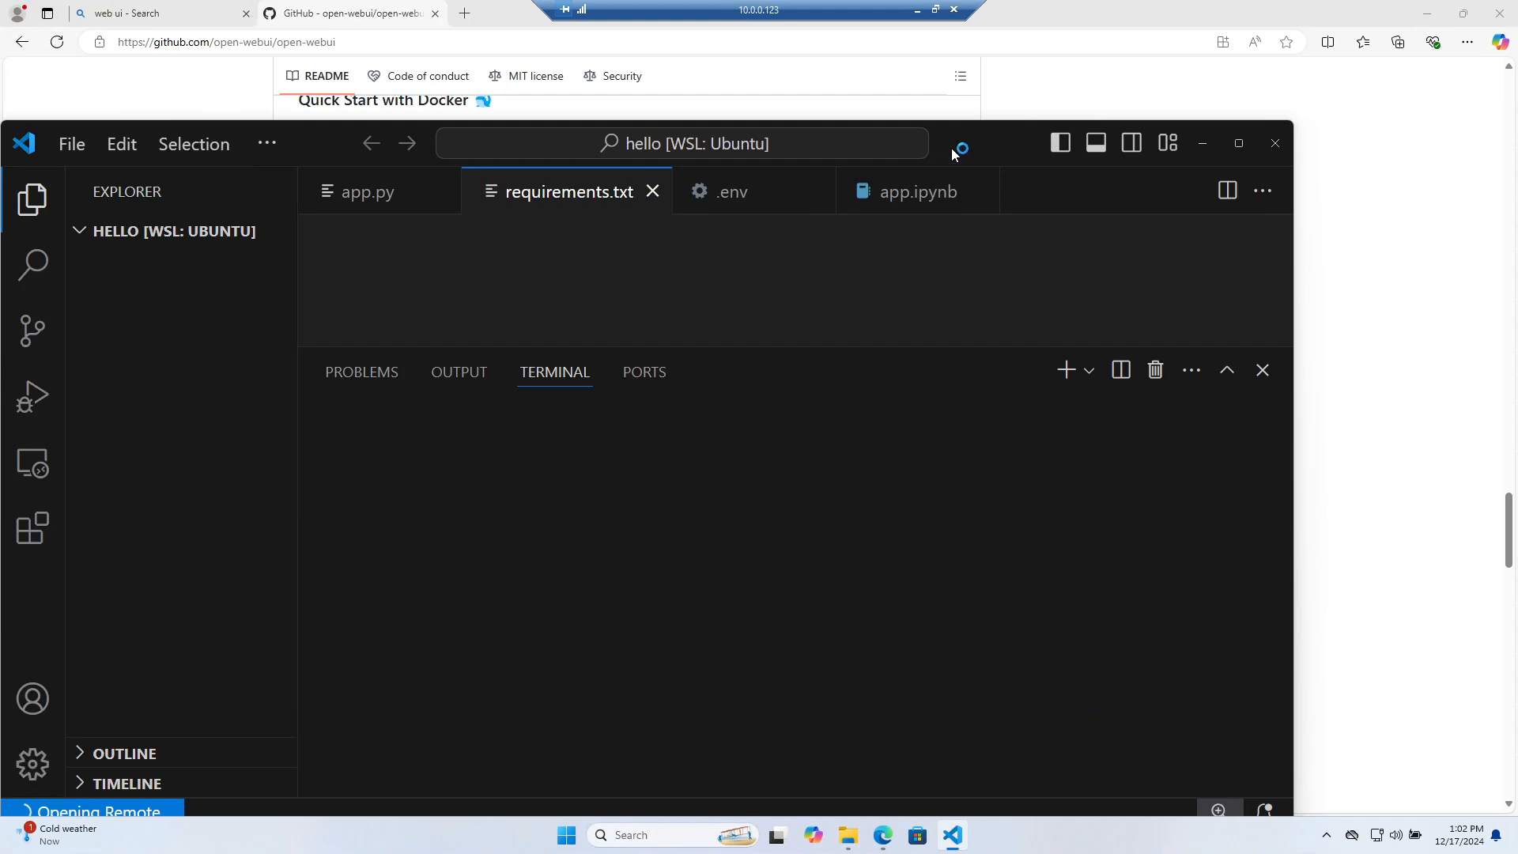
{"action": "left_click_drag", "start_coordinate": [951, 148], "coordinate": [1066, 77]}
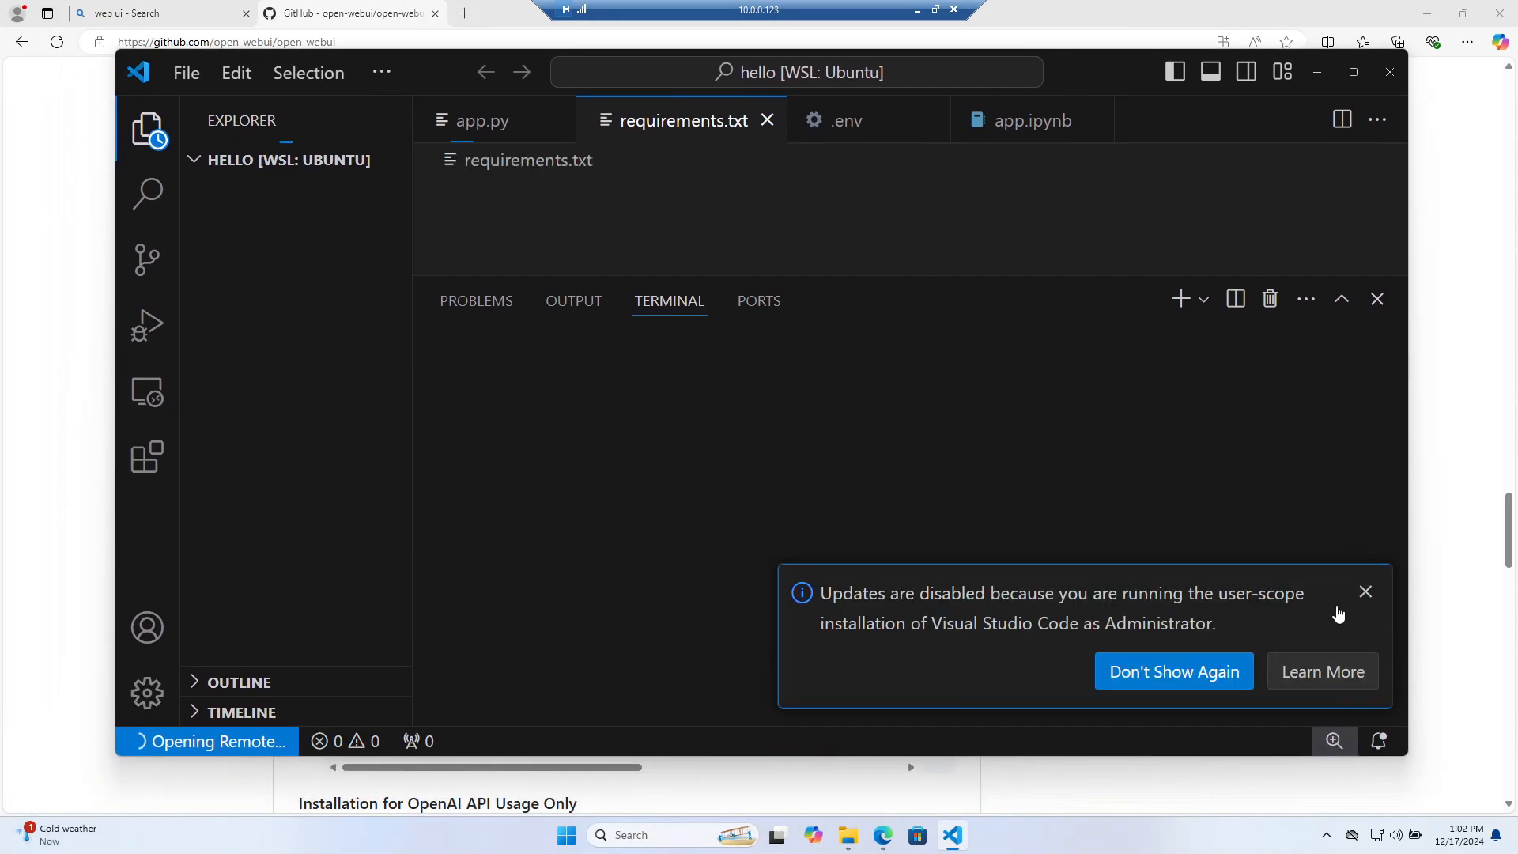
{"action": "left_click", "coordinate": [1365, 592]}
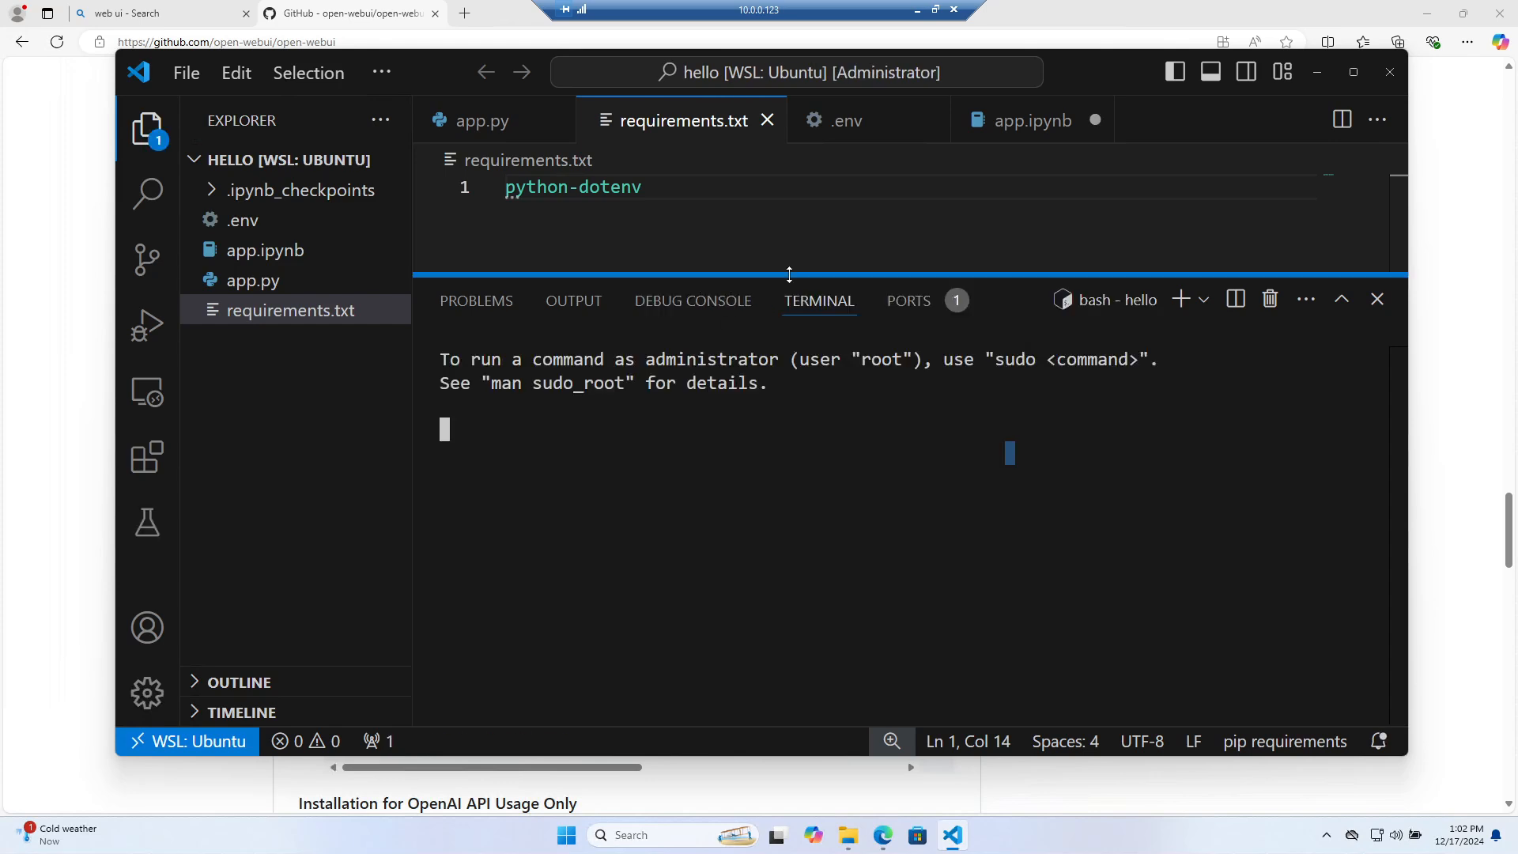
{"action": "left_click_drag", "start_coordinate": [788, 274], "coordinate": [789, 325]}
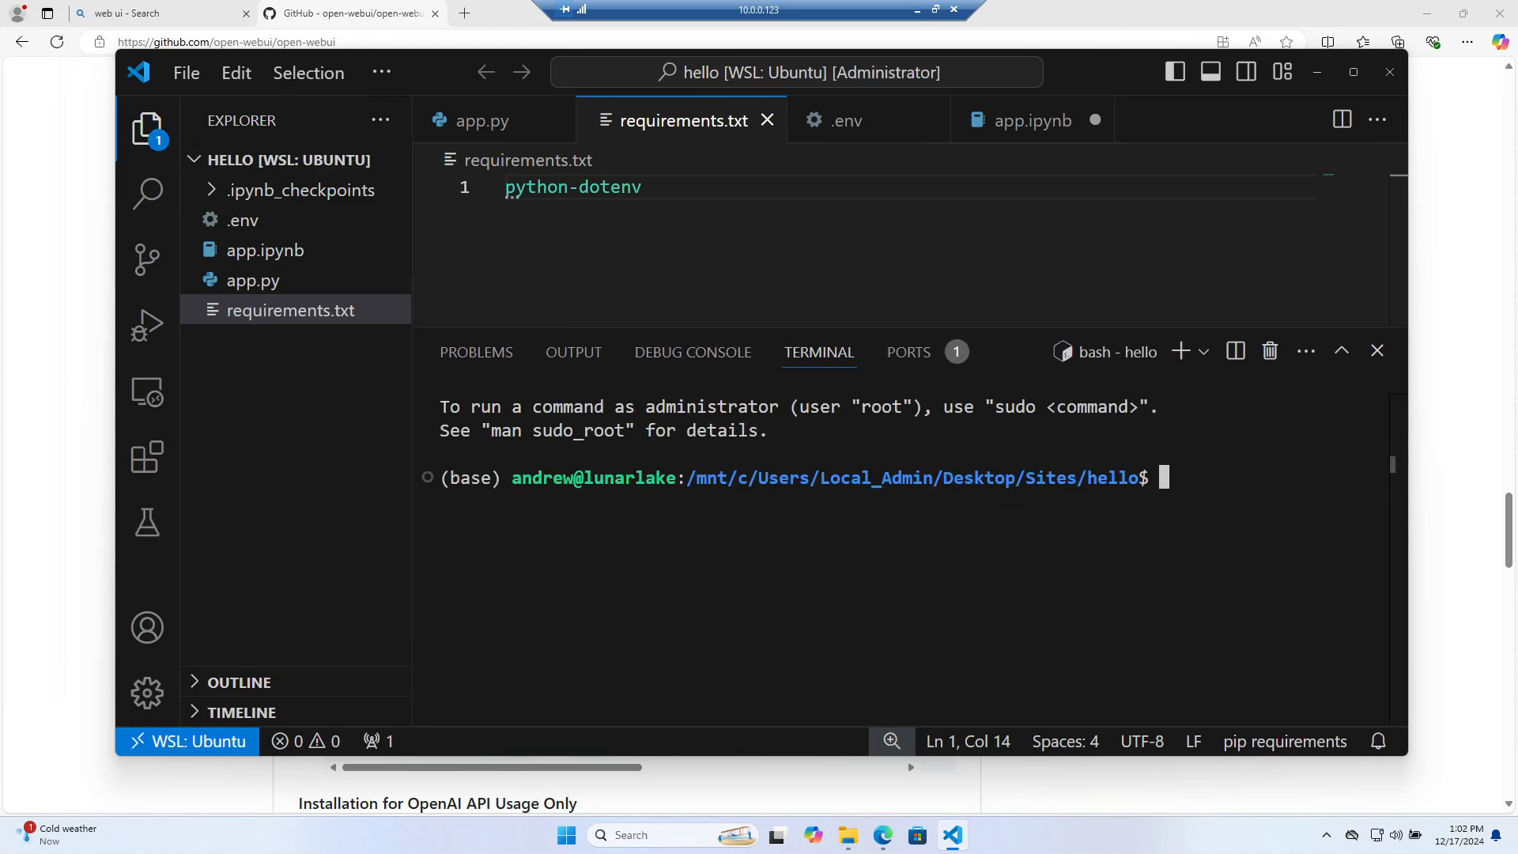
Confirm docker is missing, then install it with 'sudo snap install docker' and the sudo password
{"action": "type", "text": "docker"}
{"action": "key", "text": "Return"}
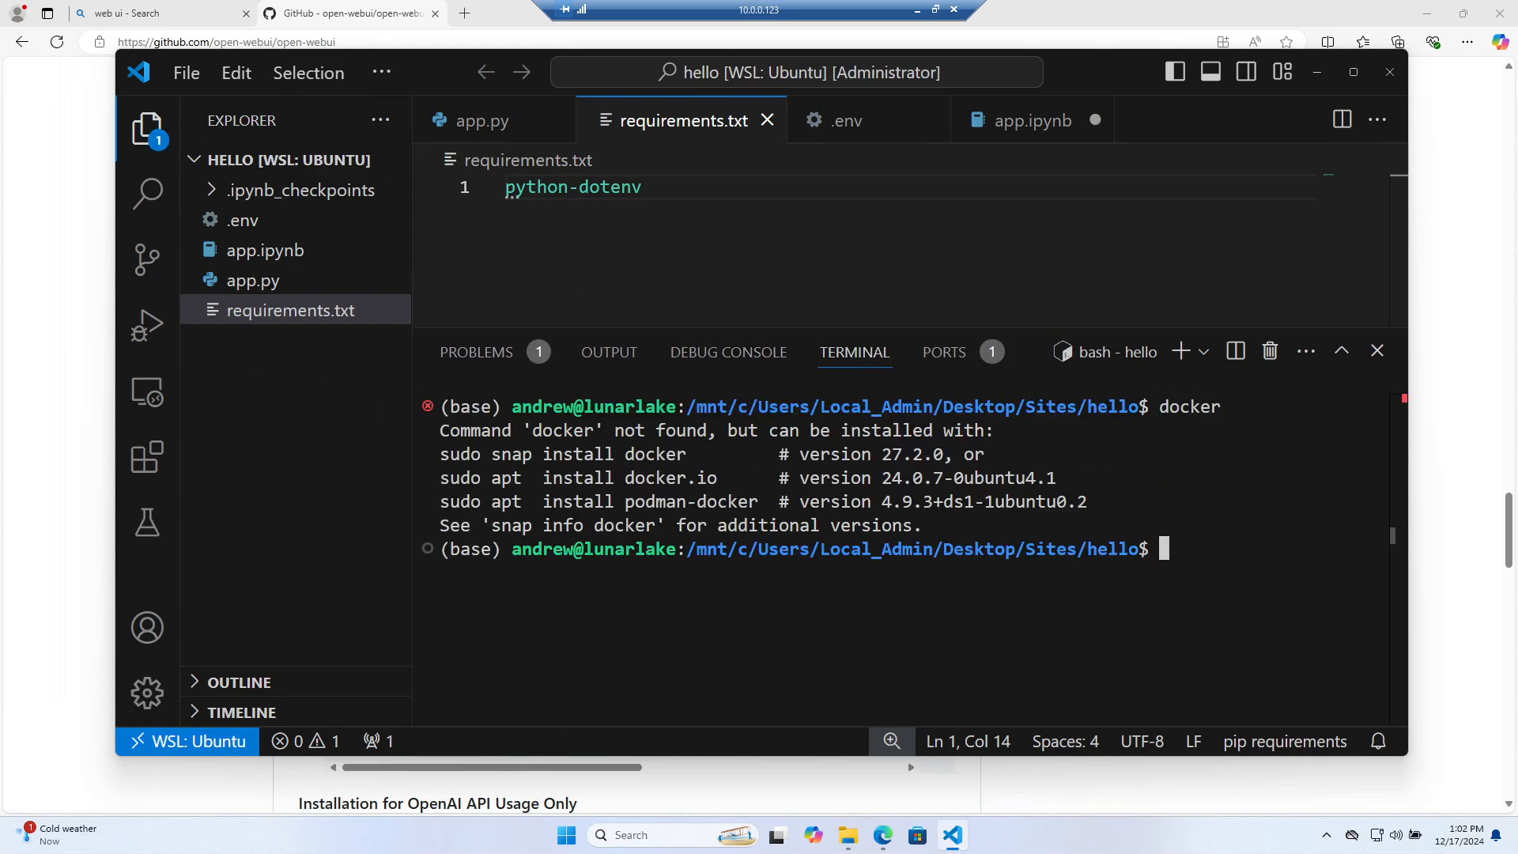
{"action": "type", "text": "sudo snap install docker"}
{"action": "key", "text": "Return"}
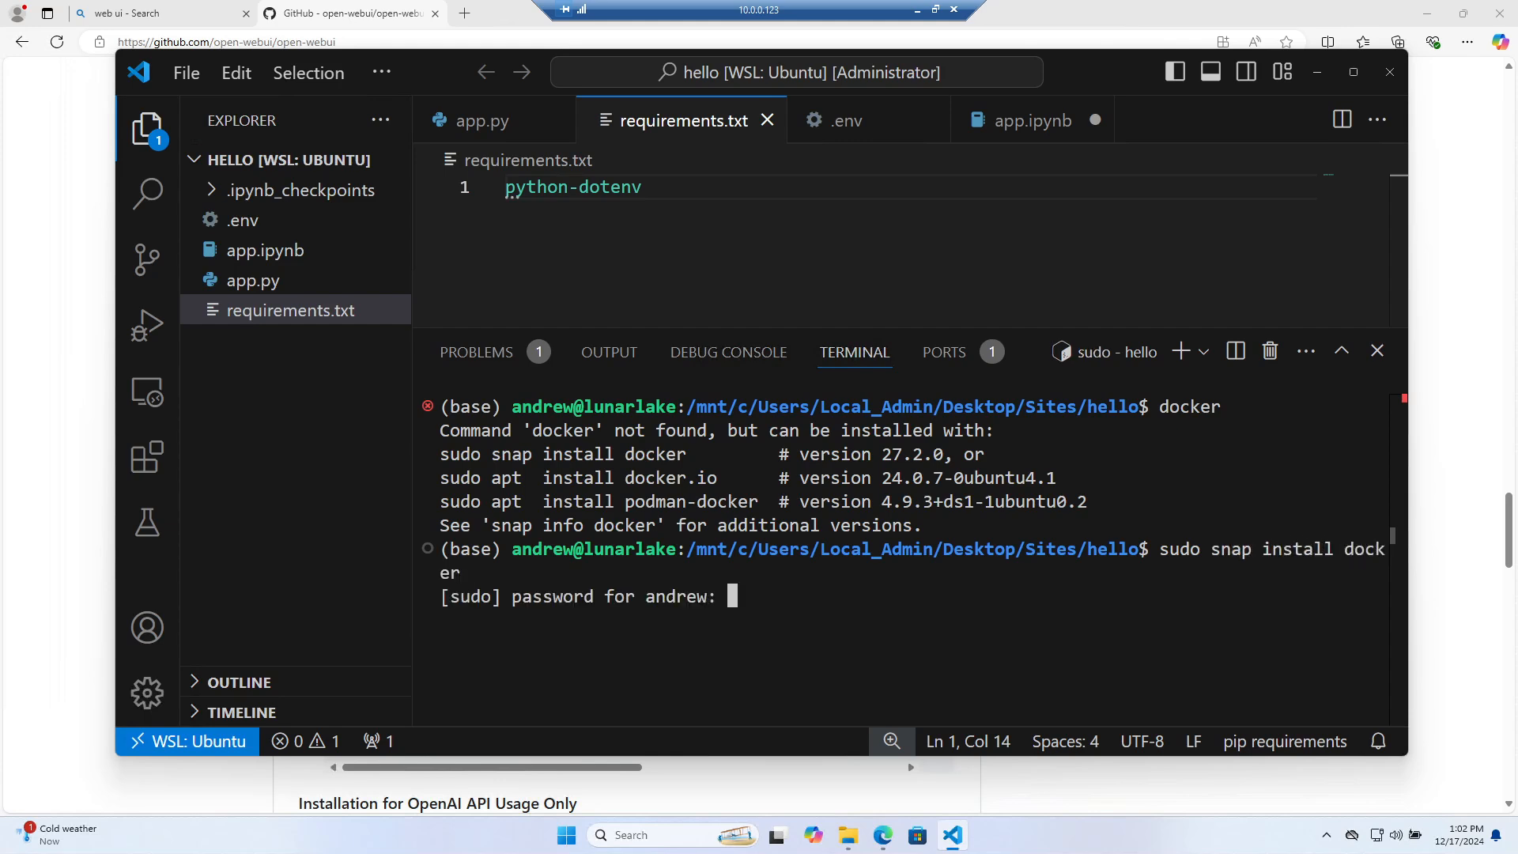
{"action": "key", "text": "Return"}
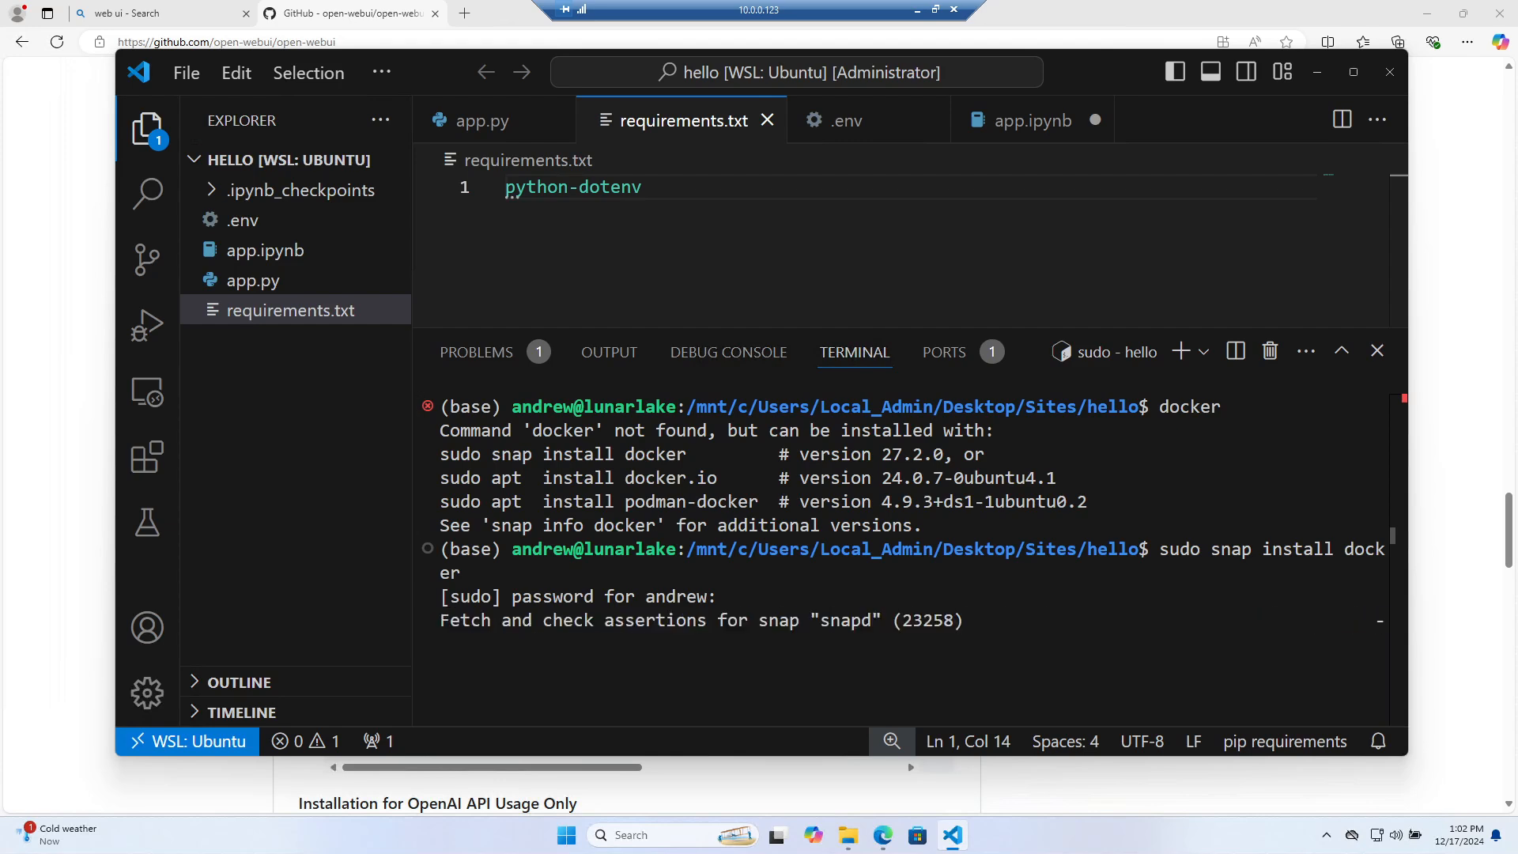
{"action": "left_click", "coordinate": [1353, 78]}
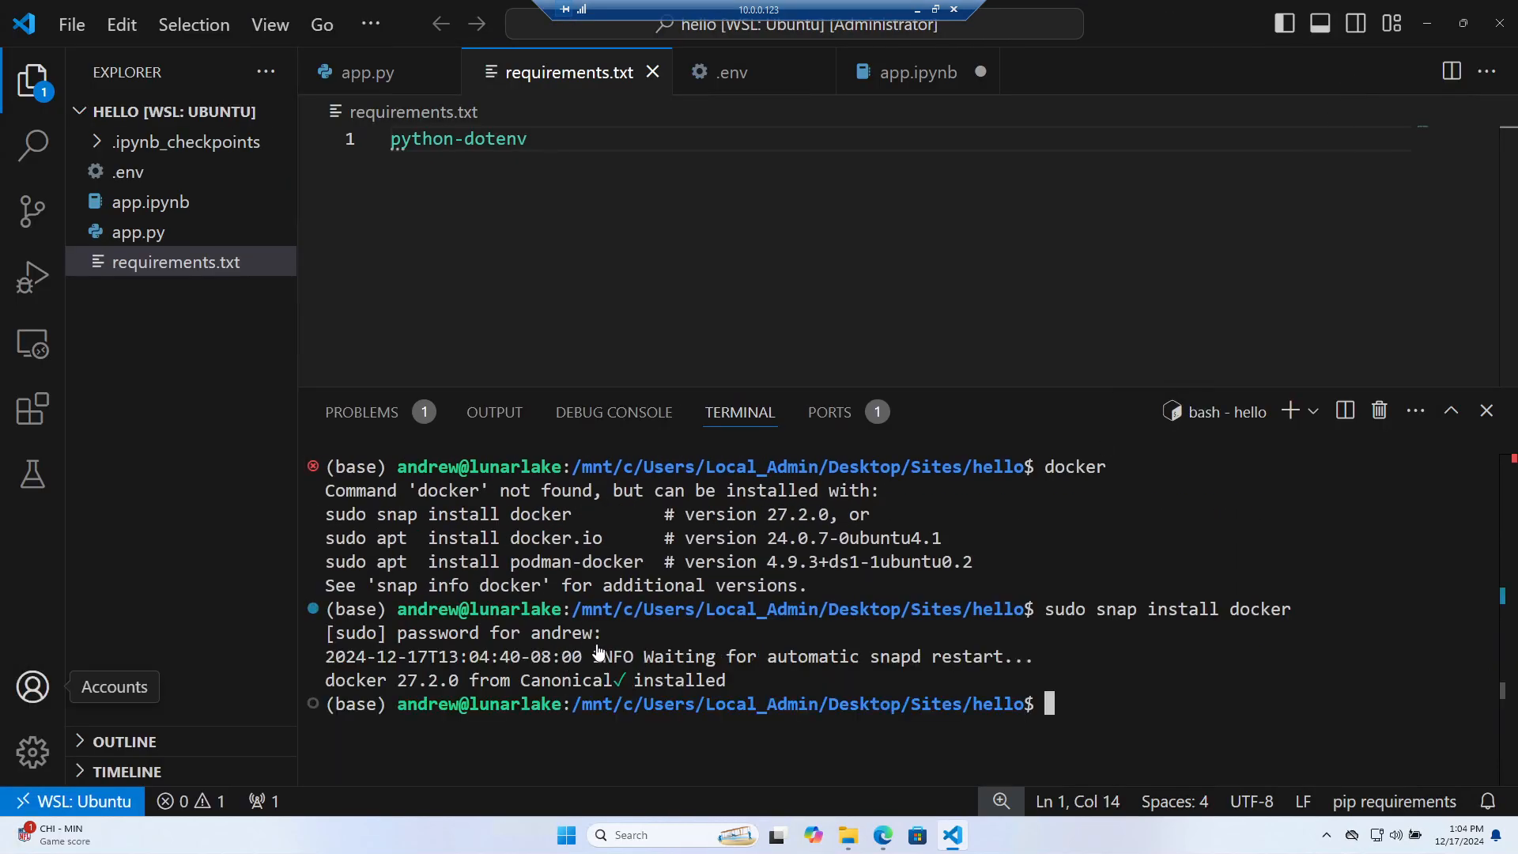
{"action": "left_click", "coordinate": [1471, 25]}
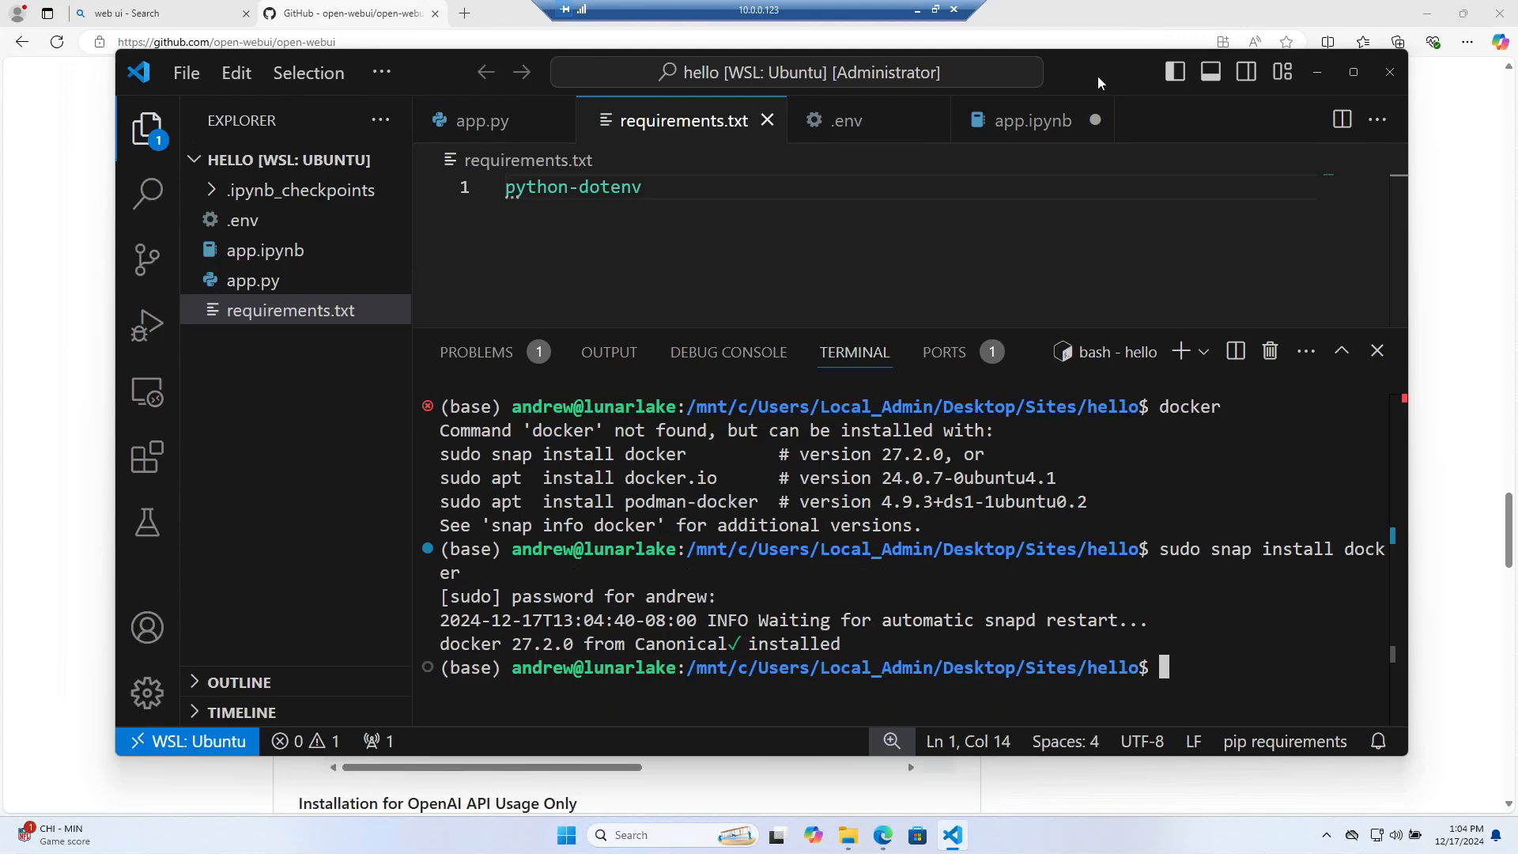
{"action": "left_click_drag", "start_coordinate": [1094, 78], "coordinate": [1208, 49]}
Copy the Open WebUI docker run command from GitHub, clear the terminal and run it
{"action": "left_click", "coordinate": [1432, 45]}
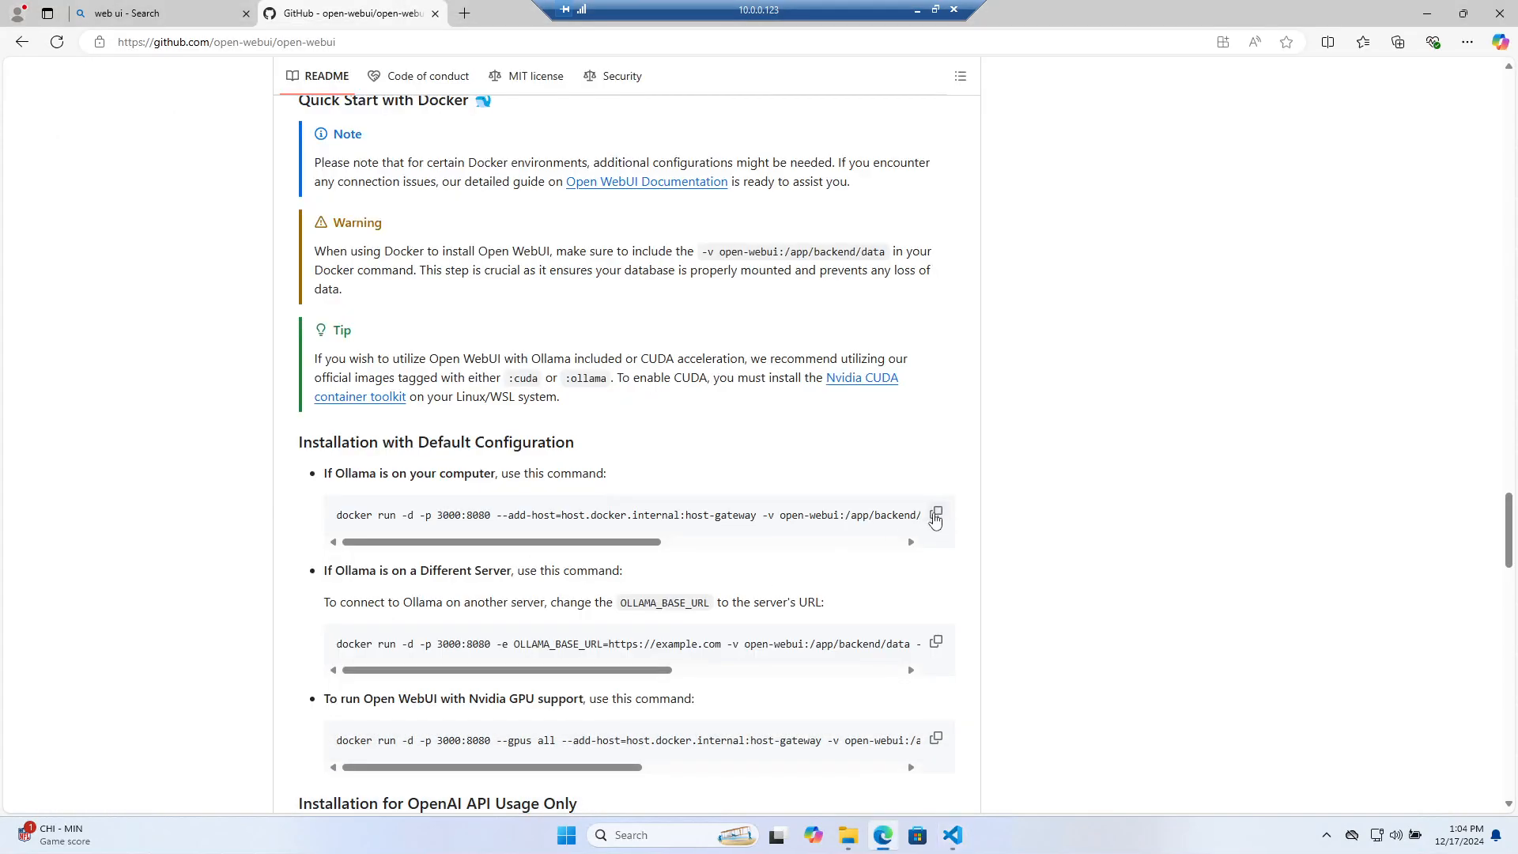
{"action": "left_click", "coordinate": [935, 515]}
{"action": "left_click", "coordinate": [952, 834]}
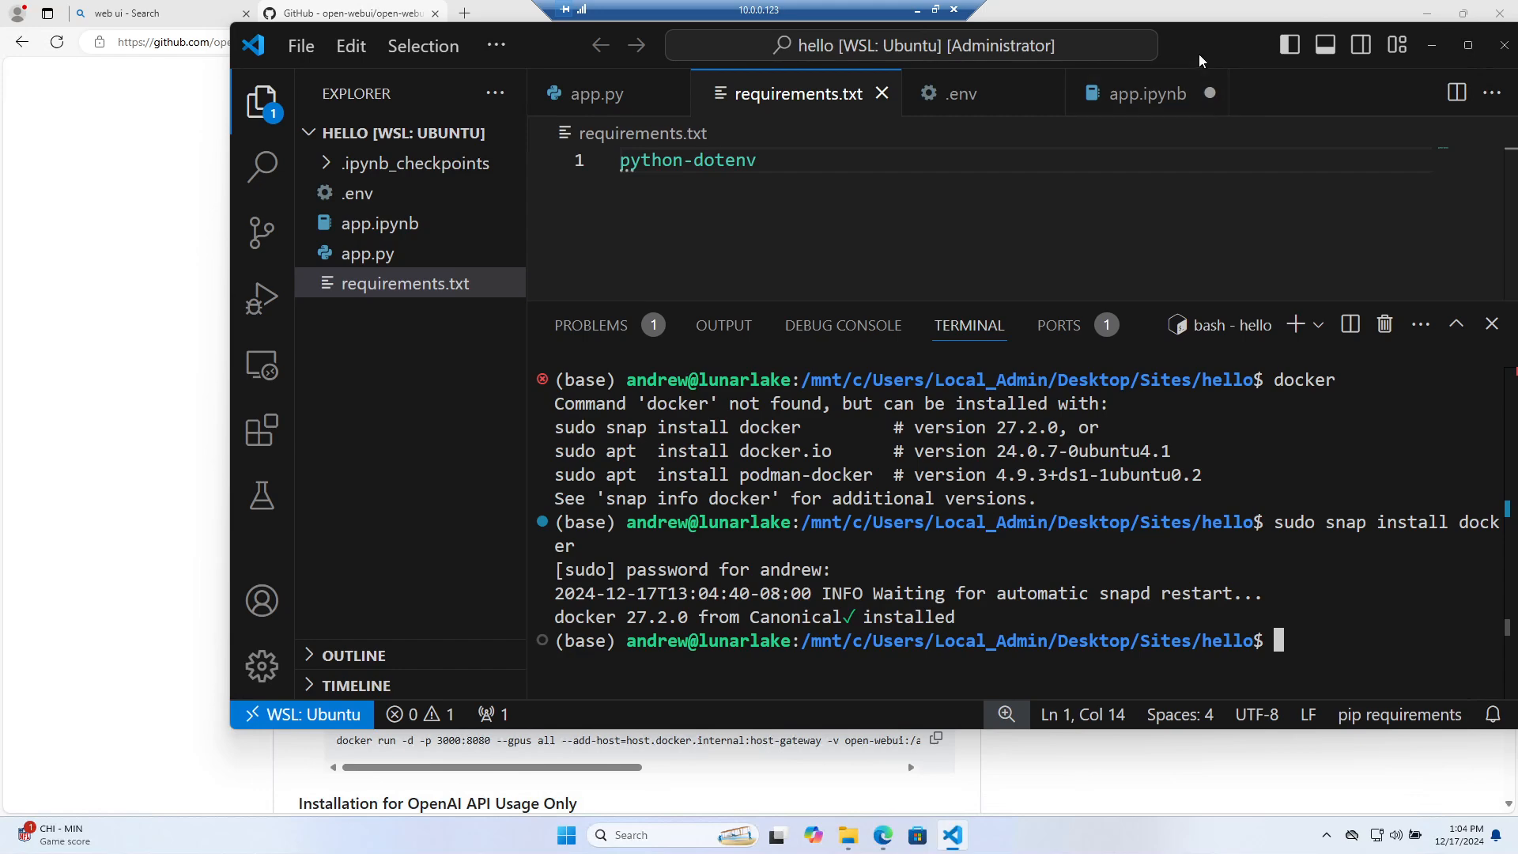
{"action": "left_click_drag", "start_coordinate": [1199, 56], "coordinate": [956, 56]}
{"action": "type", "text": "clear"}
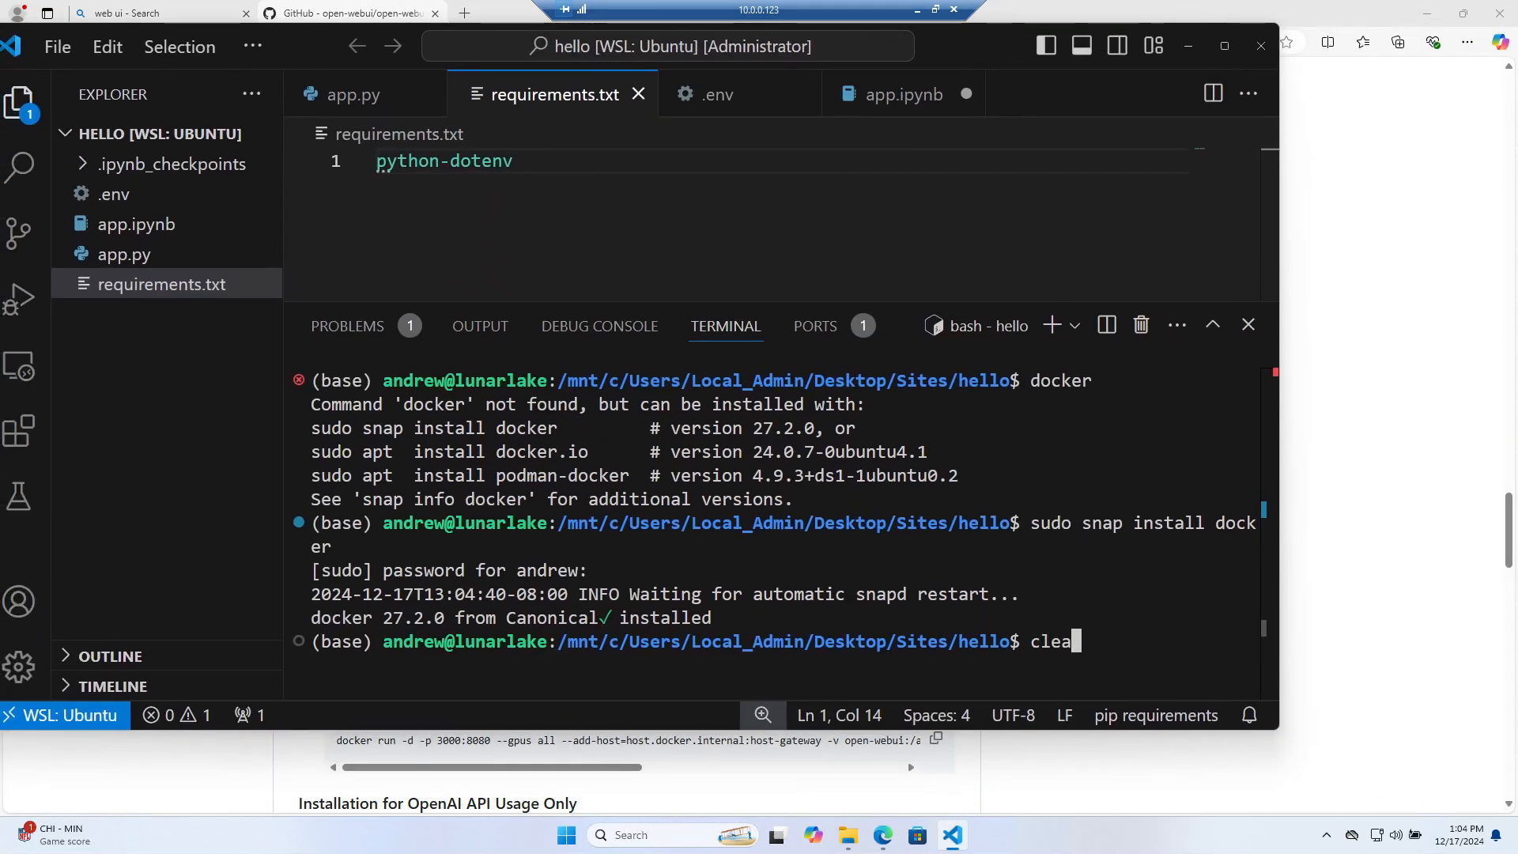
{"action": "key", "text": "Return"}
{"action": "key", "text": "ctrl+v"}
{"action": "key", "text": "Return"}
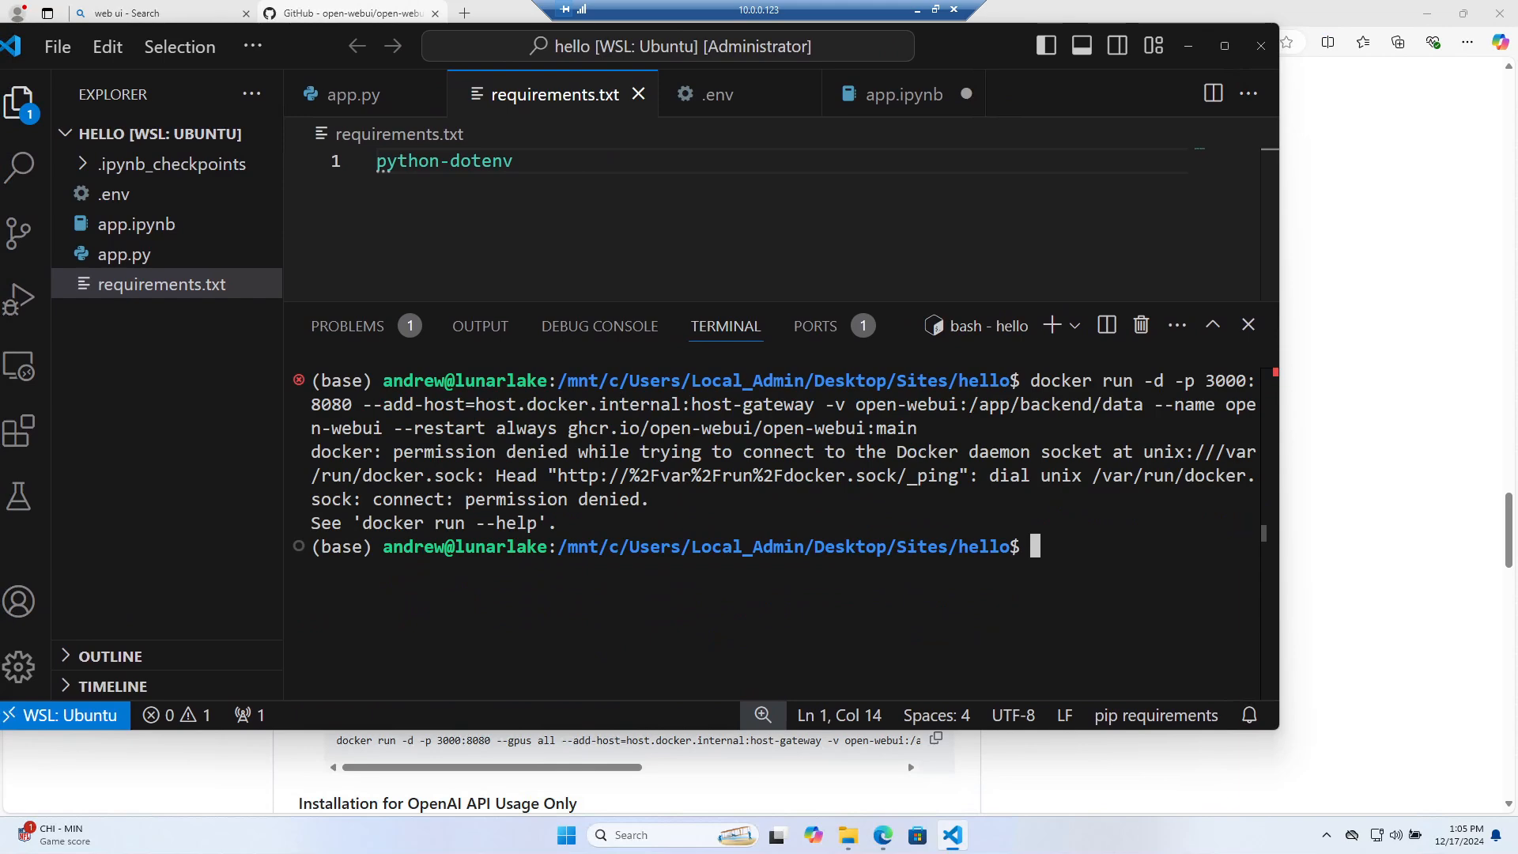
Rerun the docker run command prefixed with sudo so the open-webui:main image pulls and starts
{"action": "key", "text": "Up"}
{"action": "key", "text": "Up"}
{"action": "key", "text": "Up"}
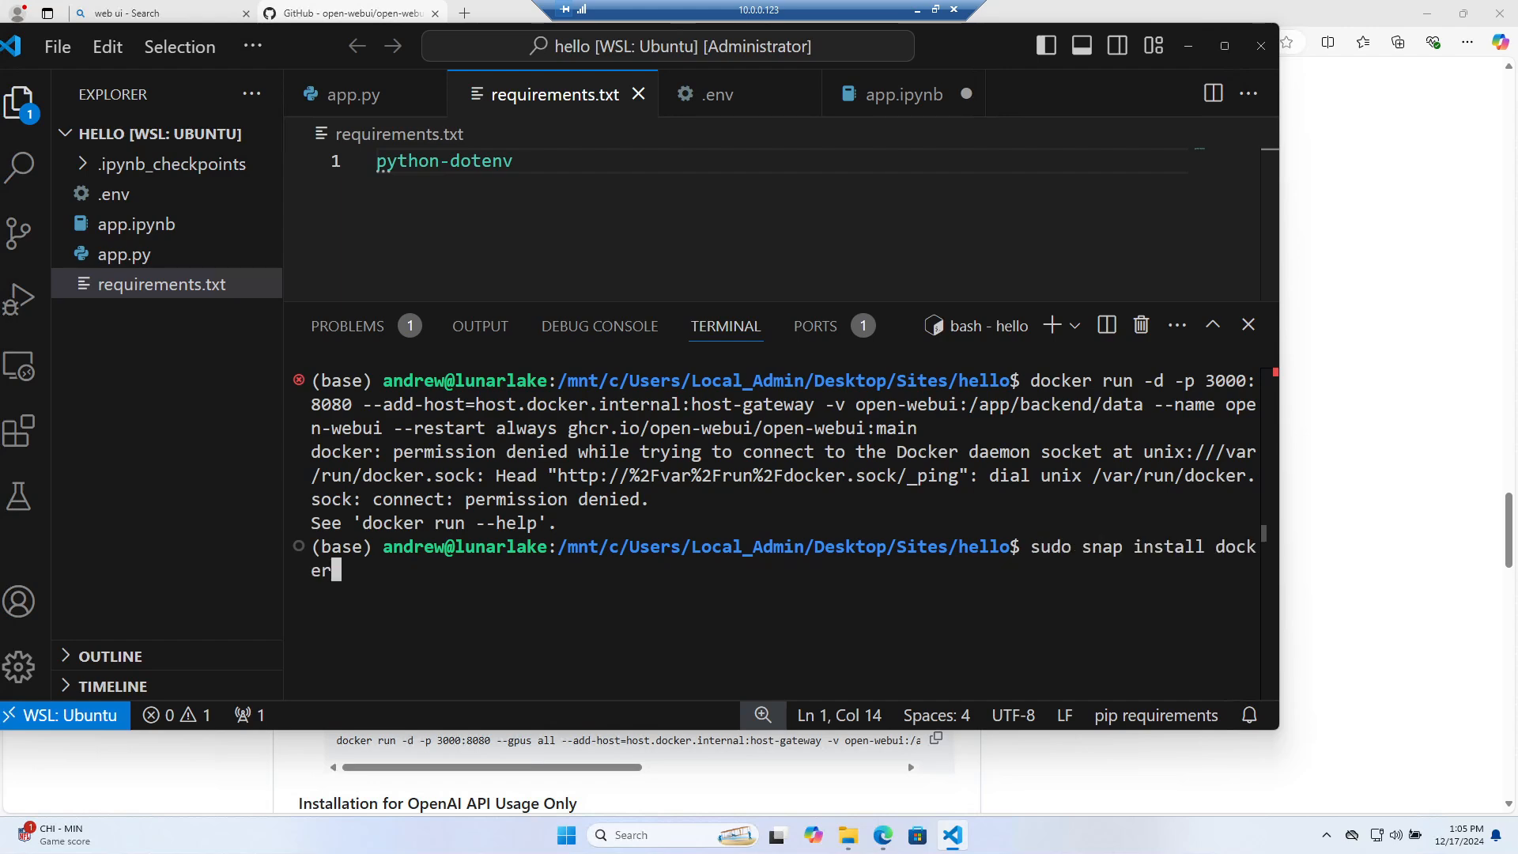
{"action": "key", "text": "Up"}
{"action": "key", "text": "Up"}
{"action": "key", "text": "Up"}
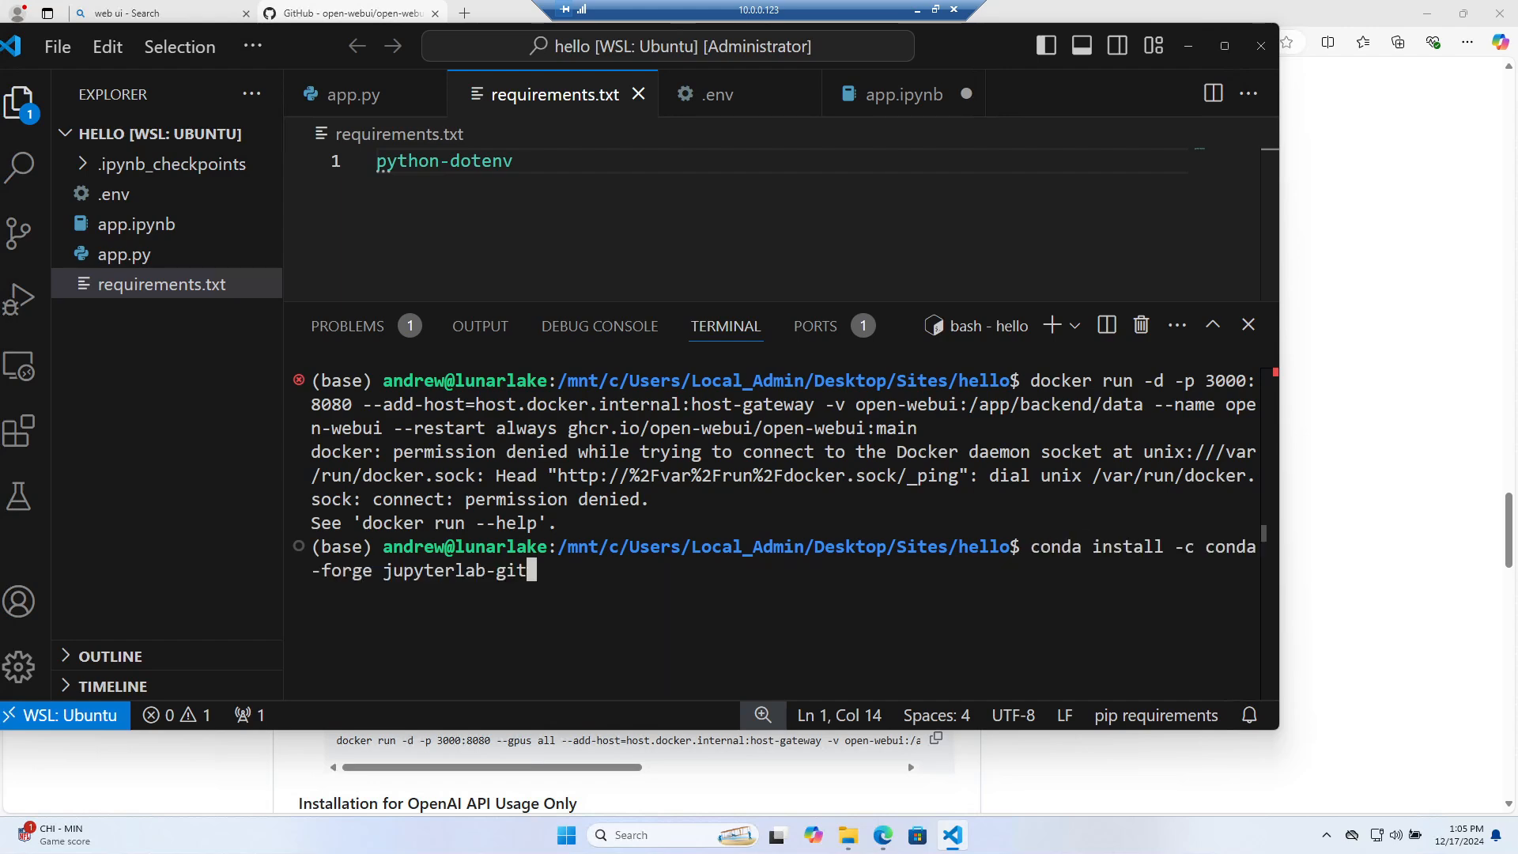
{"action": "key", "text": "Down"}
{"action": "key", "text": "Down"}
{"action": "key", "text": "Down"}
{"action": "key", "text": "Down"}
{"action": "key", "text": "Down"}
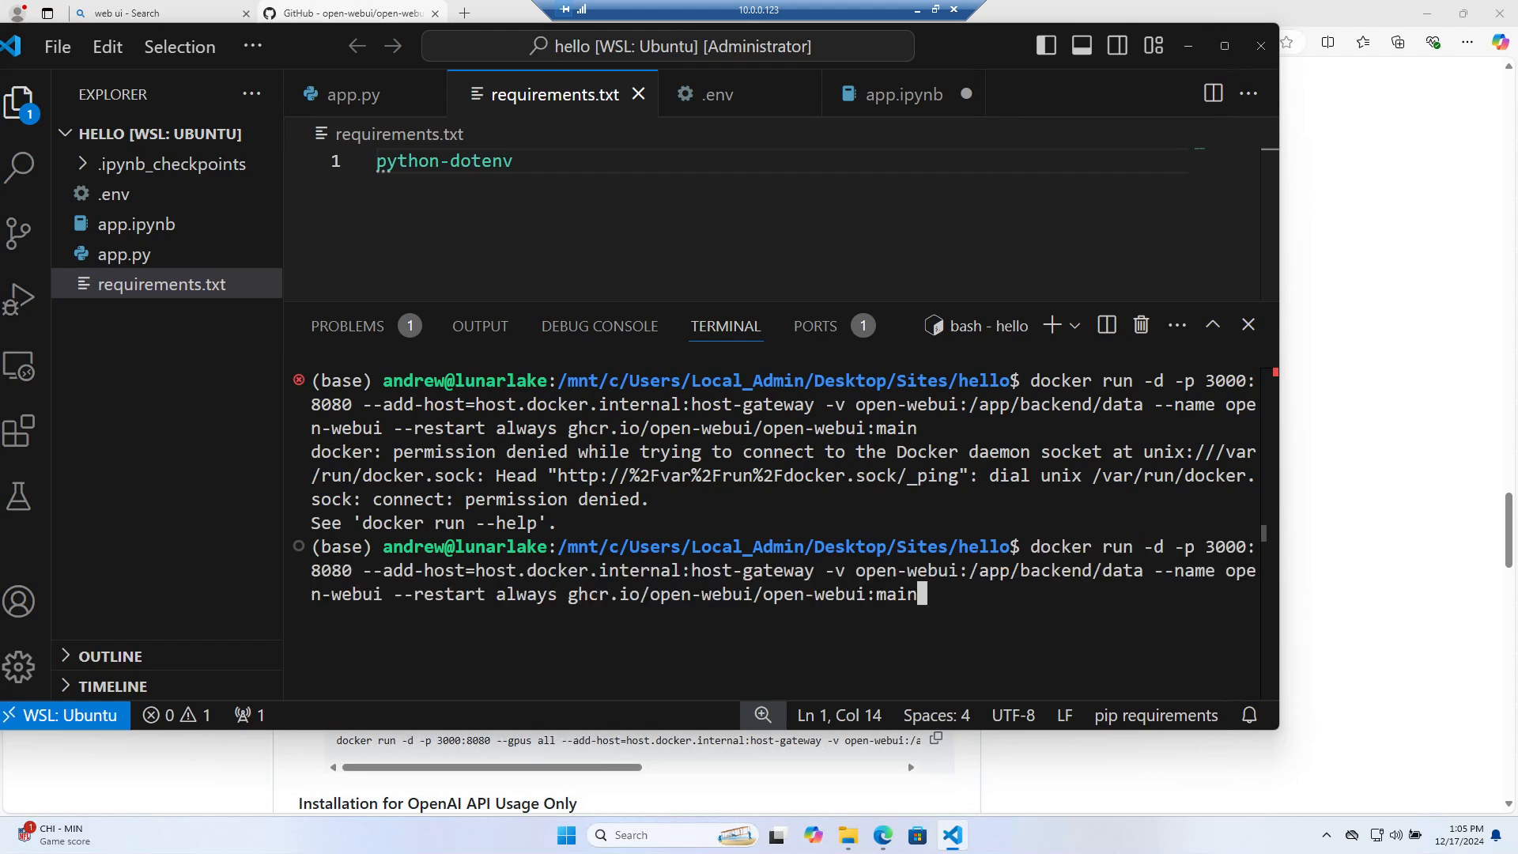
{"action": "key", "text": "Home"}
{"action": "type", "text": "sudo"}
{"action": "key", "text": "Return"}
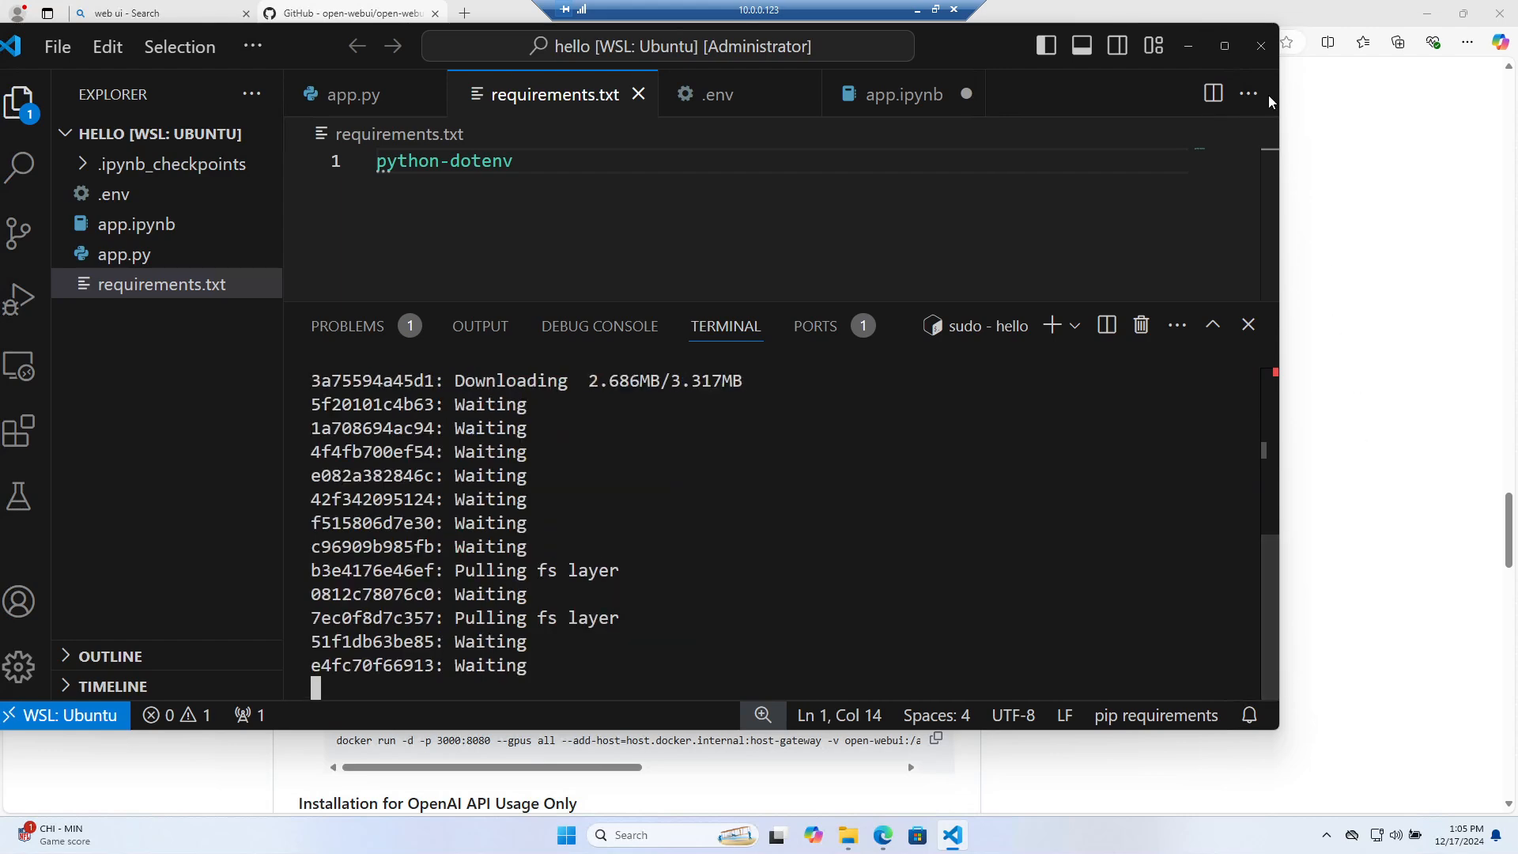
{"action": "left_click_drag", "start_coordinate": [950, 35], "coordinate": [1034, 35]}
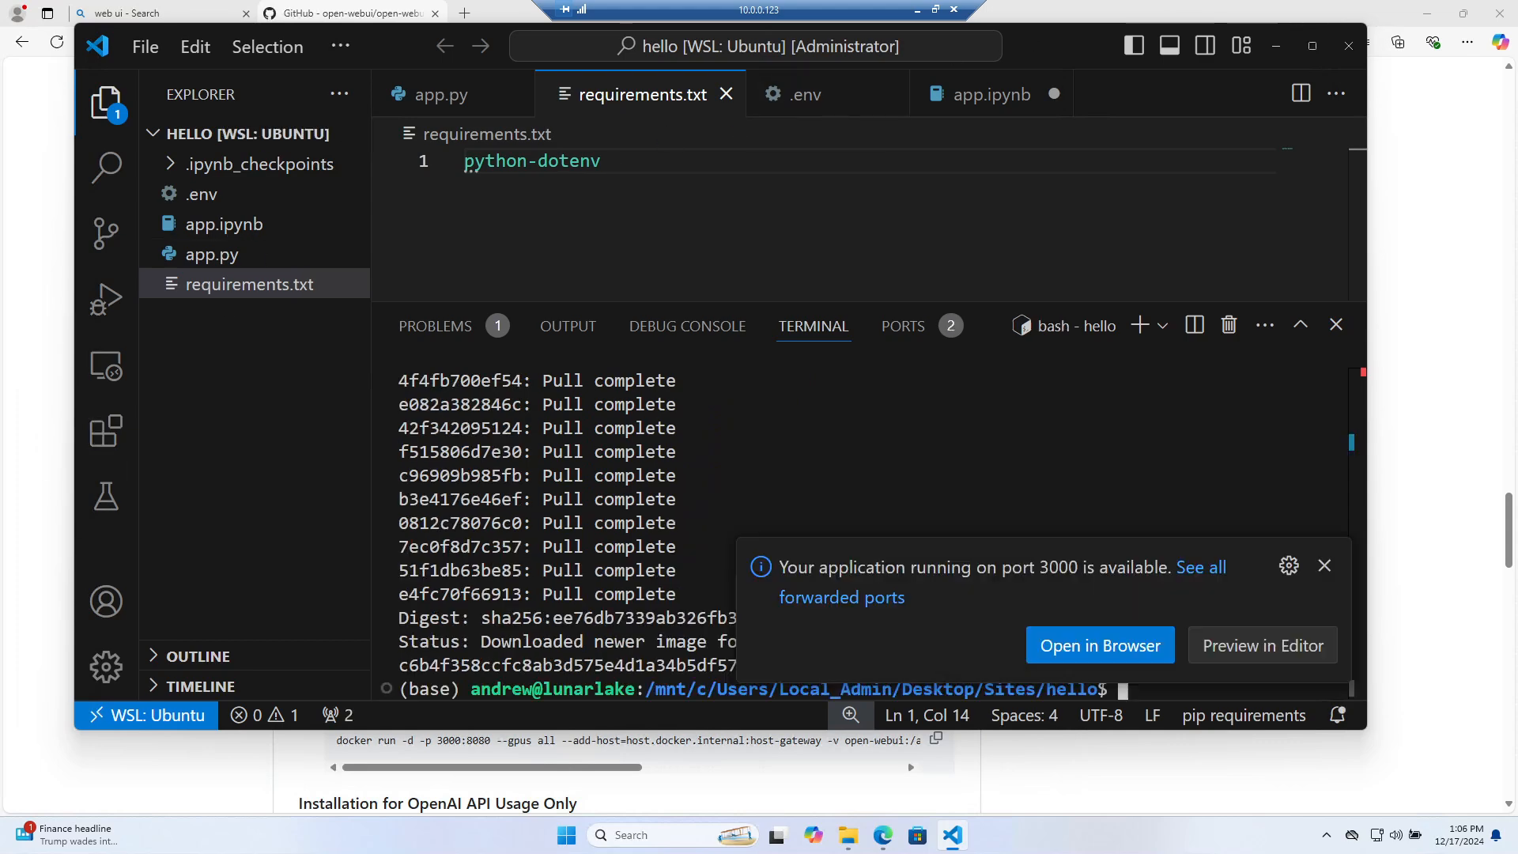
{"action": "left_click", "coordinate": [1324, 566]}
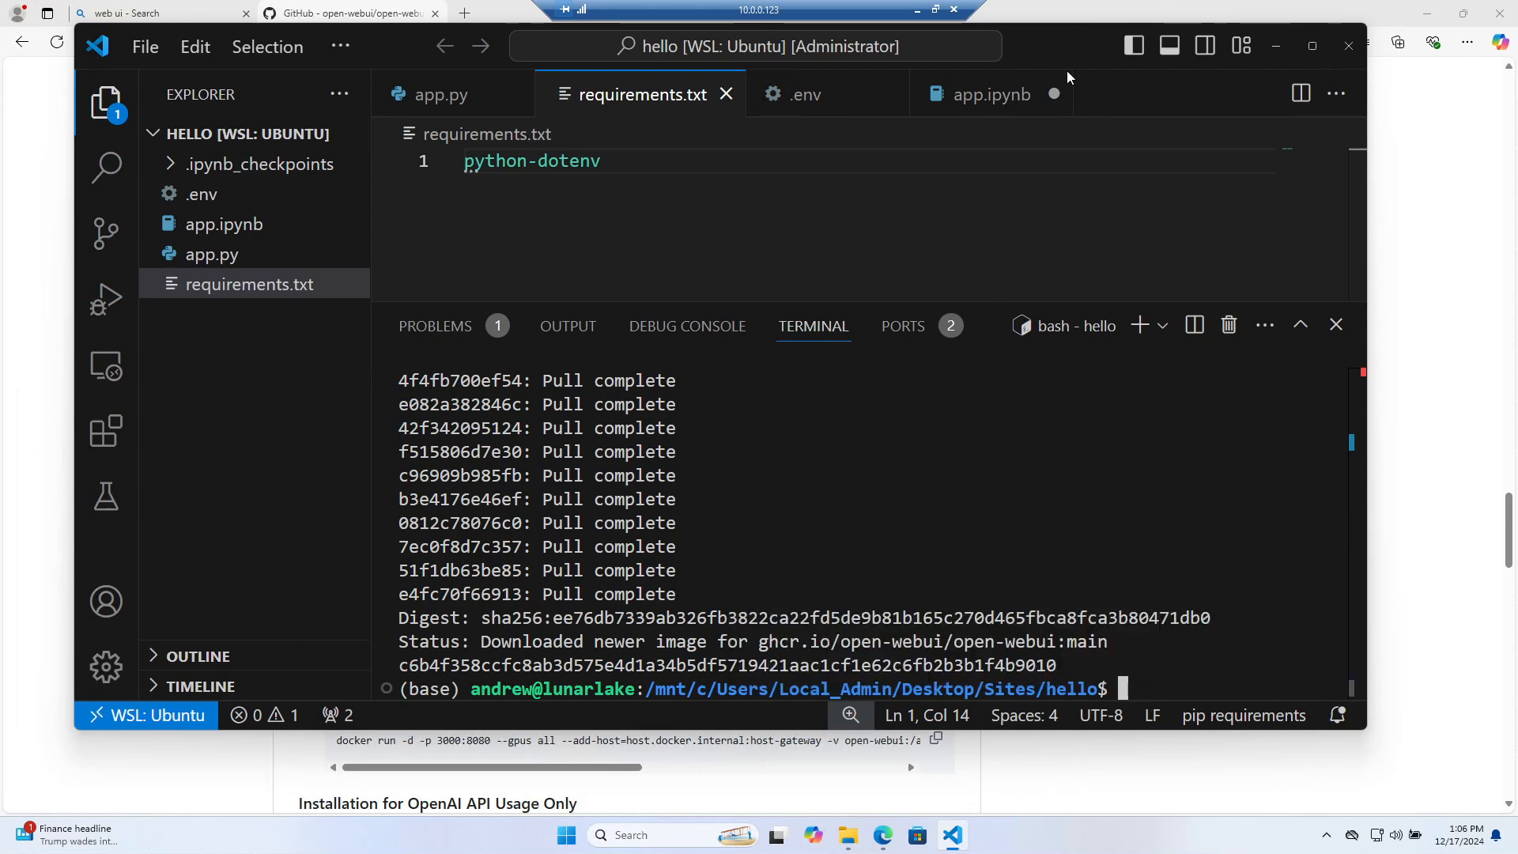
Copy the docker run command from GitHub again and check the Ollama tray icon's menu
{"action": "left_click", "coordinate": [1435, 475]}
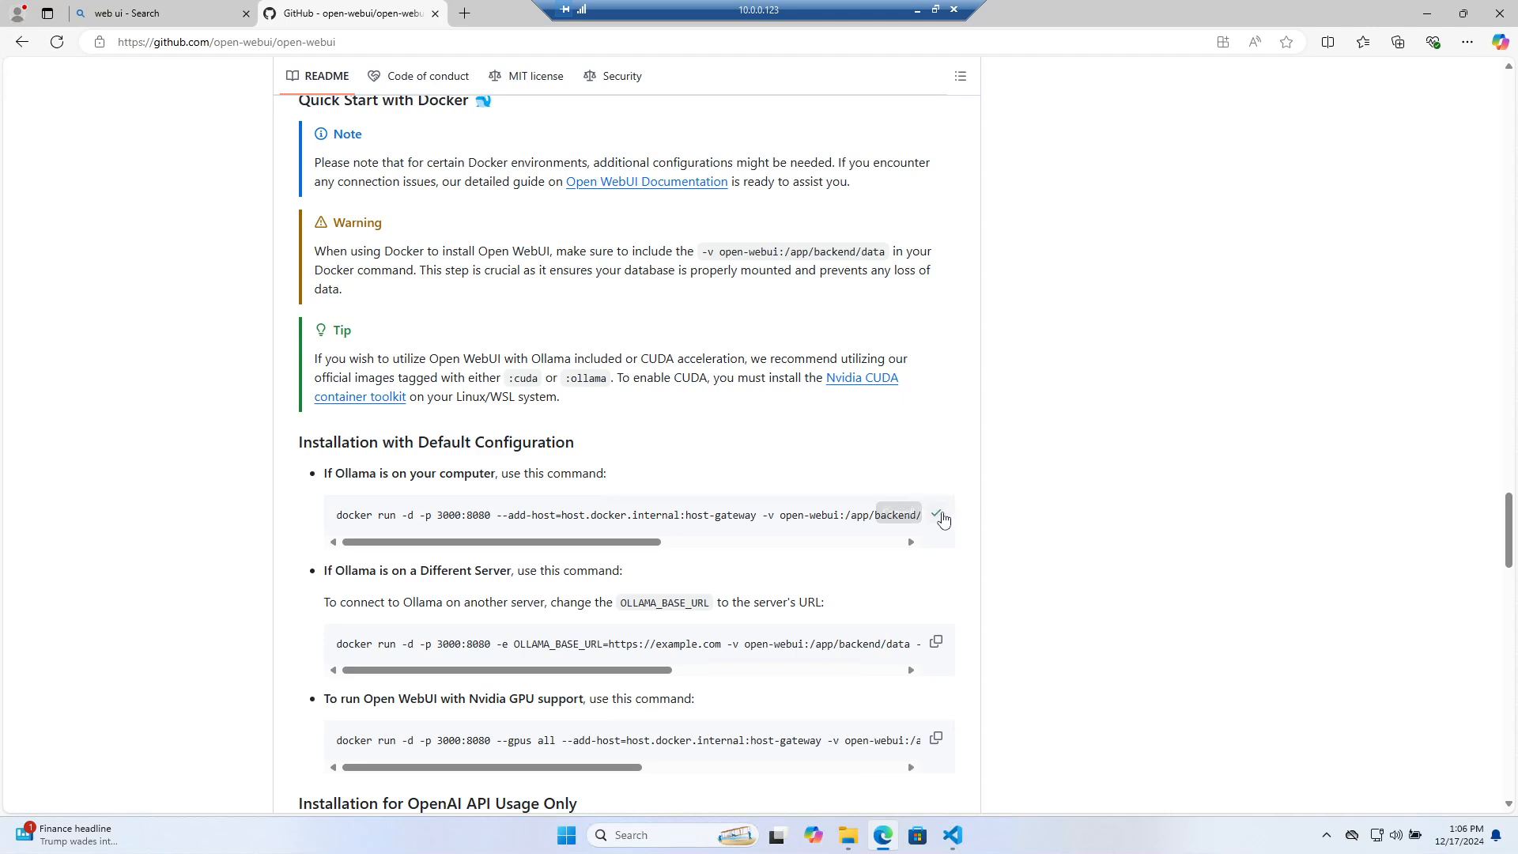
{"action": "left_click", "coordinate": [936, 513]}
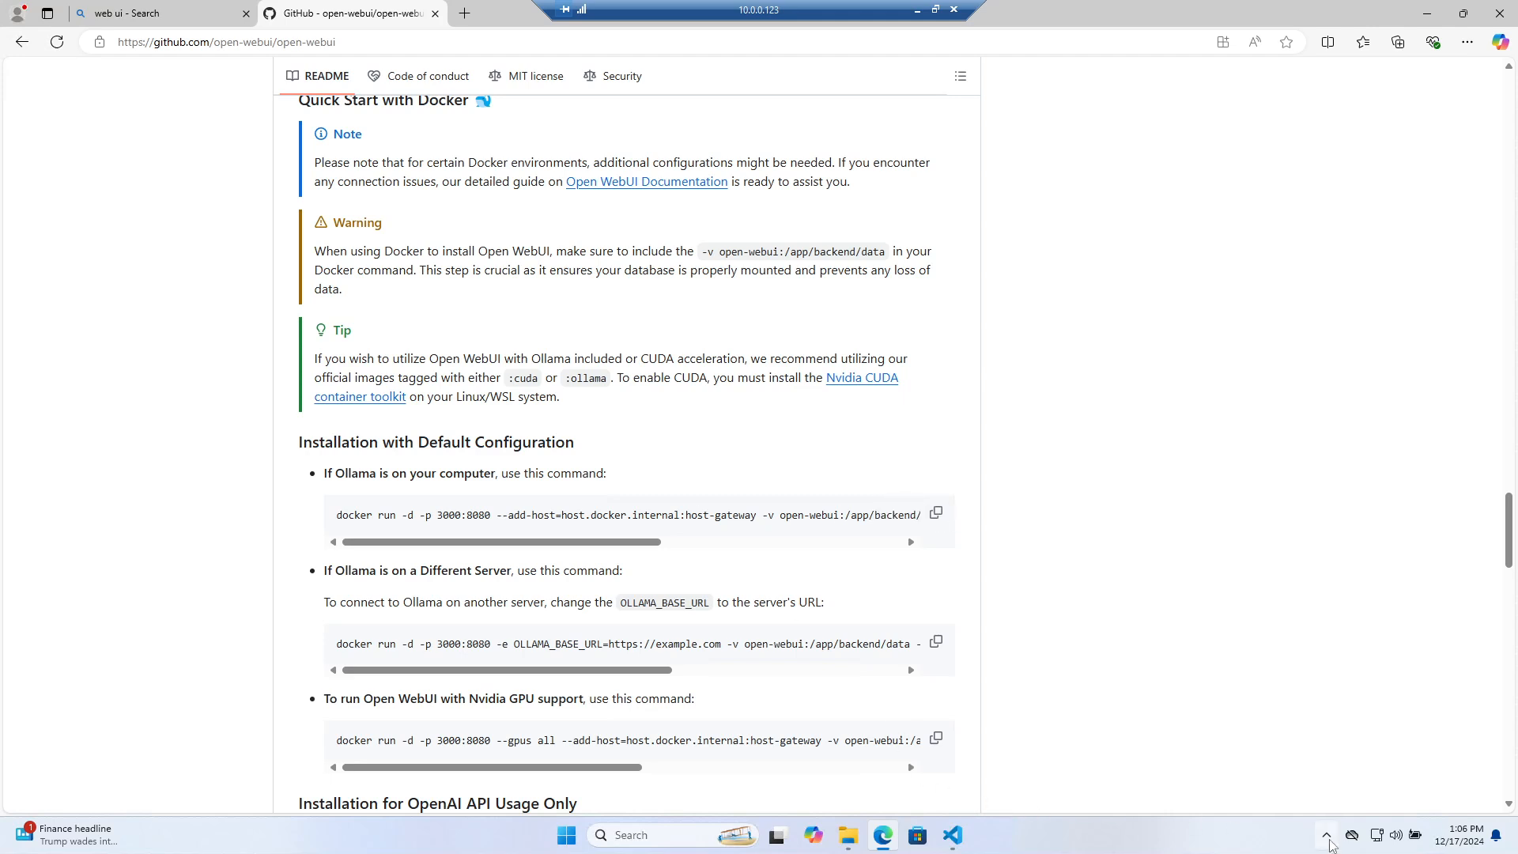
{"action": "left_click", "coordinate": [1328, 836]}
{"action": "right_click", "coordinate": [1296, 756]}
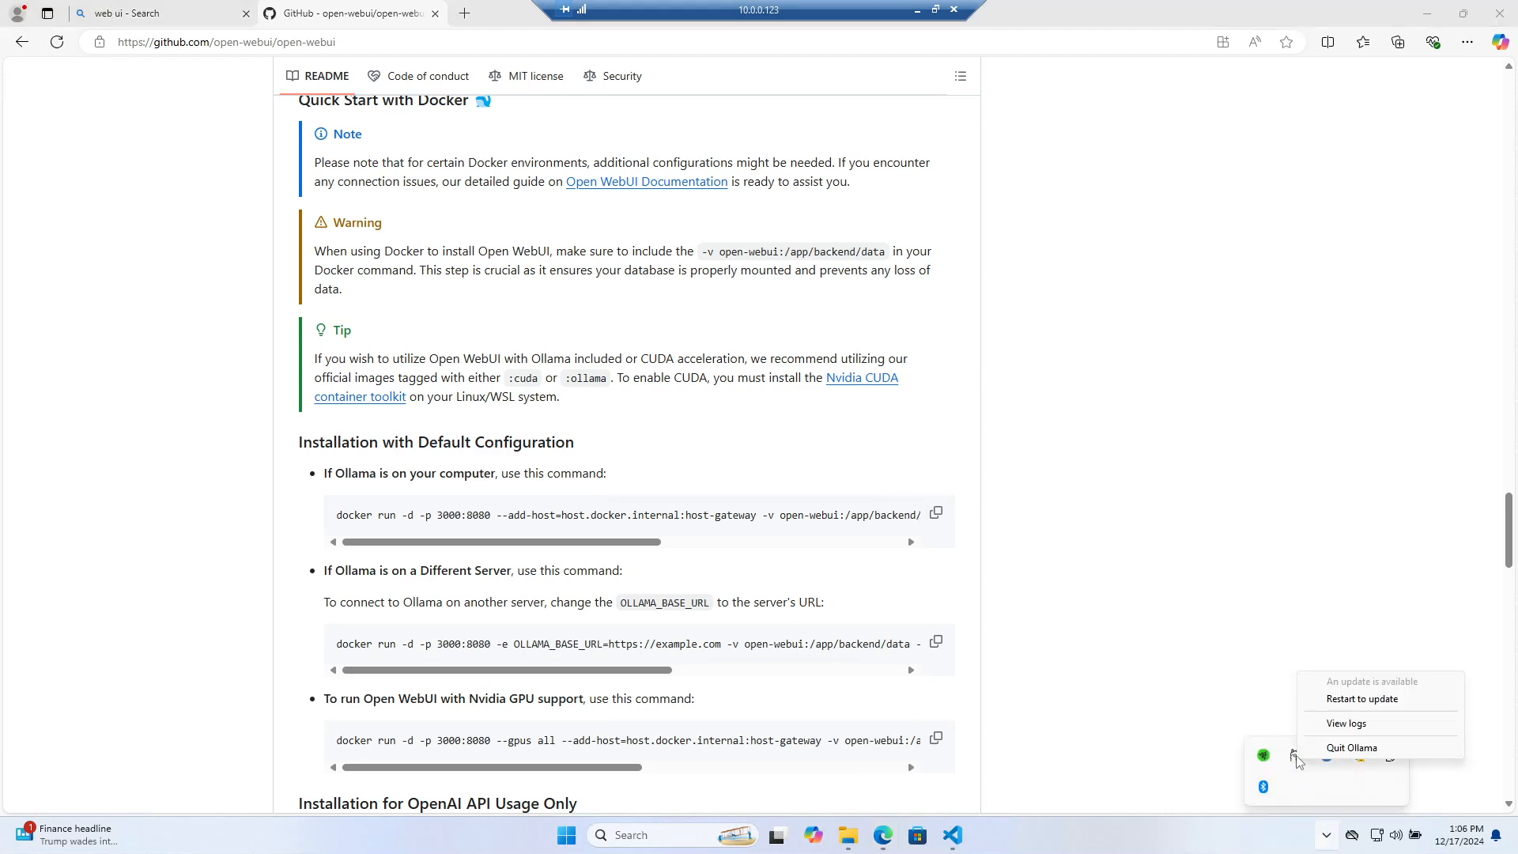
{"action": "left_click", "coordinate": [1310, 782]}
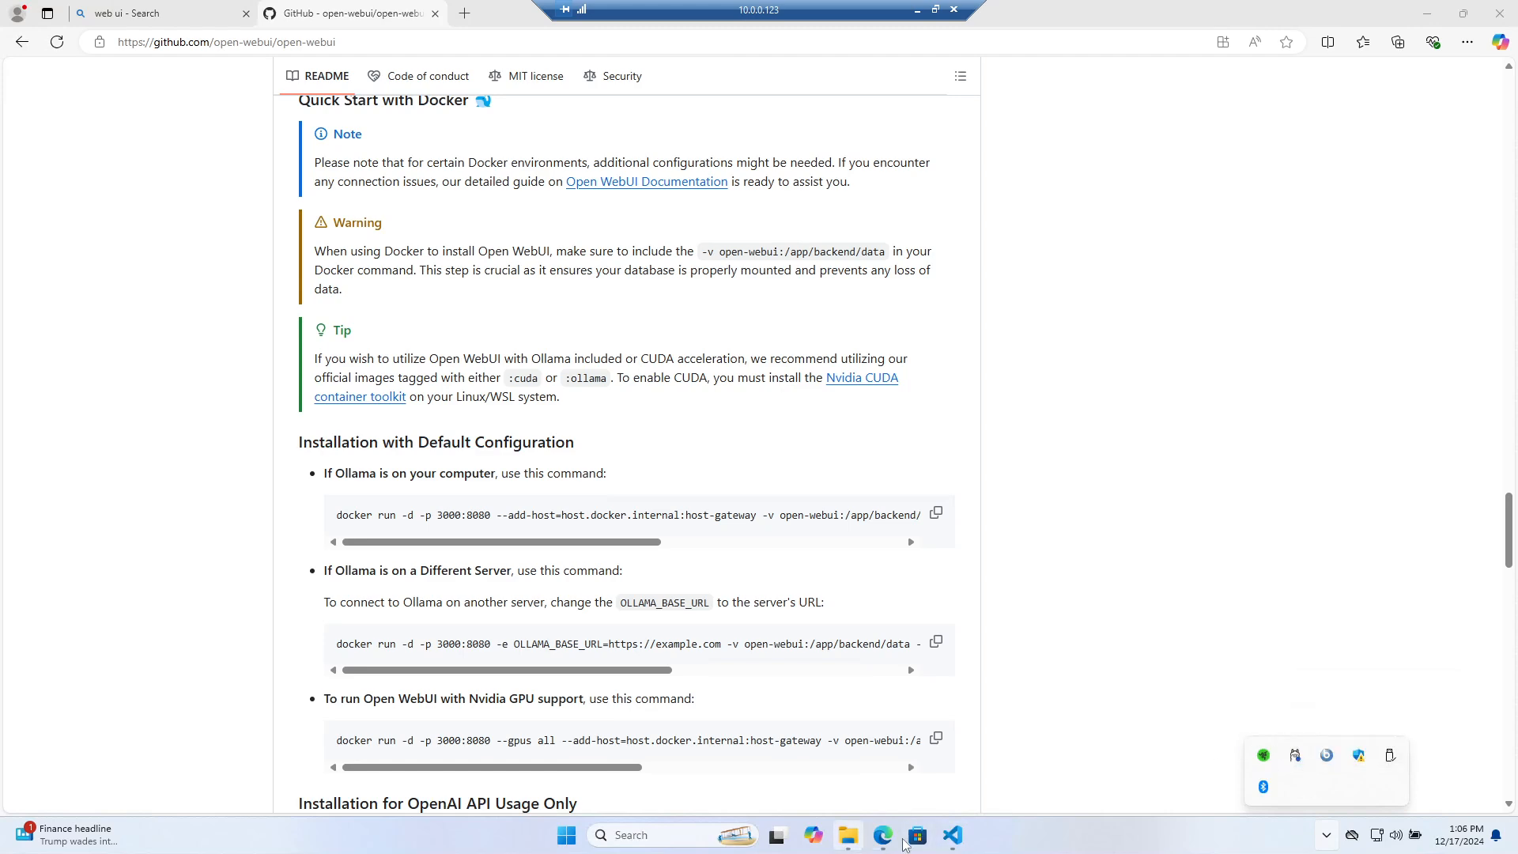
Paste and run the docker run command in the terminal, then rerun it with sudo
{"action": "left_click", "coordinate": [952, 835]}
{"action": "key", "text": "ctrl+shift+v"}
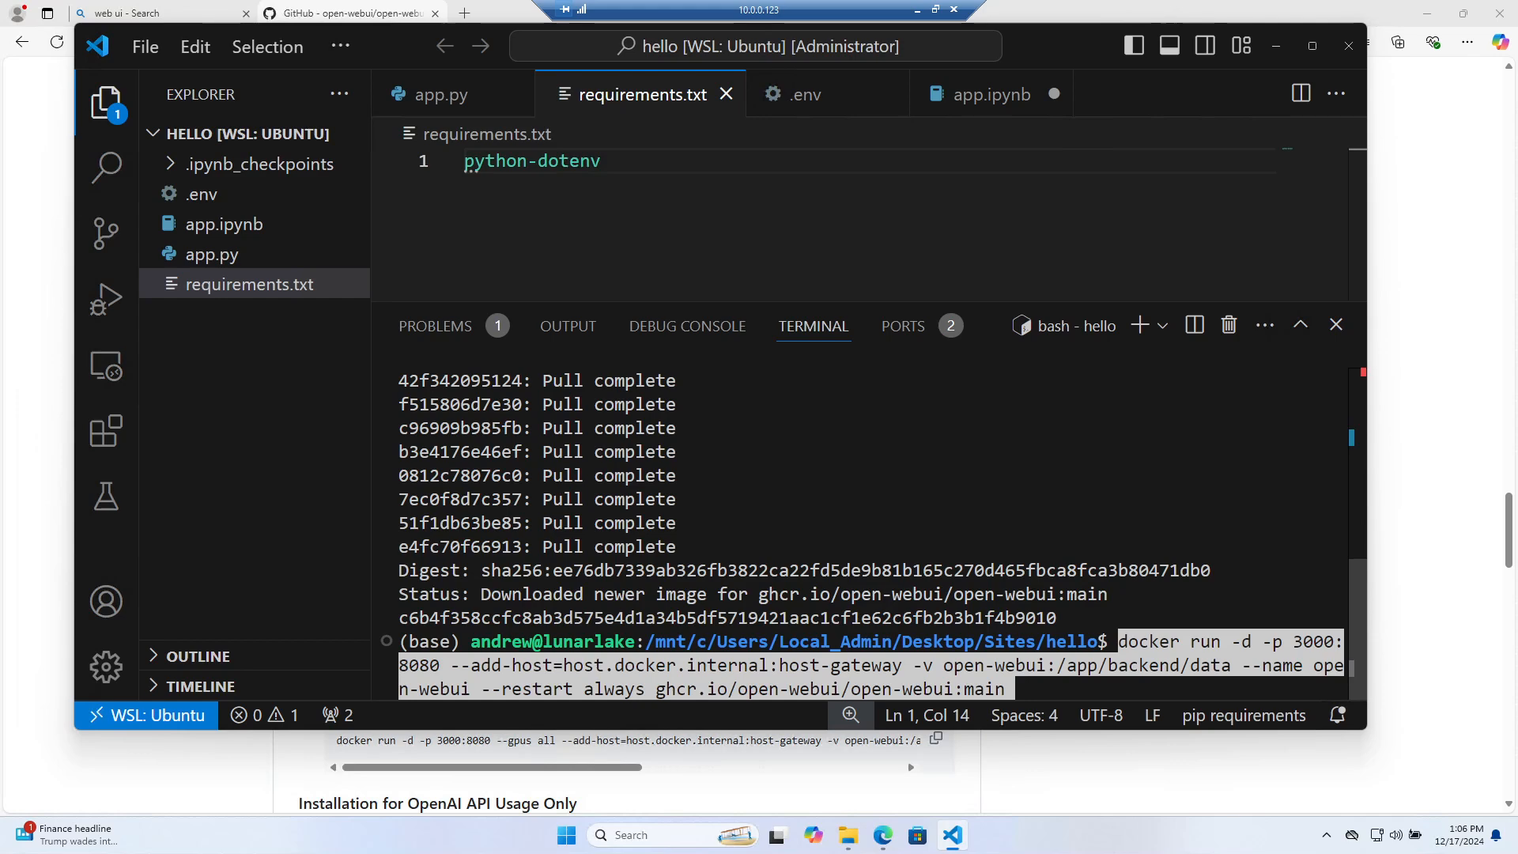
{"action": "key", "text": "Return"}
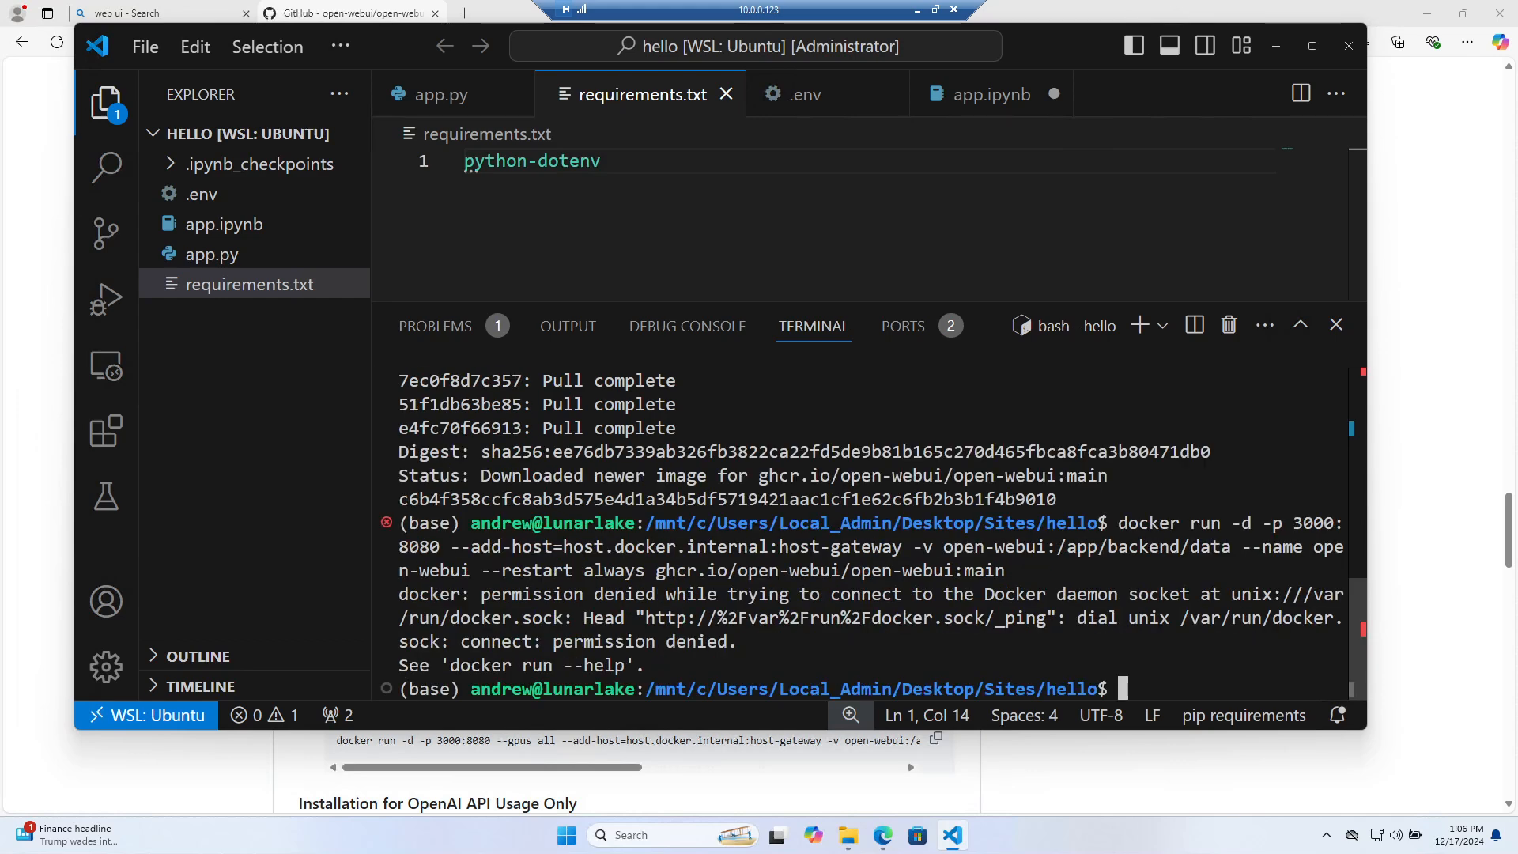
{"action": "key", "text": "Up"}
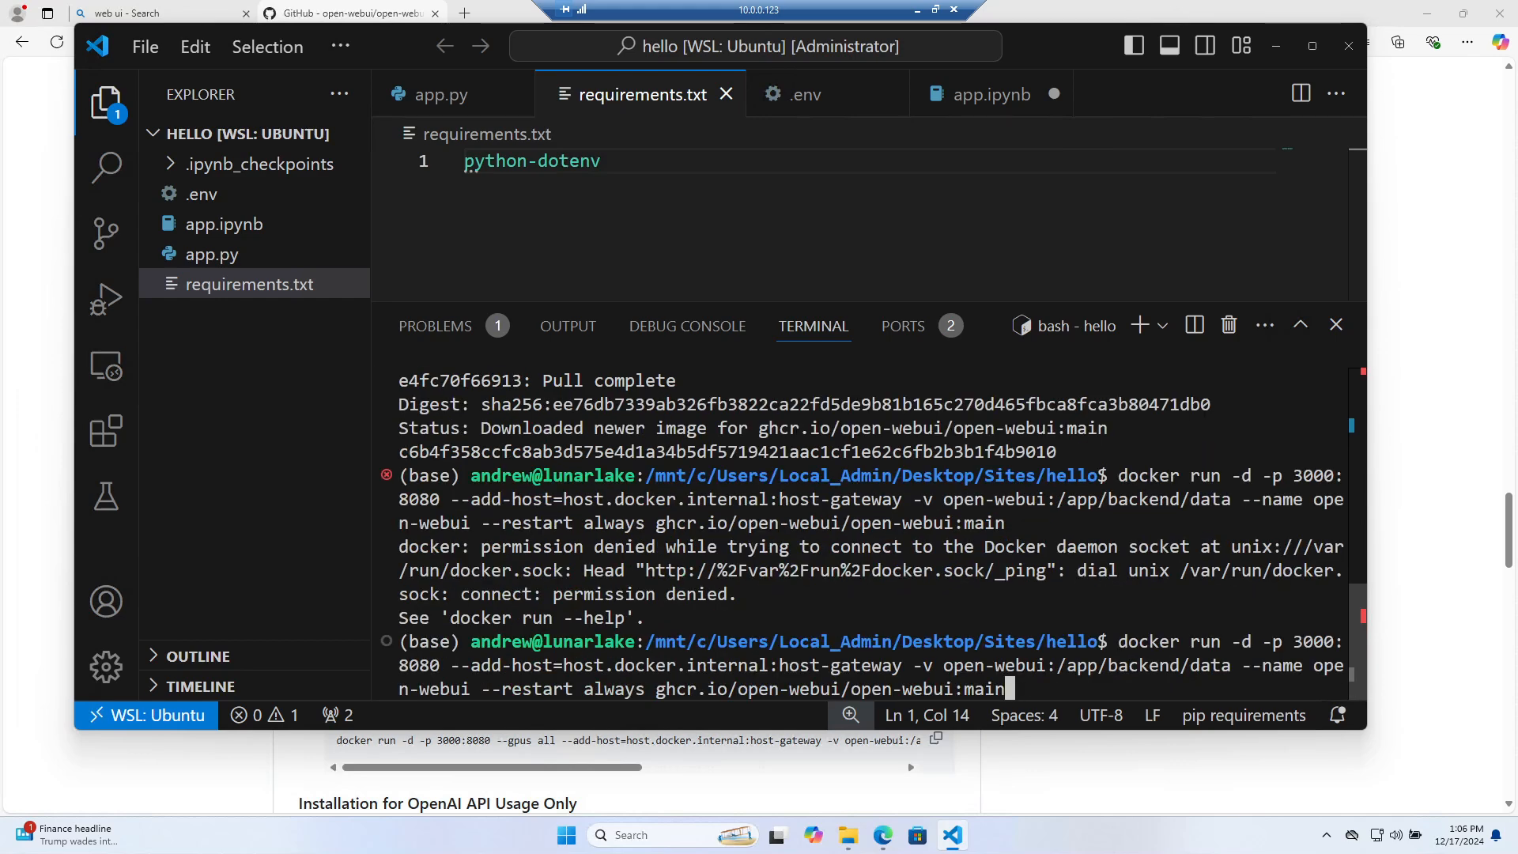
{"action": "key", "text": "Home"}
{"action": "type", "text": "sudo"}
{"action": "key", "text": "Return"}
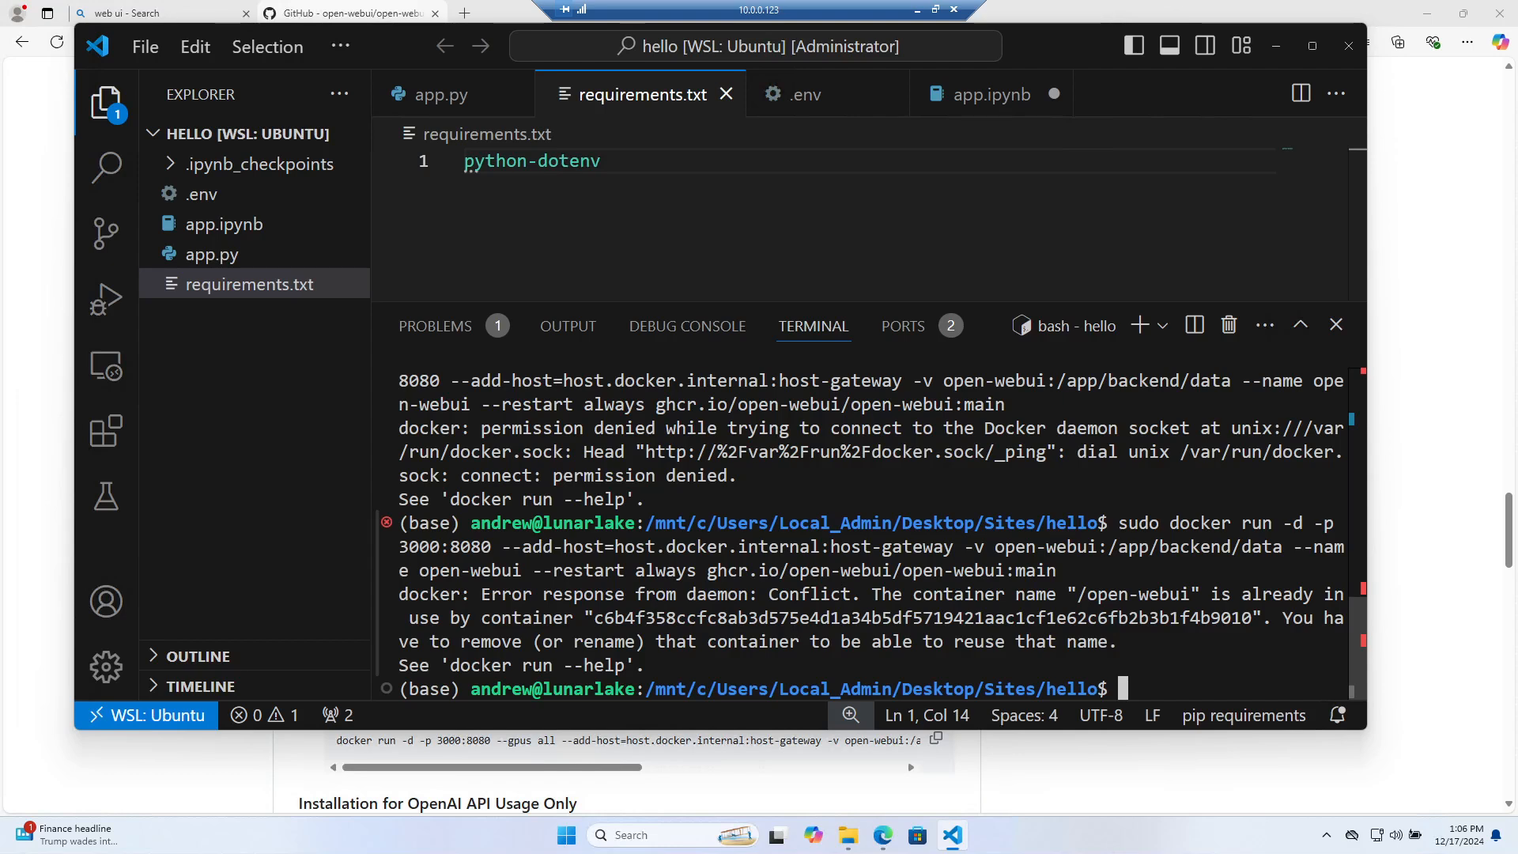
List containers with docker ps, then sudo docker ps to see open-webui healthy on port 3000
{"action": "left_click_drag", "start_coordinate": [1077, 569], "coordinate": [531, 546]}
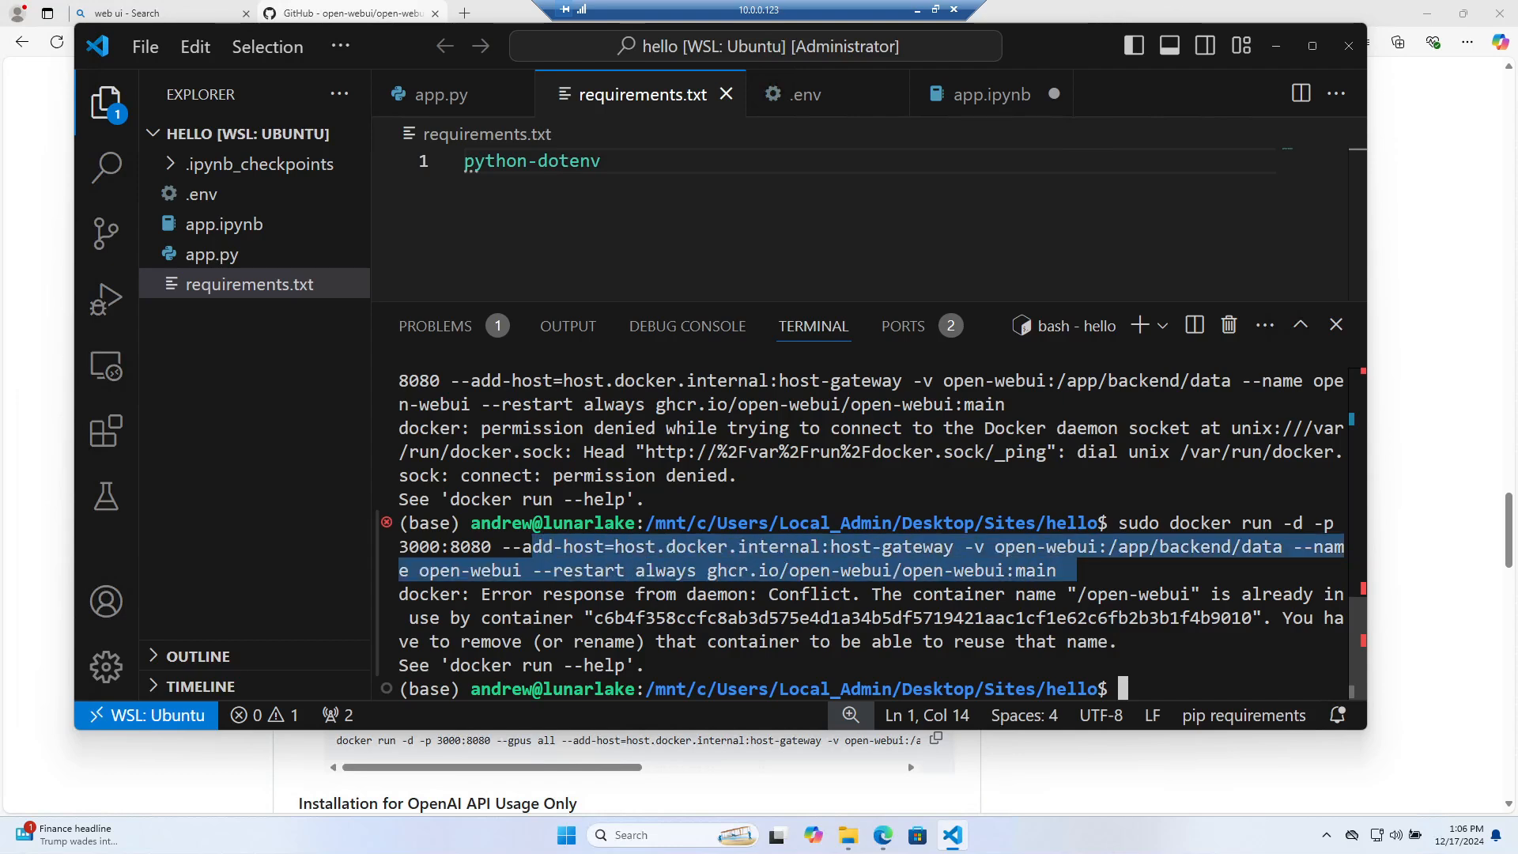
{"action": "key", "text": "ctrl+c"}
{"action": "type", "text": "docker ps"}
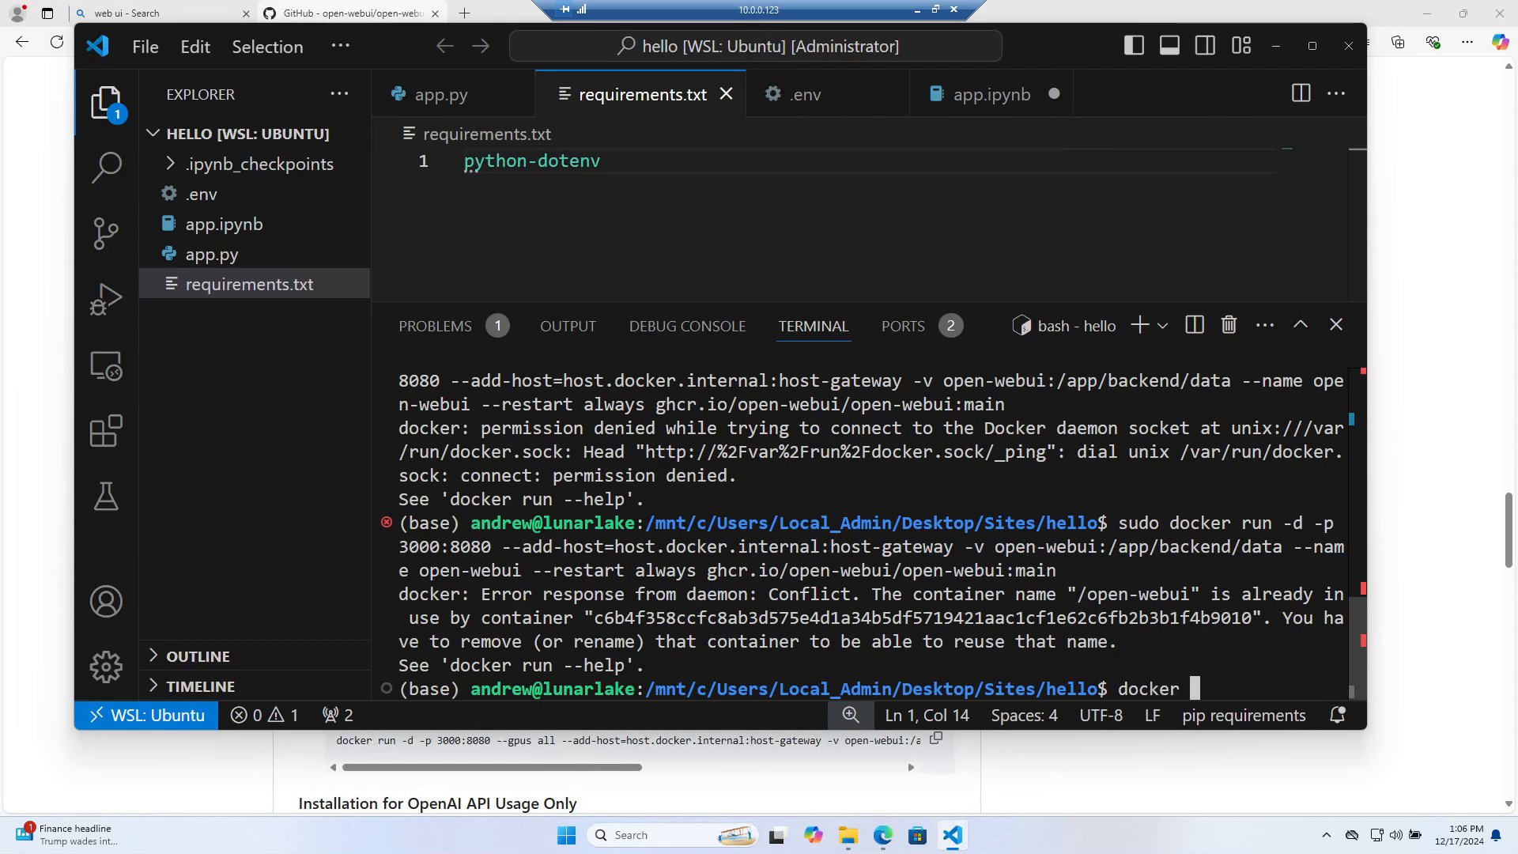
{"action": "key", "text": "Return"}
{"action": "type", "text": "sudo docker ps"}
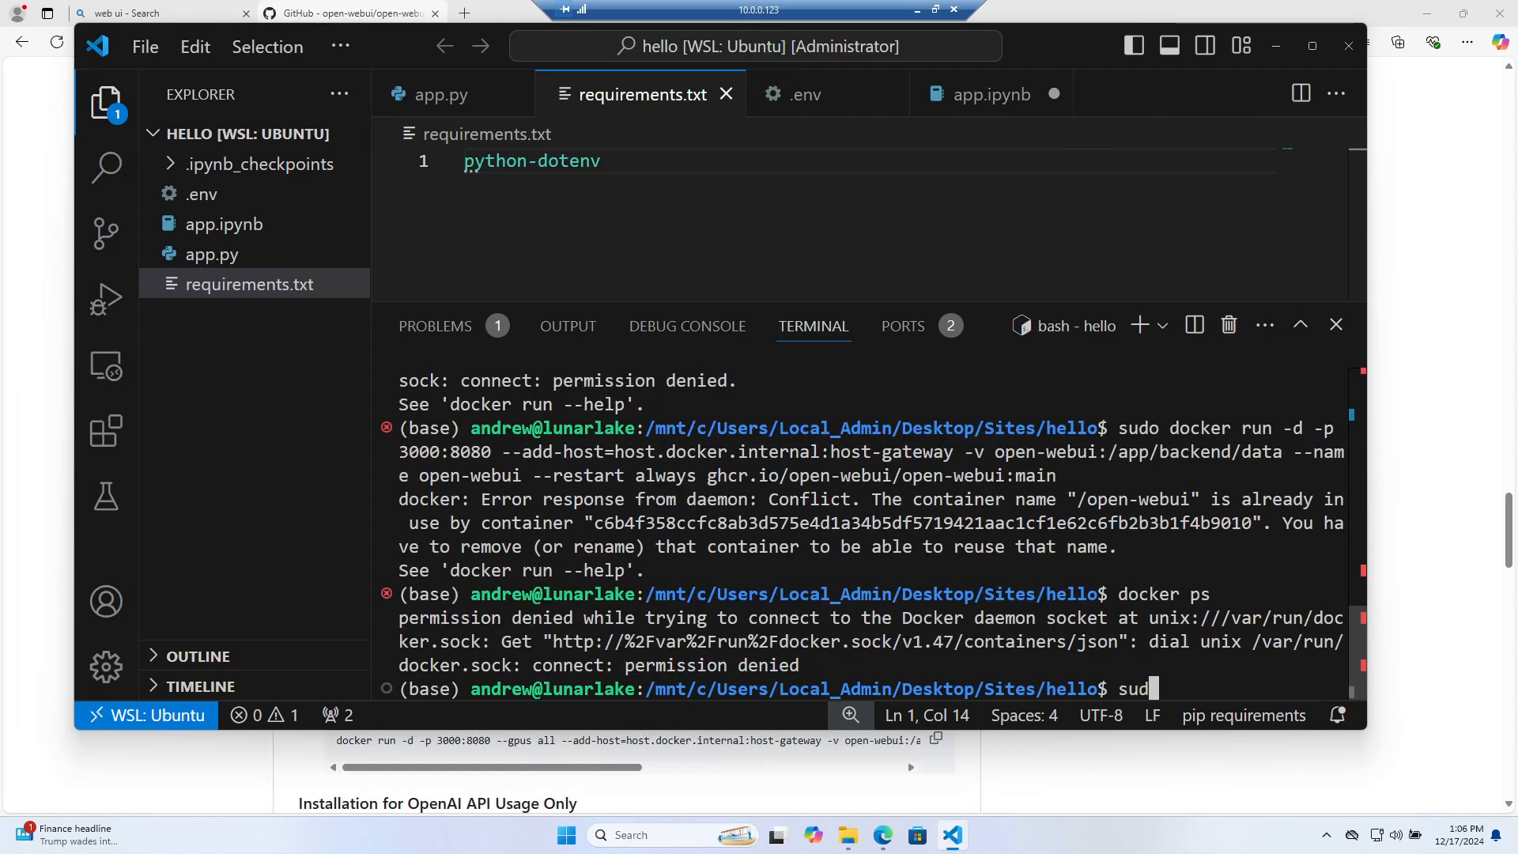
{"action": "key", "text": "Return"}
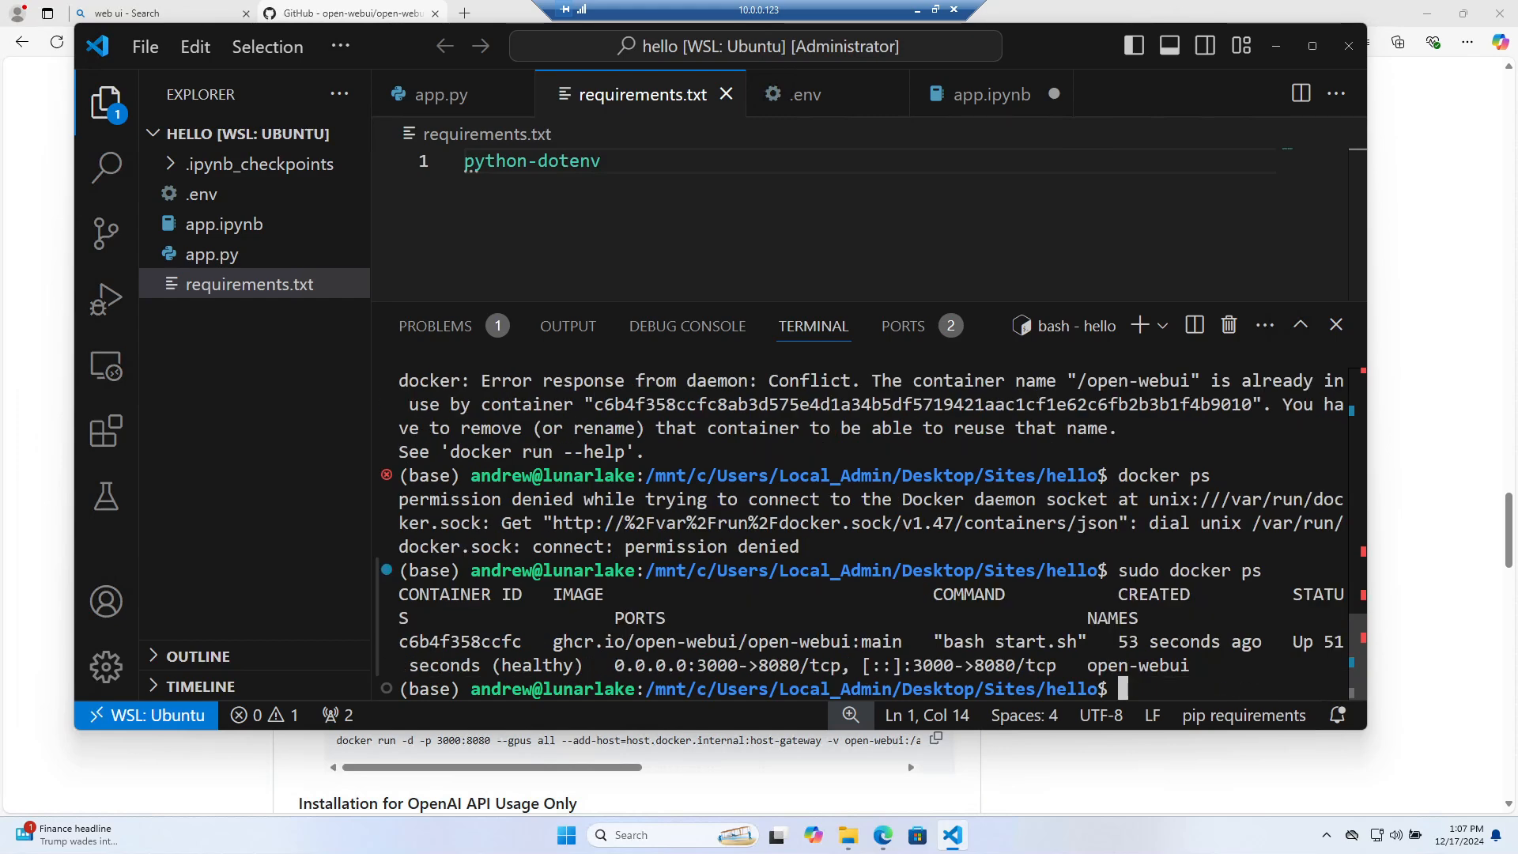
{"action": "left_click", "coordinate": [427, 17]}
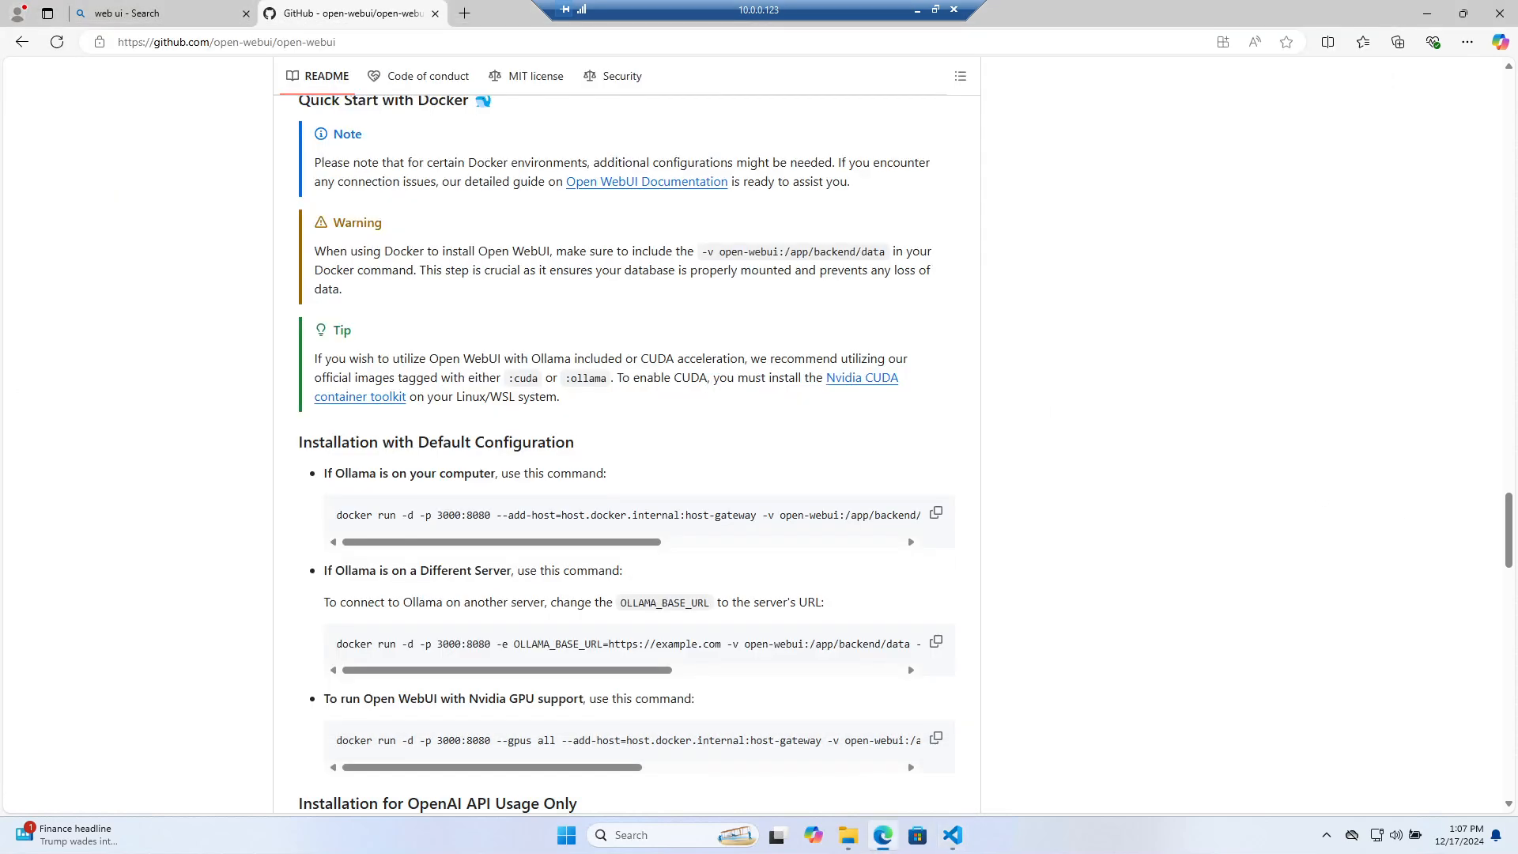
Search 'use docker without sudo' in a new tab and open the Ask Ubuntu question
{"action": "left_click", "coordinate": [464, 14]}
{"action": "type", "text": "use docker wu"}
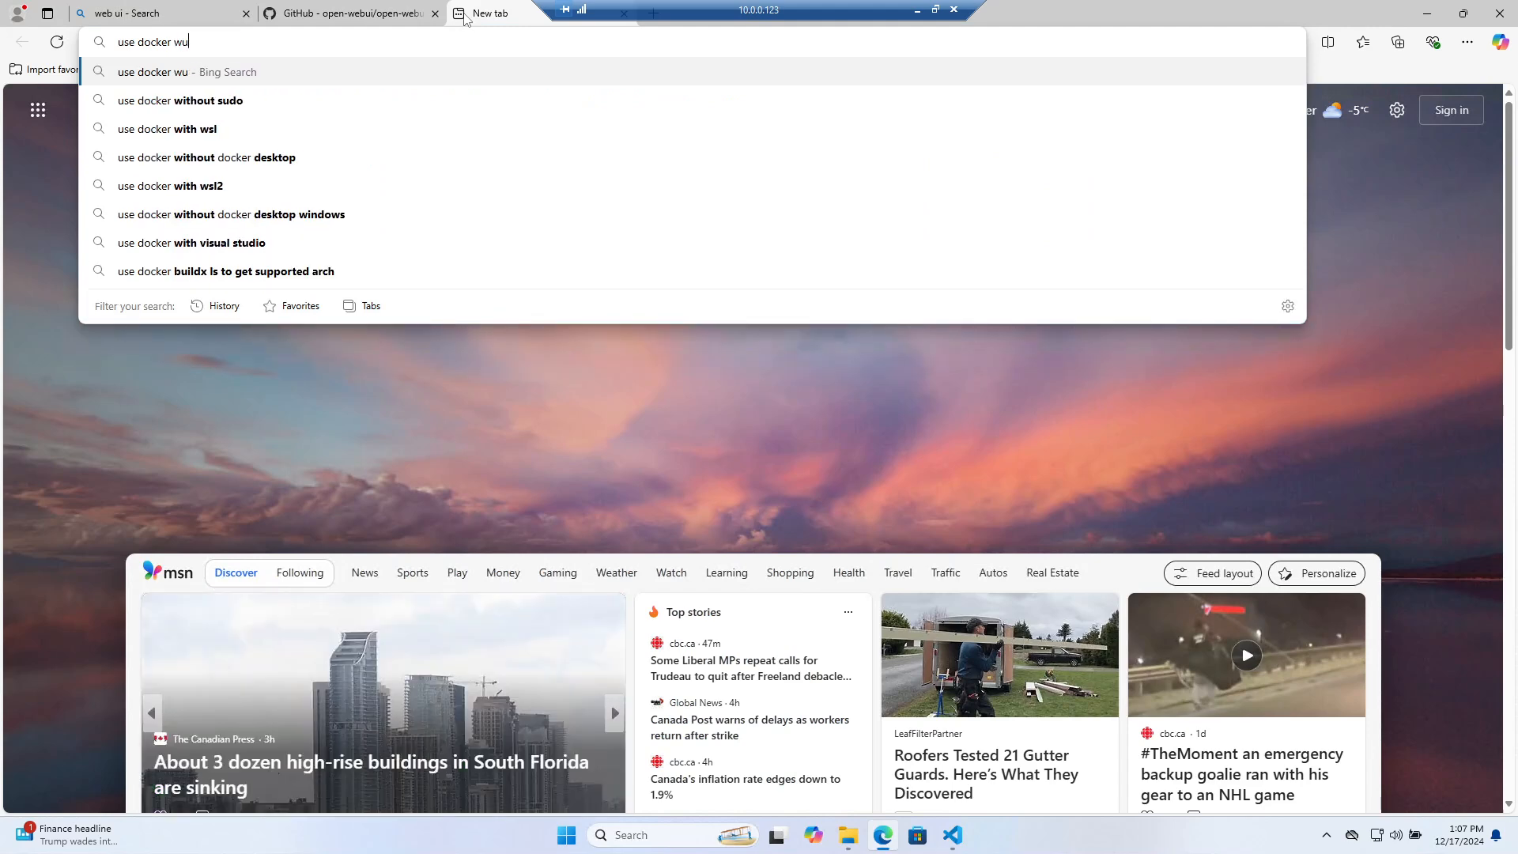
{"action": "key", "text": "BackSpace"}
{"action": "type", "text": "ithout sudo"}
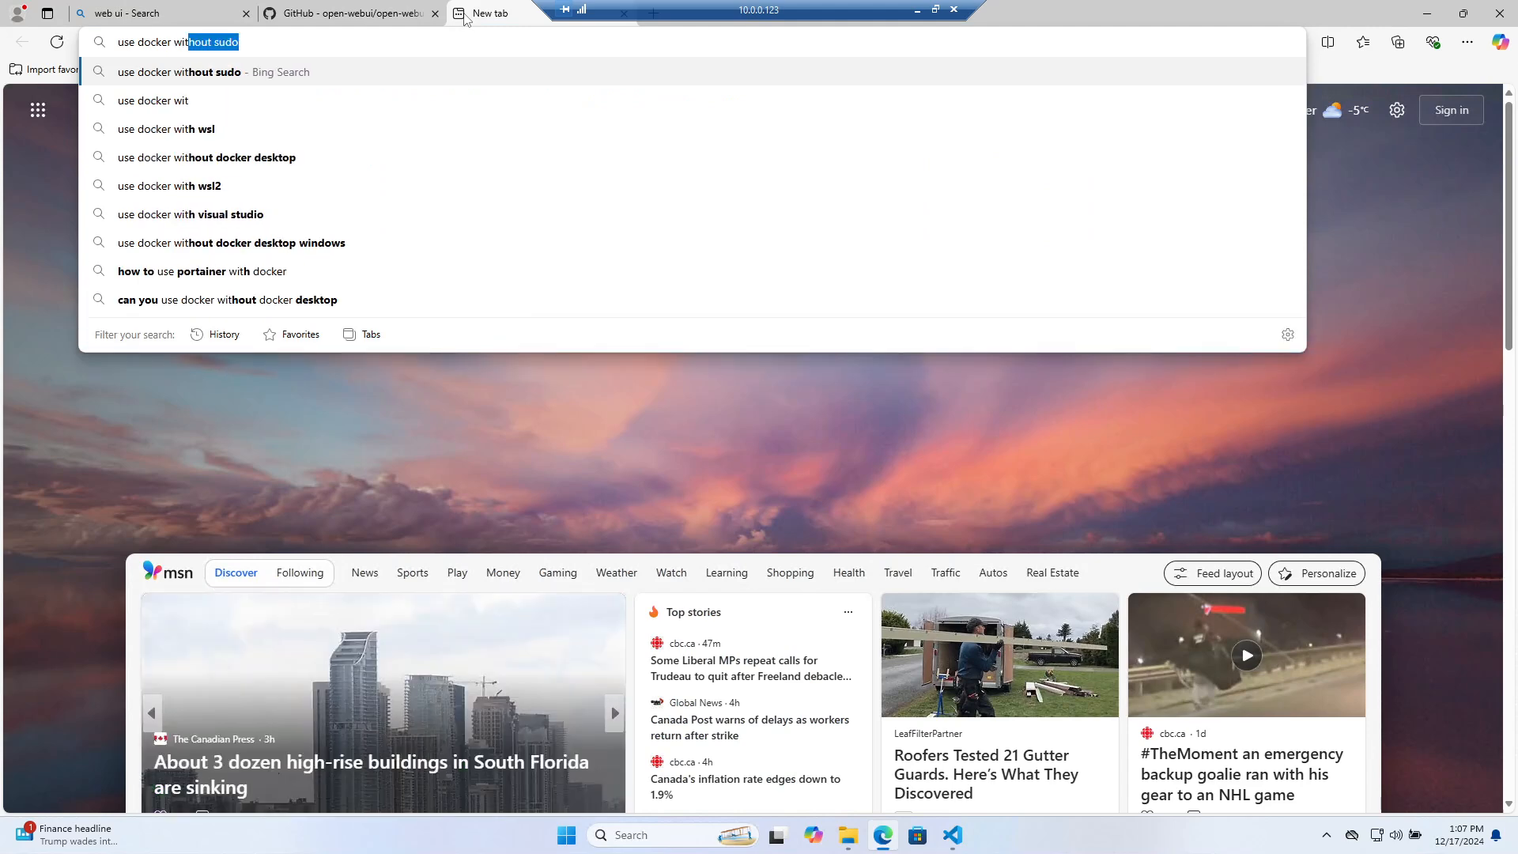
{"action": "key", "text": "Return"}
{"action": "left_click", "coordinate": [367, 410]}
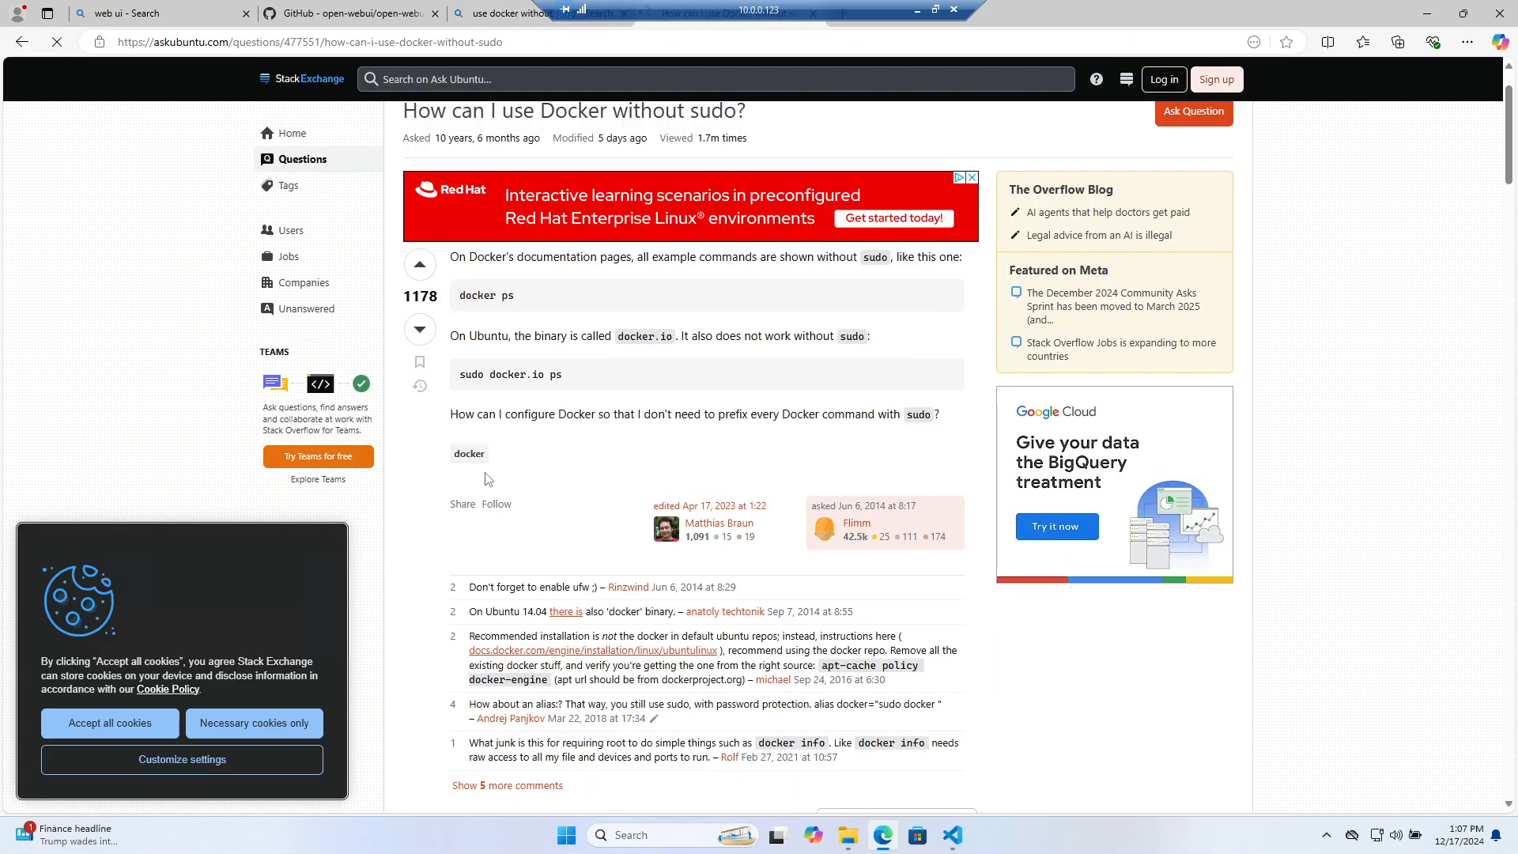
Scroll to the answer and copy the 'sudo usermod -aG docker $USER' command
{"action": "scroll", "coordinate": [485, 478], "scroll_direction": "down", "scroll_amount": 15}
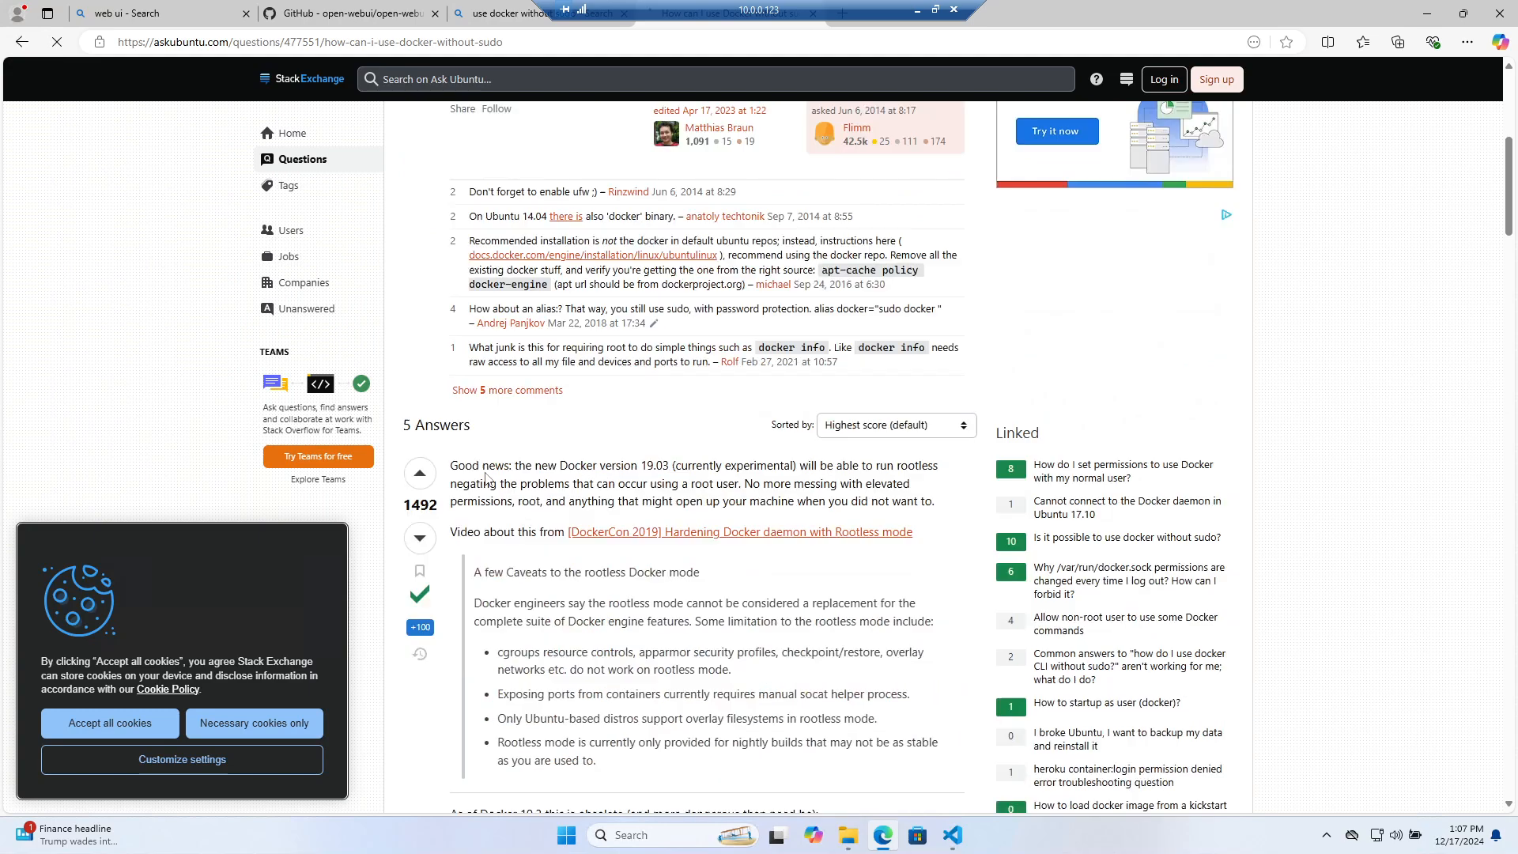
{"action": "scroll", "coordinate": [485, 471], "scroll_direction": "down", "scroll_amount": 4}
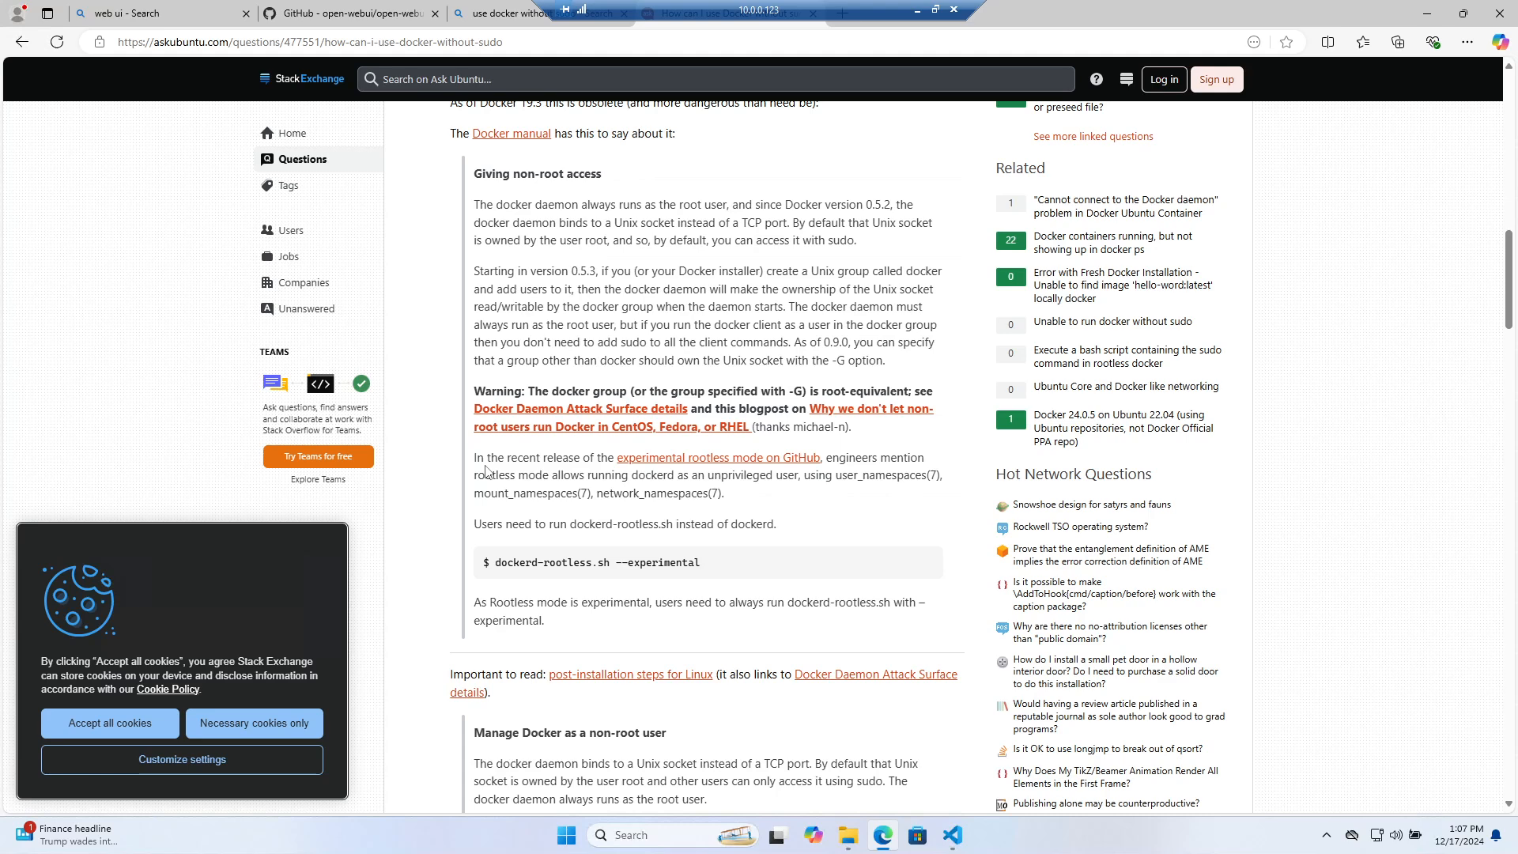
{"action": "scroll", "coordinate": [485, 471], "scroll_direction": "down", "scroll_amount": 5}
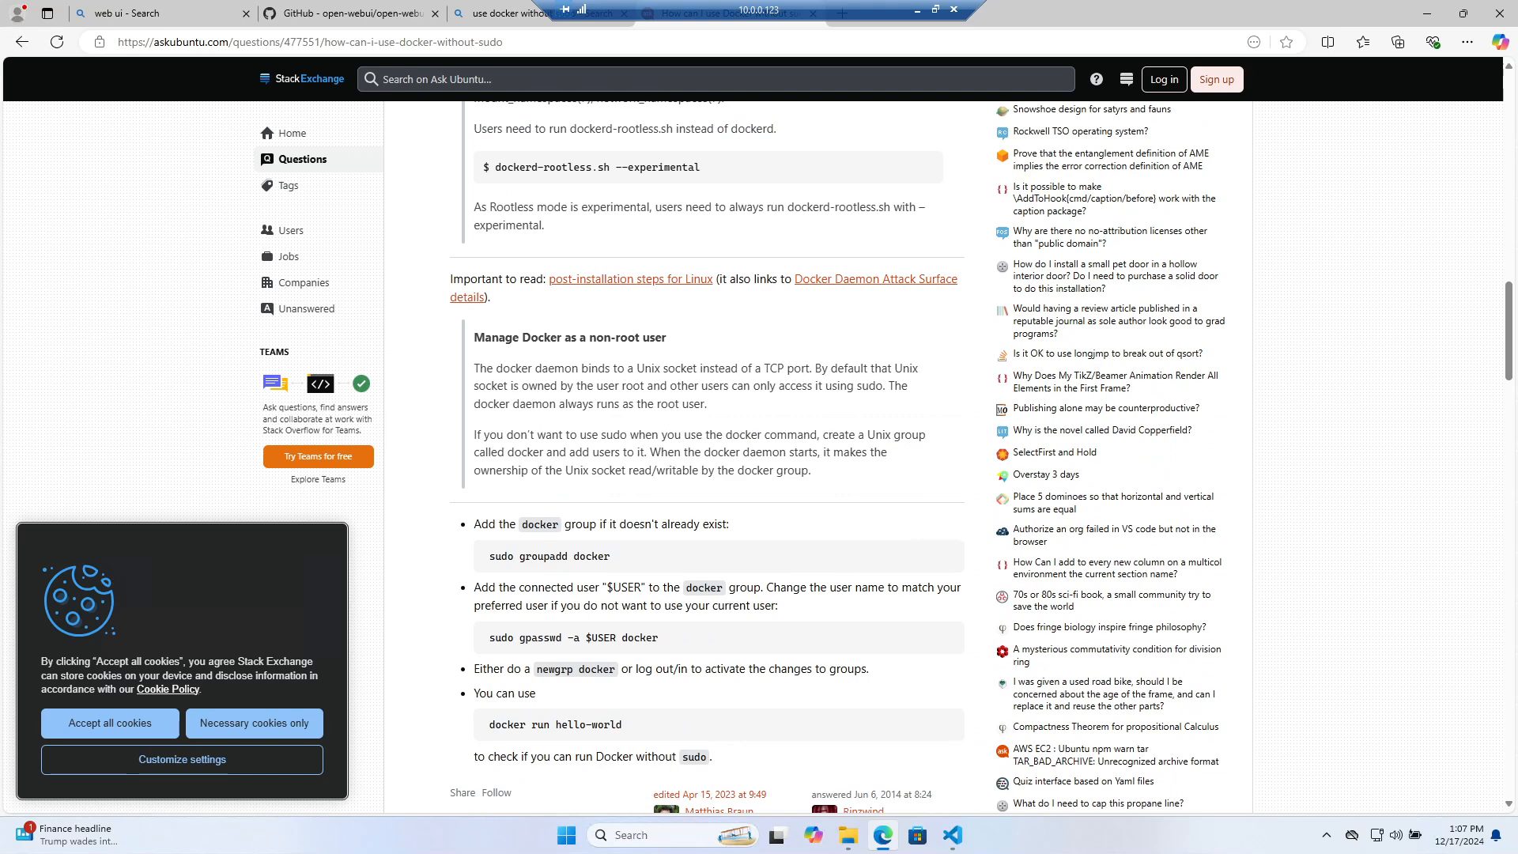
{"action": "left_click_drag", "start_coordinate": [543, 555], "coordinate": [644, 554]}
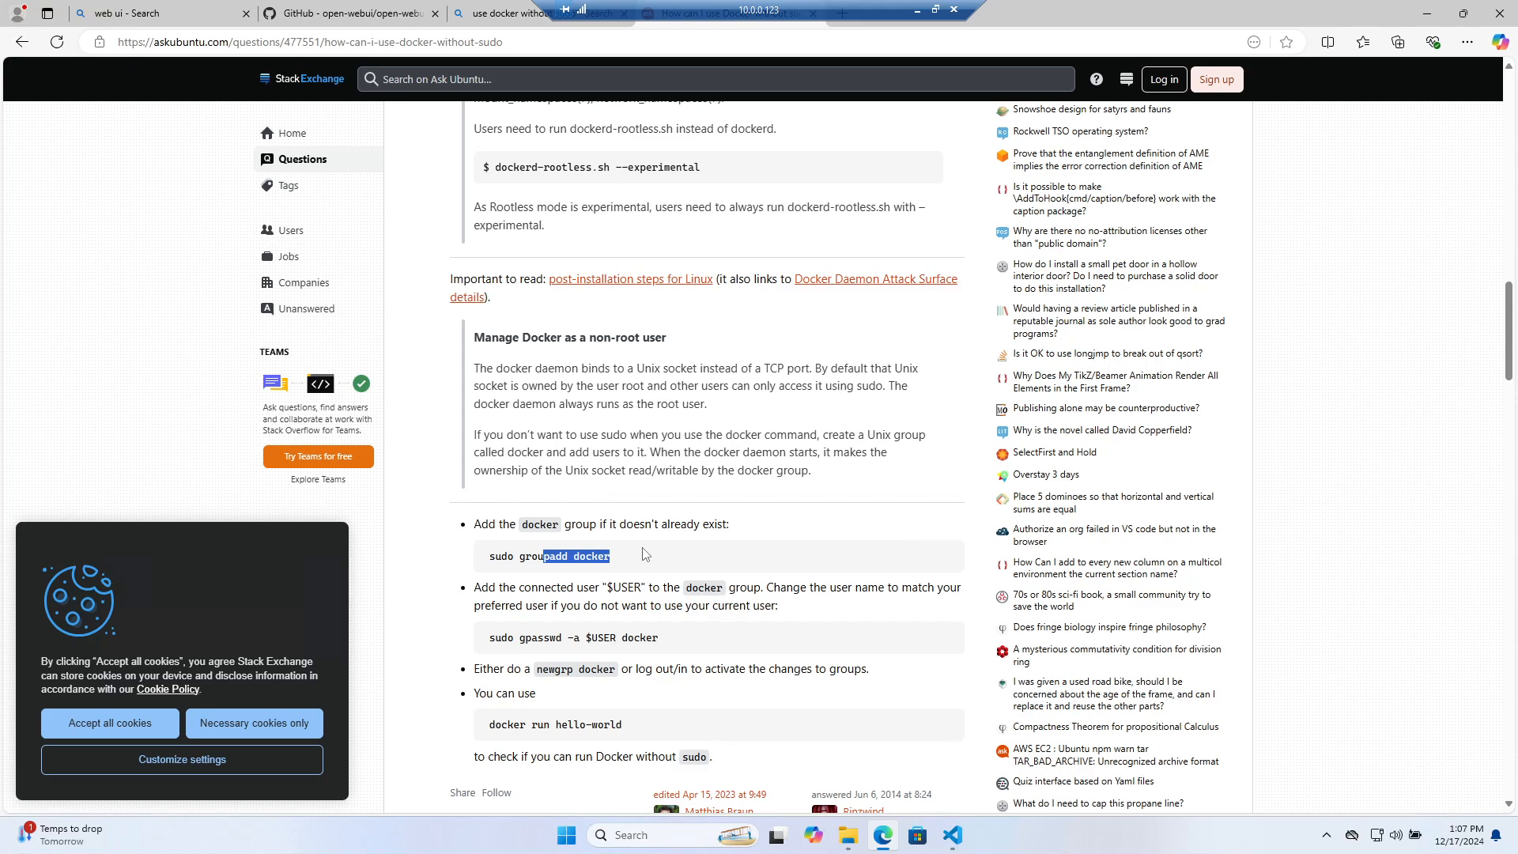
{"action": "left_click", "coordinate": [621, 557]}
{"action": "scroll", "coordinate": [510, 419], "scroll_direction": "down", "scroll_amount": 10}
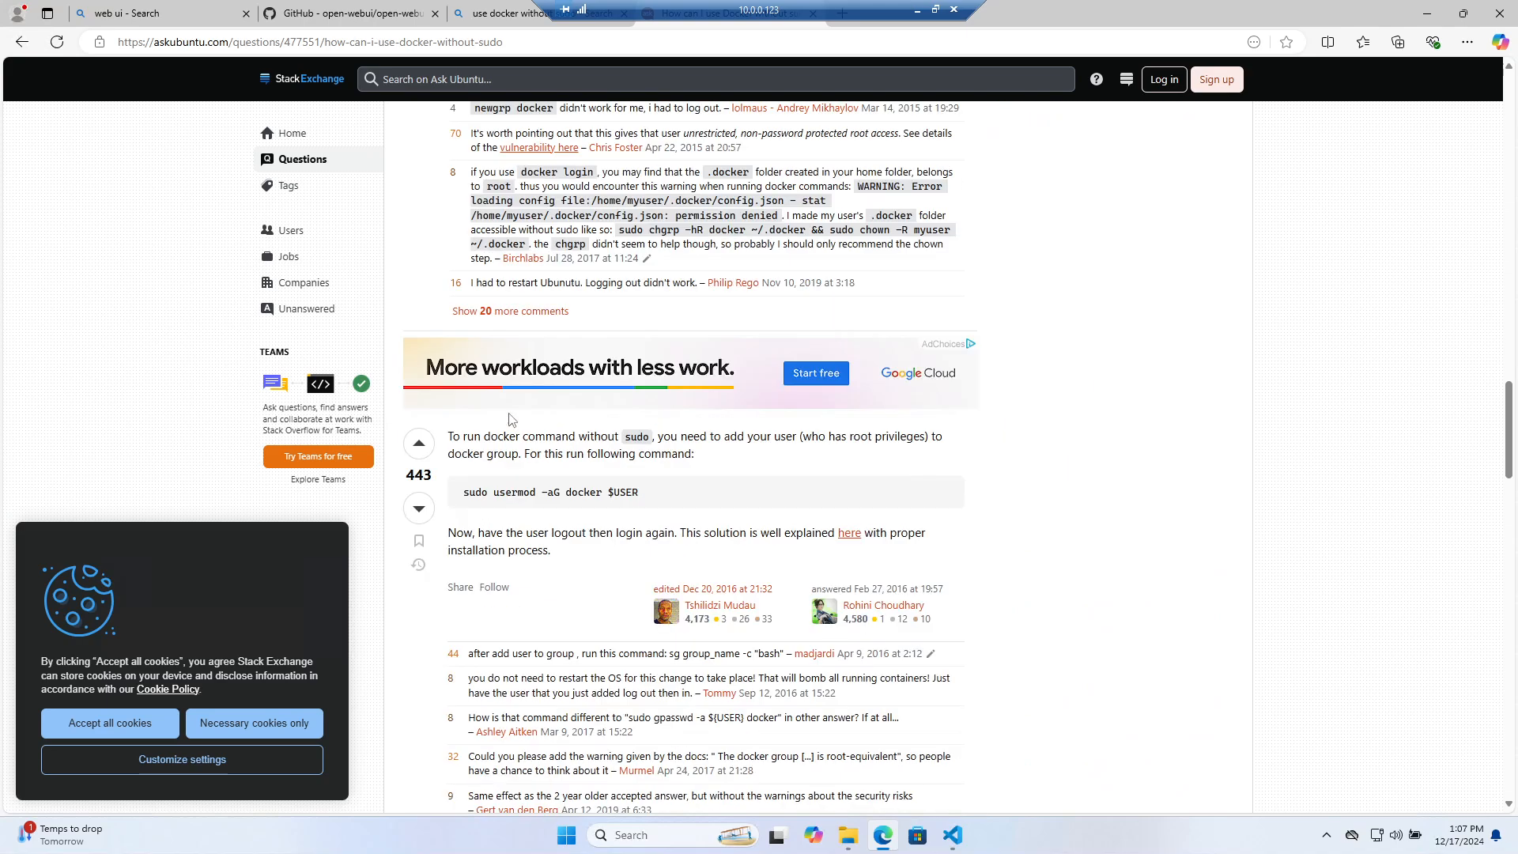
{"action": "left_click_drag", "start_coordinate": [655, 495], "coordinate": [462, 464]}
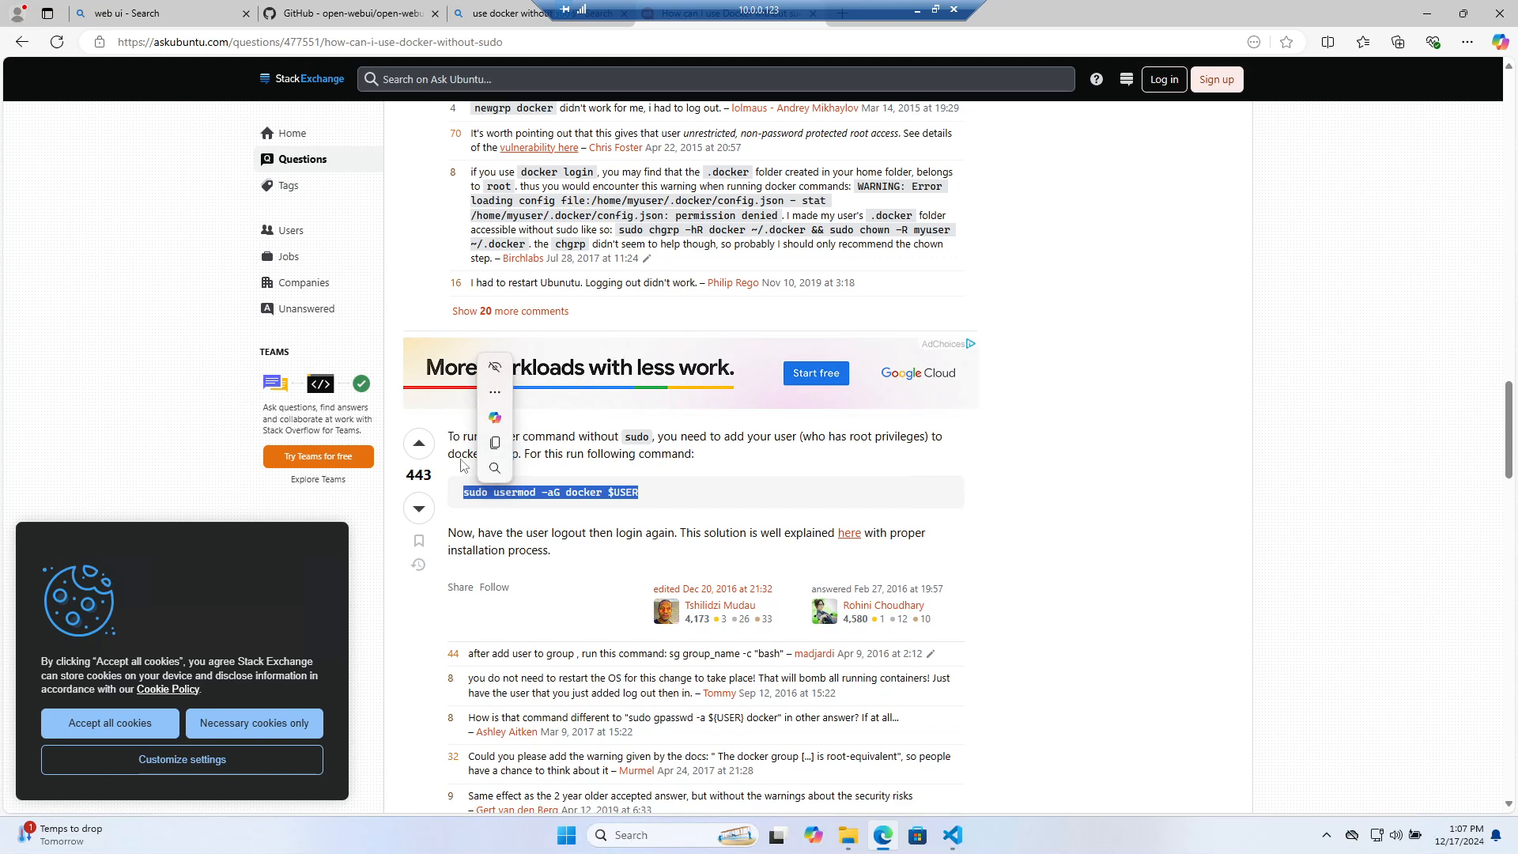
{"action": "left_click", "coordinate": [498, 443]}
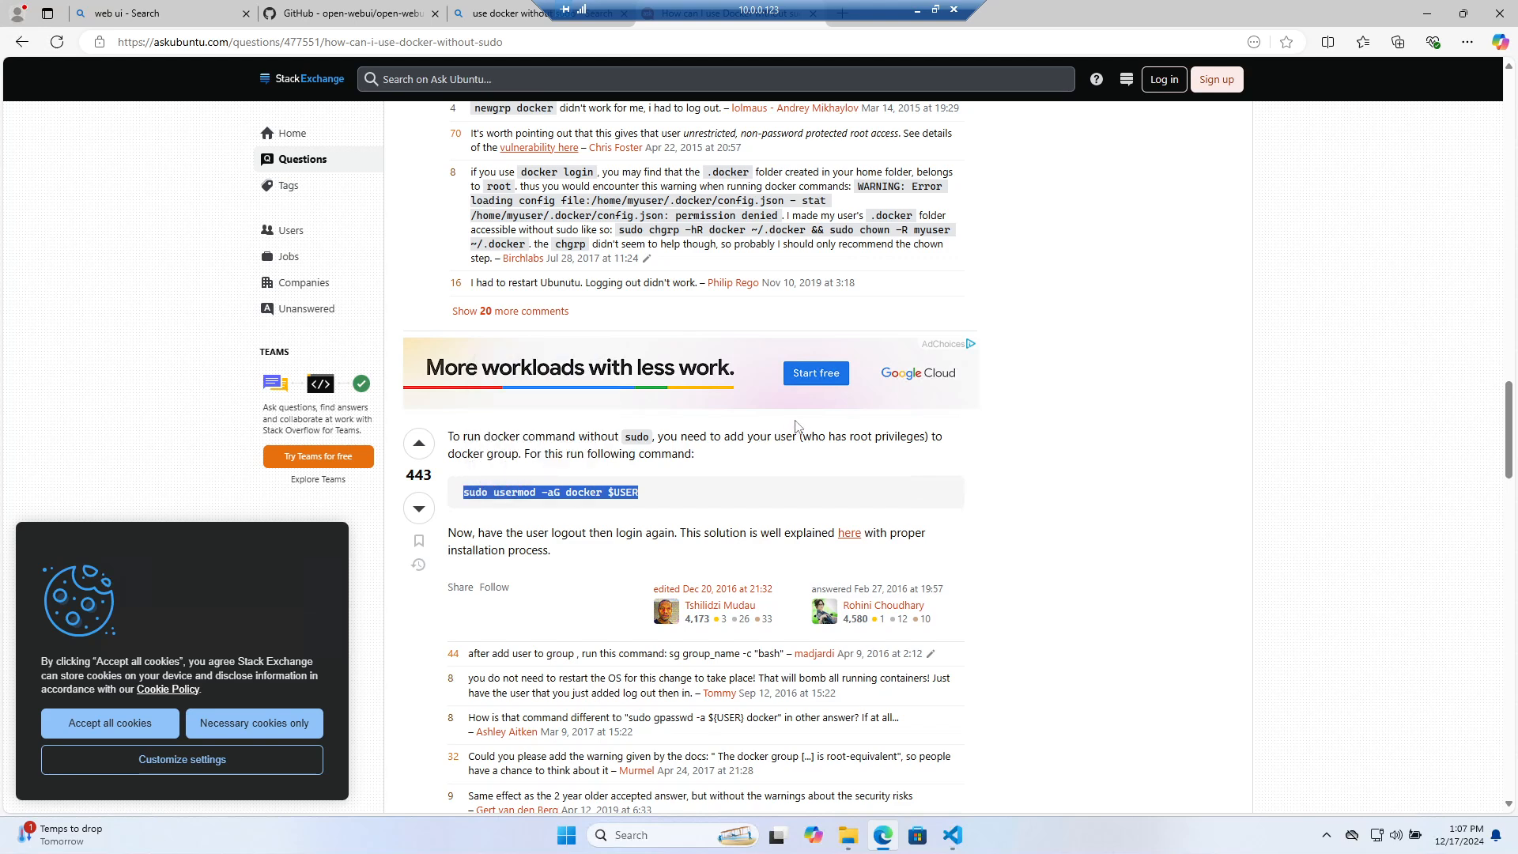
{"action": "left_click_drag", "start_coordinate": [648, 497], "coordinate": [470, 493]}
Run the pasted 'sudo usermod -aG docker $USER' command twice in the terminal
{"action": "left_click", "coordinate": [952, 835]}
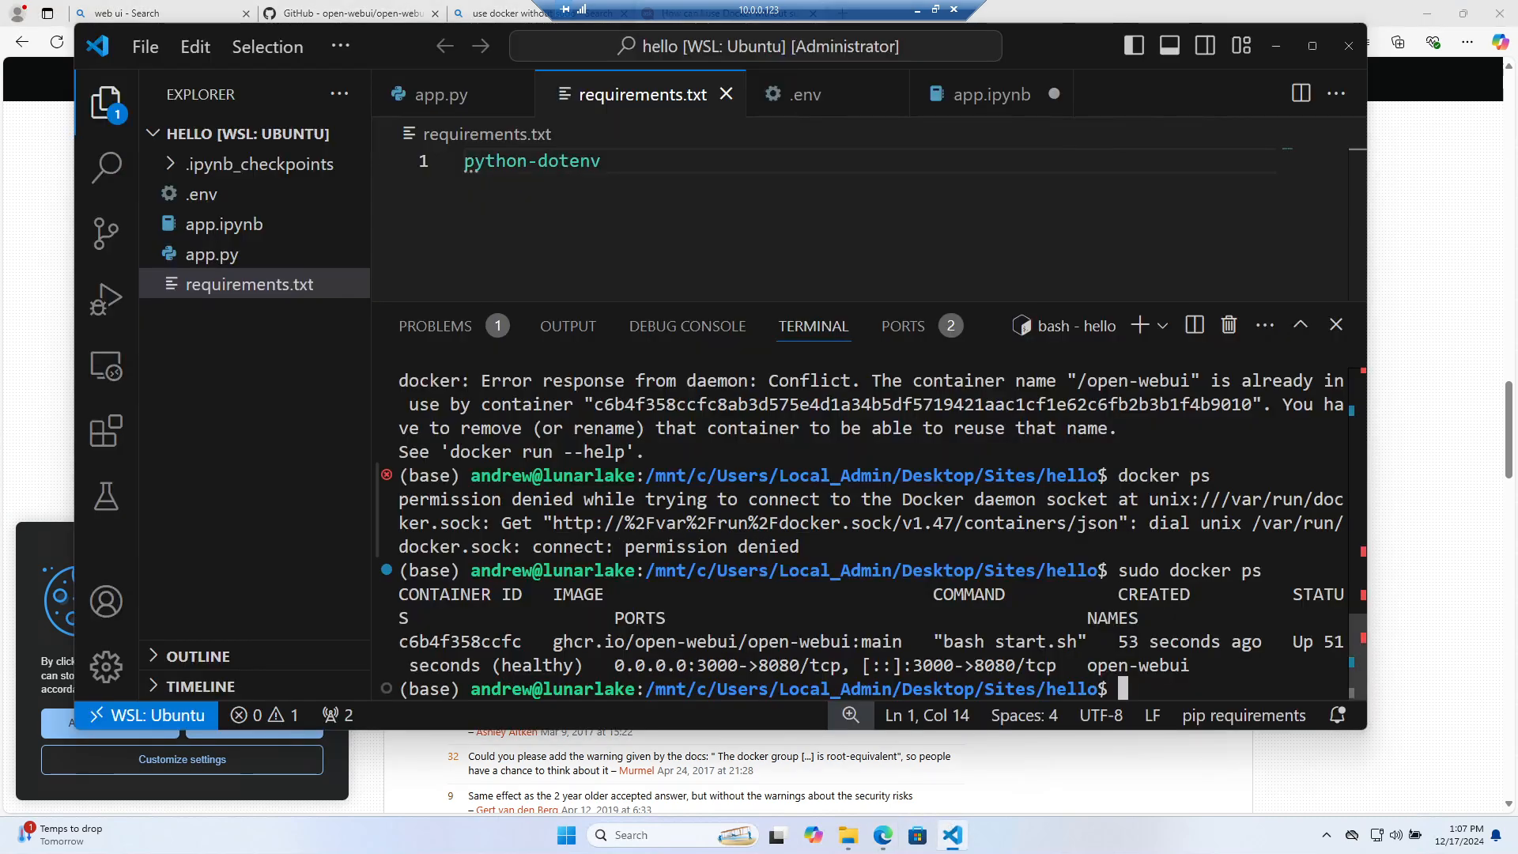
{"action": "key", "text": "ctrl+v"}
{"action": "key", "text": "Return"}
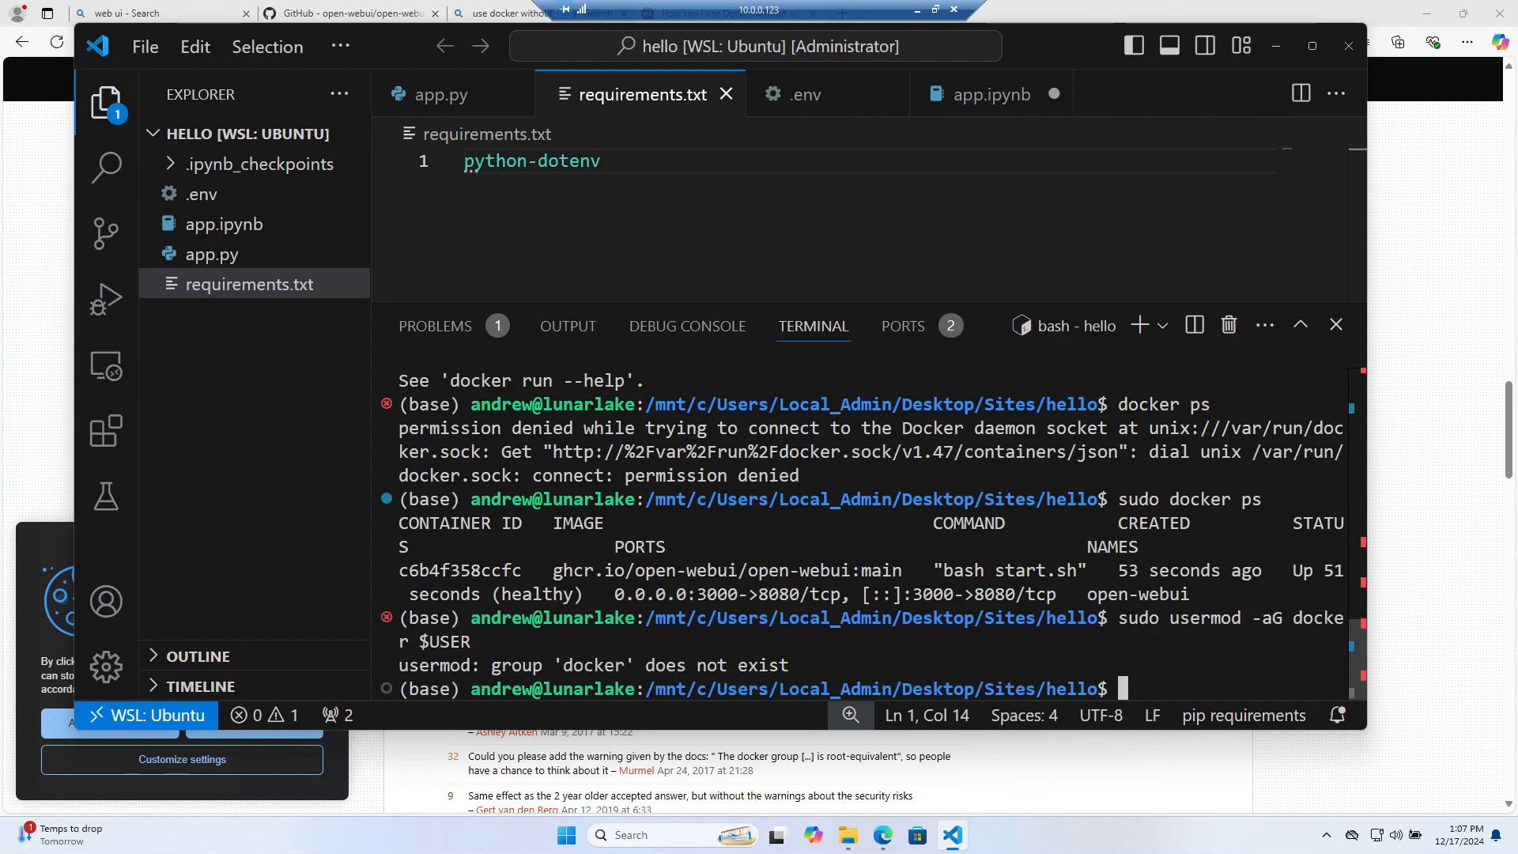
{"action": "key", "text": "Up"}
{"action": "key", "text": "Return"}
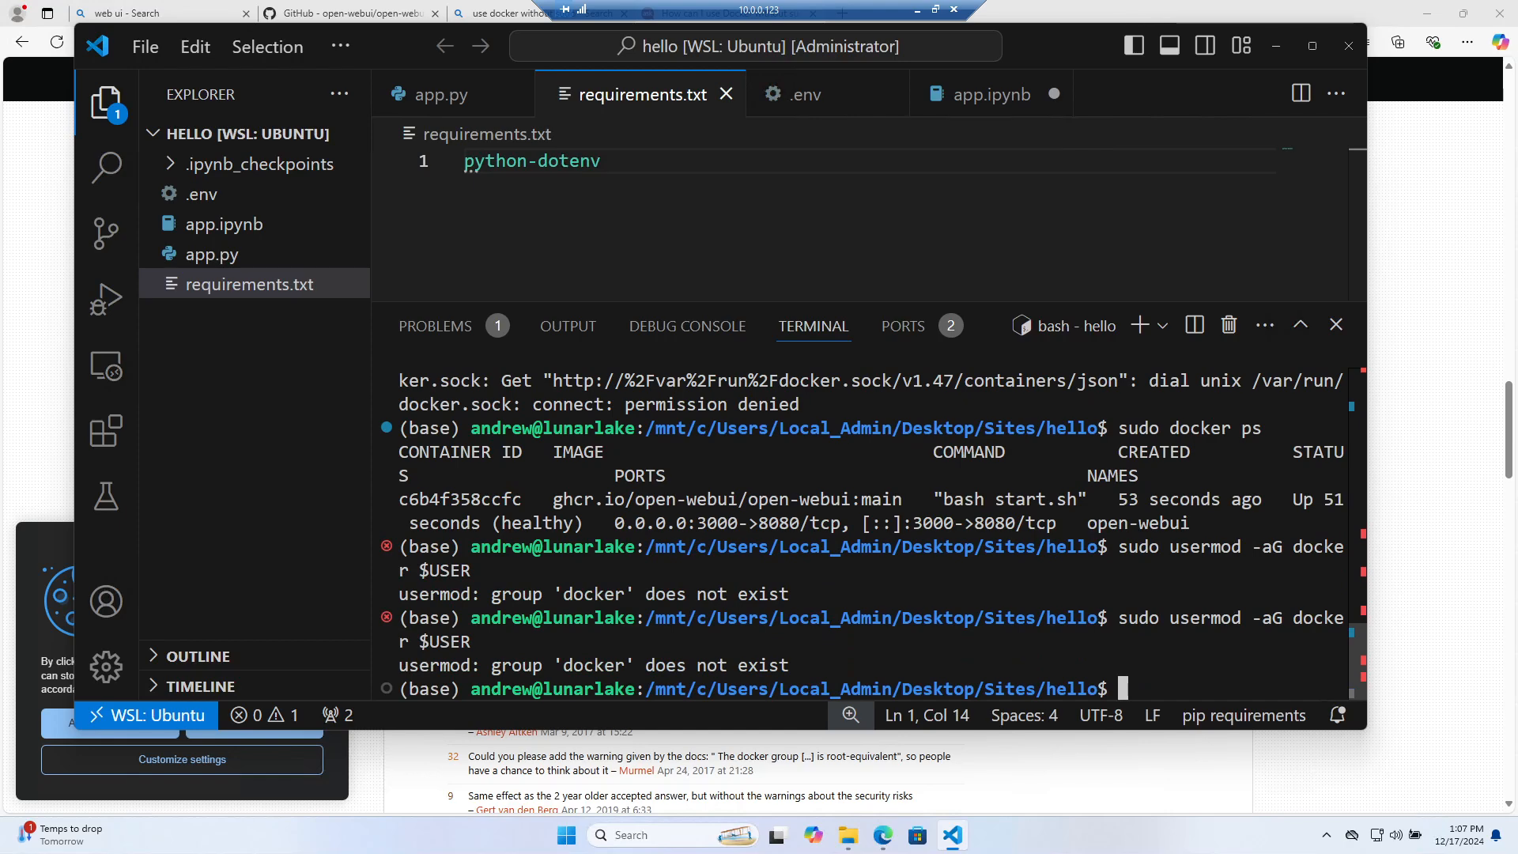
Run docker and sudo docker ps to confirm open-webui is still running
{"action": "type", "text": "docker"}
{"action": "key", "text": "Return"}
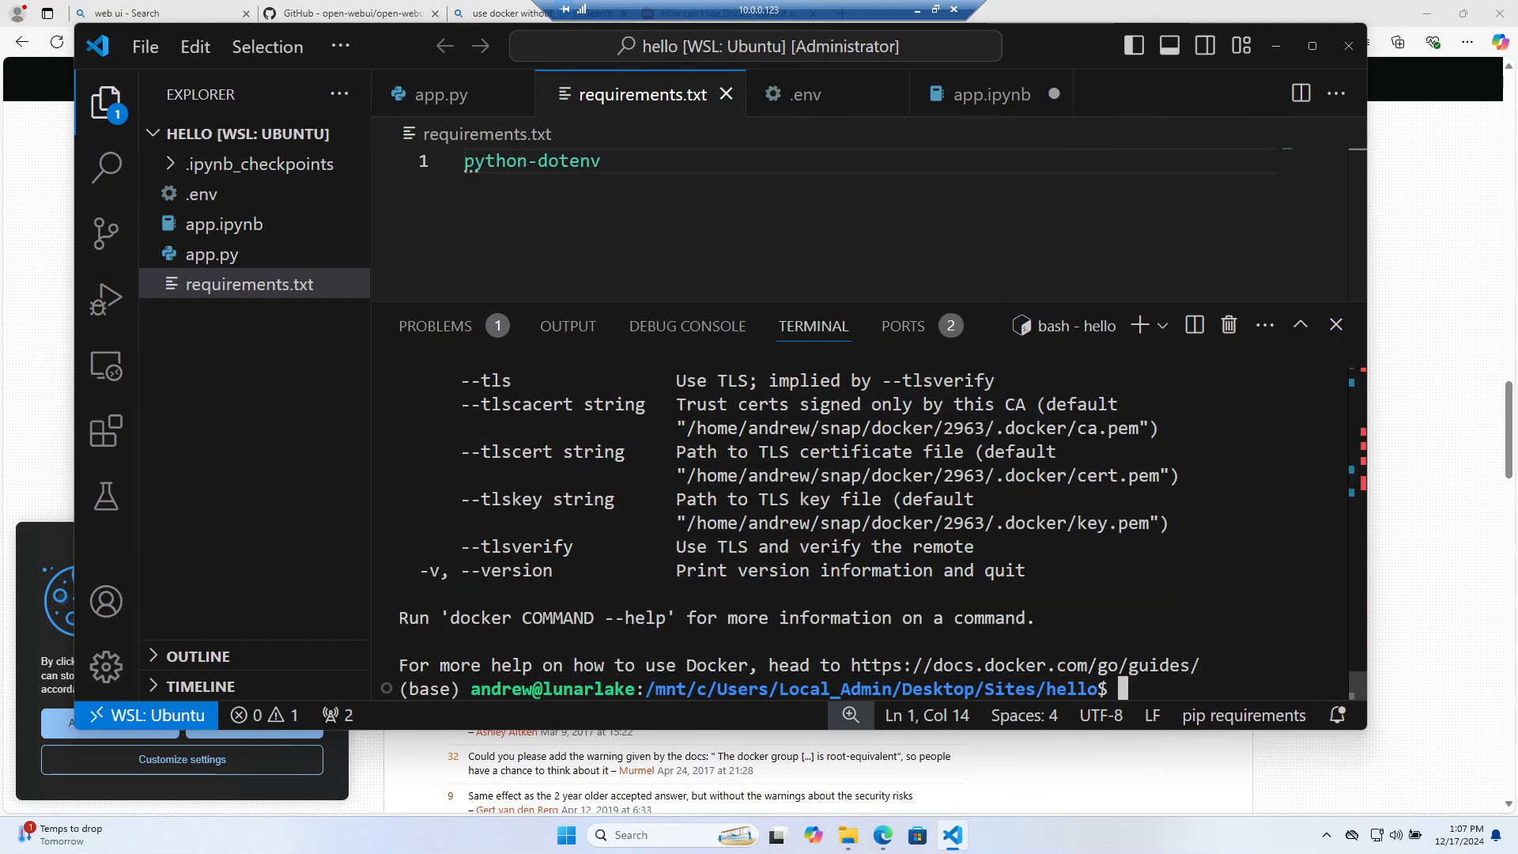
{"action": "type", "text": "sudo docker ps"}
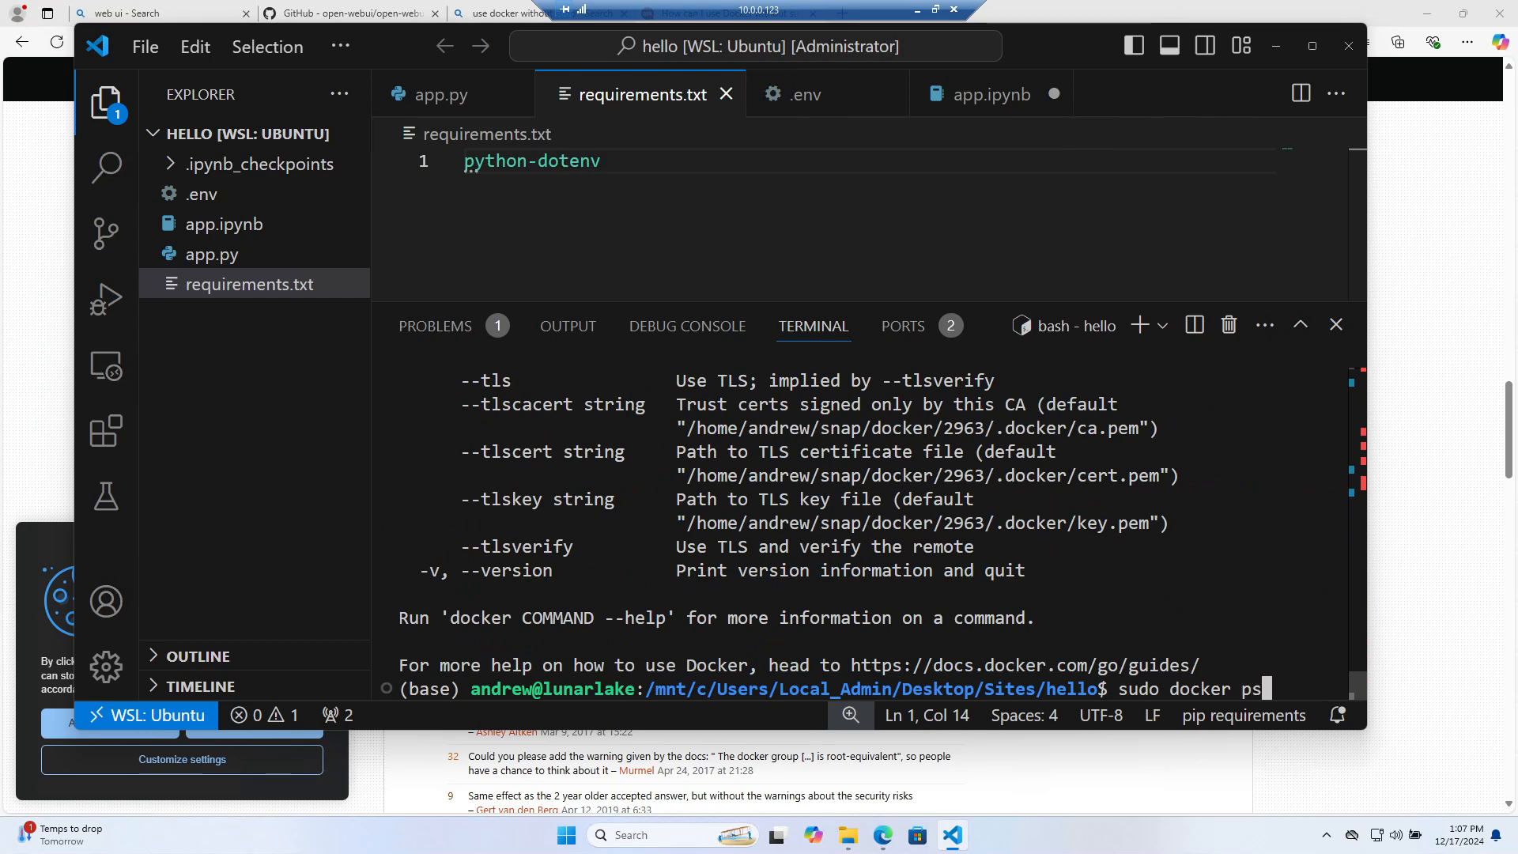
{"action": "key", "text": "Return"}
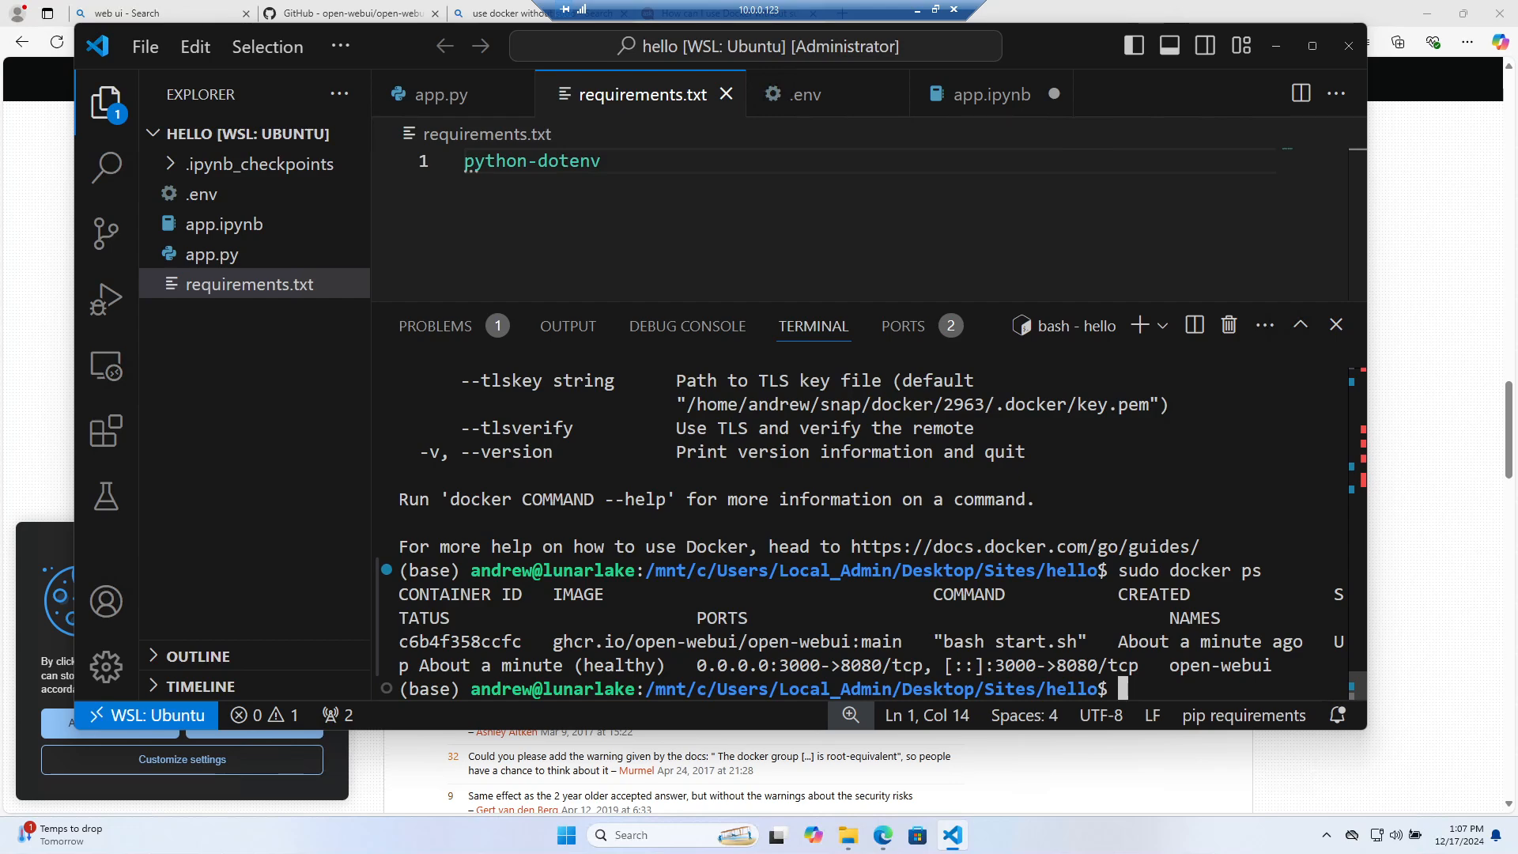
{"action": "left_click", "coordinate": [1397, 619]}
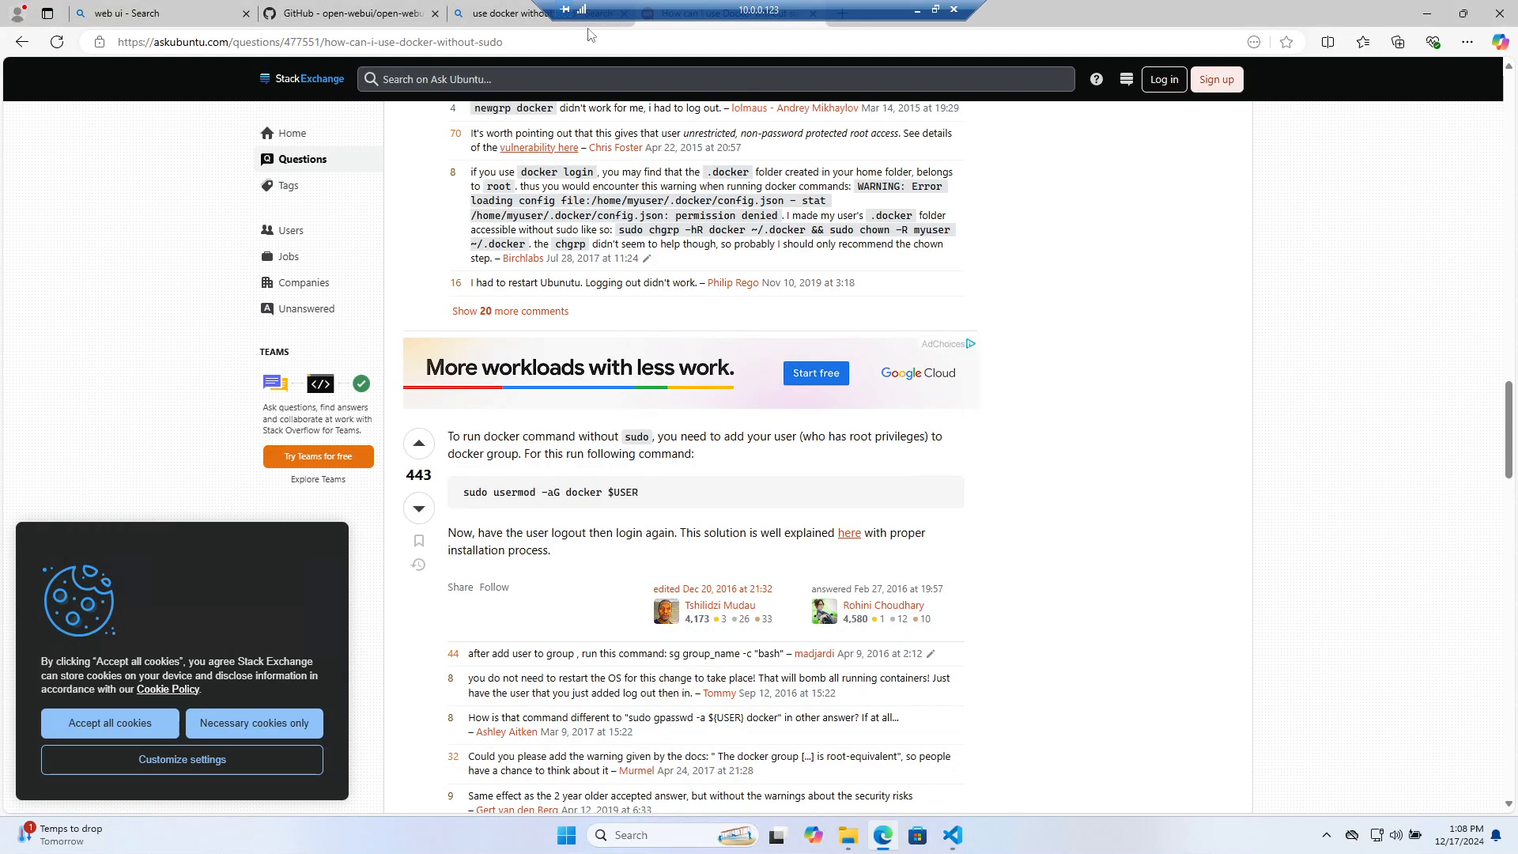
Try localhost:8080 in the address bar, then load Open WebUI at localhost:3000 instead
{"action": "left_click", "coordinate": [498, 14]}
{"action": "left_click", "coordinate": [471, 42]}
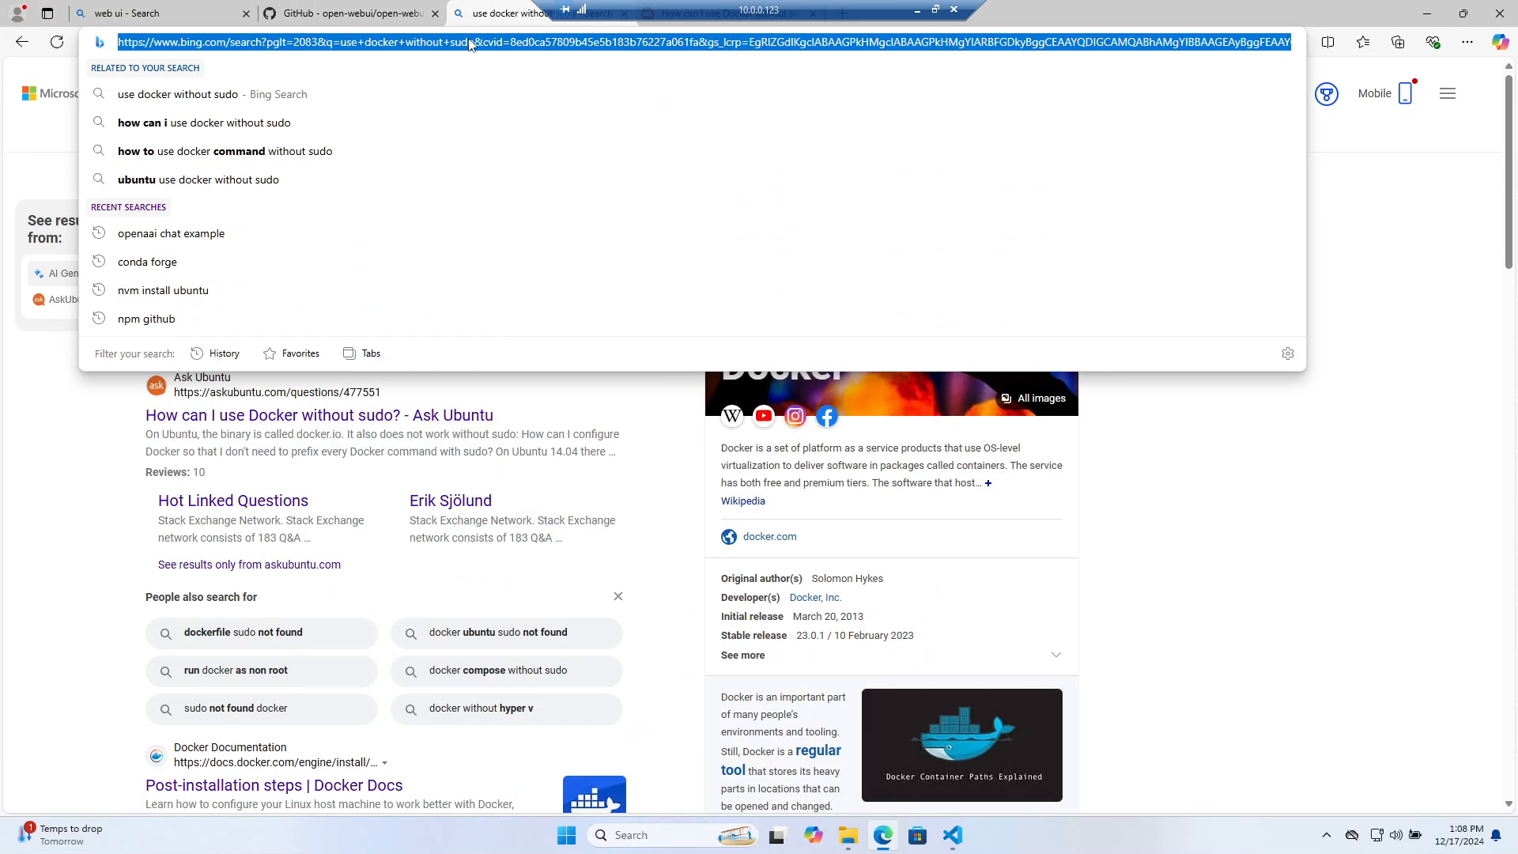
{"action": "type", "text": "localhost:8888/la"}
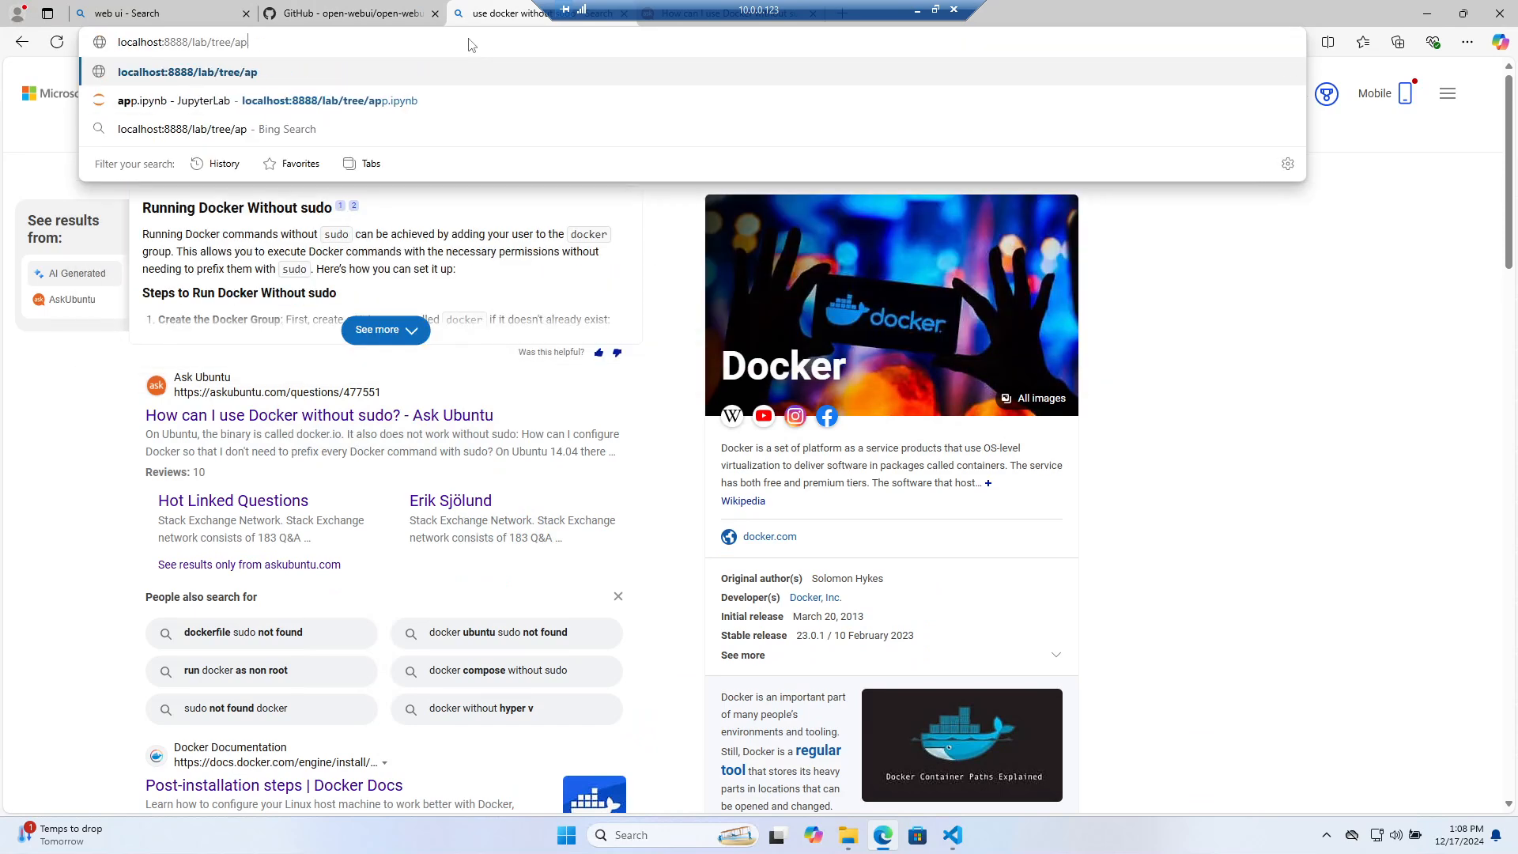
{"action": "key", "text": "BackSpace"}
{"action": "key", "text": "BackSpace"}
{"action": "key", "text": "BackSpace"}
{"action": "key", "text": "BackSpace"}
{"action": "key", "text": "BackSpace"}
{"action": "key", "text": "BackSpace"}
{"action": "key", "text": "BackSpace"}
{"action": "type", "text": "8080"}
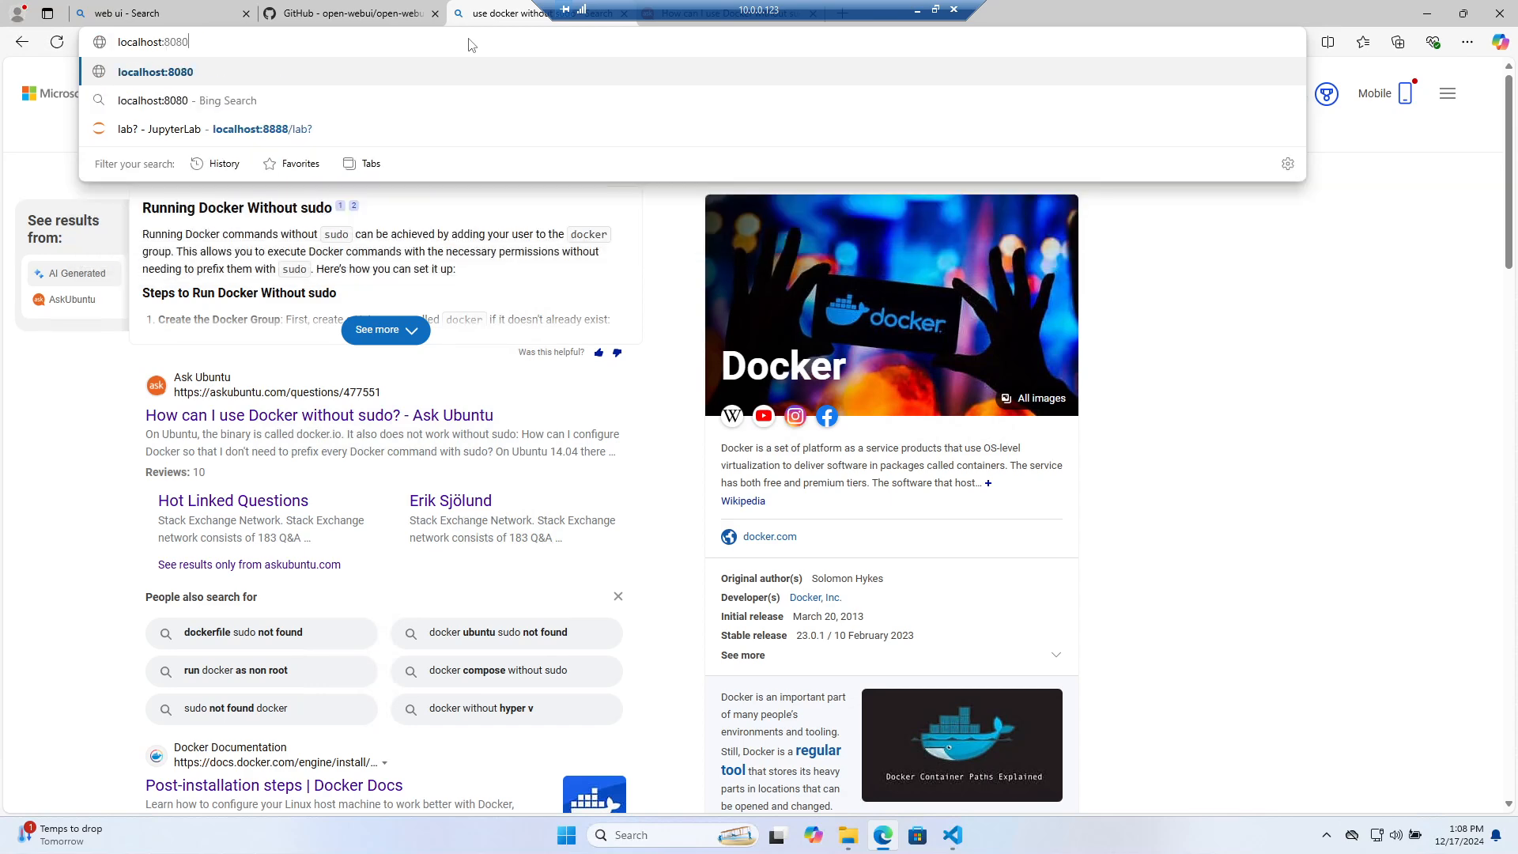
{"action": "key", "text": "Return"}
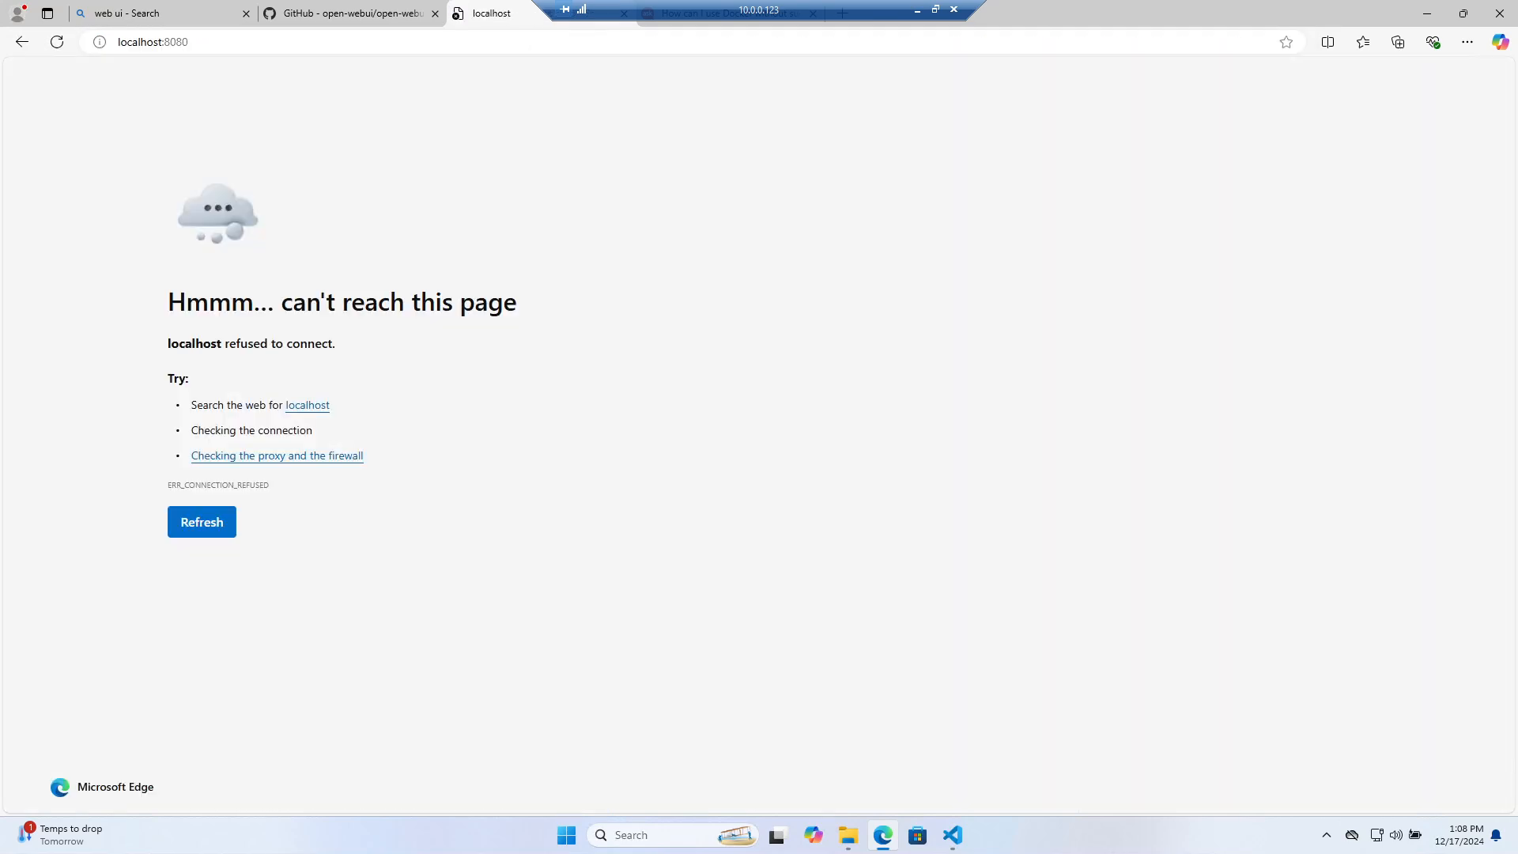
{"action": "double_click", "coordinate": [176, 42]}
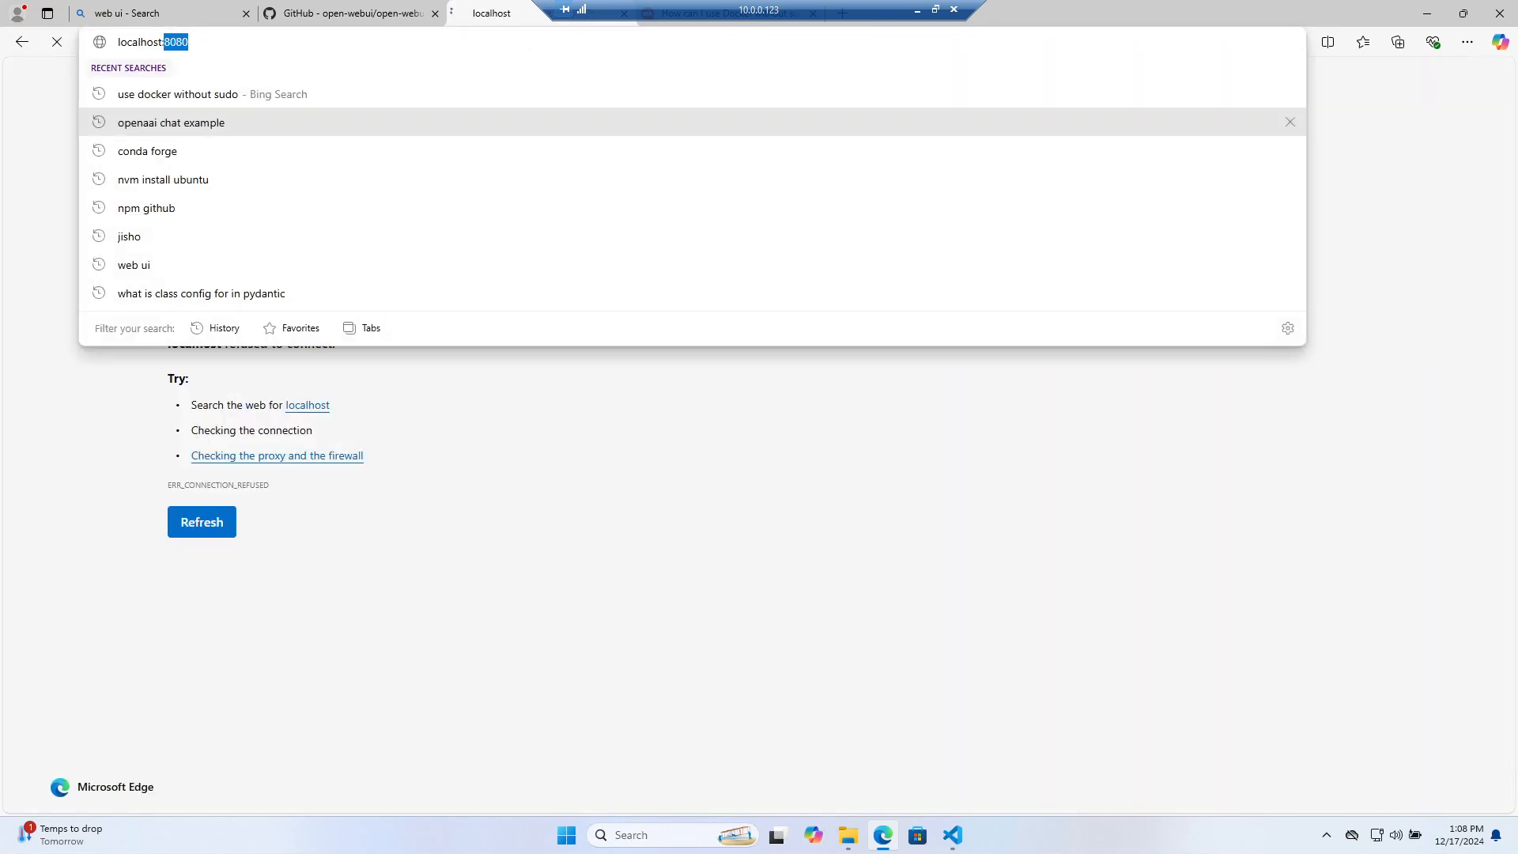
{"action": "type", "text": "3000"}
{"action": "key", "text": "Return"}
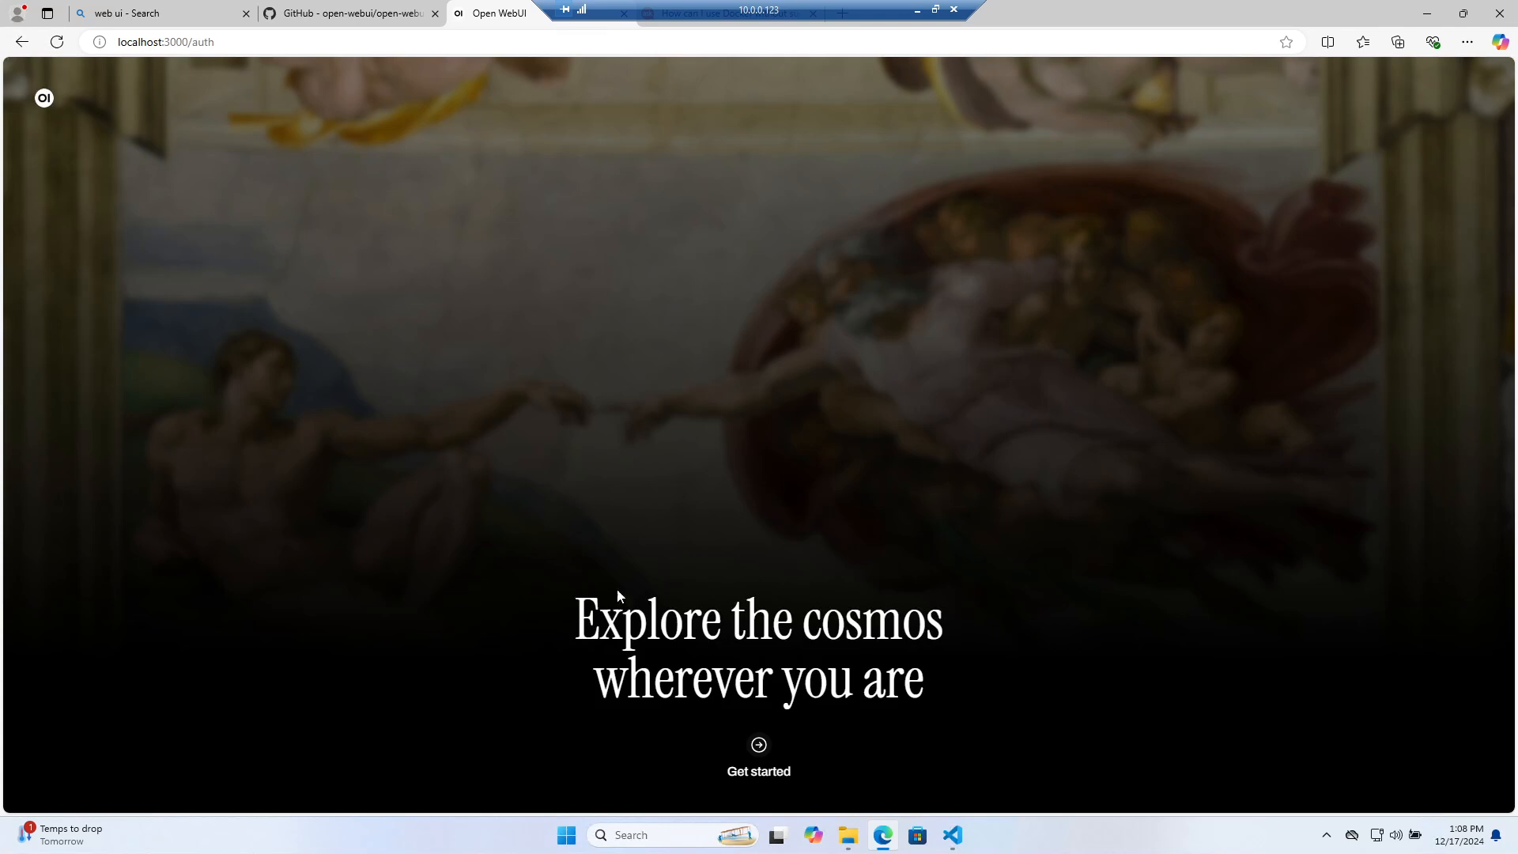
Start Open WebUI setup and create the admin account with a name, e-mail and password
{"action": "left_click", "coordinate": [955, 834]}
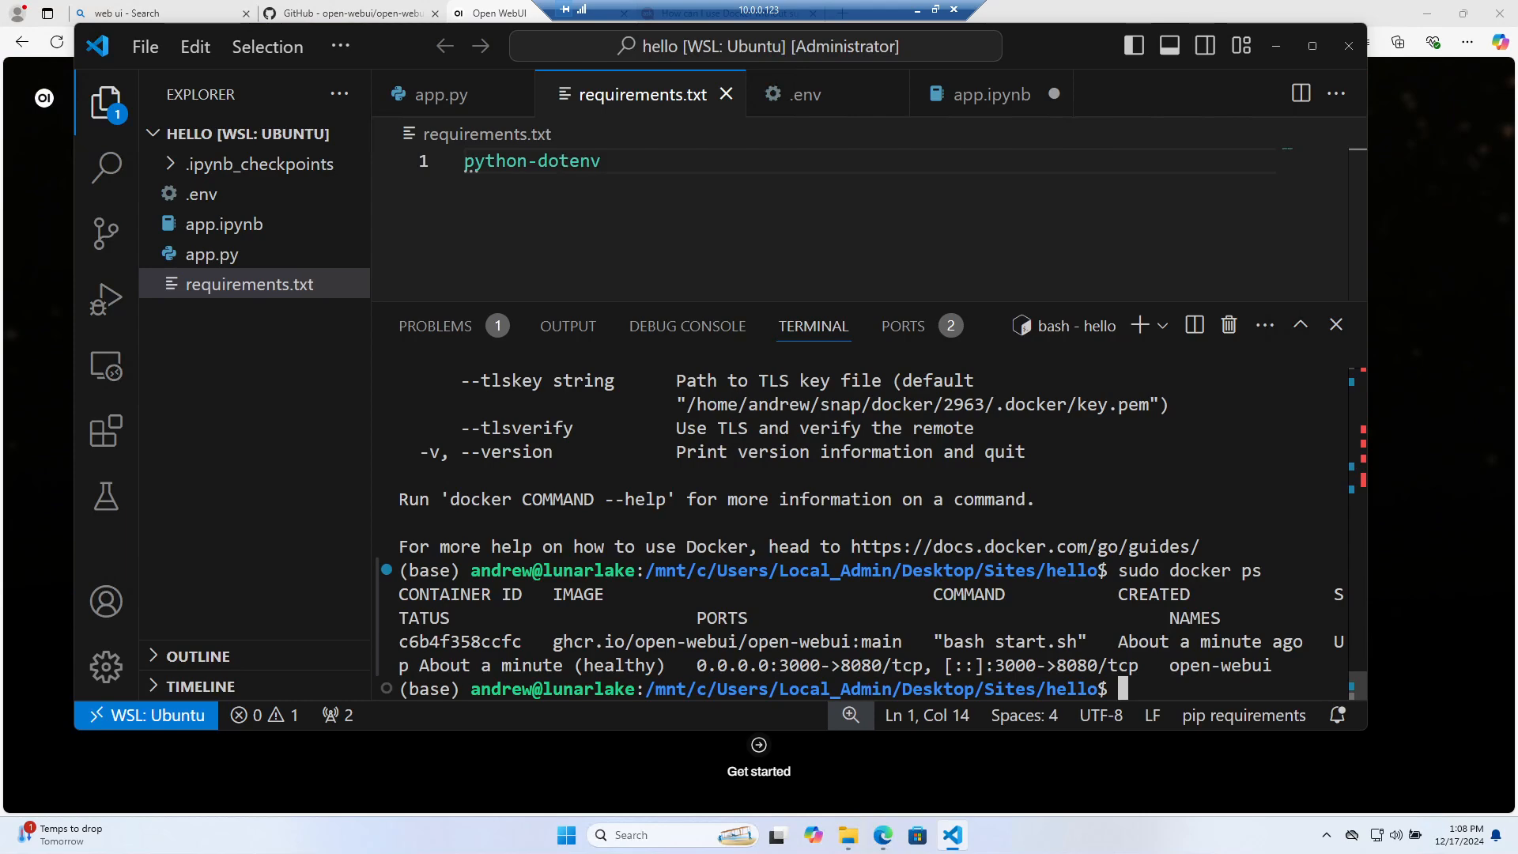
{"action": "left_click", "coordinate": [1409, 599]}
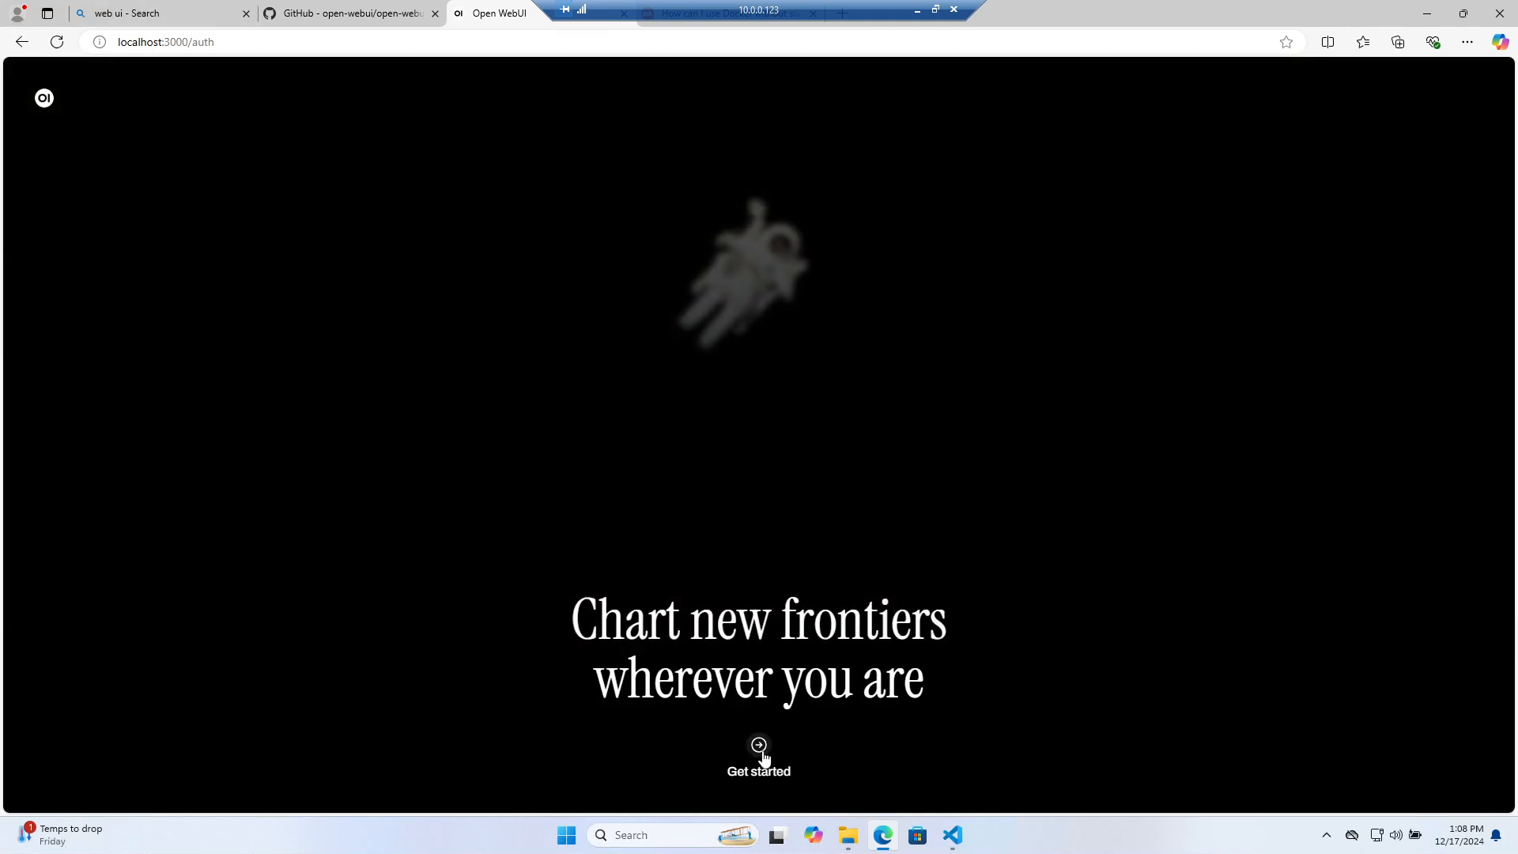
{"action": "left_click", "coordinate": [760, 751]}
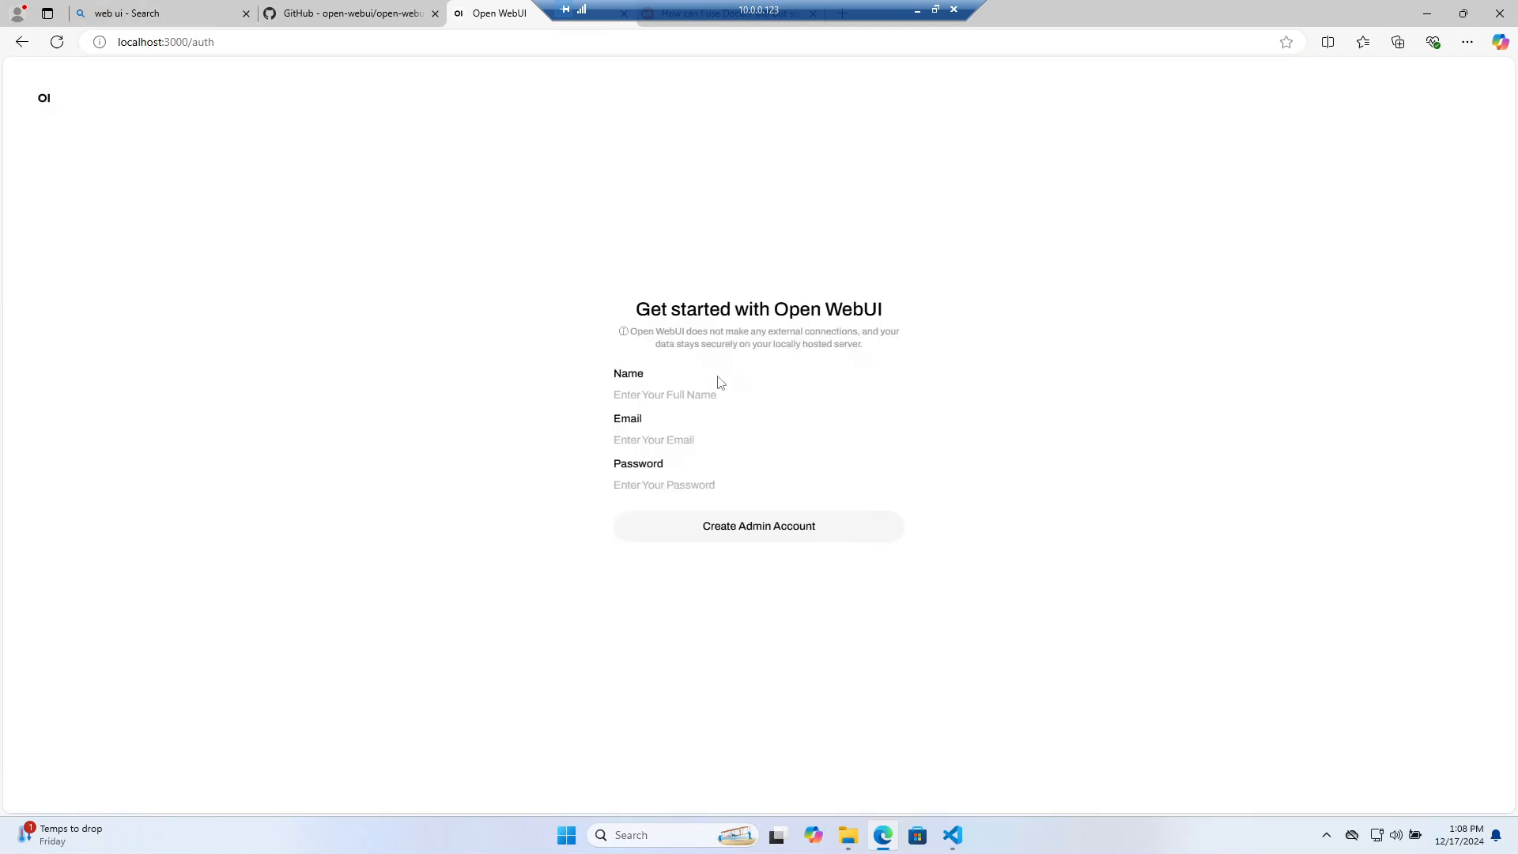
{"action": "left_click_drag", "start_coordinate": [660, 310], "coordinate": [909, 326]}
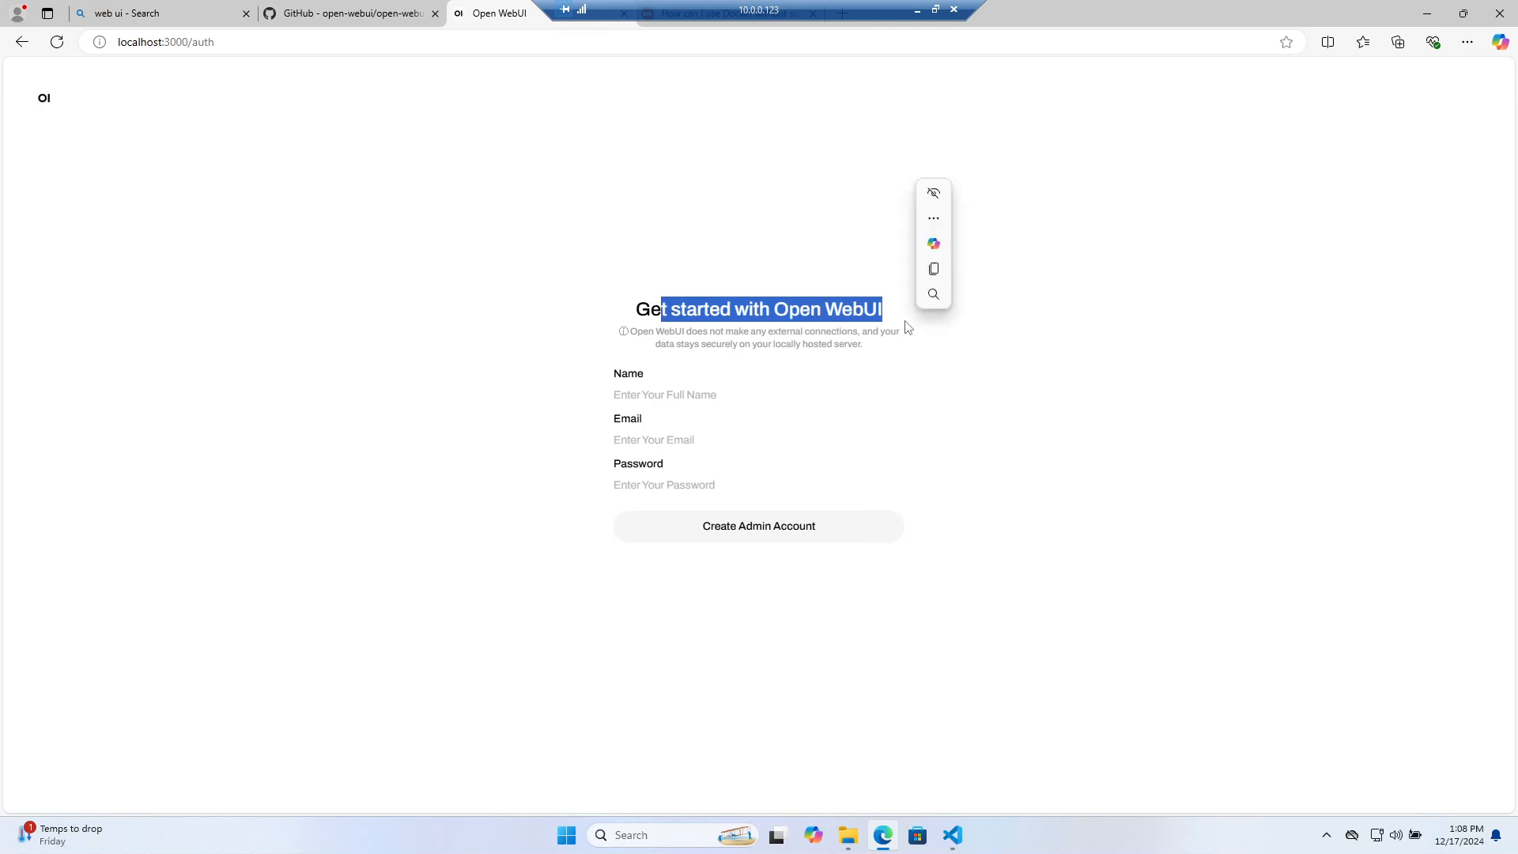
{"action": "left_click", "coordinate": [826, 376]}
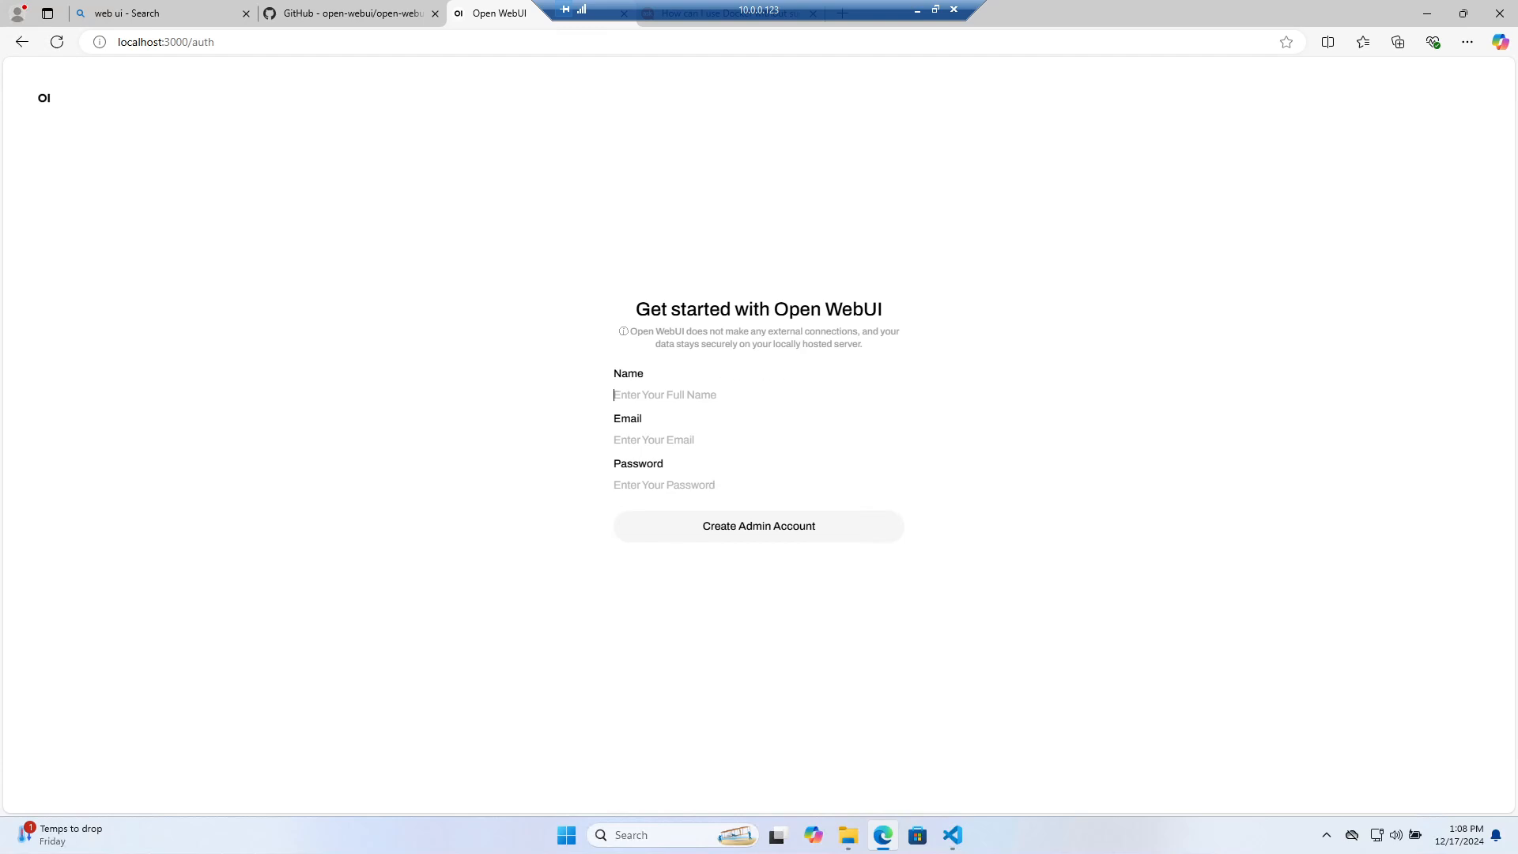
{"action": "type", "text": "A"}
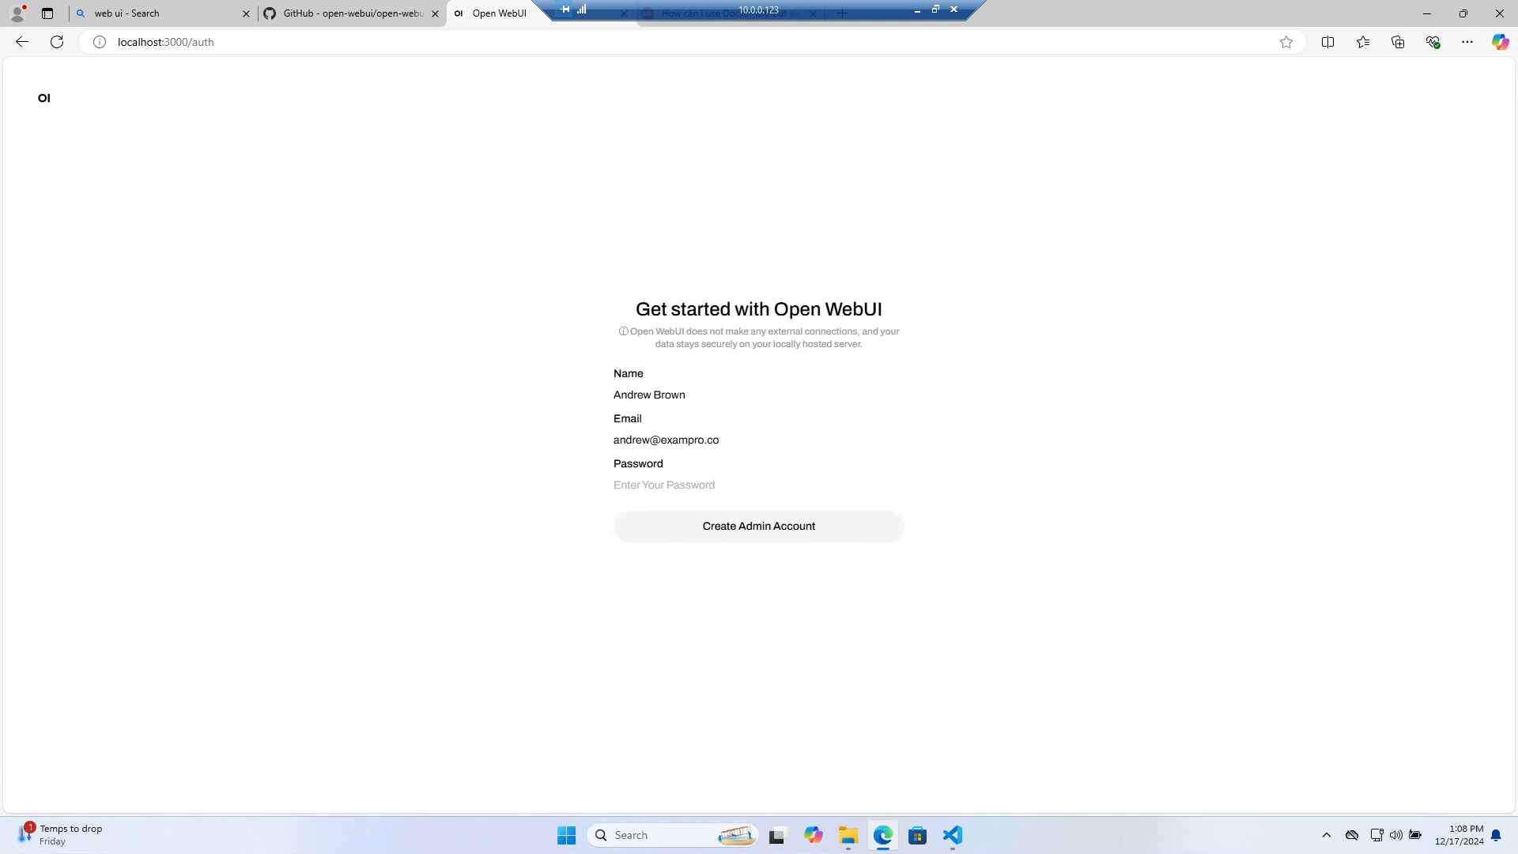
{"action": "type", "text": "••"}
{"action": "left_click", "coordinate": [832, 524]}
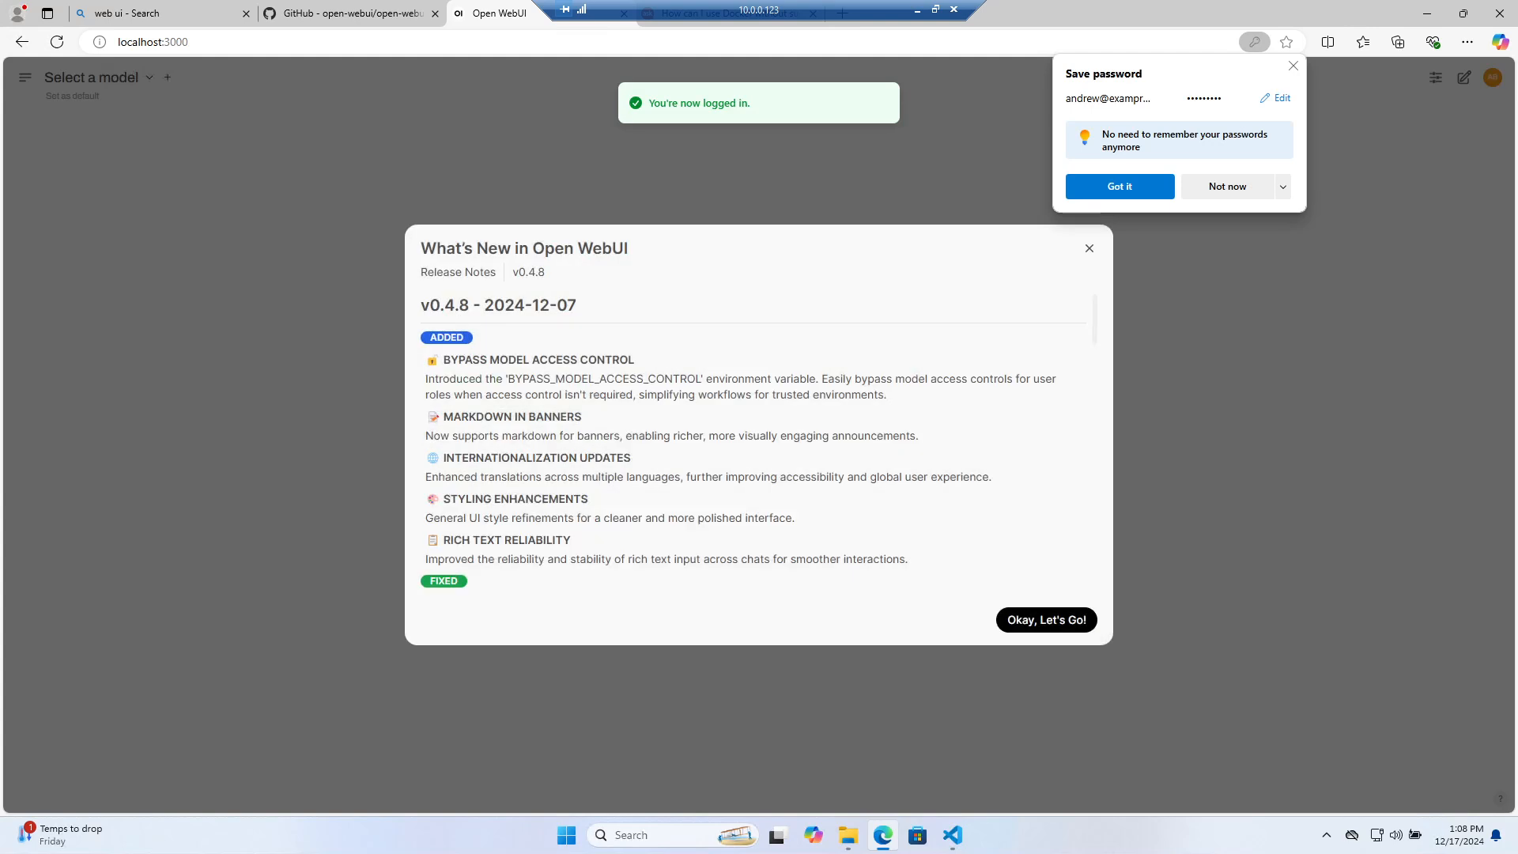
Dismiss the password prompt and What's New notes, find no models, and draft 'Hello!'
{"action": "left_click", "coordinate": [1293, 66]}
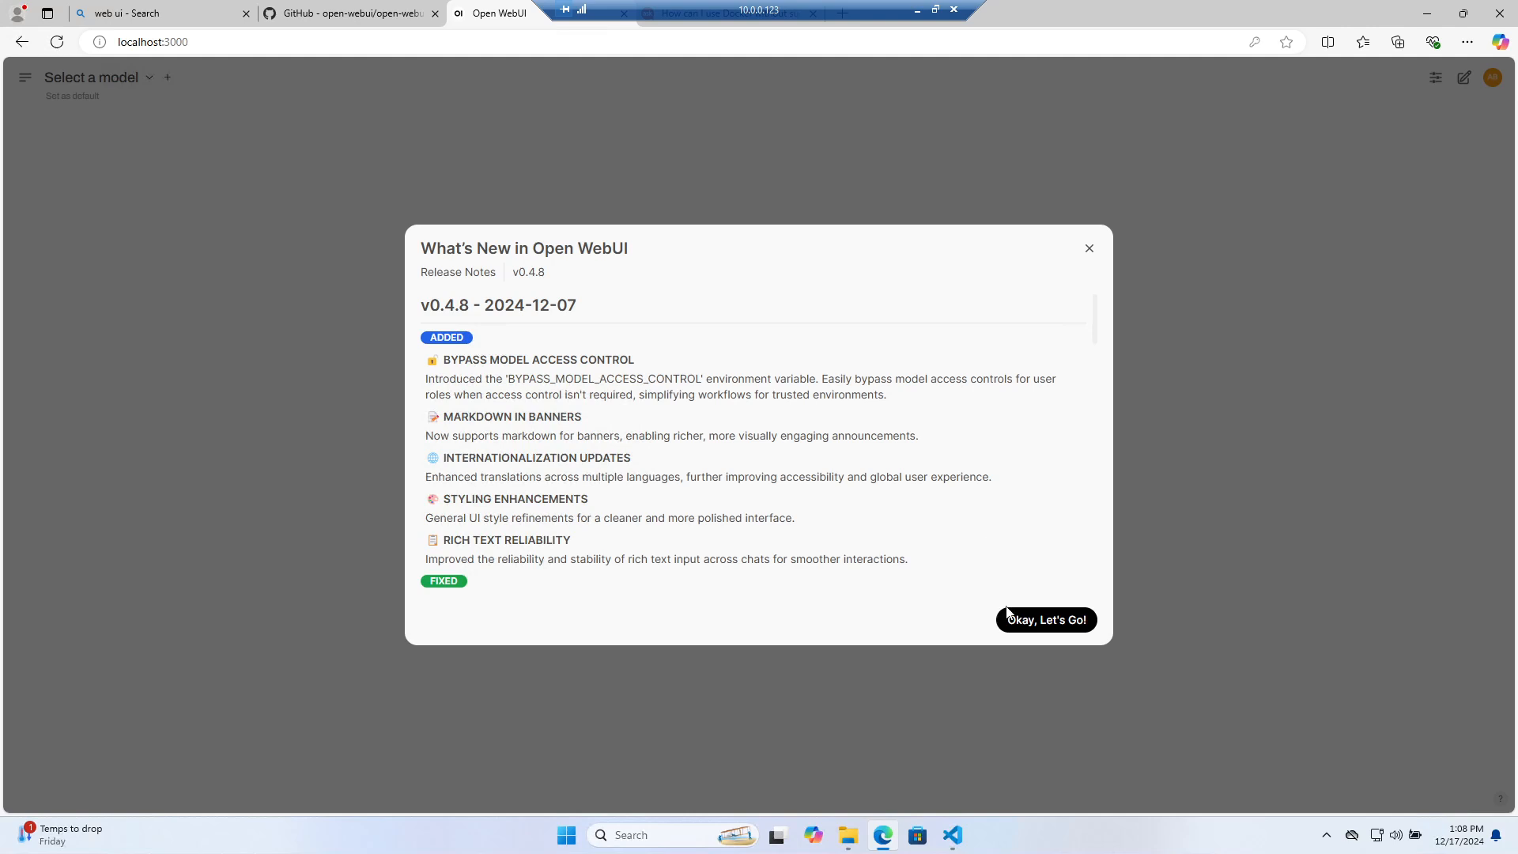
{"action": "left_click", "coordinate": [1041, 620]}
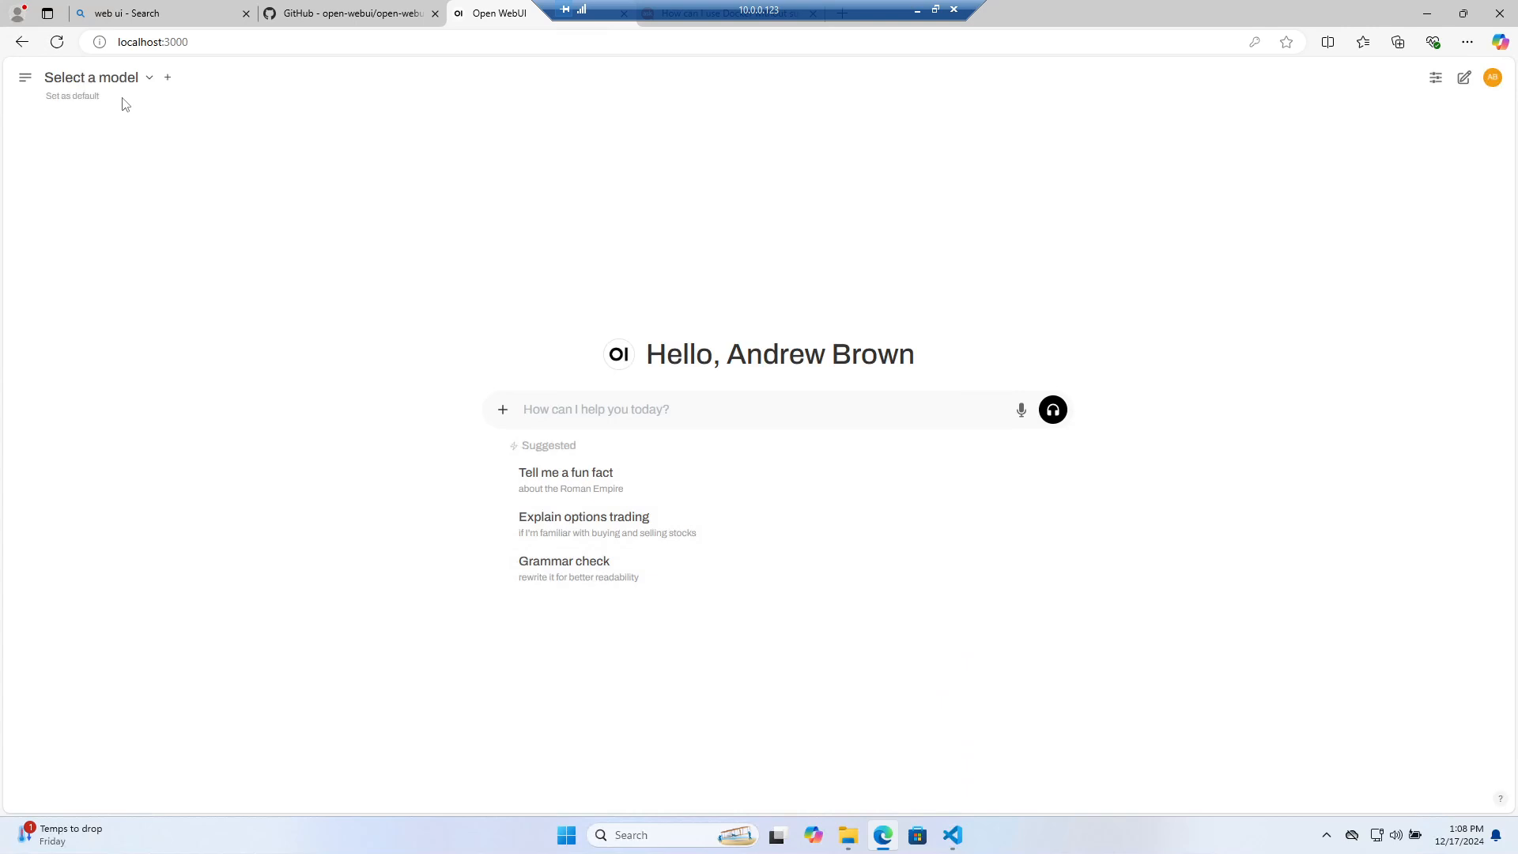
{"action": "left_click", "coordinate": [133, 80]}
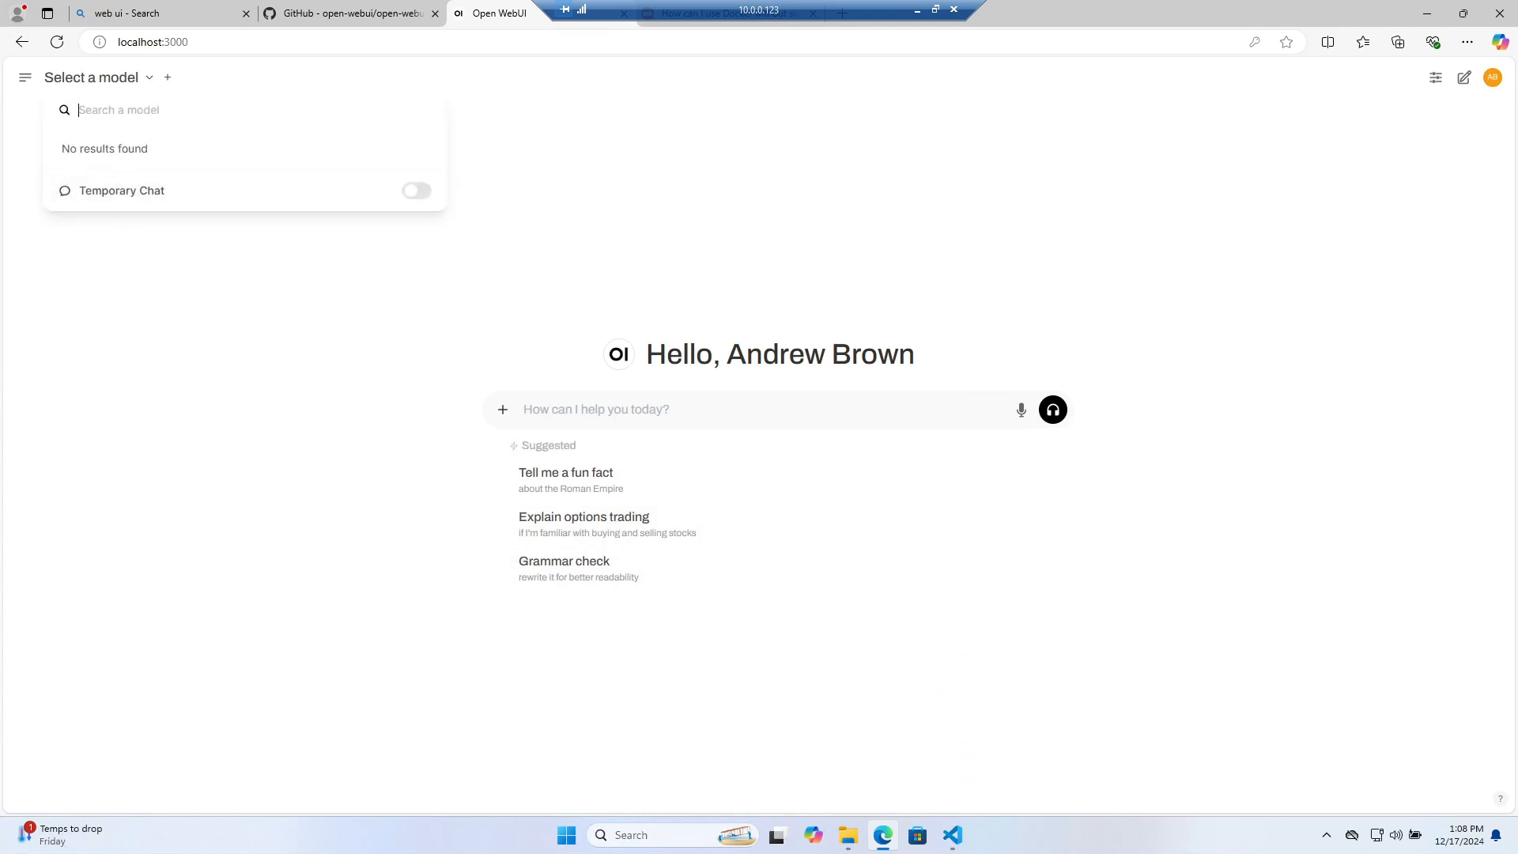
{"action": "left_click", "coordinate": [650, 117]}
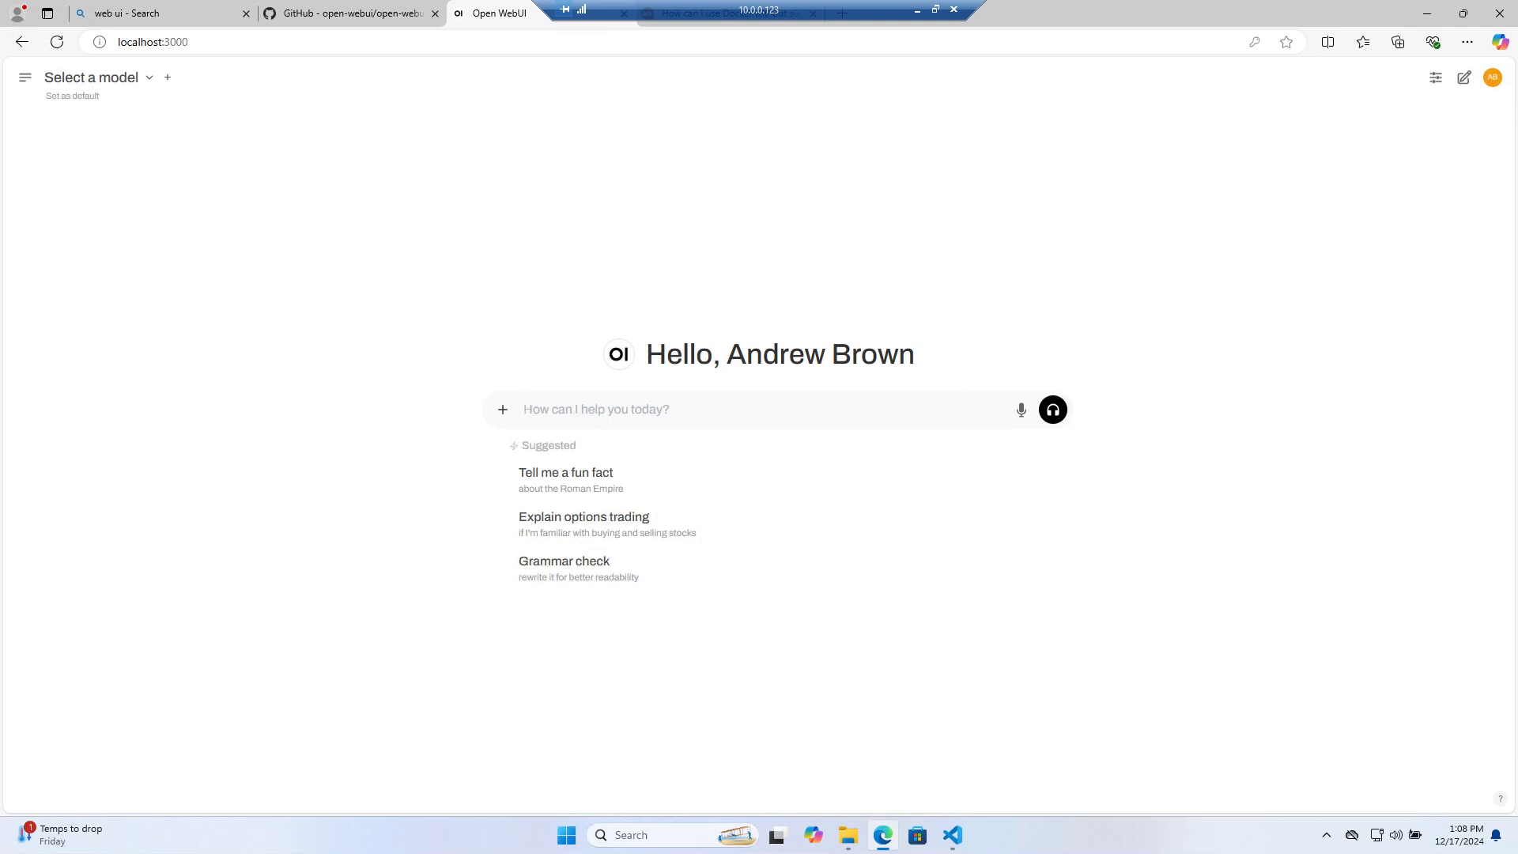
{"action": "type", "text": "Hello!"}
{"action": "key", "text": "Return"}
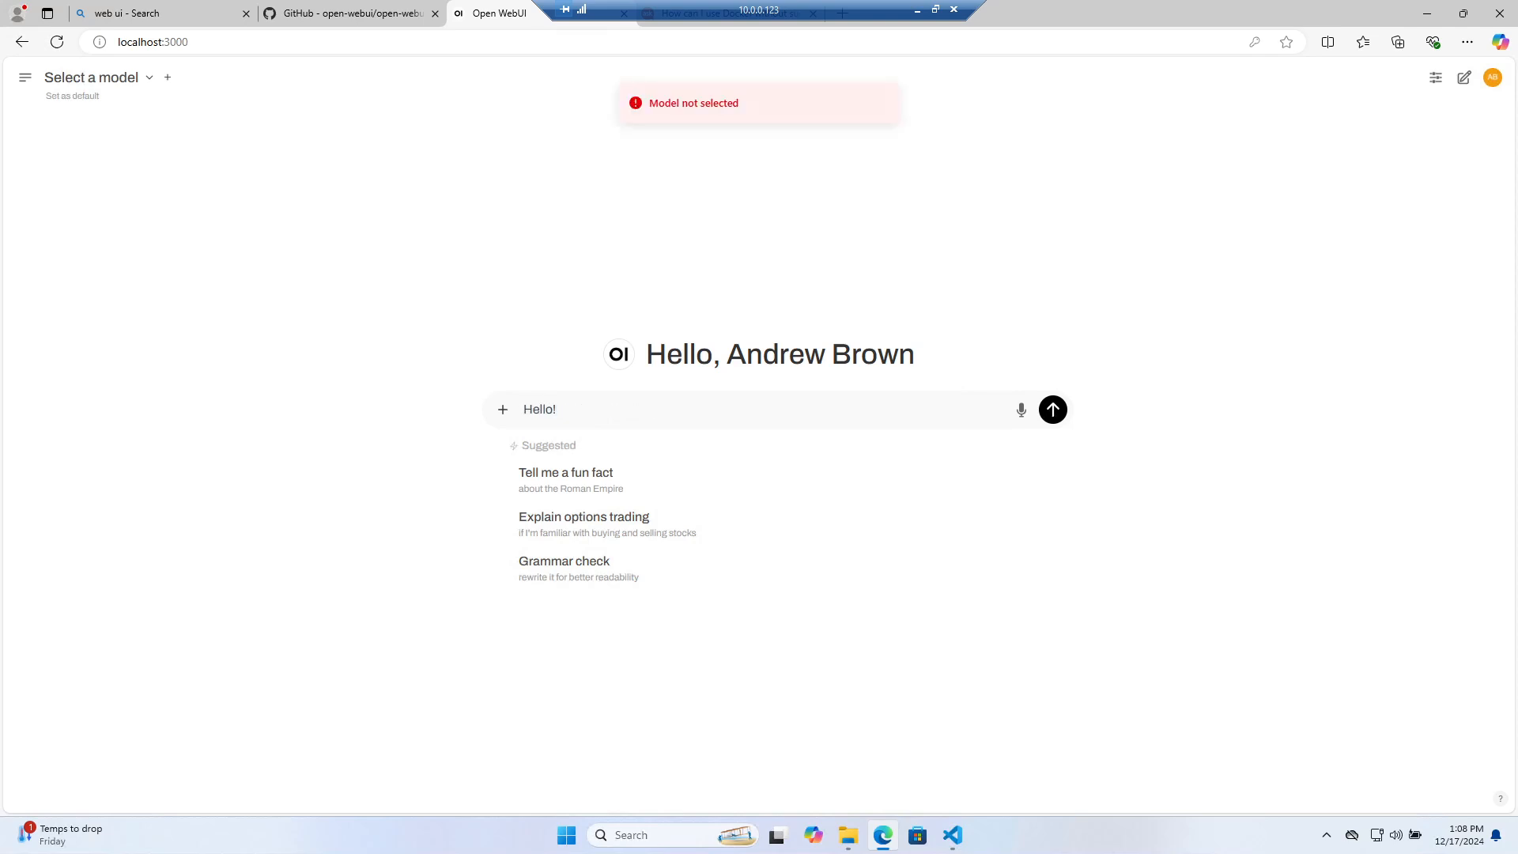
Add several extra model slots to the chat, each still without a model
{"action": "left_click", "coordinate": [93, 79]}
{"action": "left_click", "coordinate": [167, 77]}
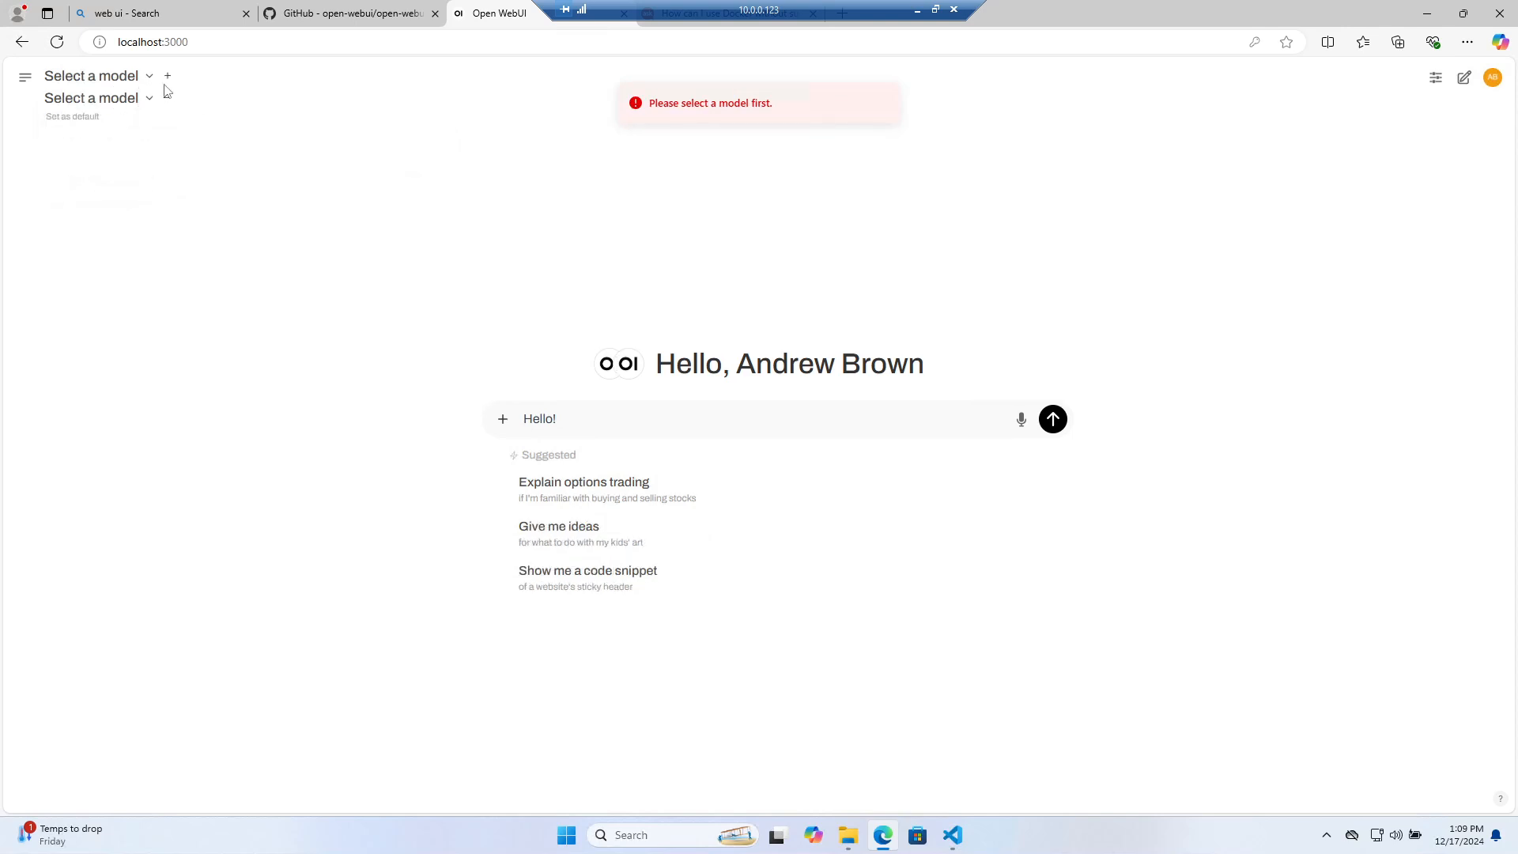
{"action": "left_click", "coordinate": [166, 77]}
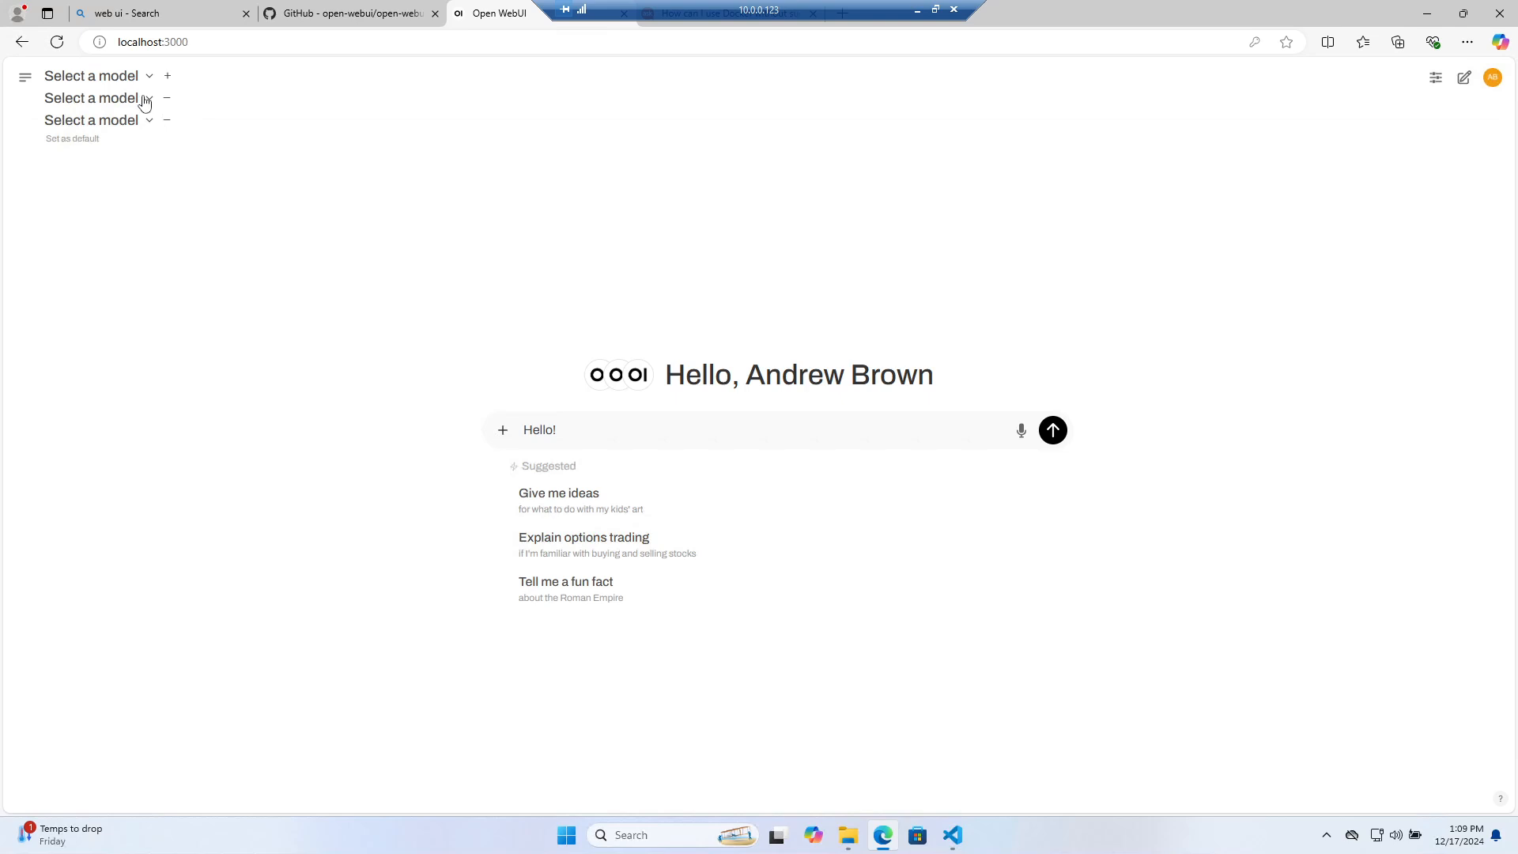
{"action": "left_click", "coordinate": [145, 100]}
{"action": "left_click", "coordinate": [166, 75]}
{"action": "left_click", "coordinate": [167, 75]}
{"action": "left_click", "coordinate": [167, 75]}
{"action": "left_click", "coordinate": [167, 75]}
{"action": "left_click", "coordinate": [166, 75]}
{"action": "left_click", "coordinate": [166, 76]}
{"action": "left_click", "coordinate": [167, 75]}
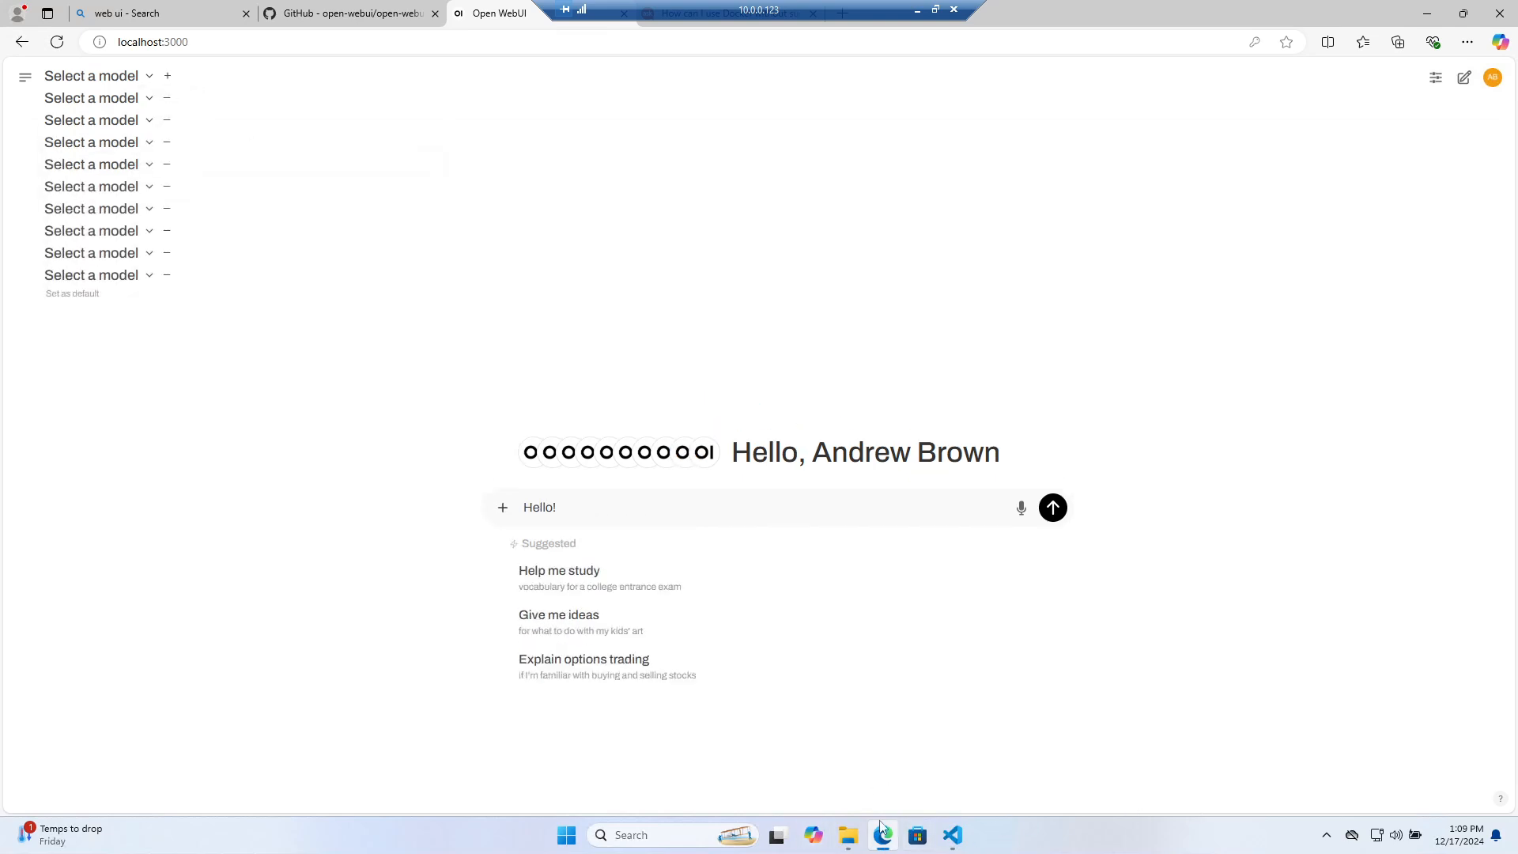
{"action": "key", "text": "super"}
Launch Windows Terminal and enter 'ollama' at the PowerShell prompt
{"action": "type", "text": "tern'"}
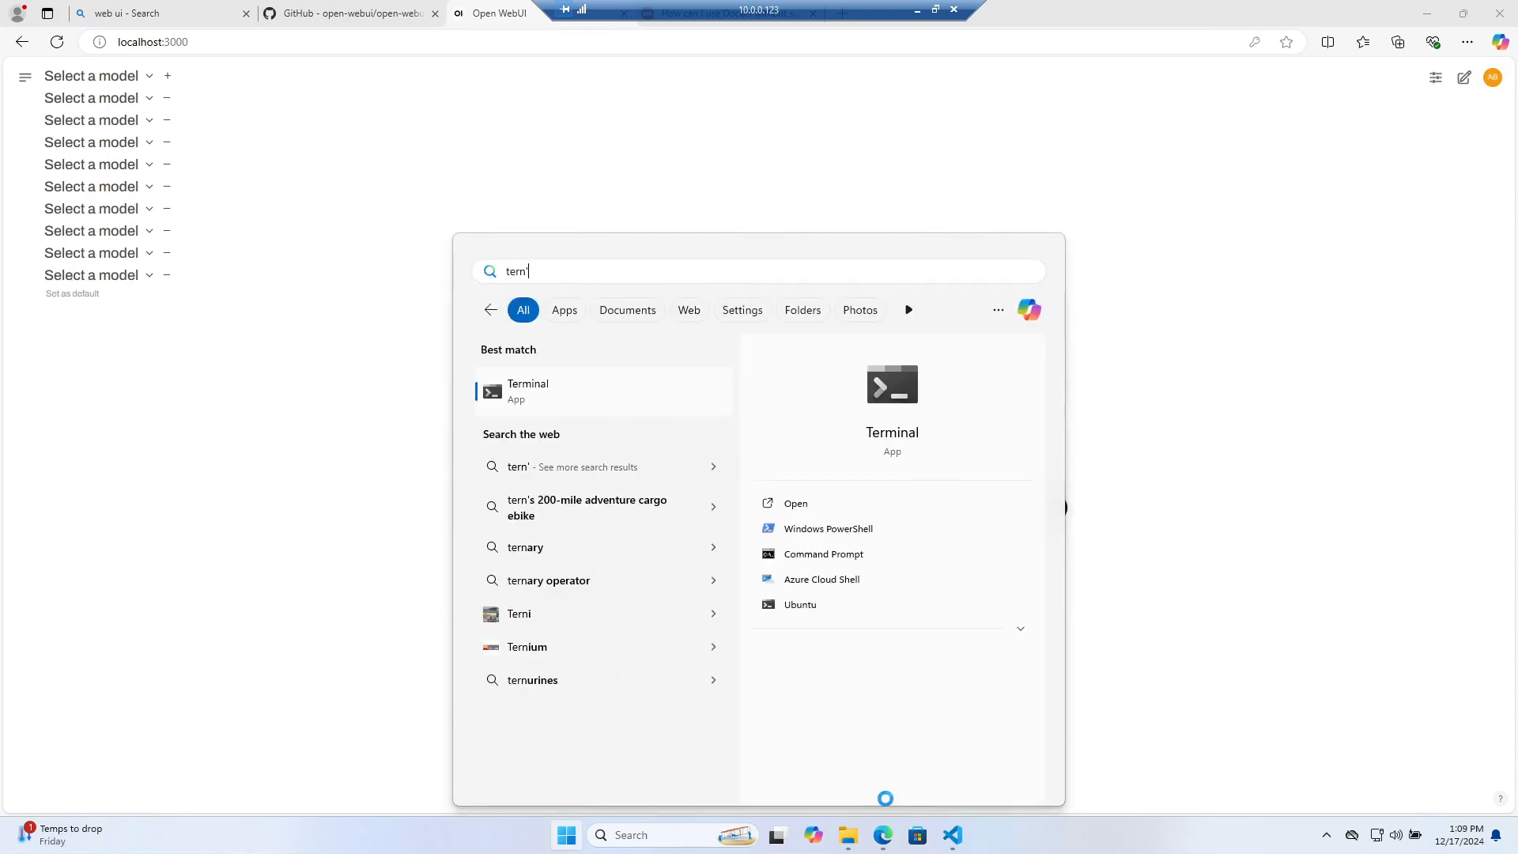
{"action": "key", "text": "BackSpace"}
{"action": "type", "text": "minal"}
{"action": "key", "text": "Return"}
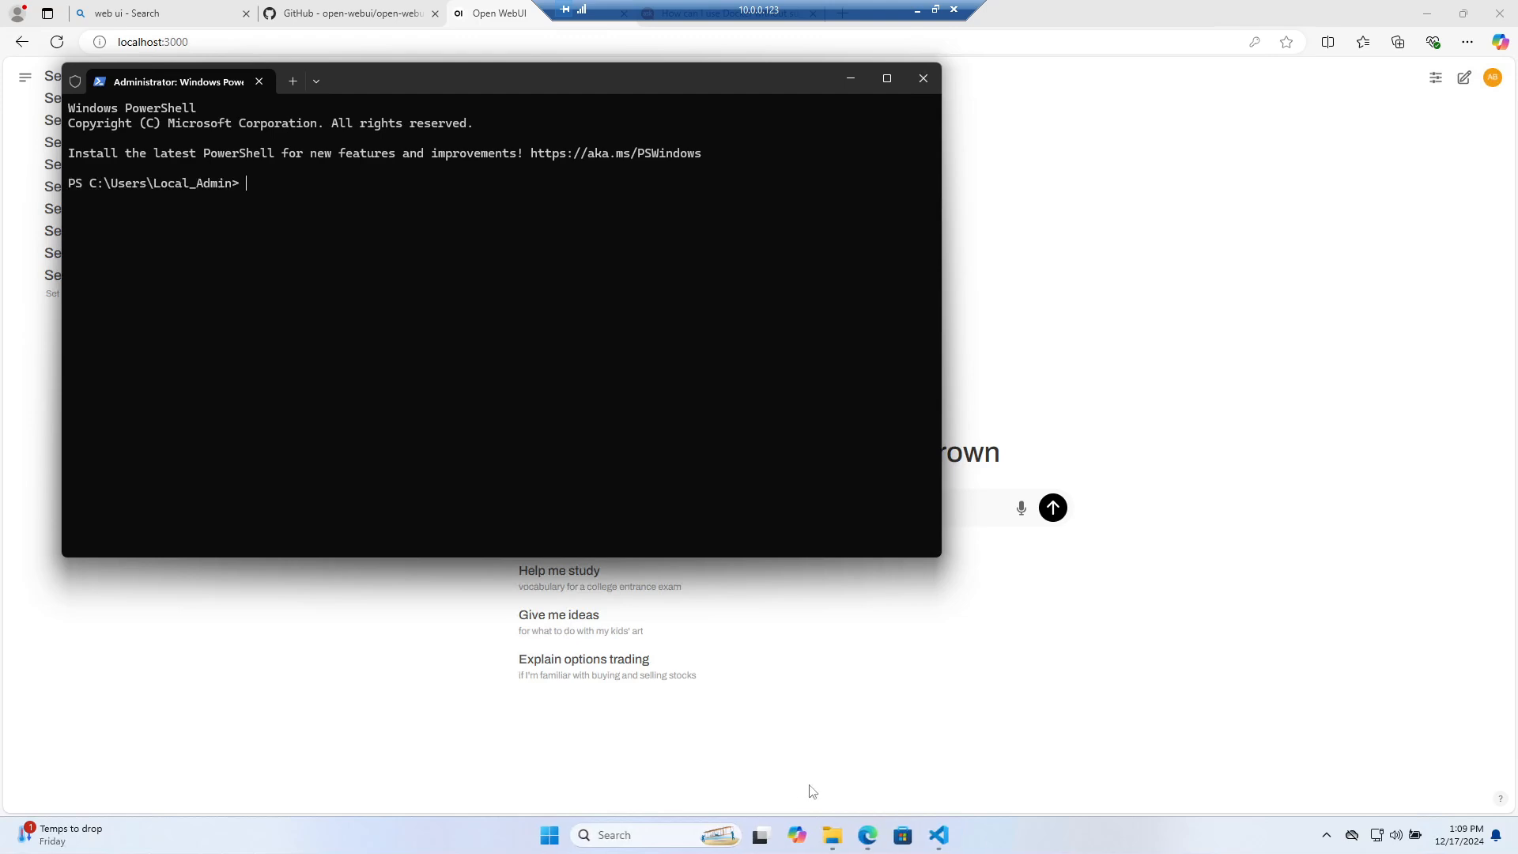
{"action": "type", "text": "ollama"}
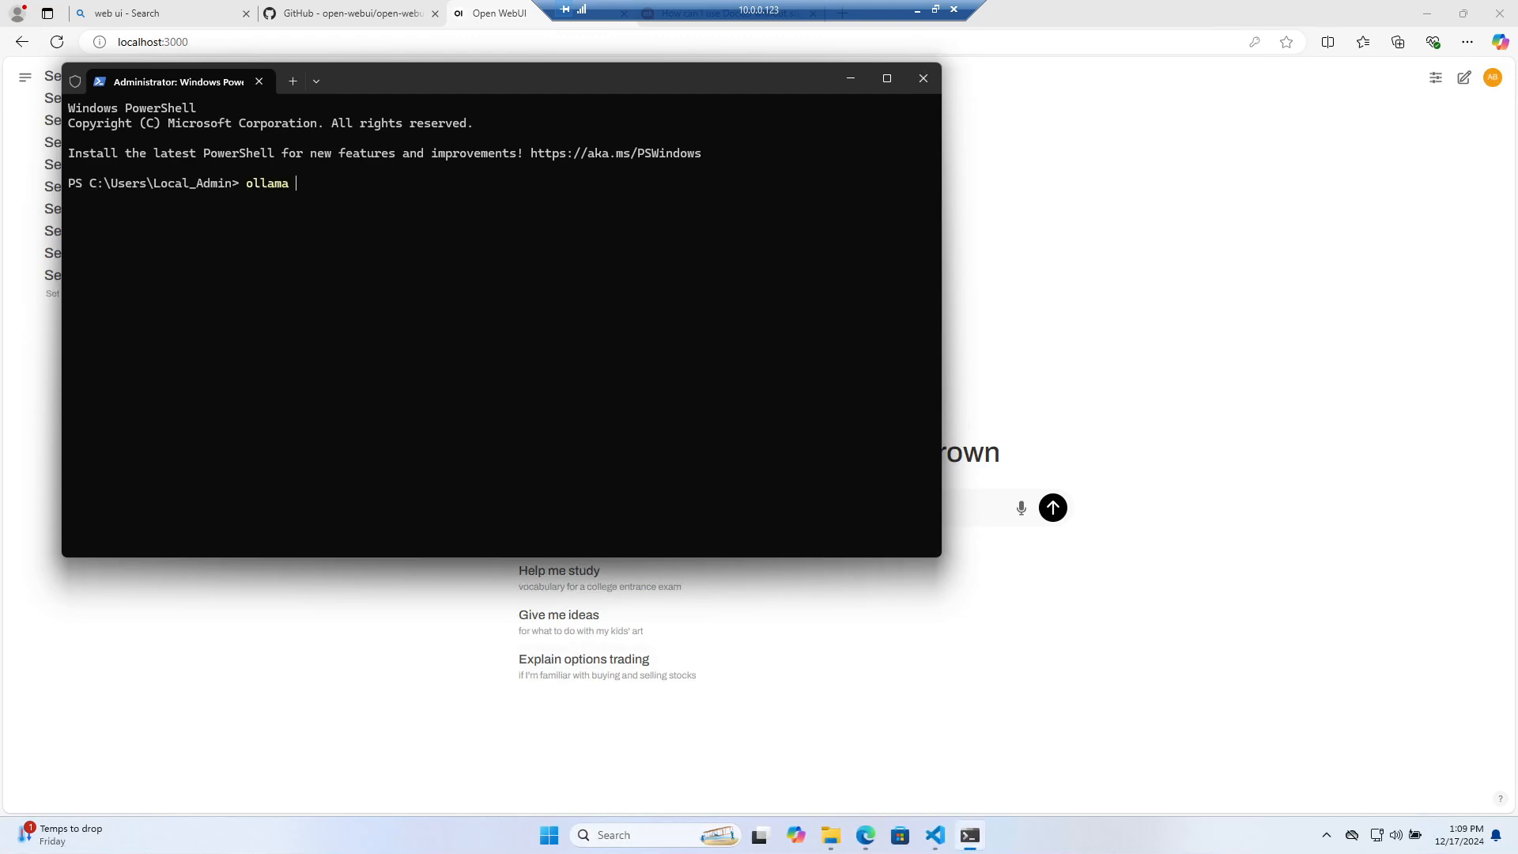
Search the web for 'ollama' from Edge's address bar
{"action": "key", "text": "alt+Tab"}
{"action": "left_click", "coordinate": [553, 41]}
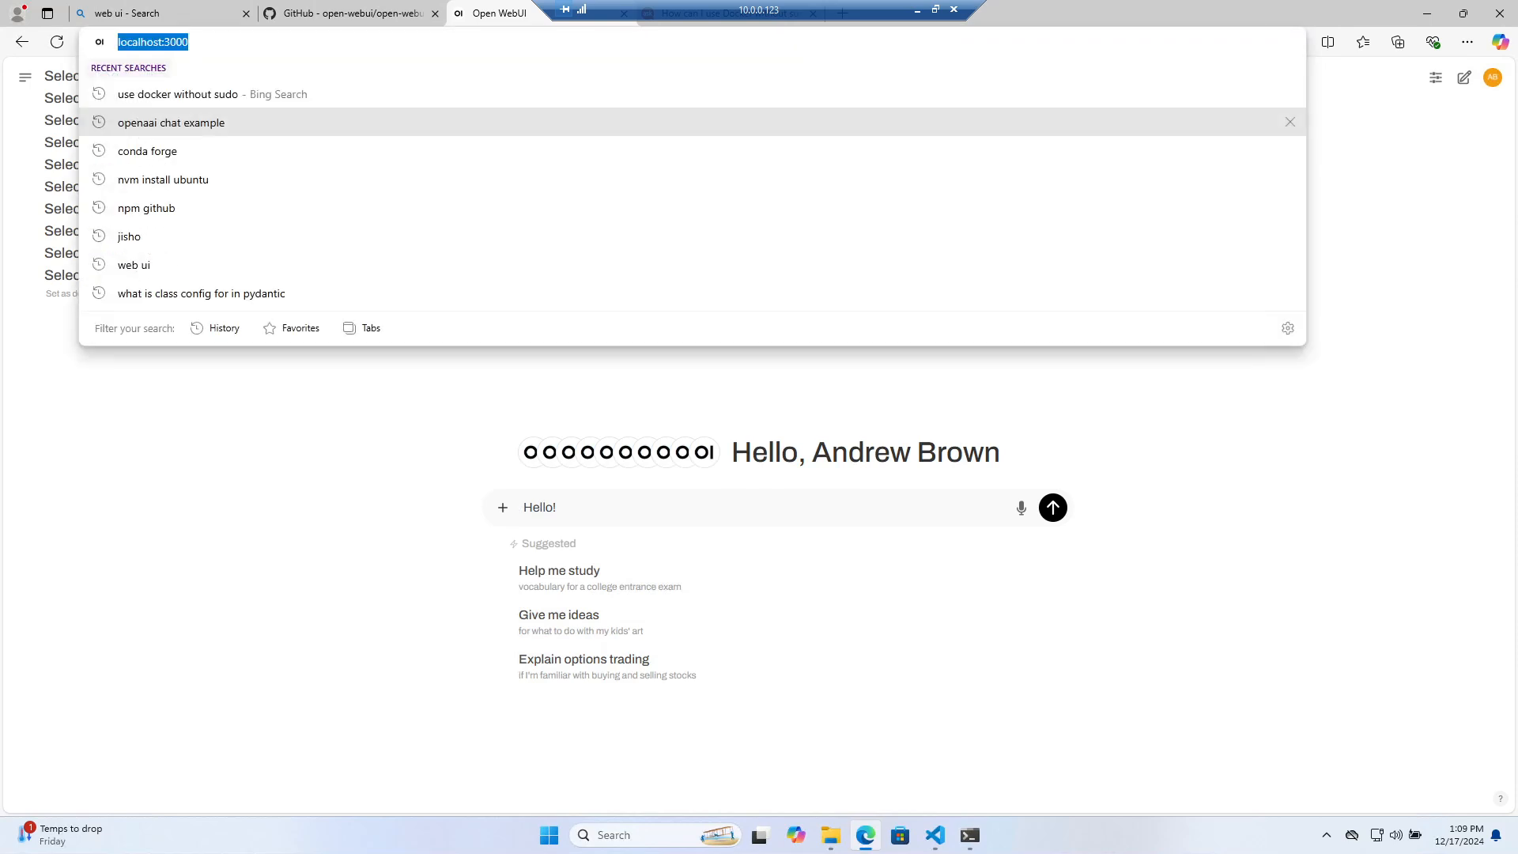
{"action": "type", "text": "ollam"}
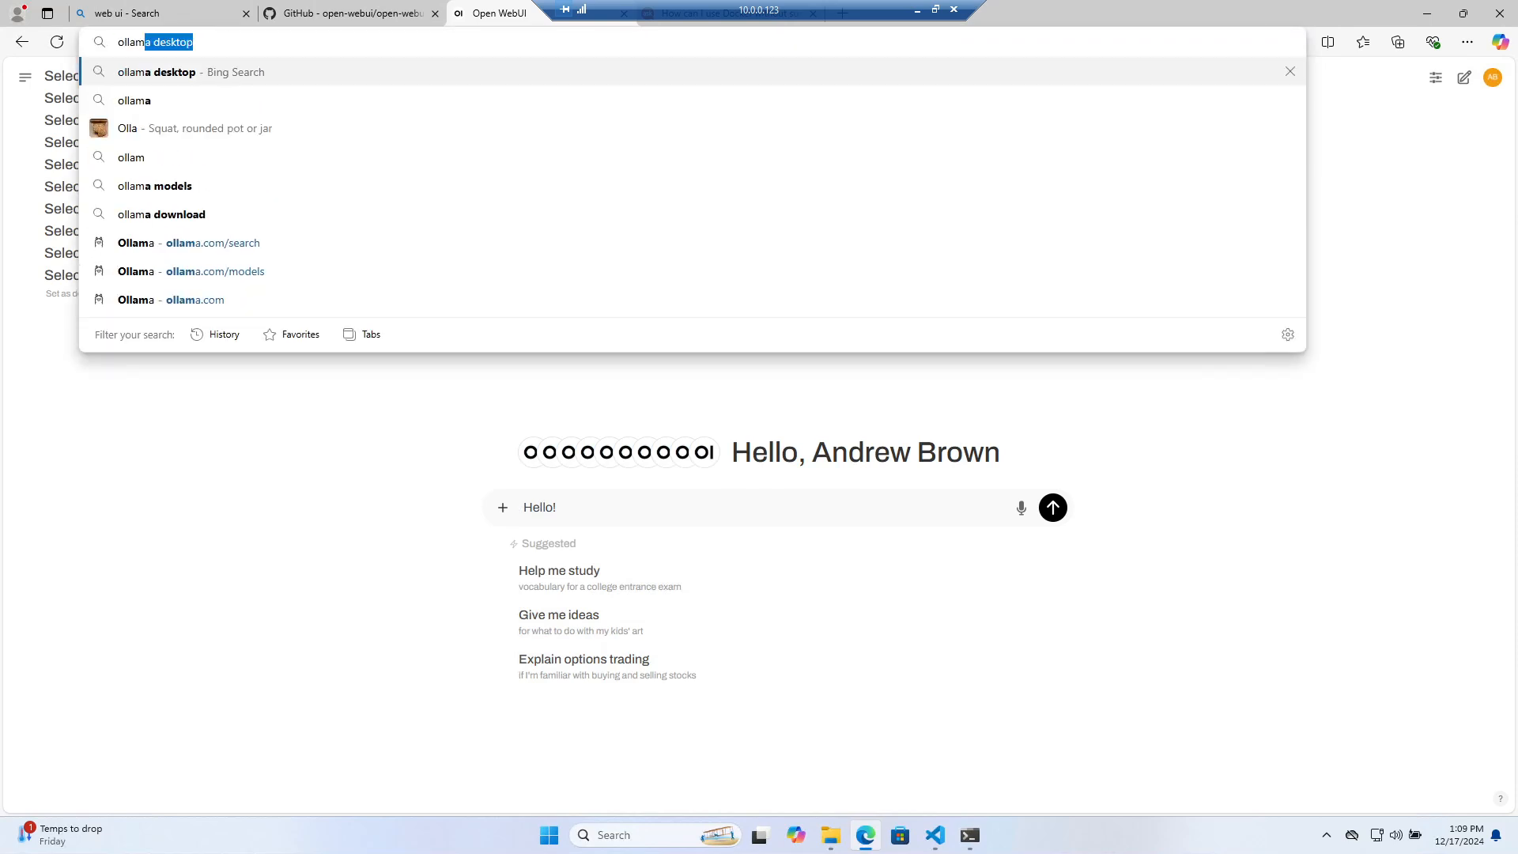
{"action": "type", "text": "a"}
{"action": "key", "text": "Delete"}
{"action": "key", "text": "Return"}
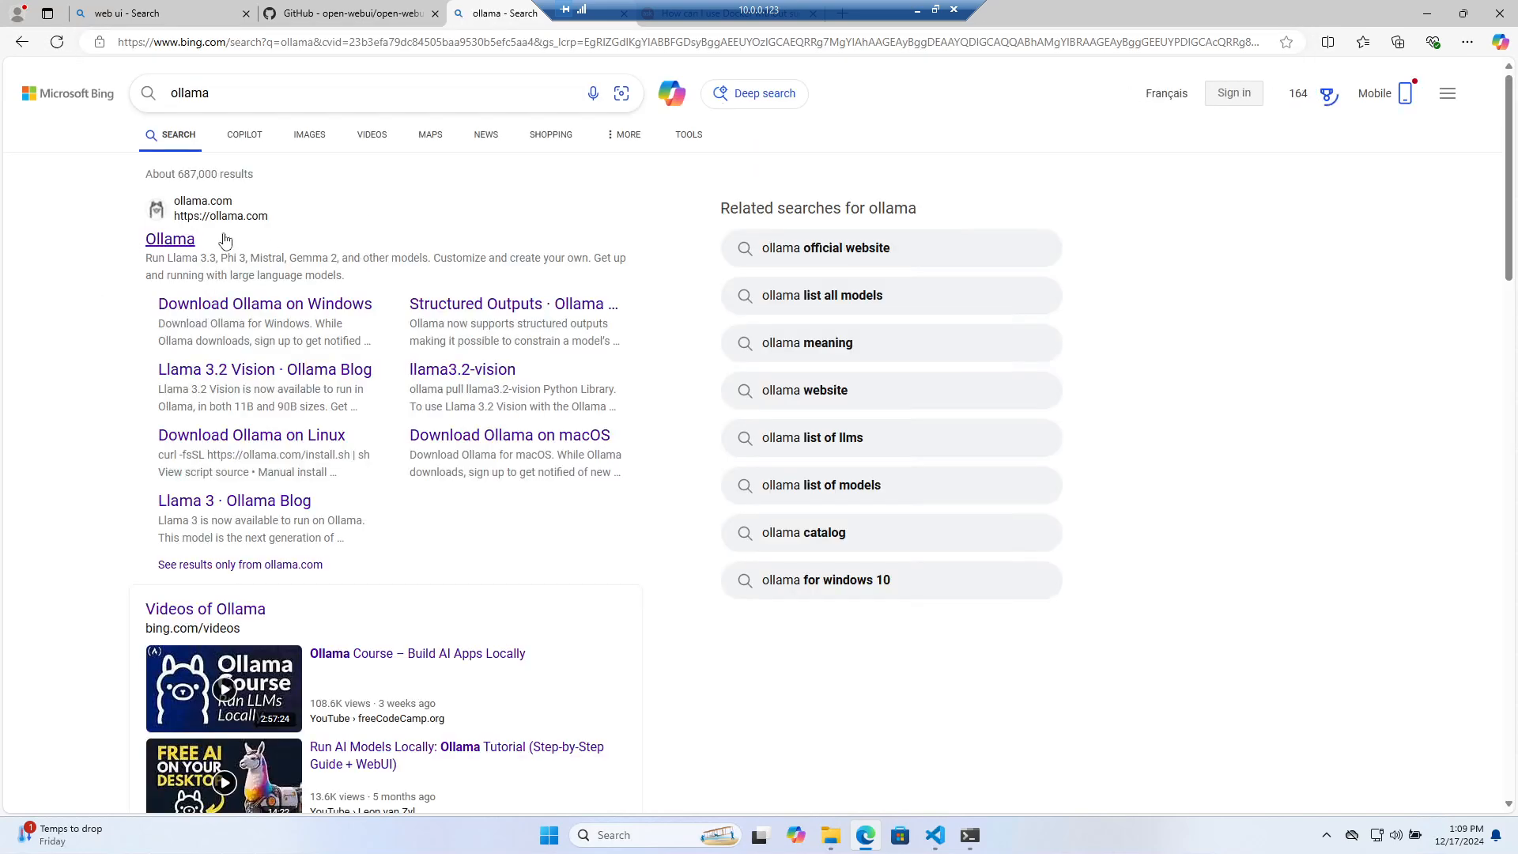
Visit the Ollama website, then start an 'ollama pull llam' command in PowerShell
{"action": "left_click", "coordinate": [224, 241]}
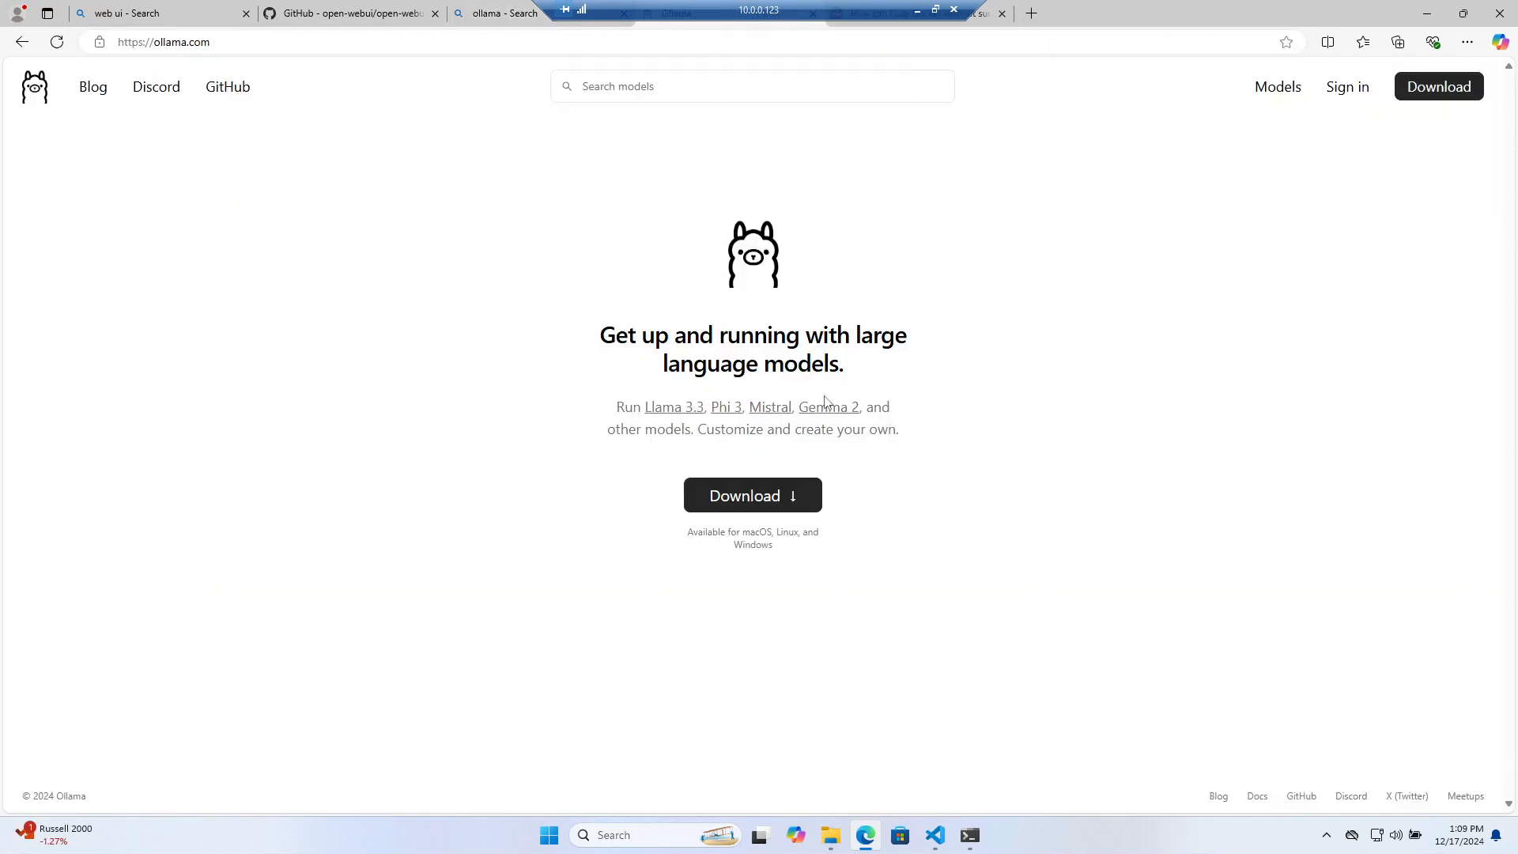
{"action": "left_click", "coordinate": [982, 838]}
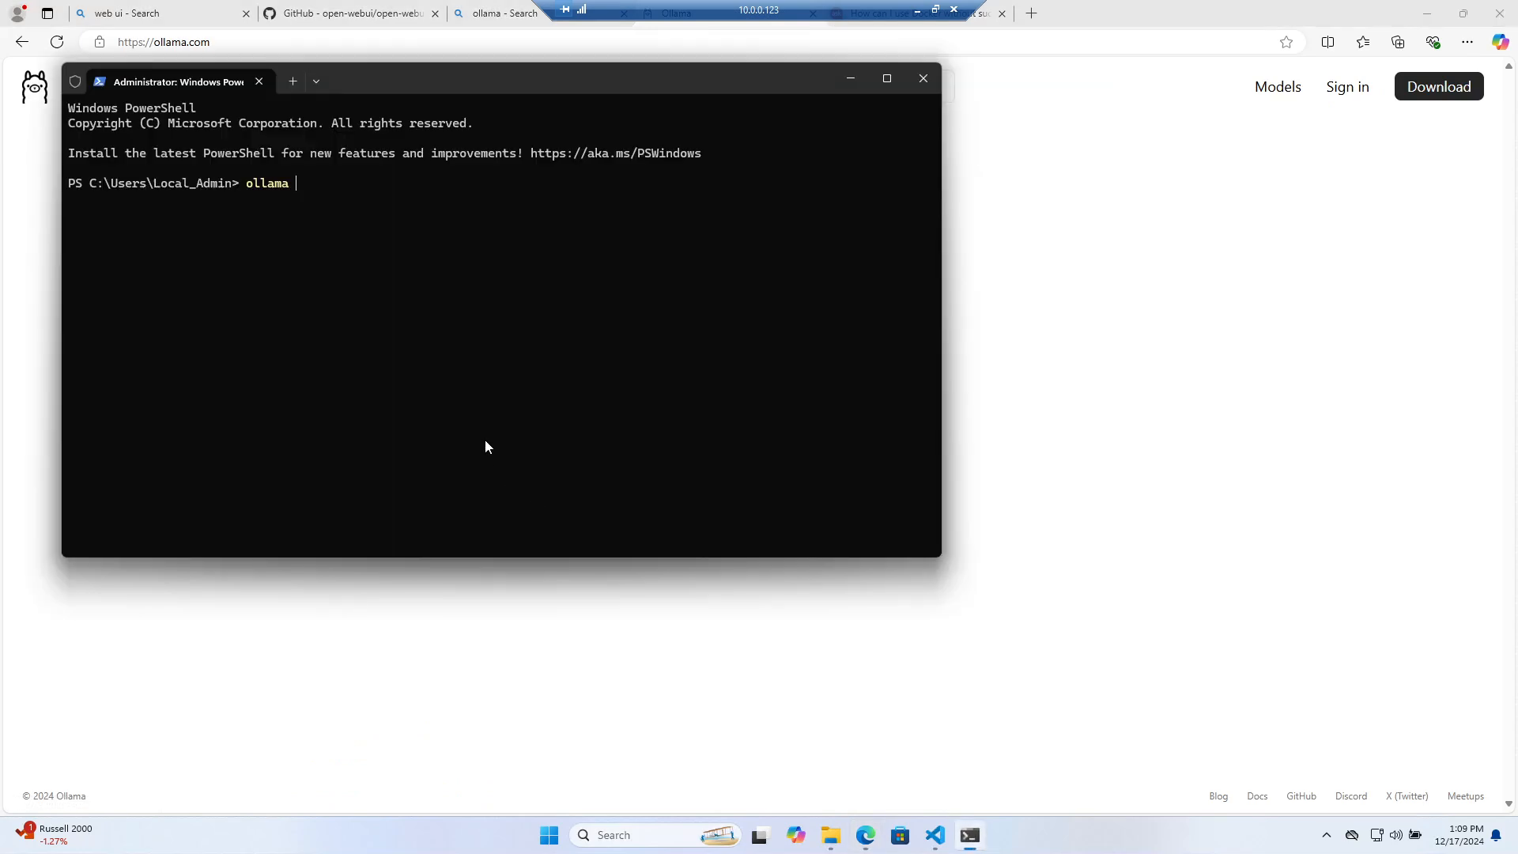
{"action": "type", "text": "ollama pull llama-3.2:1b"}
Copy 'ollama run gemma2:2b' from the Gemma 2 page at size 2b and paste it into PowerShell
{"action": "left_click", "coordinate": [983, 570]}
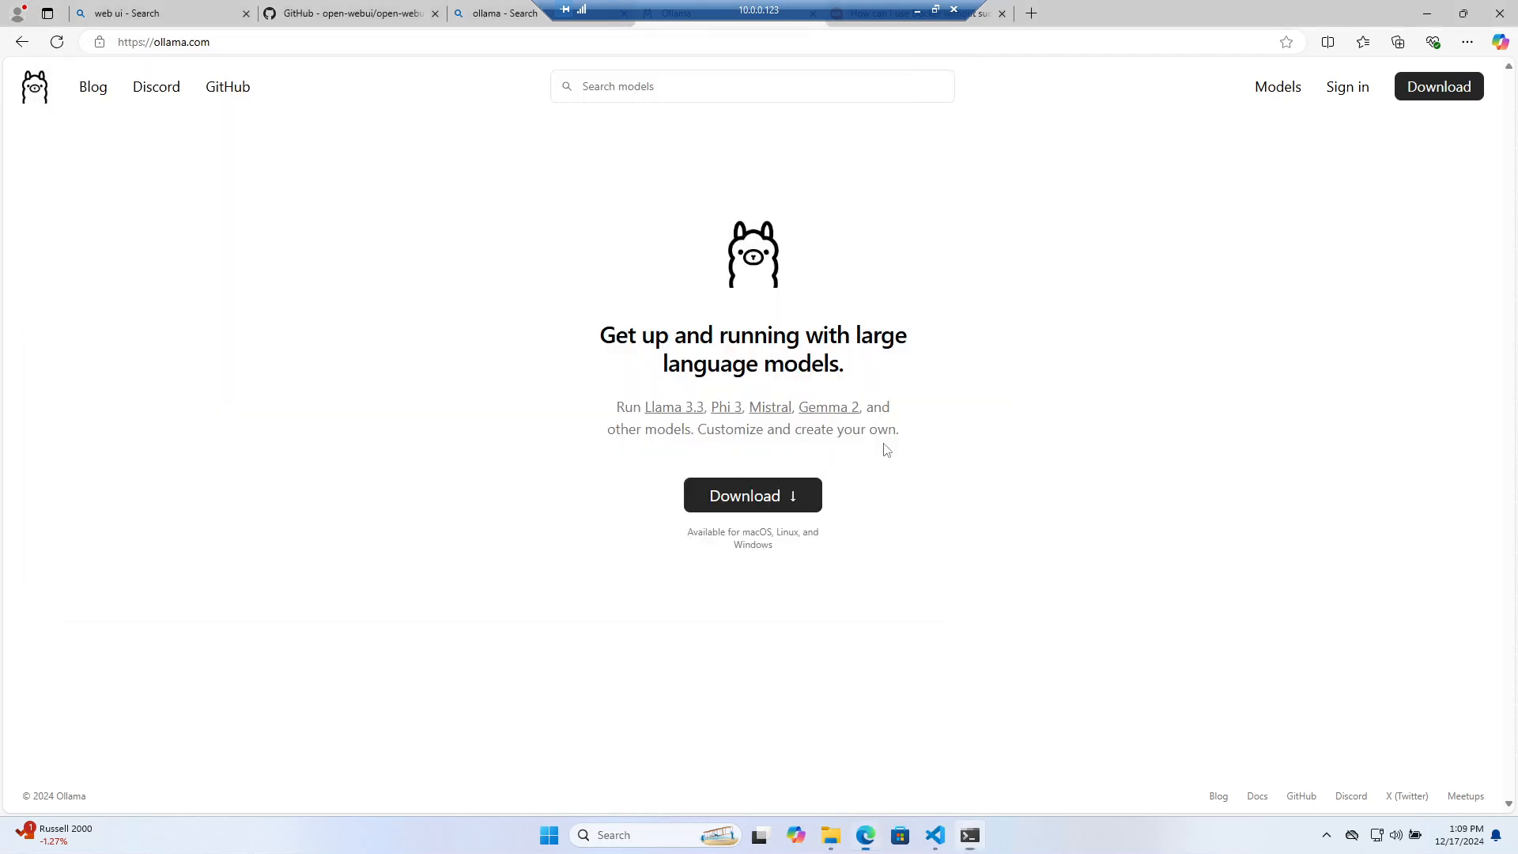
{"action": "left_click", "coordinate": [811, 415]}
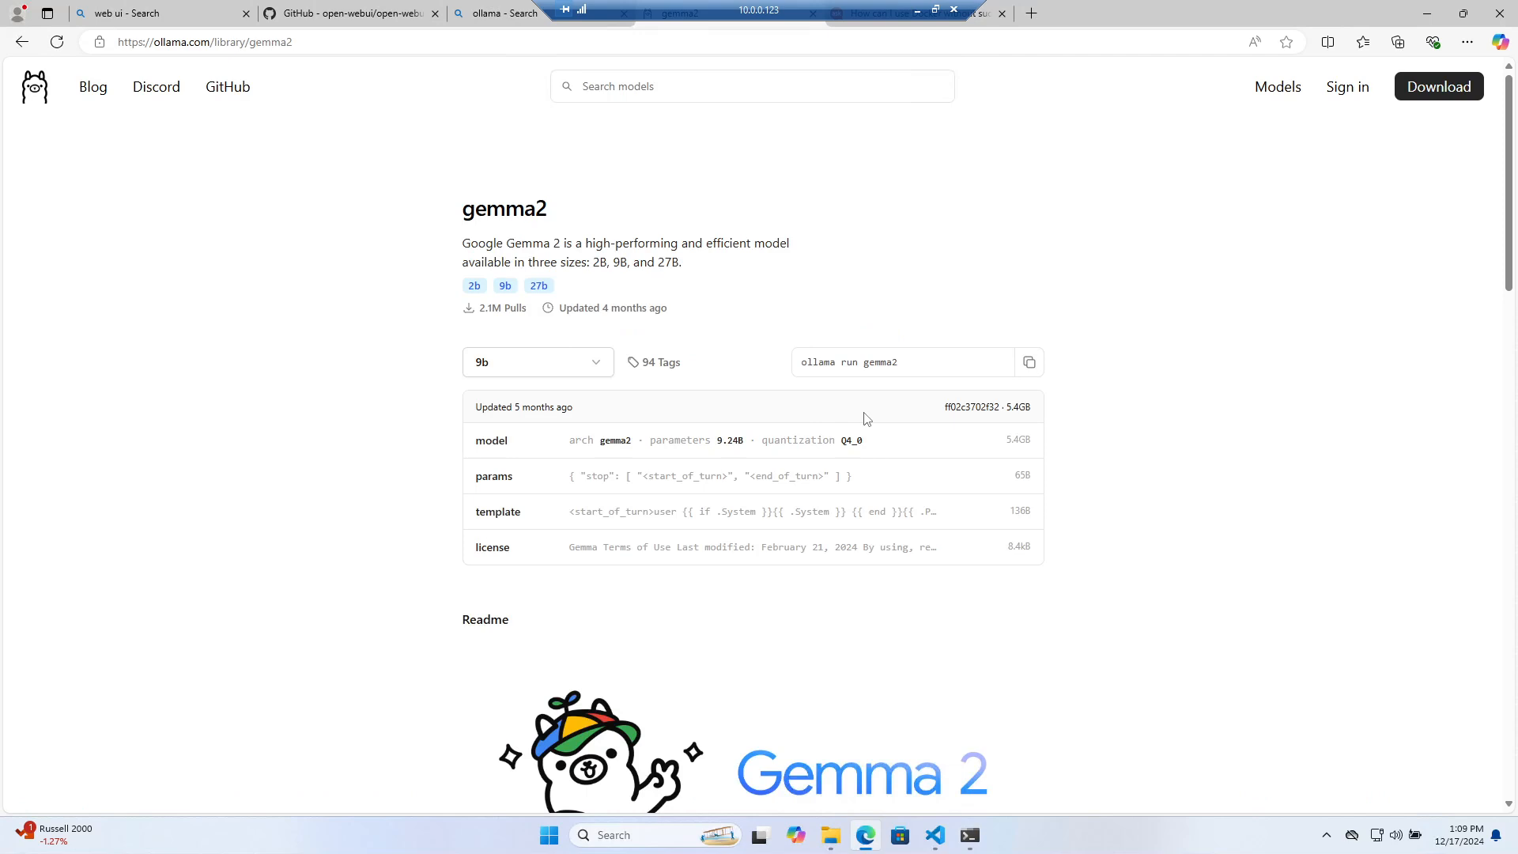
{"action": "left_click_drag", "start_coordinate": [899, 363], "coordinate": [775, 366]}
{"action": "left_click", "coordinate": [473, 288]}
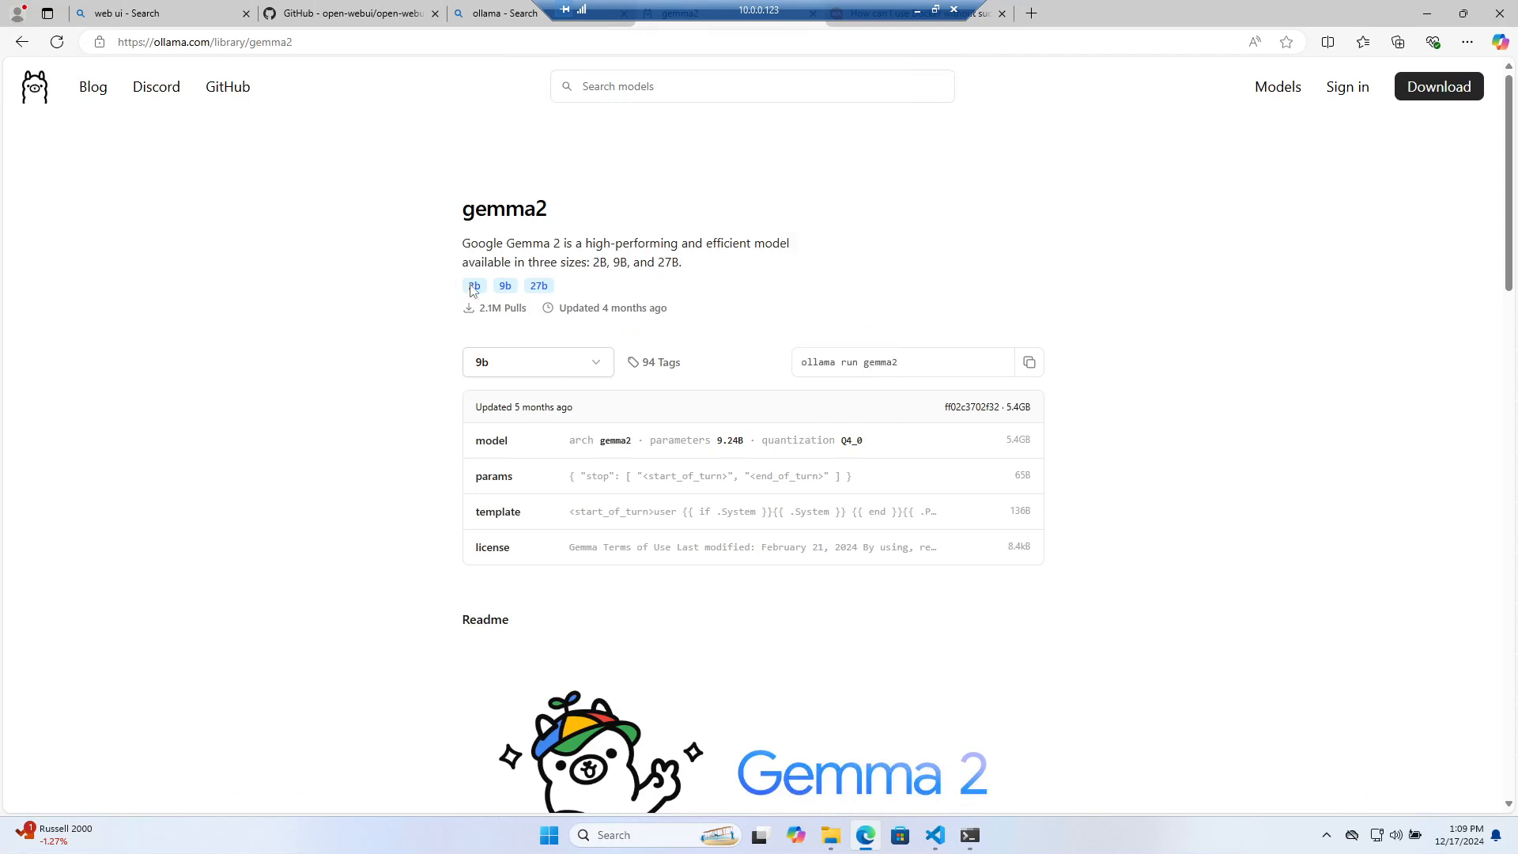
{"action": "left_click", "coordinate": [517, 363]}
{"action": "left_click", "coordinate": [524, 408]}
{"action": "left_click_drag", "start_coordinate": [914, 362], "coordinate": [768, 362]}
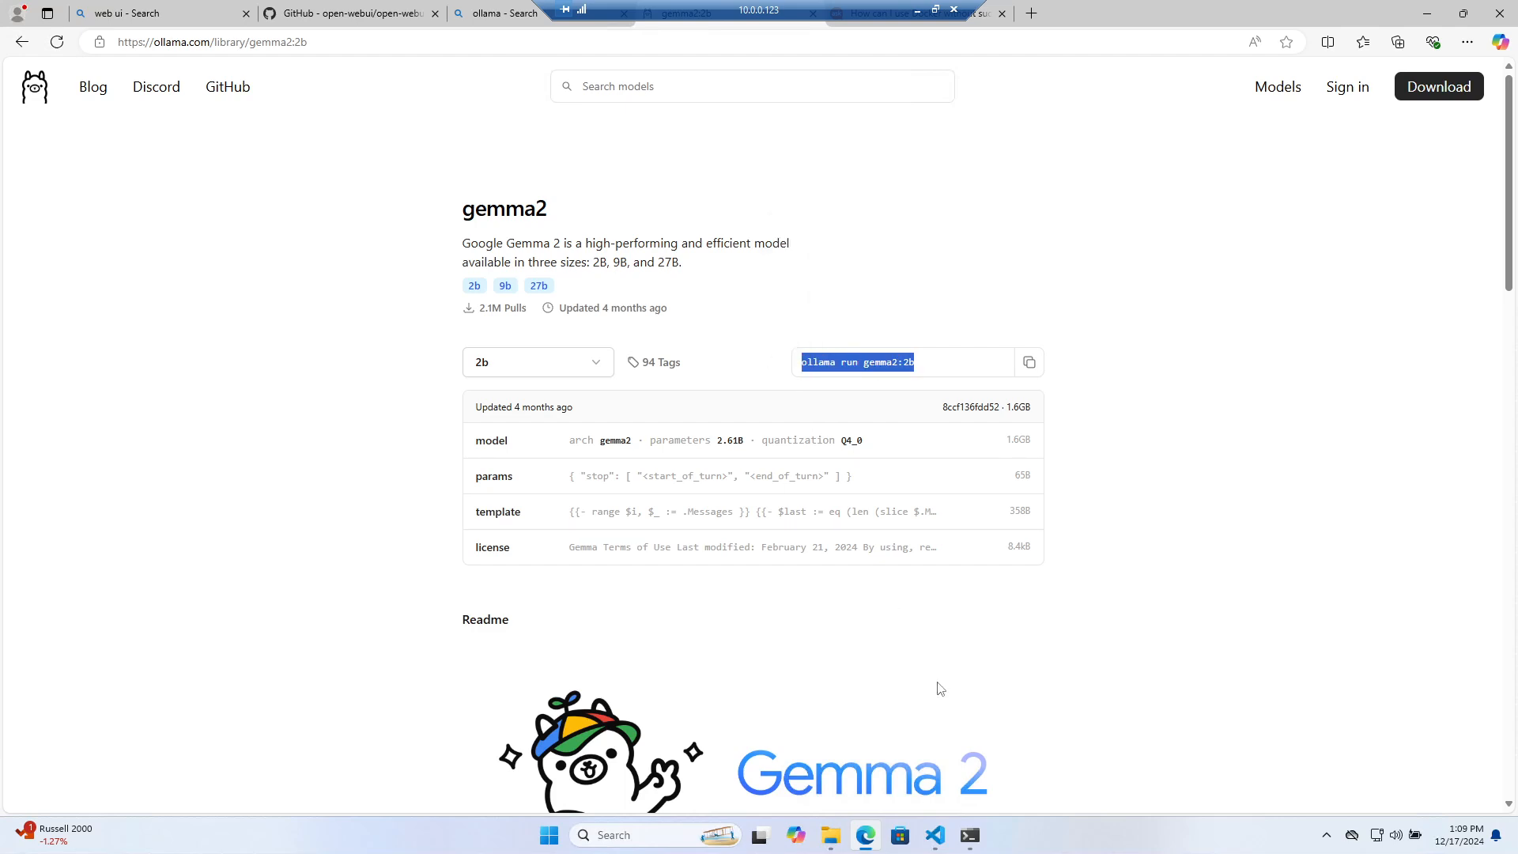
{"action": "left_click", "coordinate": [969, 836]}
{"action": "type", "text": "ollama run gemma2:2b"}
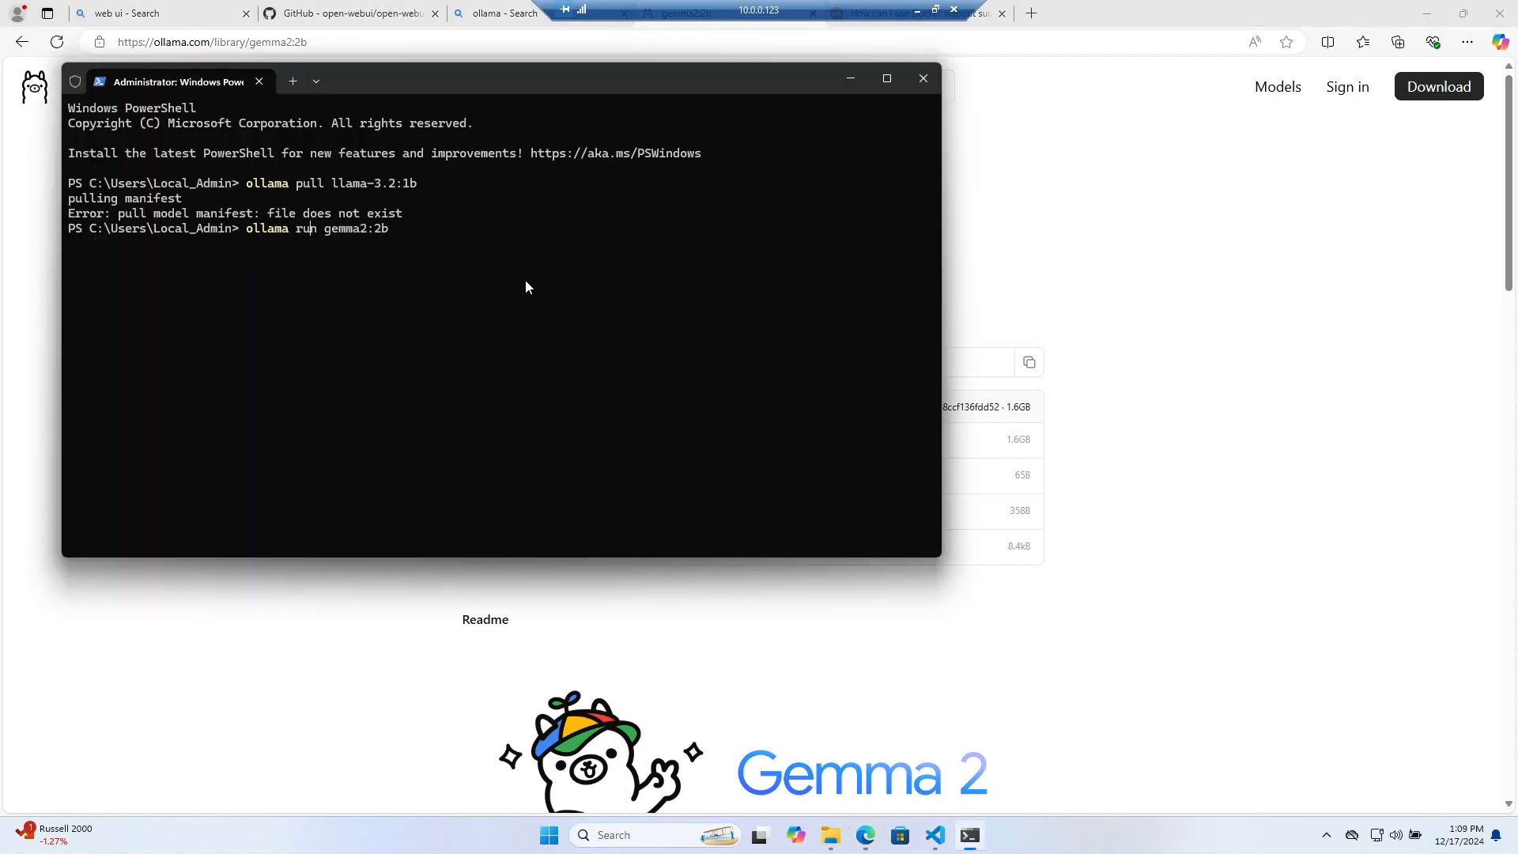
Change the command to 'ollama pull gemma2:2b' and run it to download the 1.6 GB model
{"action": "key", "text": "BackSpace"}
{"action": "key", "text": "BackSpace"}
{"action": "key", "text": "BackSpace"}
{"action": "type", "text": "pull"}
{"action": "key", "text": "Return"}
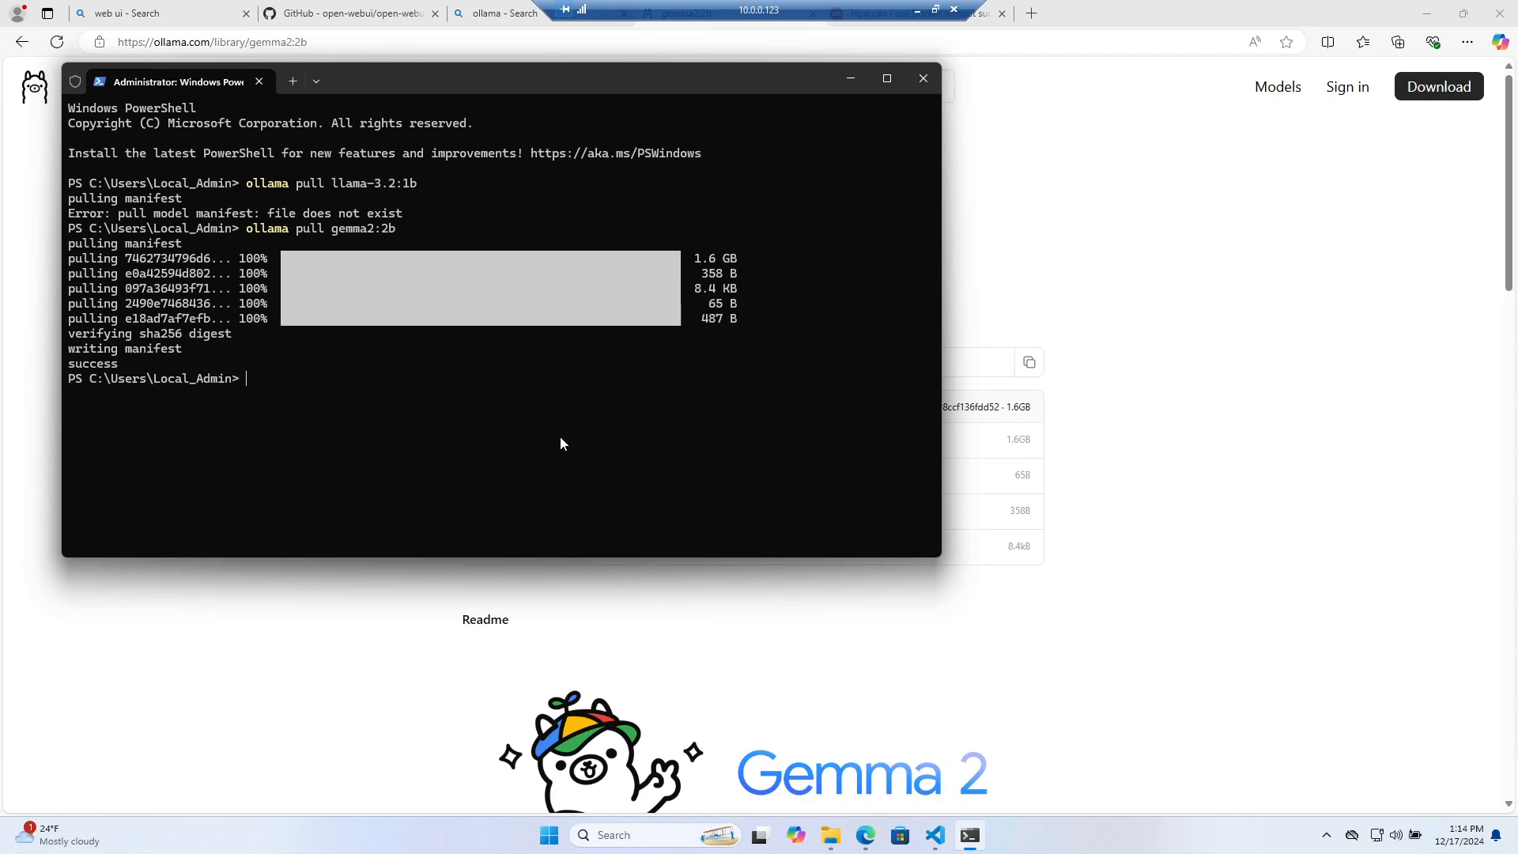
{"action": "left_click", "coordinate": [1120, 395]}
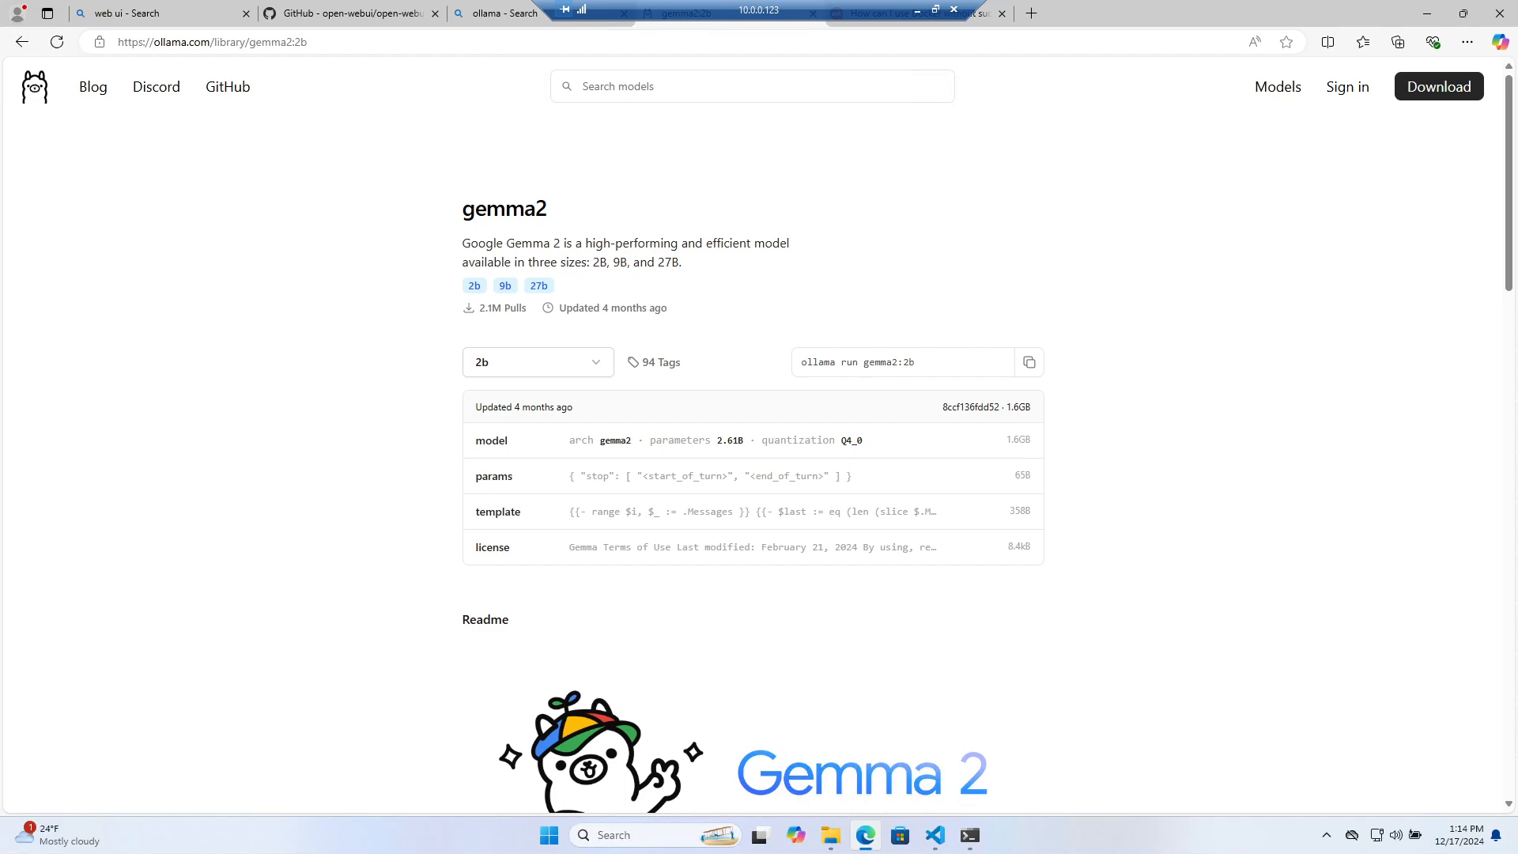
Load Open WebUI at localhost:3000 in the browser
{"action": "left_click", "coordinate": [370, 22]}
{"action": "left_click", "coordinate": [214, 16]}
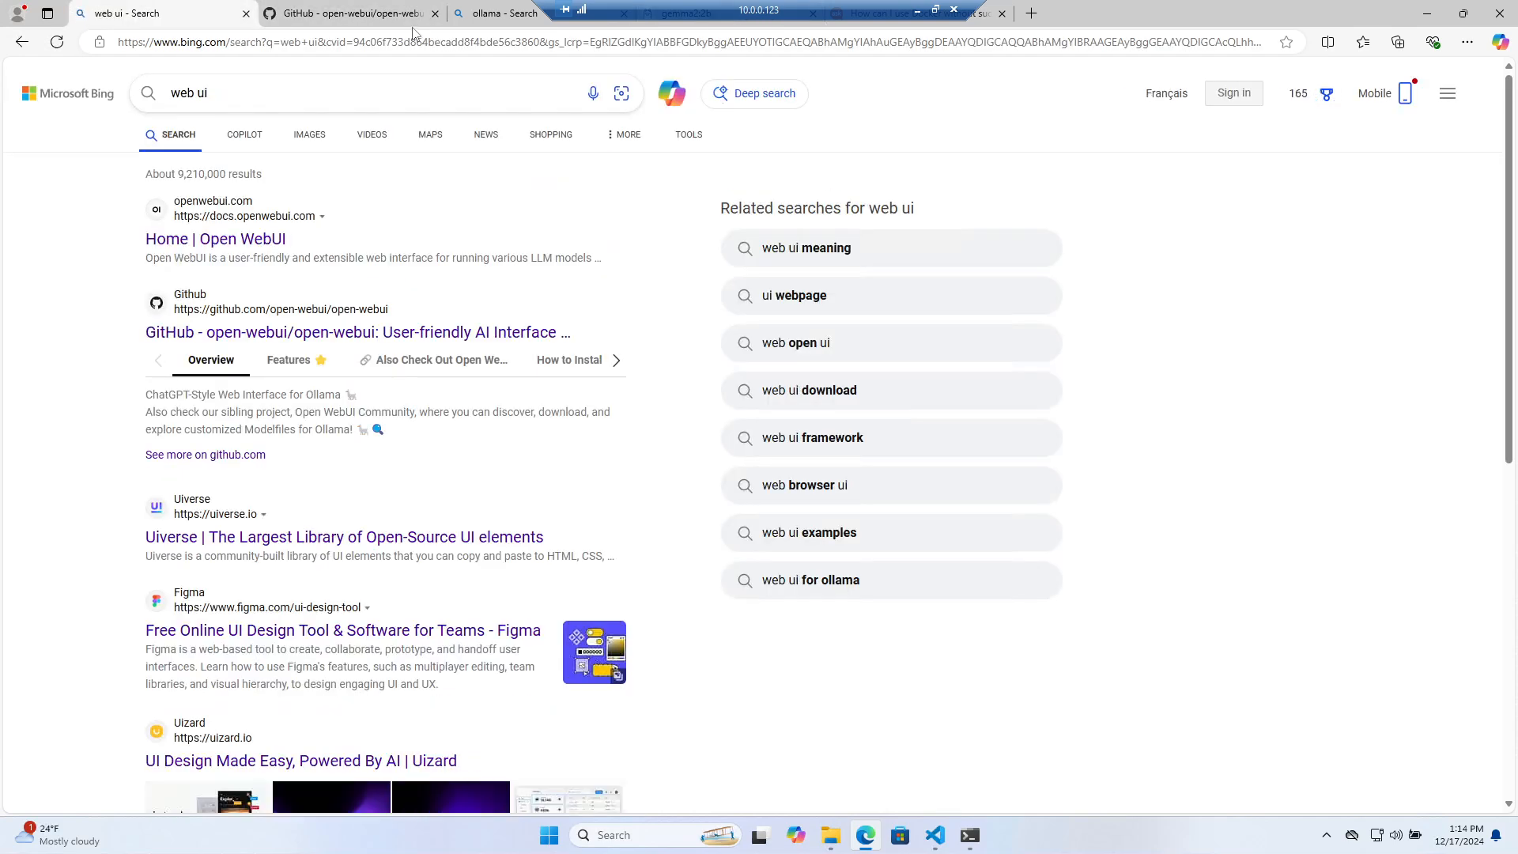
{"action": "left_click", "coordinate": [415, 41]}
{"action": "type", "text": "localhost:8888/lab/tree/app.ipynb"}
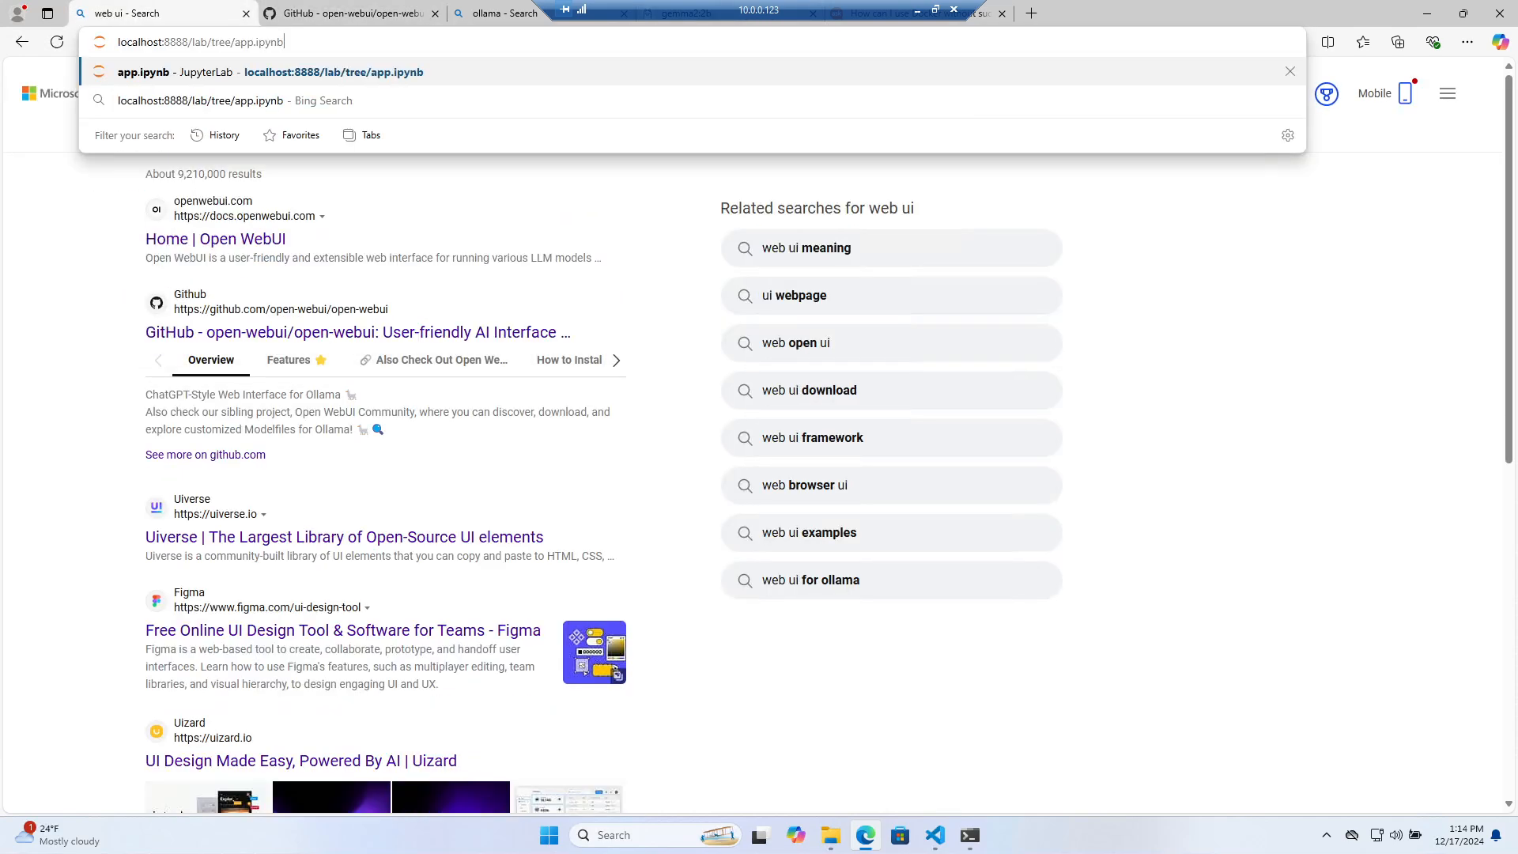
{"action": "key", "text": "BackSpace"}
{"action": "key", "text": "BackSpace"}
{"action": "key", "text": "BackSpace"}
{"action": "key", "text": "BackSpace"}
{"action": "key", "text": "BackSpace"}
{"action": "key", "text": "BackSpace"}
{"action": "key", "text": "BackSpace"}
{"action": "key", "text": "BackSpace"}
{"action": "key", "text": "BackSpace"}
{"action": "key", "text": "BackSpace"}
{"action": "key", "text": "BackSpace"}
{"action": "key", "text": "BackSpace"}
{"action": "key", "text": "BackSpace"}
{"action": "key", "text": "BackSpace"}
{"action": "key", "text": "BackSpace"}
{"action": "key", "text": "BackSpace"}
{"action": "key", "text": "BackSpace"}
{"action": "key", "text": "BackSpace"}
{"action": "key", "text": "BackSpace"}
{"action": "key", "text": "BackSpace"}
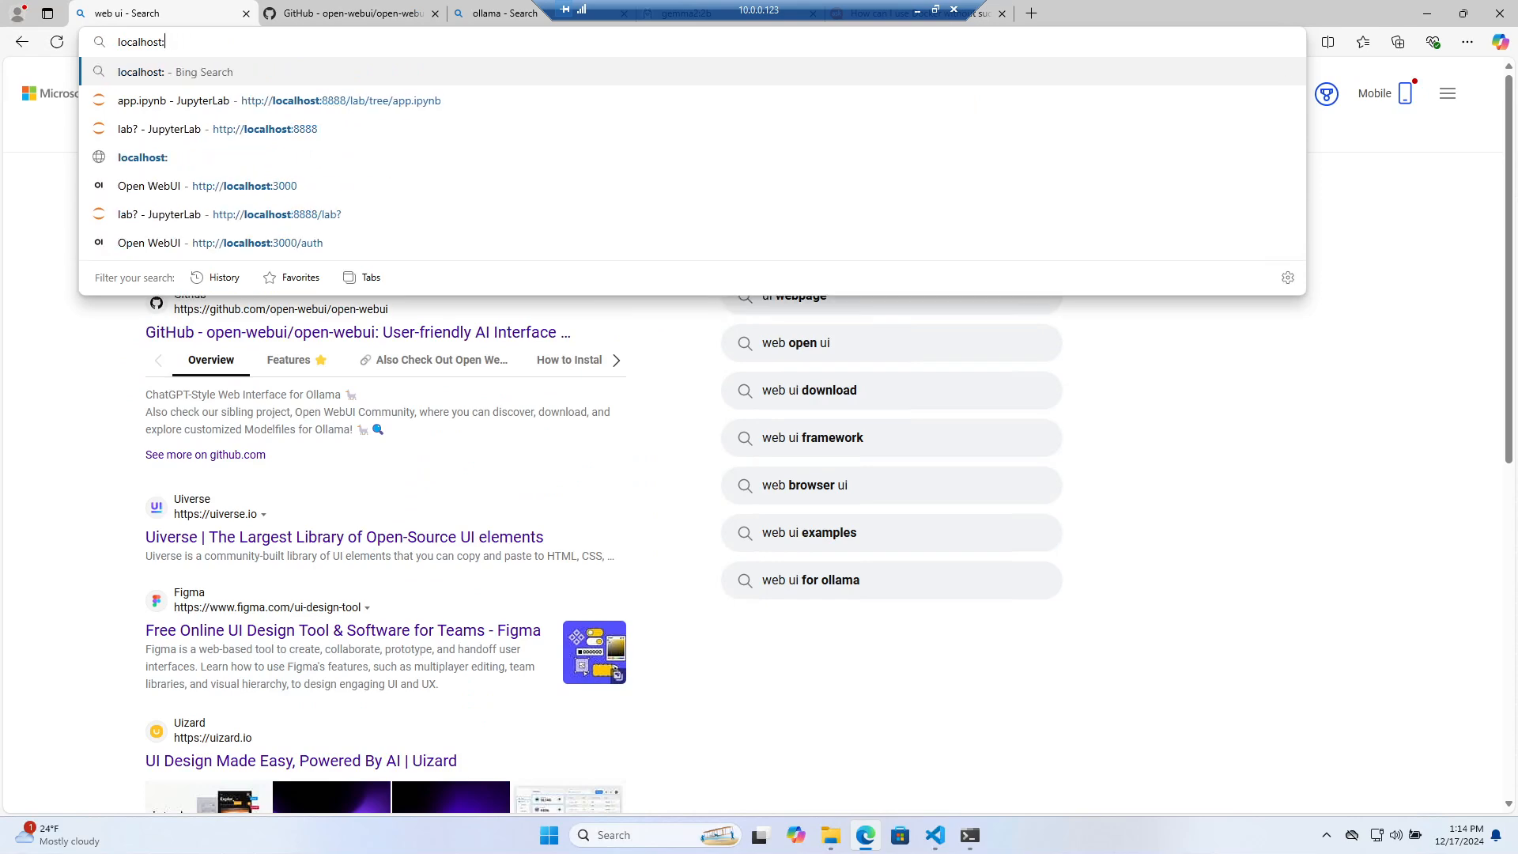
{"action": "type", "text": "3000"}
{"action": "key", "text": "Return"}
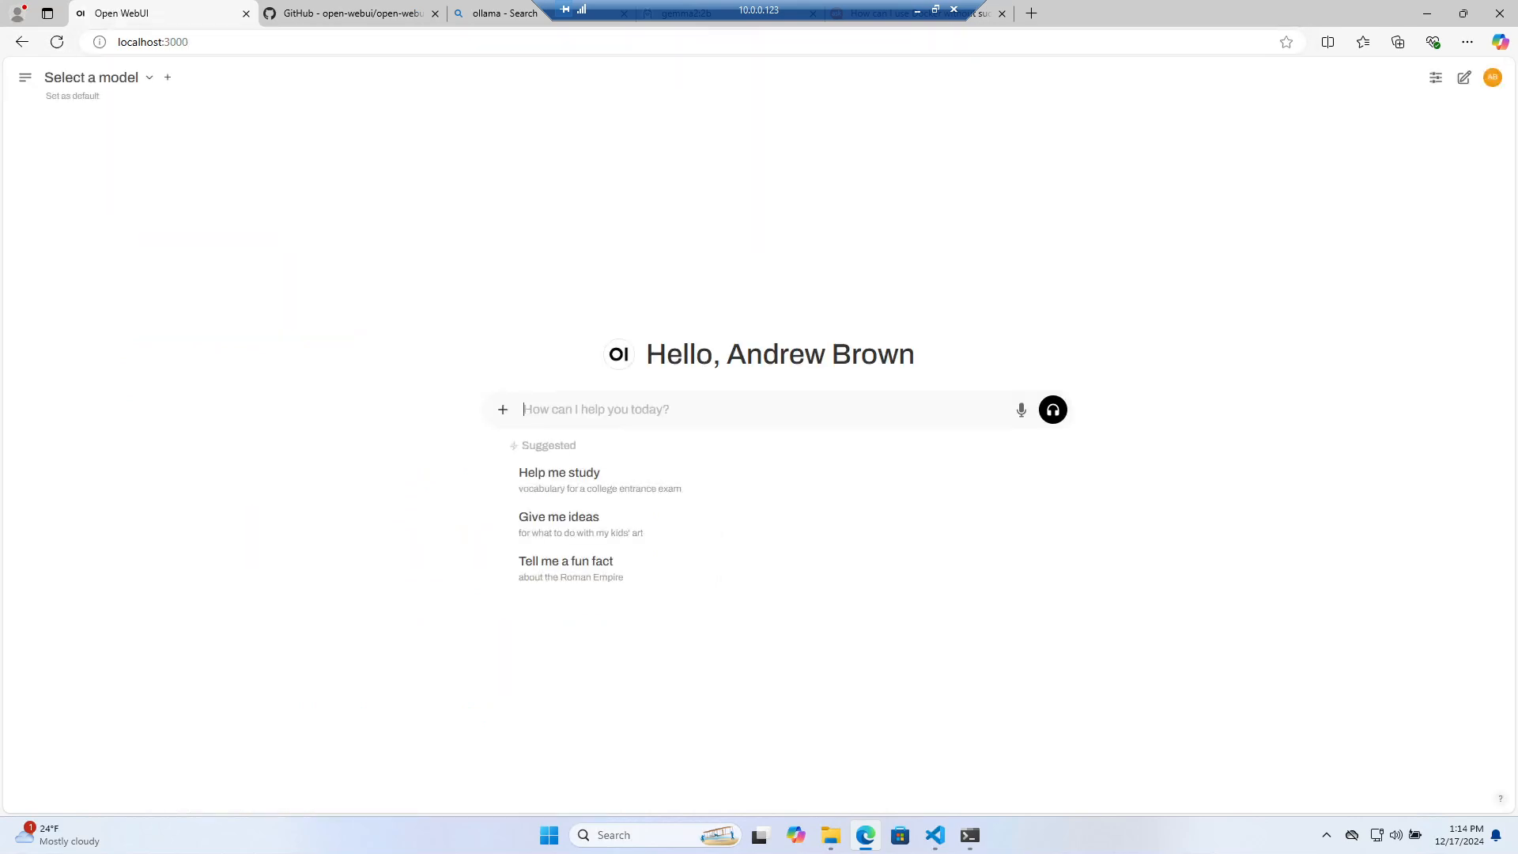
Open and close the Select a model list several times to check the available models
{"action": "left_click", "coordinate": [146, 82]}
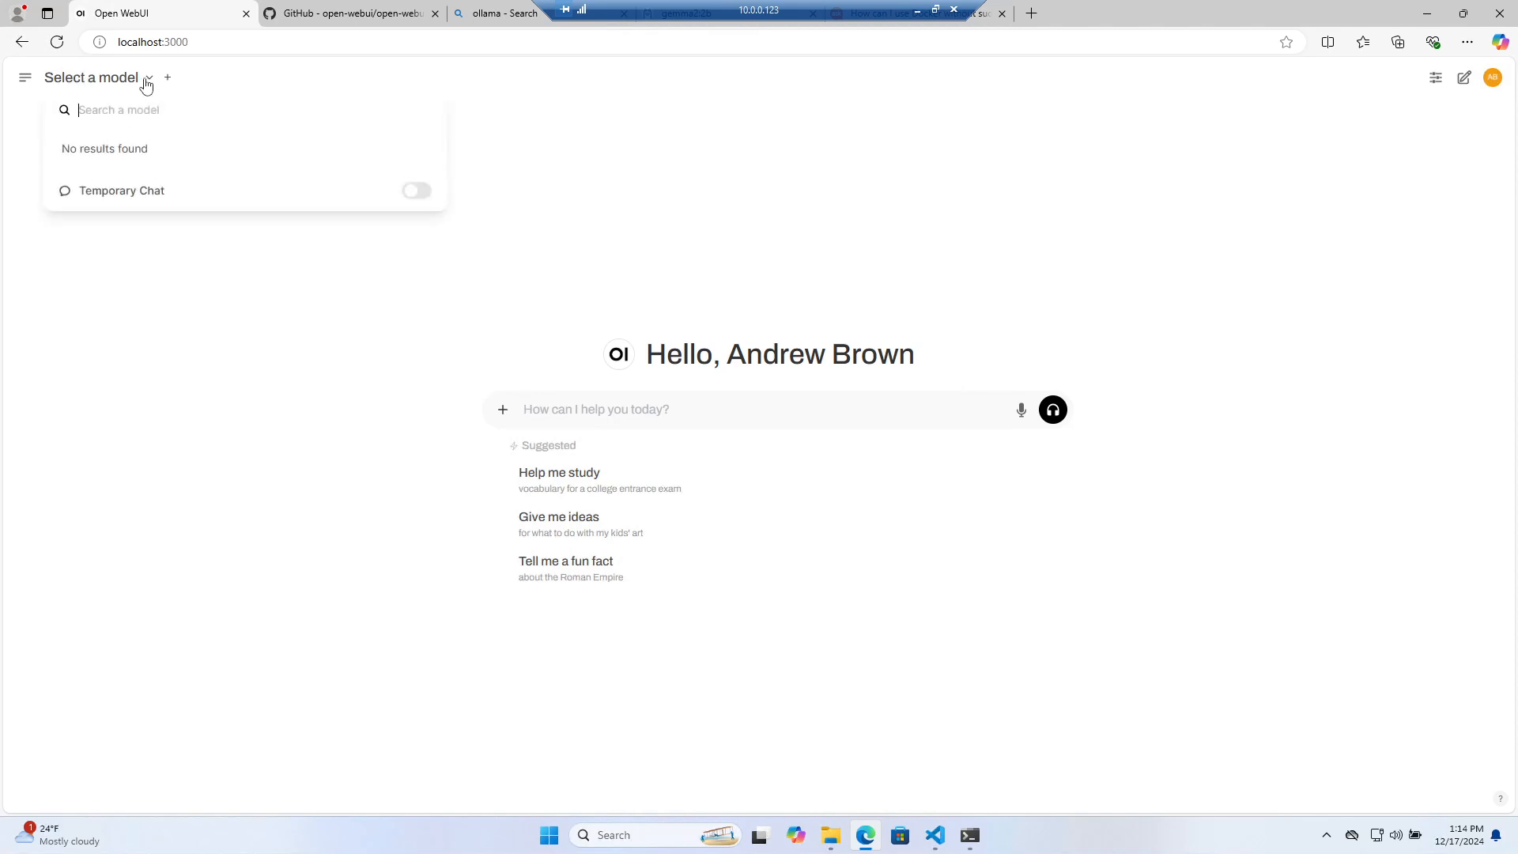
{"action": "left_click", "coordinate": [146, 82]}
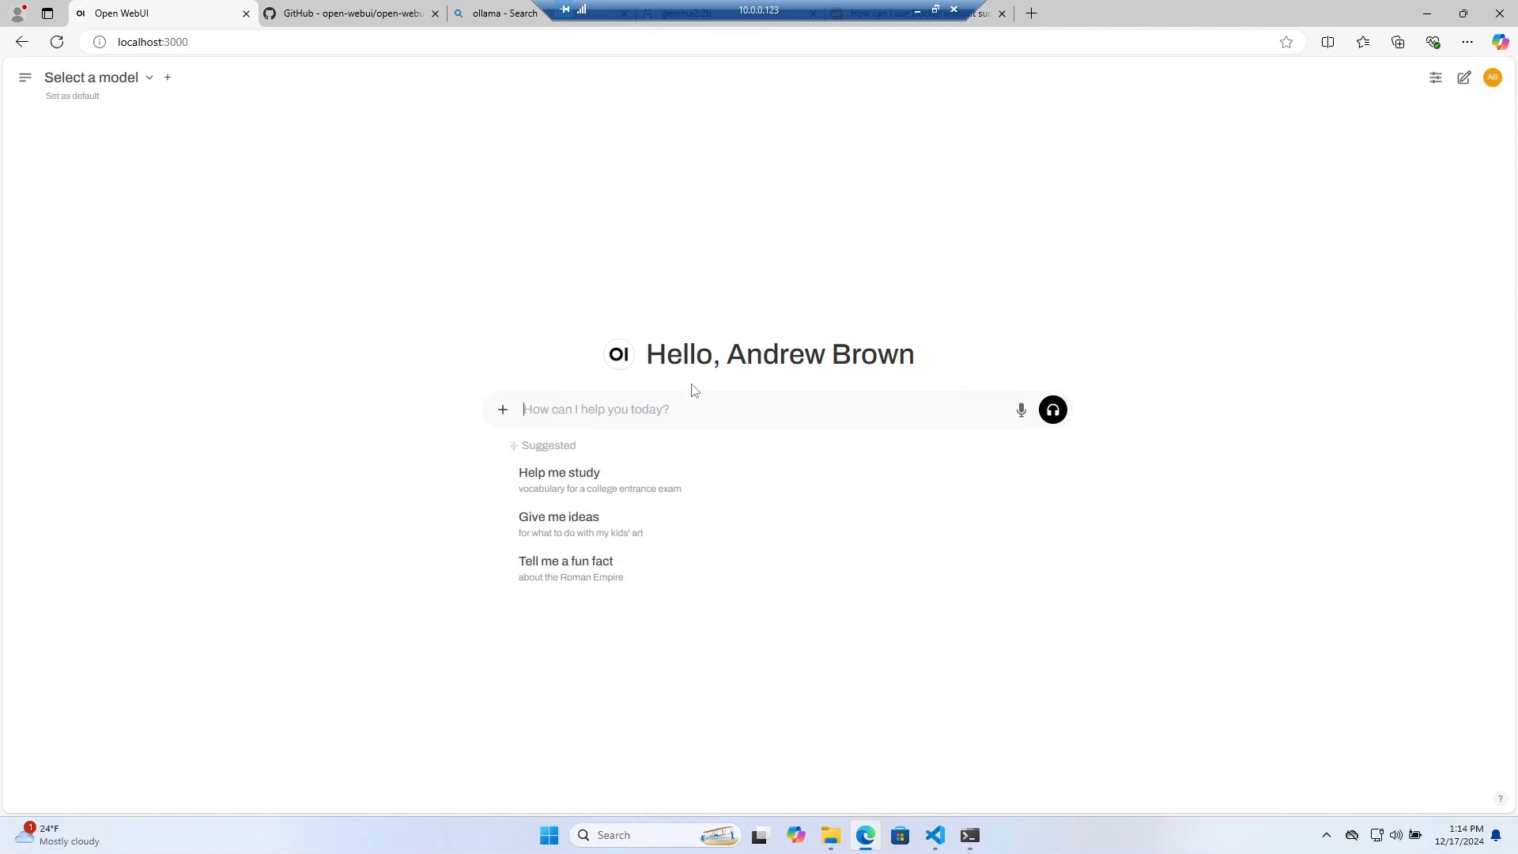
{"action": "left_click", "coordinate": [151, 79]}
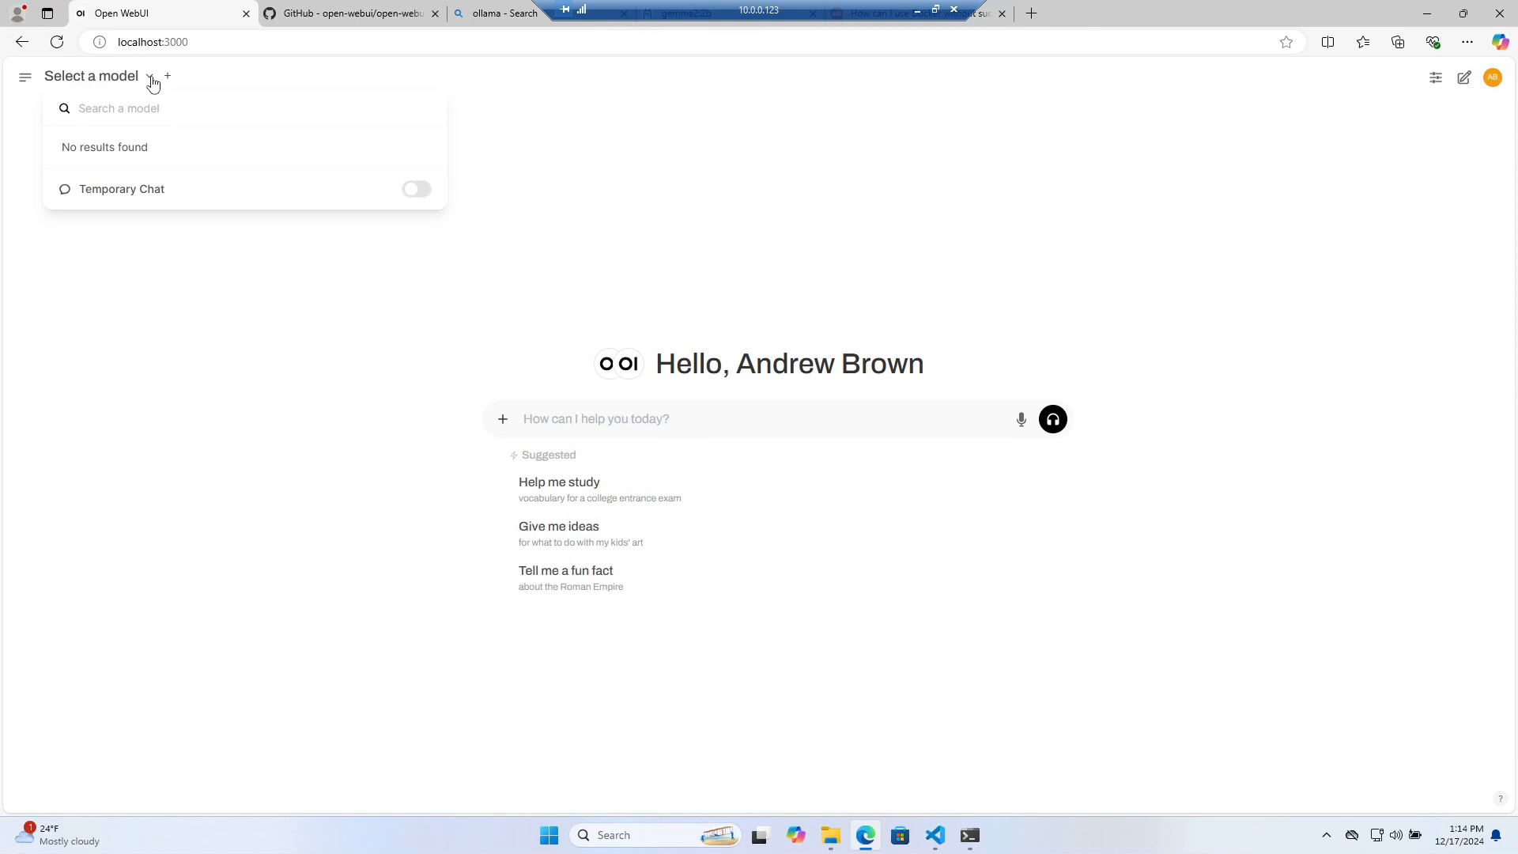
{"action": "left_click", "coordinate": [151, 79]}
{"action": "left_click", "coordinate": [154, 76]}
{"action": "left_click", "coordinate": [156, 79]}
{"action": "left_click", "coordinate": [154, 77]}
{"action": "left_click", "coordinate": [153, 75]}
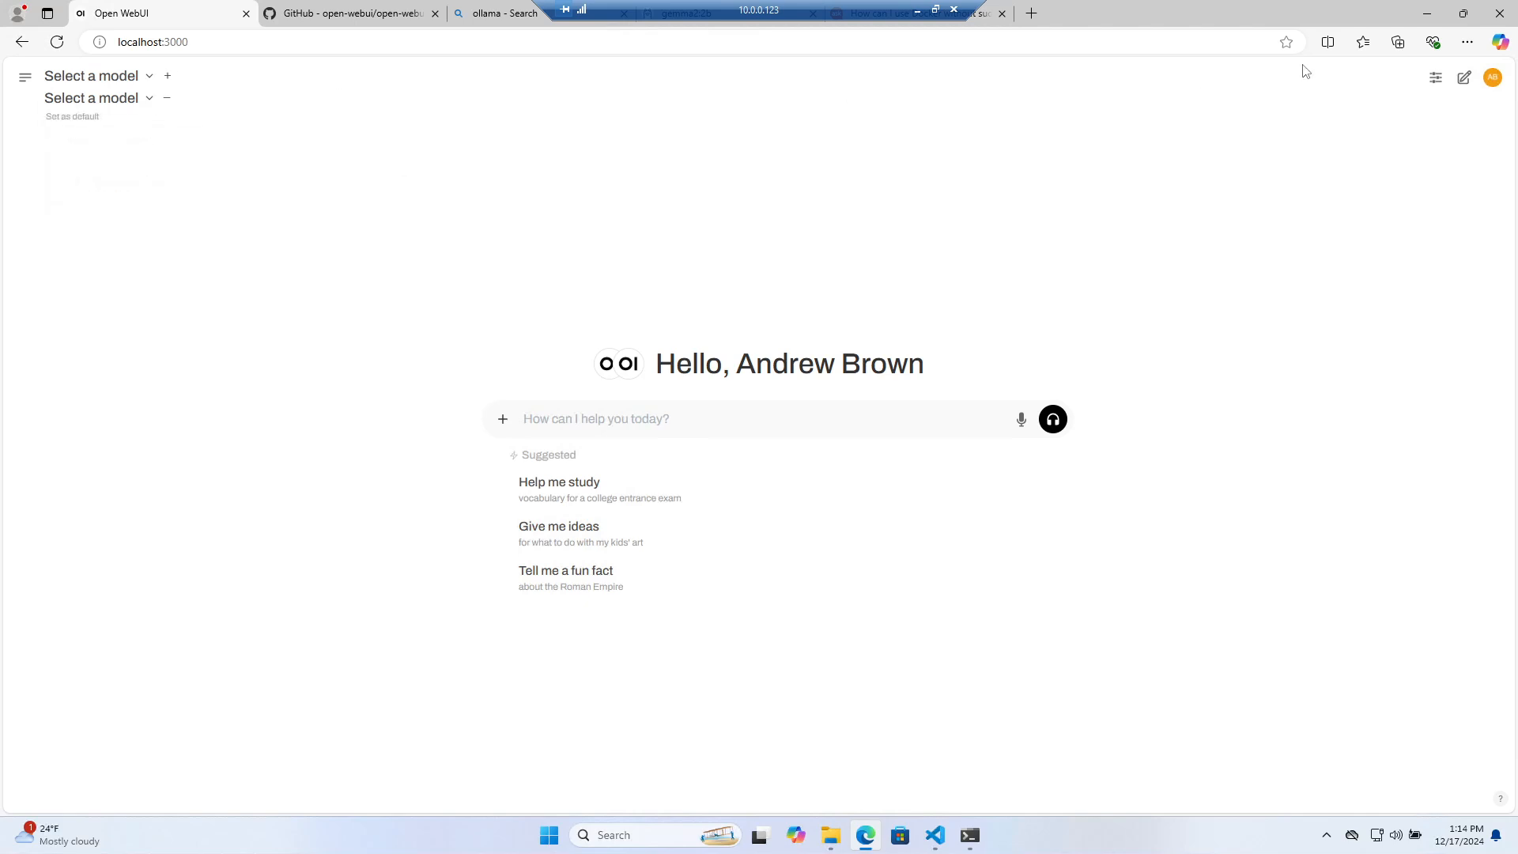
Start a new chat, toggle Chat Controls, then sign out through the account menu
{"action": "left_click", "coordinate": [1461, 78]}
{"action": "left_click", "coordinate": [1437, 80]}
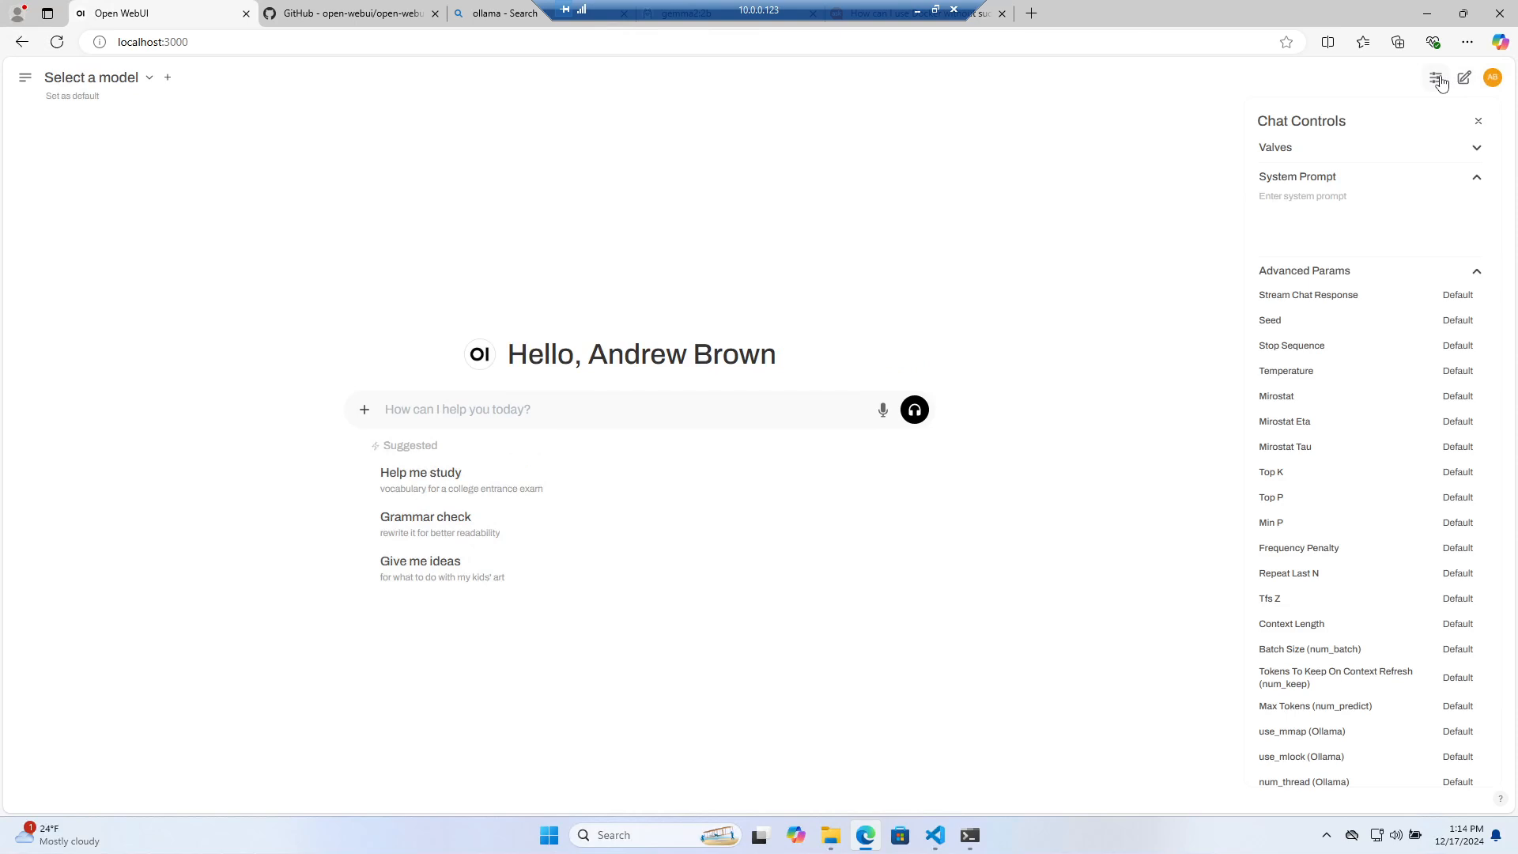
{"action": "left_click", "coordinate": [1438, 80]}
{"action": "left_click", "coordinate": [1492, 81]}
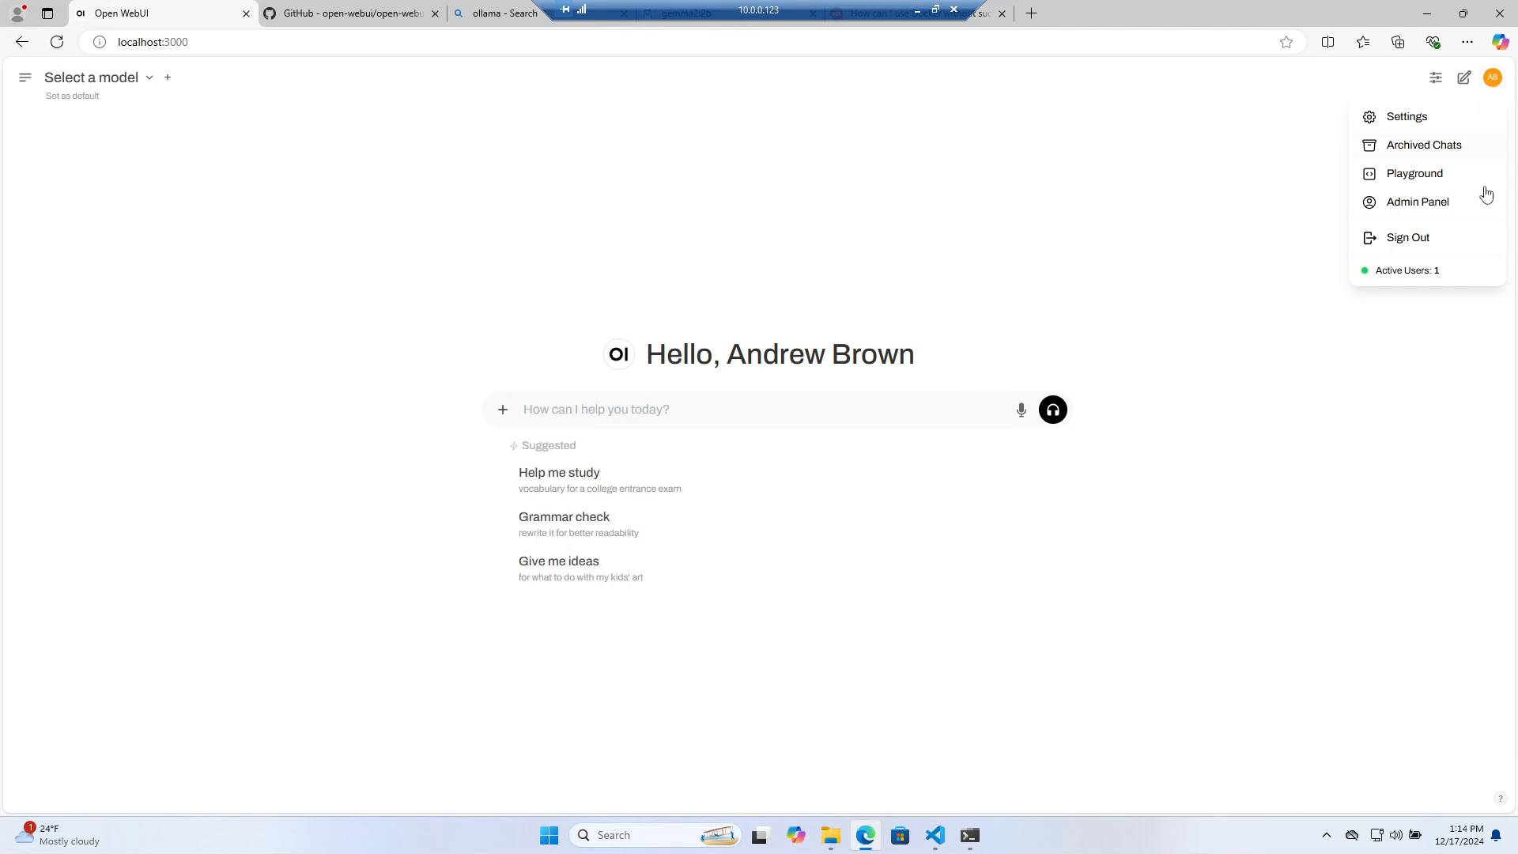
{"action": "left_click", "coordinate": [1414, 241]}
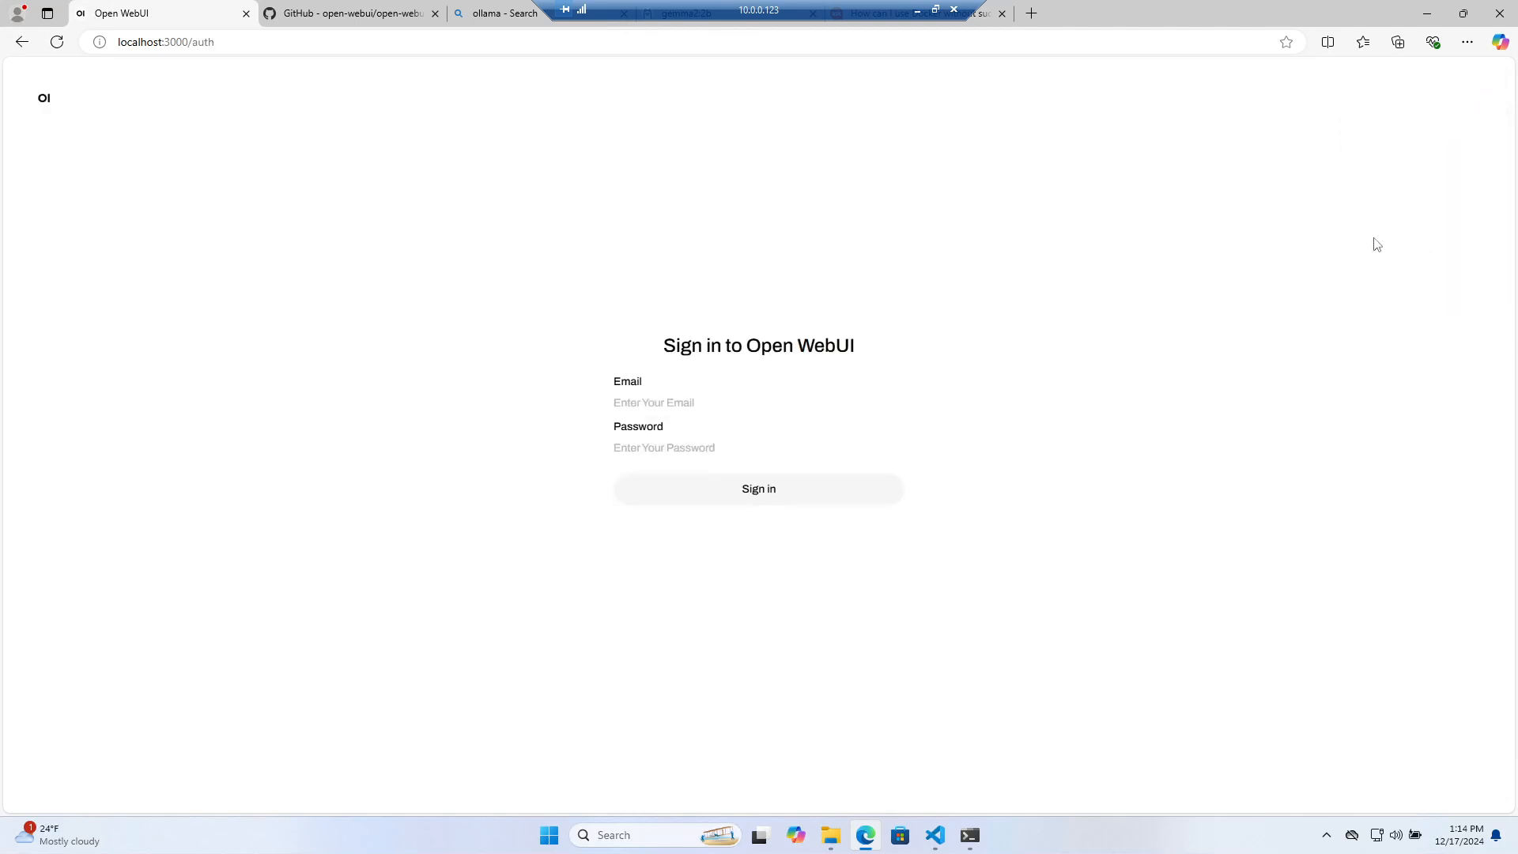
Close the Open WebUI tab and run 'ollama' in the VS Code WSL terminal, which reports not found
{"action": "left_click", "coordinate": [245, 13]}
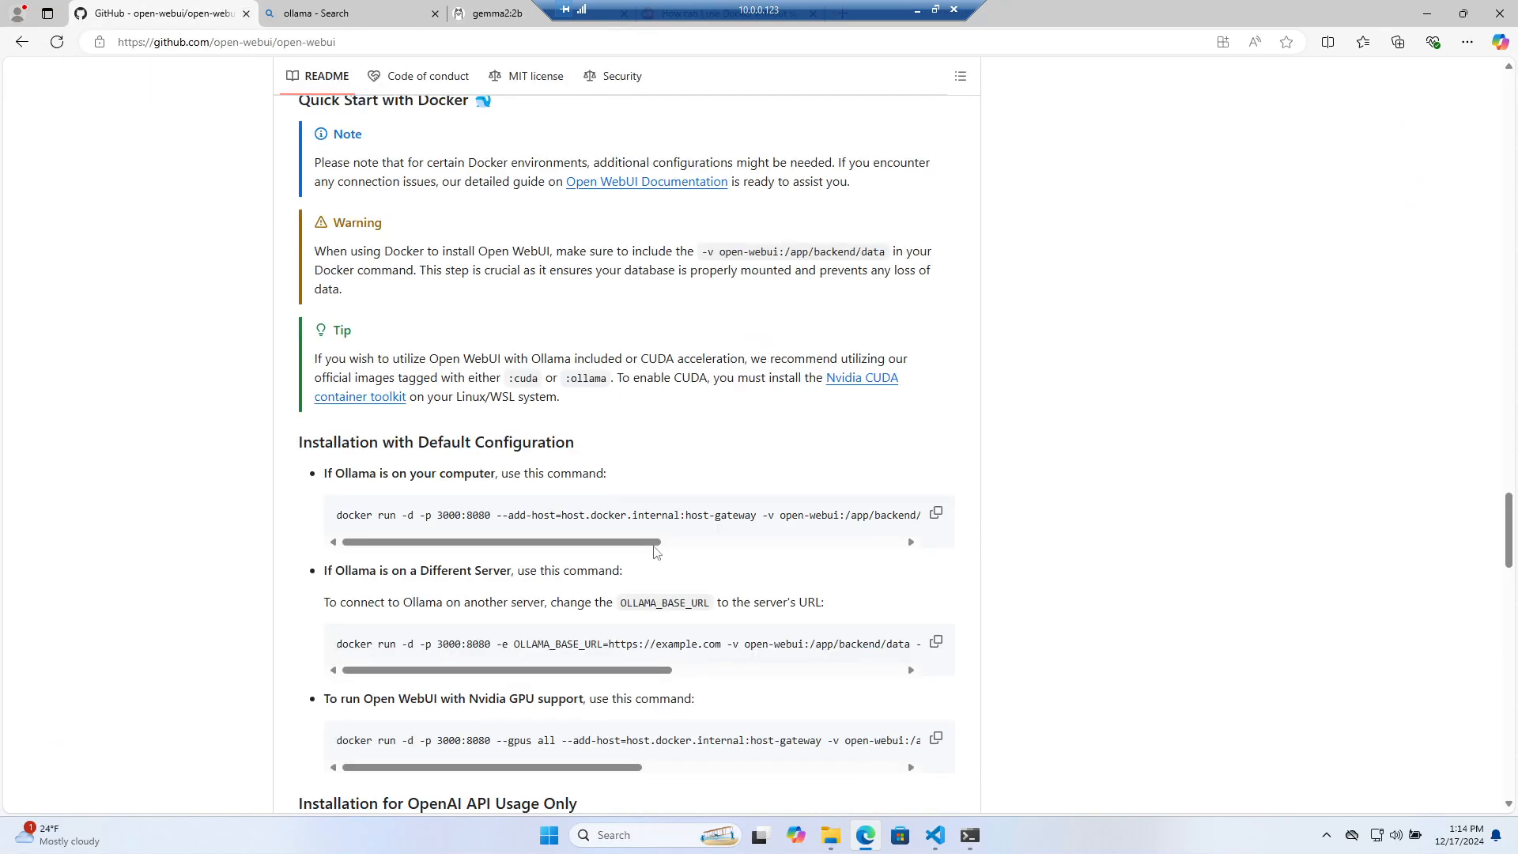
{"action": "scroll", "coordinate": [657, 553], "scroll_direction": "up", "scroll_amount": 7}
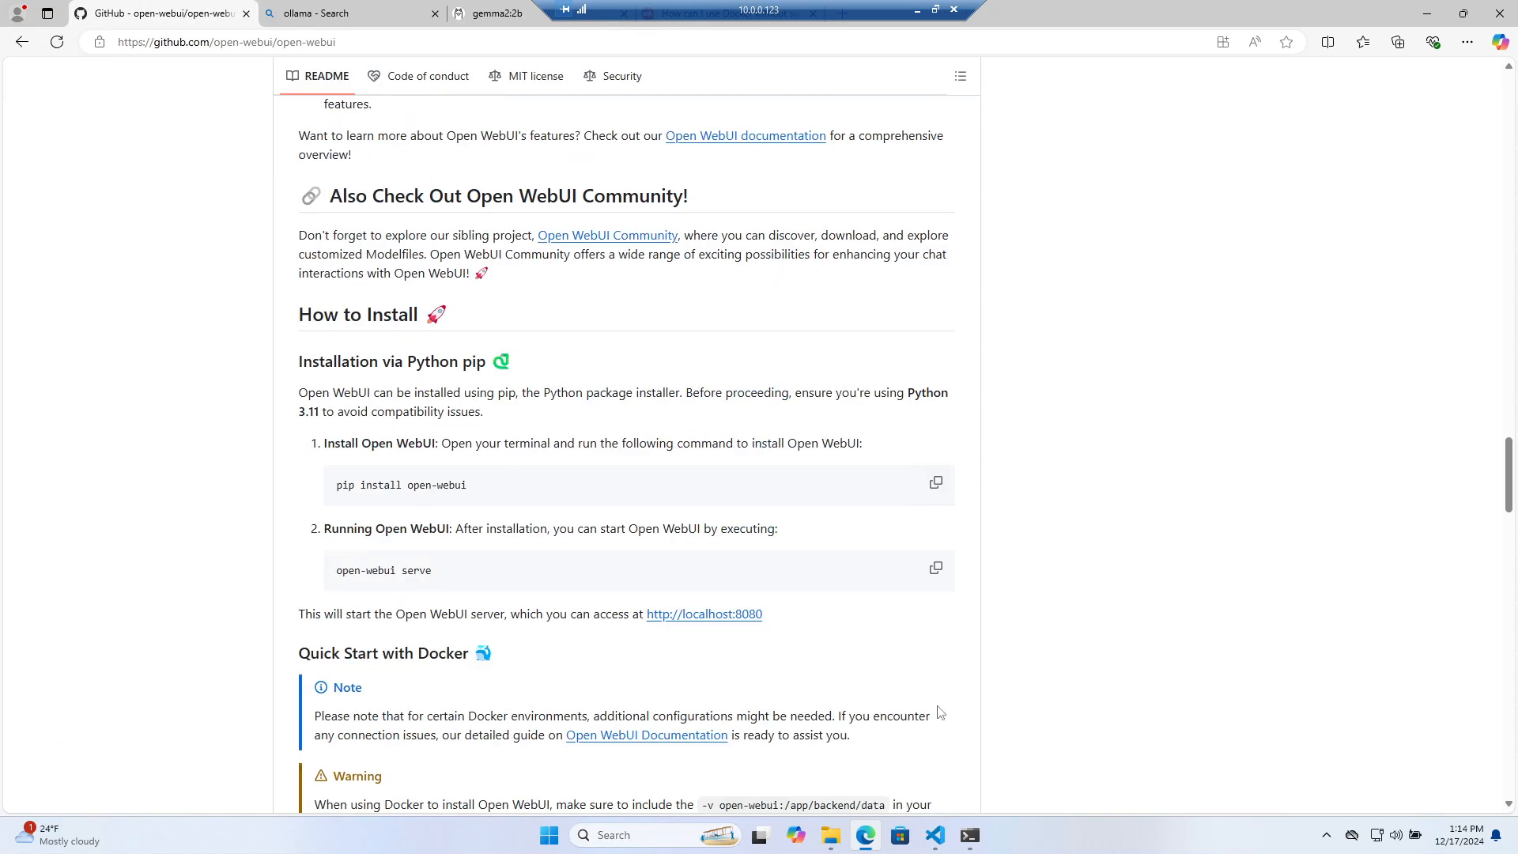
{"action": "left_click", "coordinate": [969, 835]}
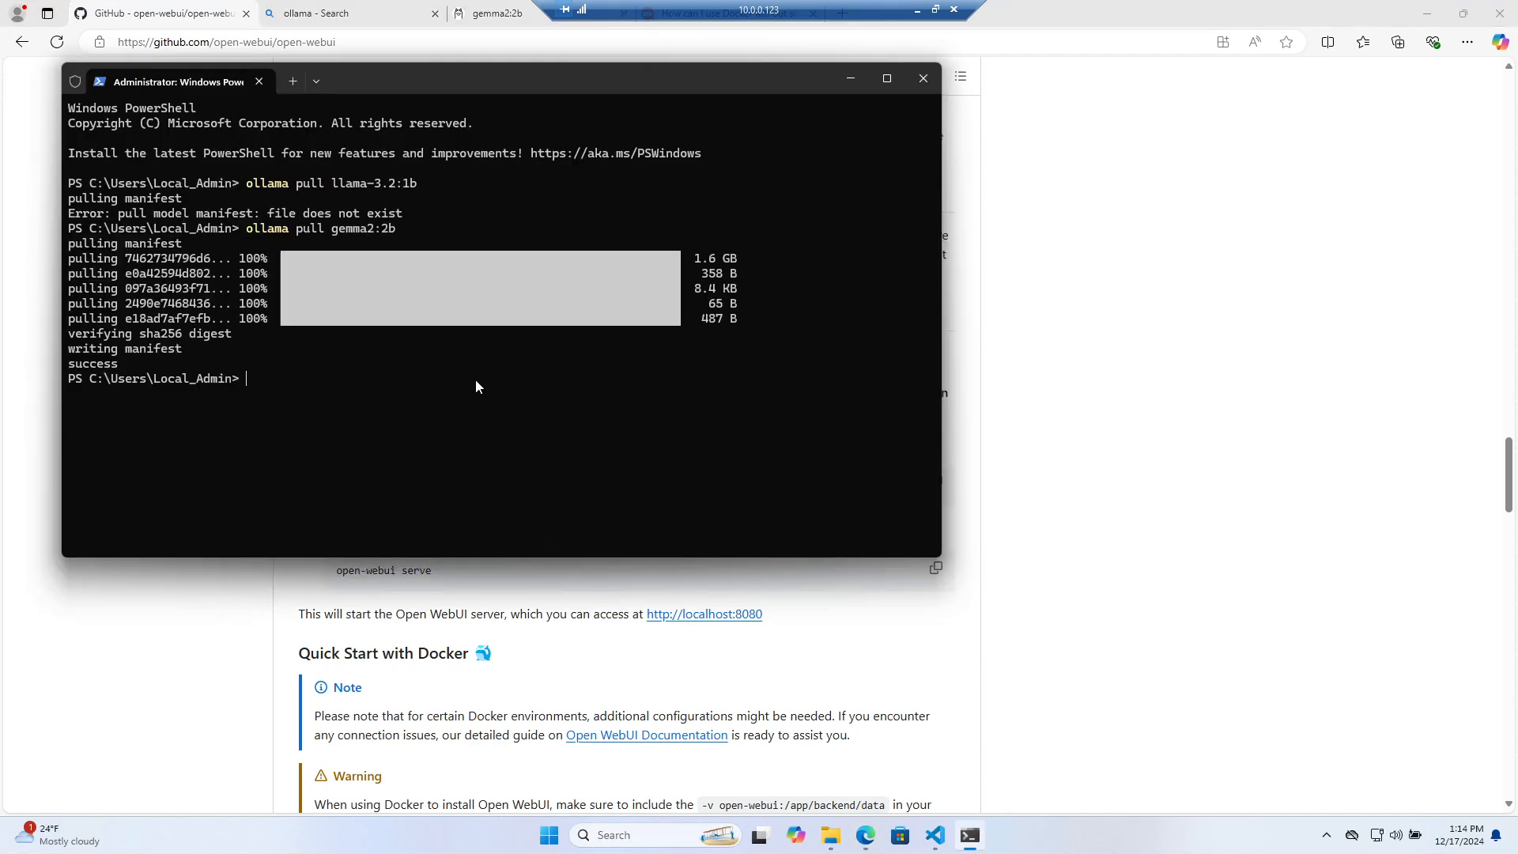
{"action": "left_click", "coordinate": [935, 835]}
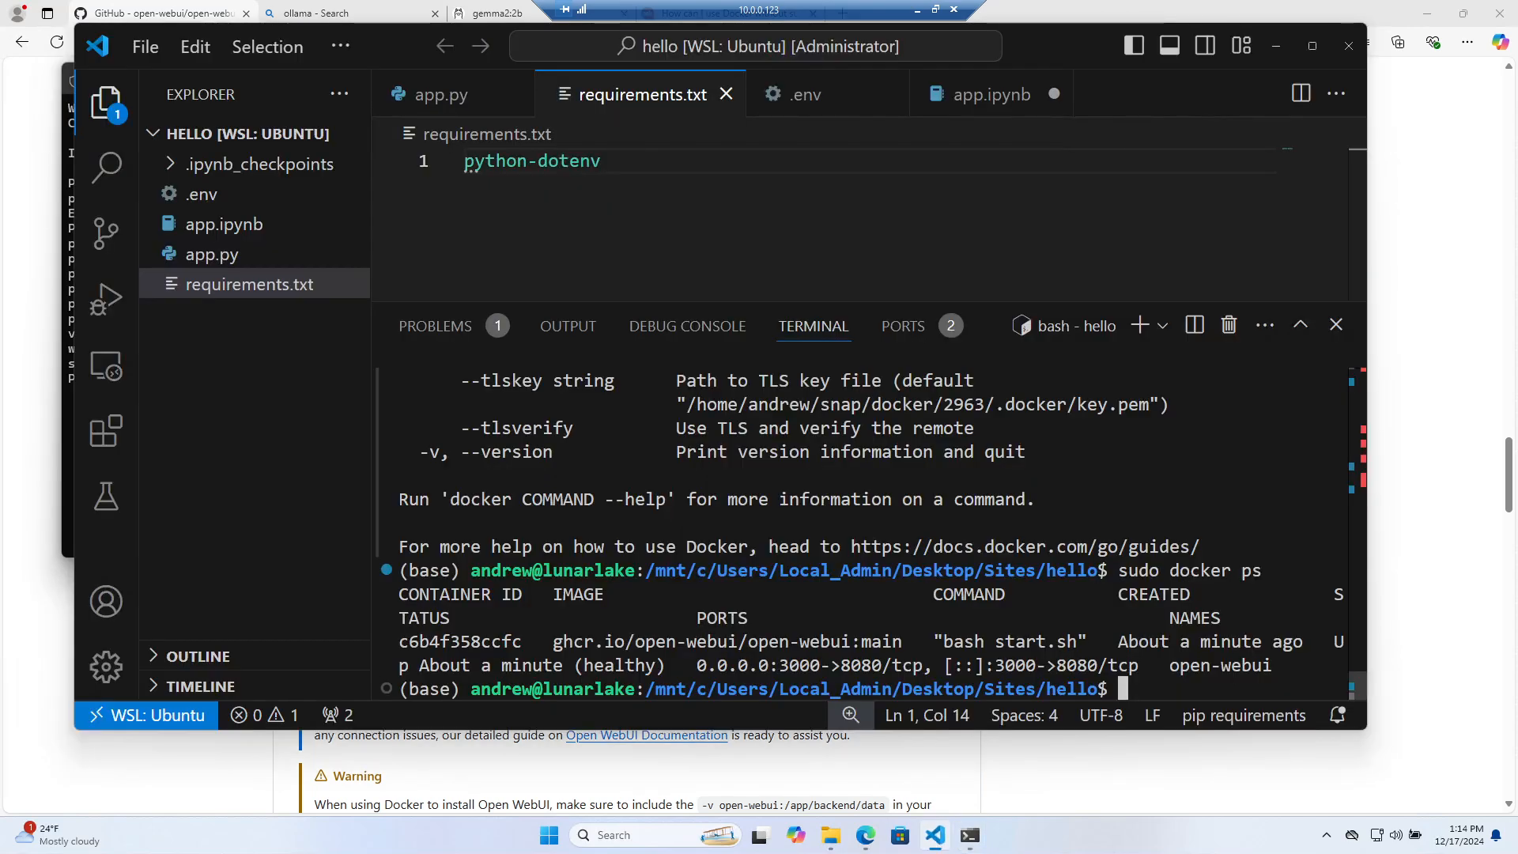
{"action": "type", "text": "olla"}
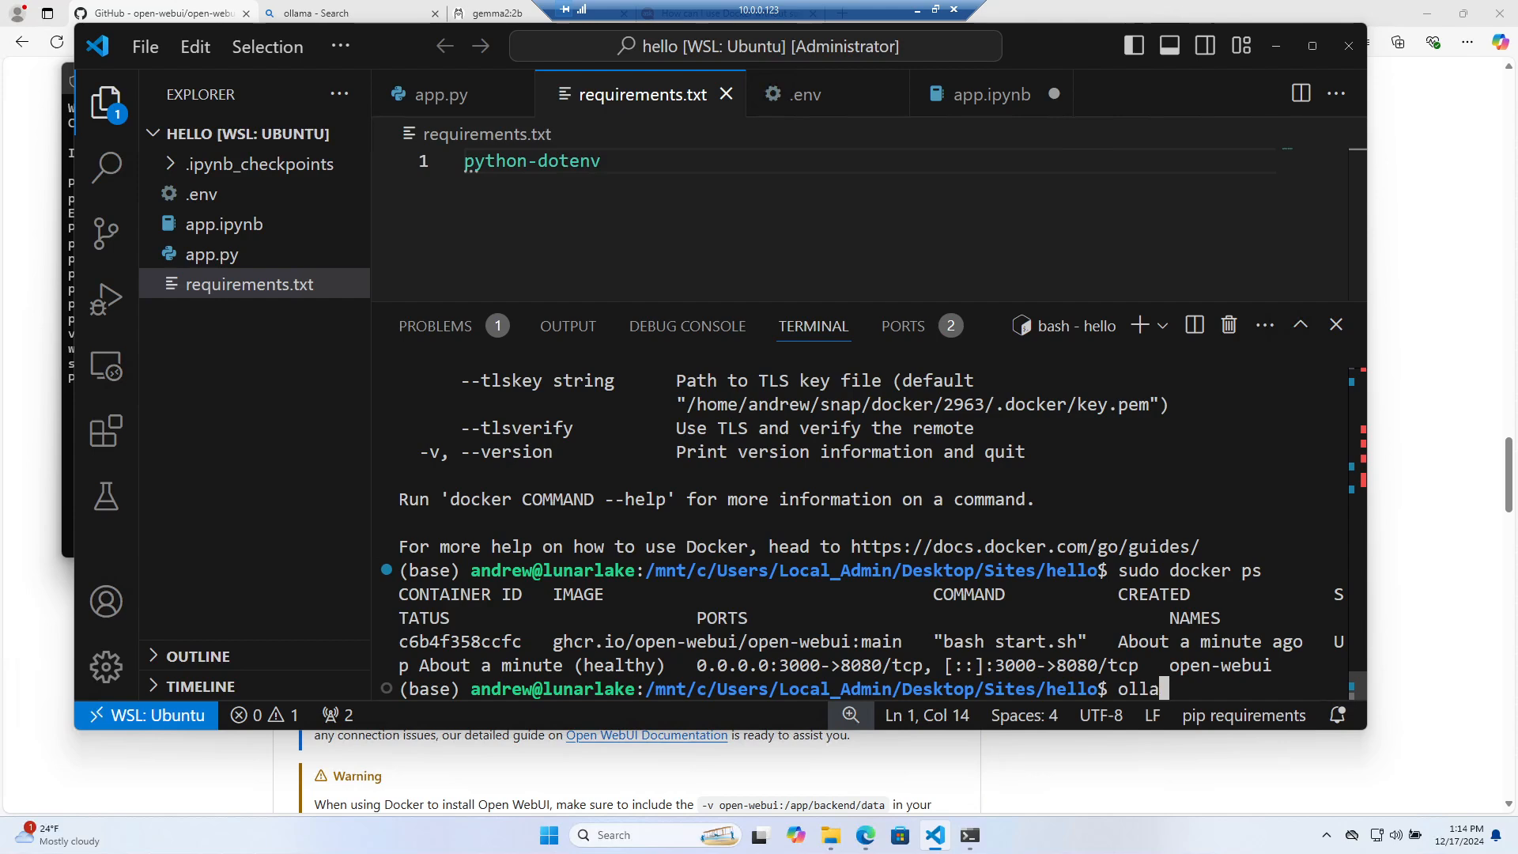
{"action": "type", "text": "ma"}
{"action": "key", "text": "Return"}
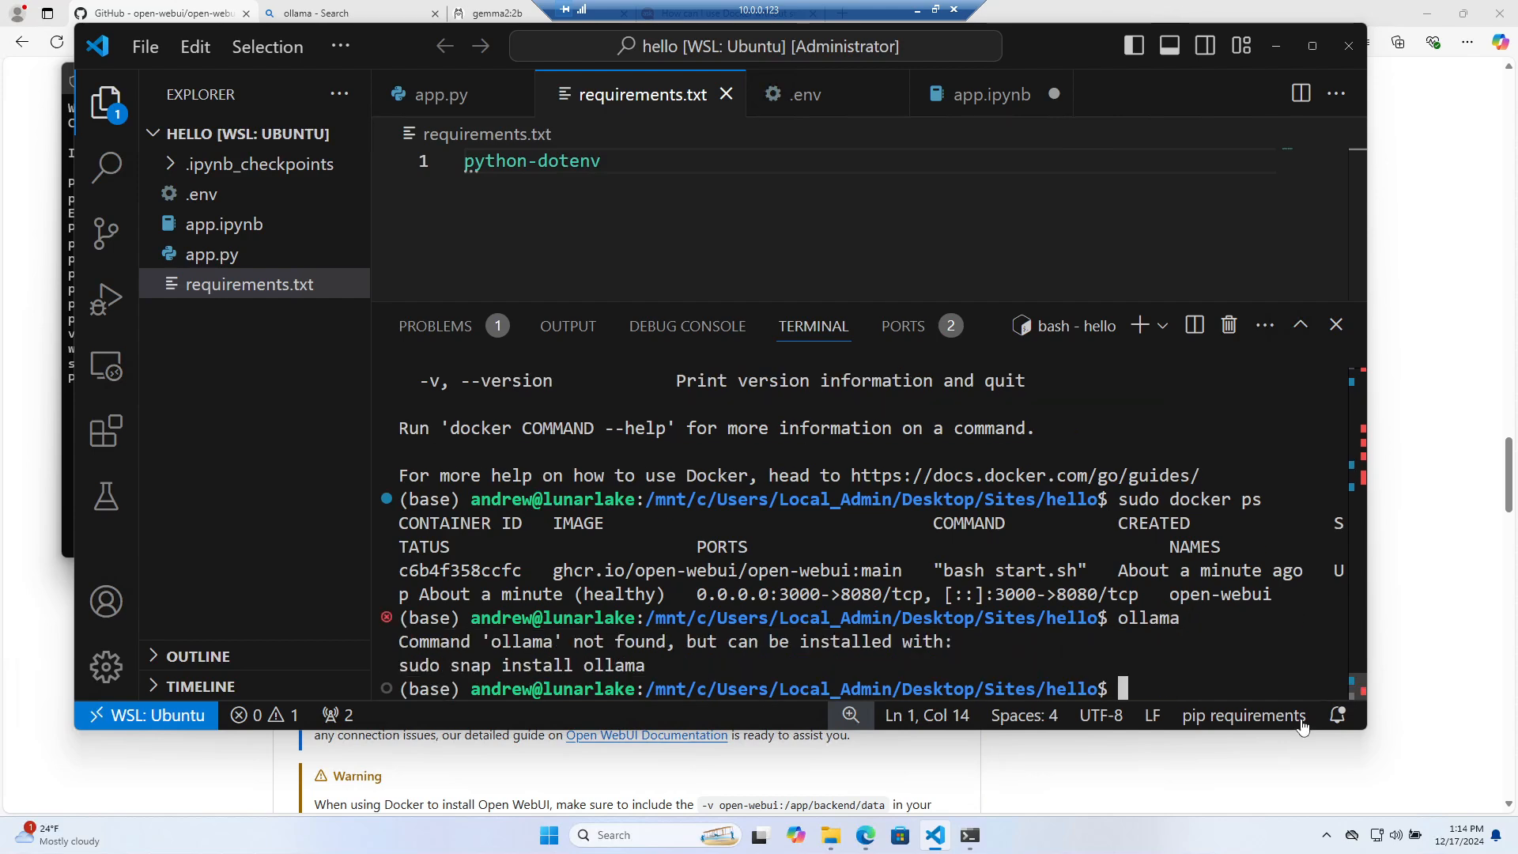
Check the Ollama tray icon's options, then return to PowerShell
{"action": "left_click", "coordinate": [1330, 835]}
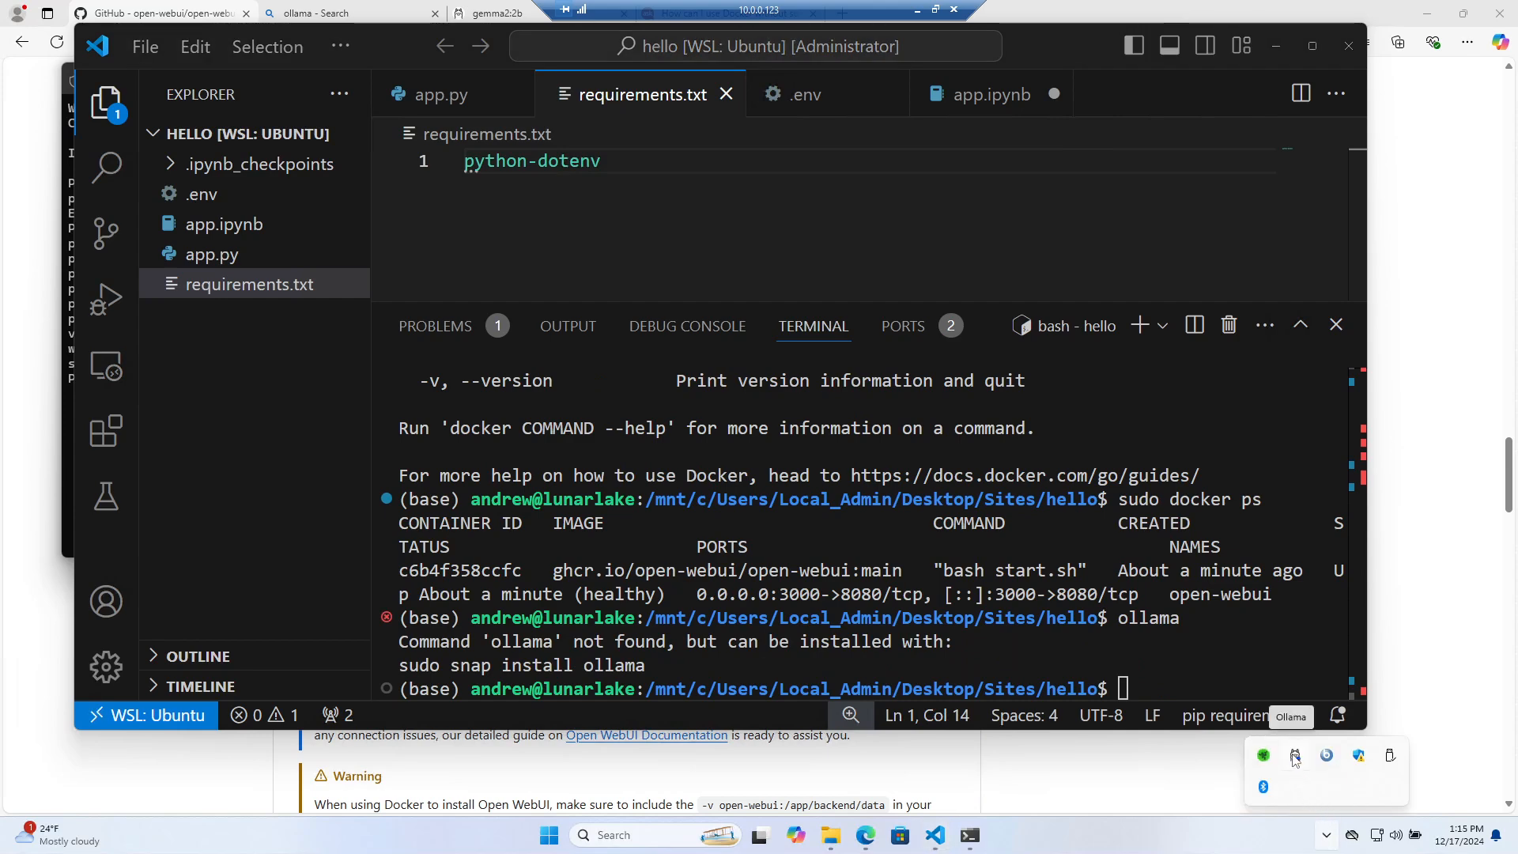
{"action": "right_click", "coordinate": [1295, 757]}
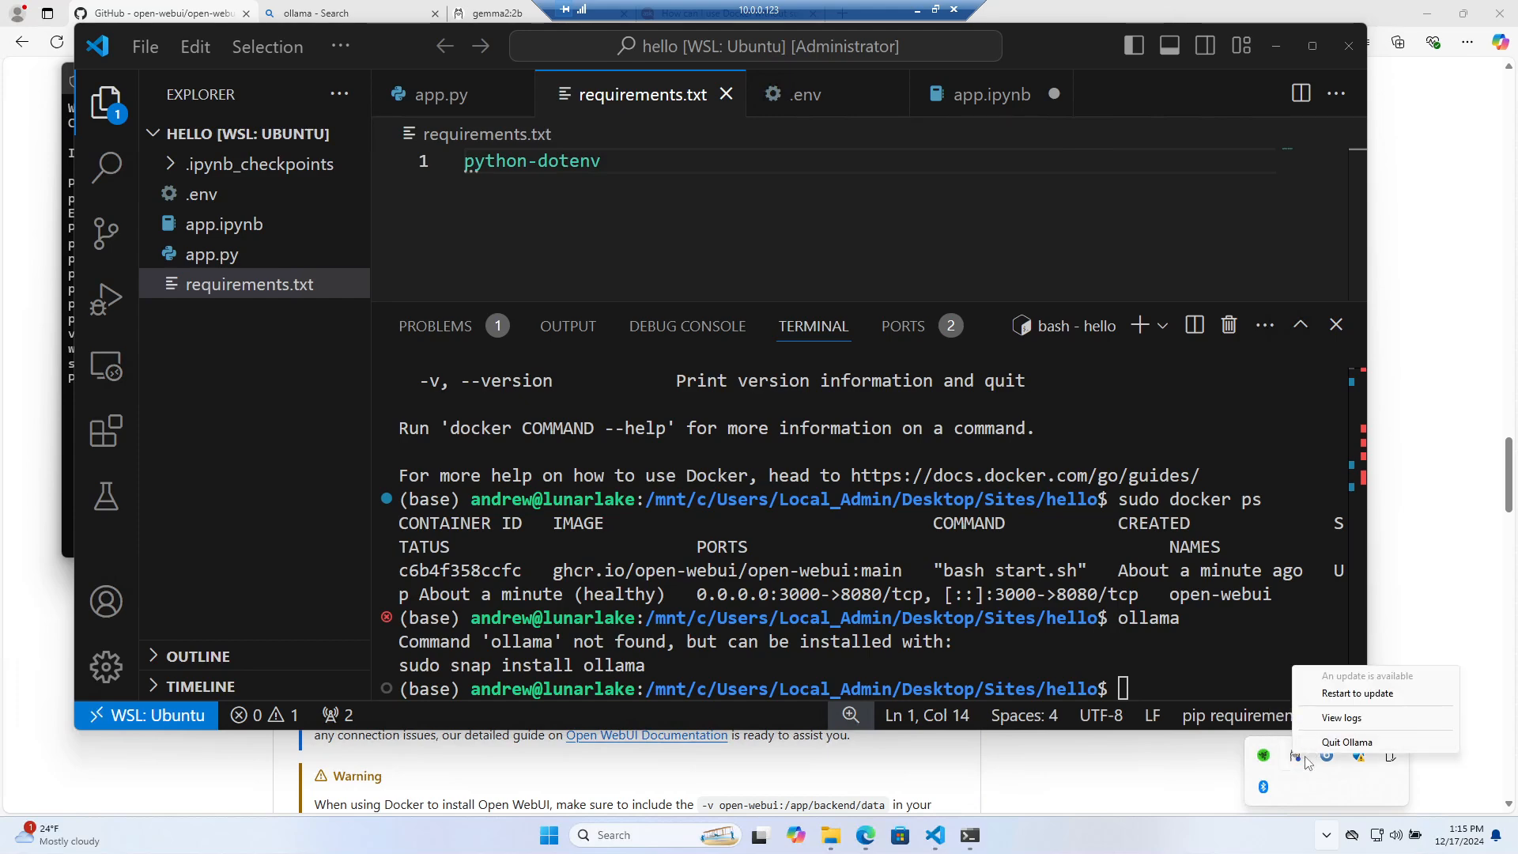
{"action": "left_click", "coordinate": [971, 835]}
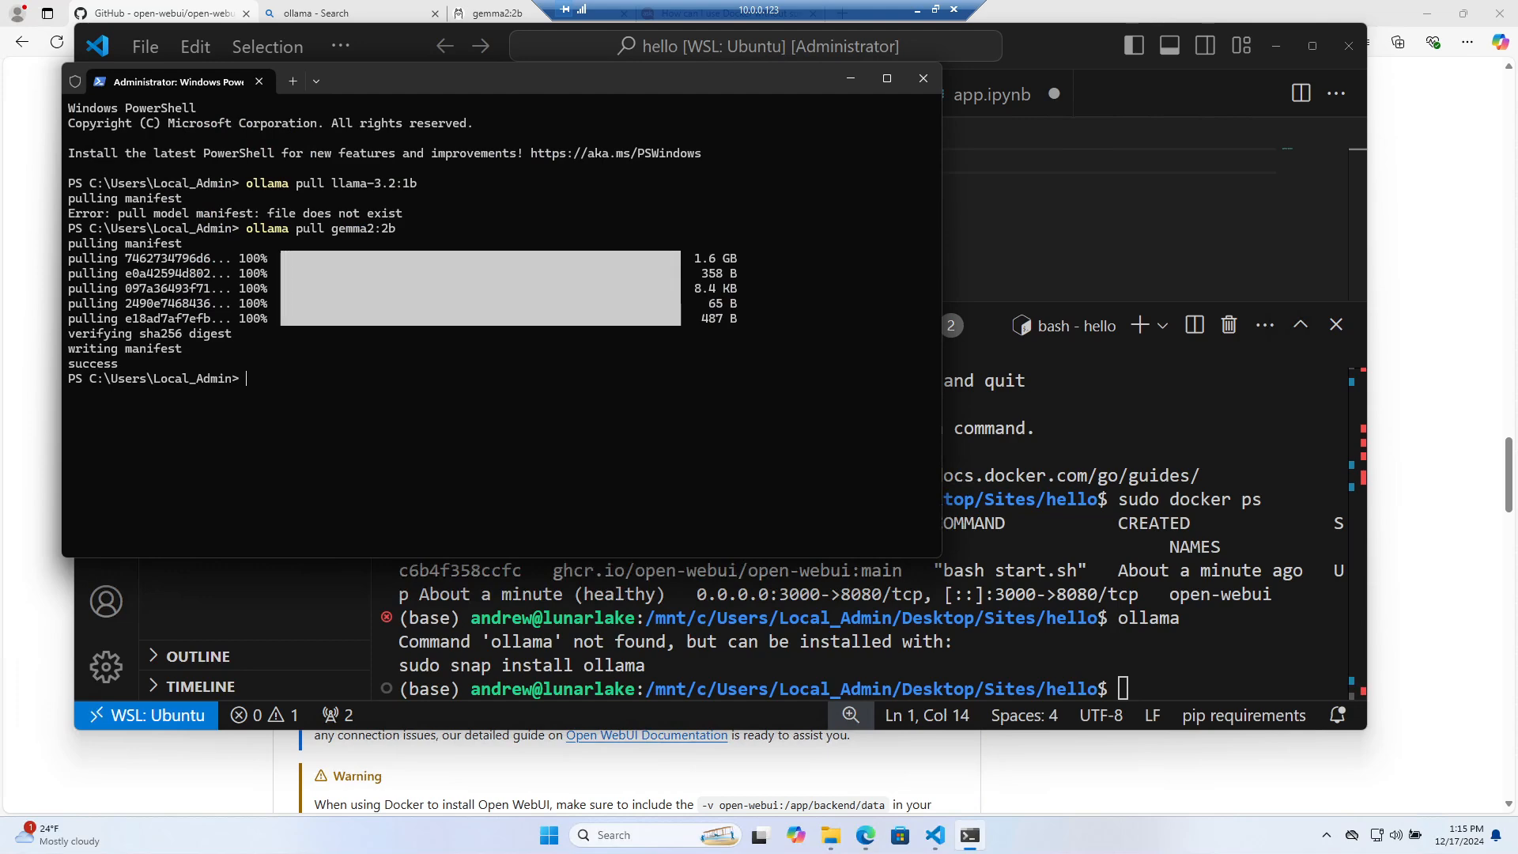
Try 'ollama remove gemma2:2b', then run 'ollama' to list its available commands
{"action": "type", "text": "ollama remove gemma"}
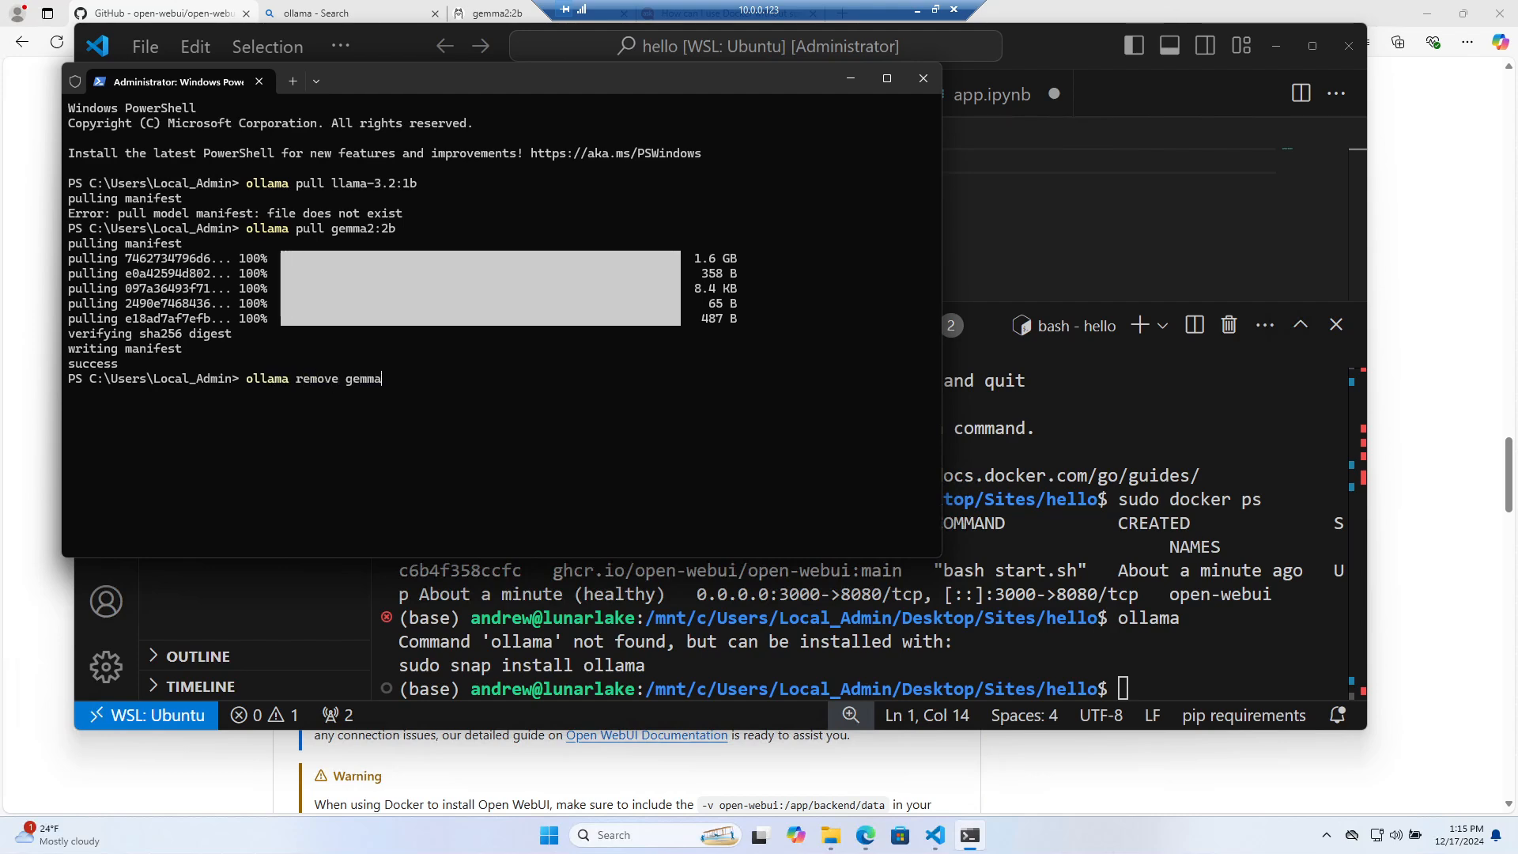
{"action": "type", "text": "2:2b"}
{"action": "key", "text": "Return"}
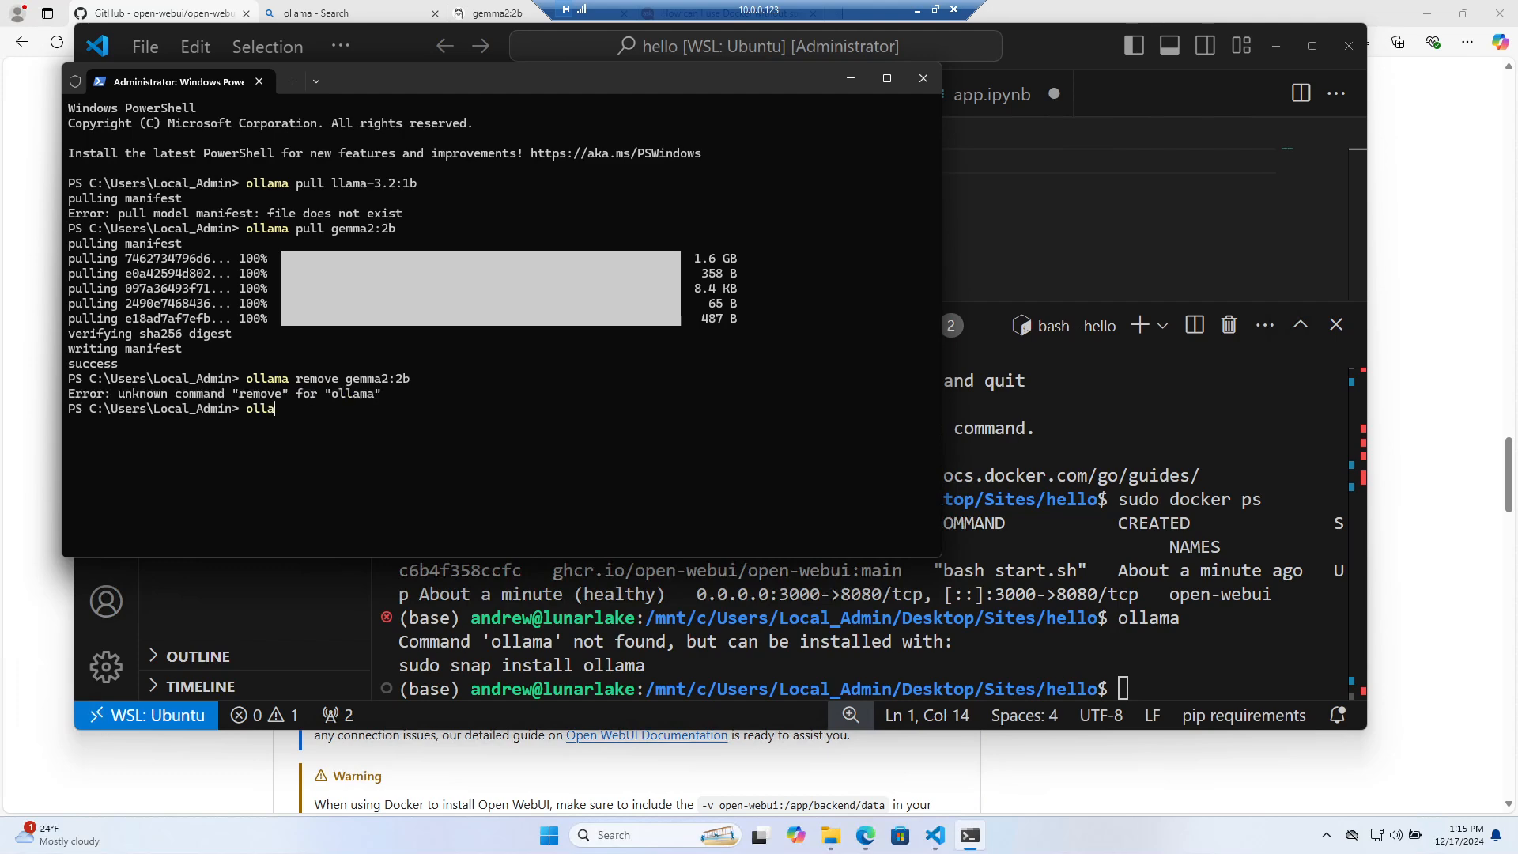
{"action": "type", "text": "ollaam"}
{"action": "key", "text": "BackSpace"}
{"action": "key", "text": "BackSpace"}
{"action": "type", "text": "ma"}
{"action": "key", "text": "Return"}
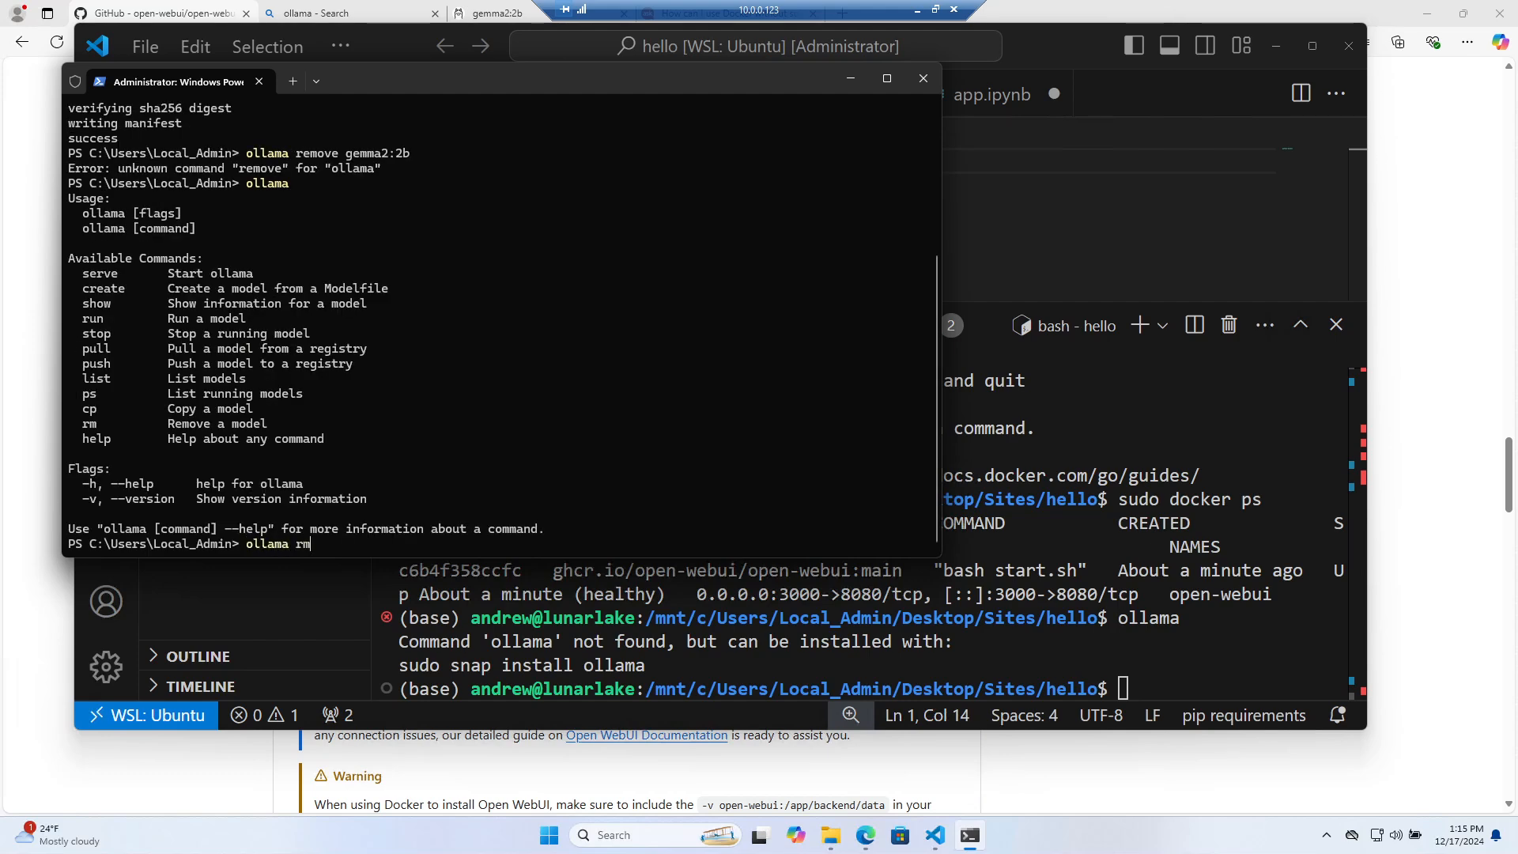
Delete the model with 'ollama rm gemma2:2b' and clear the console with cls
{"action": "type", "text": "ollama rm  gemma3"}
{"action": "key", "text": "BackSpace"}
{"action": "type", "text": "2:2b"}
{"action": "key", "text": "Return"}
{"action": "type", "text": "cls"}
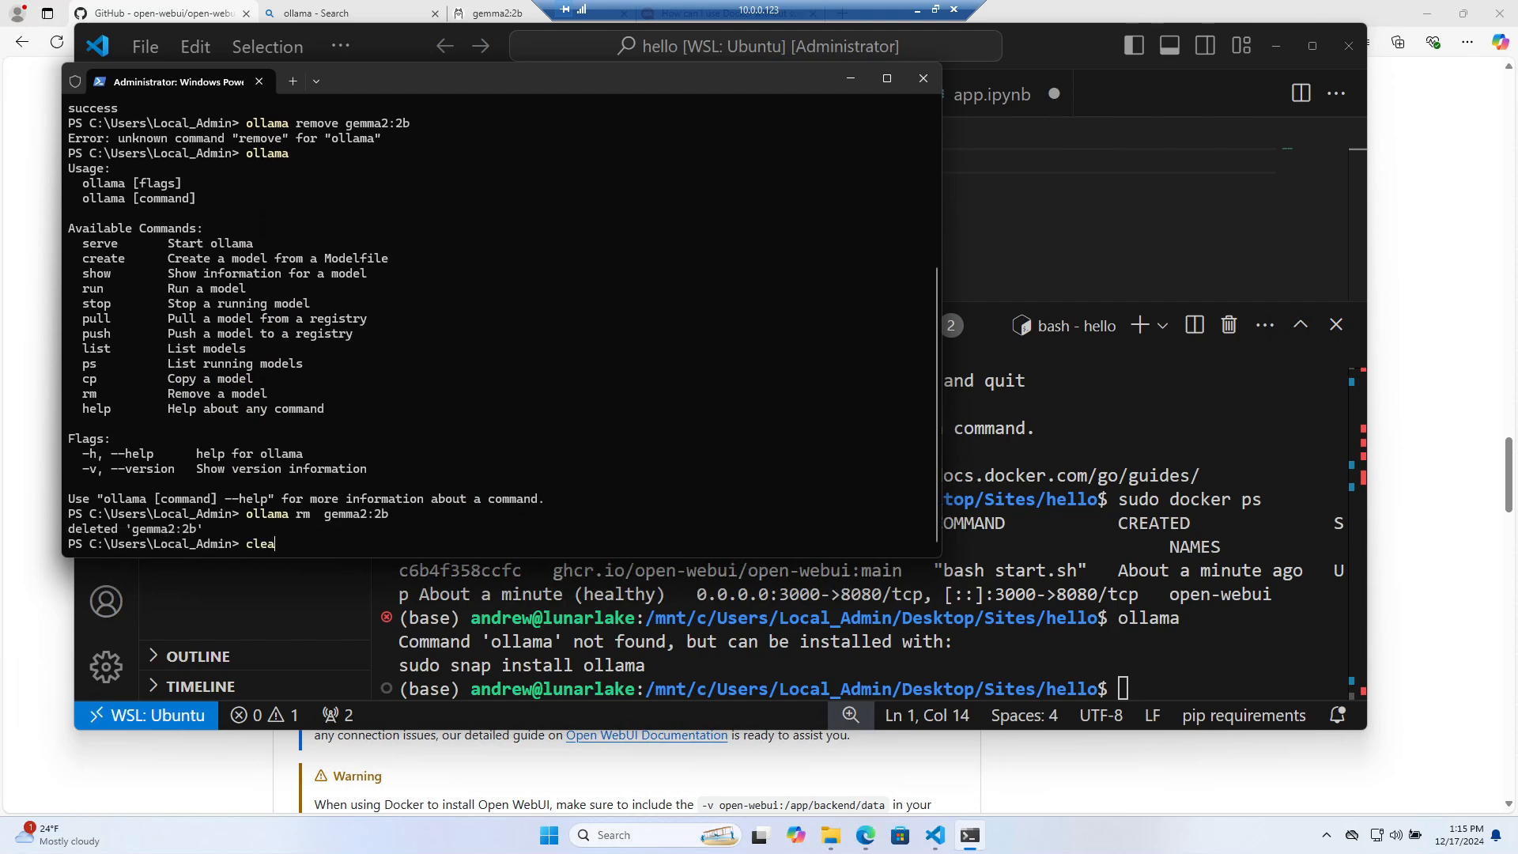
{"action": "key", "text": "Return"}
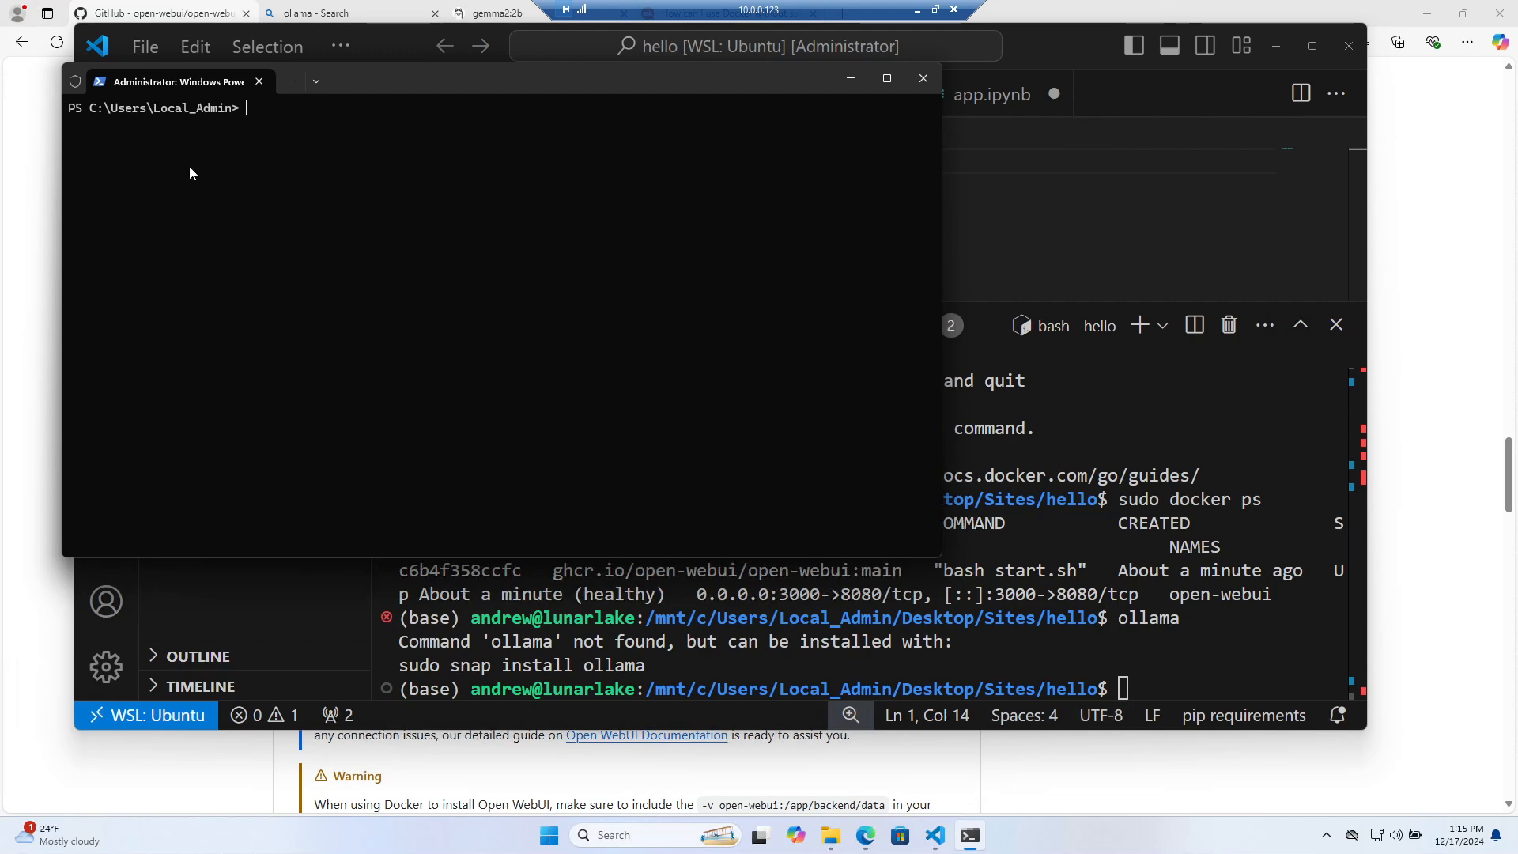
{"action": "key", "text": "alt+Tab"}
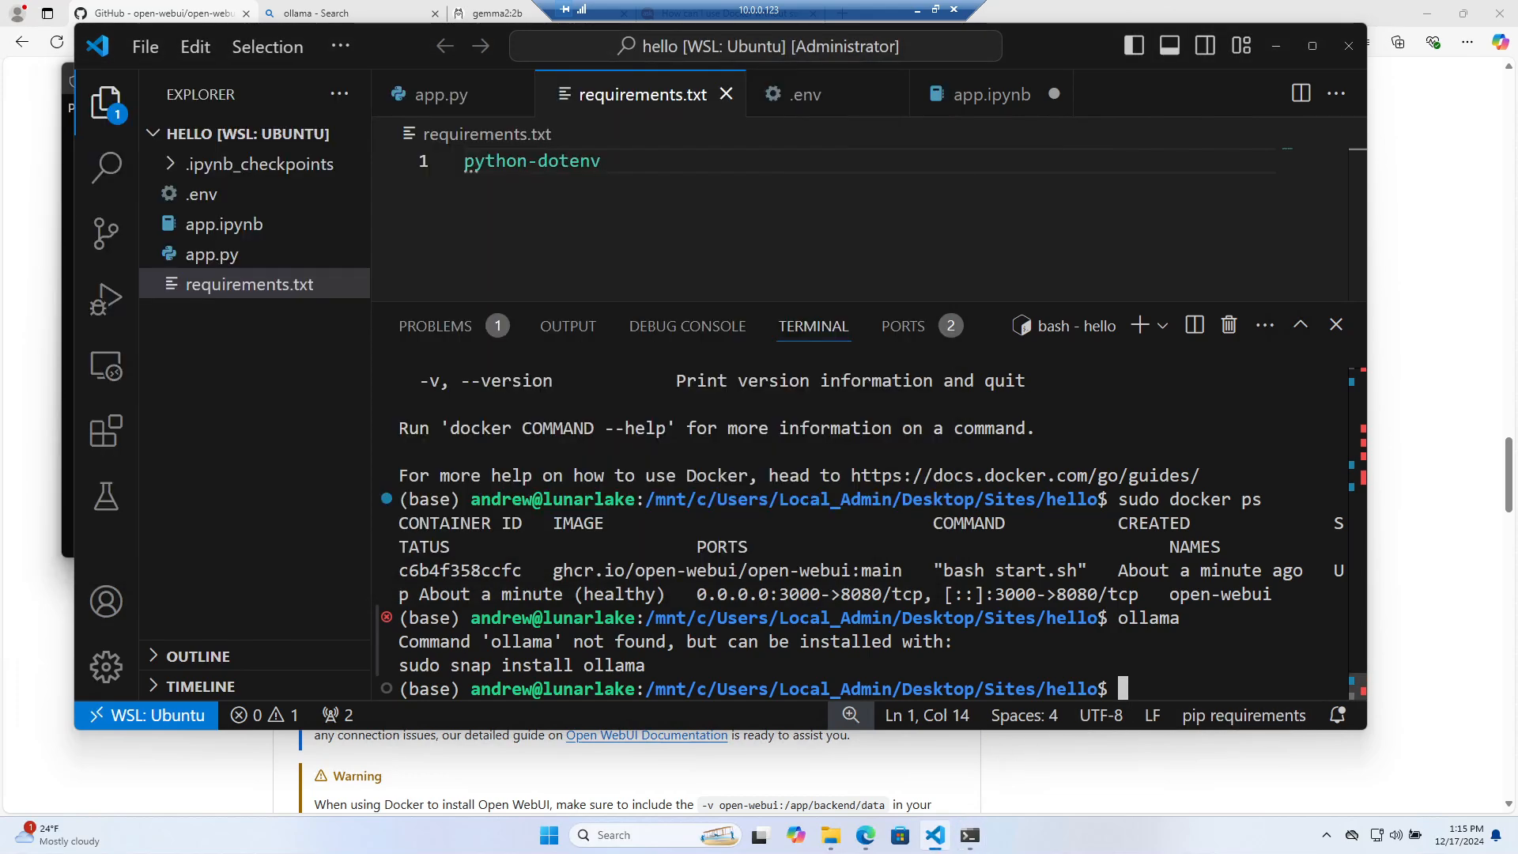
Run 'sudo snap install ollama' in the WSL terminal, installing ollama 0.3.13
{"action": "type", "text": "olla"}
{"action": "key", "text": "BackSpace"}
{"action": "key", "text": "BackSpace"}
{"action": "key", "text": "BackSpace"}
{"action": "key", "text": "BackSpace"}
{"action": "type", "text": "sudo nap i"}
{"action": "key", "text": "BackSpace"}
{"action": "key", "text": "BackSpace"}
{"action": "key", "text": "BackSpace"}
{"action": "key", "text": "BackSpace"}
{"action": "key", "text": "BackSpace"}
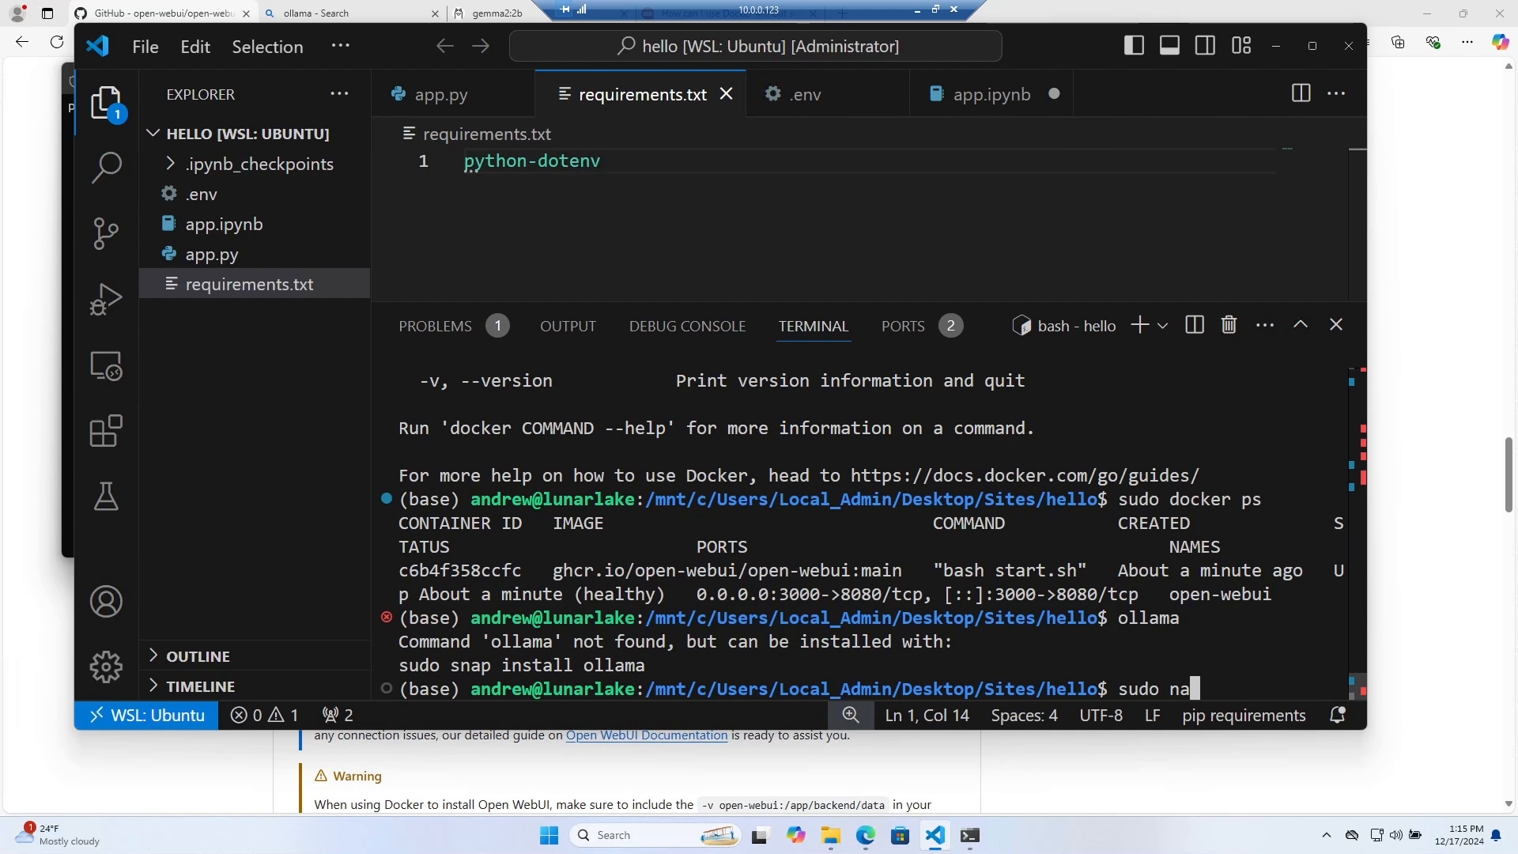
{"action": "type", "text": "sna instal"}
{"action": "key", "text": "BackSpace"}
{"action": "key", "text": "BackSpace"}
{"action": "key", "text": "BackSpace"}
{"action": "key", "text": "BackSpace"}
{"action": "key", "text": "BackSpace"}
{"action": "key", "text": "BackSpace"}
{"action": "key", "text": "BackSpace"}
{"action": "type", "text": "p install ollama"}
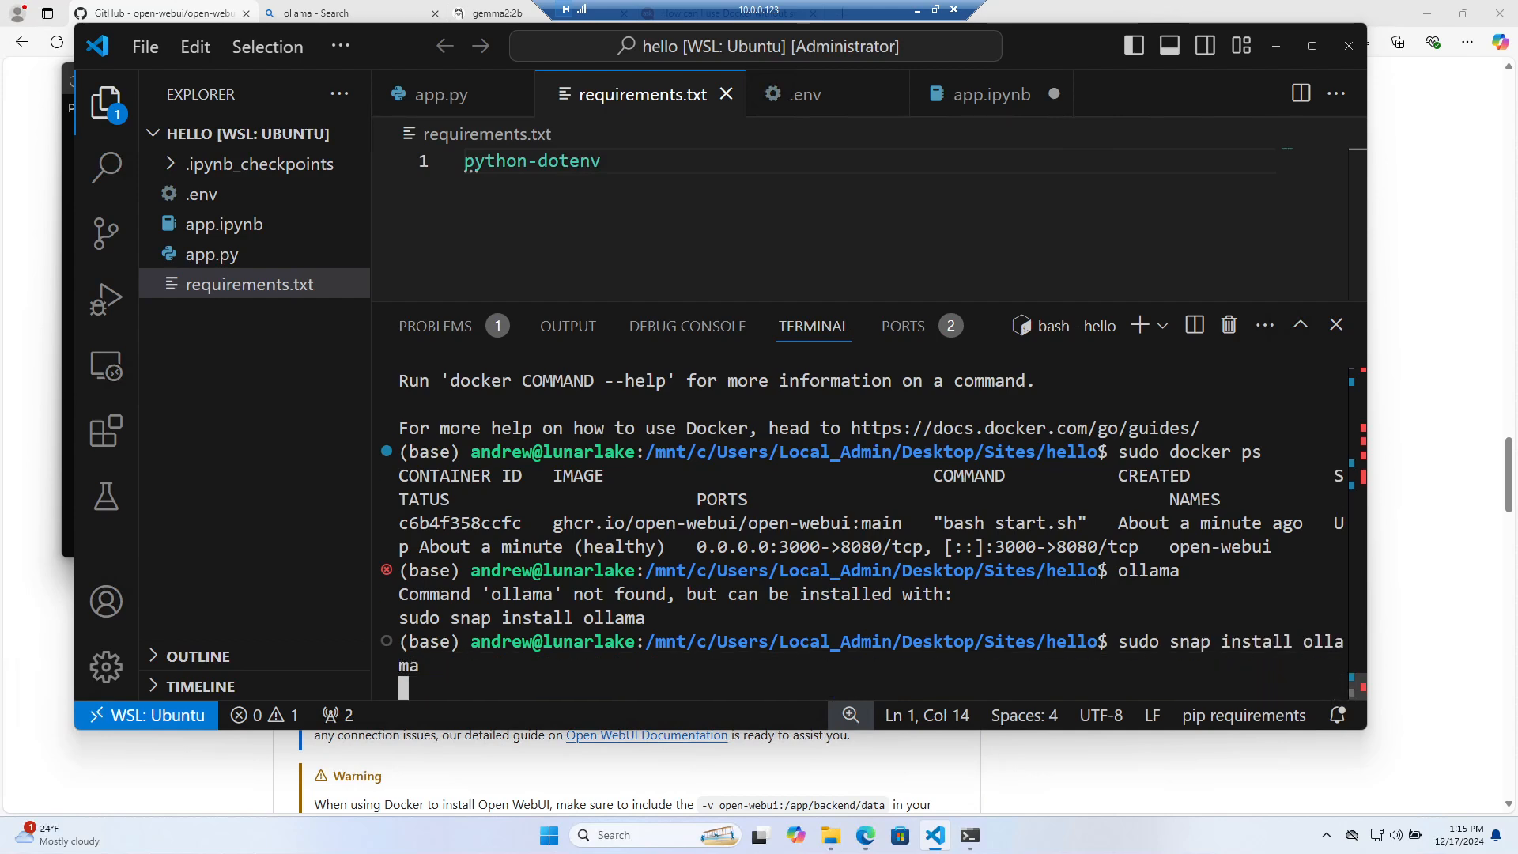
{"action": "key", "text": "Return"}
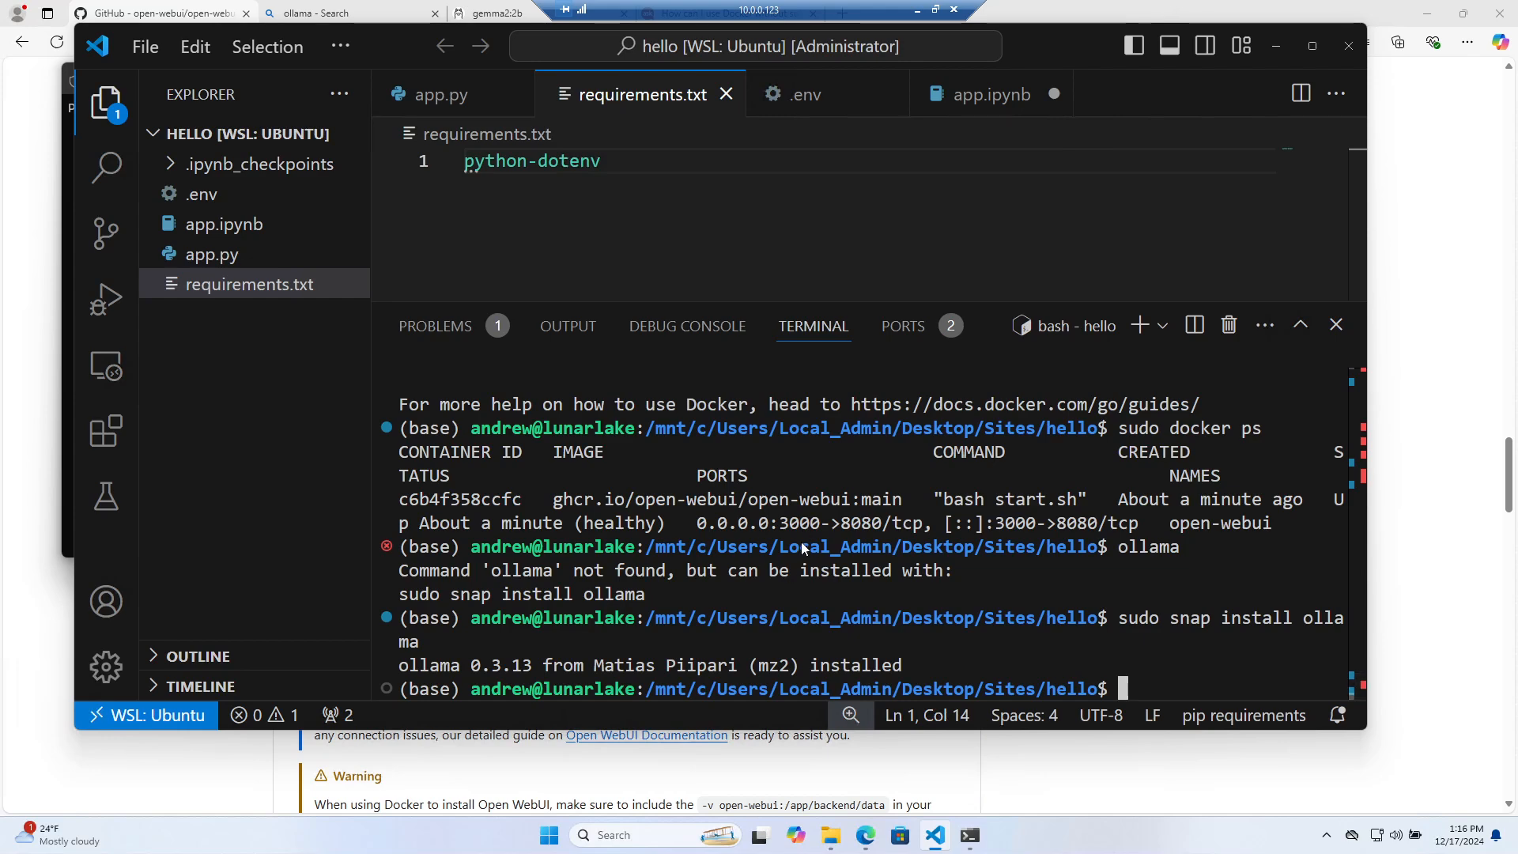
{"action": "left_click", "coordinate": [1421, 376]}
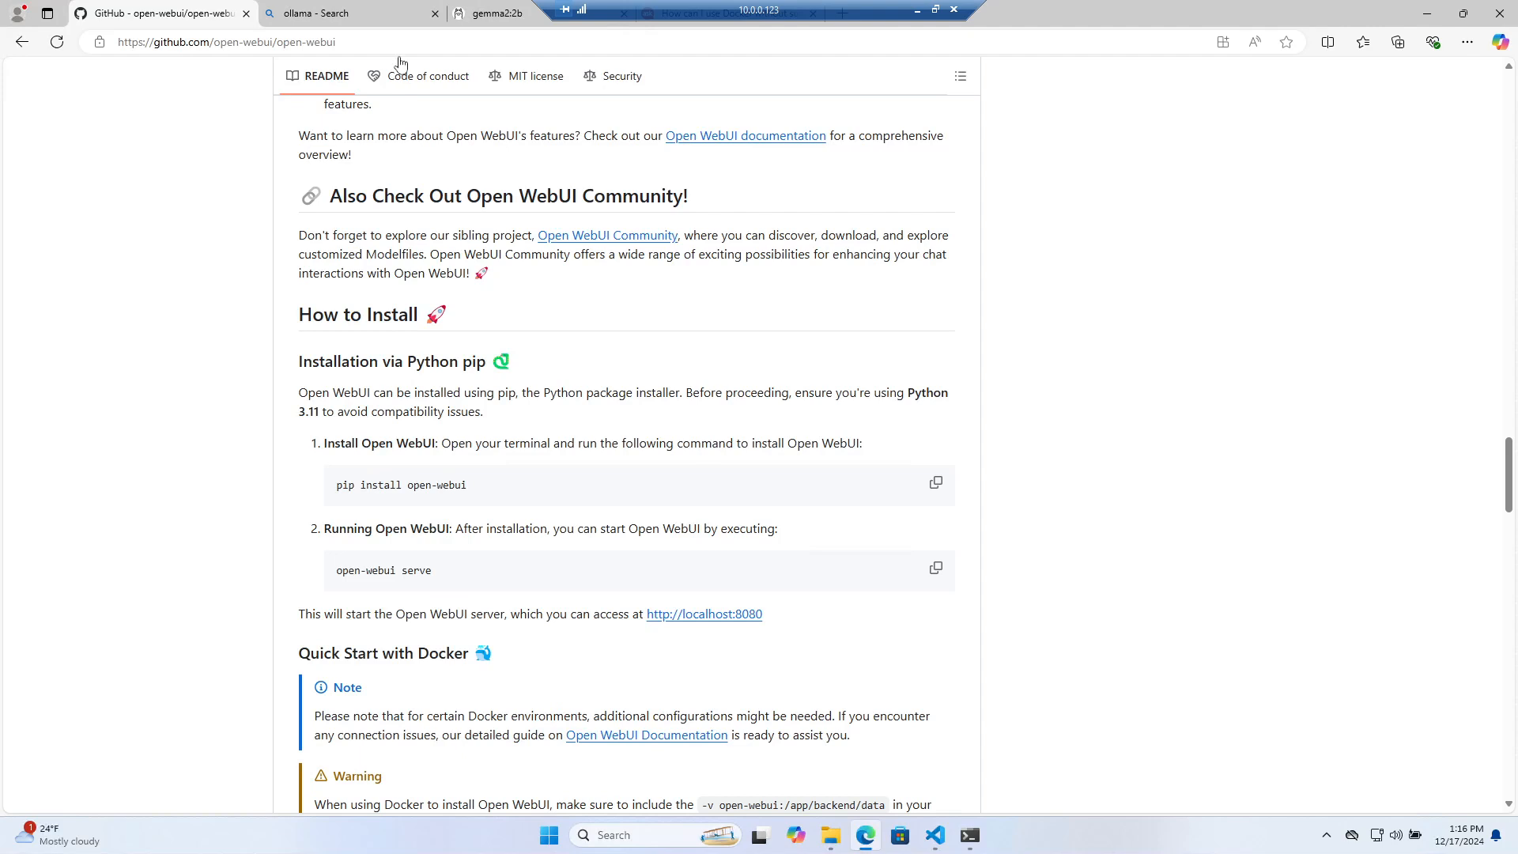
Copy 'gemma2:2b' from the Ollama model page and run 'ollama pull gemma2:2b' in the VS Code terminal
{"action": "left_click", "coordinate": [496, 13]}
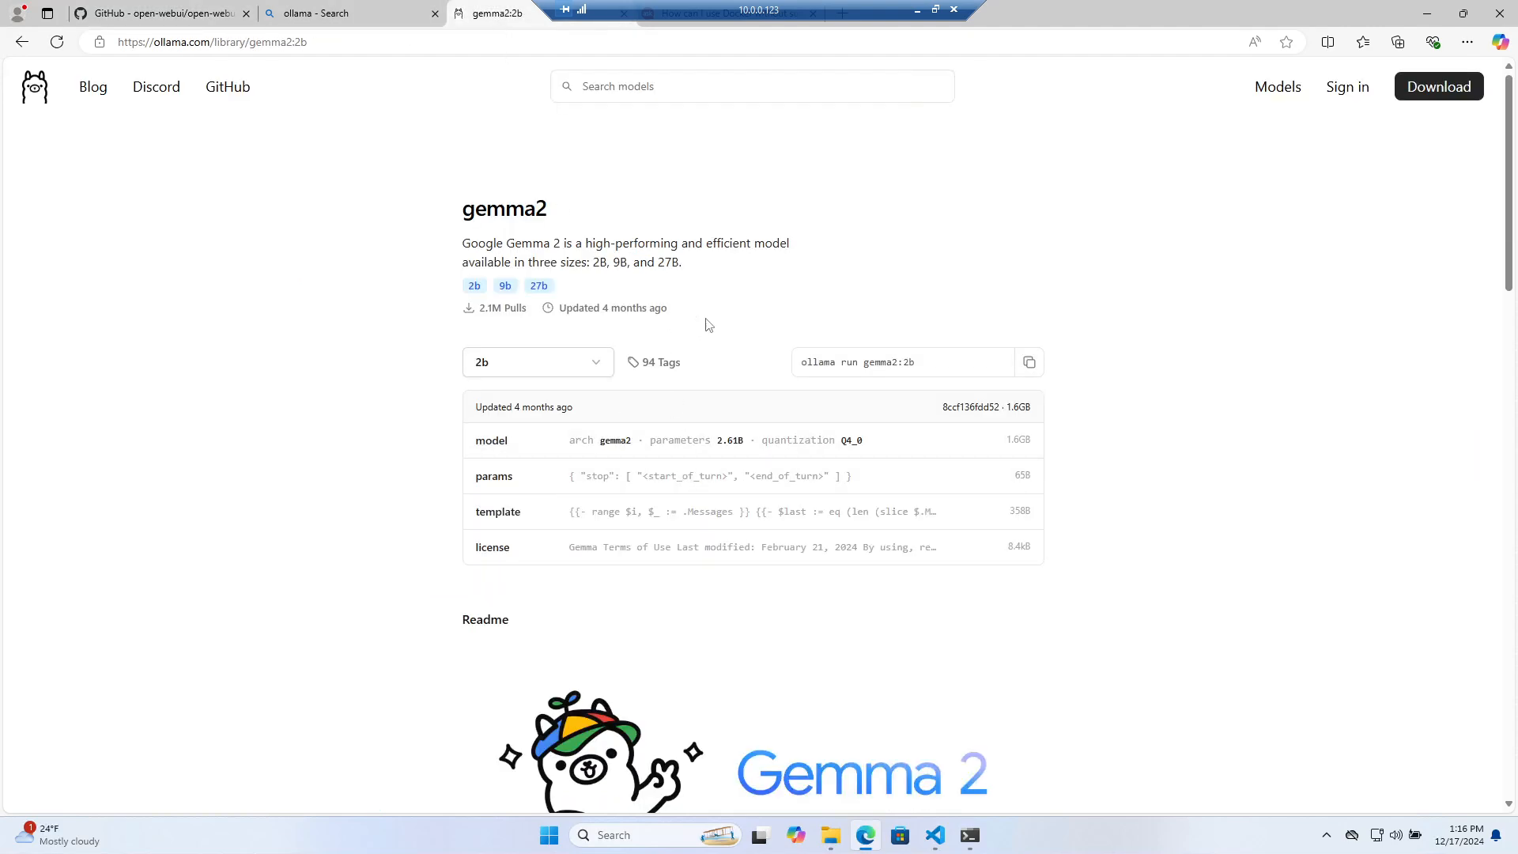
{"action": "left_click_drag", "start_coordinate": [915, 362], "coordinate": [858, 362]}
{"action": "key", "text": "ctrl+c"}
{"action": "left_click", "coordinate": [969, 835]}
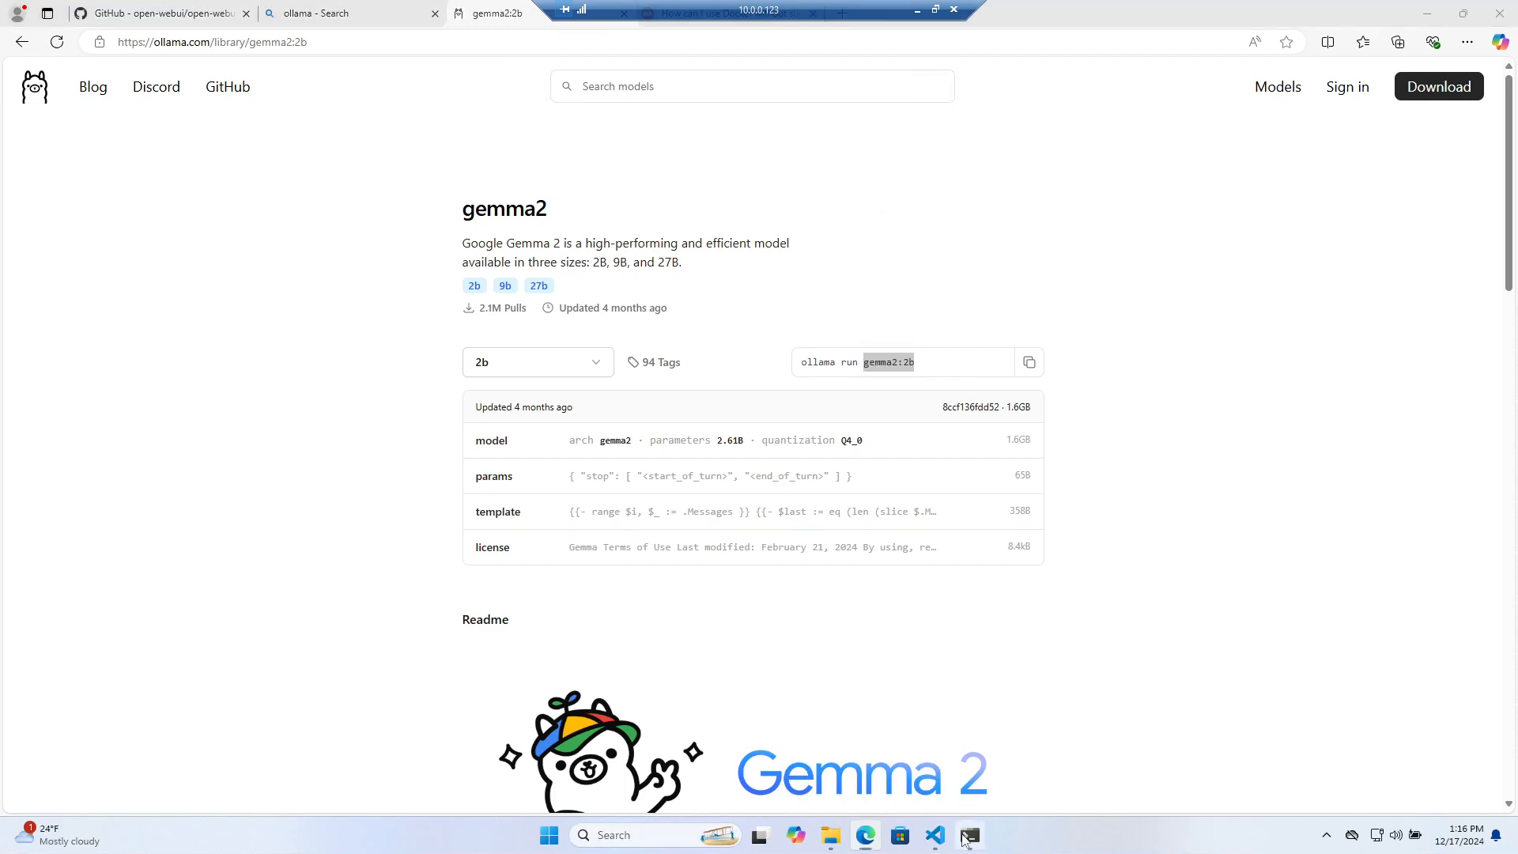
{"action": "left_click", "coordinate": [936, 835]}
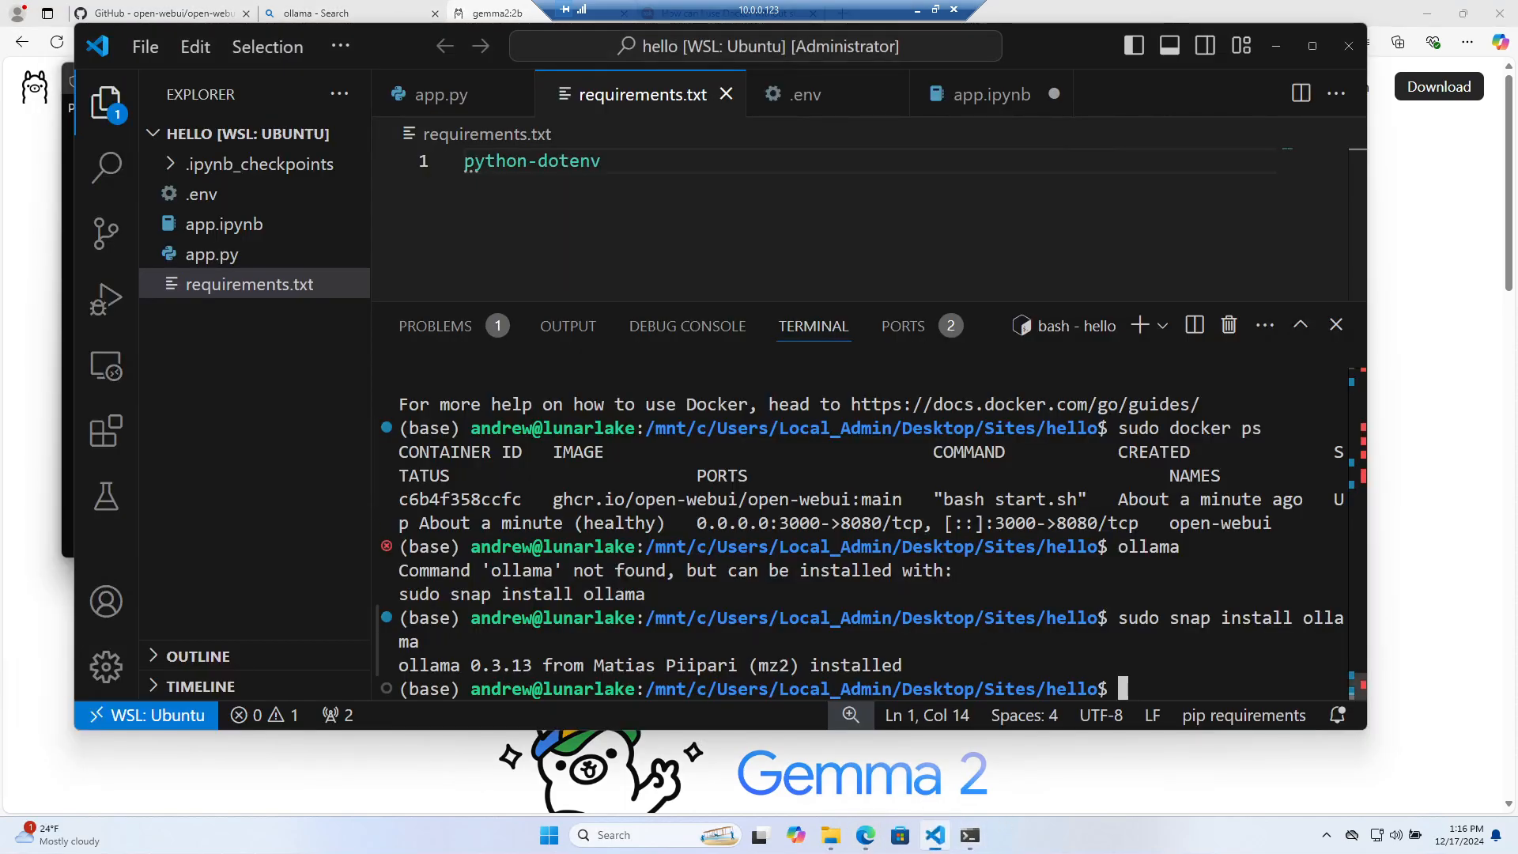
{"action": "type", "text": "ollama pull"}
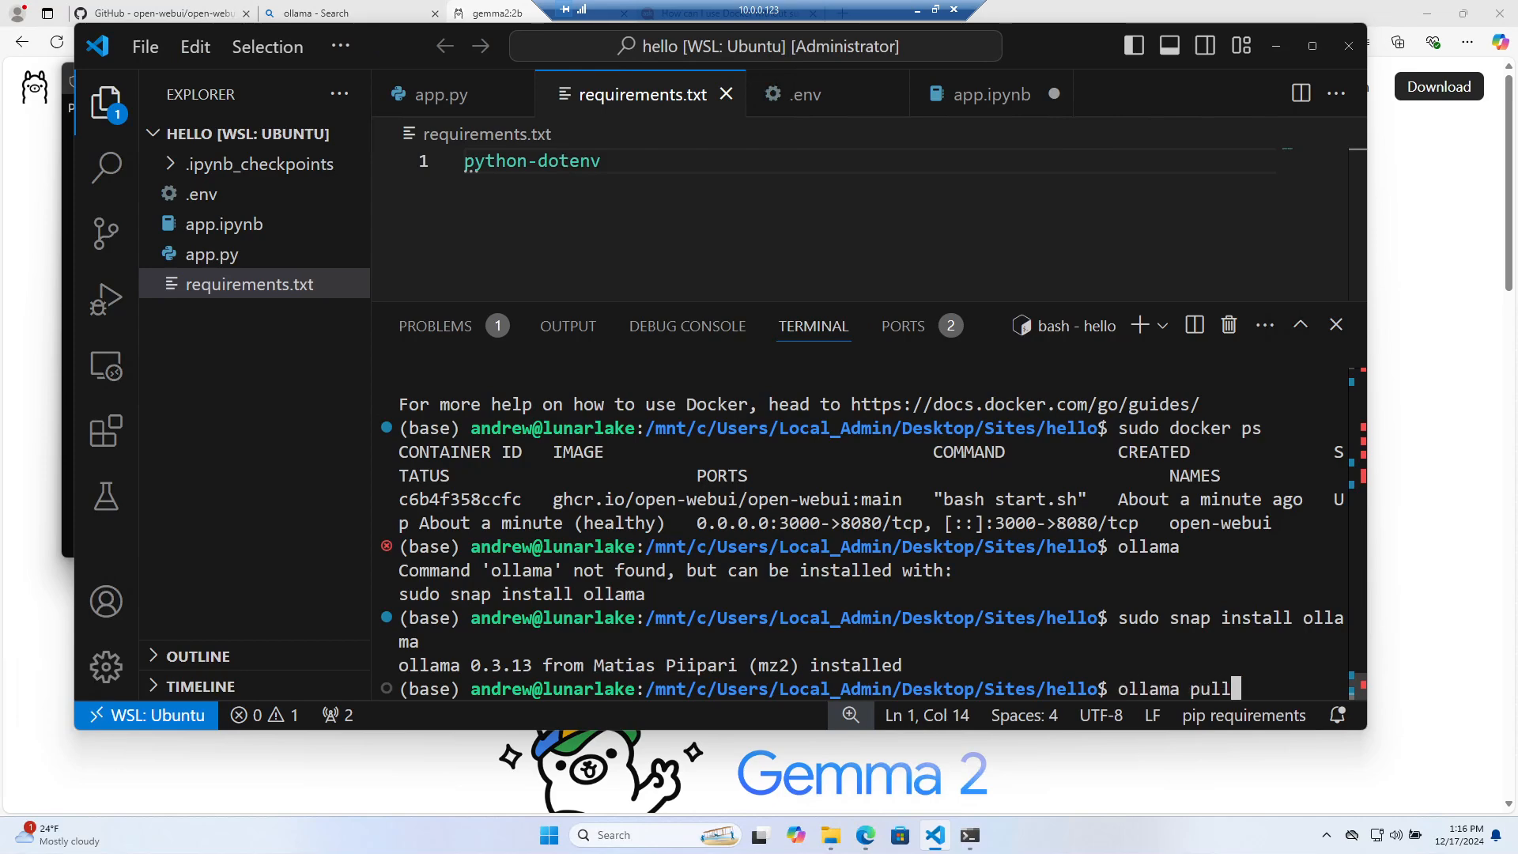
{"action": "key", "text": "ctrl+v"}
{"action": "key", "text": "Return"}
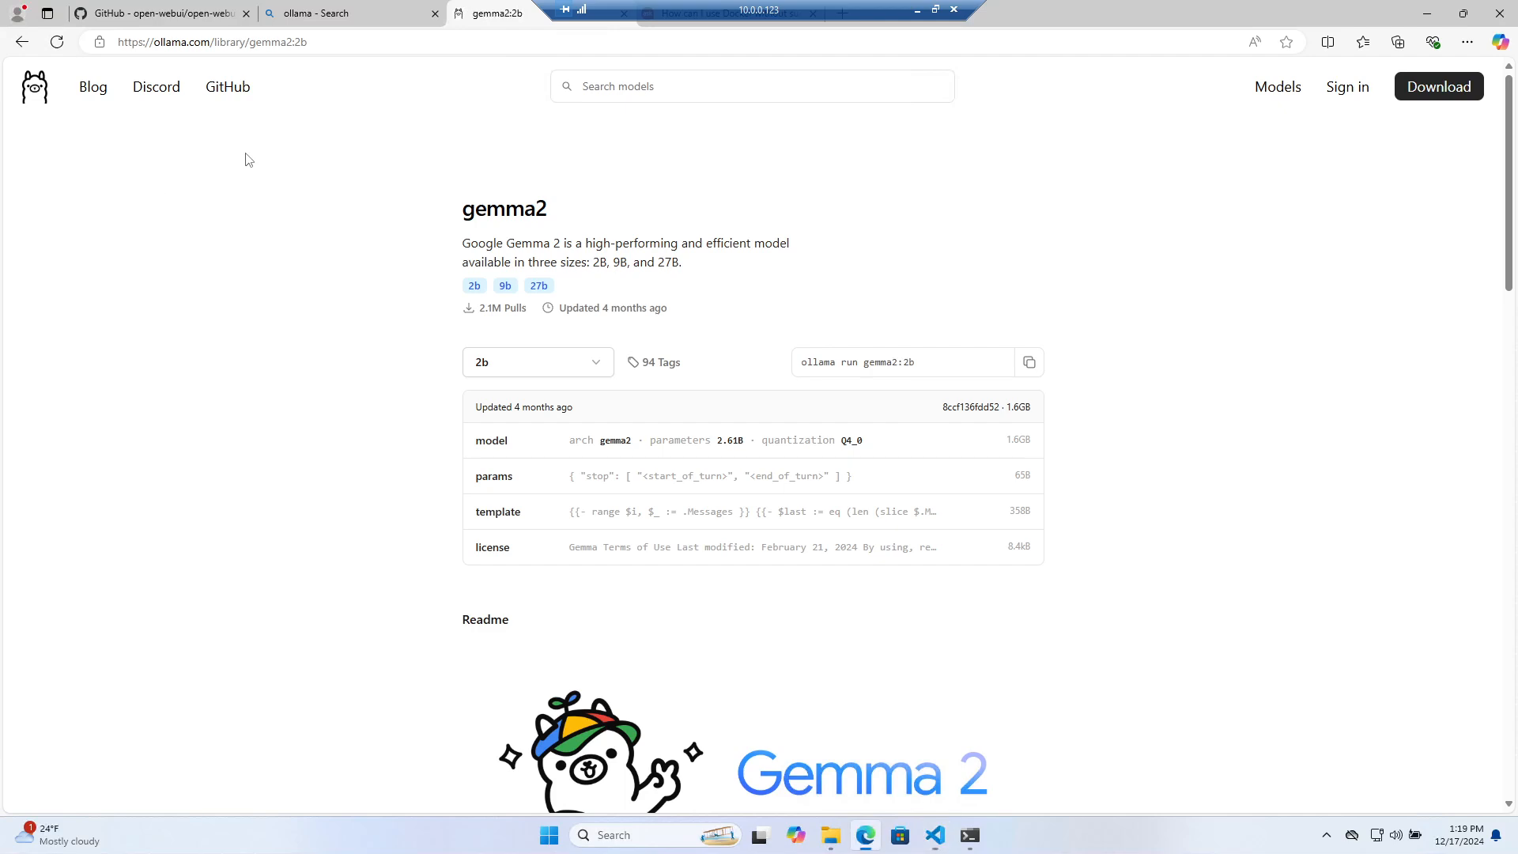
{"action": "left_click", "coordinate": [41, 234]}
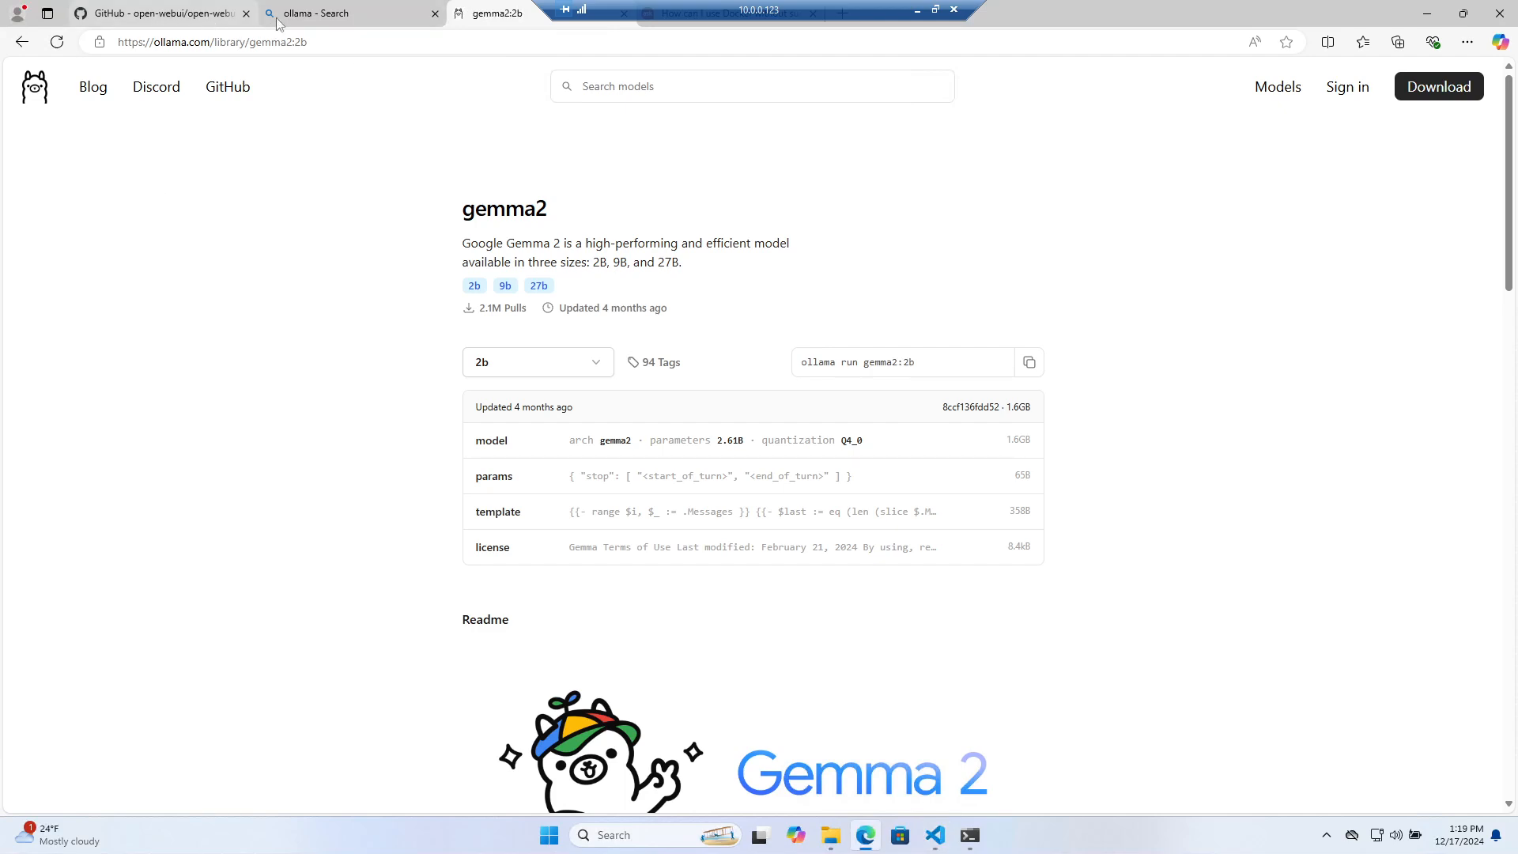
Load Open WebUI at localhost:3000 in the browser
{"action": "left_click", "coordinate": [309, 37]}
{"action": "type", "text": "localhost:8888/lab/tree/app.ipynb"}
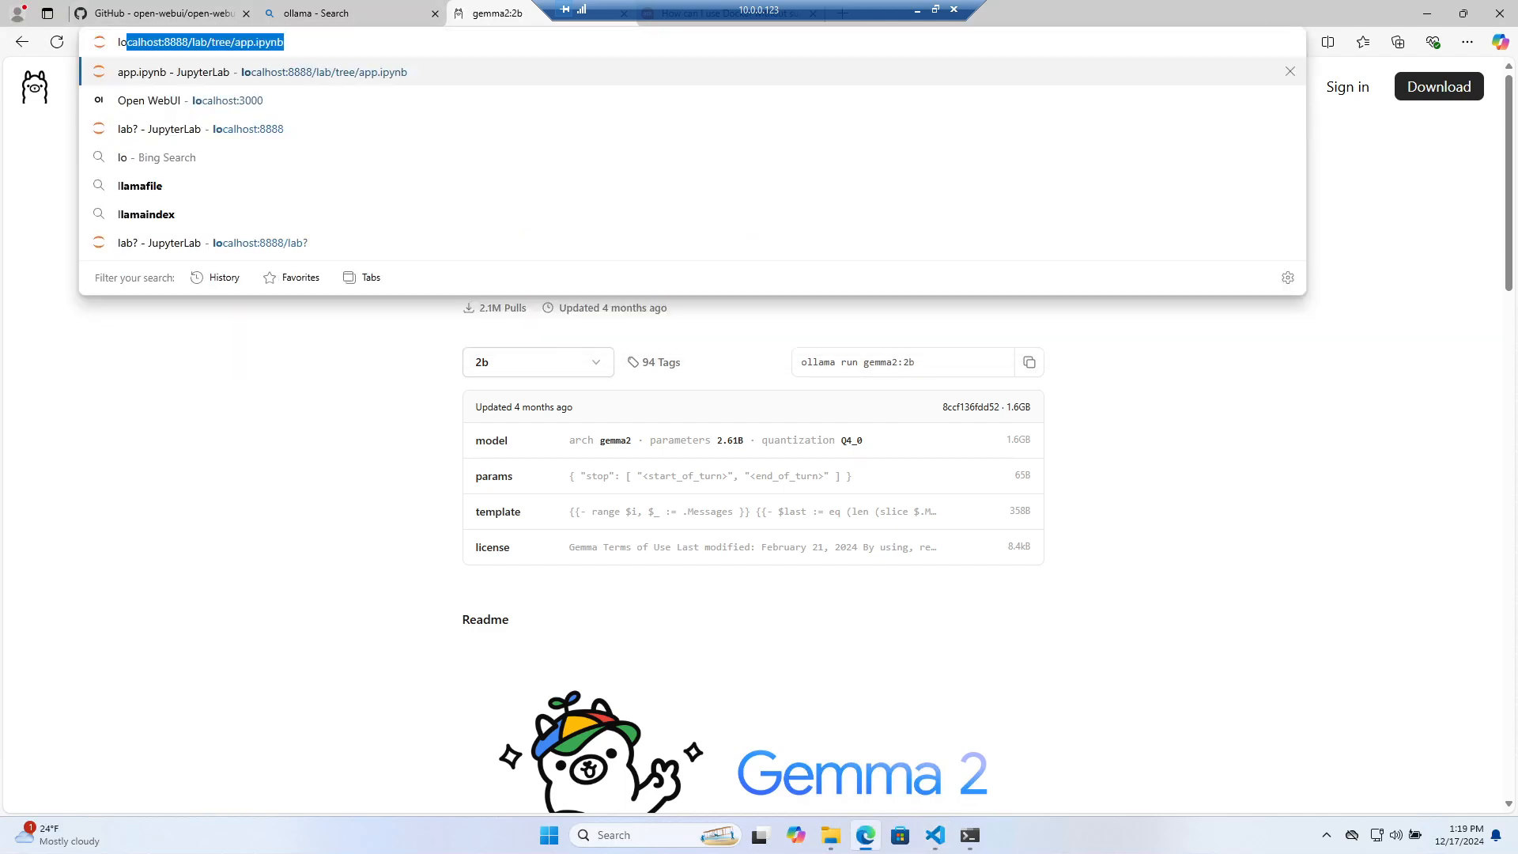
{"action": "key", "text": "BackSpace"}
{"action": "key", "text": "BackSpace"}
{"action": "key", "text": "BackSpace"}
{"action": "key", "text": "BackSpace"}
{"action": "key", "text": "BackSpace"}
{"action": "key", "text": "BackSpace"}
{"action": "key", "text": "BackSpace"}
{"action": "key", "text": "BackSpace"}
{"action": "key", "text": "BackSpace"}
{"action": "key", "text": "BackSpace"}
{"action": "key", "text": "BackSpace"}
{"action": "key", "text": "BackSpace"}
{"action": "key", "text": "BackSpace"}
{"action": "key", "text": "BackSpace"}
{"action": "key", "text": "BackSpace"}
{"action": "key", "text": "BackSpace"}
{"action": "key", "text": "BackSpace"}
{"action": "key", "text": "BackSpace"}
{"action": "key", "text": "BackSpace"}
{"action": "key", "text": "BackSpace"}
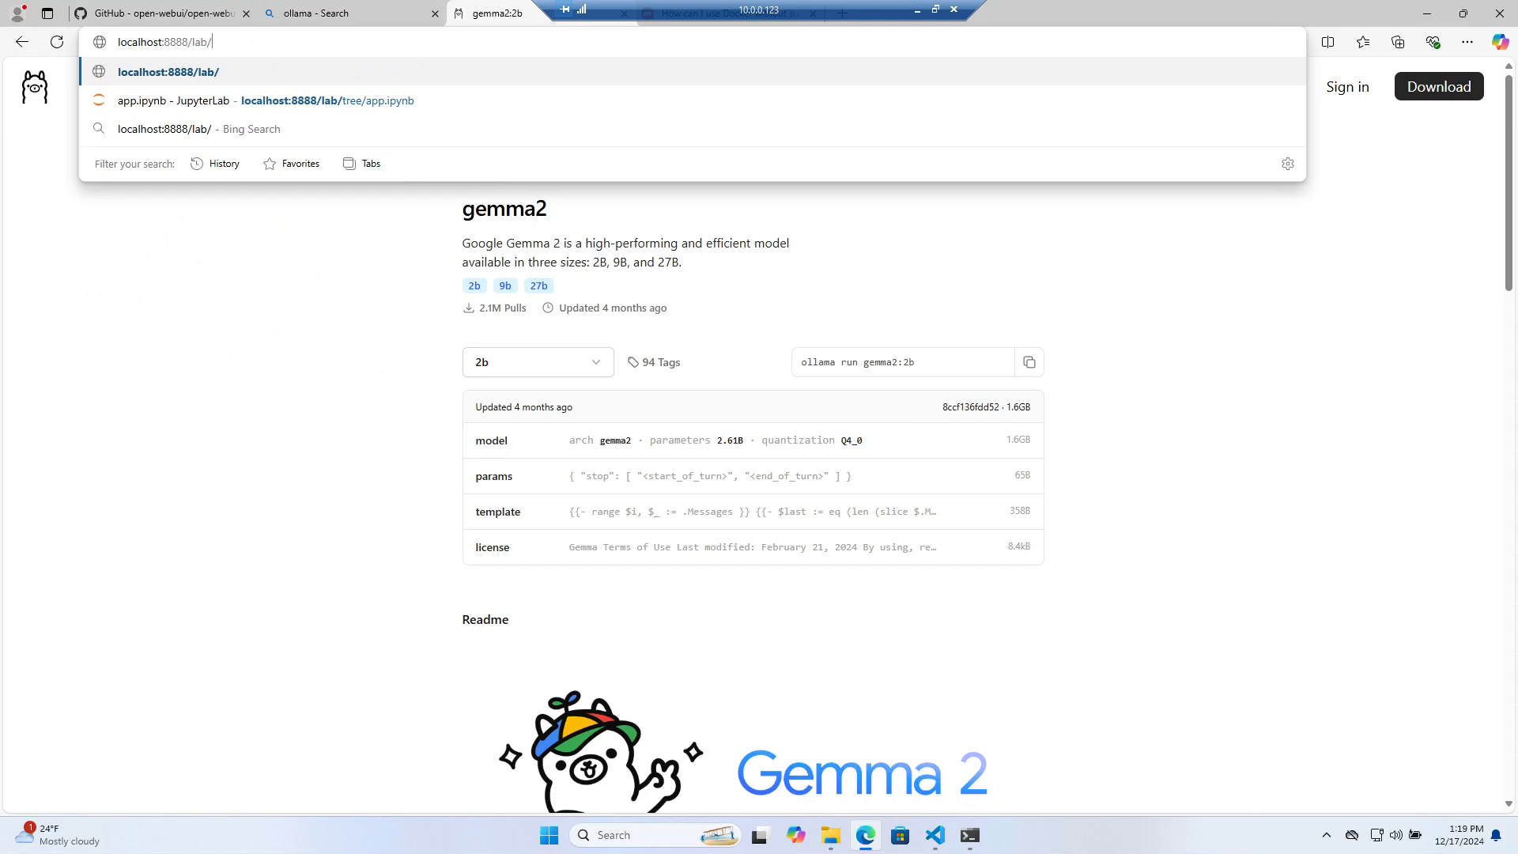
{"action": "type", "text": "3000"}
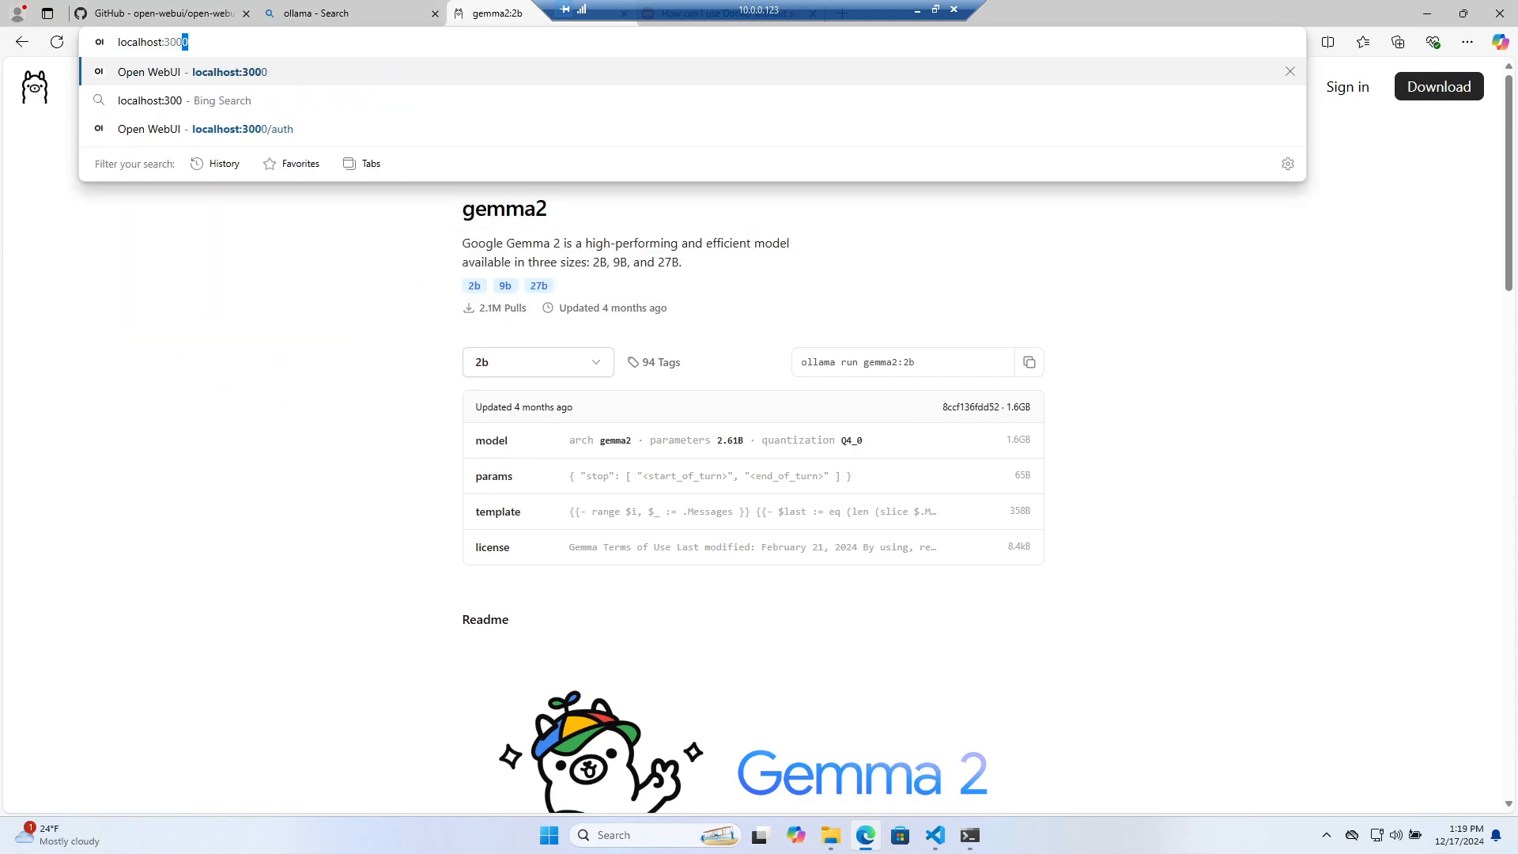
{"action": "key", "text": "Return"}
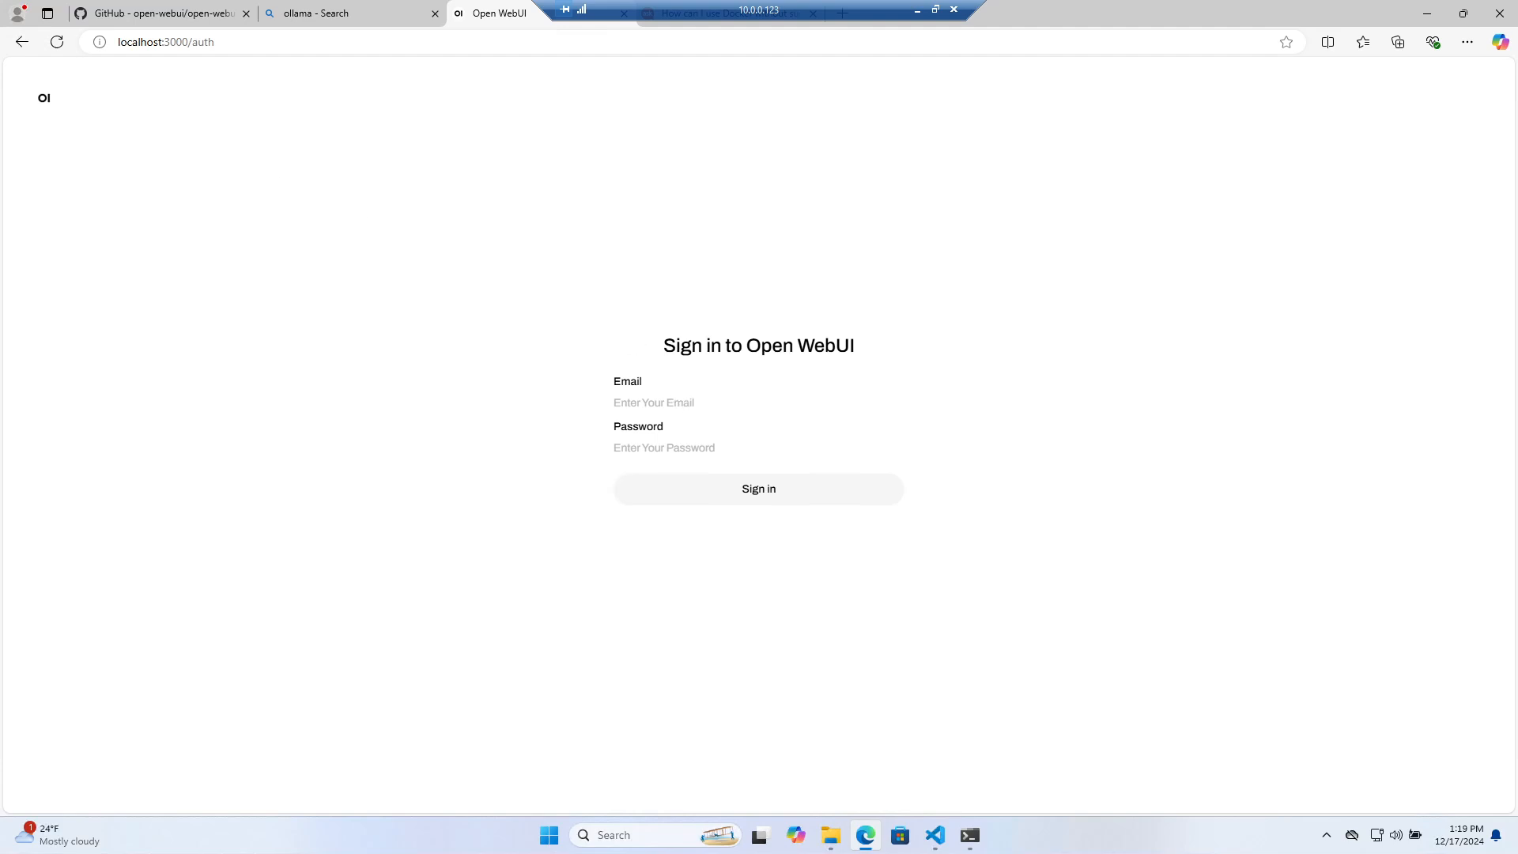
Sign in with the saved e-mail and account password, decline saving it, and find the model list empty
{"action": "left_click", "coordinate": [670, 402]}
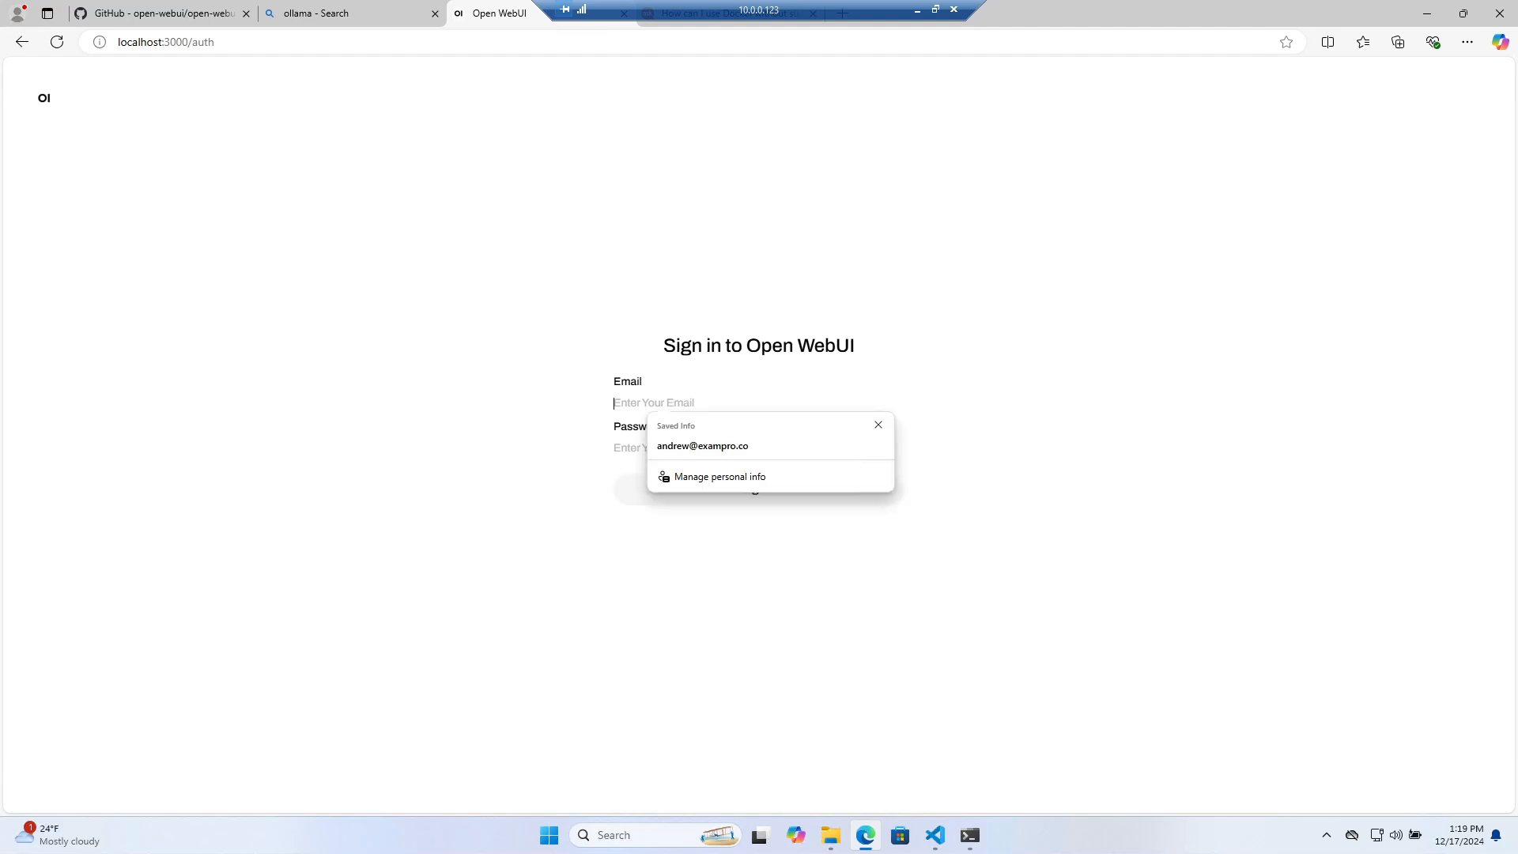
{"action": "left_click", "coordinate": [732, 445]}
{"action": "type", "text": "•"}
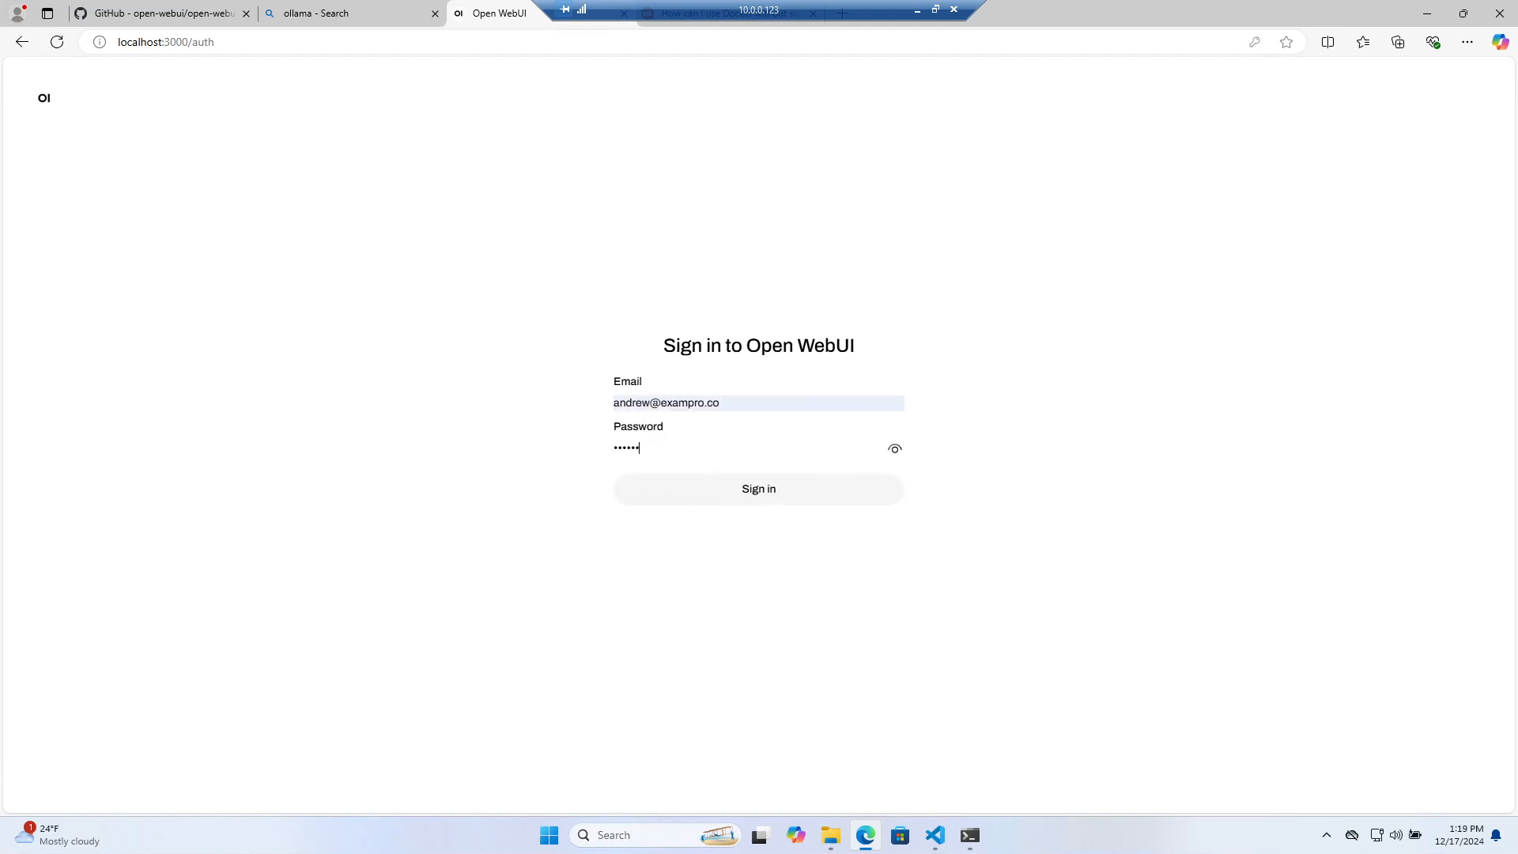
{"action": "type", "text": "••••••••"}
{"action": "key", "text": "Return"}
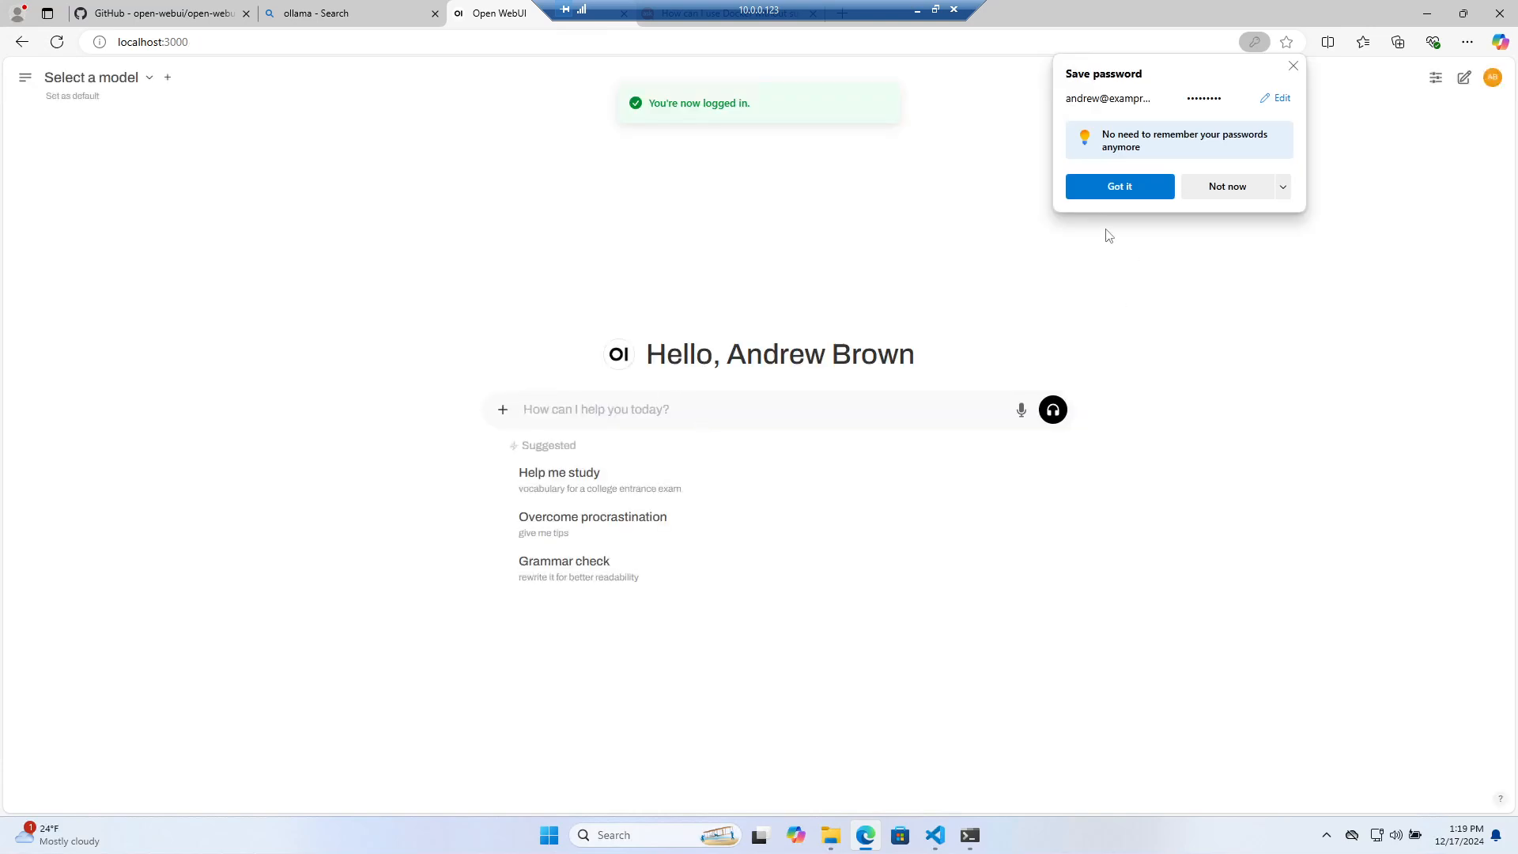
{"action": "left_click", "coordinate": [1294, 67]}
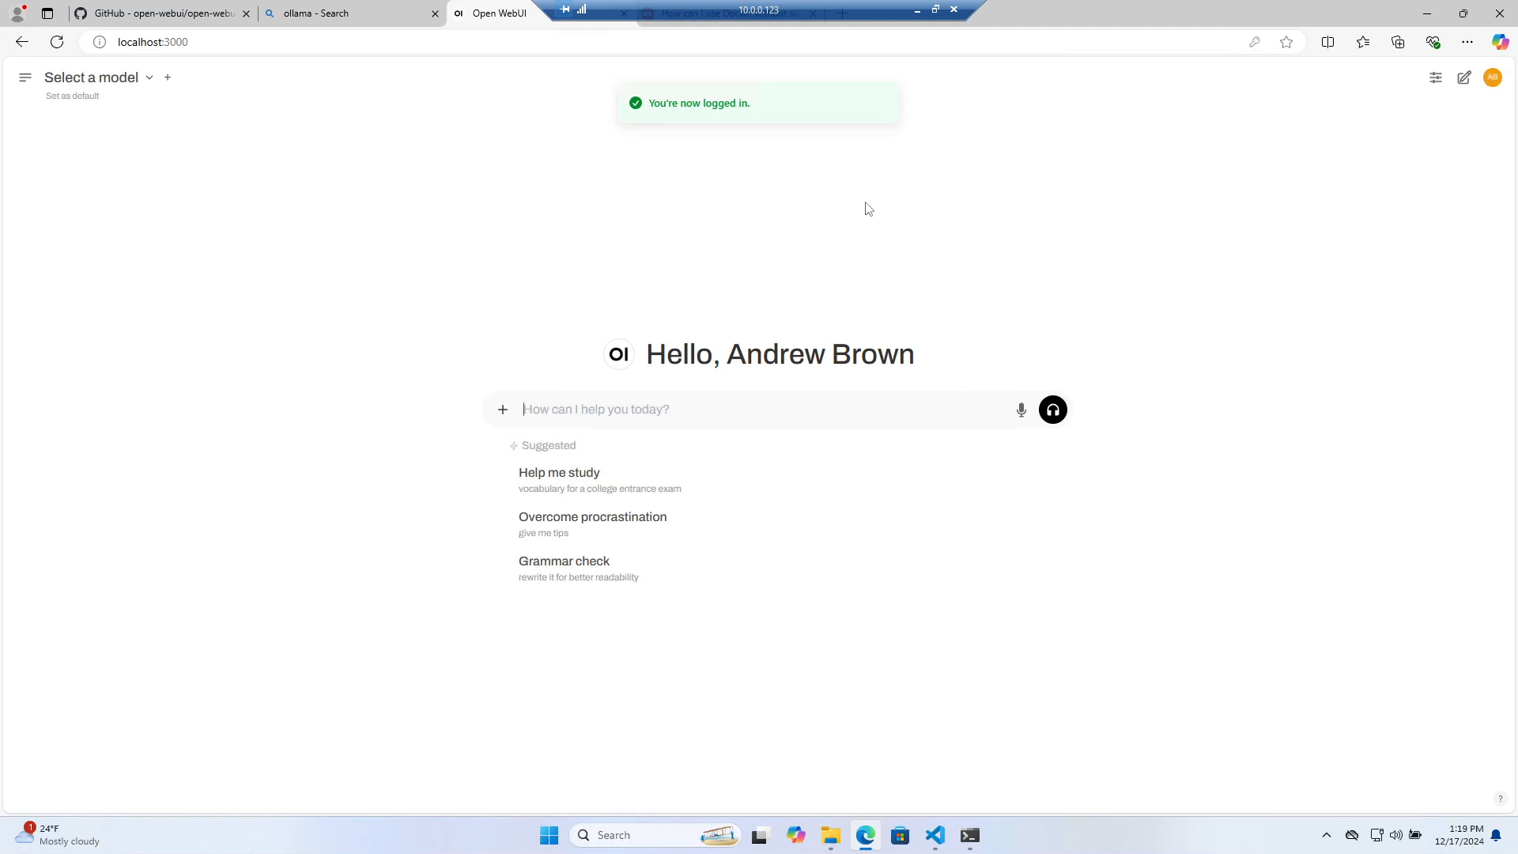
{"action": "left_click", "coordinate": [143, 83]}
{"action": "left_click", "coordinate": [647, 199]}
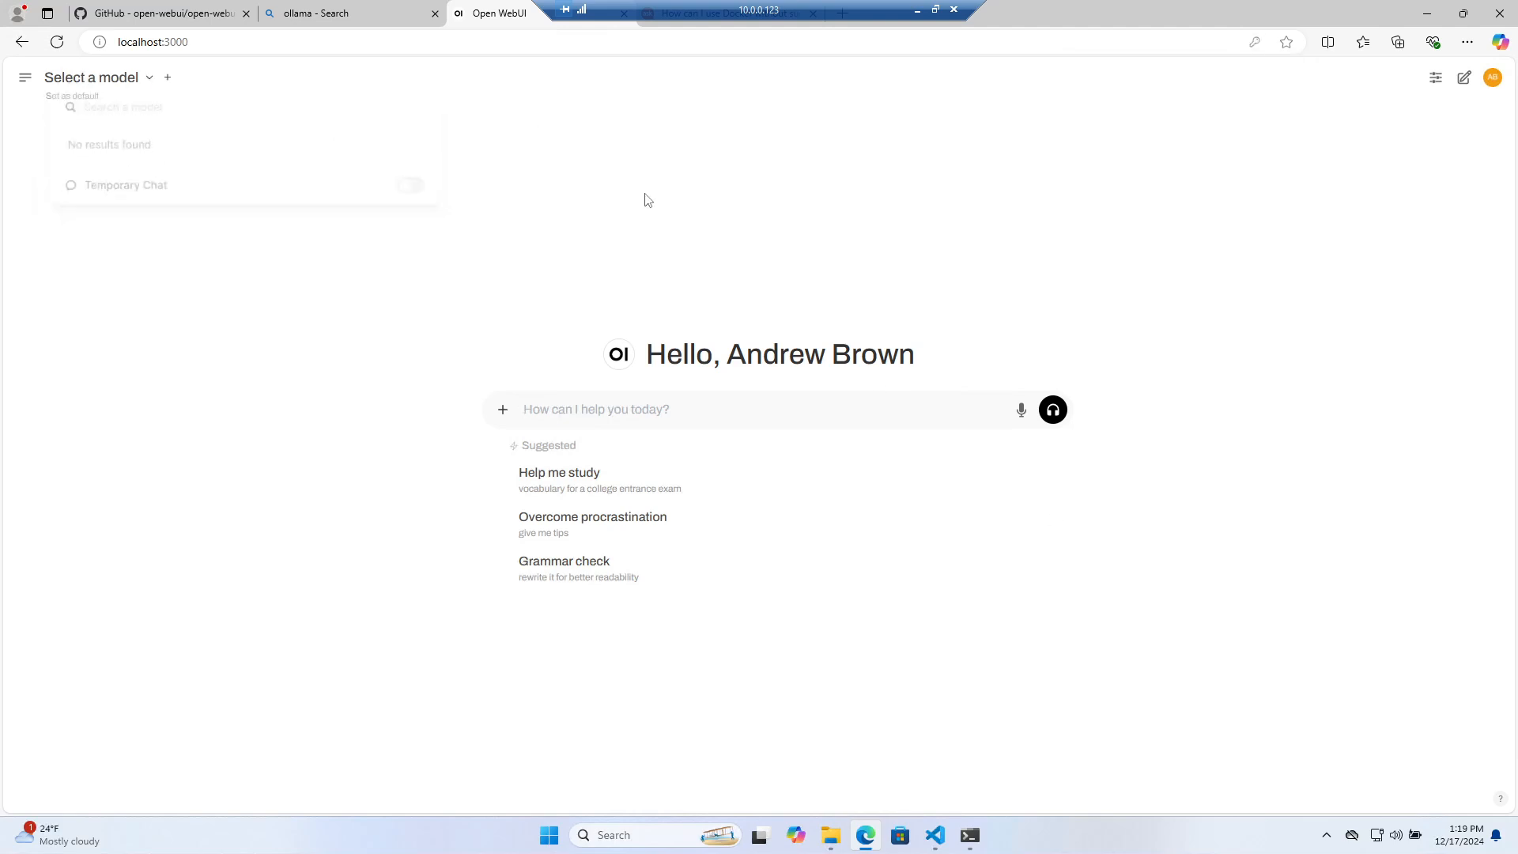
{"action": "left_click", "coordinate": [970, 835]}
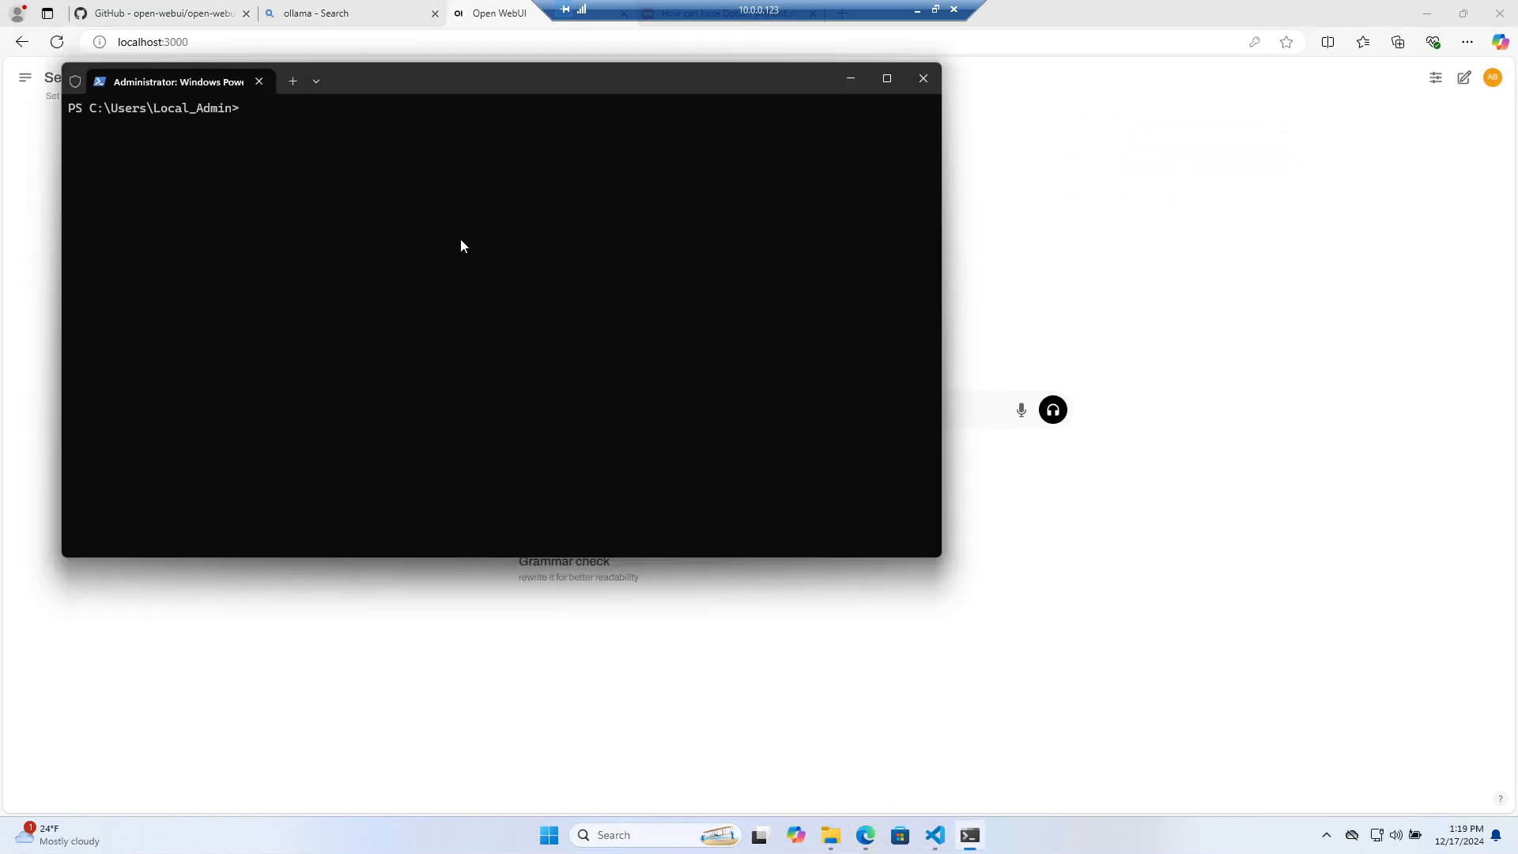
Start gemma2:2b interactively with 'ollama run gemma2:2b', then recheck Open WebUI's still-empty model list
{"action": "left_click", "coordinate": [935, 834]}
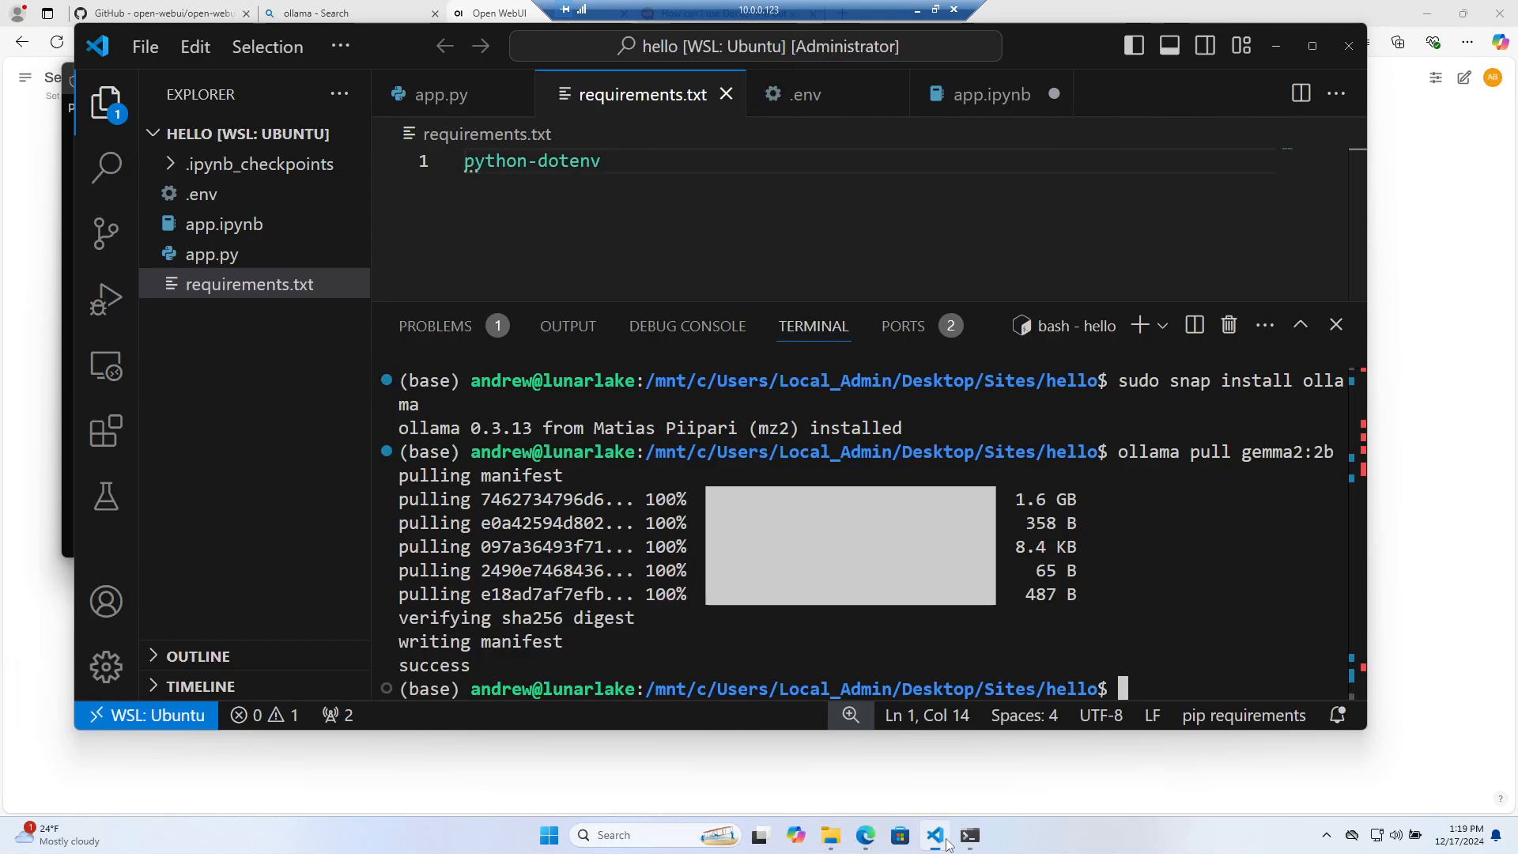
{"action": "type", "text": "ollama pull gemma2:2b"}
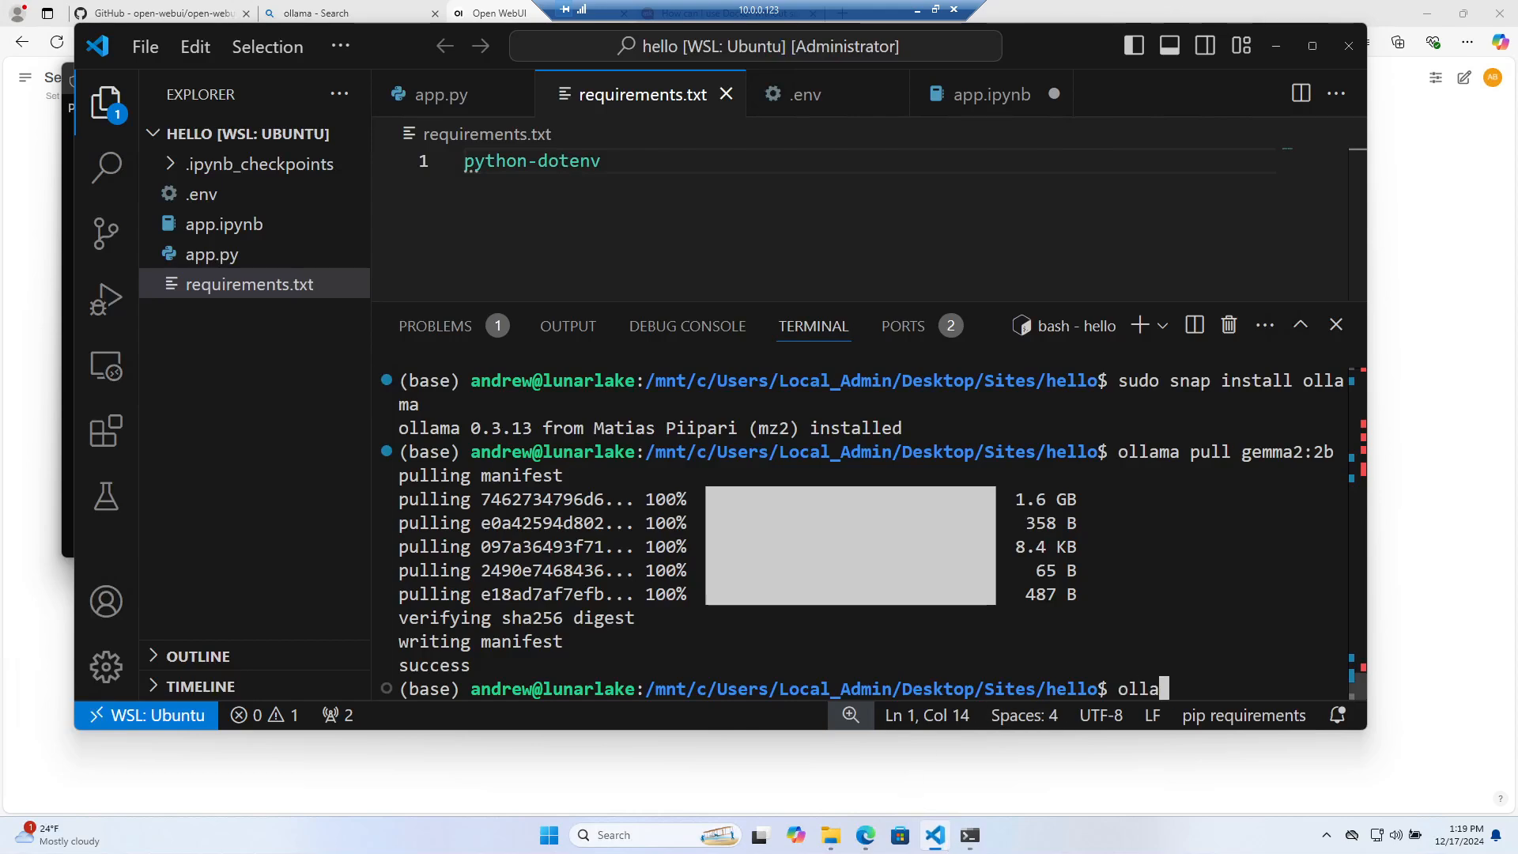
{"action": "key", "text": "Left"}
{"action": "key", "text": "Left"}
{"action": "key", "text": "Left"}
{"action": "key", "text": "Left"}
{"action": "key", "text": "Left"}
{"action": "key", "text": "Left"}
{"action": "key", "text": "Left"}
{"action": "key", "text": "Left"}
{"action": "key", "text": "Left"}
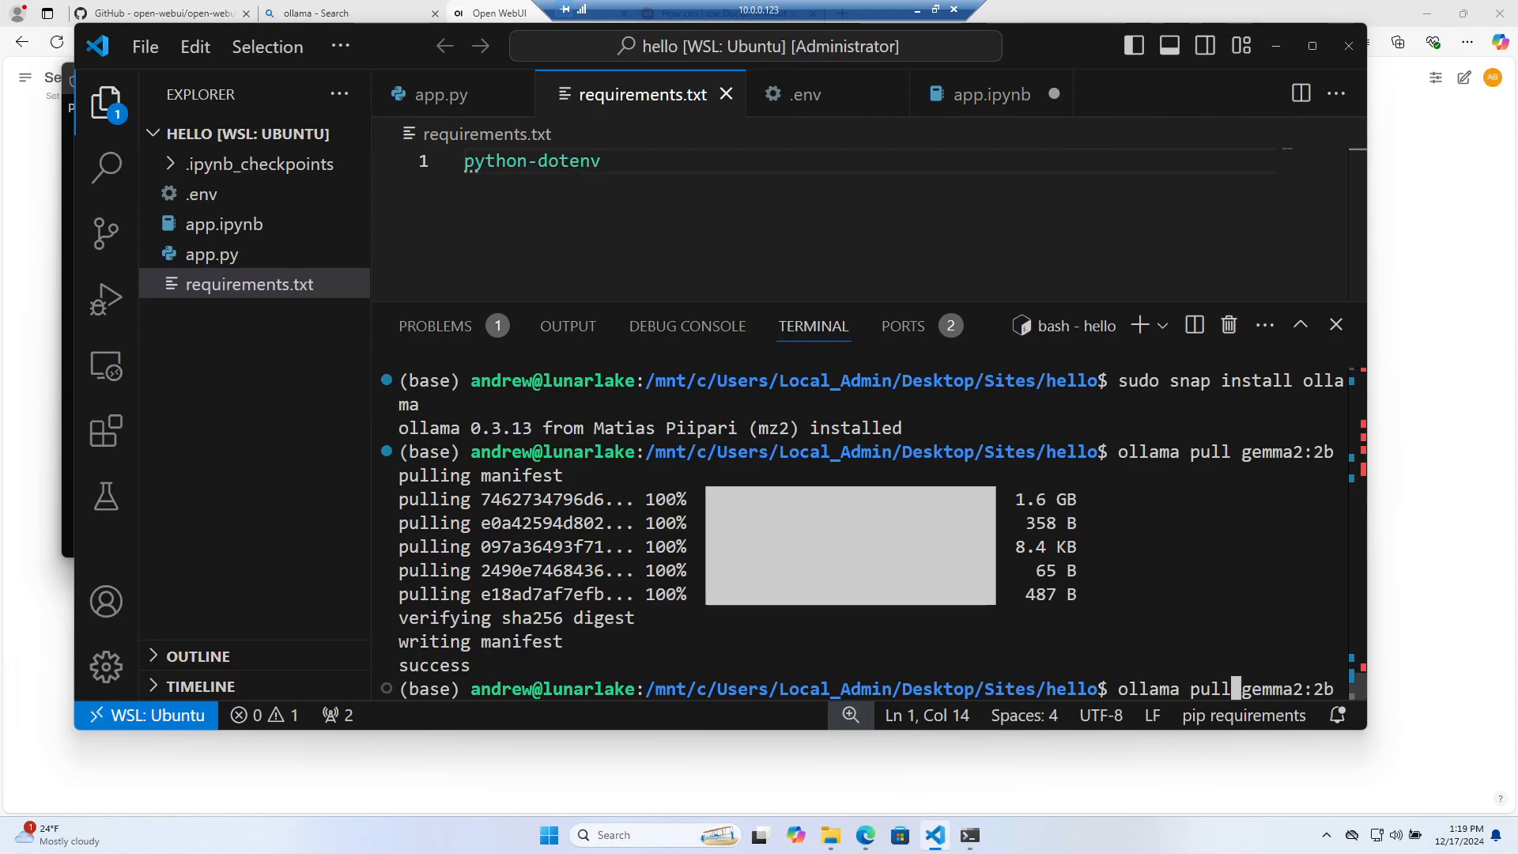
{"action": "key", "text": "BackSpace"}
{"action": "key", "text": "BackSpace"}
{"action": "key", "text": "BackSpace"}
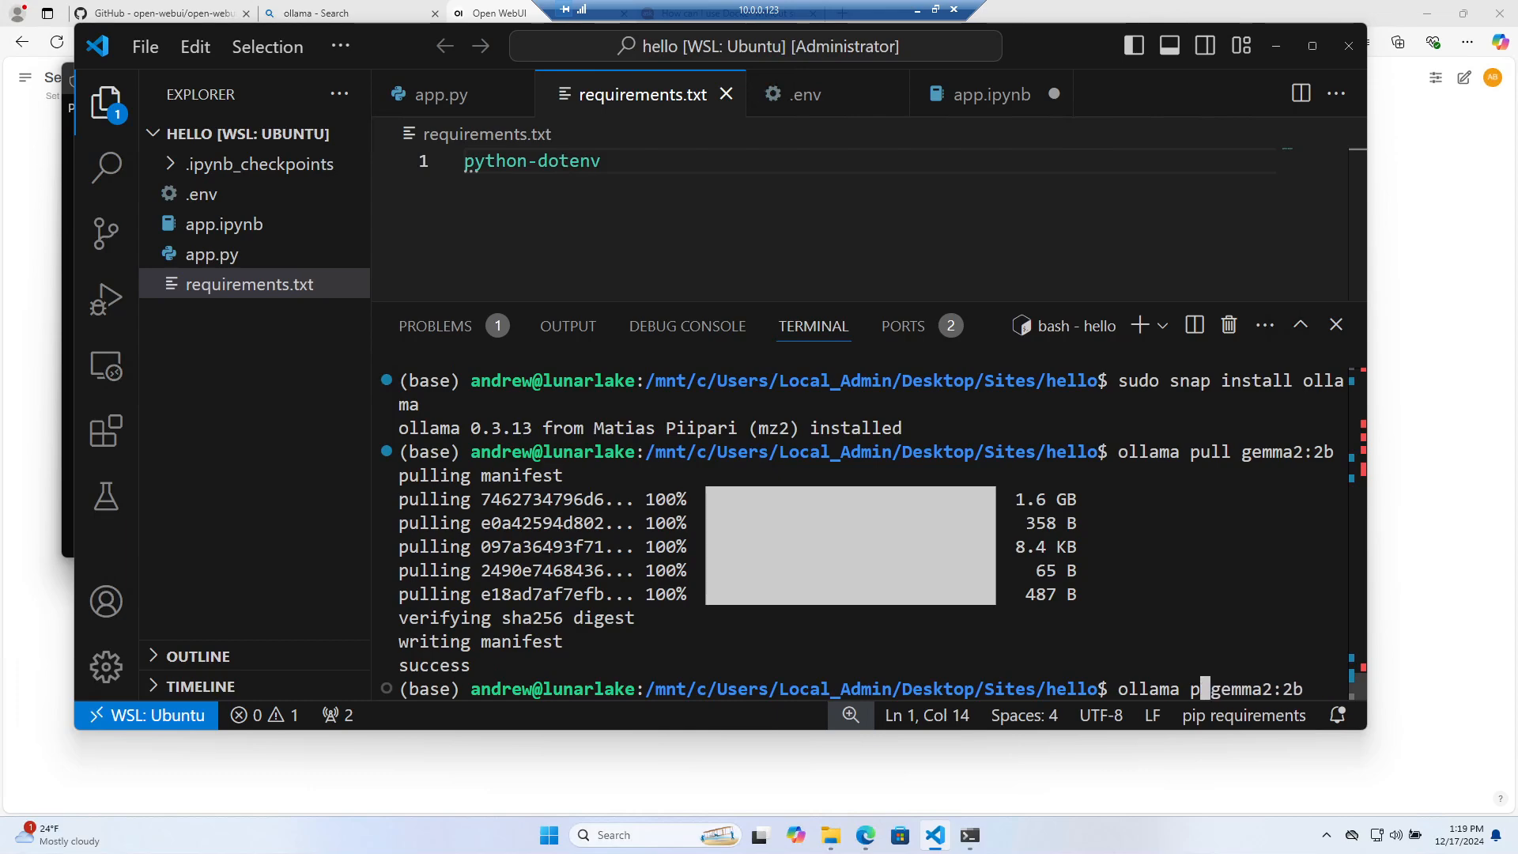
{"action": "type", "text": "run"}
{"action": "key", "text": "Return"}
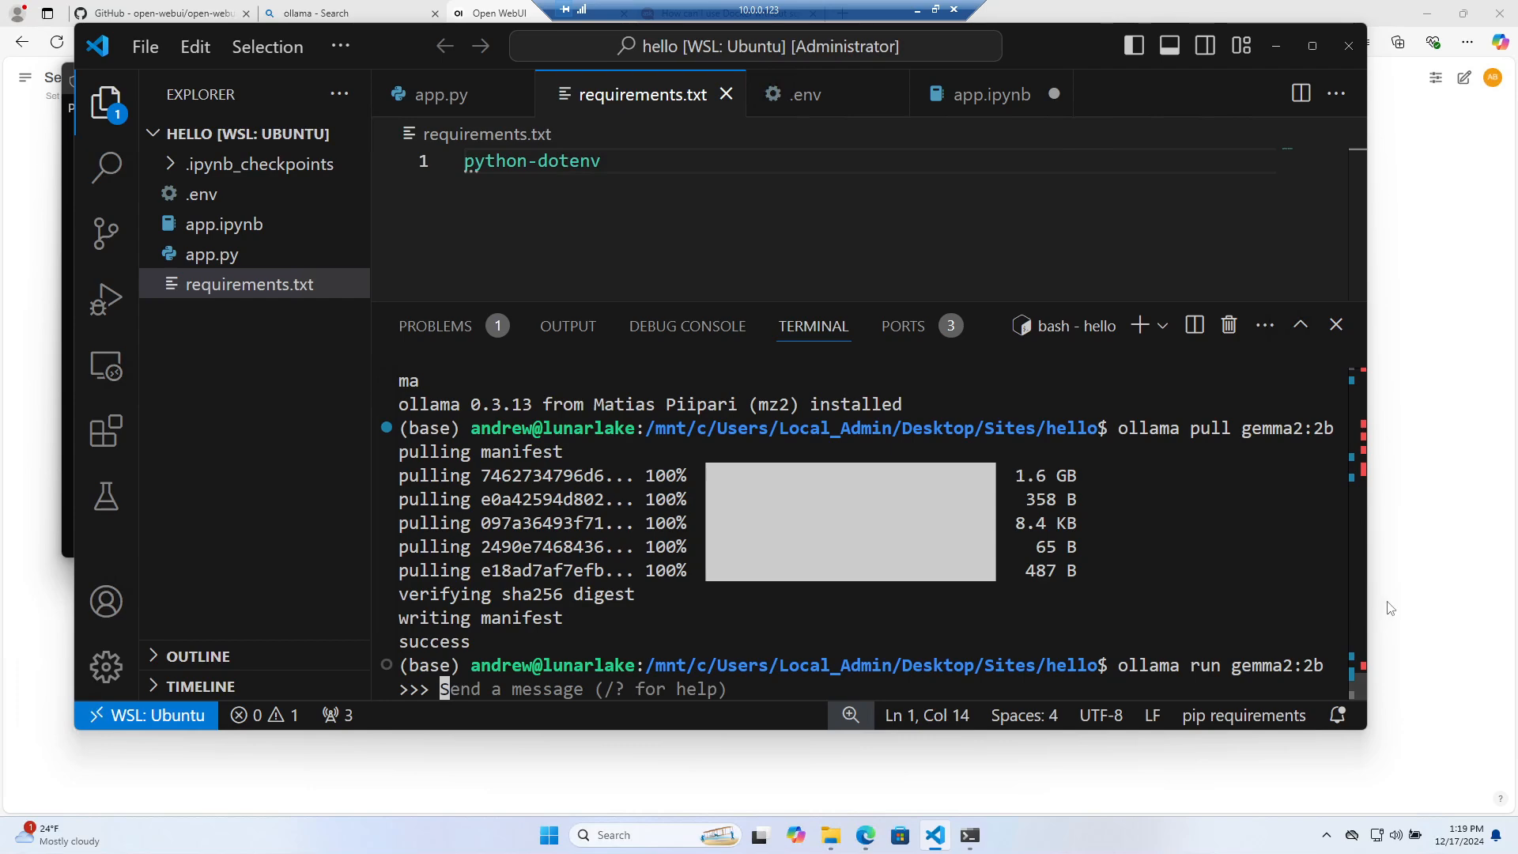
{"action": "key", "text": "alt+Tab"}
{"action": "left_click", "coordinate": [149, 79]}
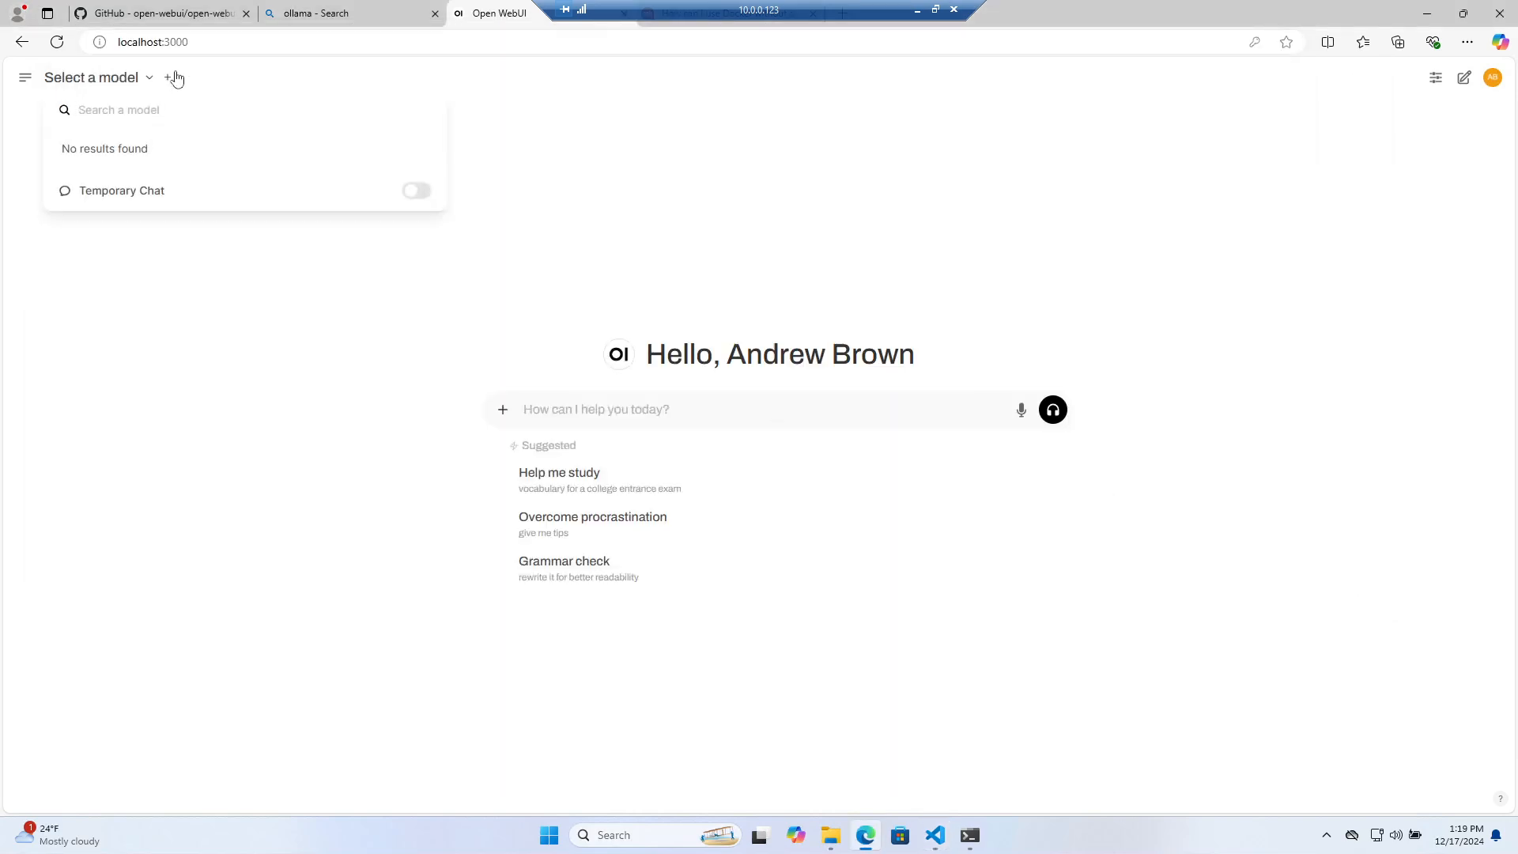
Reload Open WebUI and check its model list, then close the ollama search tab for the GitHub README
{"action": "key", "text": "ctrl+l"}
{"action": "key", "text": "Return"}
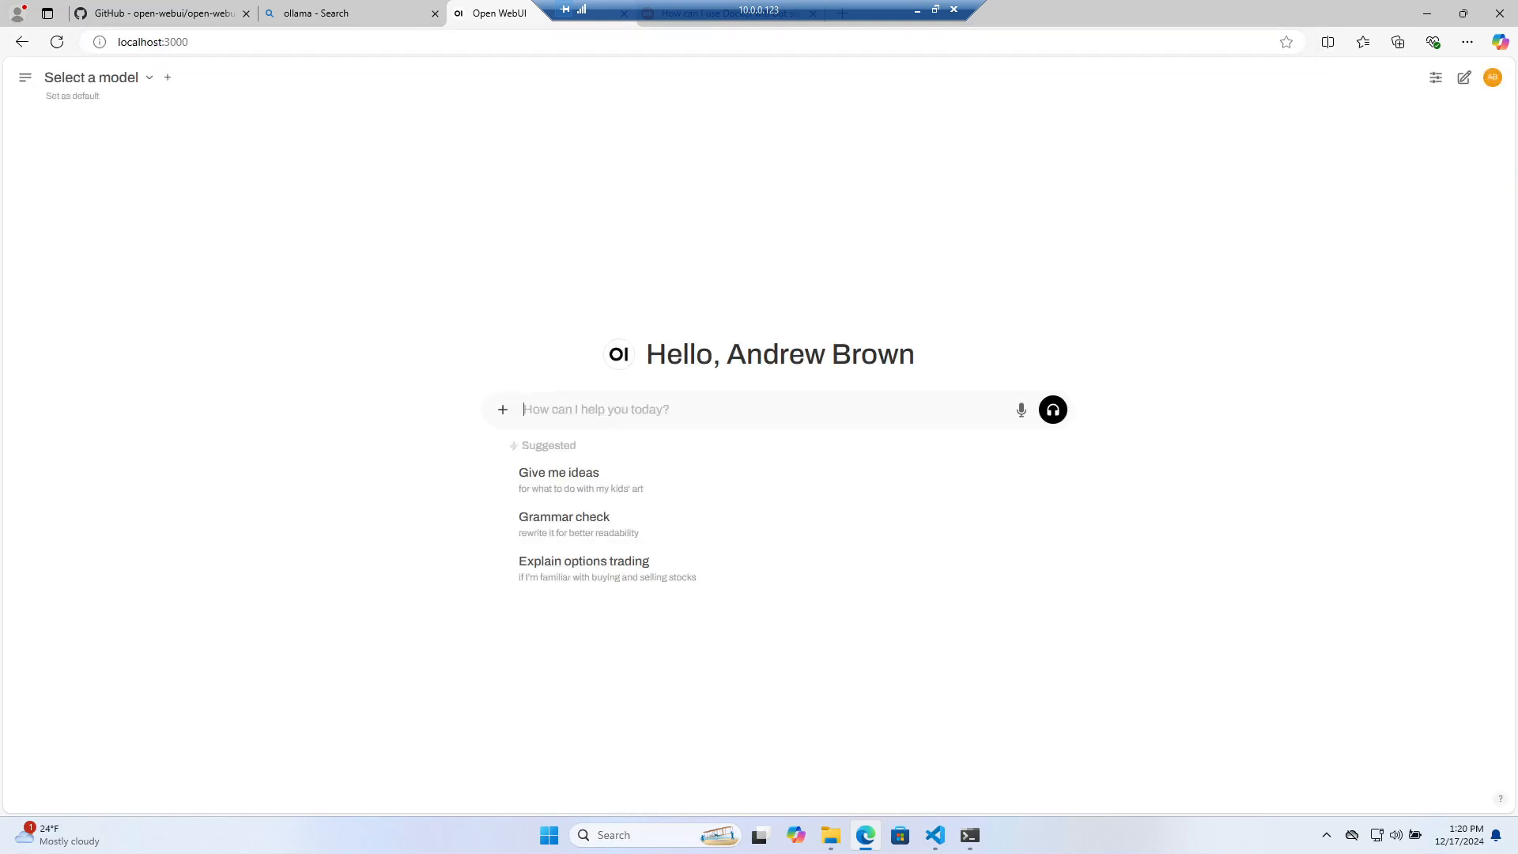
{"action": "left_click", "coordinate": [148, 77]}
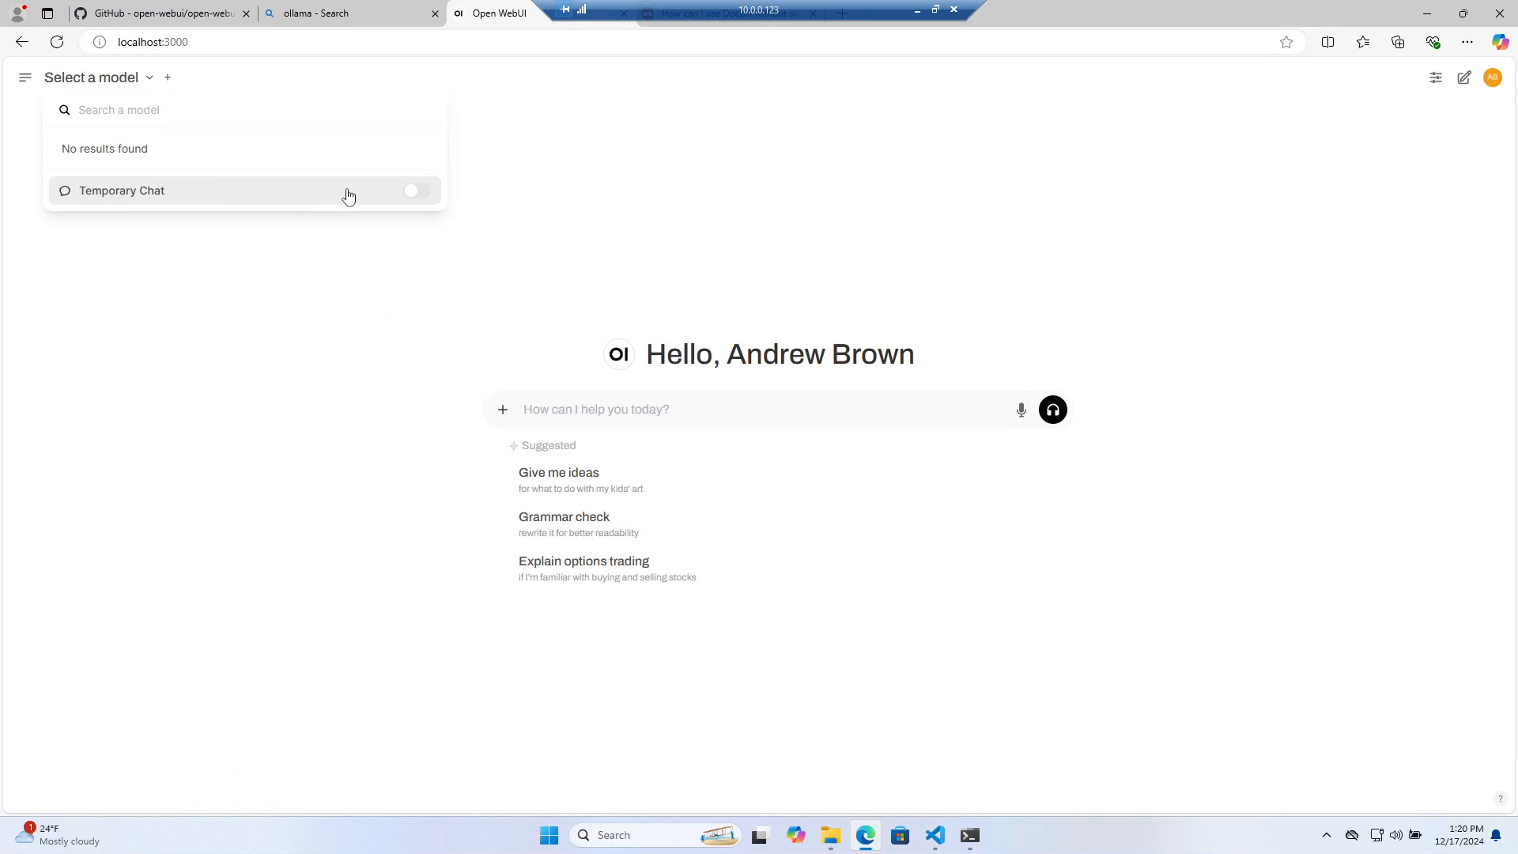
{"action": "left_click", "coordinate": [401, 18]}
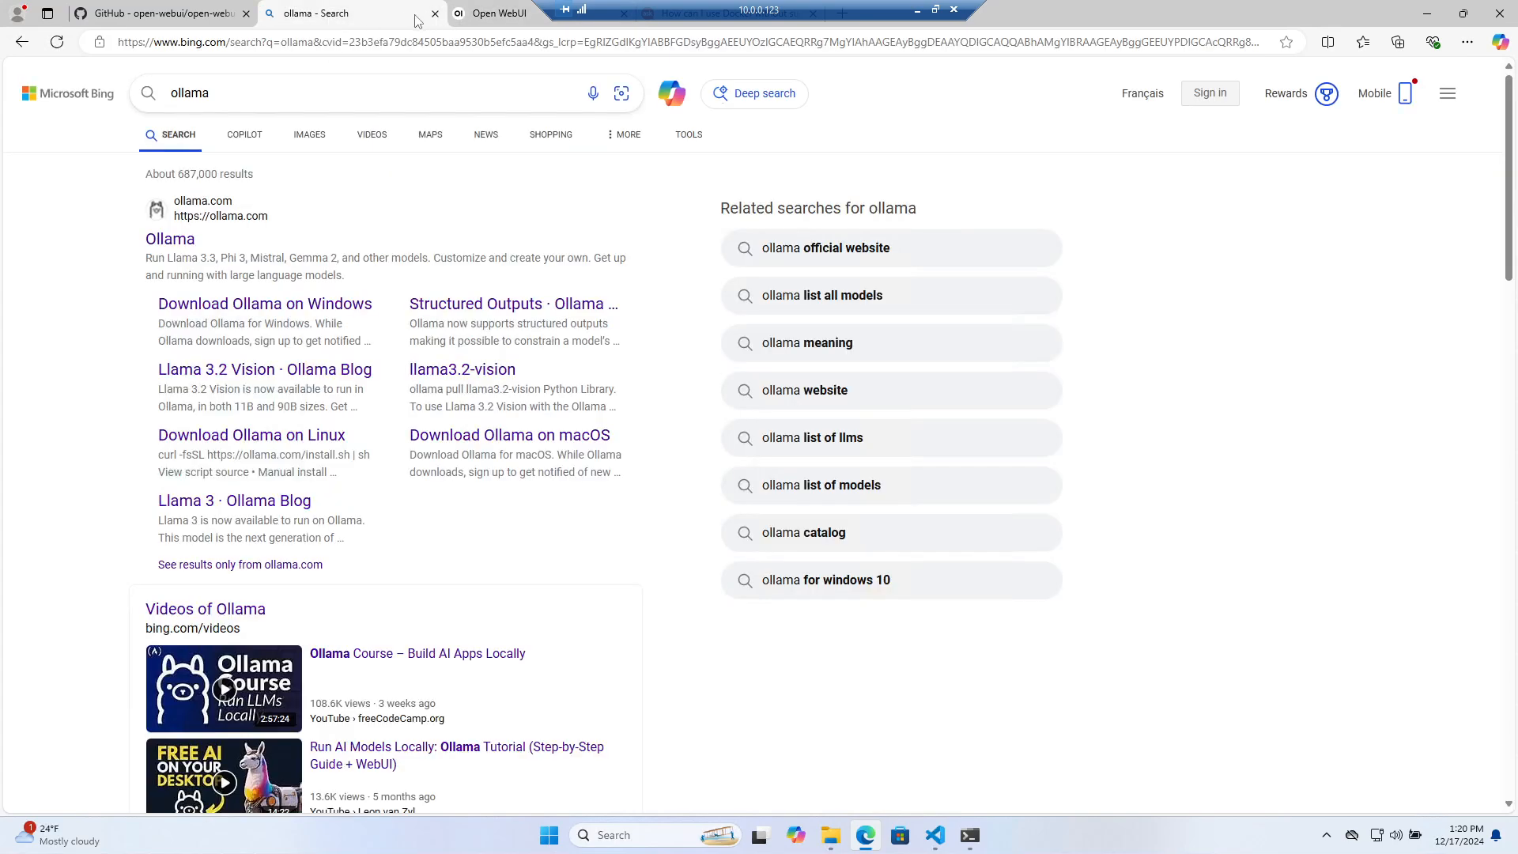
{"action": "left_click", "coordinate": [435, 13]}
{"action": "left_click", "coordinate": [194, 16]}
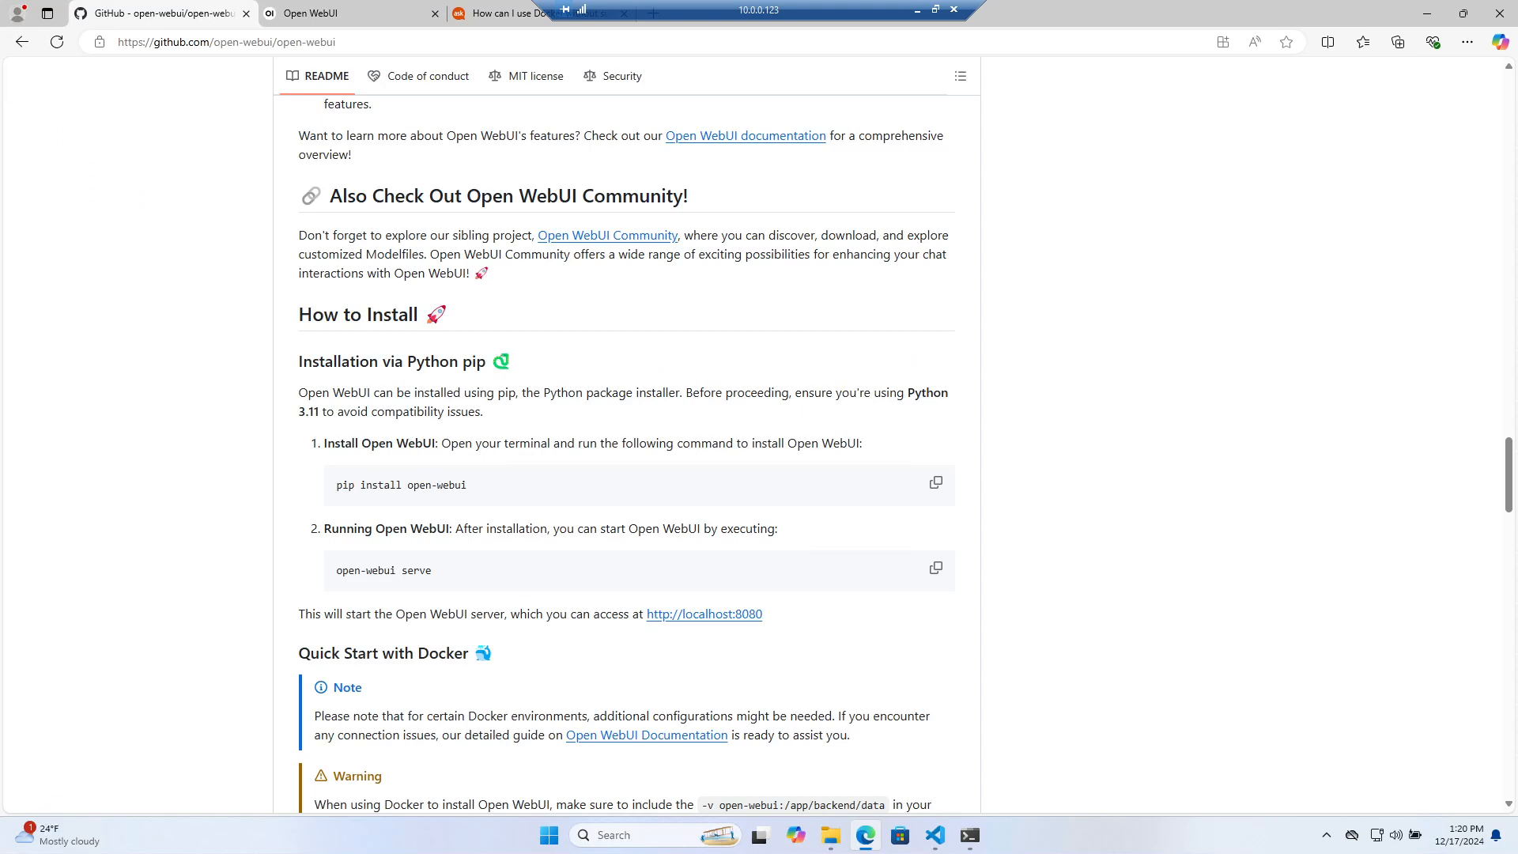
Read the README's note about needing Python 3.11 and scroll down toward the installation section
{"action": "left_click_drag", "start_coordinate": [685, 393], "coordinate": [945, 421]}
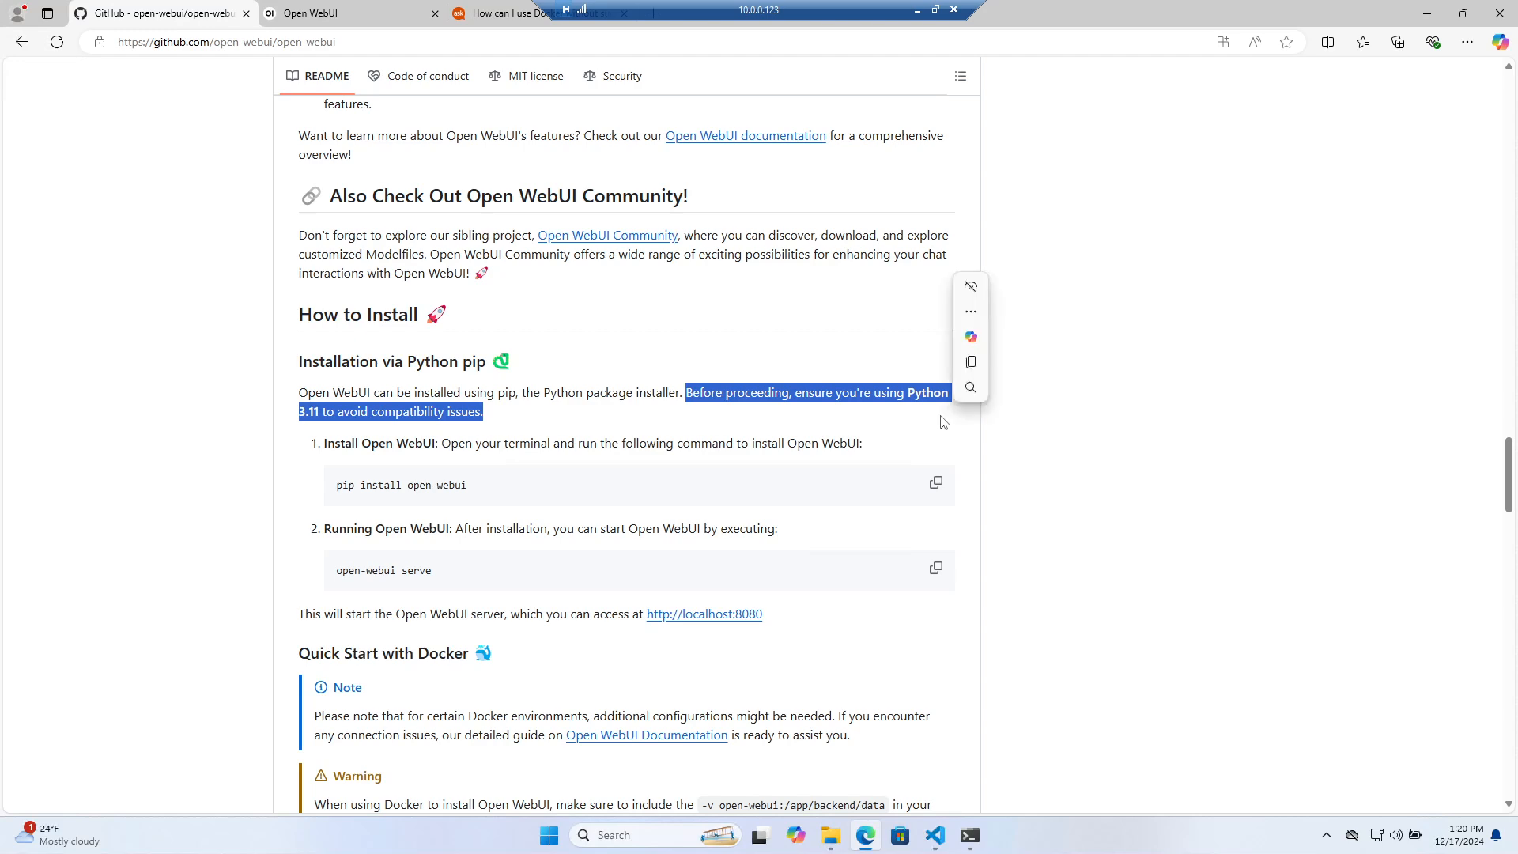
{"action": "scroll", "coordinate": [237, 404], "scroll_direction": "down", "scroll_amount": 4}
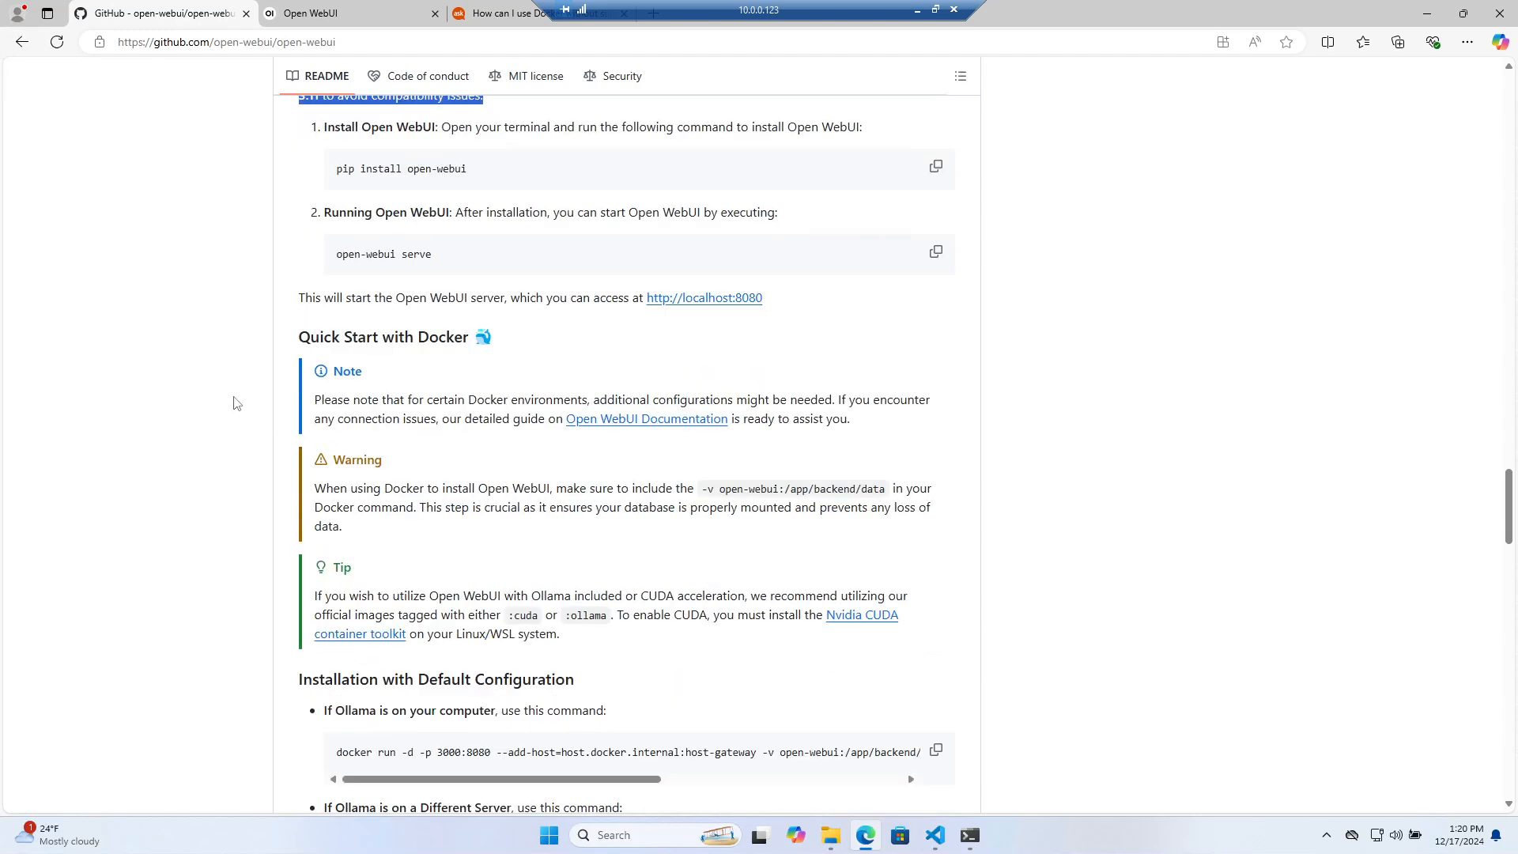
{"action": "scroll", "coordinate": [237, 404], "scroll_direction": "down", "scroll_amount": 3}
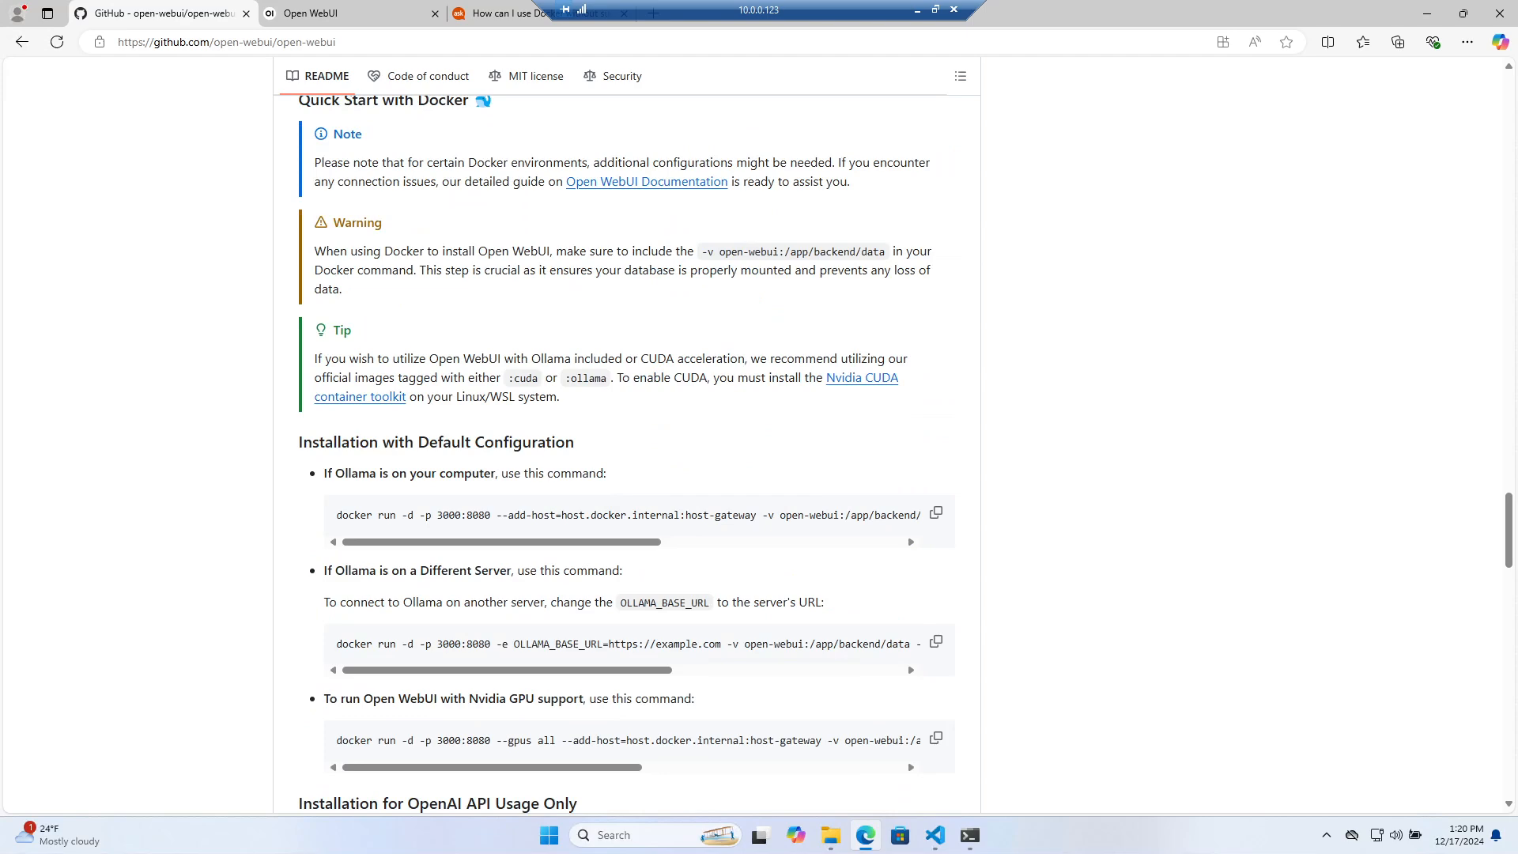
{"action": "scroll", "coordinate": [293, 486], "scroll_direction": "down", "scroll_amount": 4}
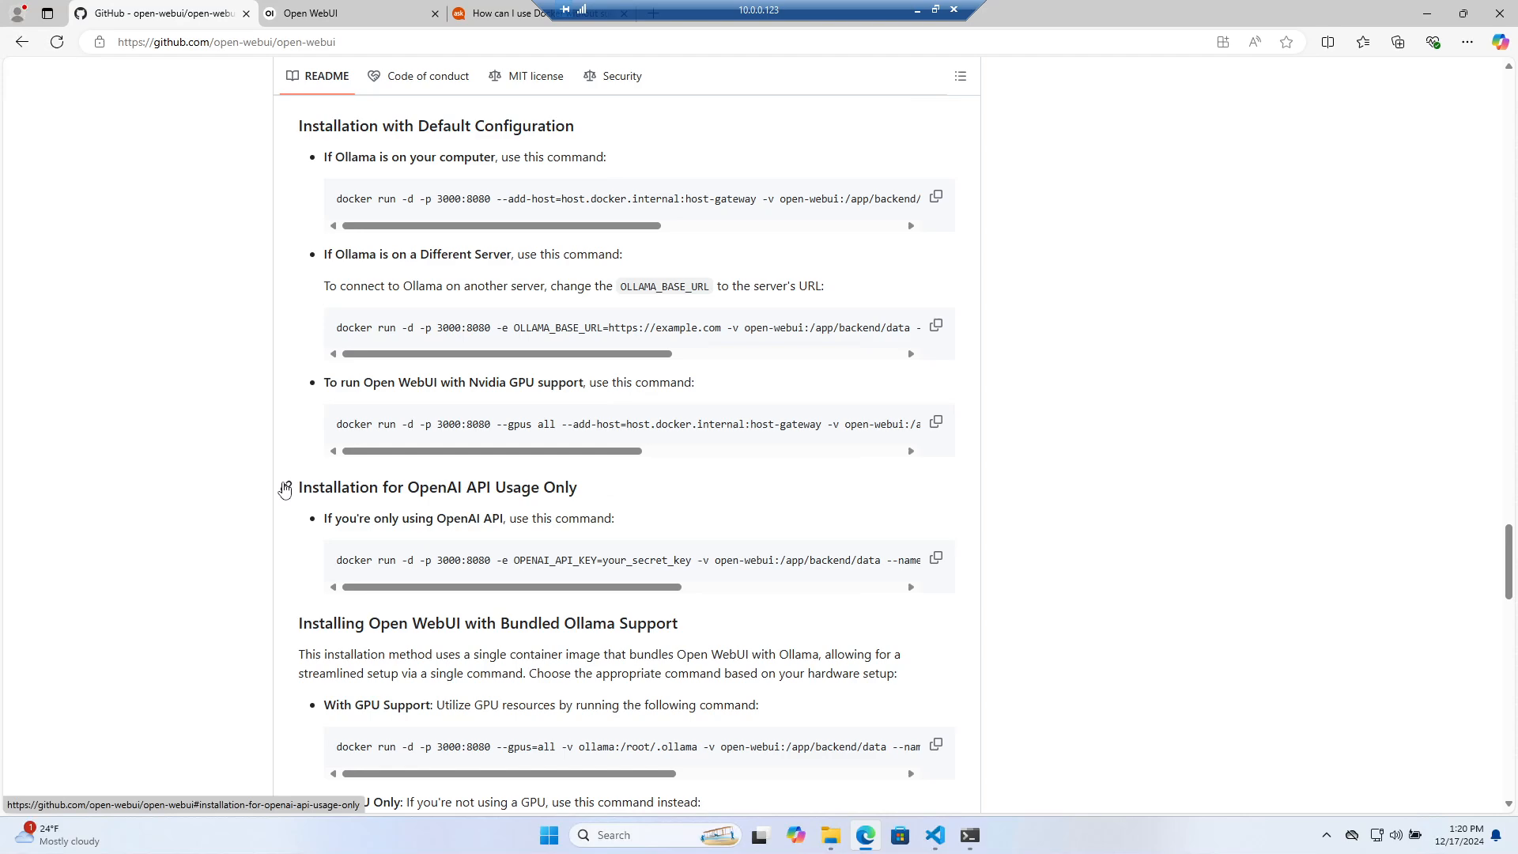
{"action": "scroll", "coordinate": [285, 490], "scroll_direction": "down", "scroll_amount": 1}
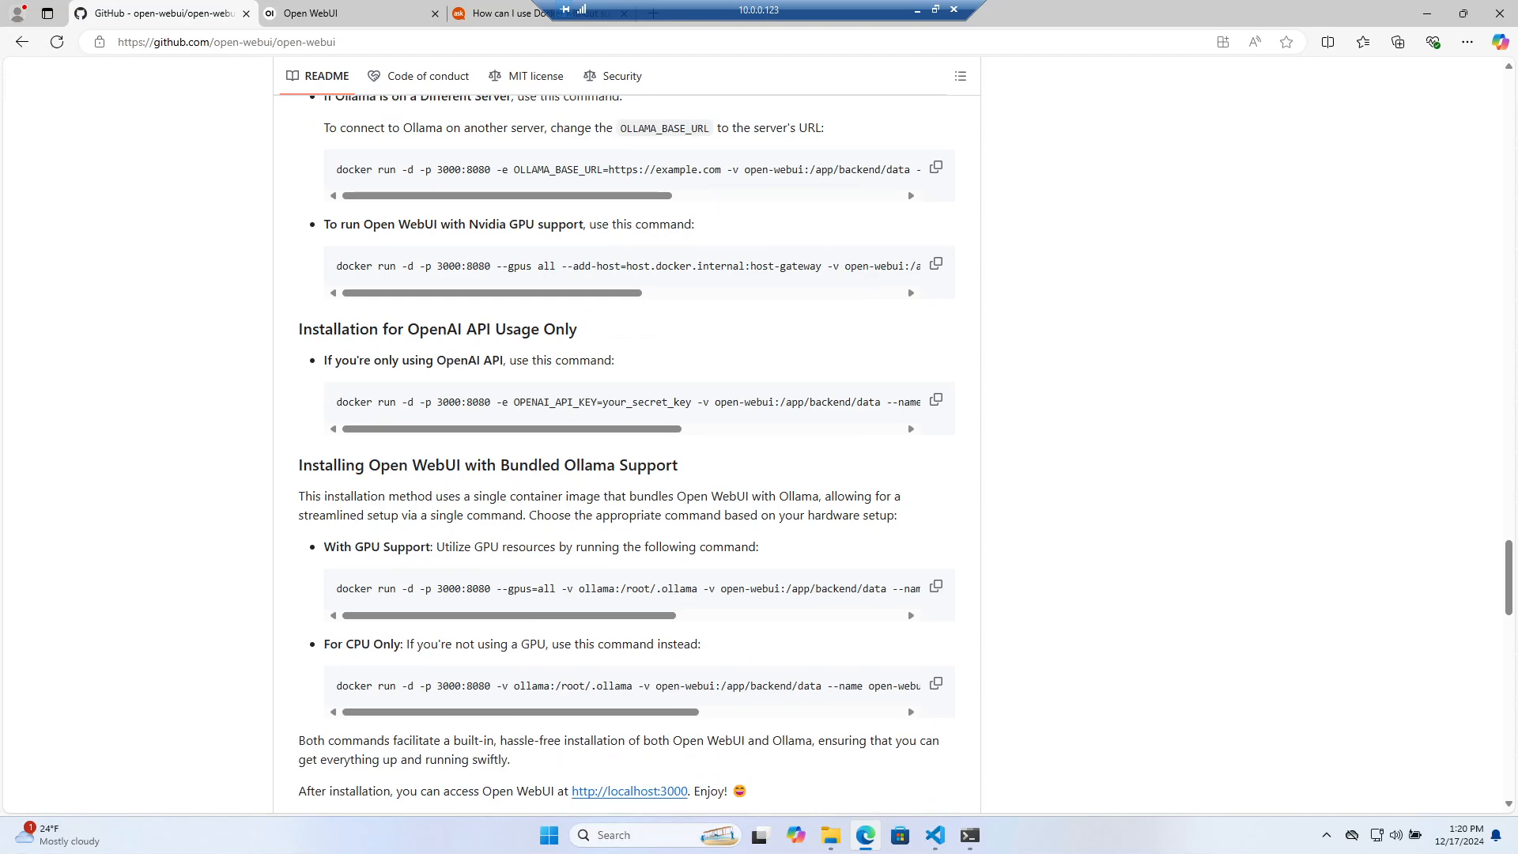
Review the Docker install commands, including the bundled Ollama option, and open an administrator PowerShell window
{"action": "left_click_drag", "start_coordinate": [622, 496], "coordinate": [806, 515]}
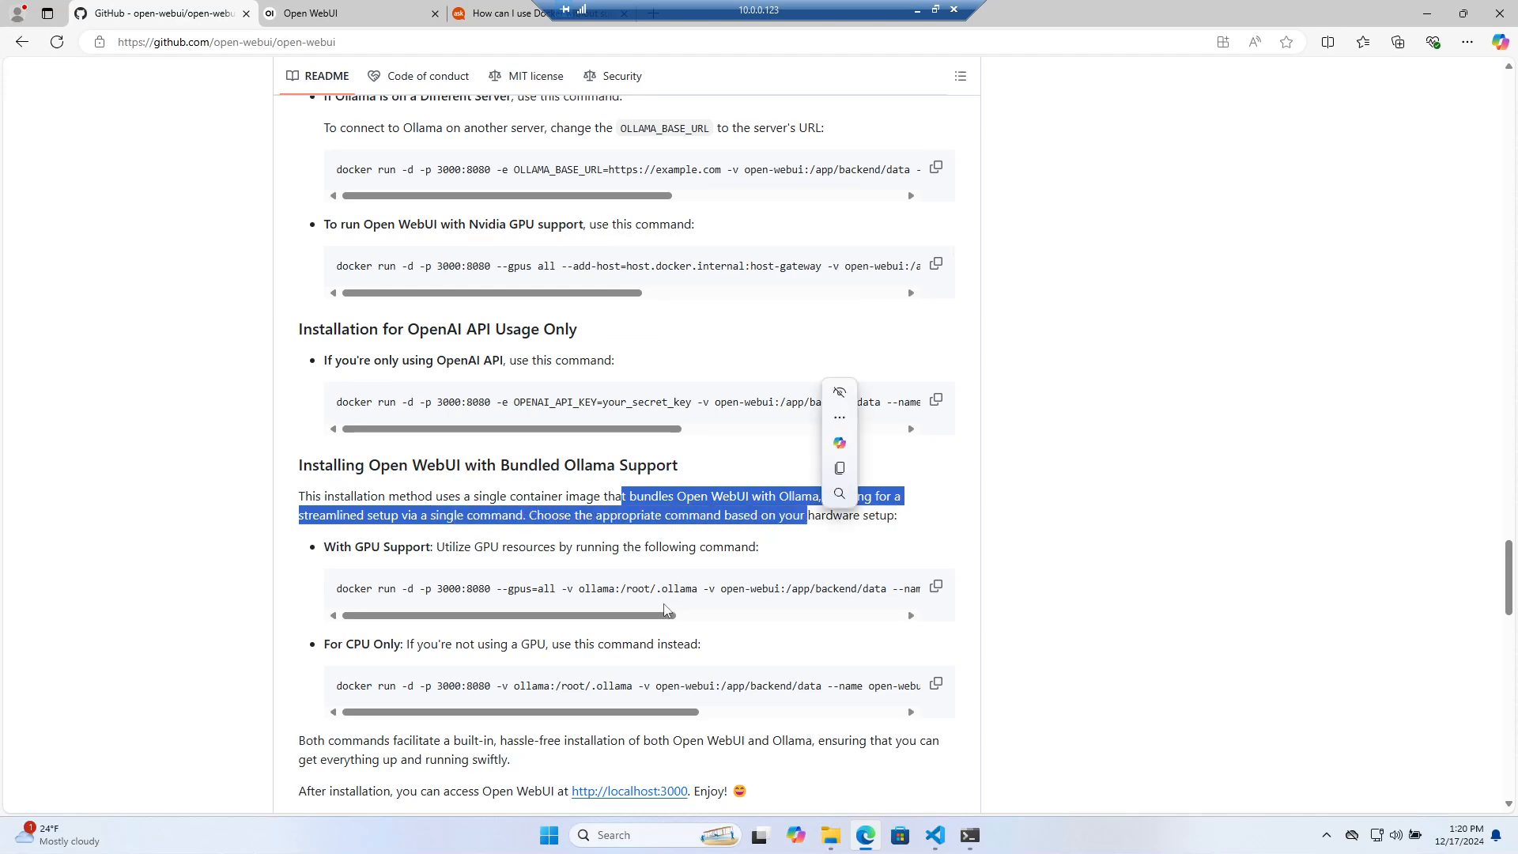
{"action": "scroll", "coordinate": [704, 615], "scroll_direction": "right", "scroll_amount": 1}
{"action": "left_click_drag", "start_coordinate": [702, 612], "coordinate": [903, 604]}
{"action": "scroll", "coordinate": [904, 609], "scroll_direction": "up", "scroll_amount": 3}
{"action": "scroll", "coordinate": [462, 545], "scroll_direction": "up", "scroll_amount": 1}
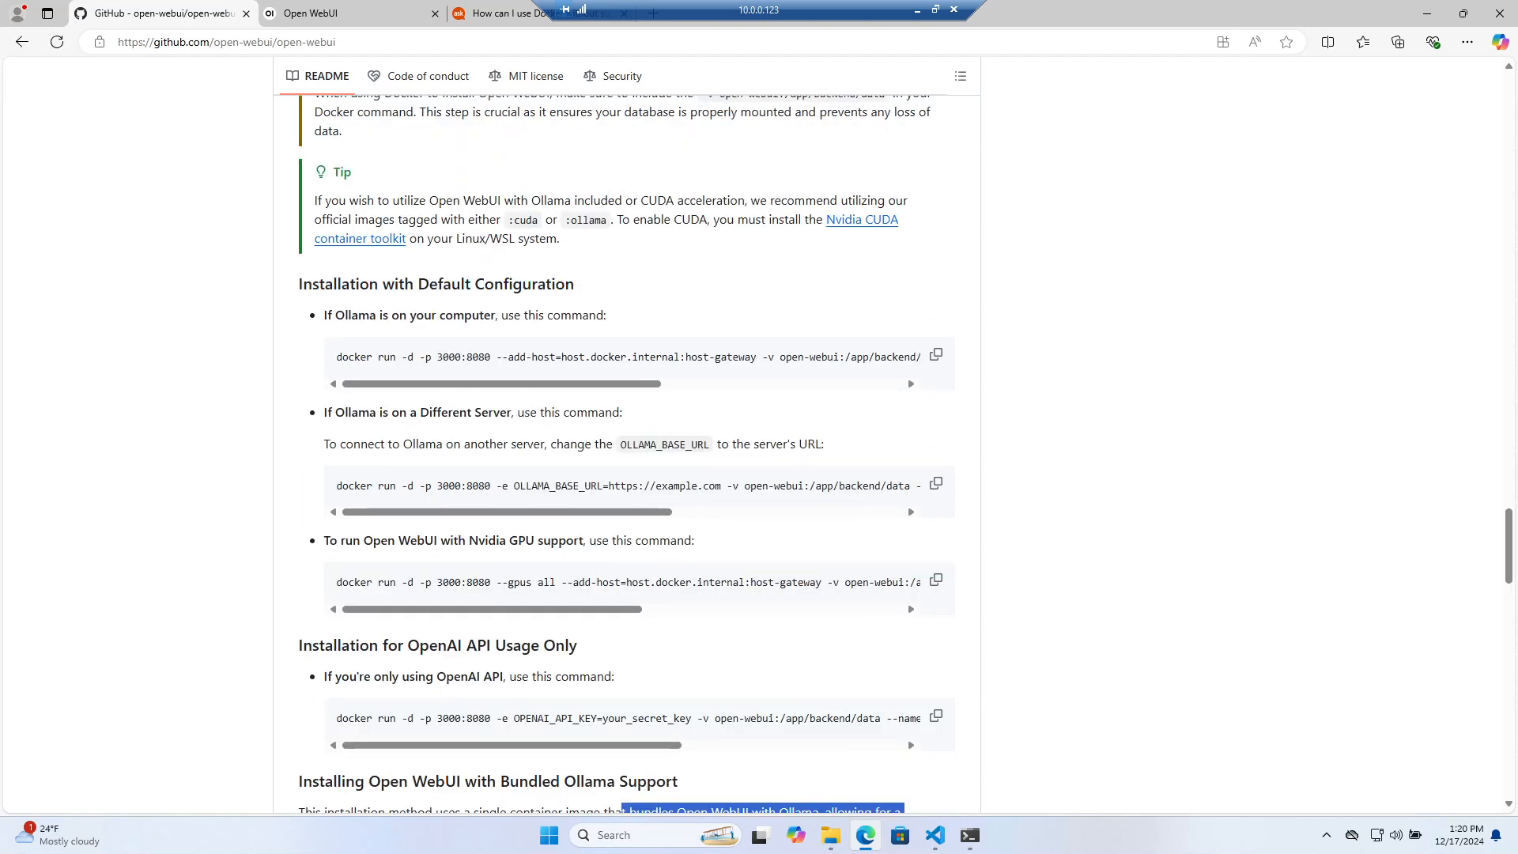
{"action": "left_click_drag", "start_coordinate": [479, 389], "coordinate": [413, 358]}
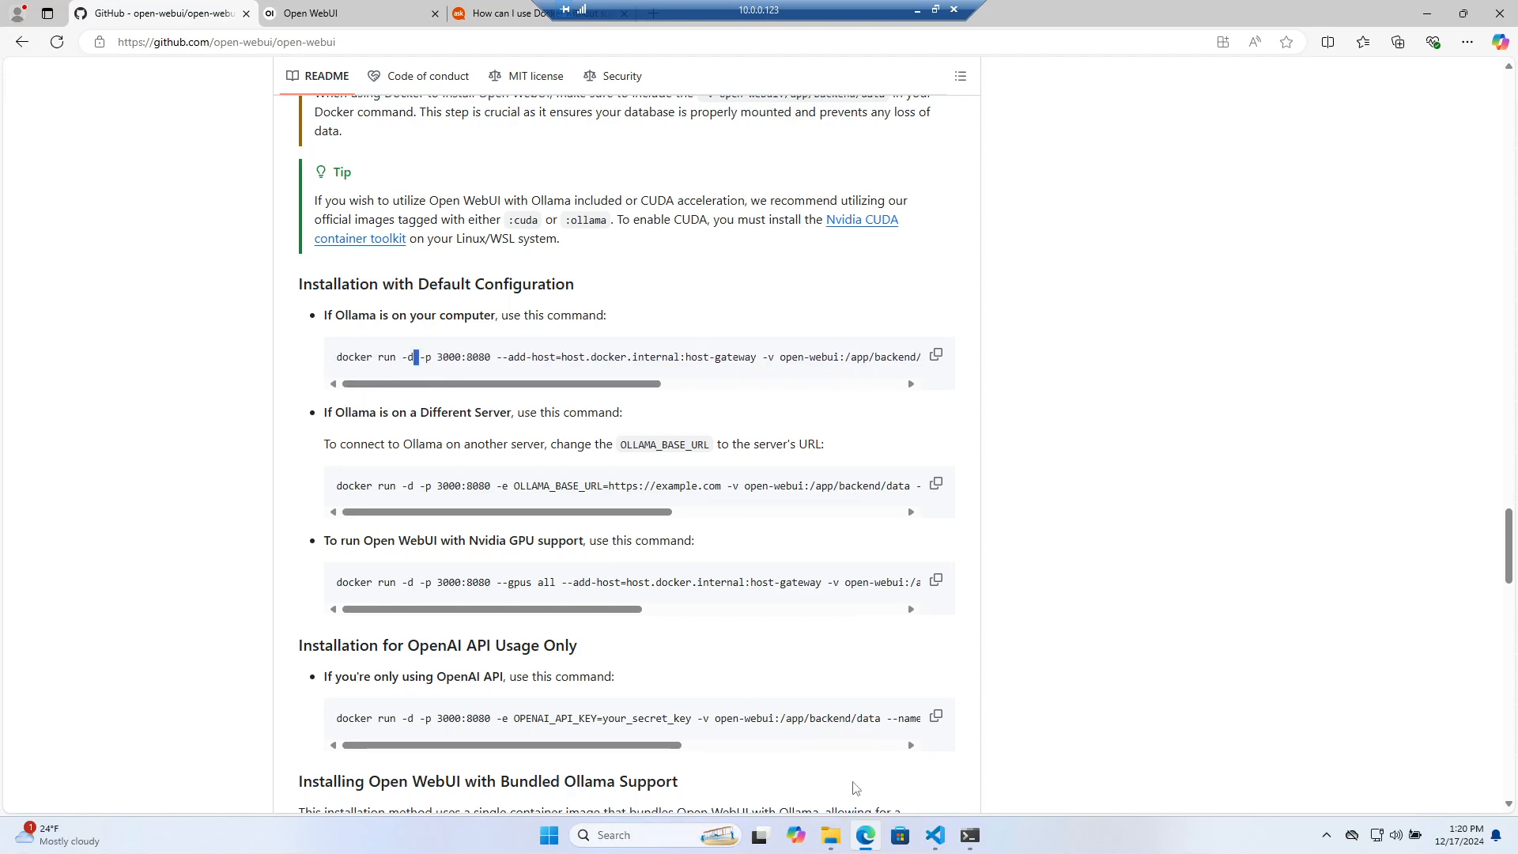
{"action": "left_click", "coordinate": [975, 840]}
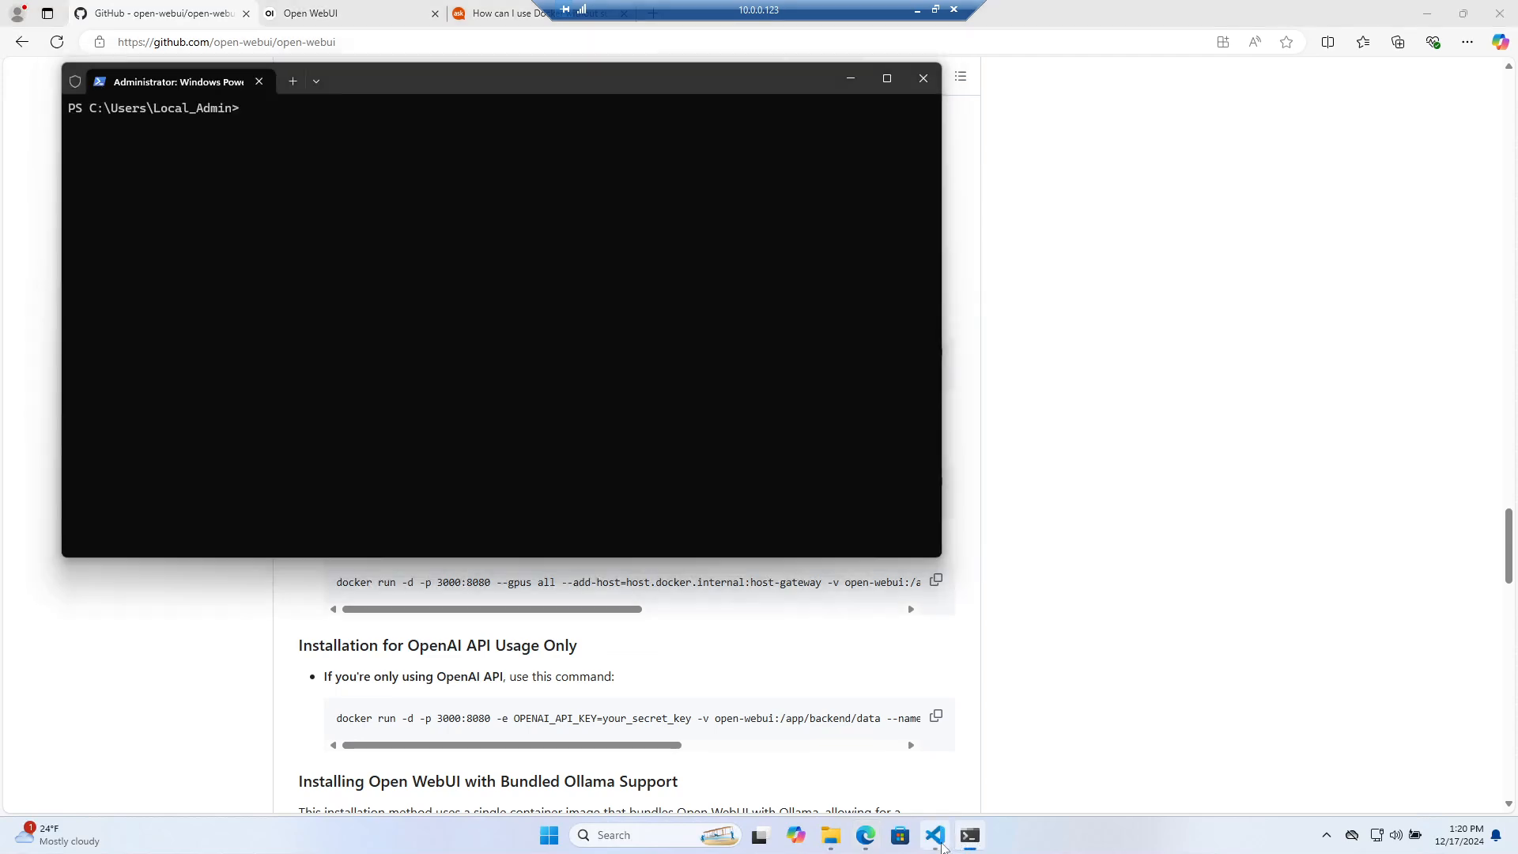
Bring VS Code forward and start a second bash terminal
{"action": "left_click", "coordinate": [936, 835]}
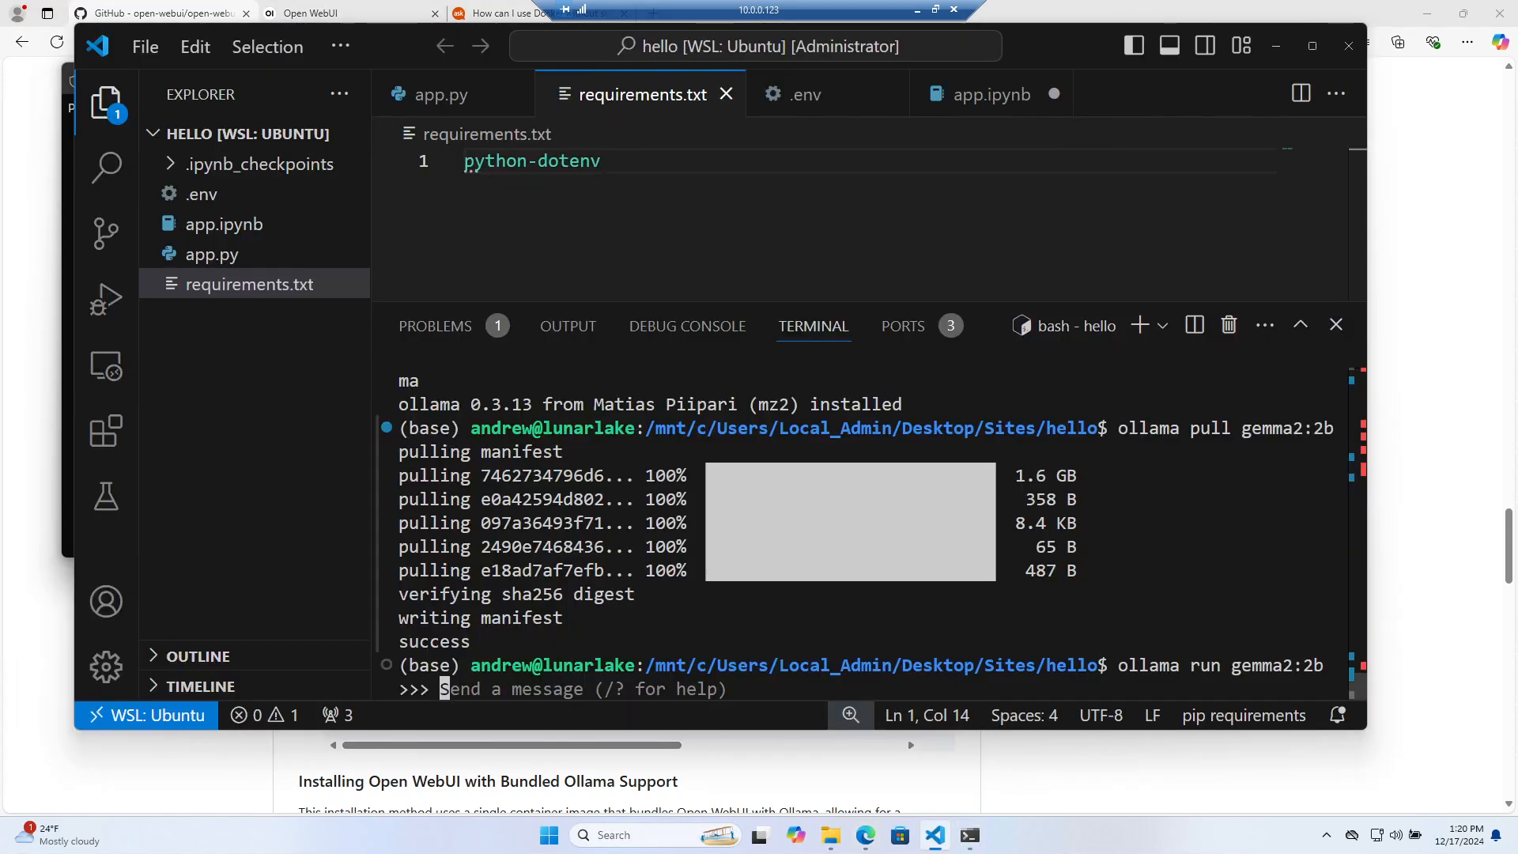
{"action": "left_click", "coordinate": [1163, 333]}
{"action": "left_click", "coordinate": [941, 362]}
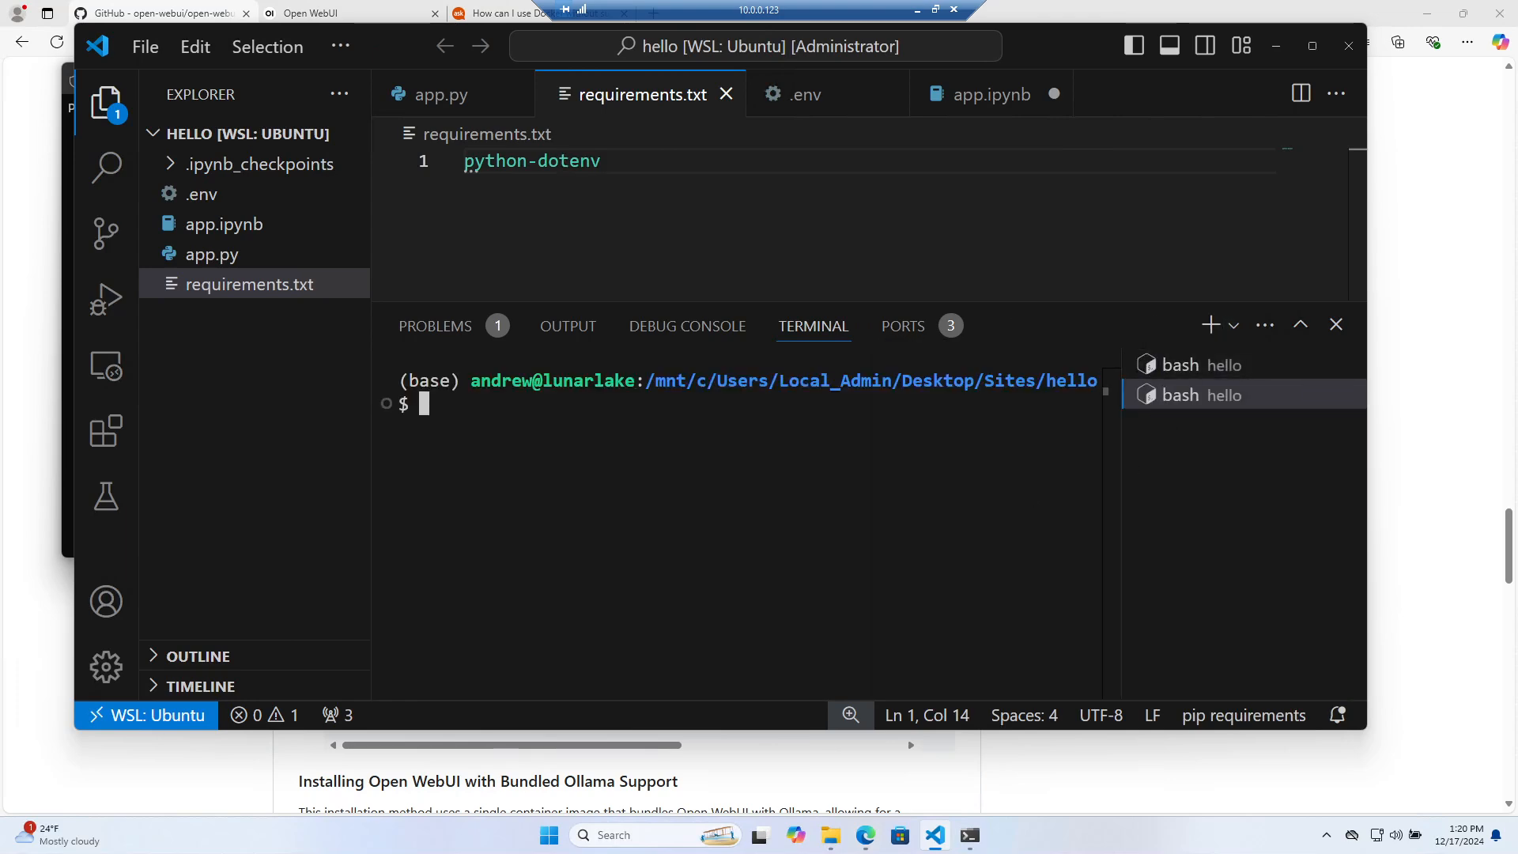
List the running containers with 'sudo docker ps' after plain docker attempts, then maximize VS Code
{"action": "type", "text": "docker"}
{"action": "key", "text": "Return"}
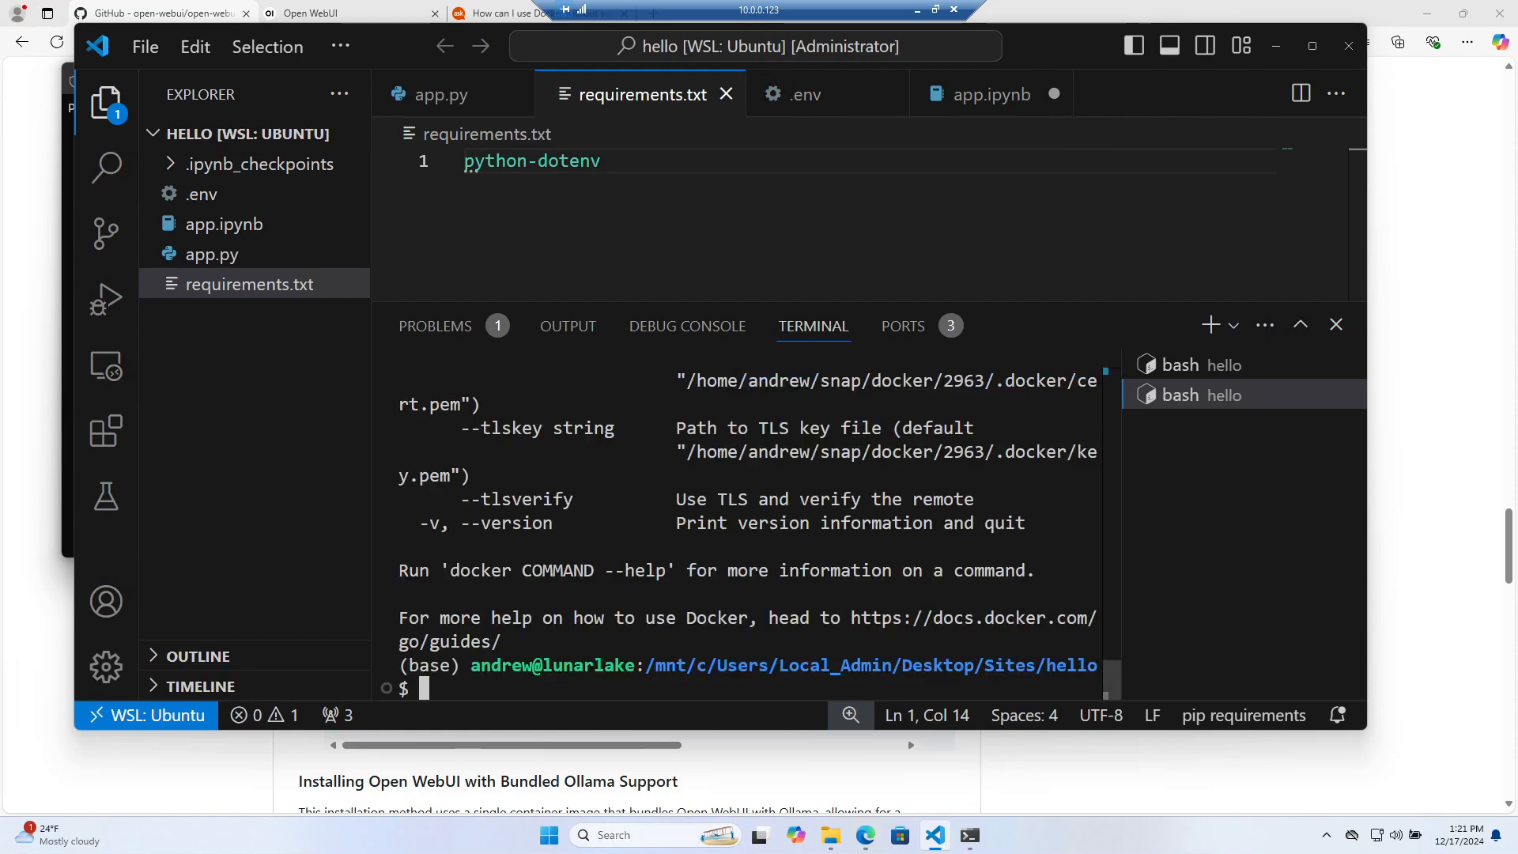
{"action": "type", "text": "docker ps"}
{"action": "key", "text": "Return"}
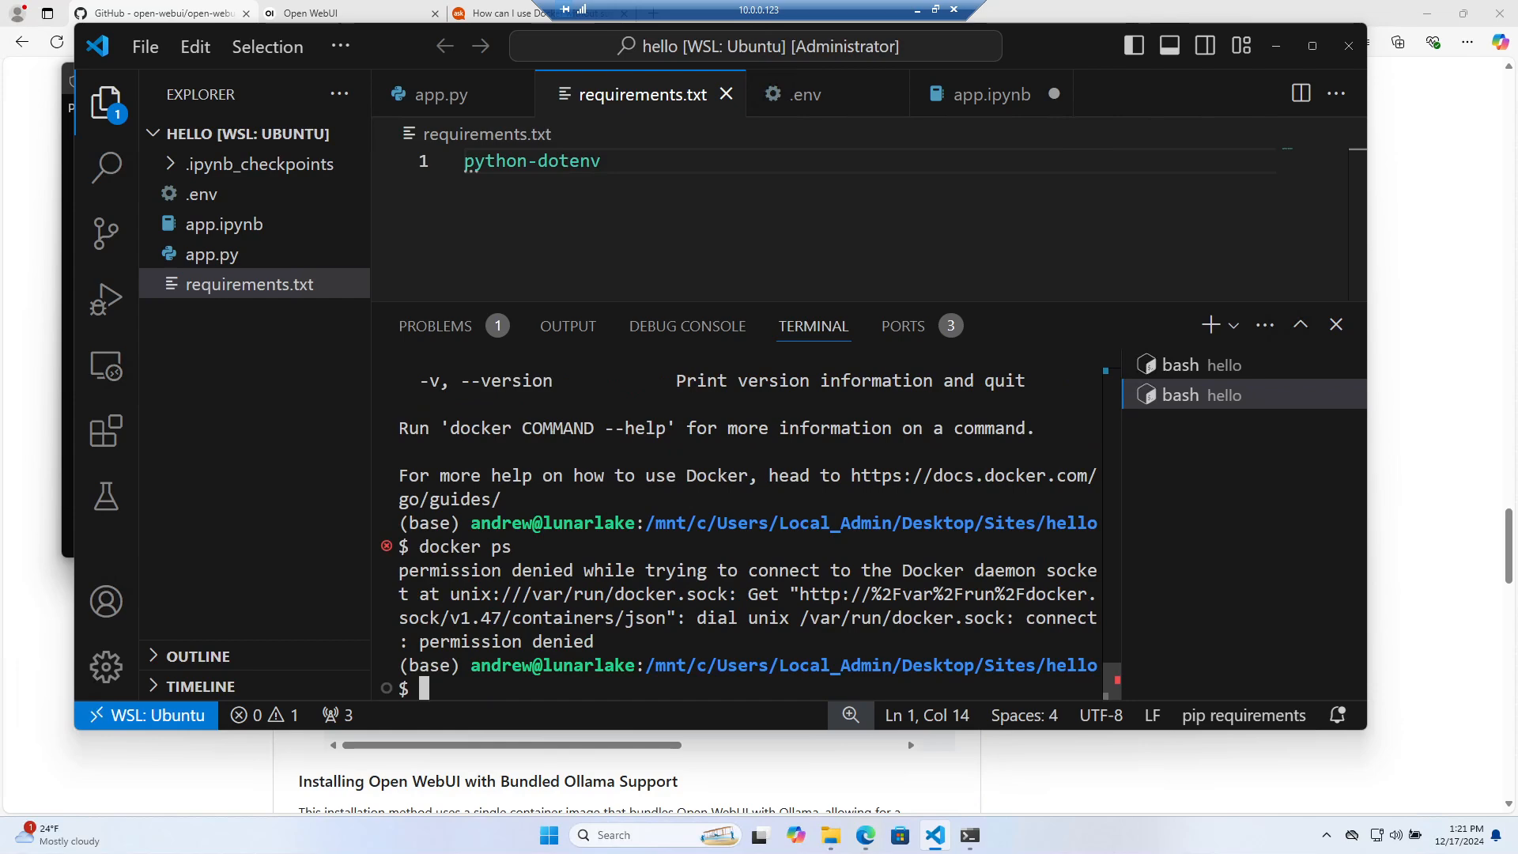
{"action": "type", "text": "sudo "}
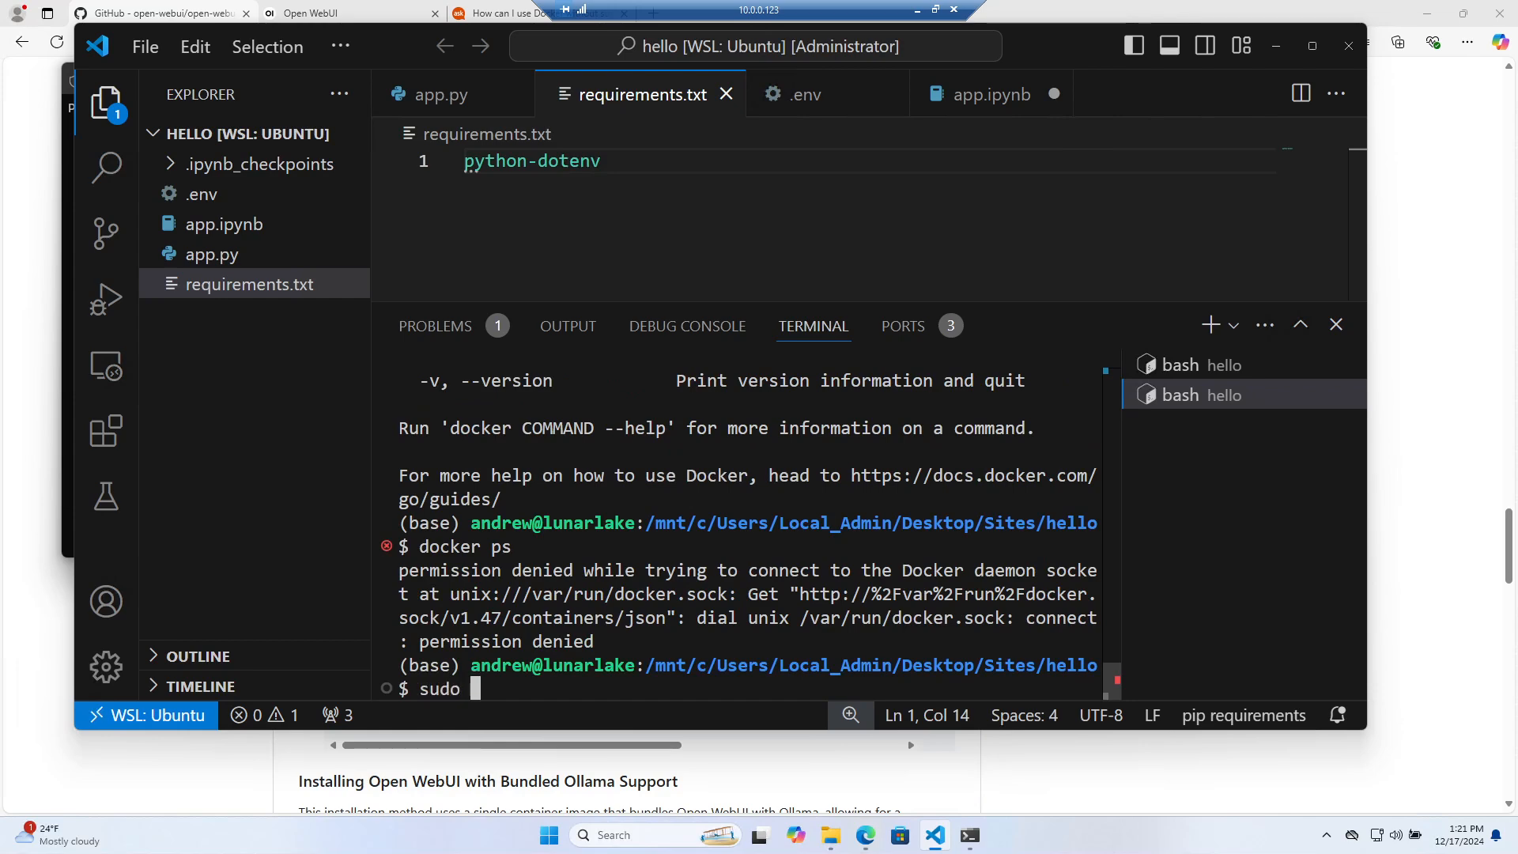
{"action": "type", "text": "docker ps"}
{"action": "key", "text": "Return"}
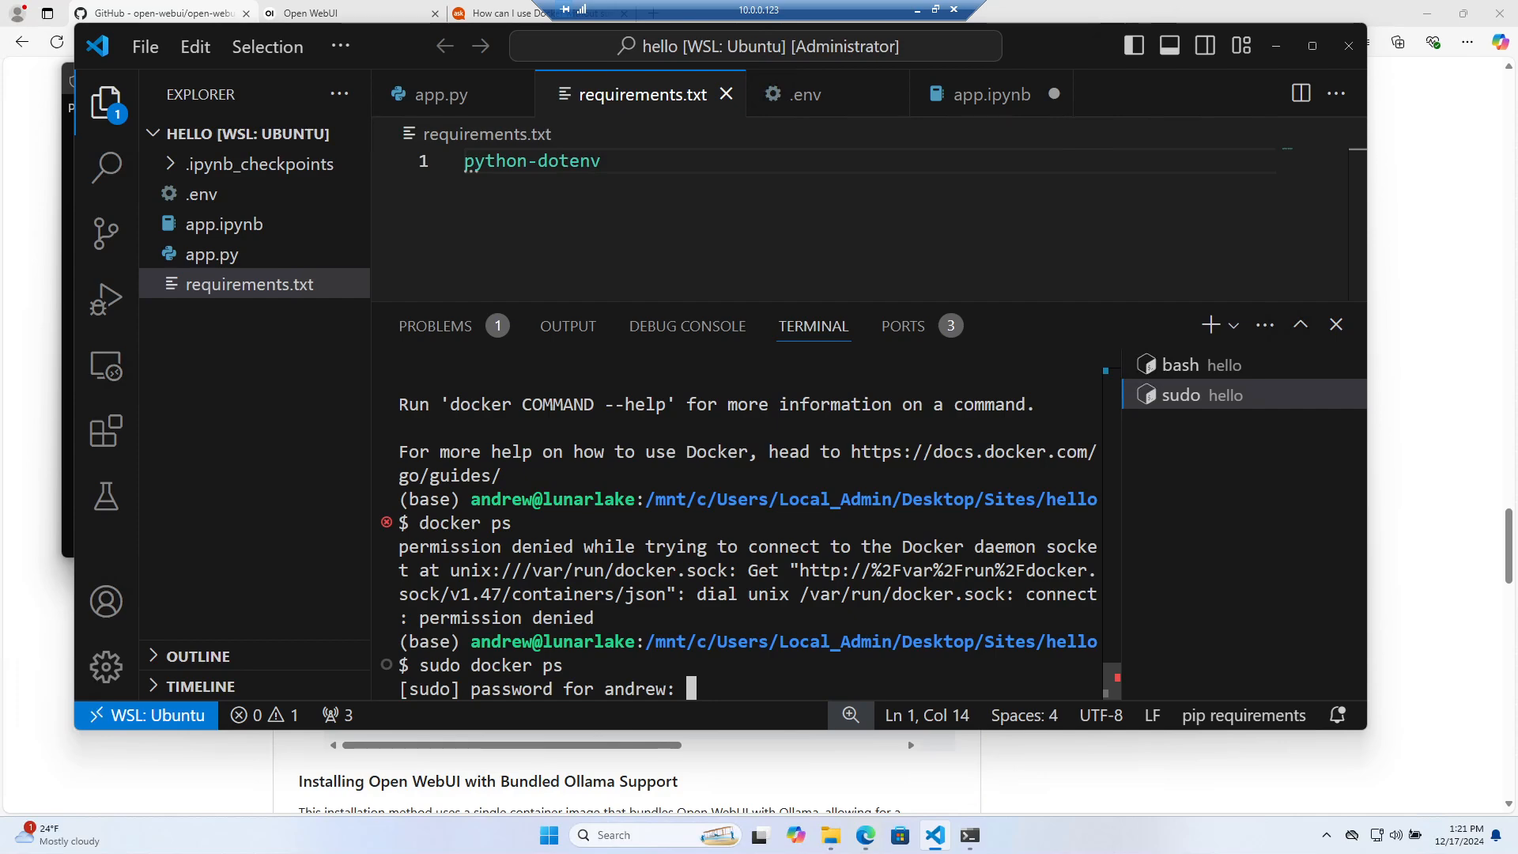
{"action": "key", "text": "Return"}
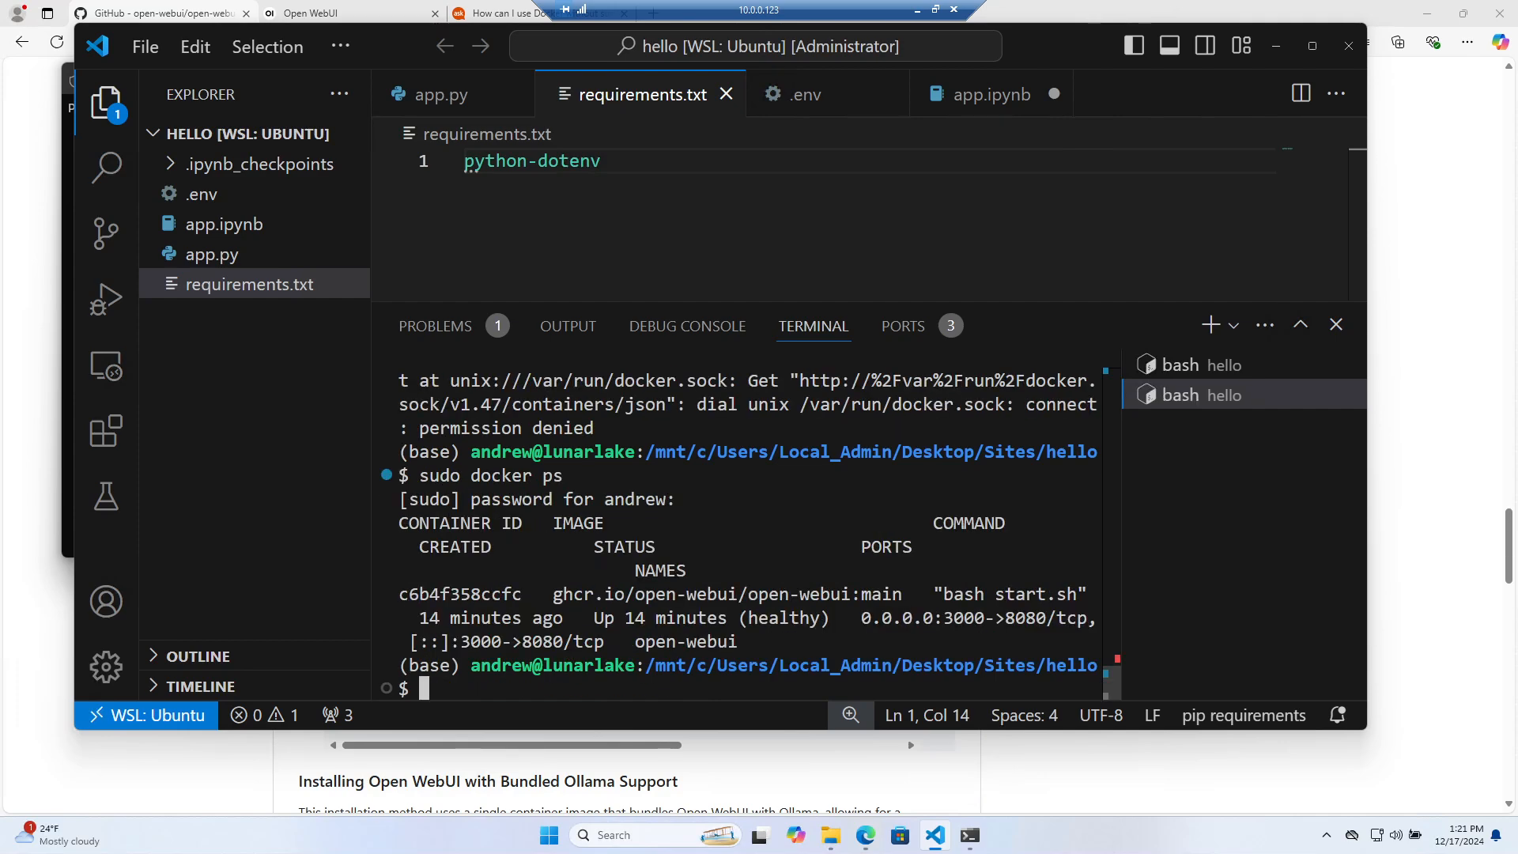
{"action": "left_click", "coordinate": [1312, 46]}
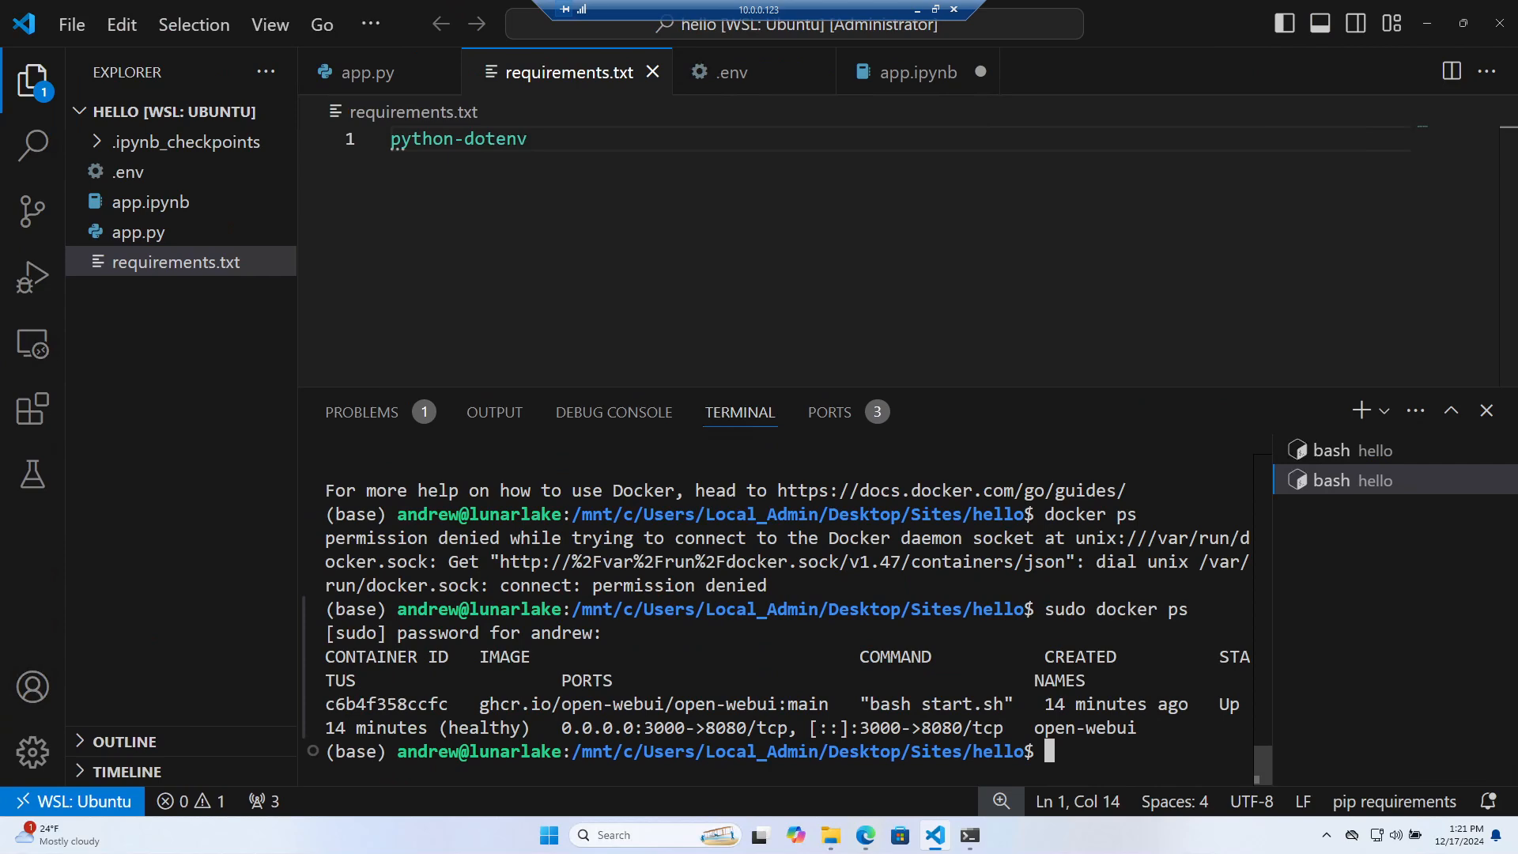
Copy the open-webui container ID to the prompt, then abandon that draft and clear the terminal
{"action": "left_click_drag", "start_coordinate": [448, 704], "coordinate": [325, 703]}
{"action": "left_click", "coordinate": [356, 703]}
{"action": "type", "text": "c6b4f358ccfc"}
{"action": "key", "text": "Home"}
{"action": "type", "text": "do"}
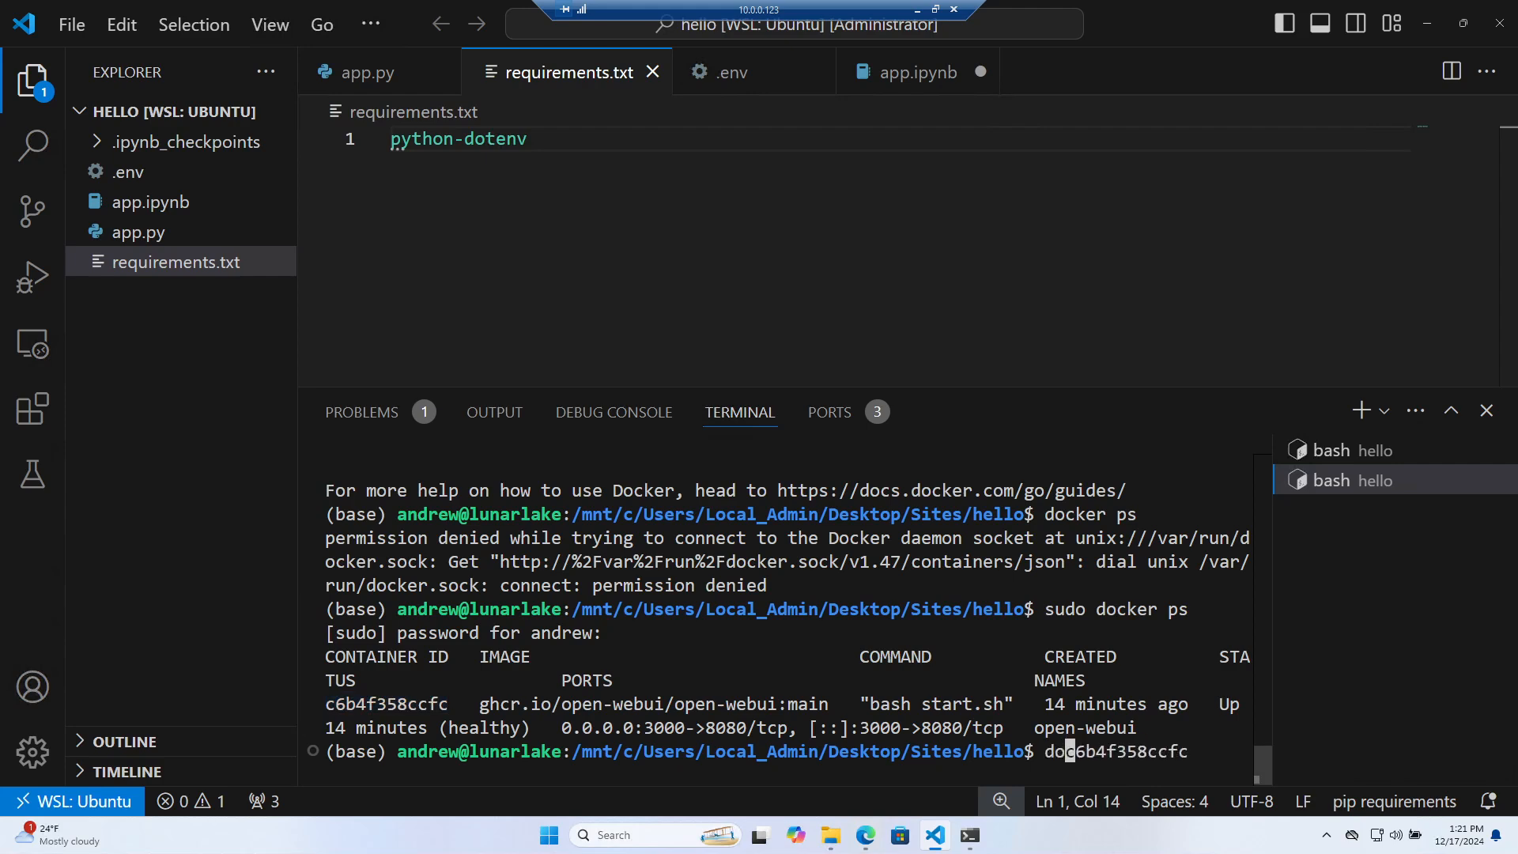
{"action": "type", "text": "cker"}
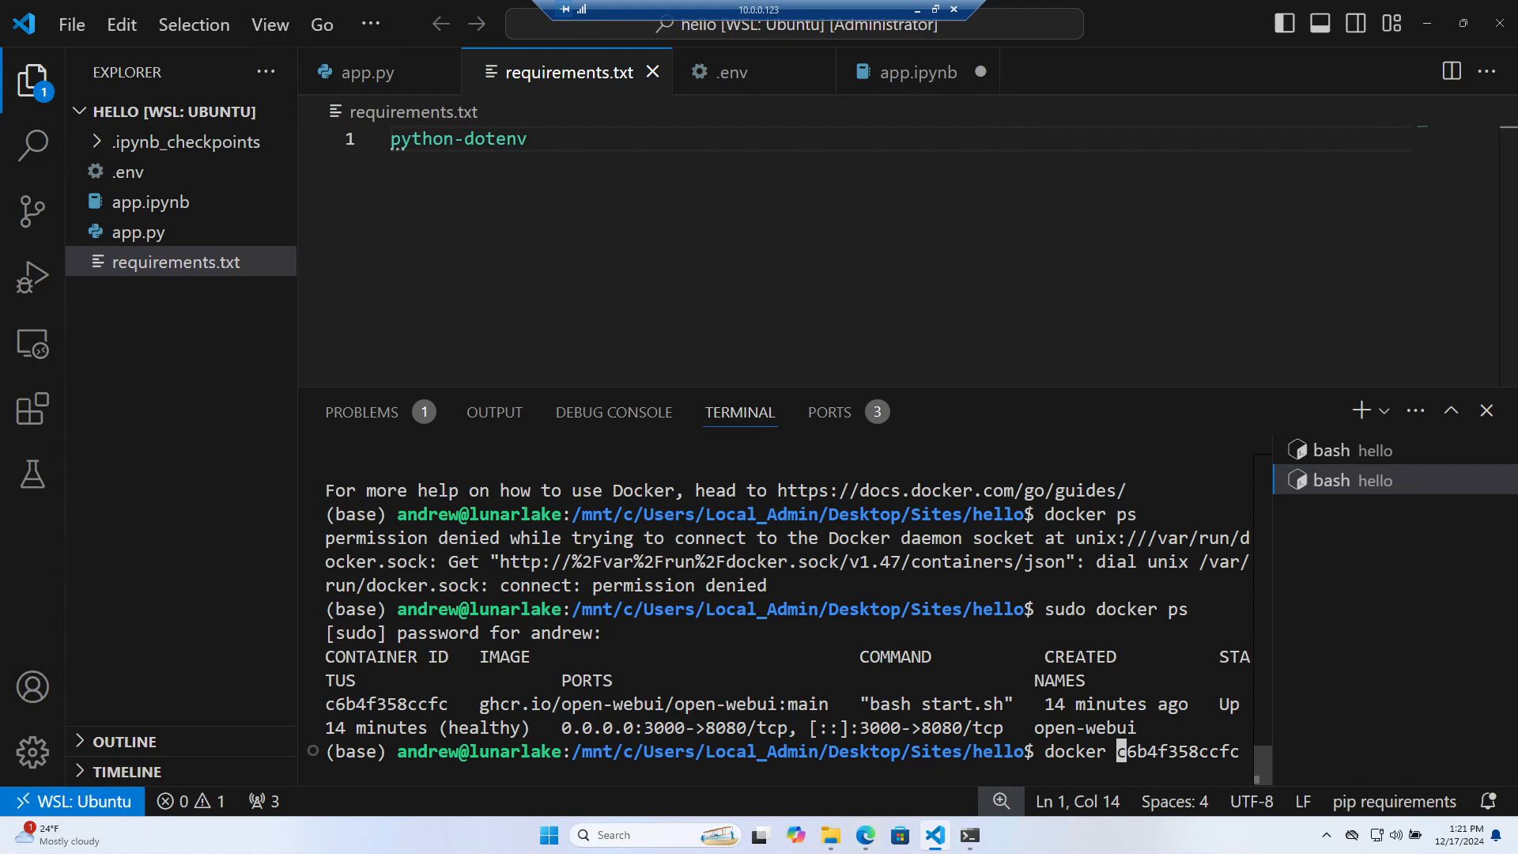
{"action": "type", "text": "kill"}
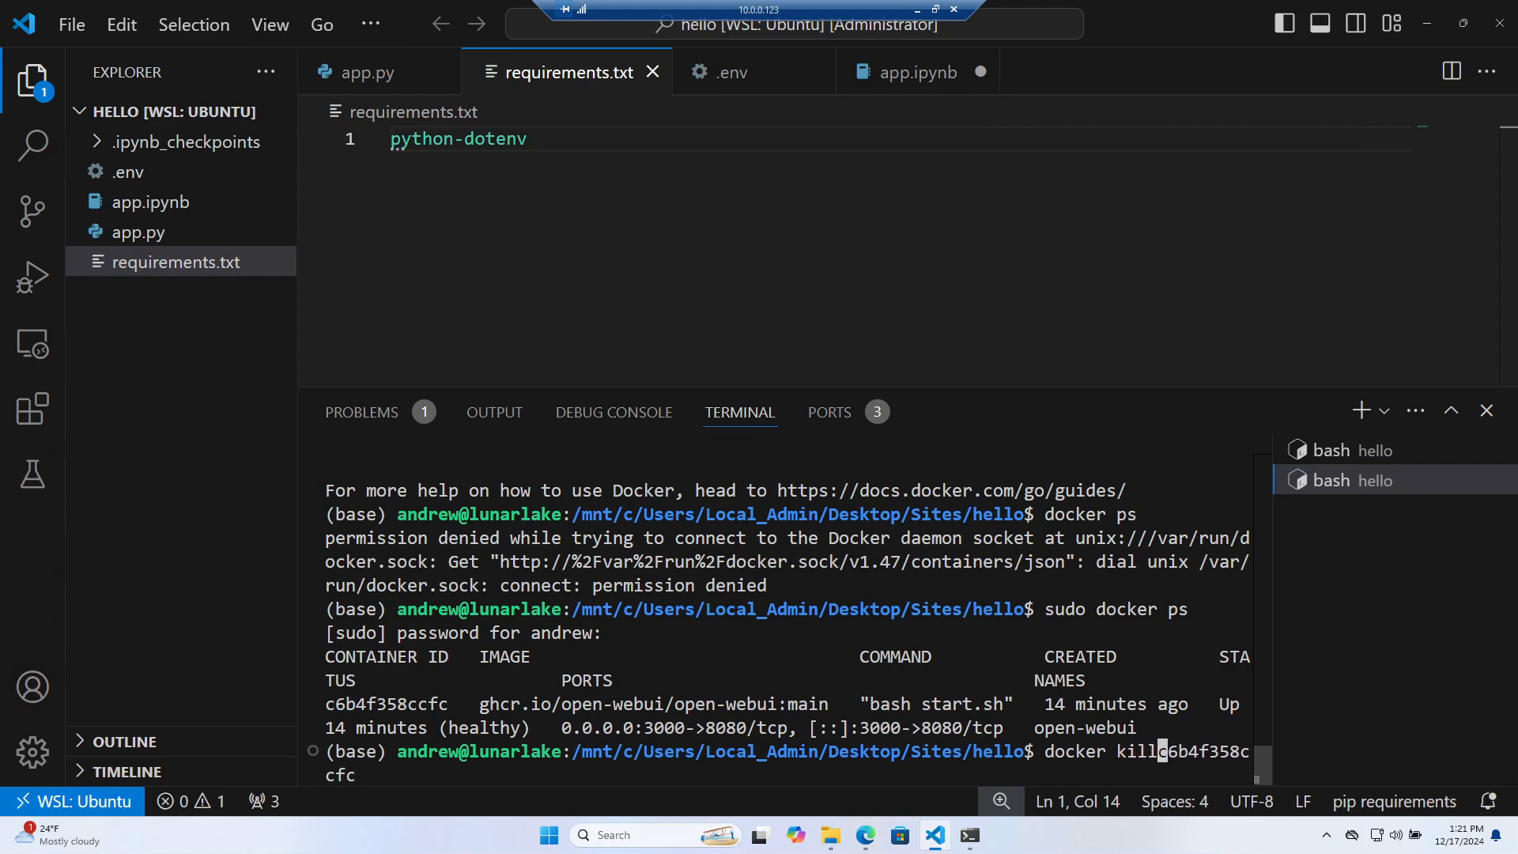
{"action": "key", "text": "BackSpace"}
{"action": "key", "text": "BackSpace"}
{"action": "key", "text": "BackSpace"}
{"action": "key", "text": "BackSpace"}
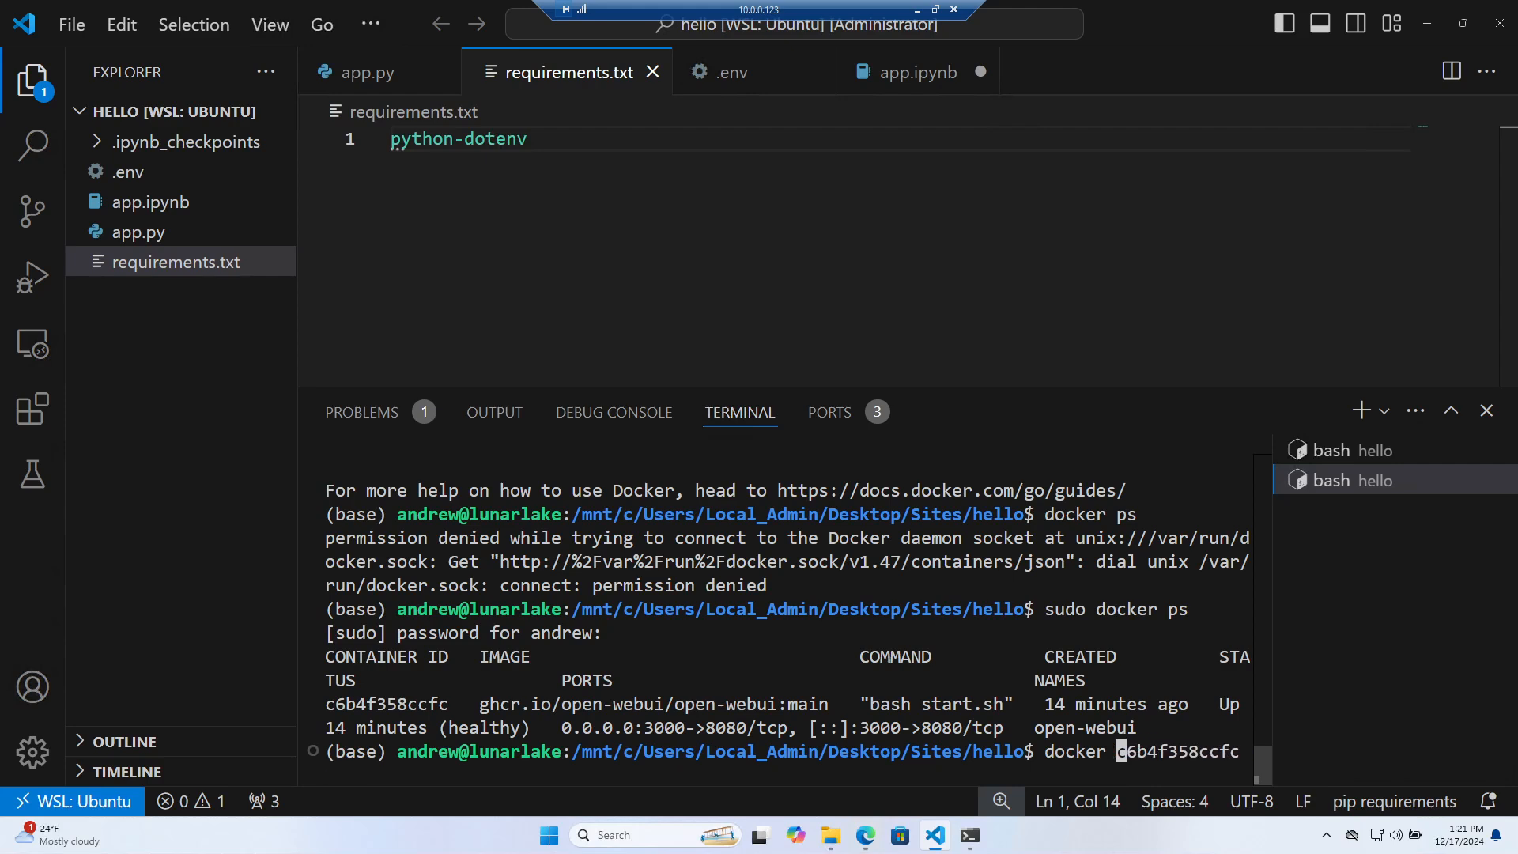
{"action": "key", "text": "ctrl+c"}
{"action": "type", "text": "clear"}
{"action": "key", "text": "Return"}
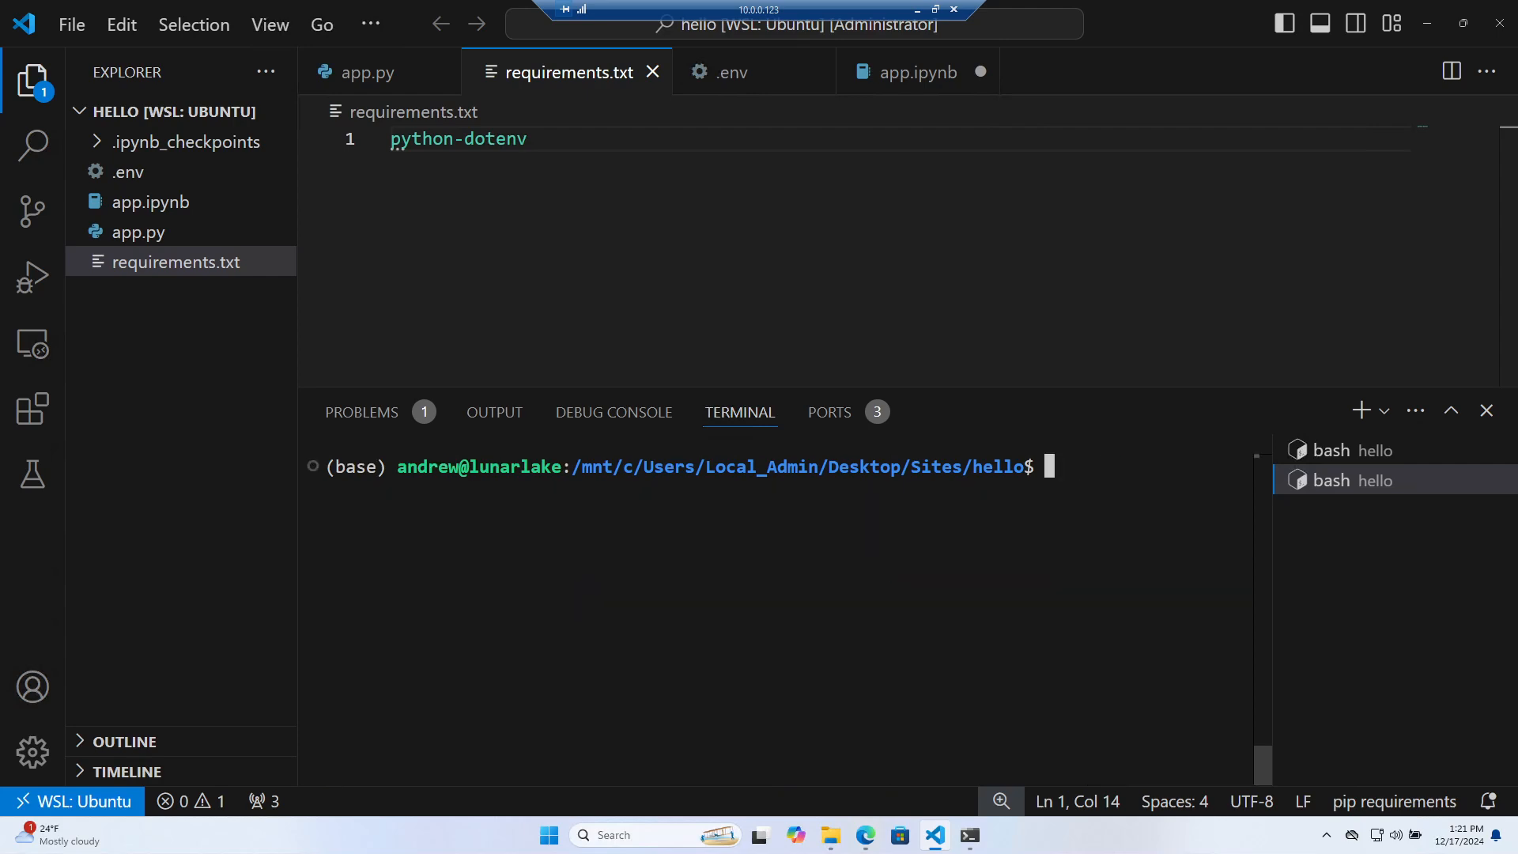
Try kill, ps and 'sudo docker' commands to view docker's help
{"action": "type", "text": "kill -9"}
{"action": "key", "text": "BackSpace"}
{"action": "key", "text": "BackSpace"}
{"action": "key", "text": "BackSpace"}
{"action": "key", "text": "BackSpace"}
{"action": "key", "text": "BackSpace"}
{"action": "key", "text": "BackSpace"}
{"action": "key", "text": "BackSpace"}
{"action": "key", "text": "BackSpace"}
{"action": "type", "text": "docker"}
{"action": "key", "text": "Home"}
{"action": "type", "text": "ps"}
{"action": "key", "text": "Return"}
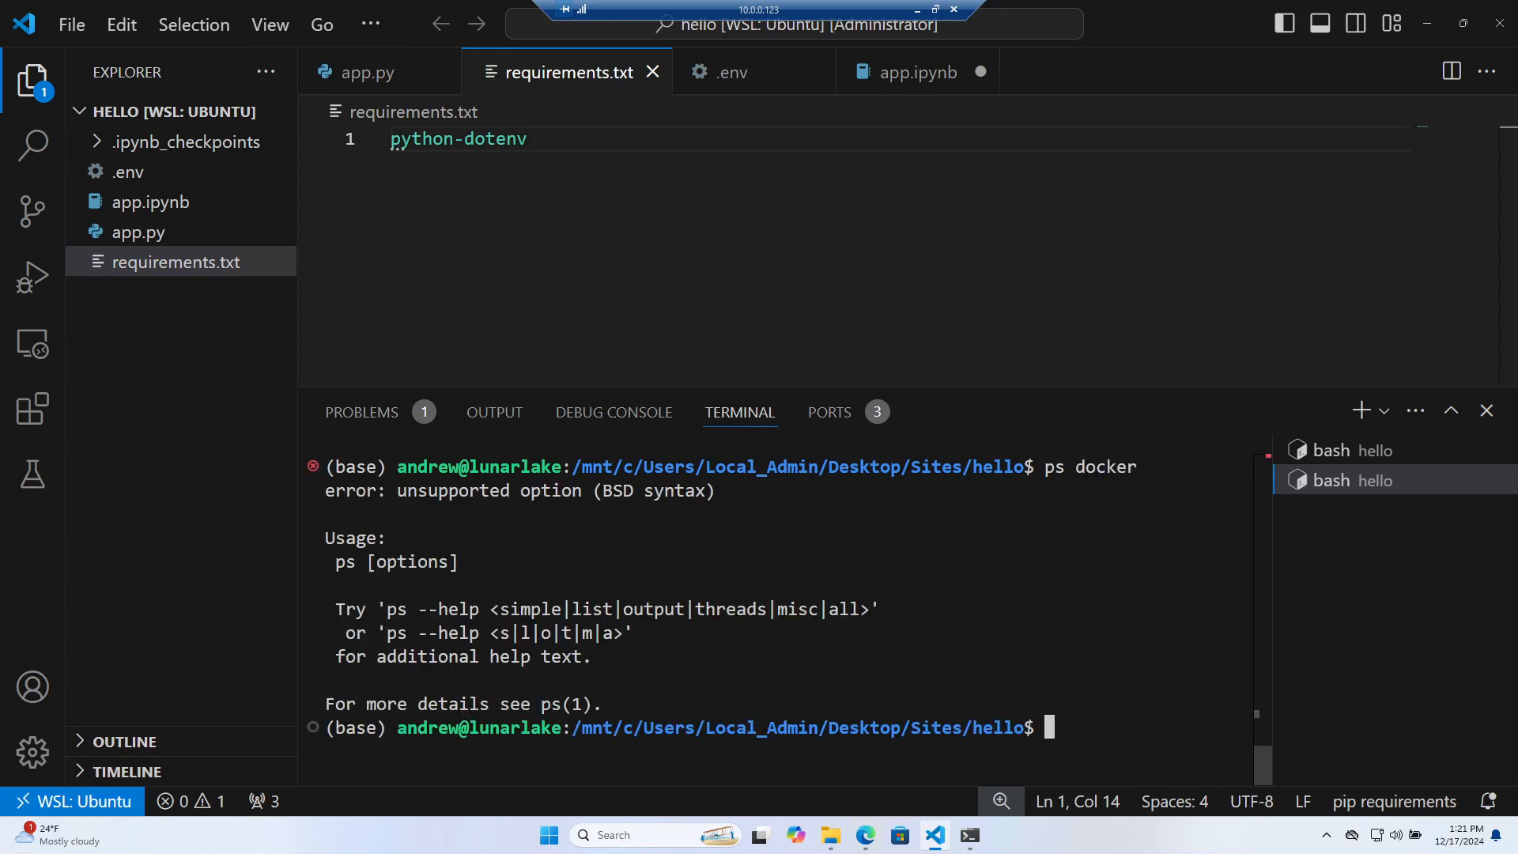
{"action": "type", "text": "sudo docker"}
{"action": "key", "text": "Return"}
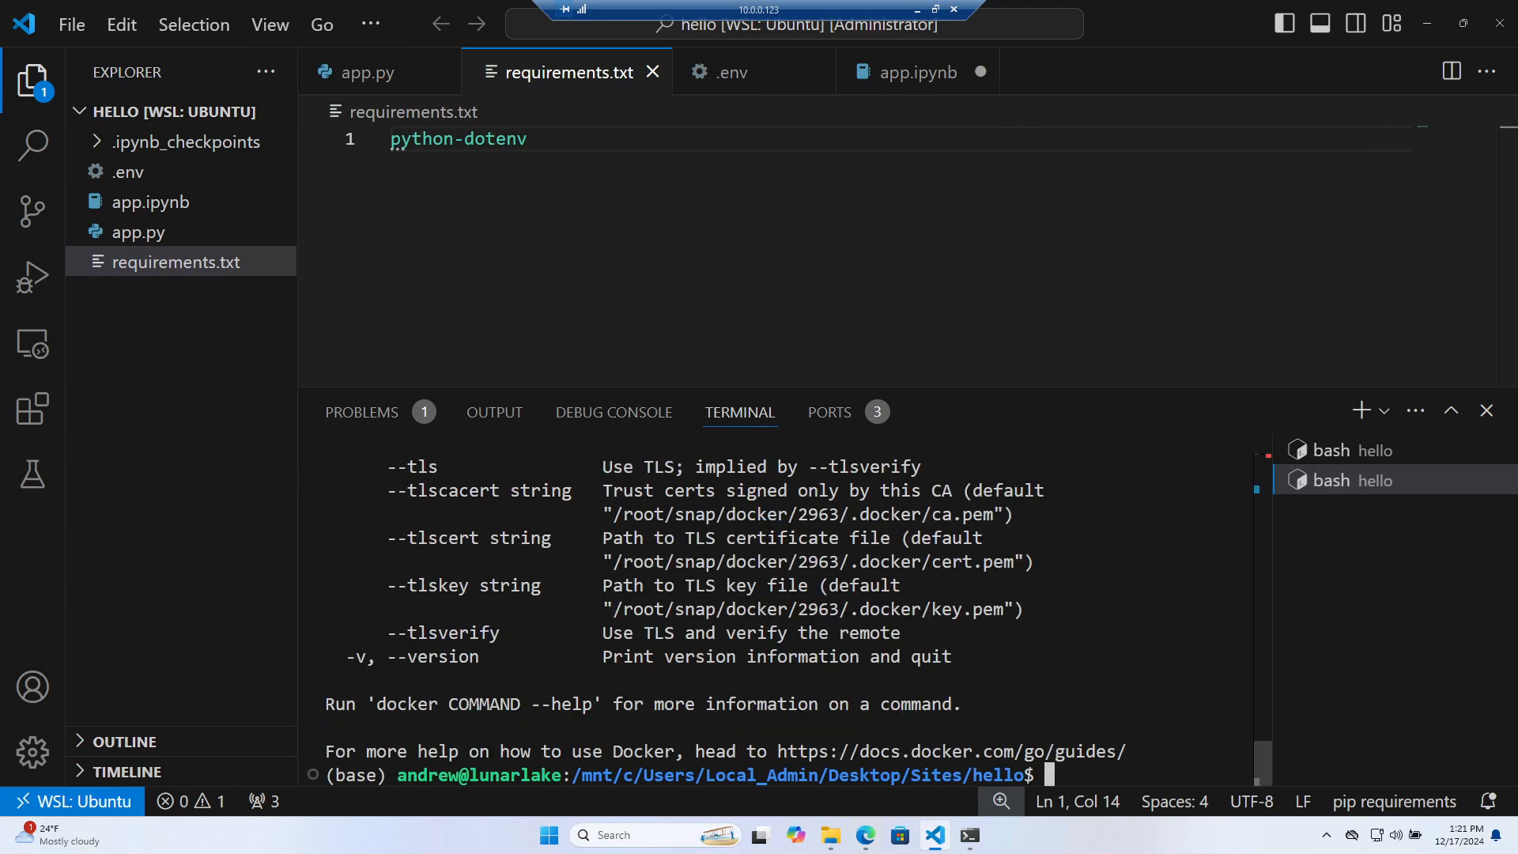
Kill container c6b4f358ccfc by running 'sudo docker kill' with the pasted ID
{"action": "scroll", "coordinate": [787, 620], "scroll_direction": "up", "scroll_amount": 10}
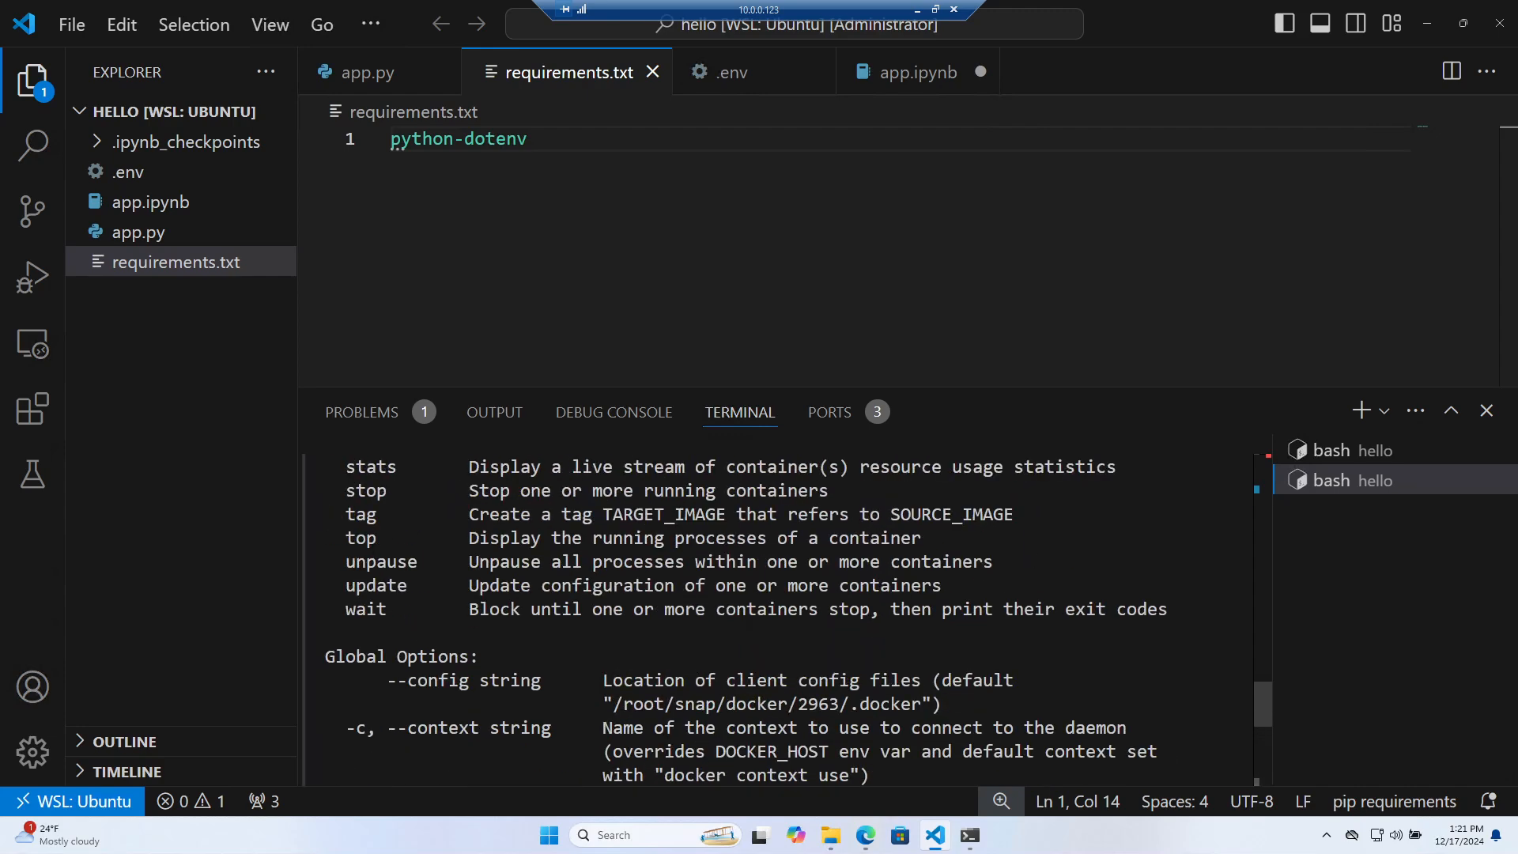
{"action": "scroll", "coordinate": [787, 620], "scroll_direction": "up", "scroll_amount": 1}
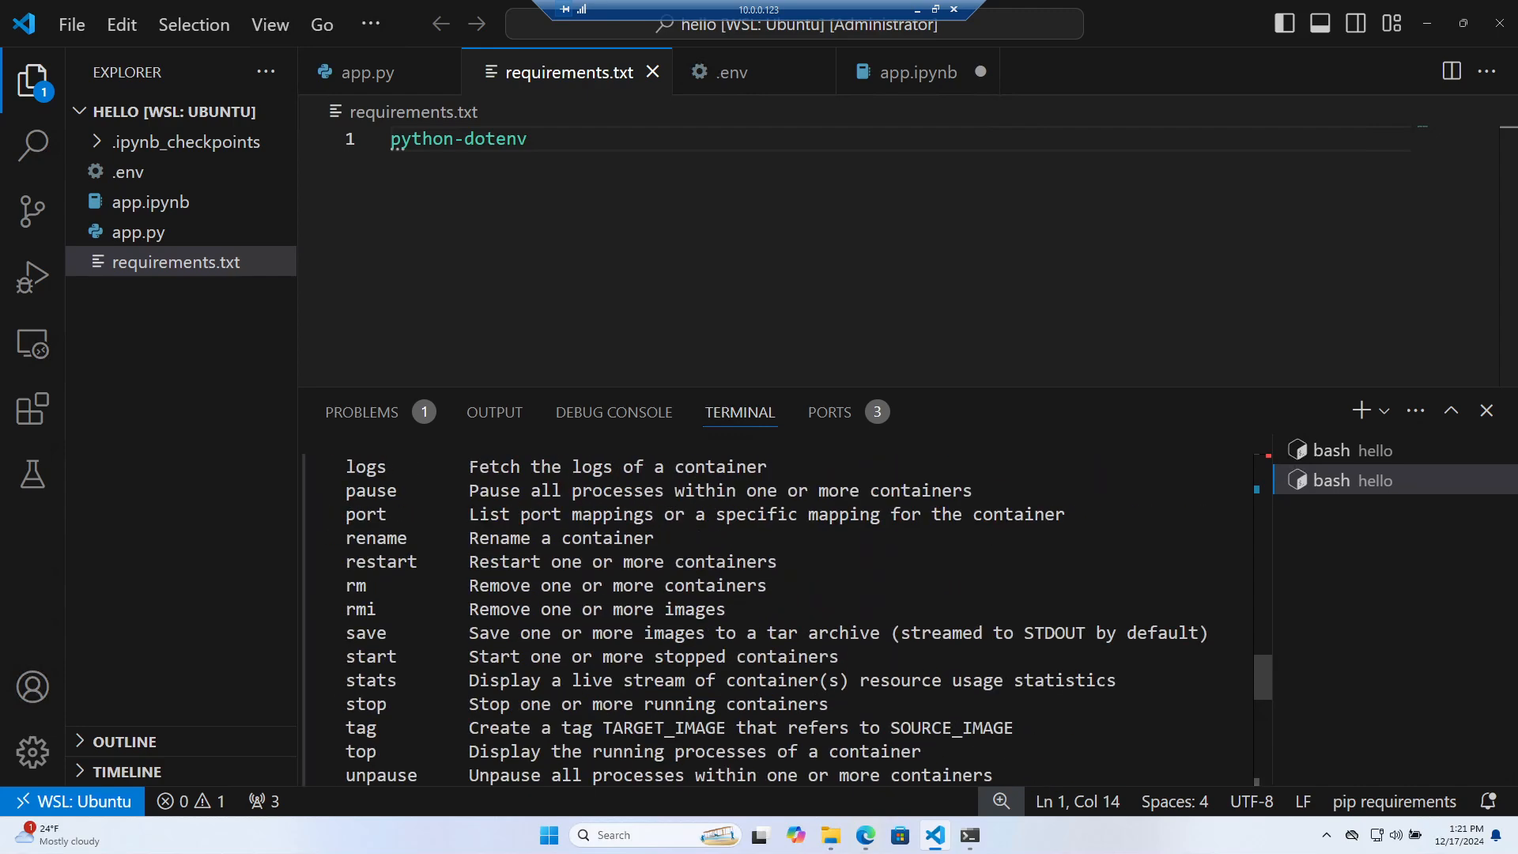
{"action": "scroll", "coordinate": [788, 620], "scroll_direction": "up", "scroll_amount": 2}
{"action": "scroll", "coordinate": [787, 620], "scroll_direction": "down", "scroll_amount": 12}
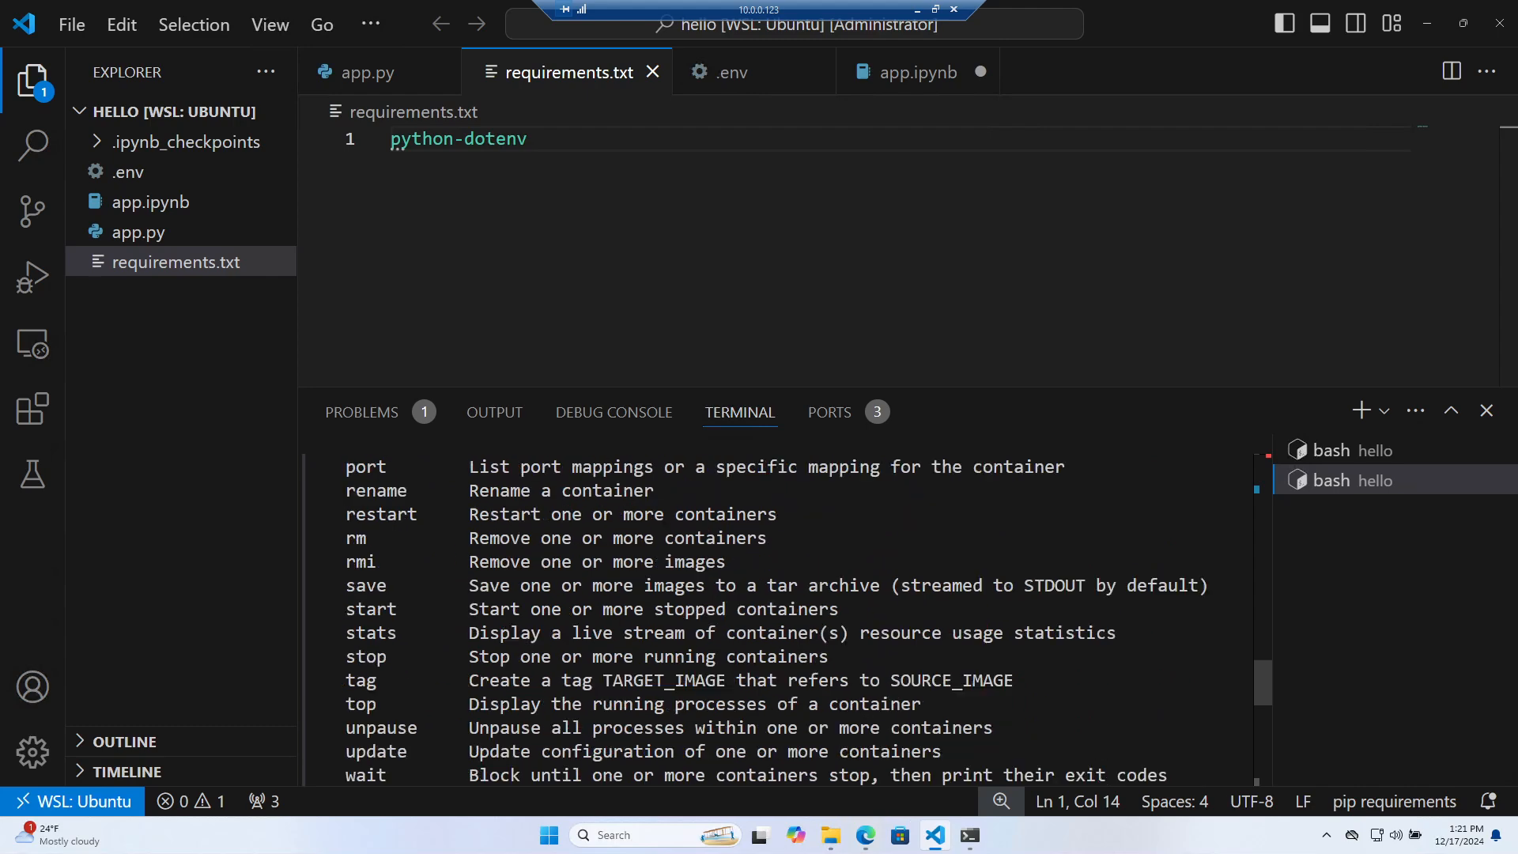
{"action": "scroll", "coordinate": [787, 619], "scroll_direction": "down", "scroll_amount": 1}
{"action": "key", "text": "ctrl+v"}
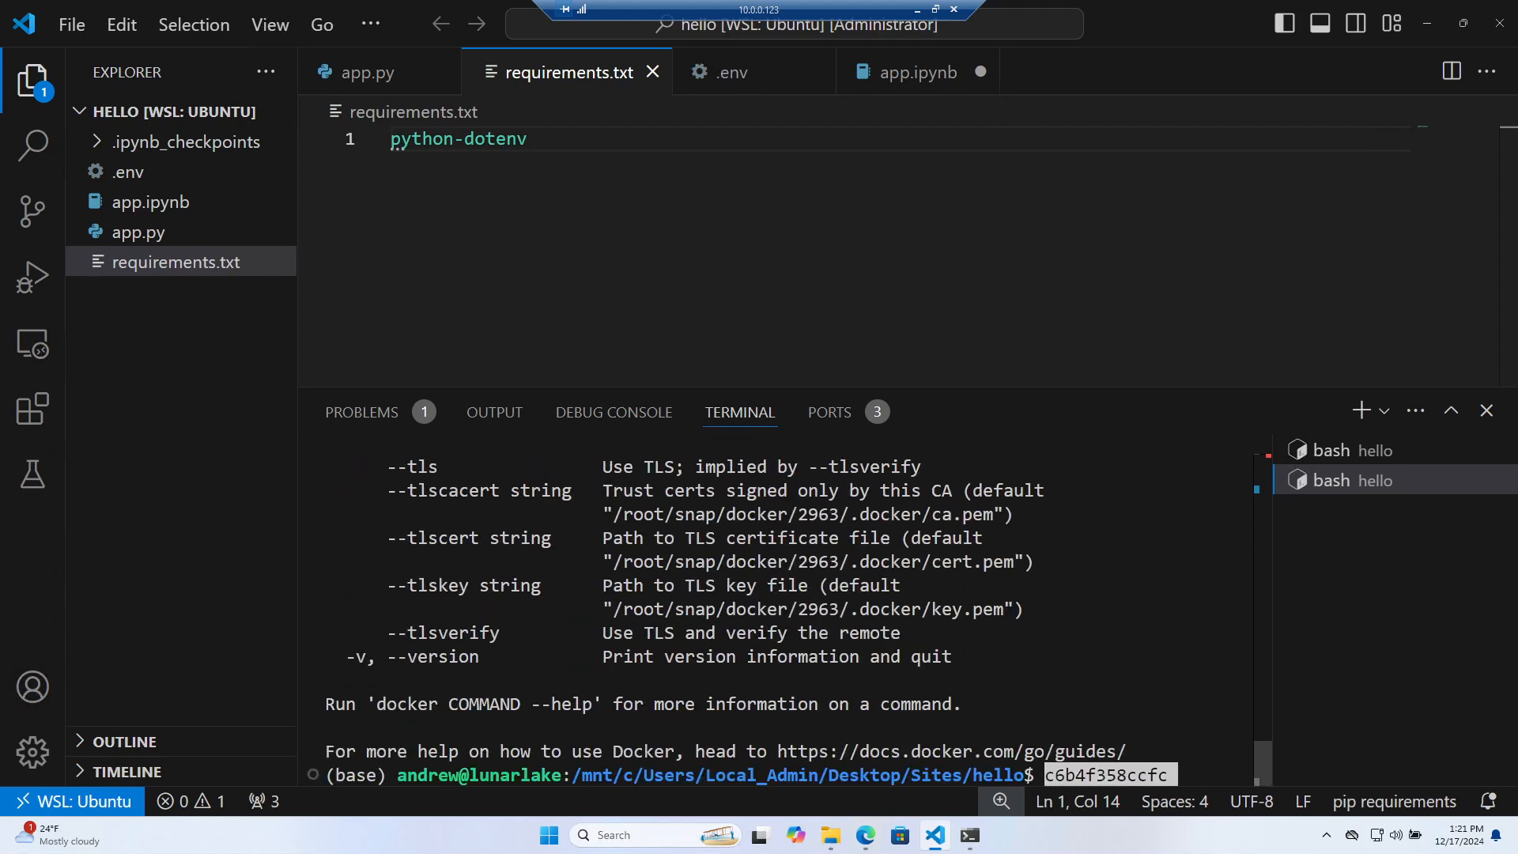
{"action": "key", "text": "Home"}
{"action": "type", "text": "sudo doc"}
{"action": "type", "text": "ker kill"}
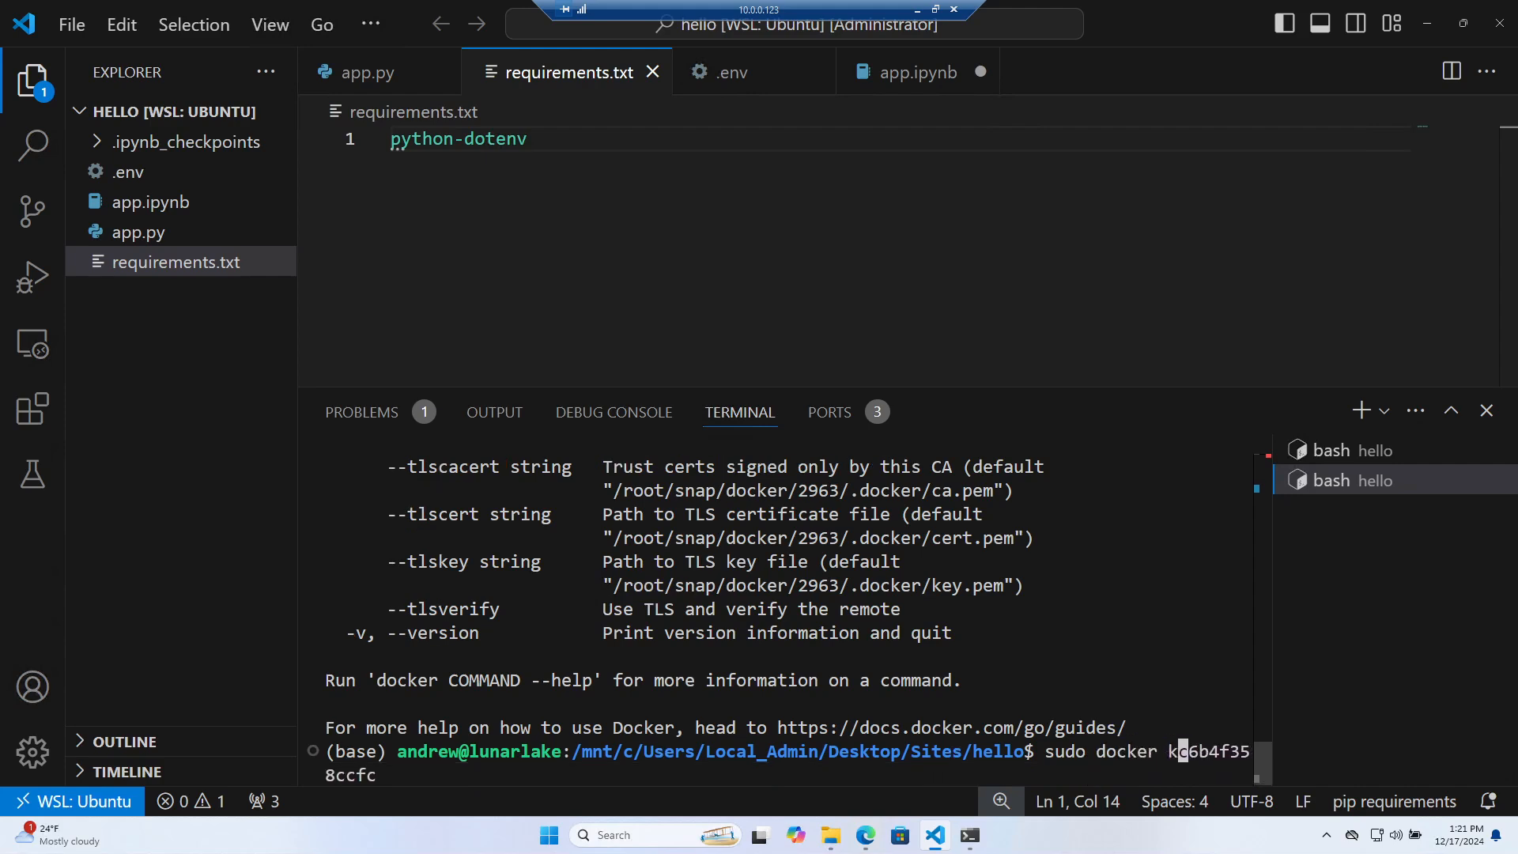
{"action": "key", "text": "Return"}
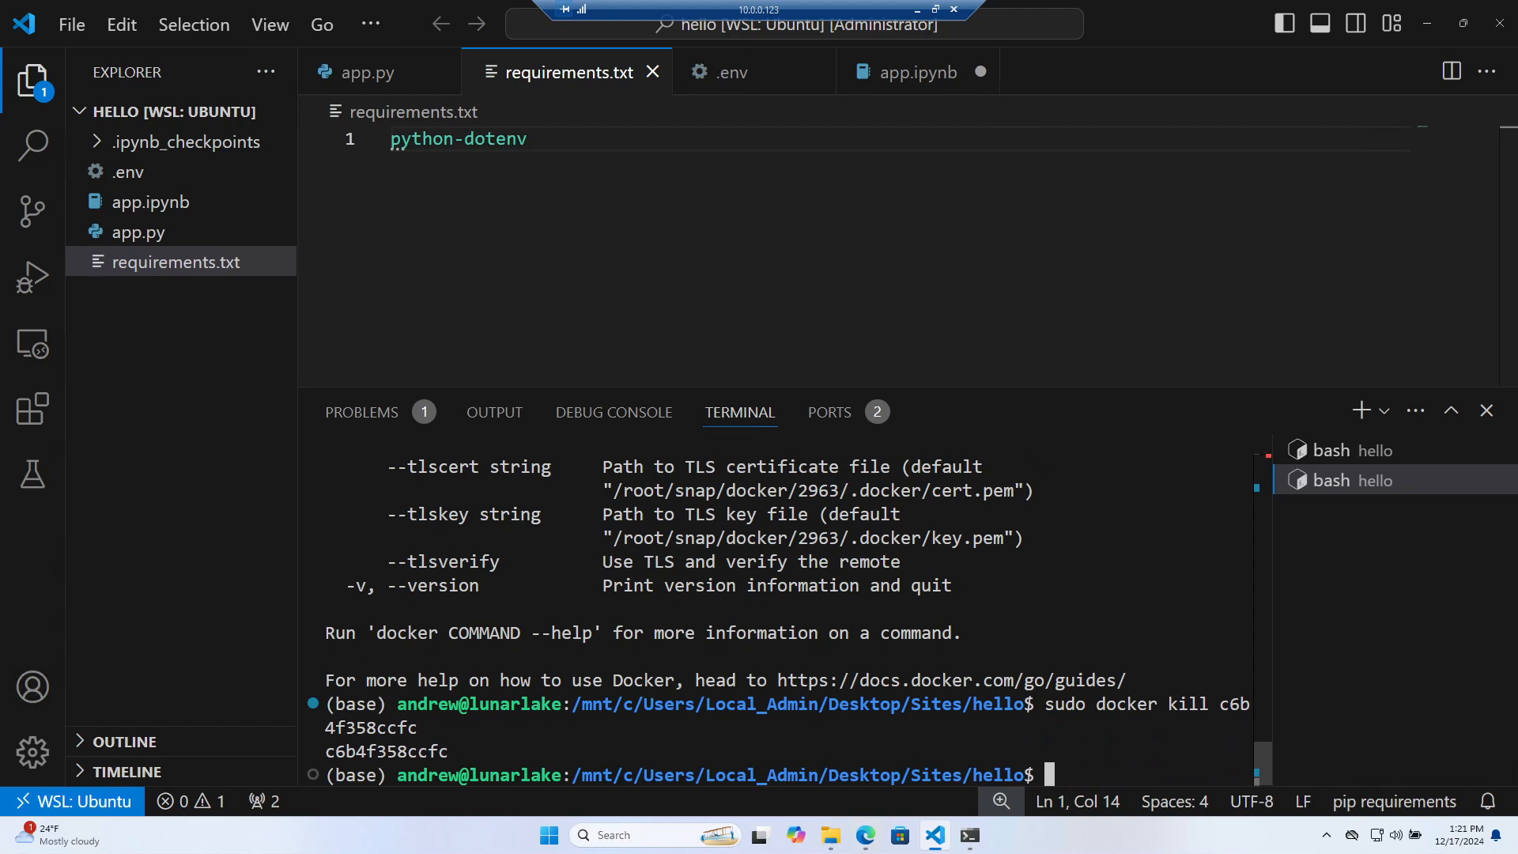
Run 'sudo docker ps' to confirm no containers are still running
{"action": "key", "text": "Up"}
{"action": "key", "text": "BackSpace"}
{"action": "key", "text": "BackSpace"}
{"action": "key", "text": "BackSpace"}
{"action": "key", "text": "BackSpace"}
{"action": "key", "text": "BackSpace"}
{"action": "key", "text": "BackSpace"}
{"action": "key", "text": "BackSpace"}
{"action": "key", "text": "BackSpace"}
{"action": "key", "text": "BackSpace"}
{"action": "key", "text": "BackSpace"}
{"action": "key", "text": "BackSpace"}
{"action": "key", "text": "BackSpace"}
{"action": "key", "text": "BackSpace"}
{"action": "key", "text": "BackSpace"}
{"action": "key", "text": "BackSpace"}
{"action": "key", "text": "BackSpace"}
{"action": "key", "text": "BackSpace"}
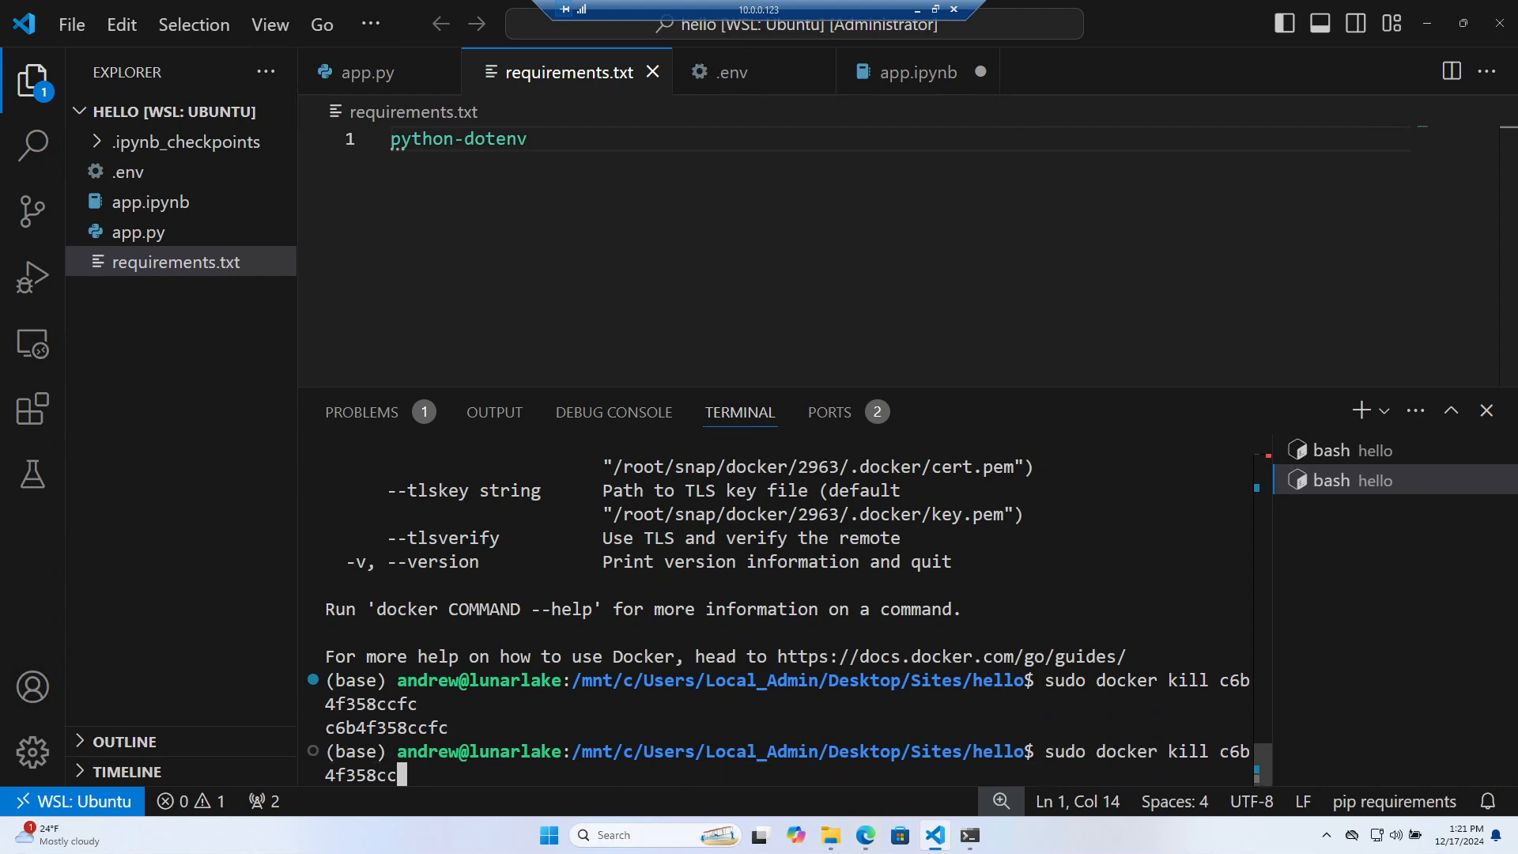
{"action": "type", "text": "ps"}
{"action": "key", "text": "Return"}
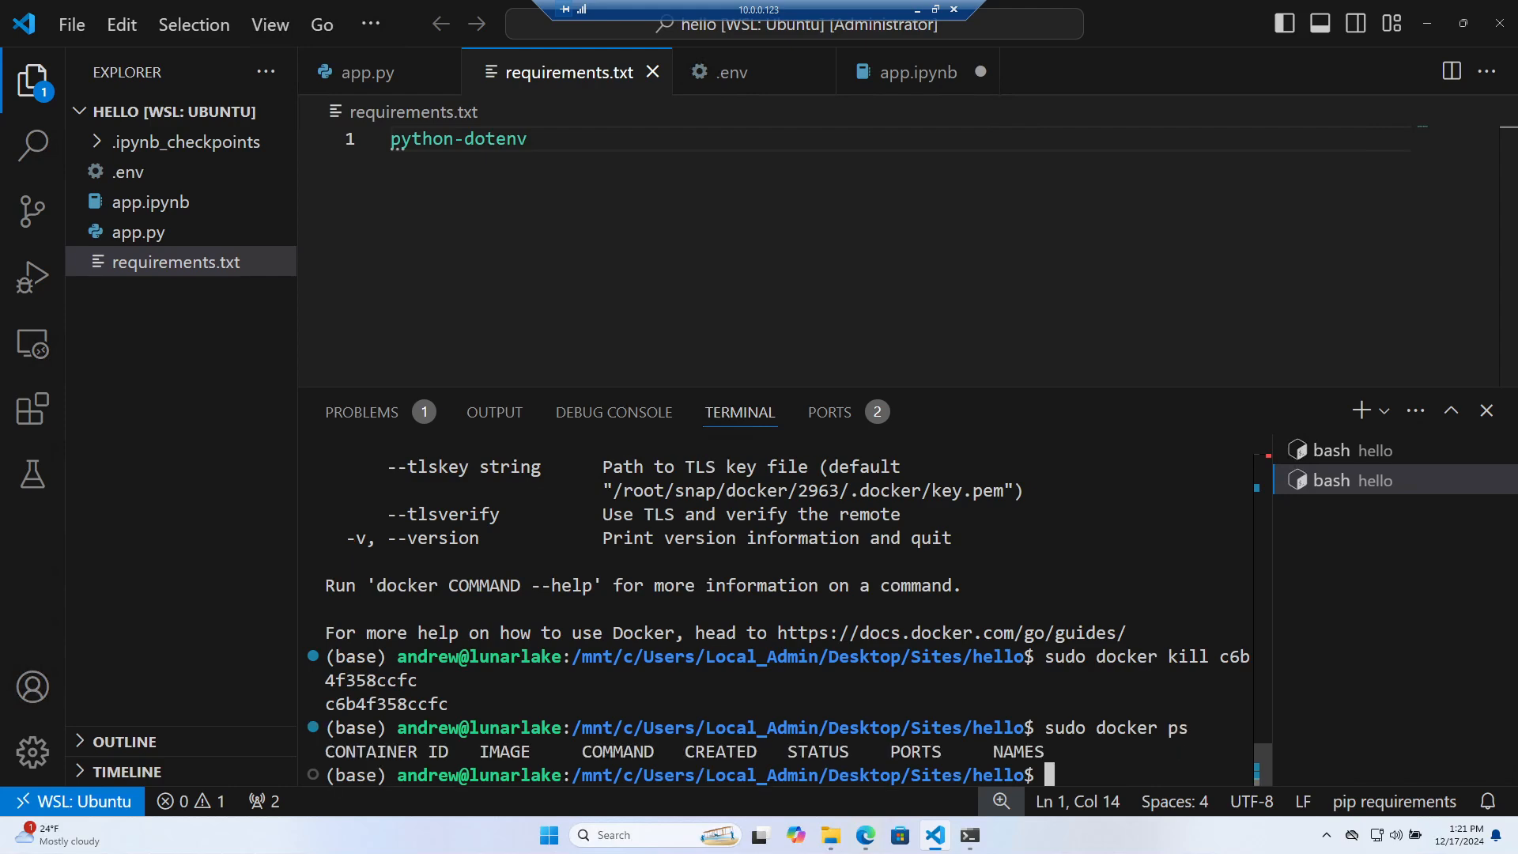
{"action": "key", "text": "Up"}
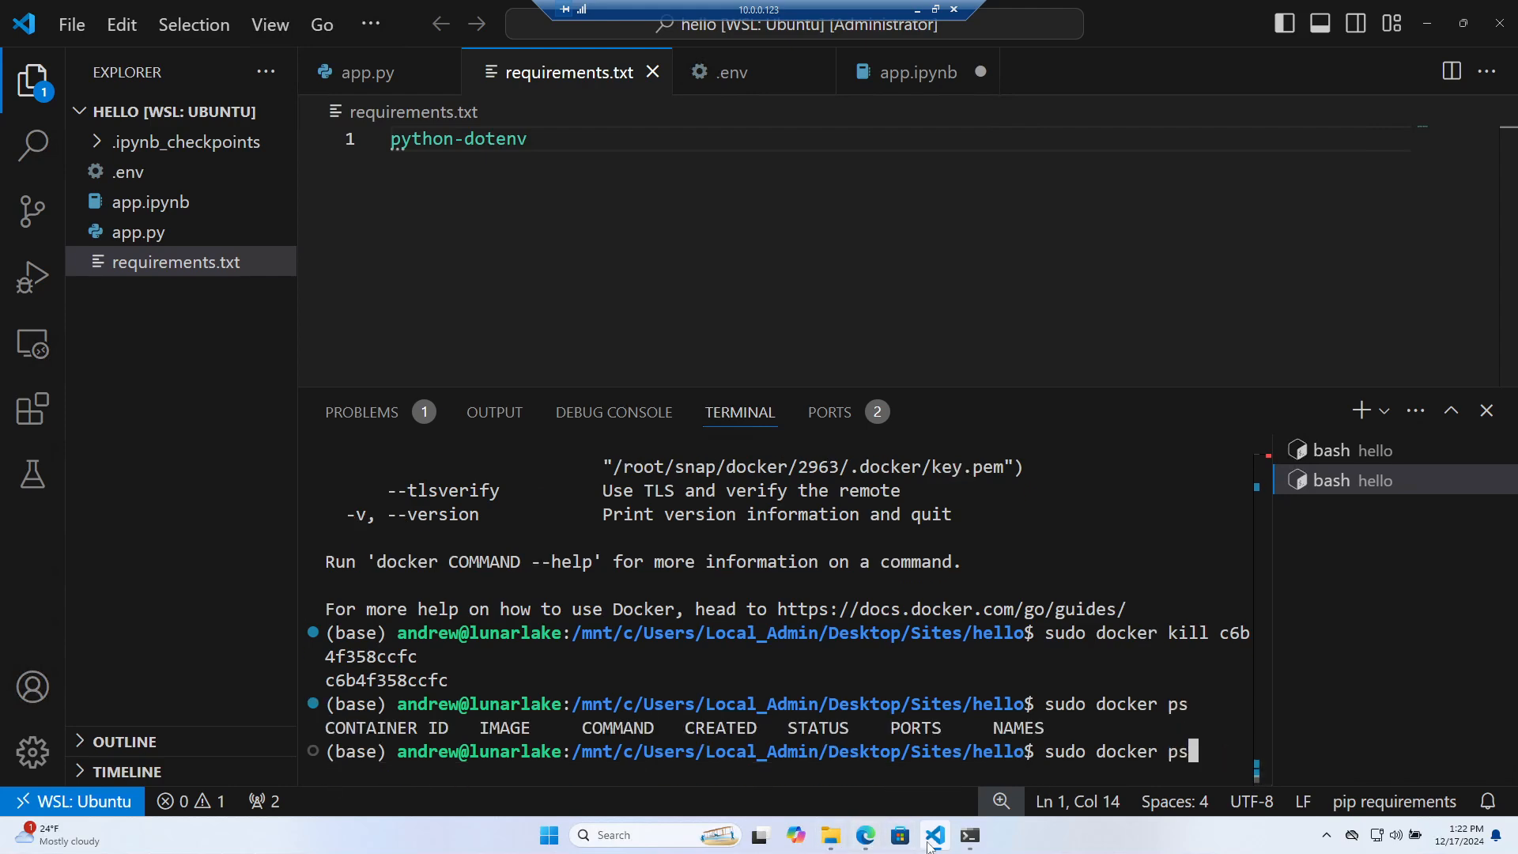
Copy the default docker run command from the README and cut it again with the -d flag removed
{"action": "left_click", "coordinate": [865, 835]}
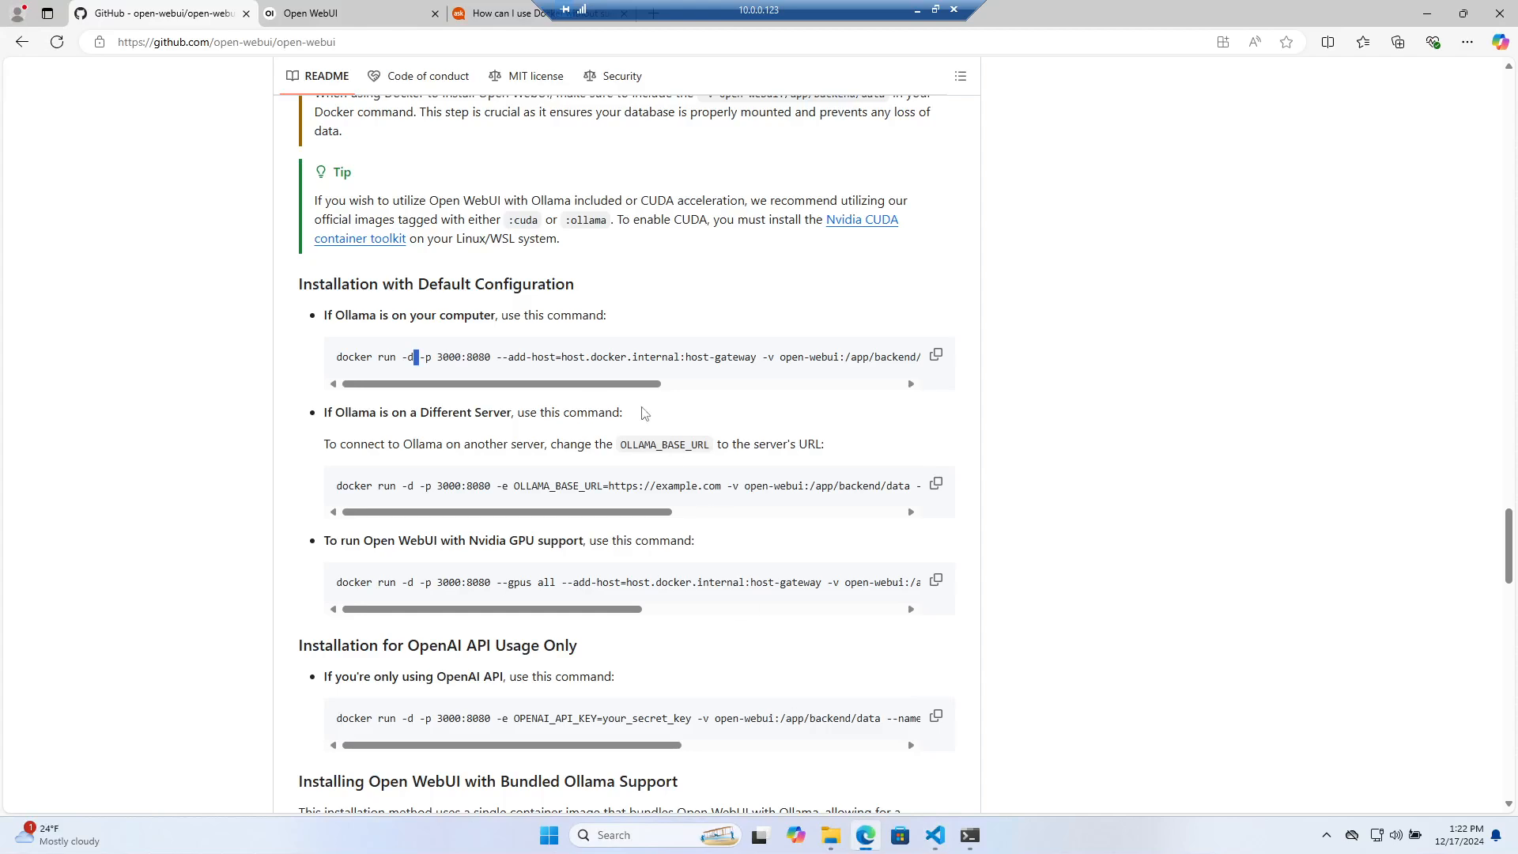
{"action": "left_click_drag", "start_coordinate": [521, 382], "coordinate": [298, 347]}
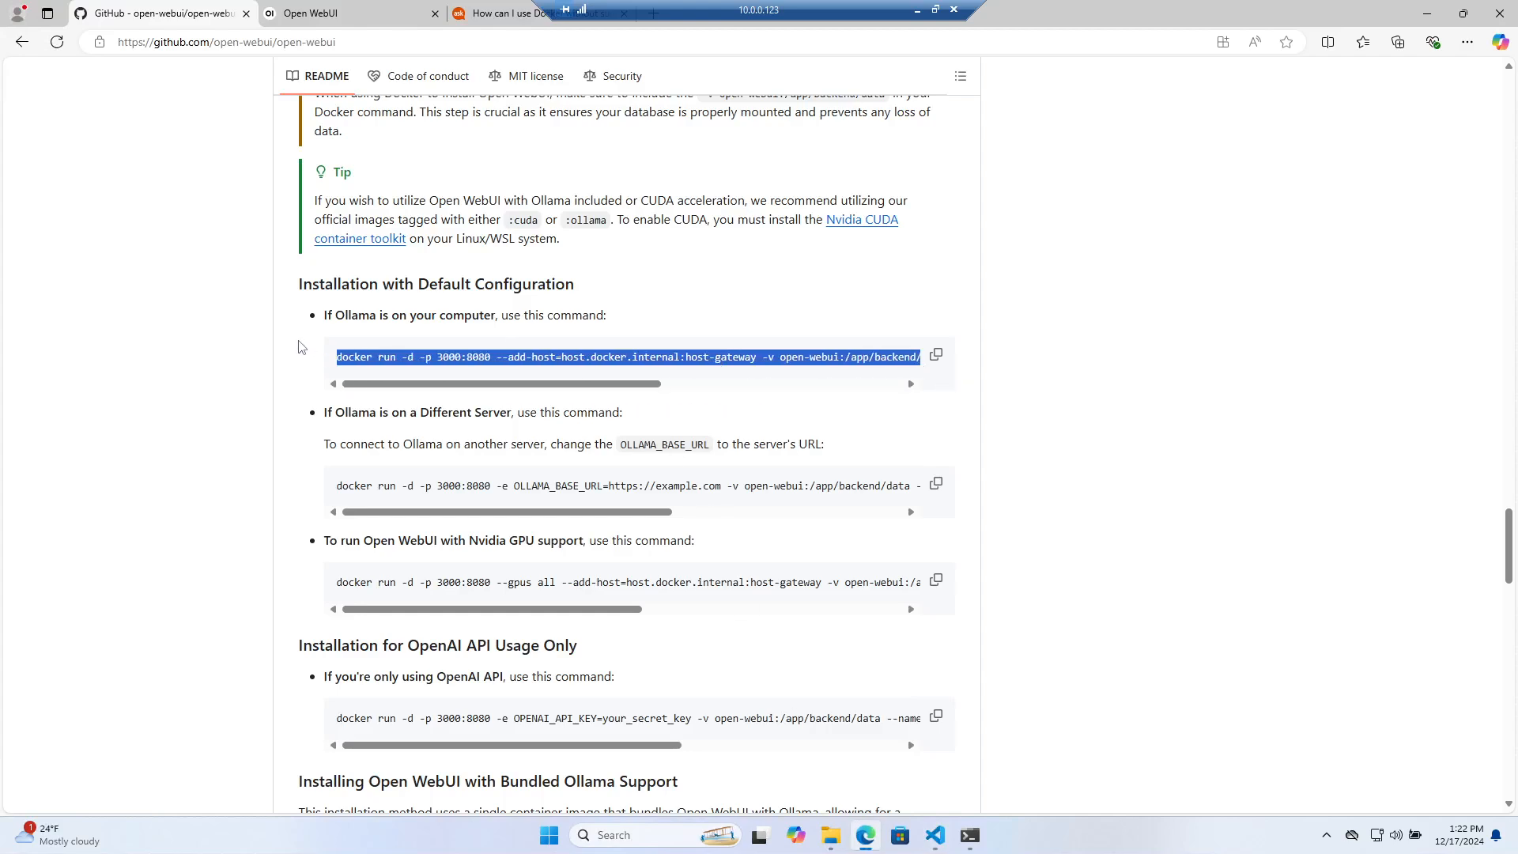
{"action": "left_click", "coordinate": [494, 13]}
{"action": "left_click", "coordinate": [463, 42]}
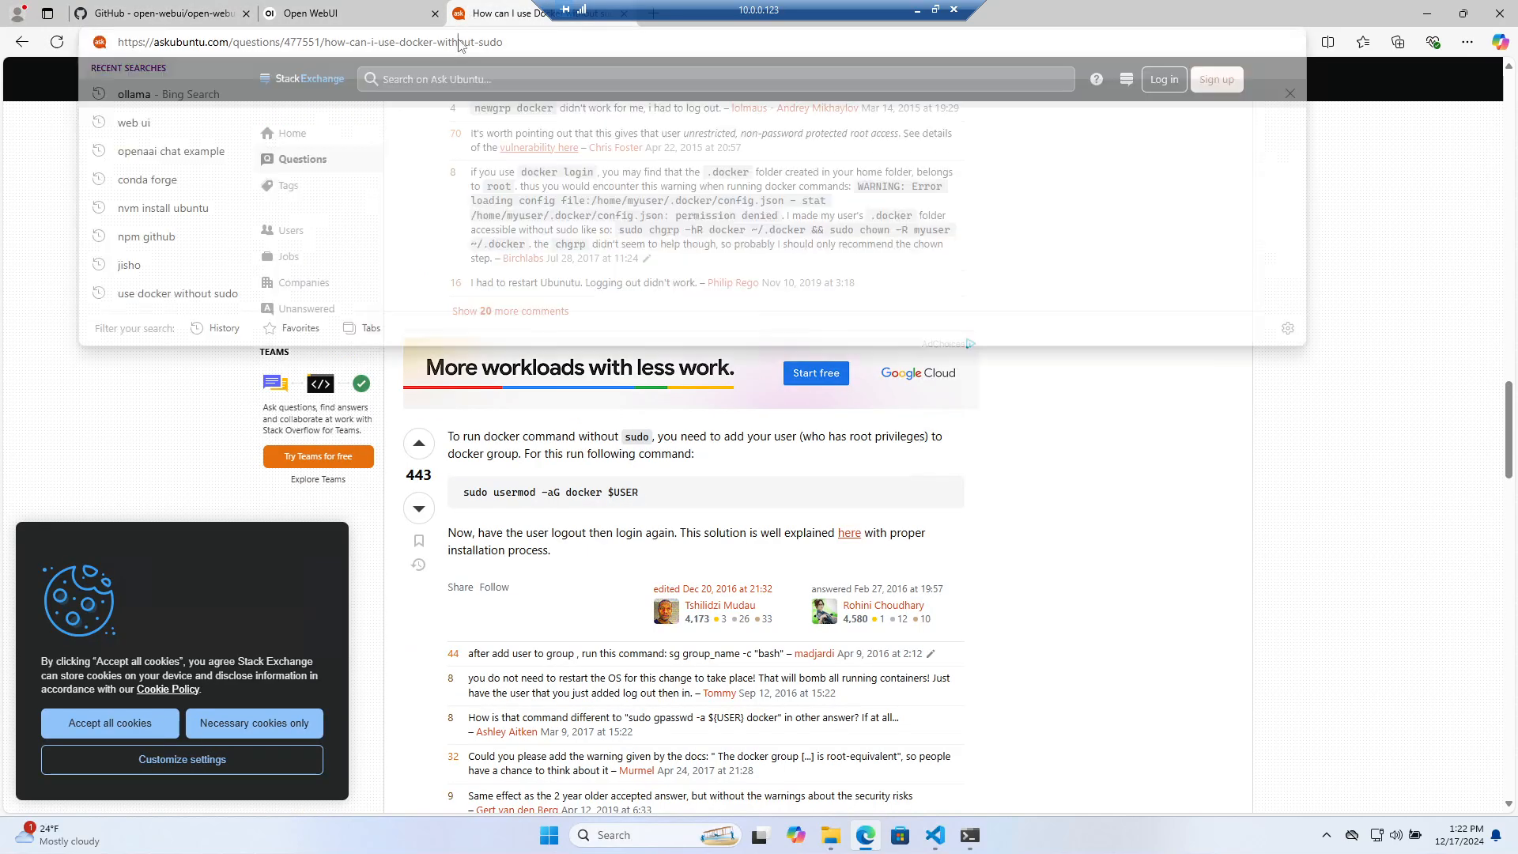
{"action": "key", "text": "ctrl+v"}
{"action": "key", "text": "BackSpace"}
{"action": "key", "text": "BackSpace"}
{"action": "key", "text": "BackSpace"}
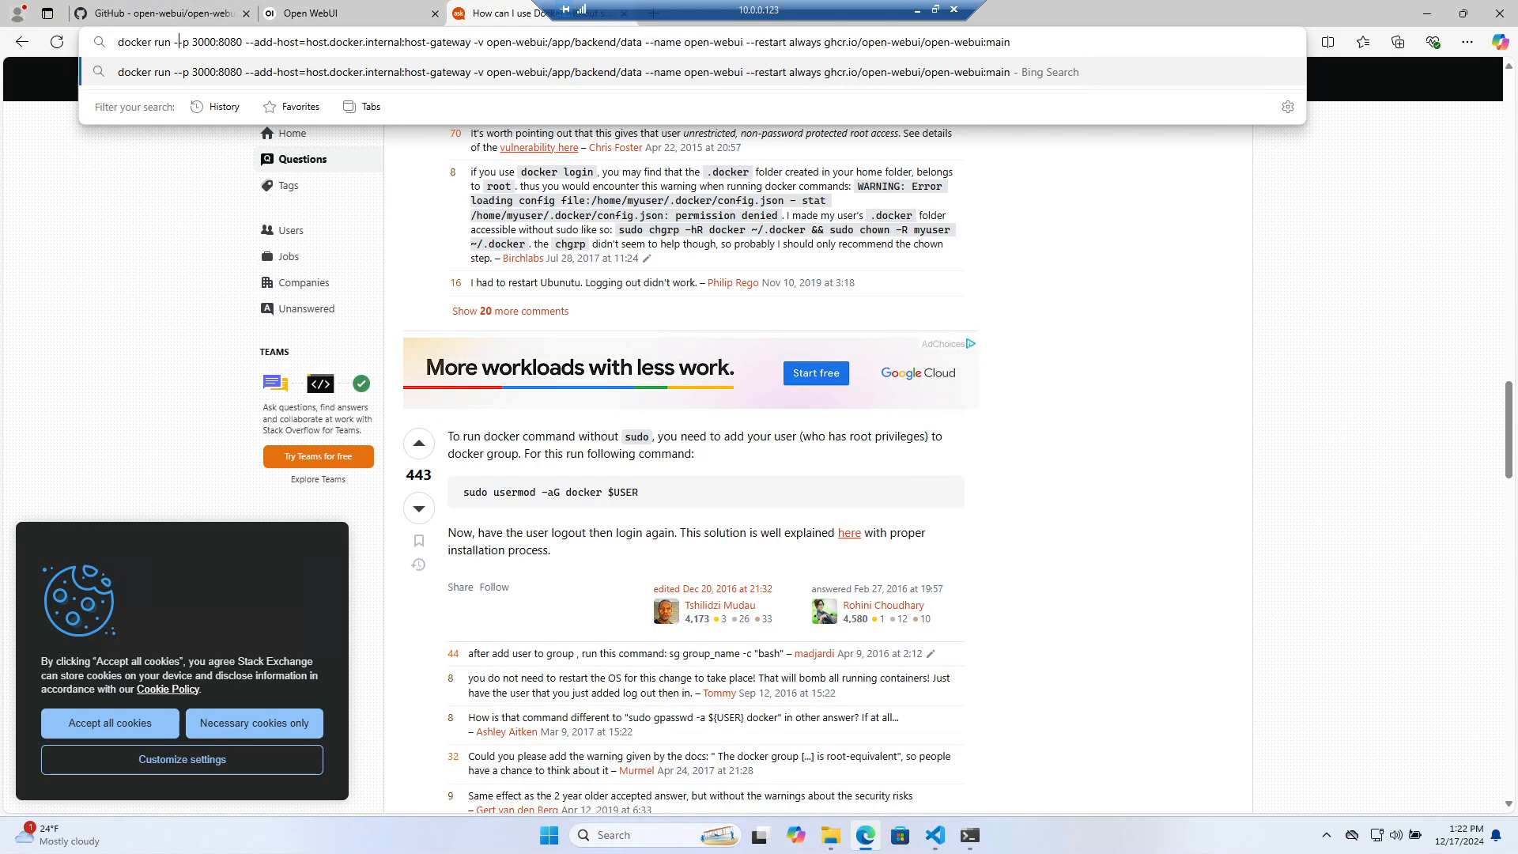
{"action": "key", "text": "ctrl+a"}
{"action": "key", "text": "ctrl+x"}
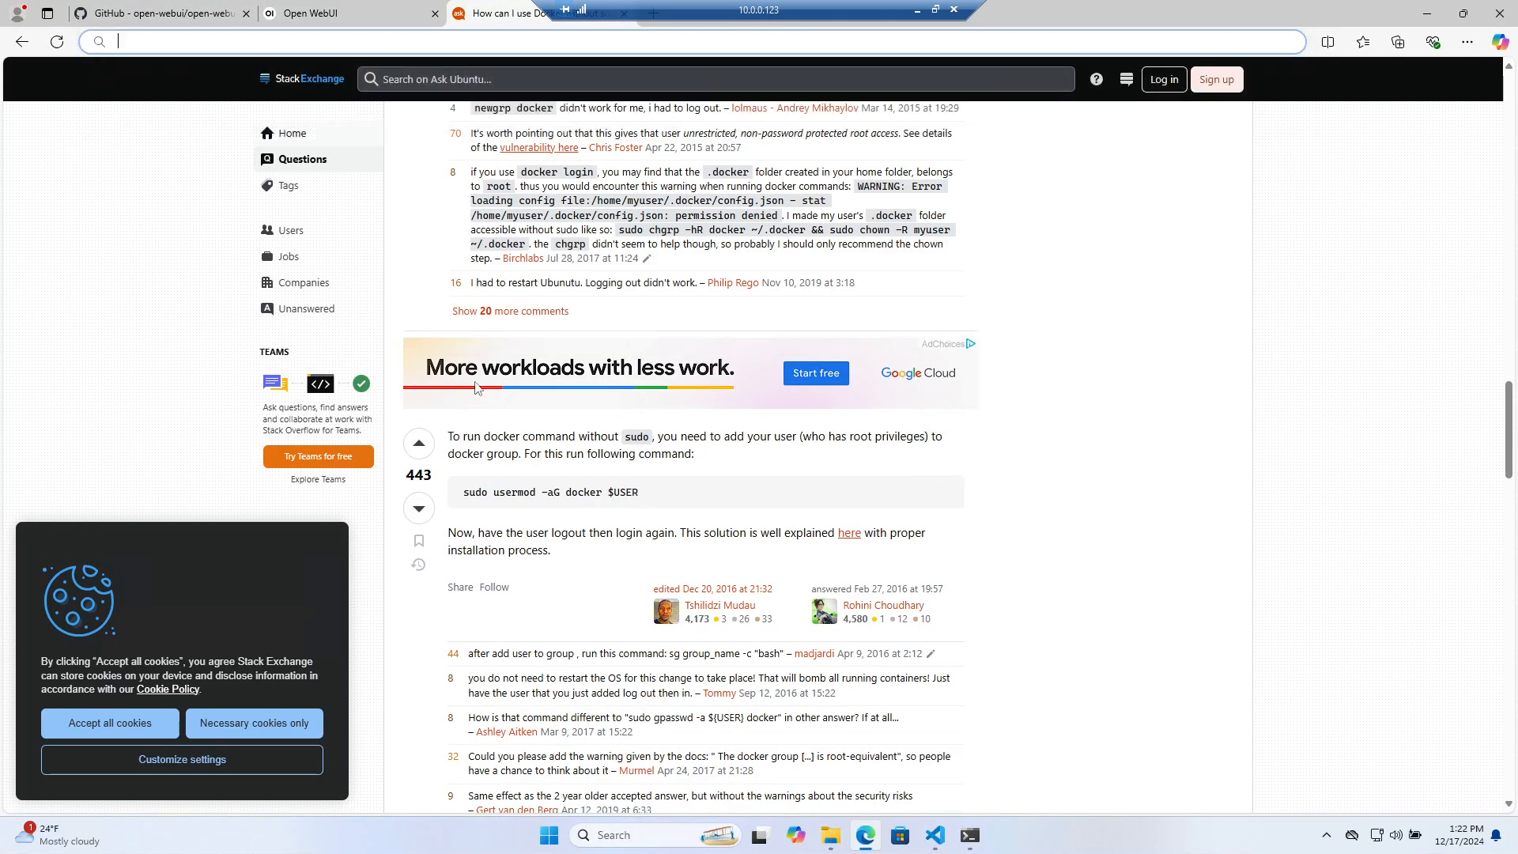
{"action": "left_click", "coordinate": [968, 835]}
Paste and run the edited docker run command, then rerun it with sudo
{"action": "left_click", "coordinate": [934, 835]}
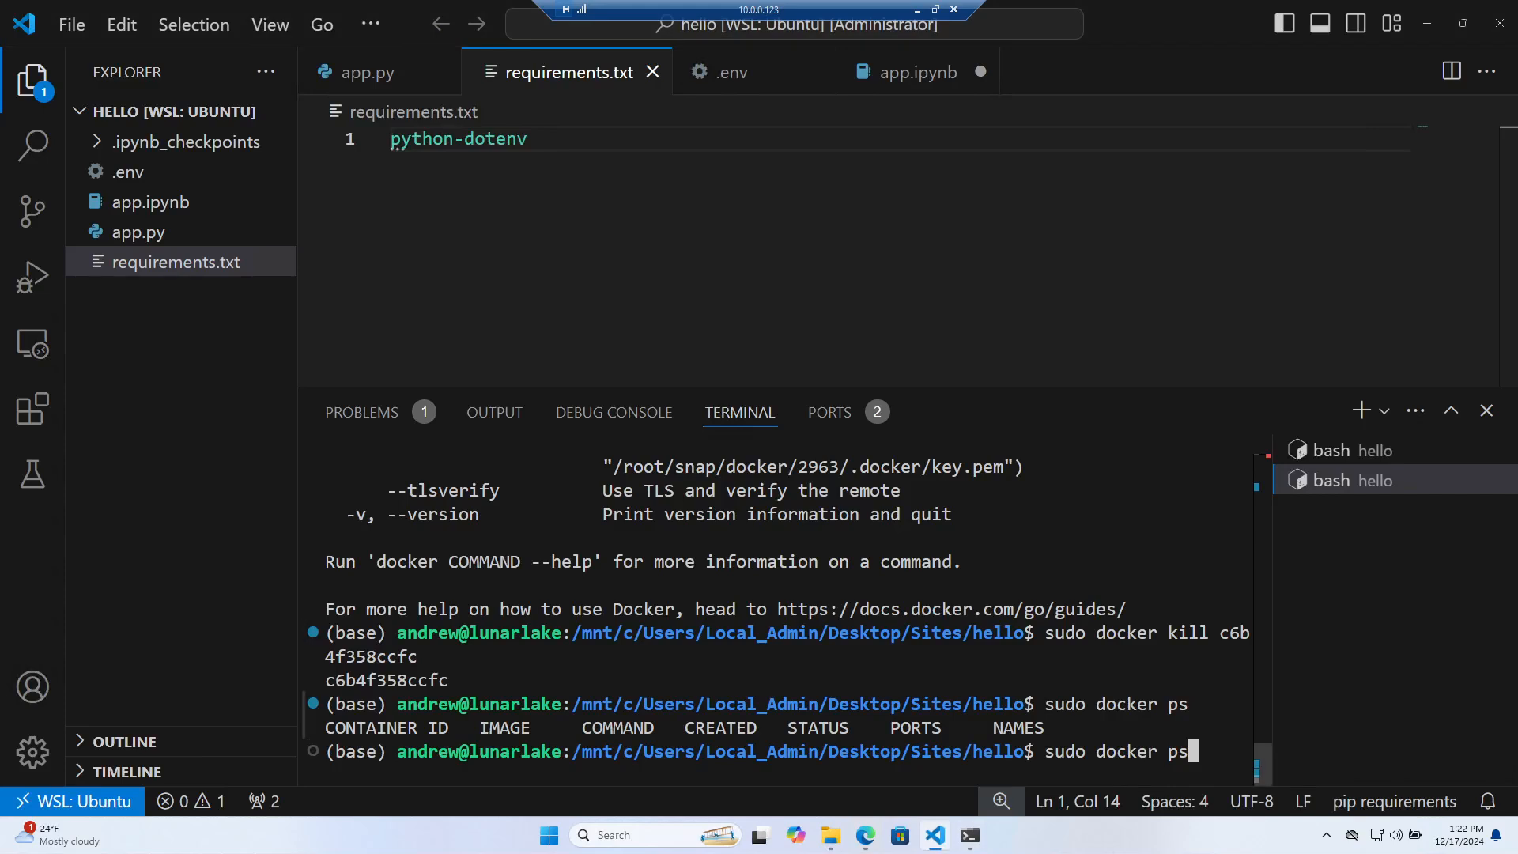
{"action": "key", "text": "BackSpace"}
{"action": "key", "text": "BackSpace"}
{"action": "key", "text": "BackSpace"}
{"action": "key", "text": "BackSpace"}
{"action": "key", "text": "BackSpace"}
{"action": "key", "text": "BackSpace"}
{"action": "key", "text": "BackSpace"}
{"action": "key", "text": "BackSpace"}
{"action": "key", "text": "BackSpace"}
{"action": "key", "text": "BackSpace"}
{"action": "key", "text": "BackSpace"}
{"action": "key", "text": "BackSpace"}
{"action": "key", "text": "BackSpace"}
{"action": "key", "text": "BackSpace"}
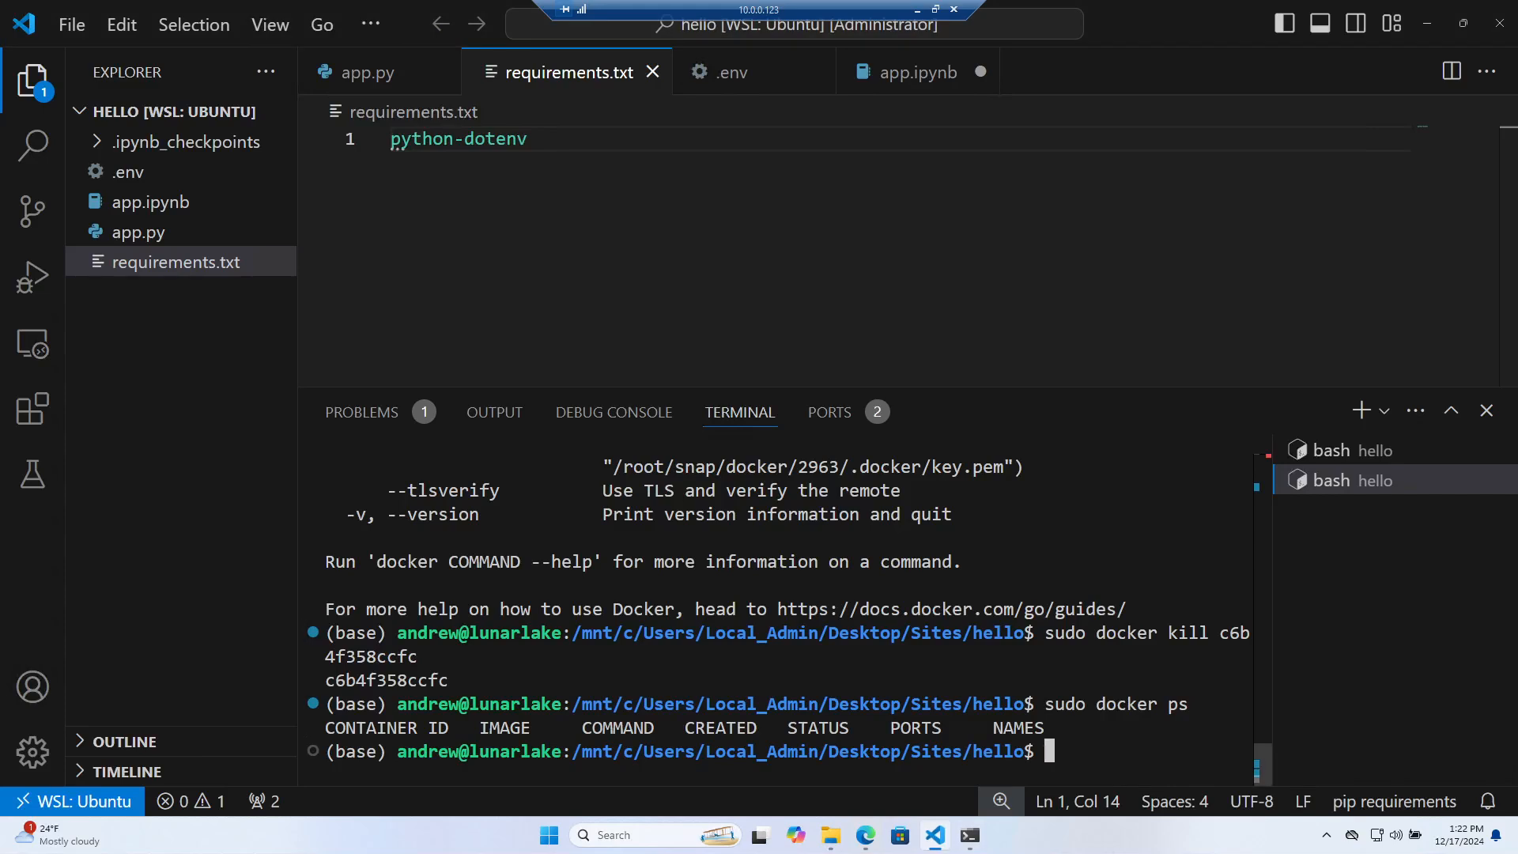
{"action": "key", "text": "ctrl+v"}
{"action": "key", "text": "Return"}
{"action": "key", "text": "Up"}
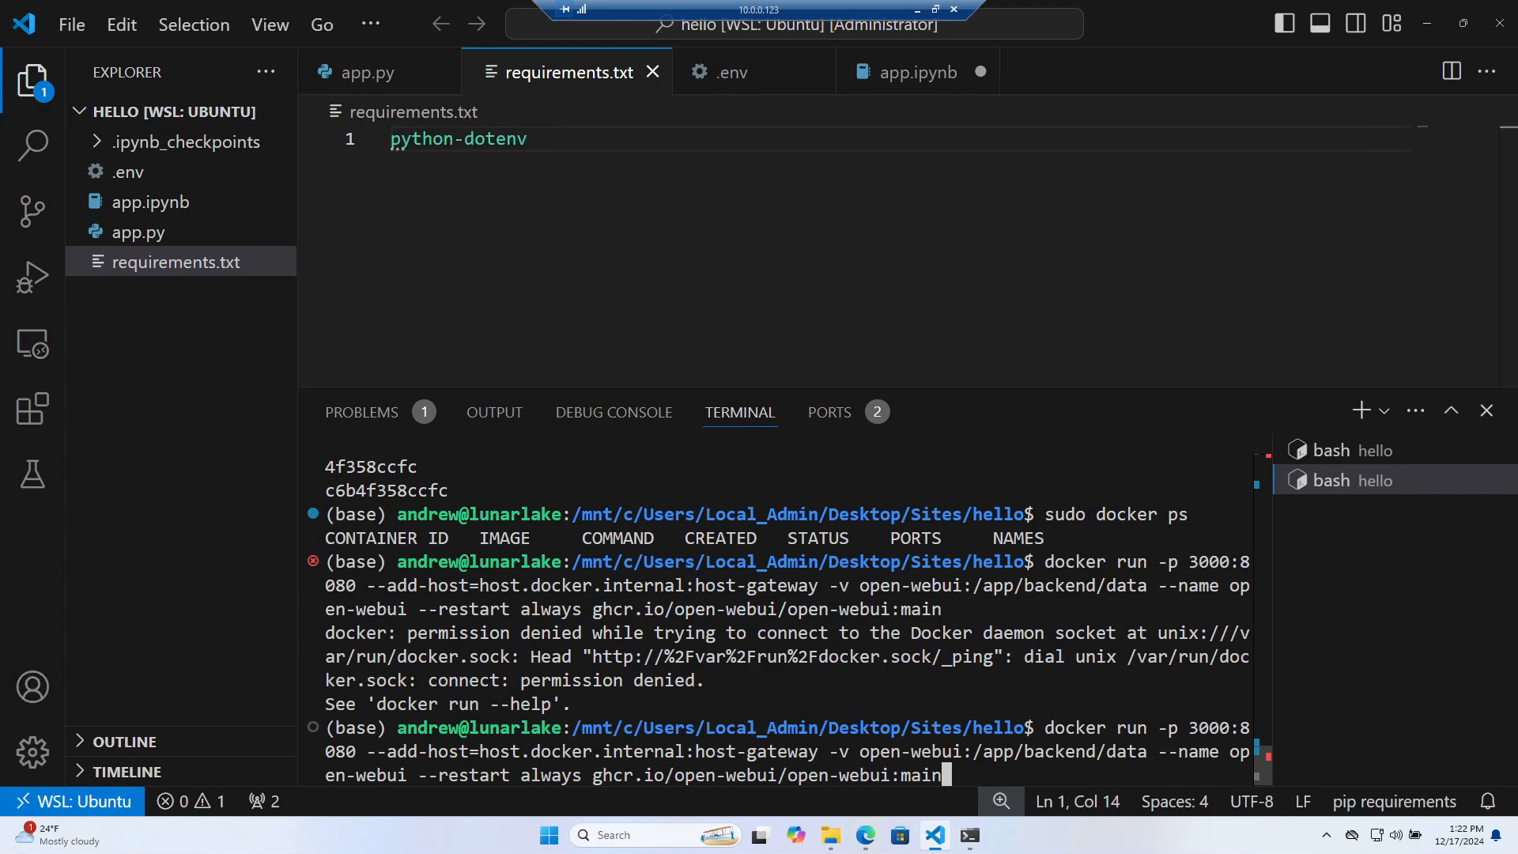
{"action": "key", "text": "Home"}
{"action": "type", "text": "sudo"}
{"action": "key", "text": "Return"}
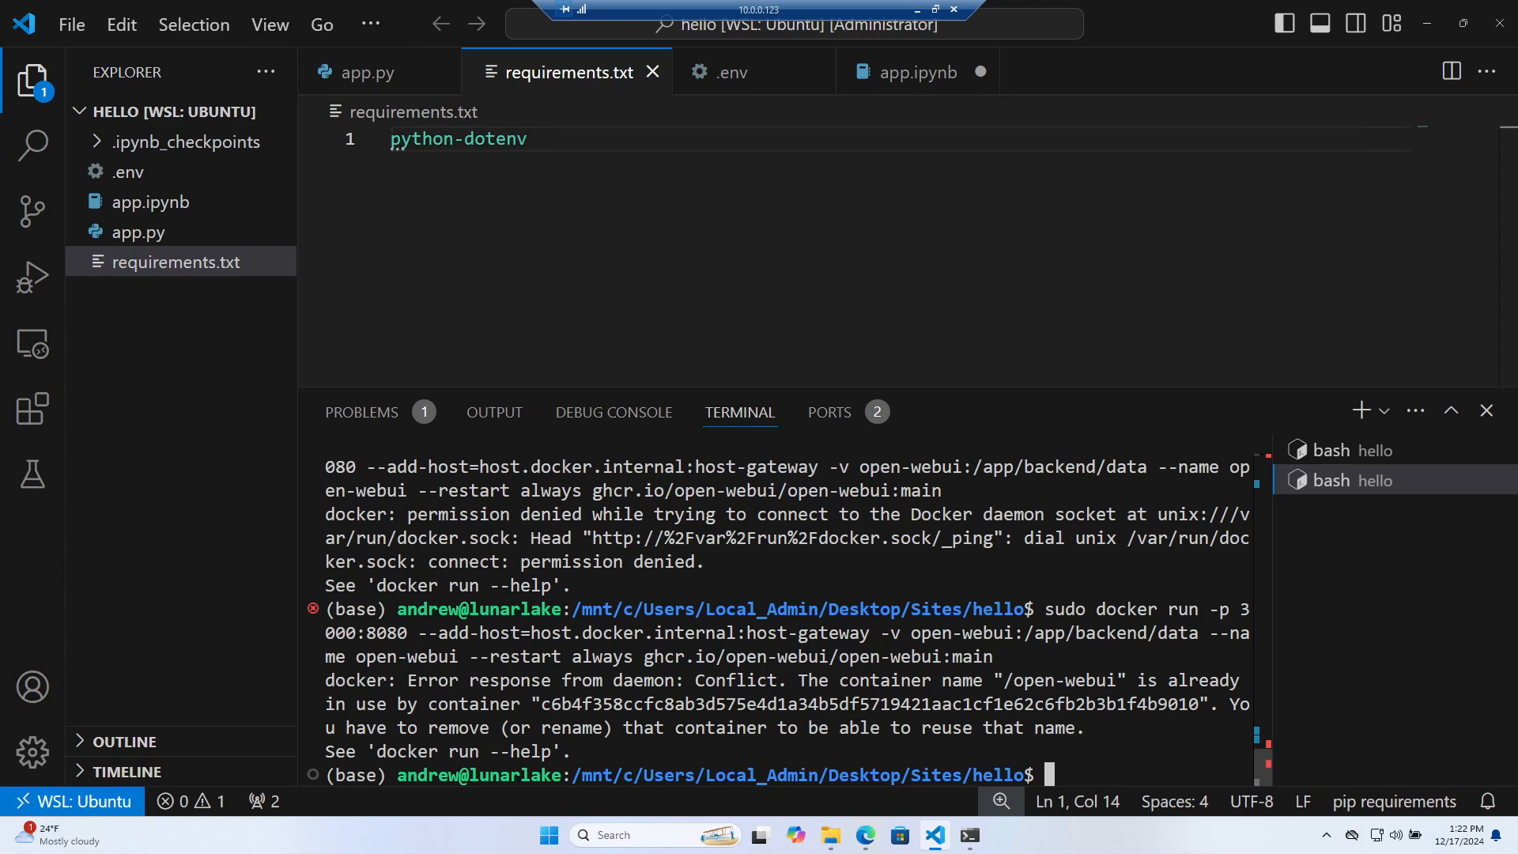
Rerun the sudo docker run command with the container renamed to open-webui2
{"action": "key", "text": "Up"}
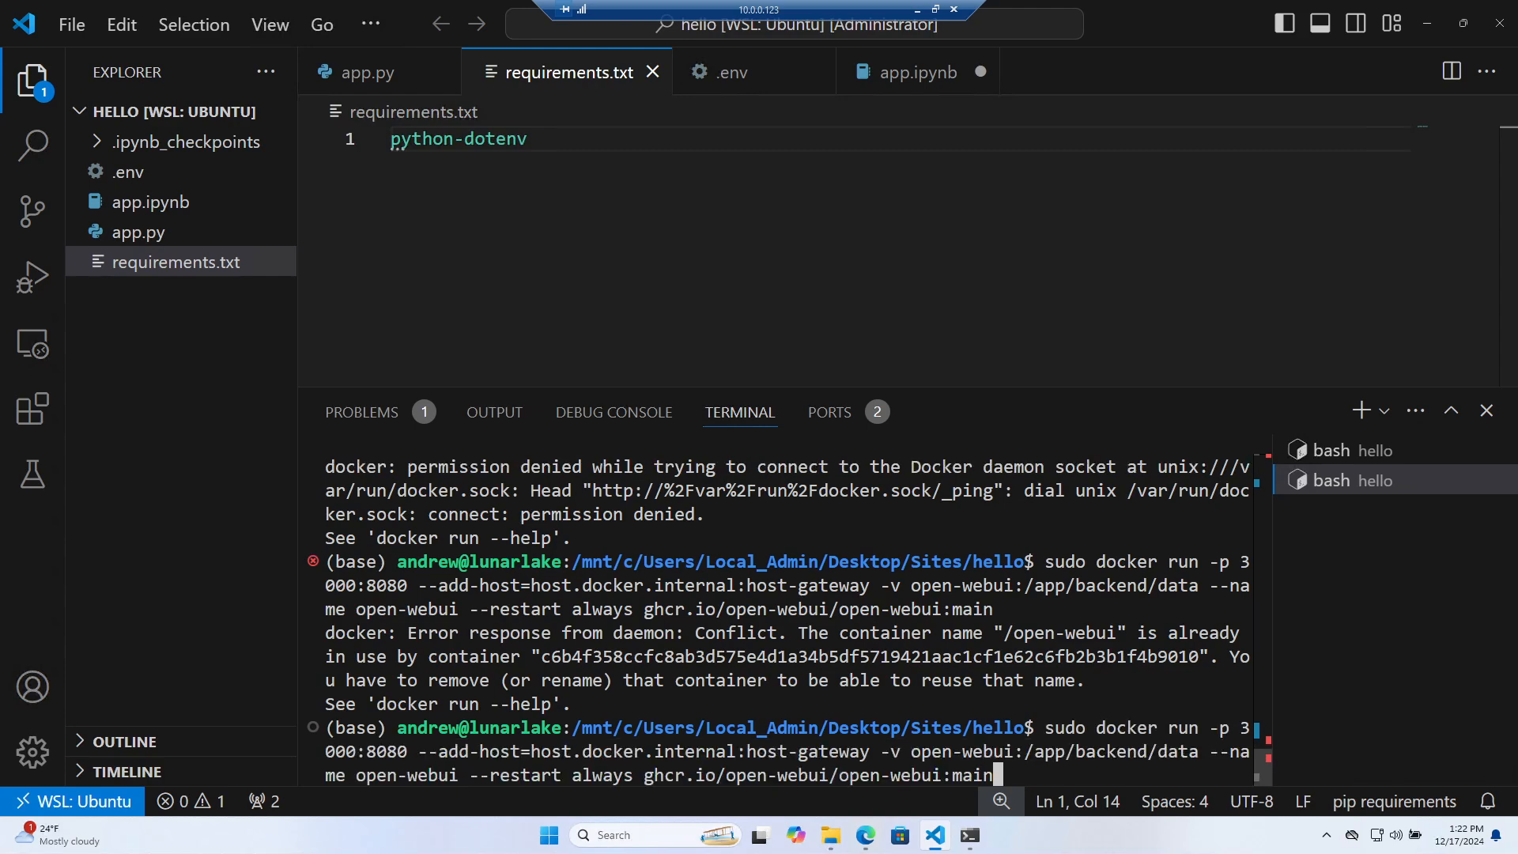
{"action": "key", "text": "Left"}
{"action": "key", "text": "Left"}
{"action": "key", "text": "Left"}
{"action": "key", "text": "Left"}
{"action": "key", "text": "Left"}
{"action": "key", "text": "Left"}
{"action": "key", "text": "Left"}
{"action": "key", "text": "Left"}
{"action": "key", "text": "Left"}
{"action": "key", "text": "Left"}
{"action": "key", "text": "Left"}
{"action": "key", "text": "Left"}
{"action": "key", "text": "Left"}
{"action": "key", "text": "Left"}
{"action": "key", "text": "Left"}
{"action": "key", "text": "Left"}
{"action": "key", "text": "Left"}
{"action": "key", "text": "Left"}
{"action": "key", "text": "Left"}
{"action": "key", "text": "Left"}
{"action": "key", "text": "Left"}
{"action": "key", "text": "Left"}
{"action": "key", "text": "Left"}
{"action": "key", "text": "Left"}
{"action": "key", "text": "Left"}
{"action": "key", "text": "Left"}
{"action": "key", "text": "Left"}
{"action": "key", "text": "Left"}
{"action": "type", "text": "2"}
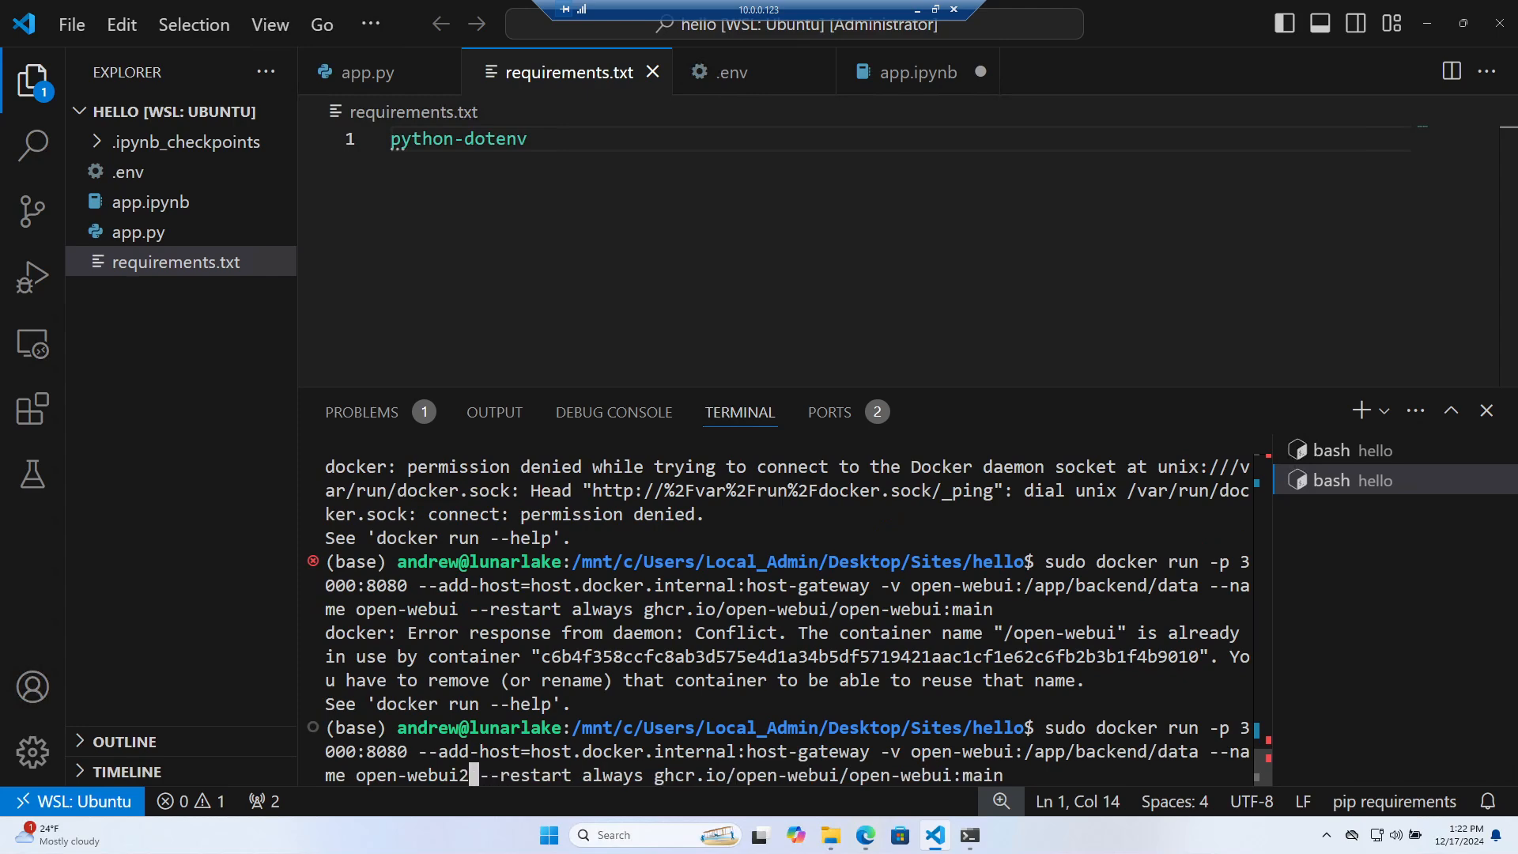
{"action": "key", "text": "Return"}
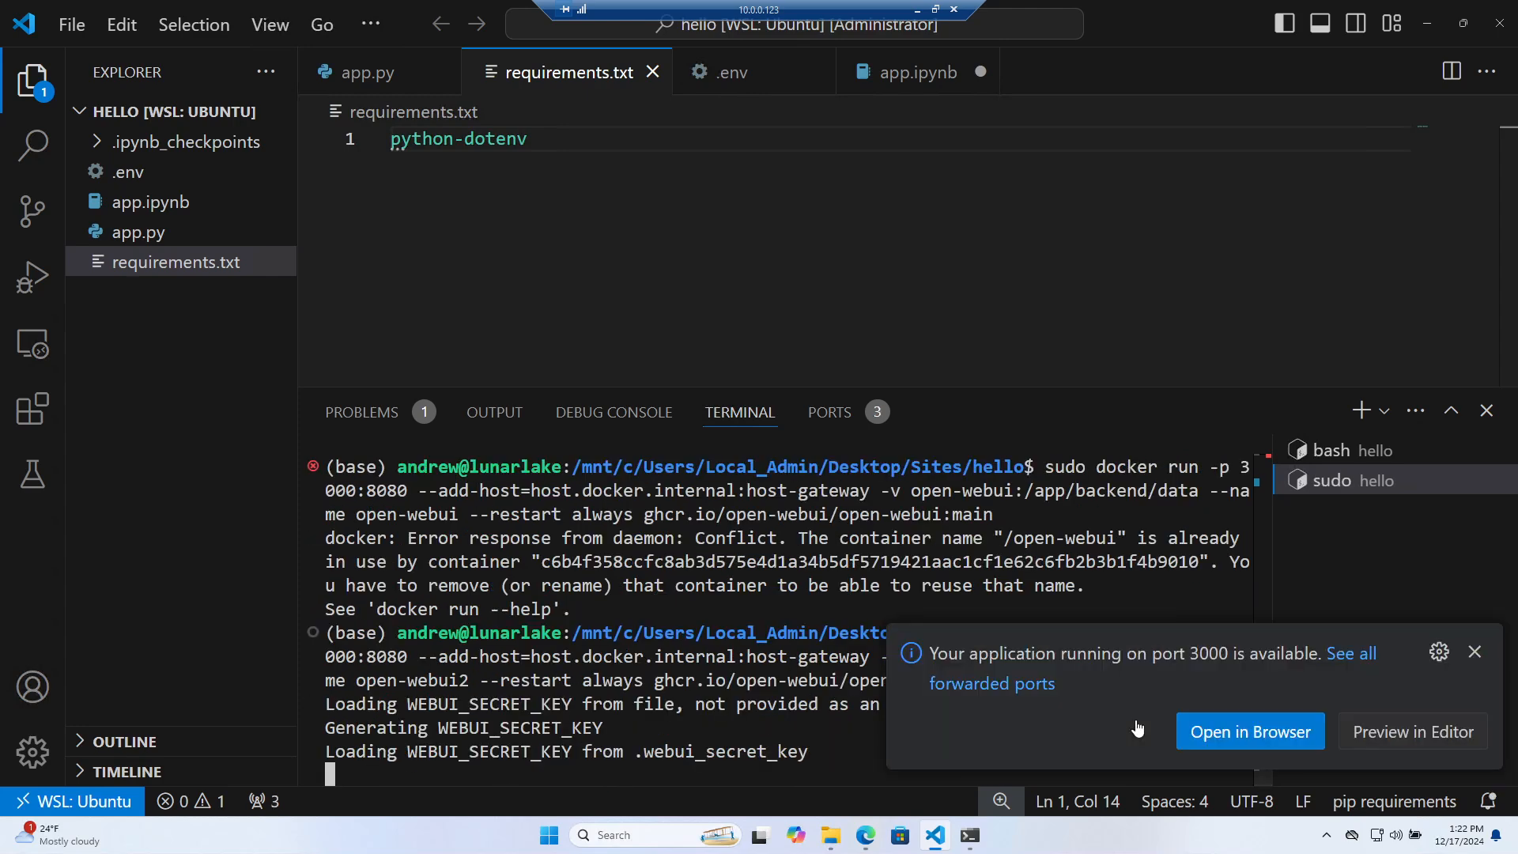
Load localhost:3000 in the browser, get a 500 error, and stop the server with Ctrl+C
{"action": "left_click", "coordinate": [1249, 732]}
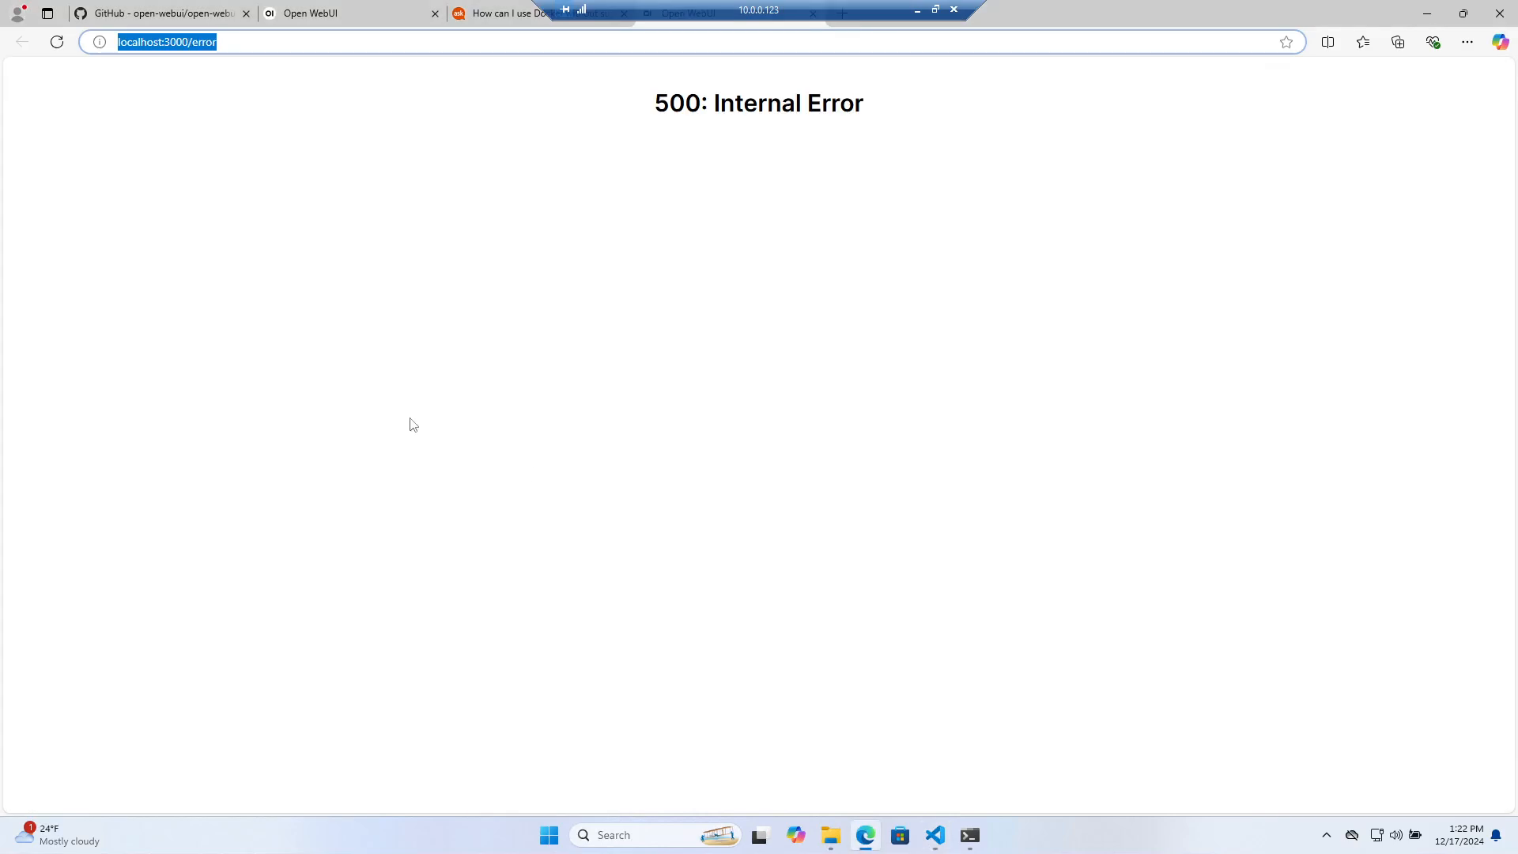
{"action": "double_click", "coordinate": [203, 41]}
{"action": "key", "text": "BackSpace"}
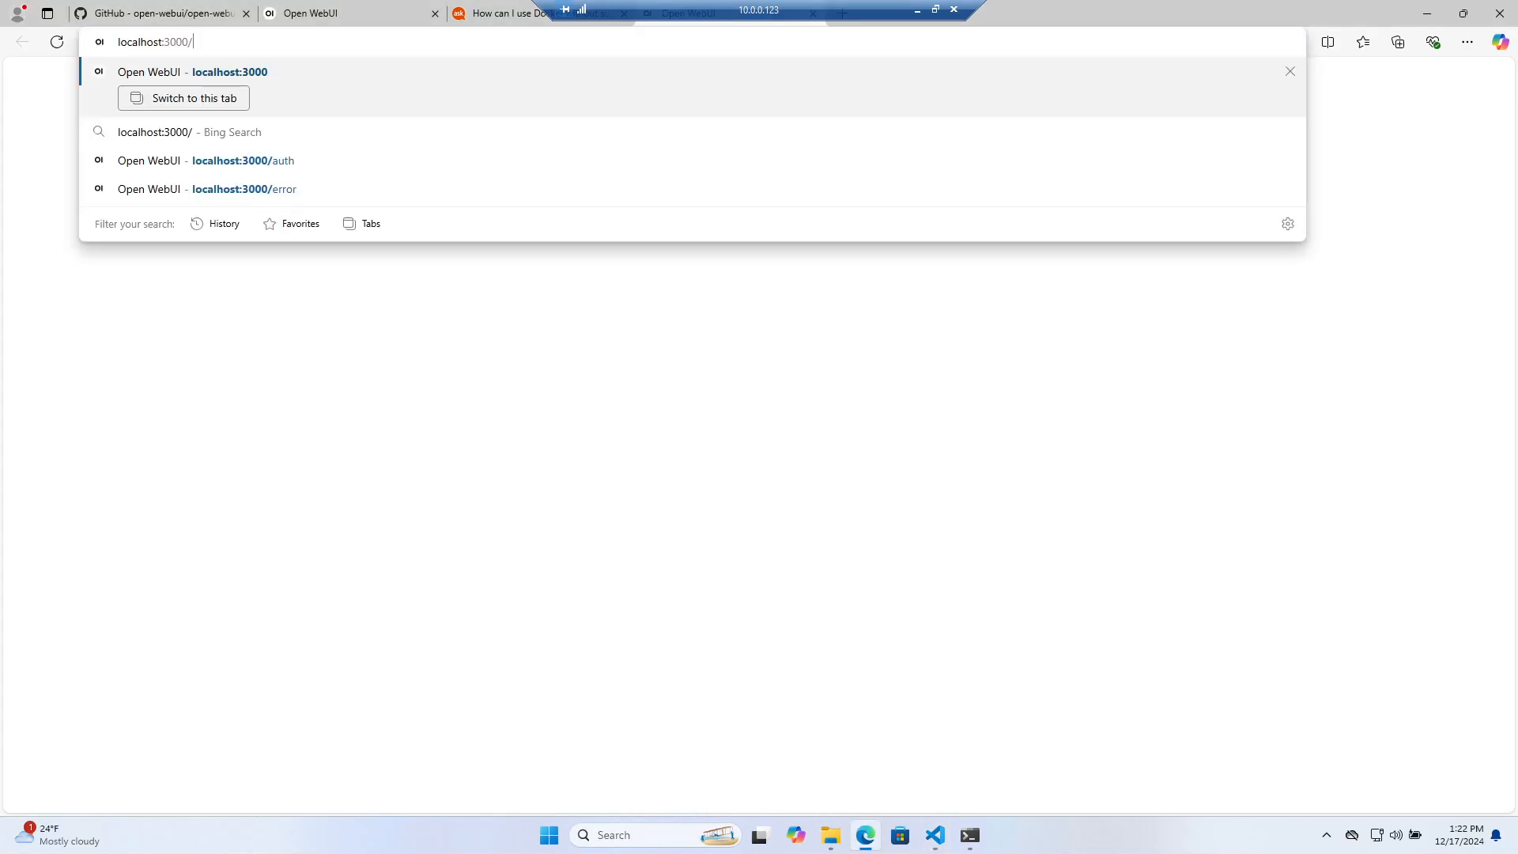
{"action": "key", "text": "Return"}
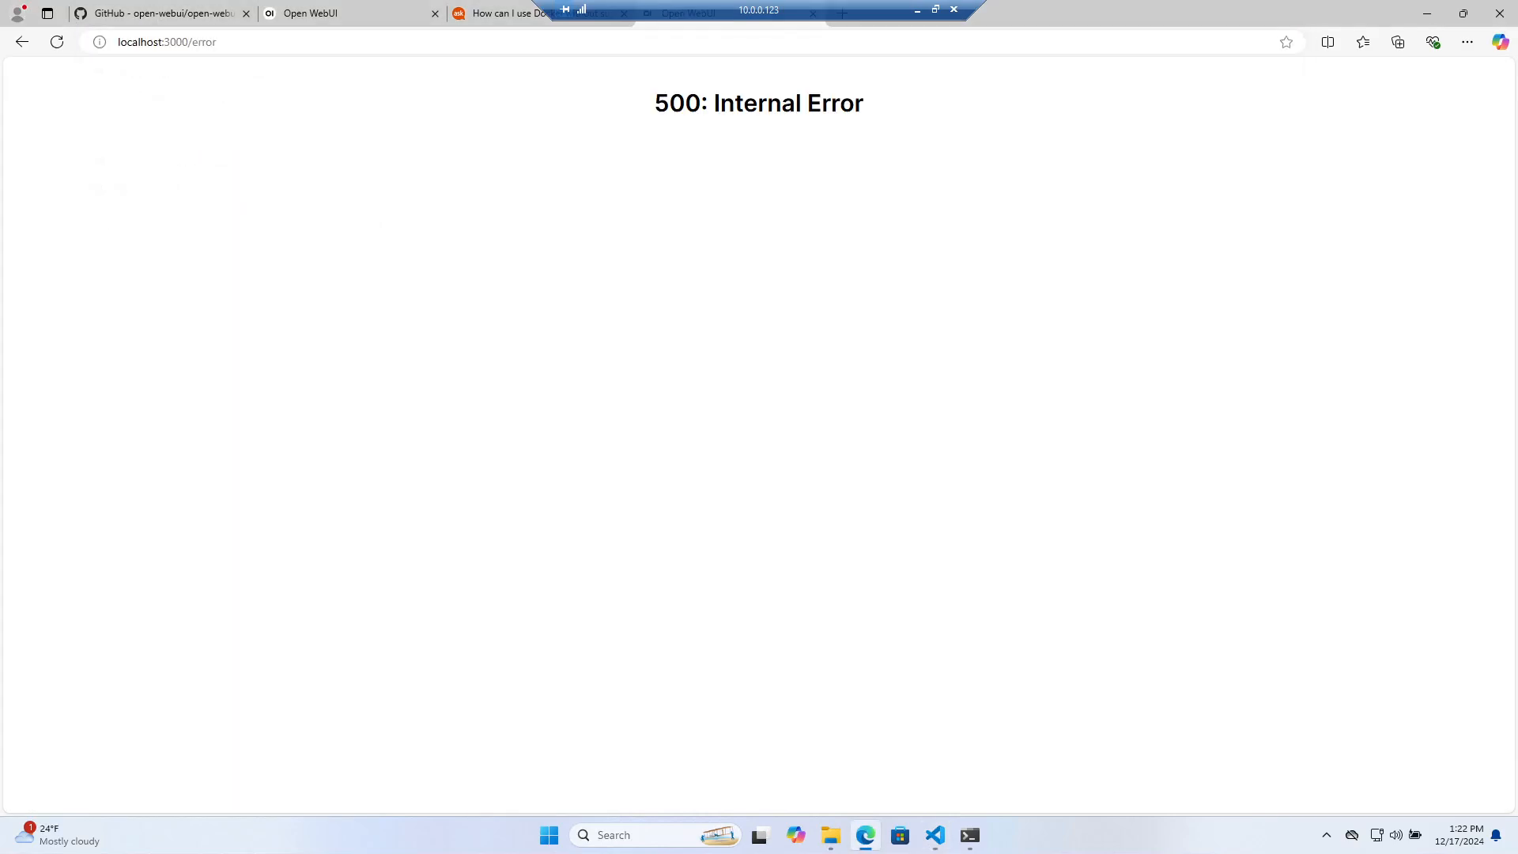
{"action": "left_click", "coordinate": [936, 835]}
{"action": "key", "text": "ctrl+c"}
{"action": "key", "text": "ctrl+c"}
{"action": "key", "text": "ctrl+c"}
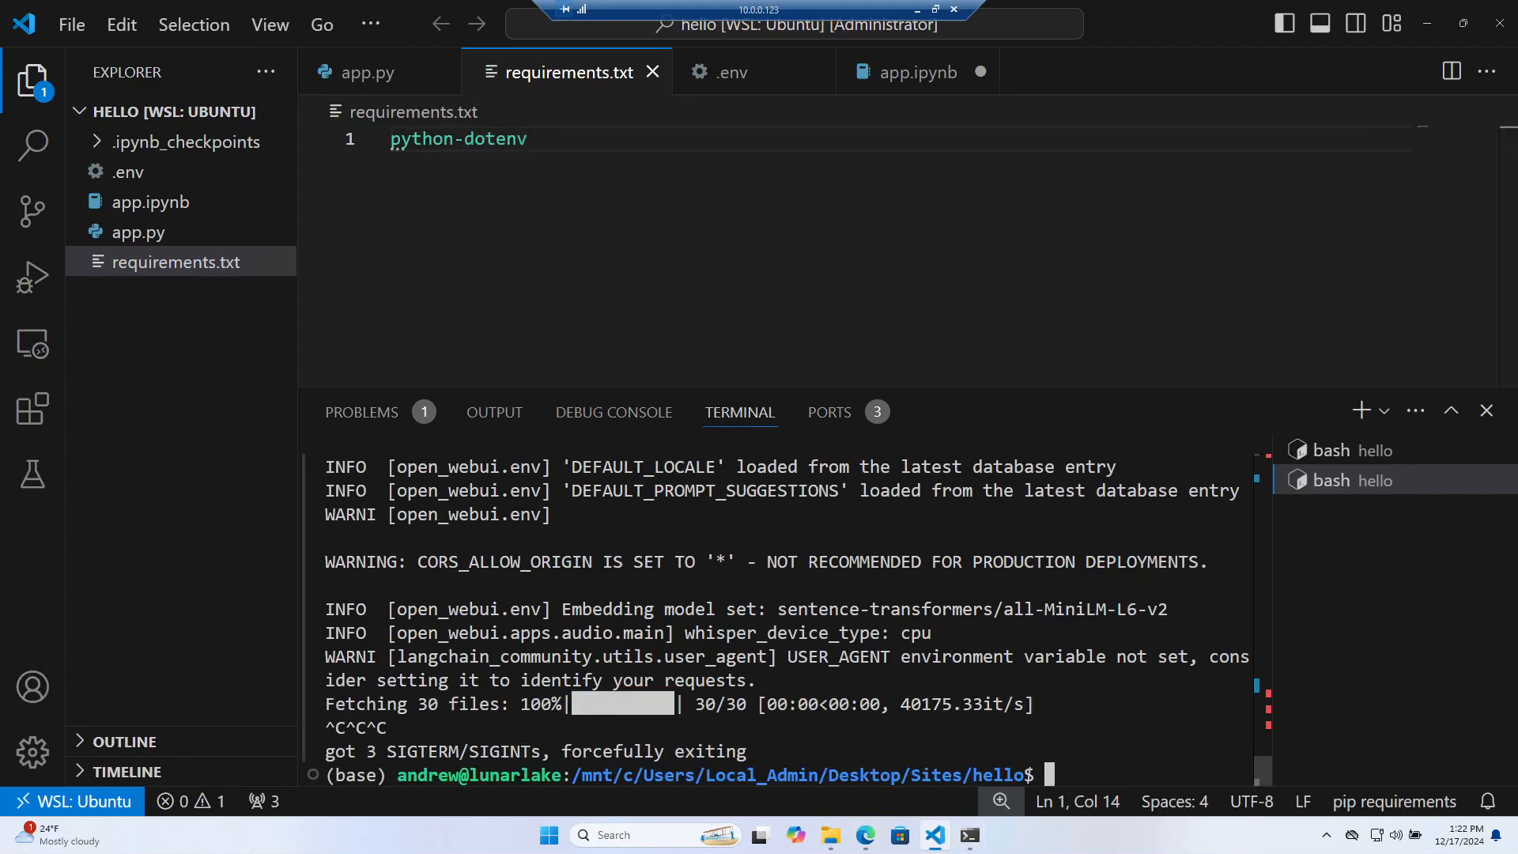
Clear the terminal and copy 'pip install open-webui' from the GitHub README
{"action": "key", "text": "ctrl+l"}
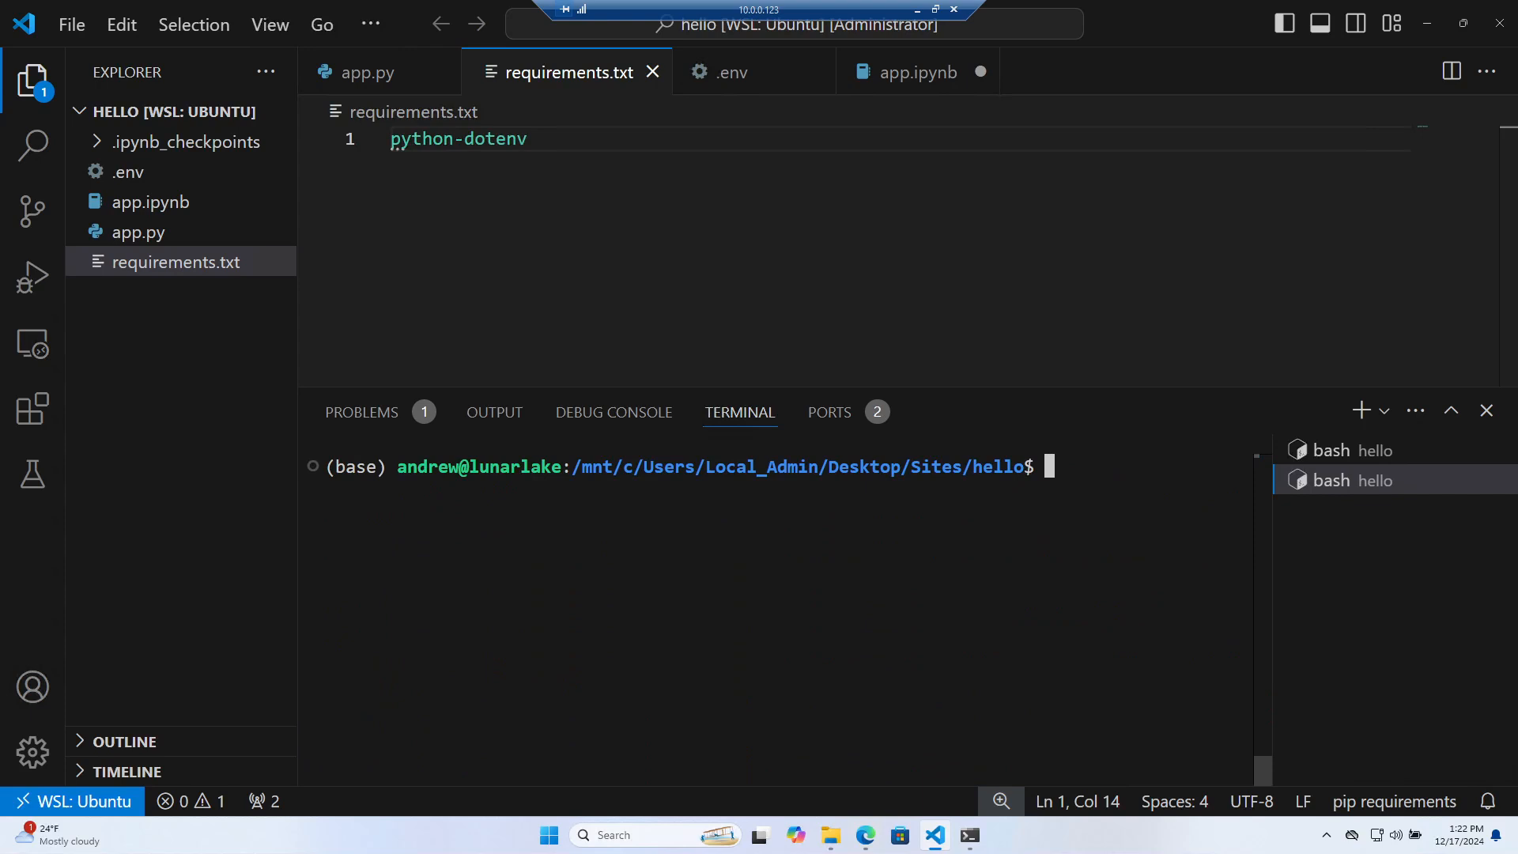
{"action": "left_click", "coordinate": [867, 836]}
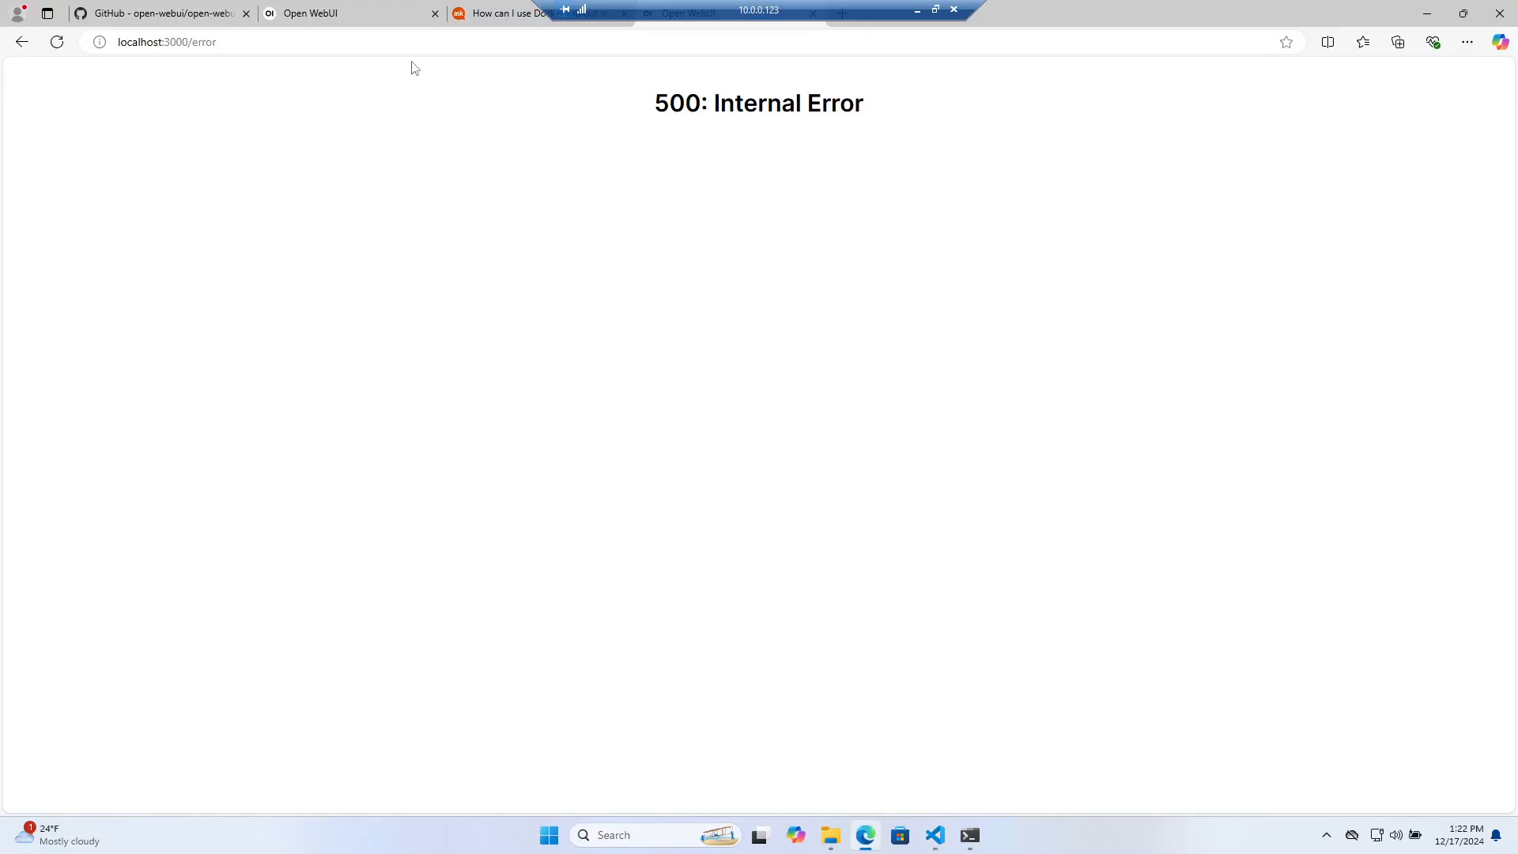
{"action": "left_click", "coordinate": [191, 22]}
{"action": "scroll", "coordinate": [474, 413], "scroll_direction": "up", "scroll_amount": 7}
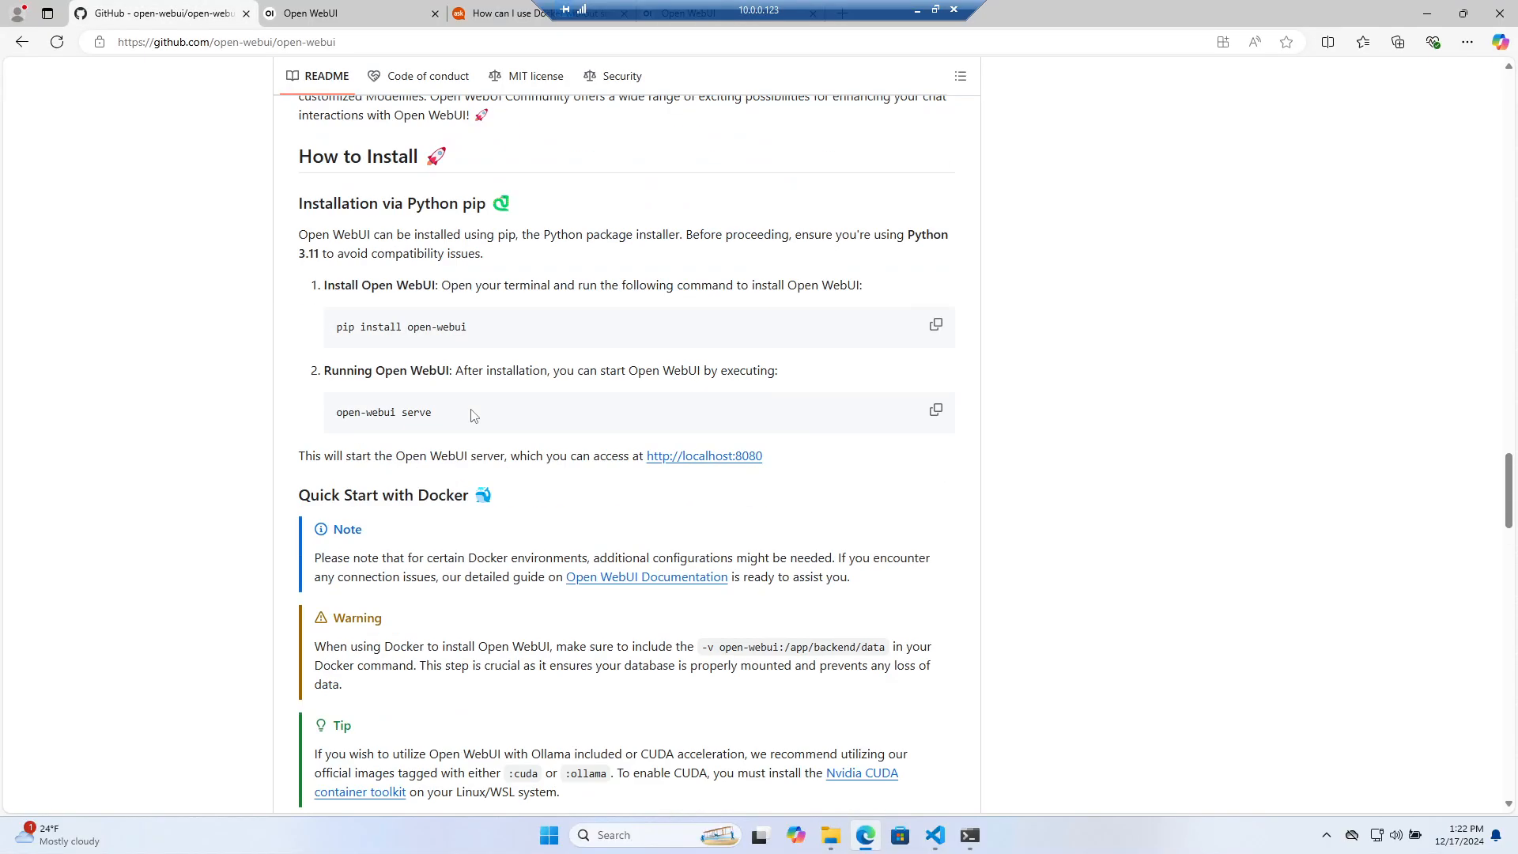
{"action": "left_click_drag", "start_coordinate": [472, 330], "coordinate": [334, 325]}
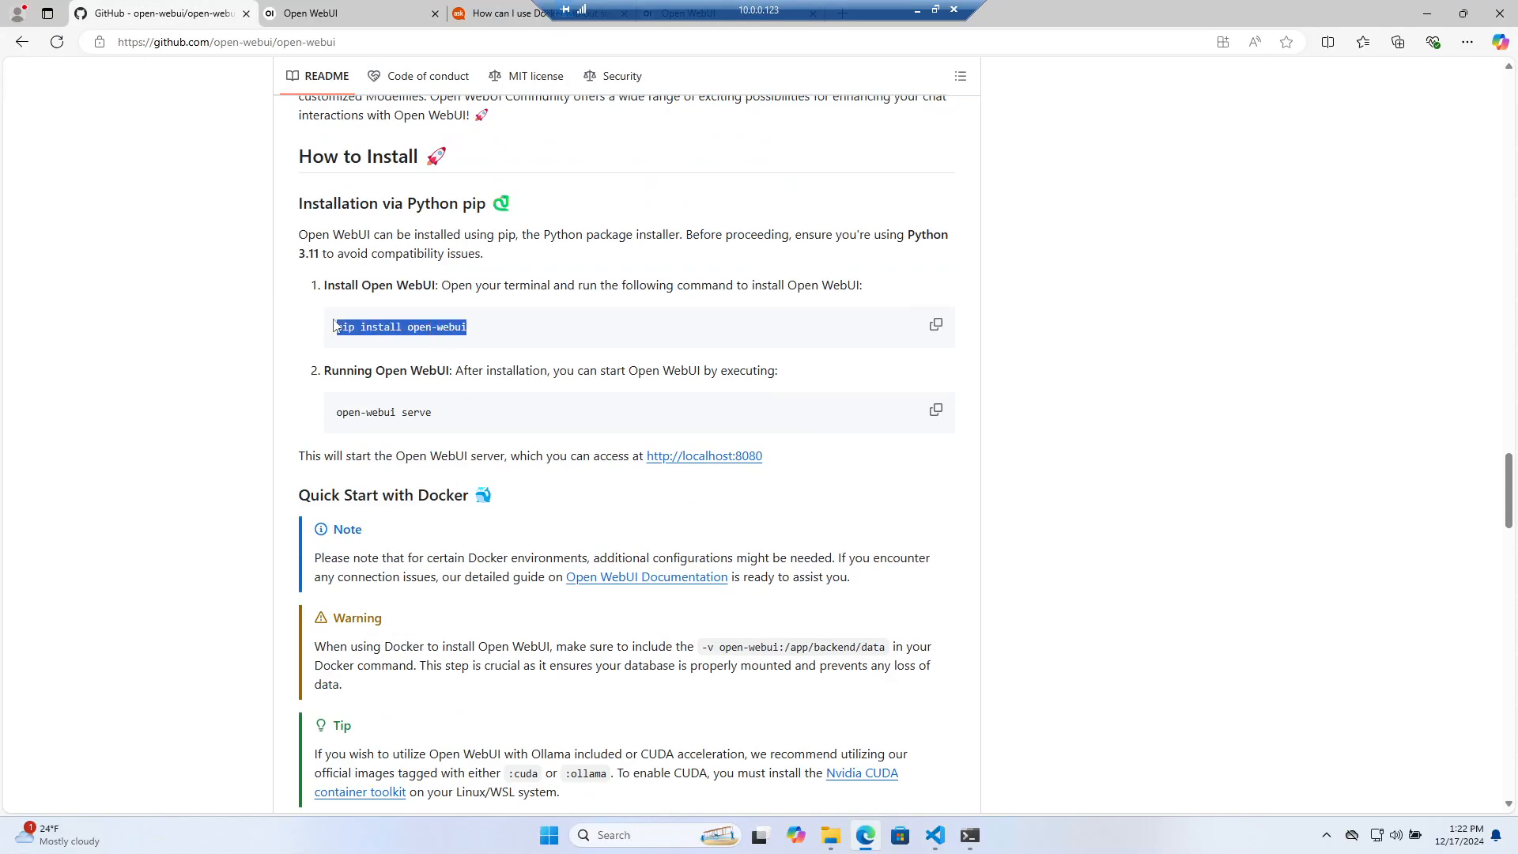
{"action": "left_click", "coordinate": [969, 835]}
Run 'pip install open-webui' in the terminal, then enlarge the panel, clear and rerun it
{"action": "left_click", "coordinate": [934, 838]}
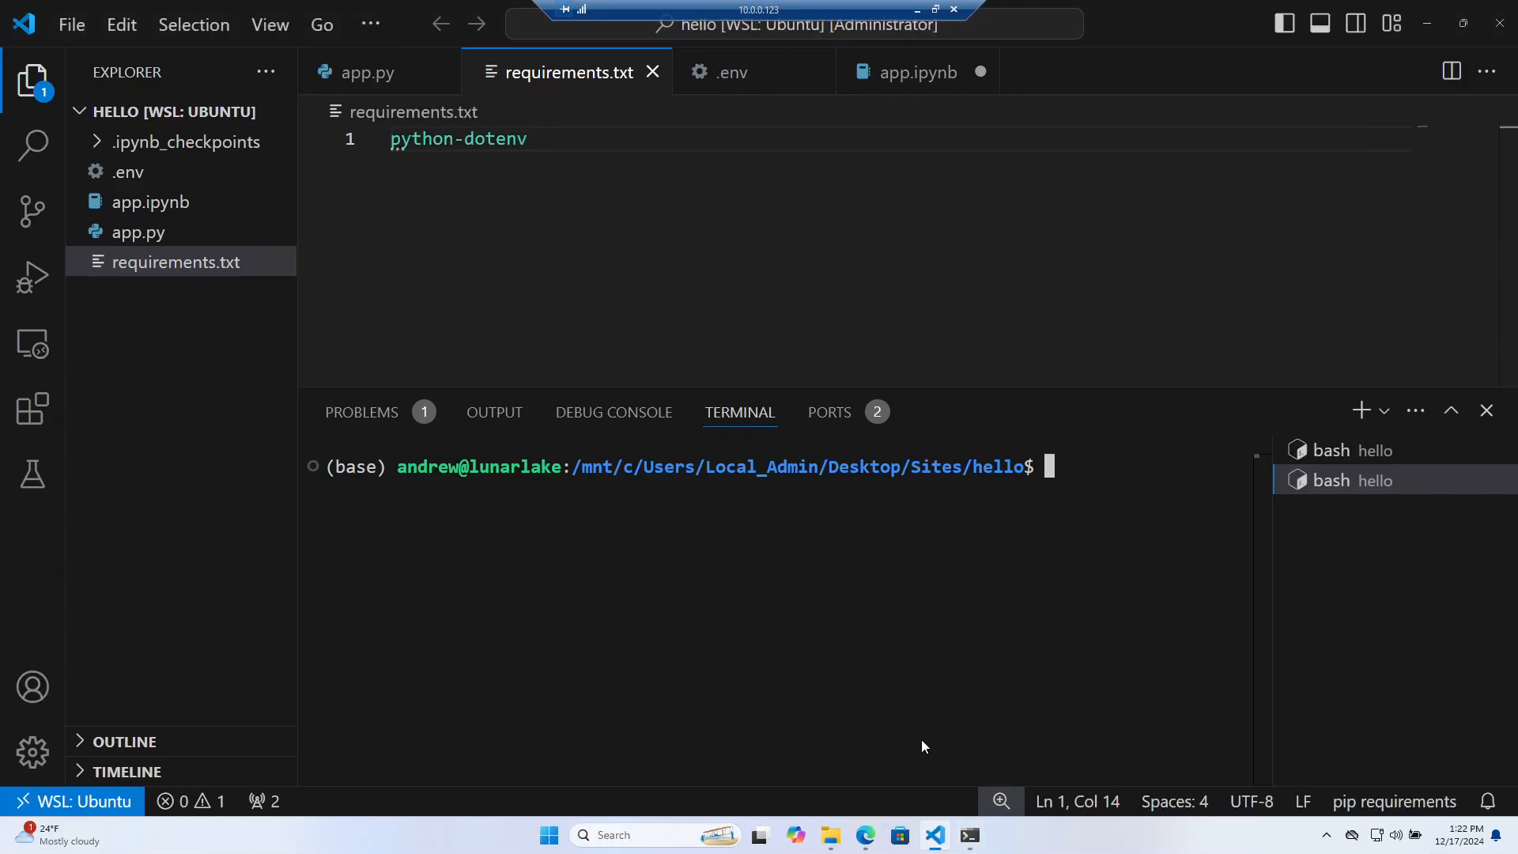
{"action": "key", "text": "ctrl+v"}
{"action": "key", "text": "Return"}
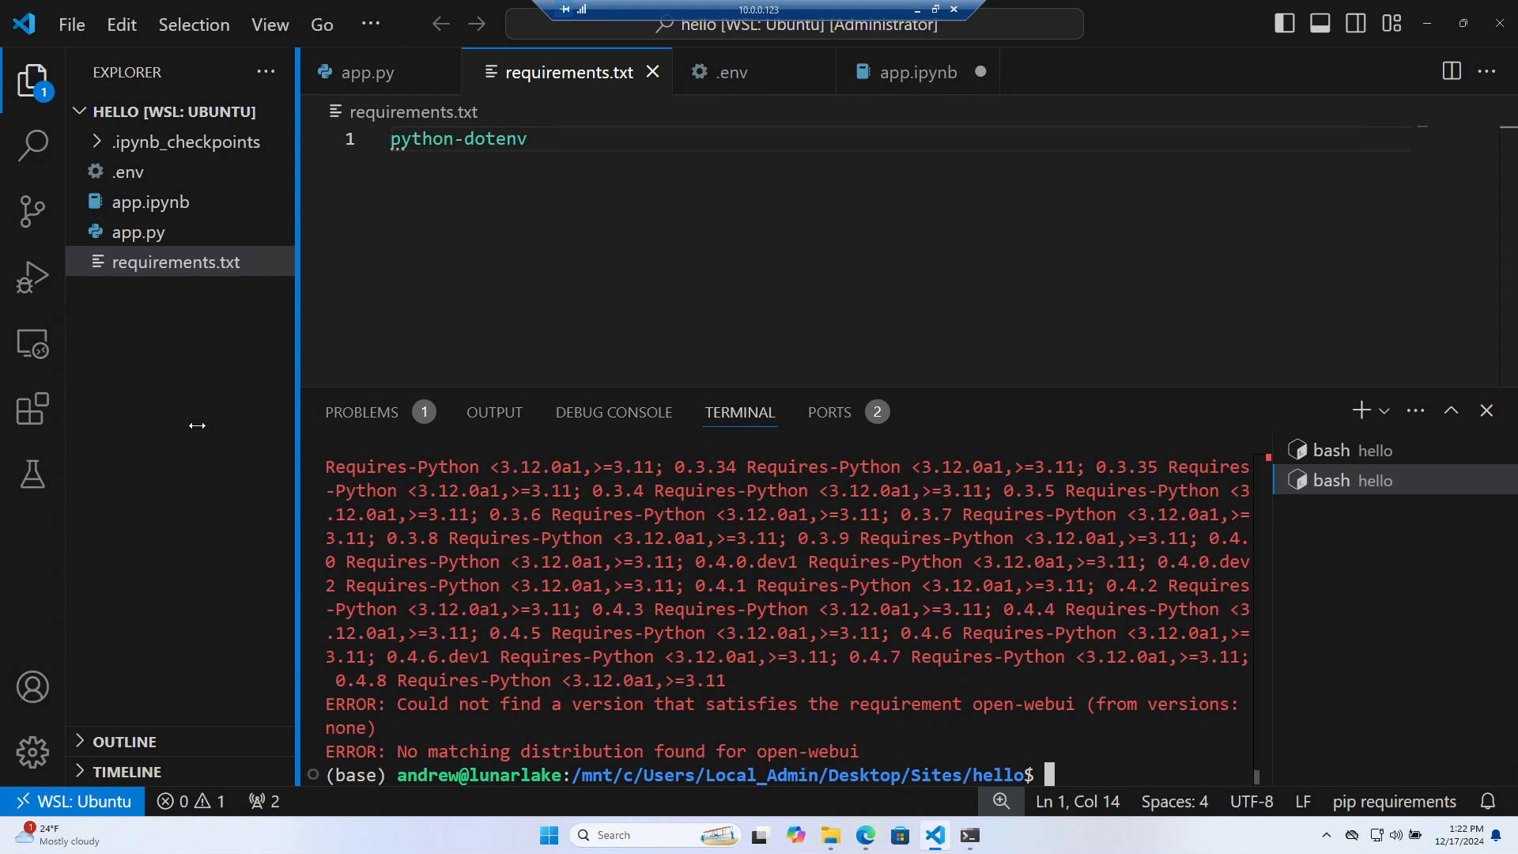
{"action": "left_click_drag", "start_coordinate": [585, 387], "coordinate": [585, 178]}
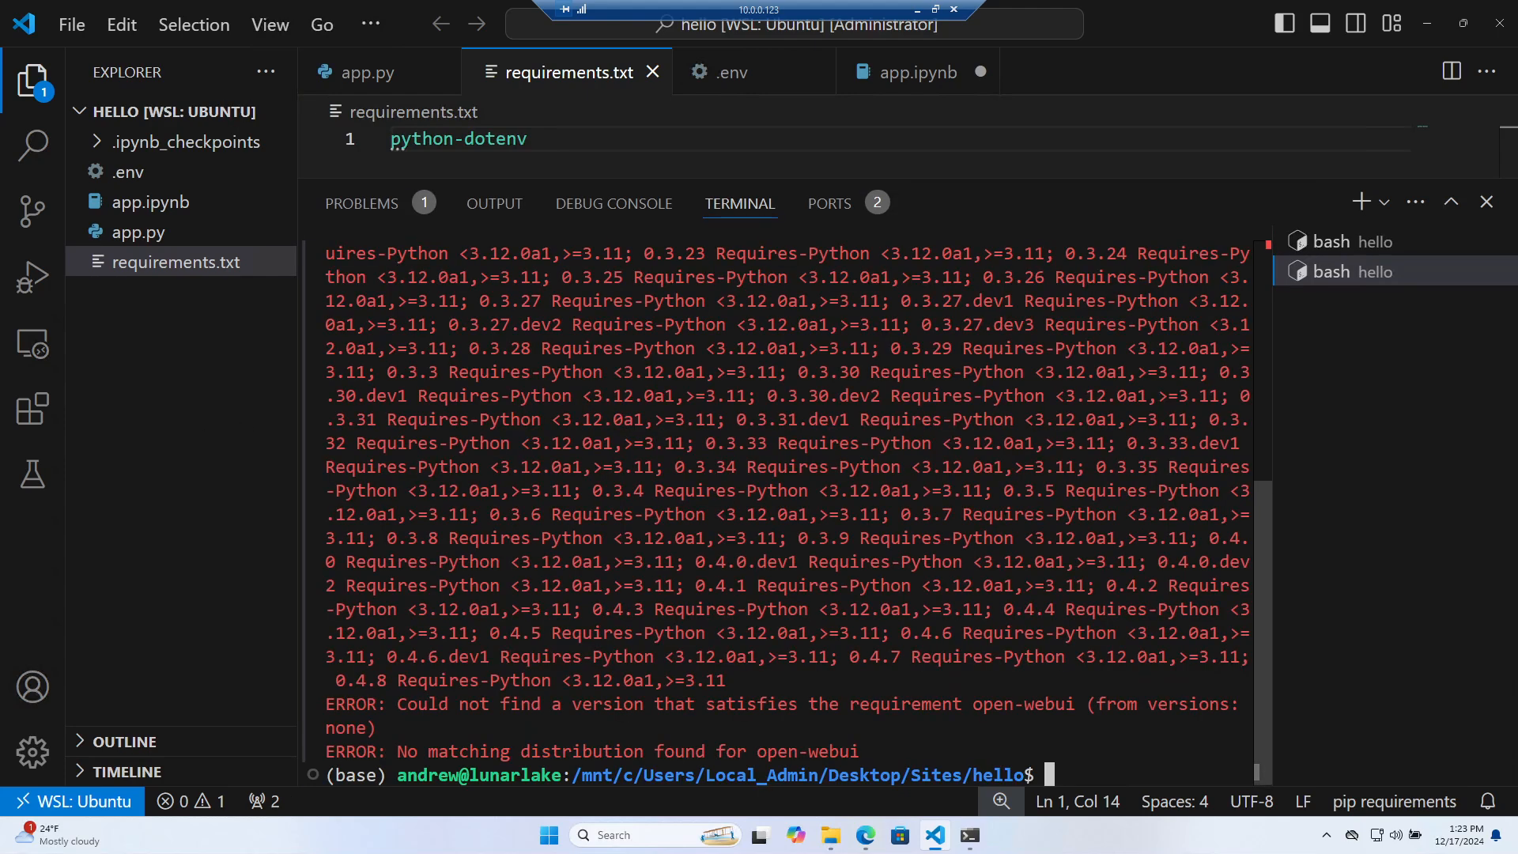
{"action": "type", "text": "clear"}
{"action": "key", "text": "Return"}
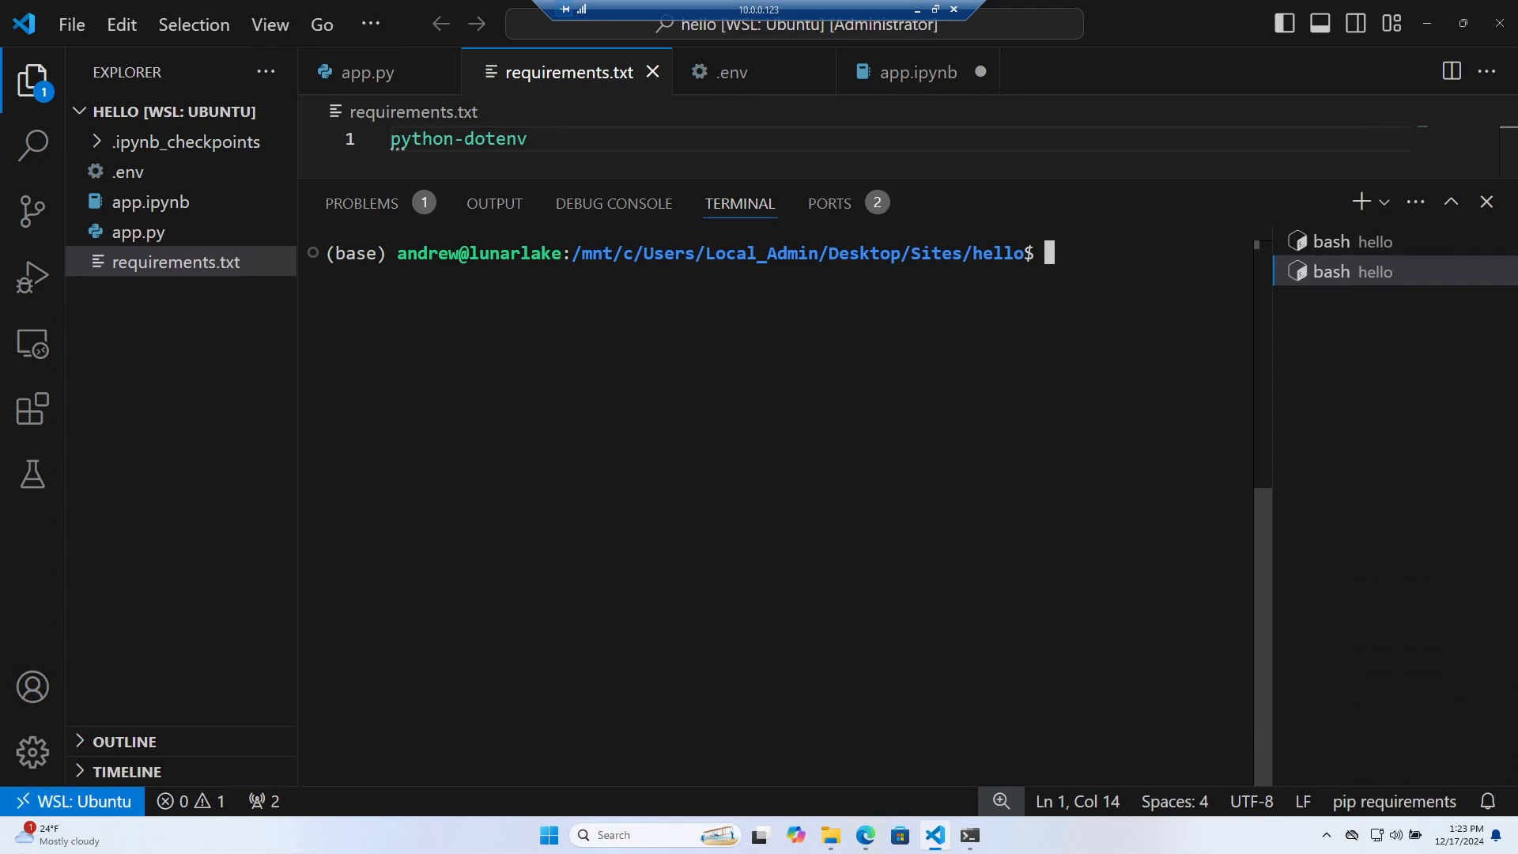
{"action": "key", "text": "ctrl+v"}
{"action": "key", "text": "Return"}
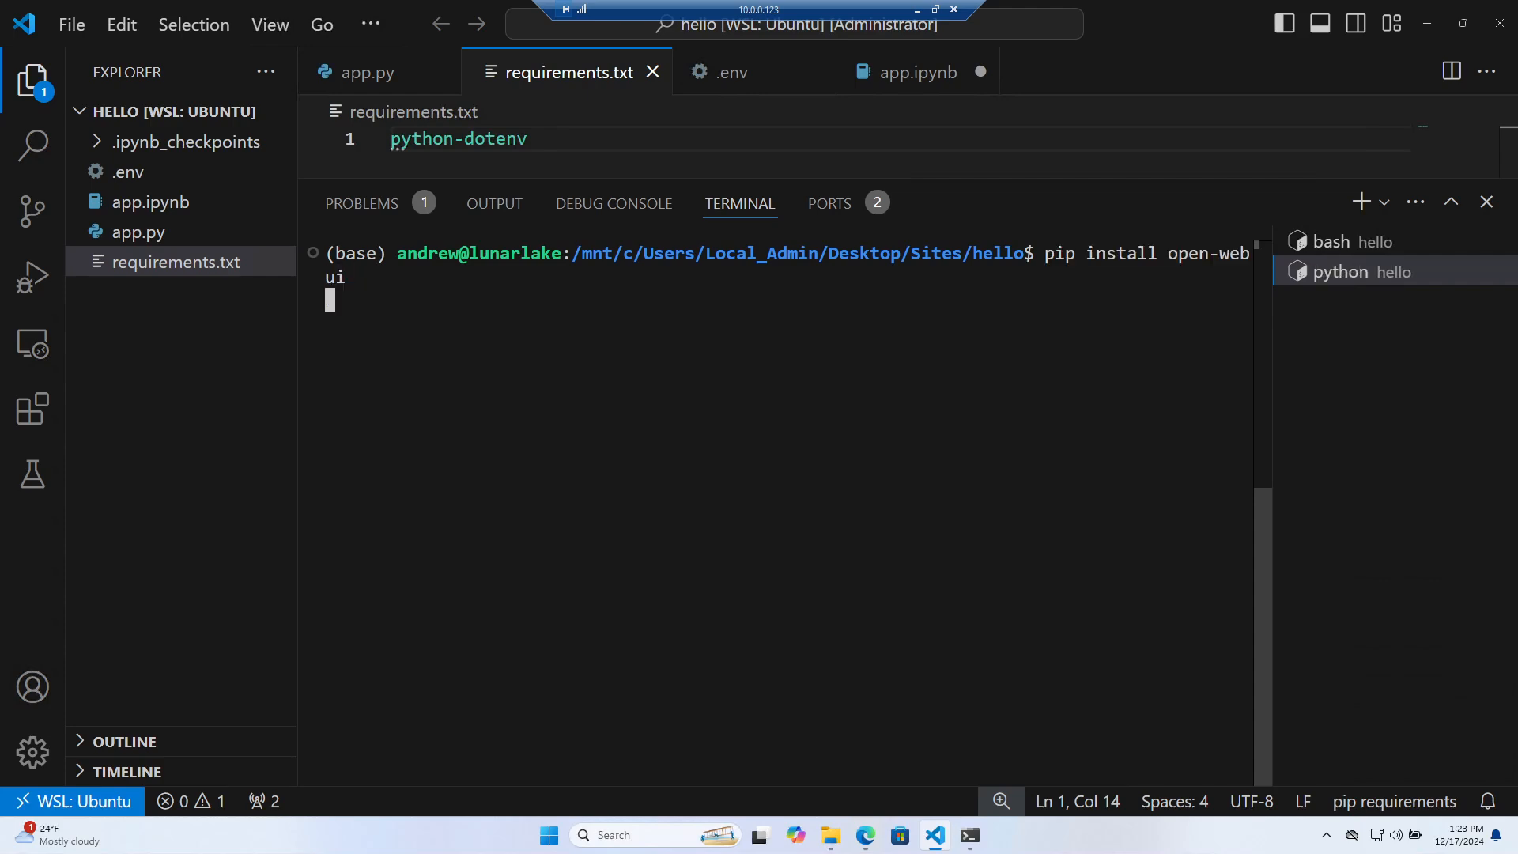
Check the installed Python version with 'python --version', which reports 3.12.2
{"action": "scroll", "coordinate": [787, 514], "scroll_direction": "up", "scroll_amount": 6}
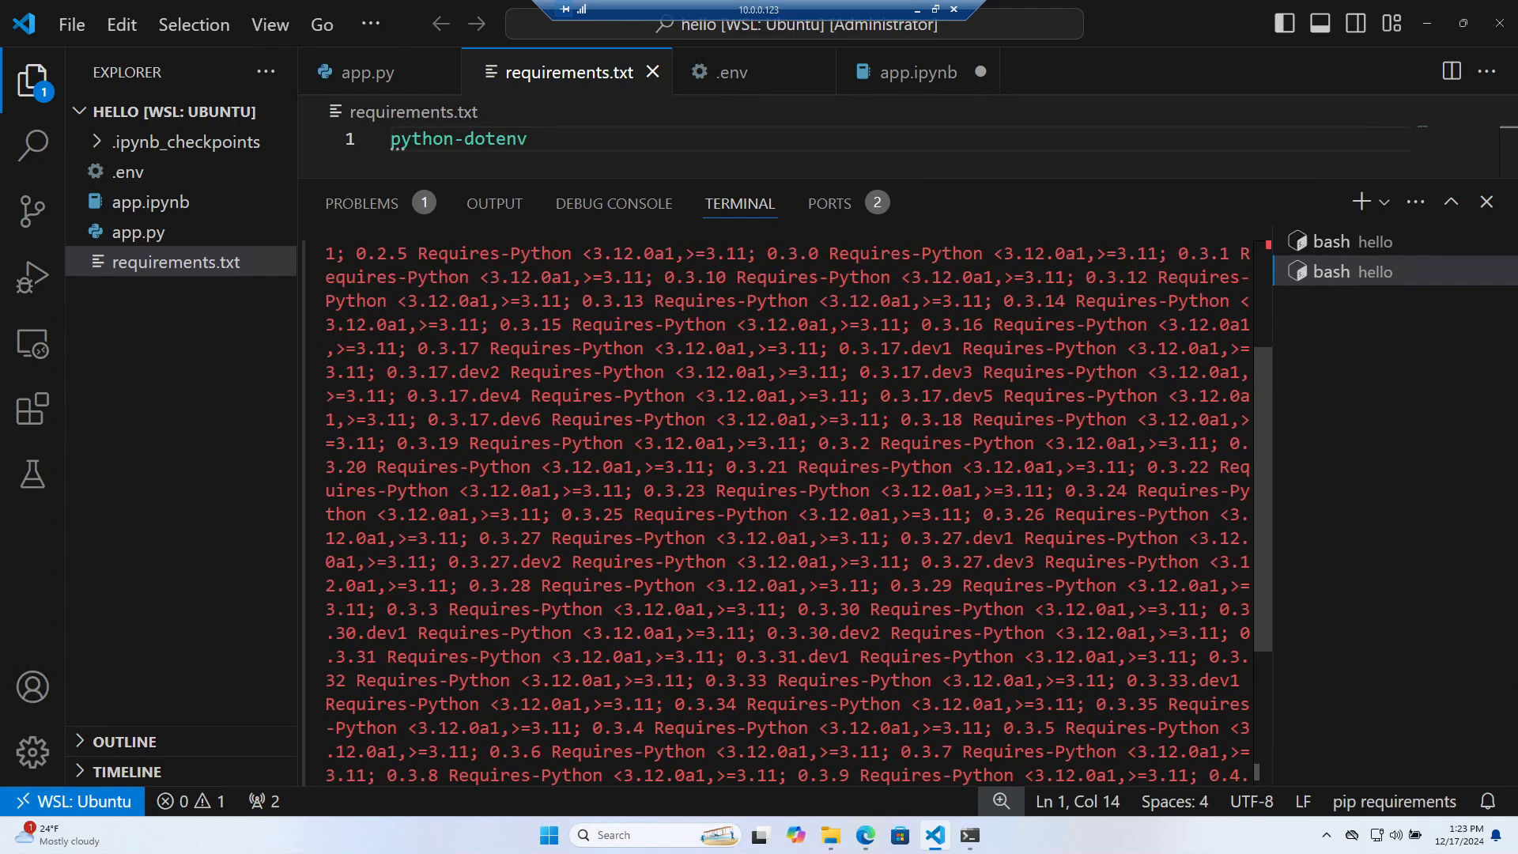
{"action": "scroll", "coordinate": [787, 514], "scroll_direction": "down", "scroll_amount": 6}
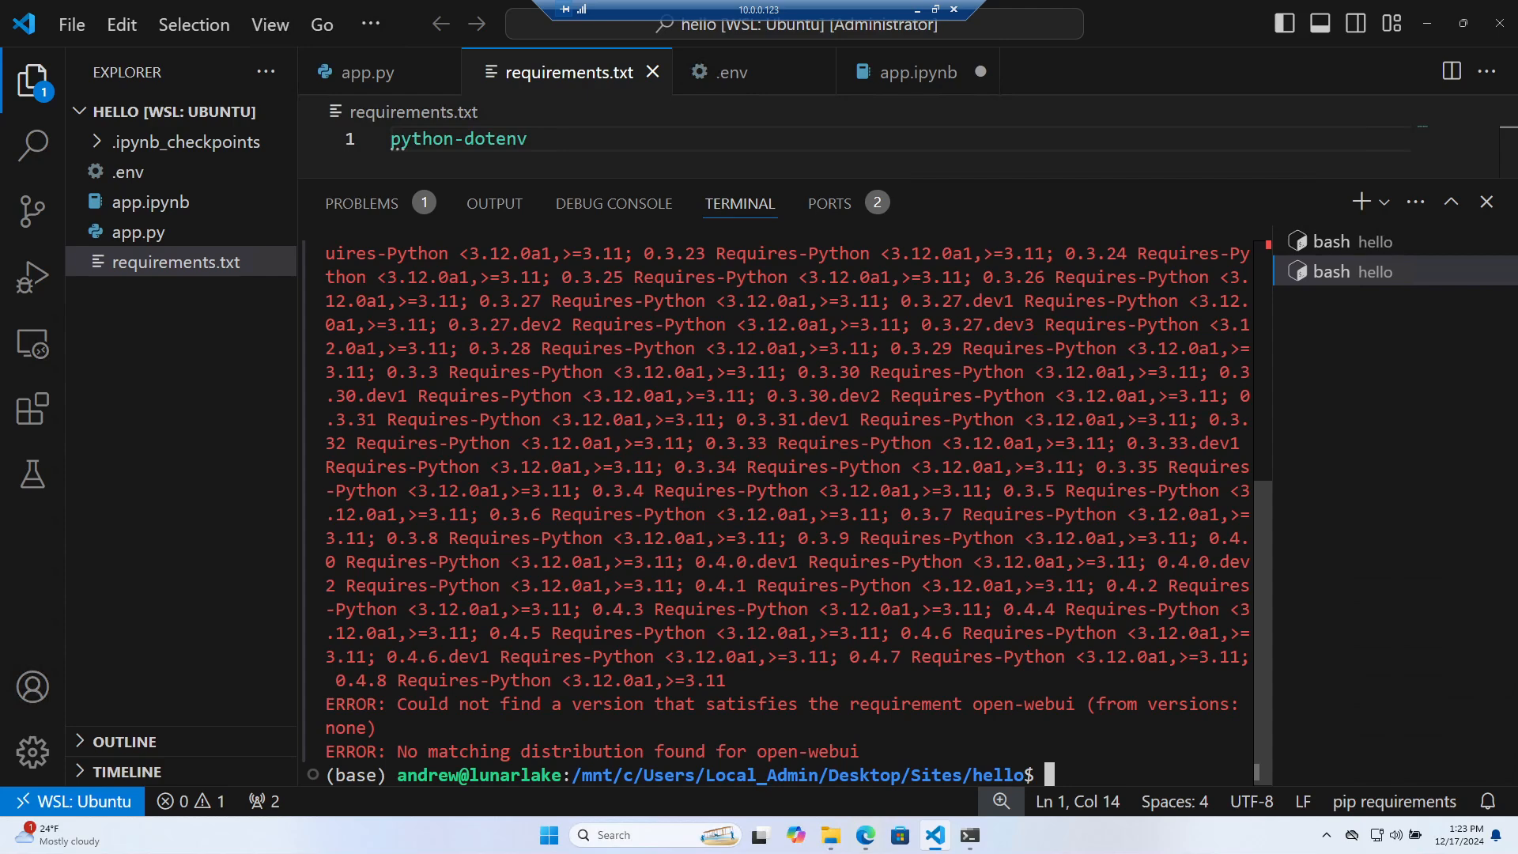
{"action": "type", "text": "python --versio"}
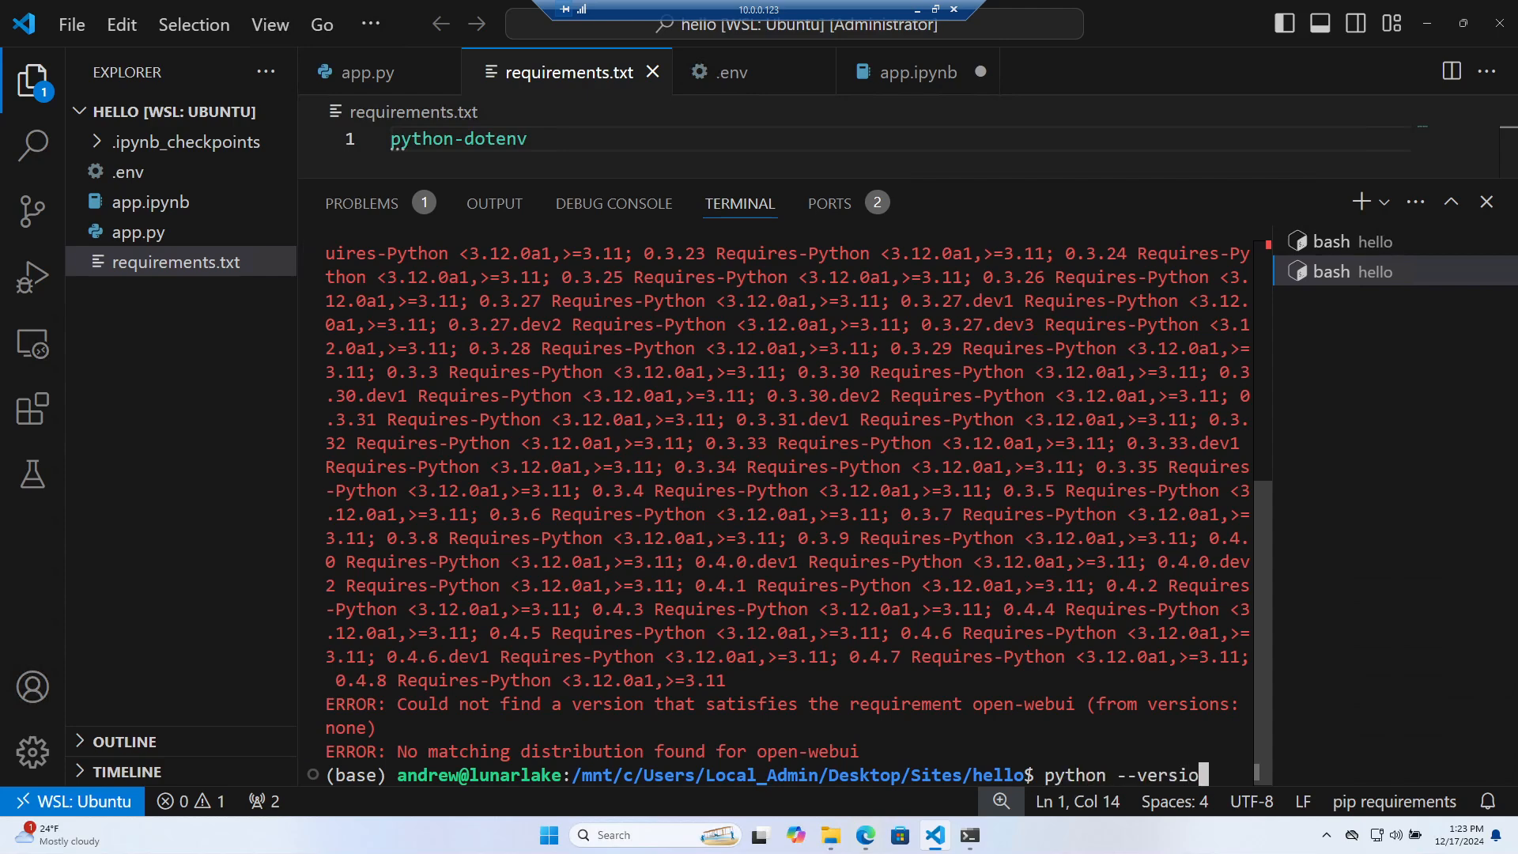
{"action": "type", "text": "n"}
{"action": "key", "text": "Return"}
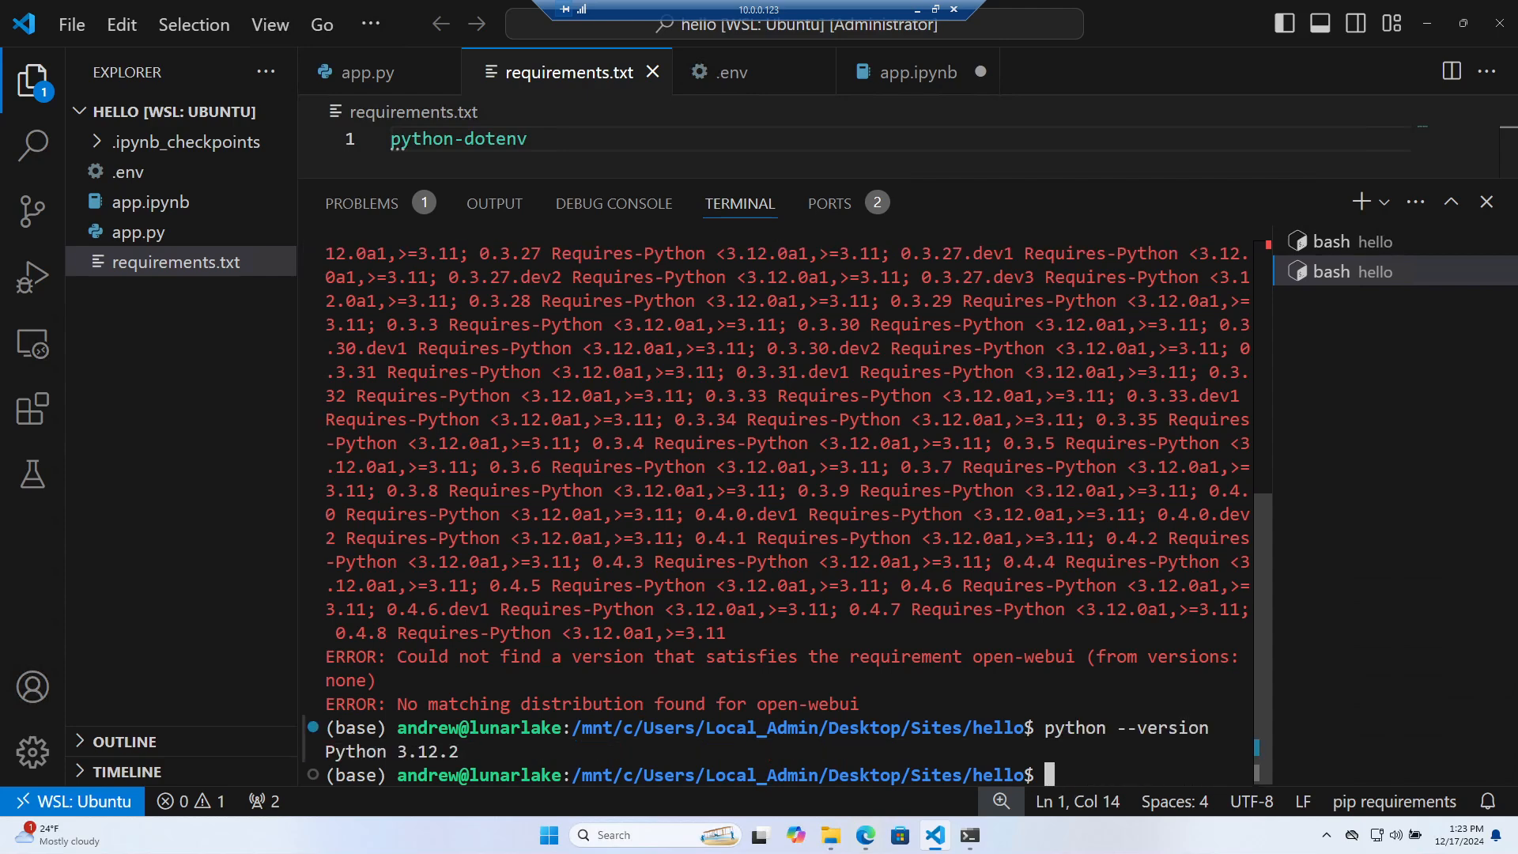
{"action": "left_click", "coordinate": [867, 836]}
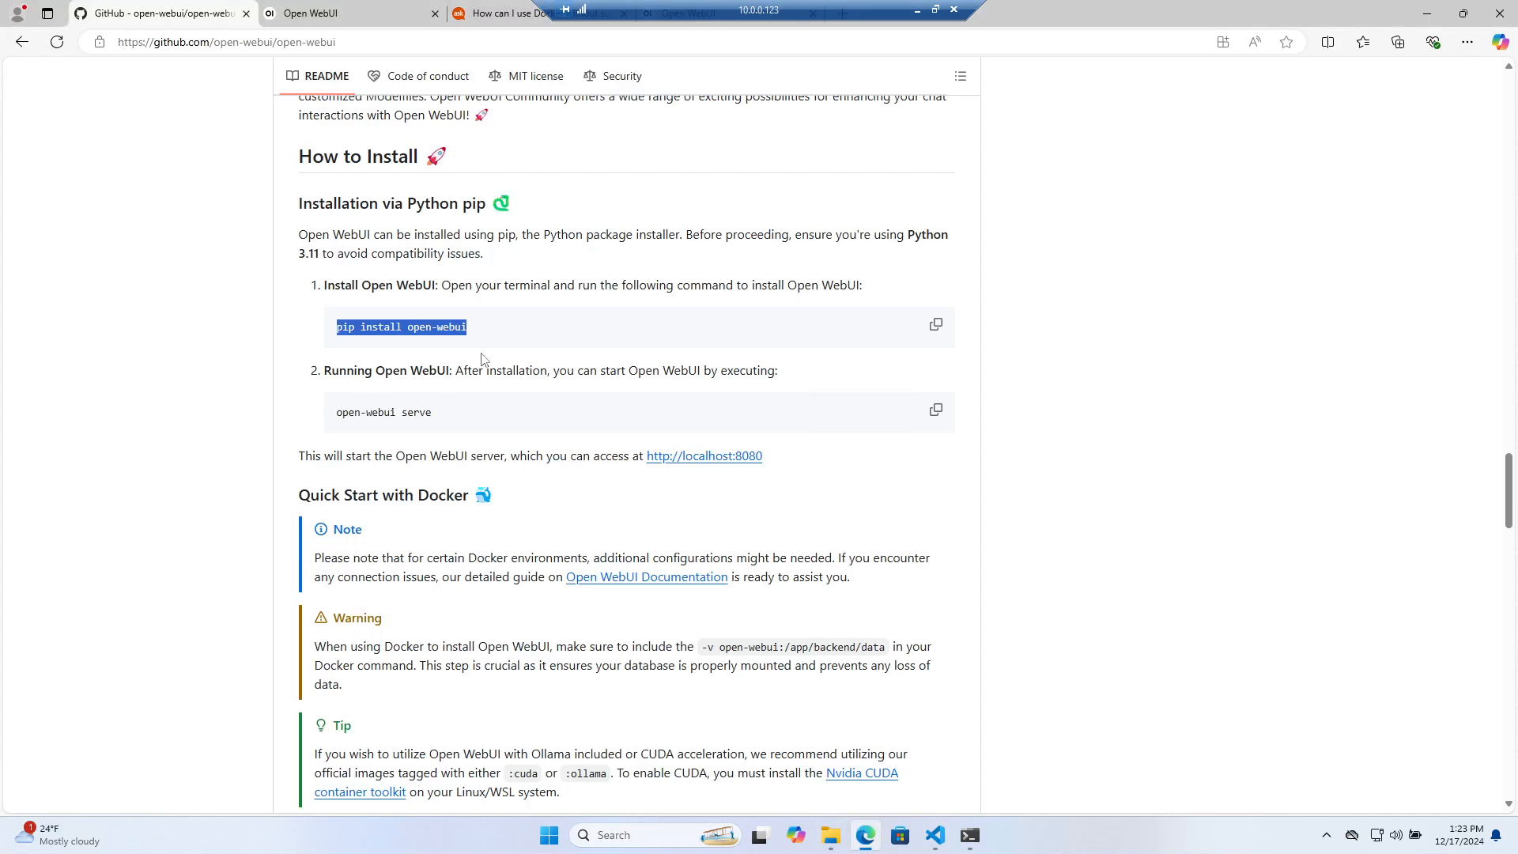
Copy the README's docker run command for Ollama on the same computer using its copy icon
{"action": "left_click_drag", "start_coordinate": [482, 291], "coordinate": [778, 285]}
{"action": "left_click_drag", "start_coordinate": [533, 314], "coordinate": [330, 327]}
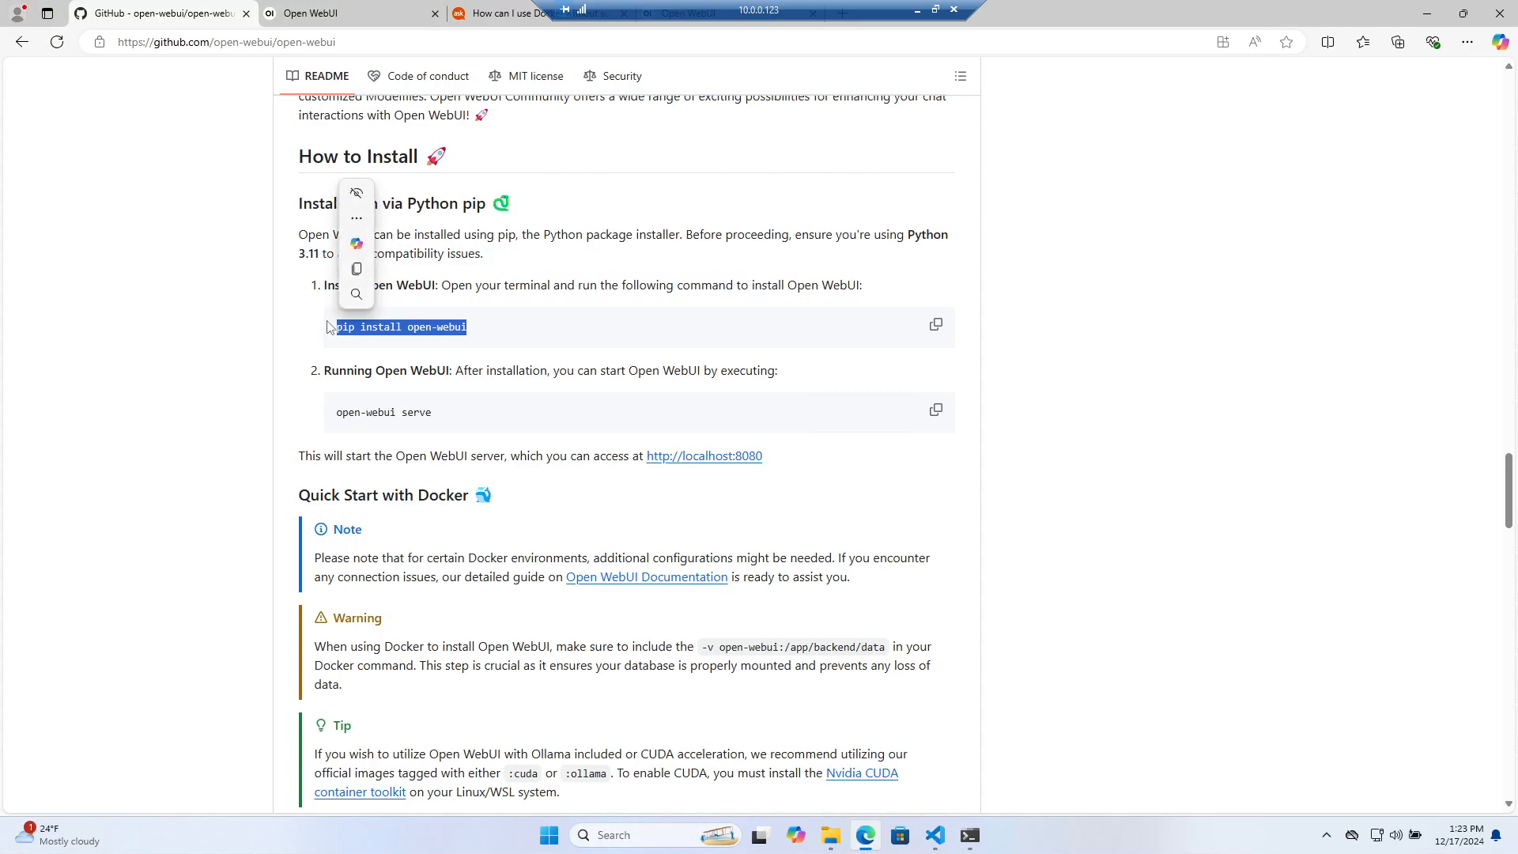
{"action": "scroll", "coordinate": [379, 474], "scroll_direction": "up", "scroll_amount": 20}
{"action": "scroll", "coordinate": [397, 569], "scroll_direction": "up", "scroll_amount": 8}
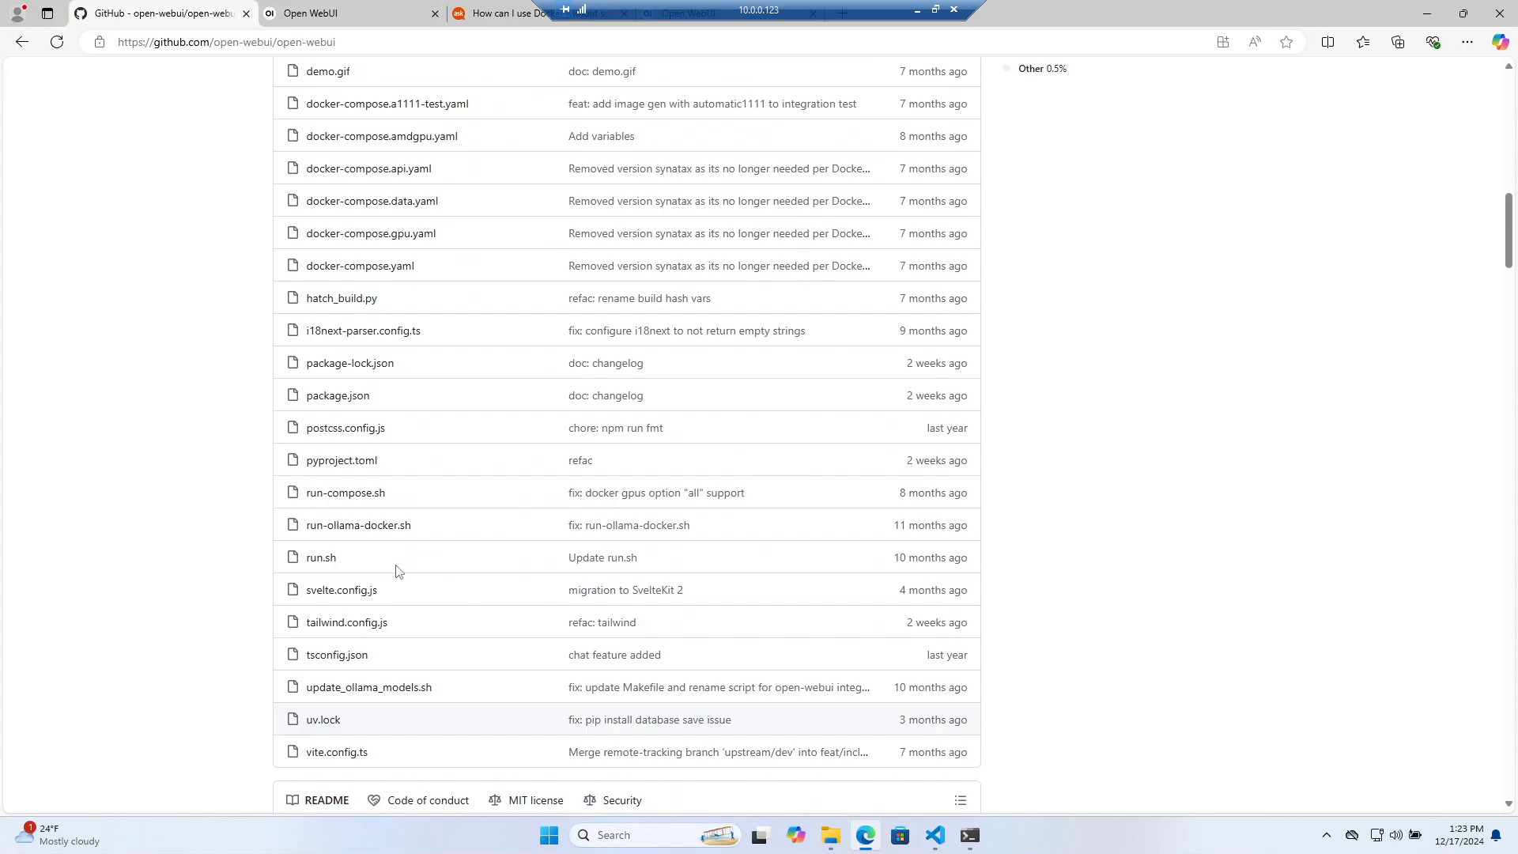
{"action": "scroll", "coordinate": [397, 569], "scroll_direction": "down", "scroll_amount": 5}
{"action": "scroll", "coordinate": [397, 570], "scroll_direction": "up", "scroll_amount": 12}
{"action": "scroll", "coordinate": [397, 569], "scroll_direction": "up", "scroll_amount": 5}
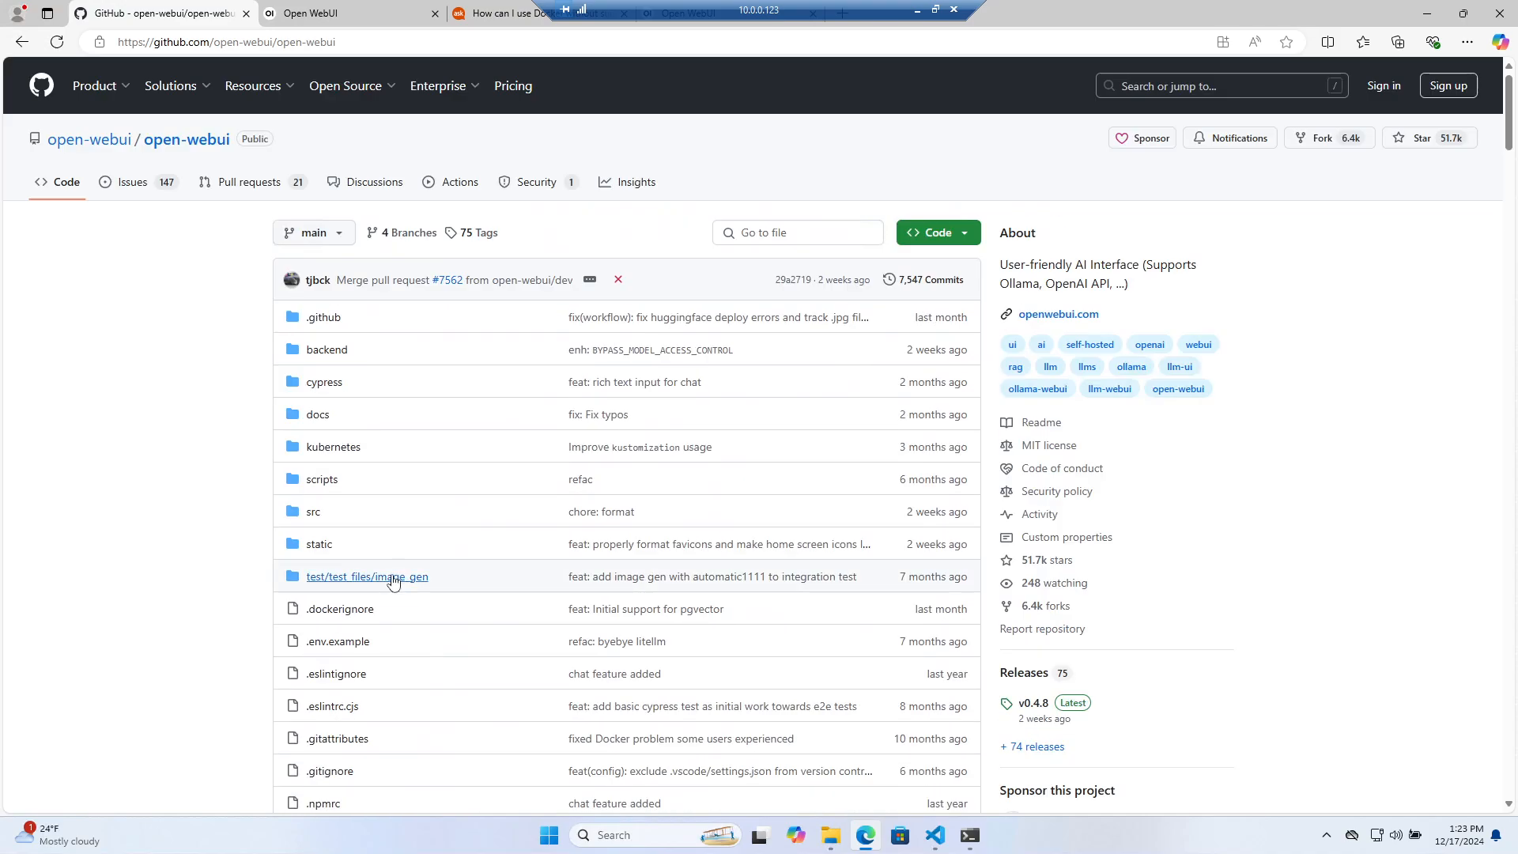
{"action": "scroll", "coordinate": [390, 576], "scroll_direction": "down", "scroll_amount": 20}
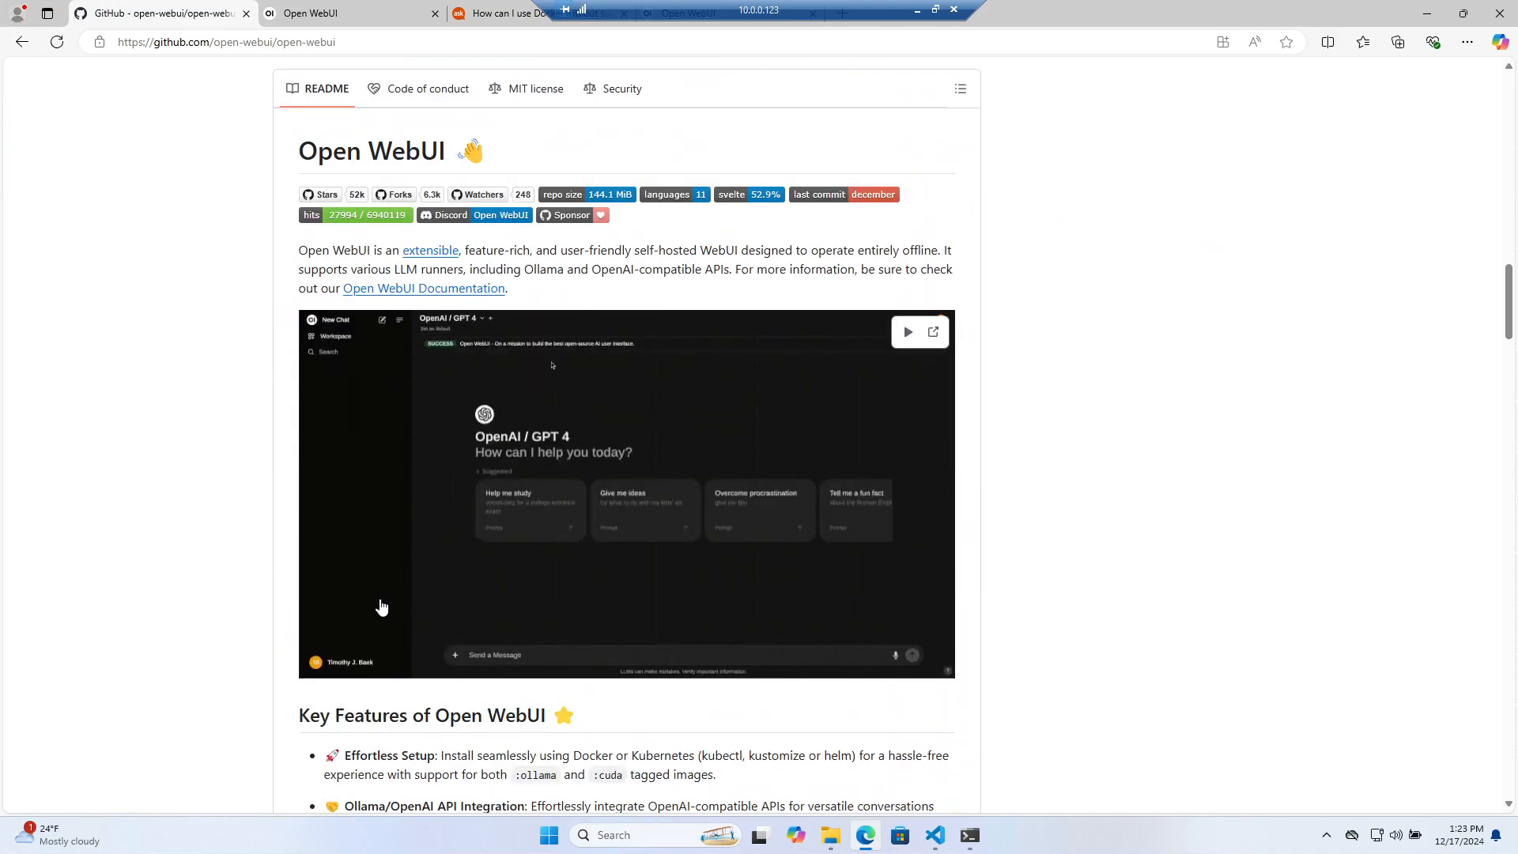
{"action": "scroll", "coordinate": [381, 607], "scroll_direction": "down", "scroll_amount": 20}
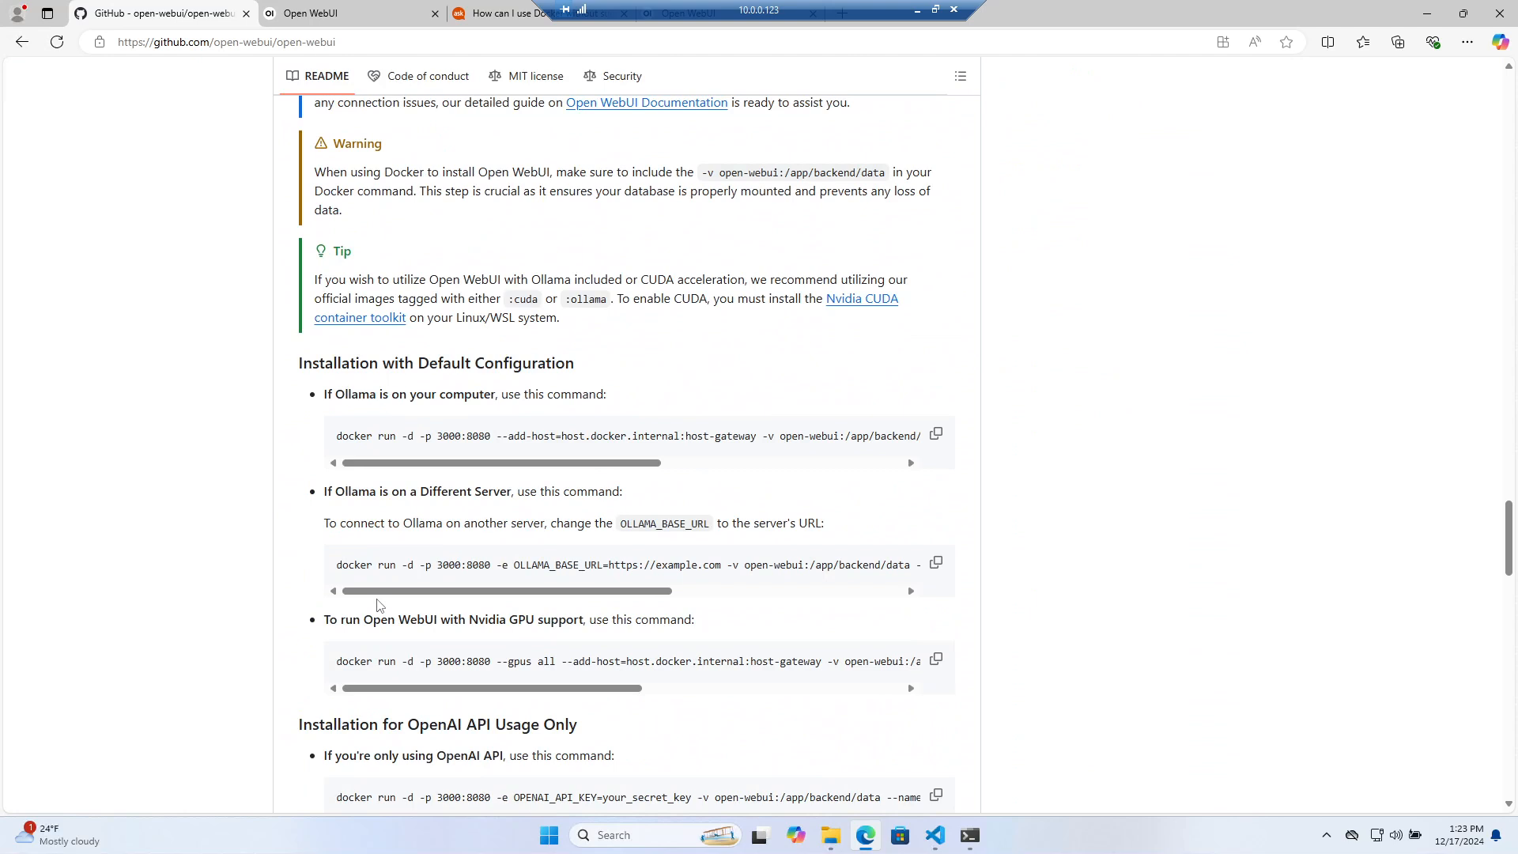
{"action": "scroll", "coordinate": [378, 606], "scroll_direction": "down", "scroll_amount": 1}
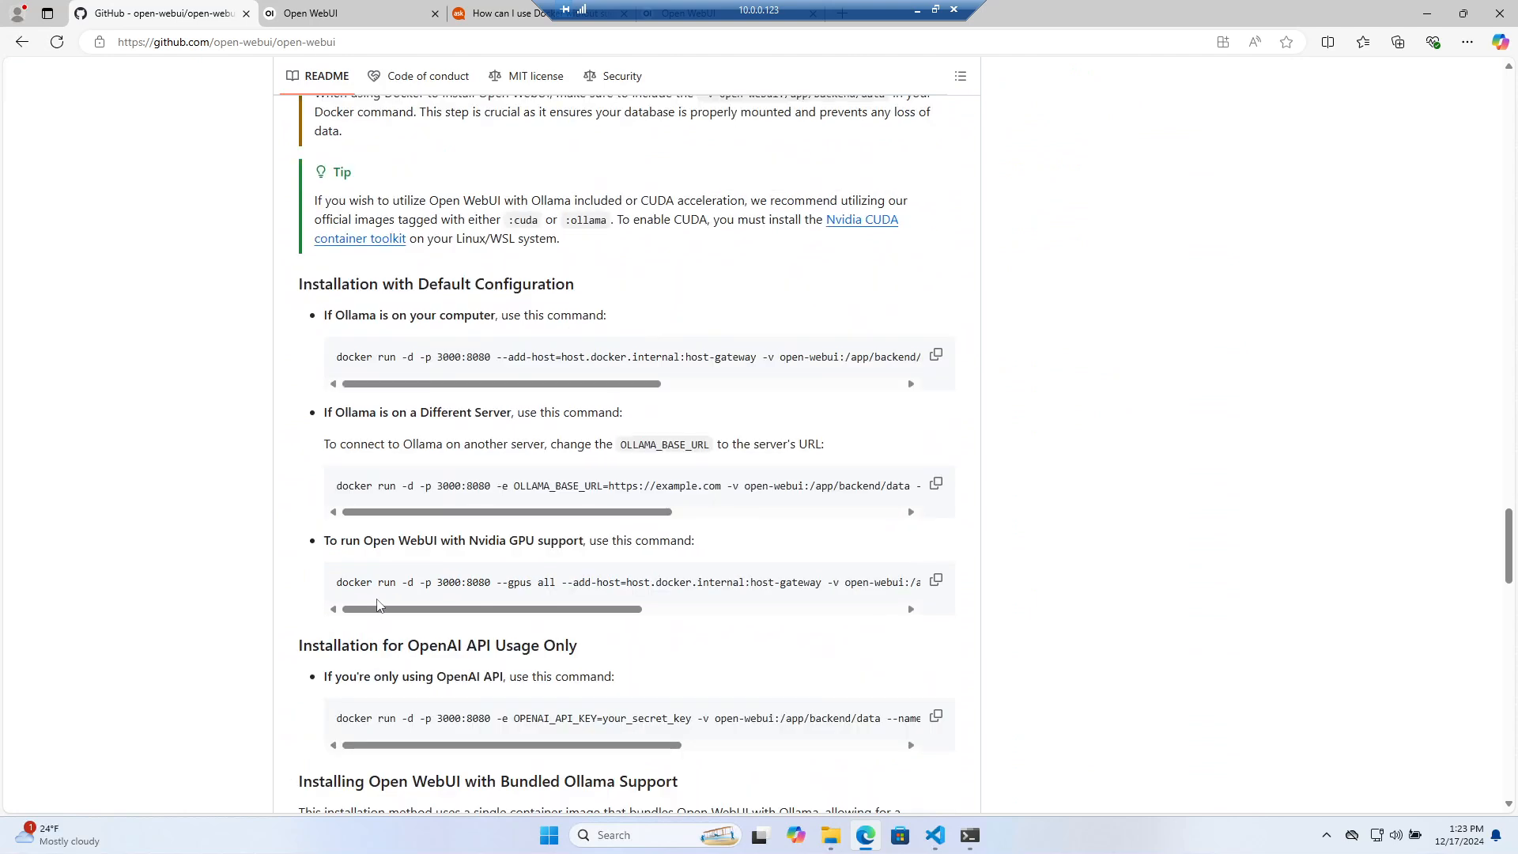
{"action": "scroll", "coordinate": [378, 606], "scroll_direction": "down", "scroll_amount": 2}
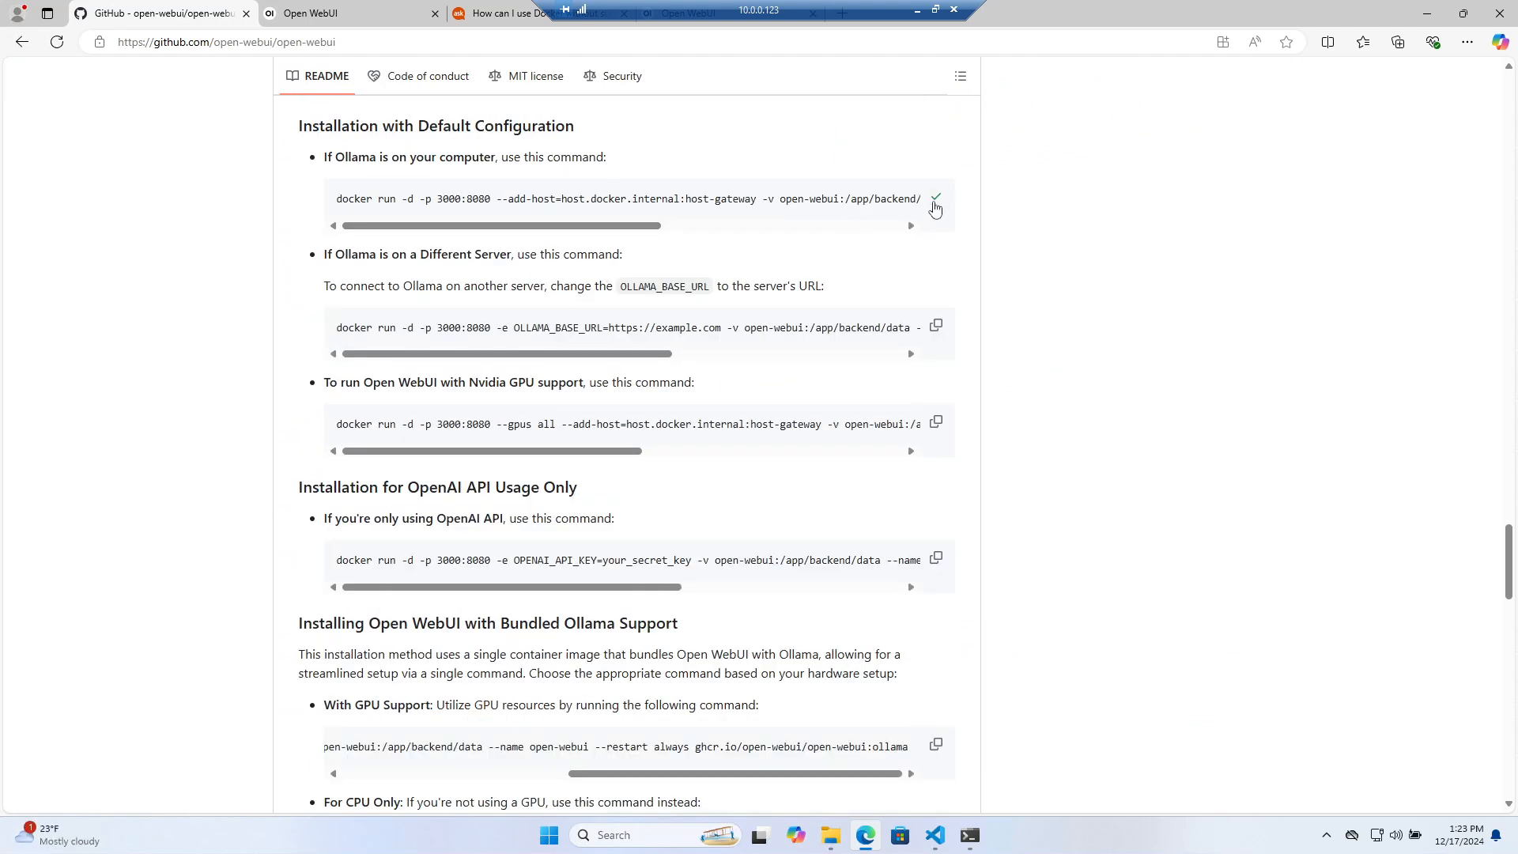
{"action": "left_click", "coordinate": [936, 196]}
{"action": "left_click", "coordinate": [941, 839]}
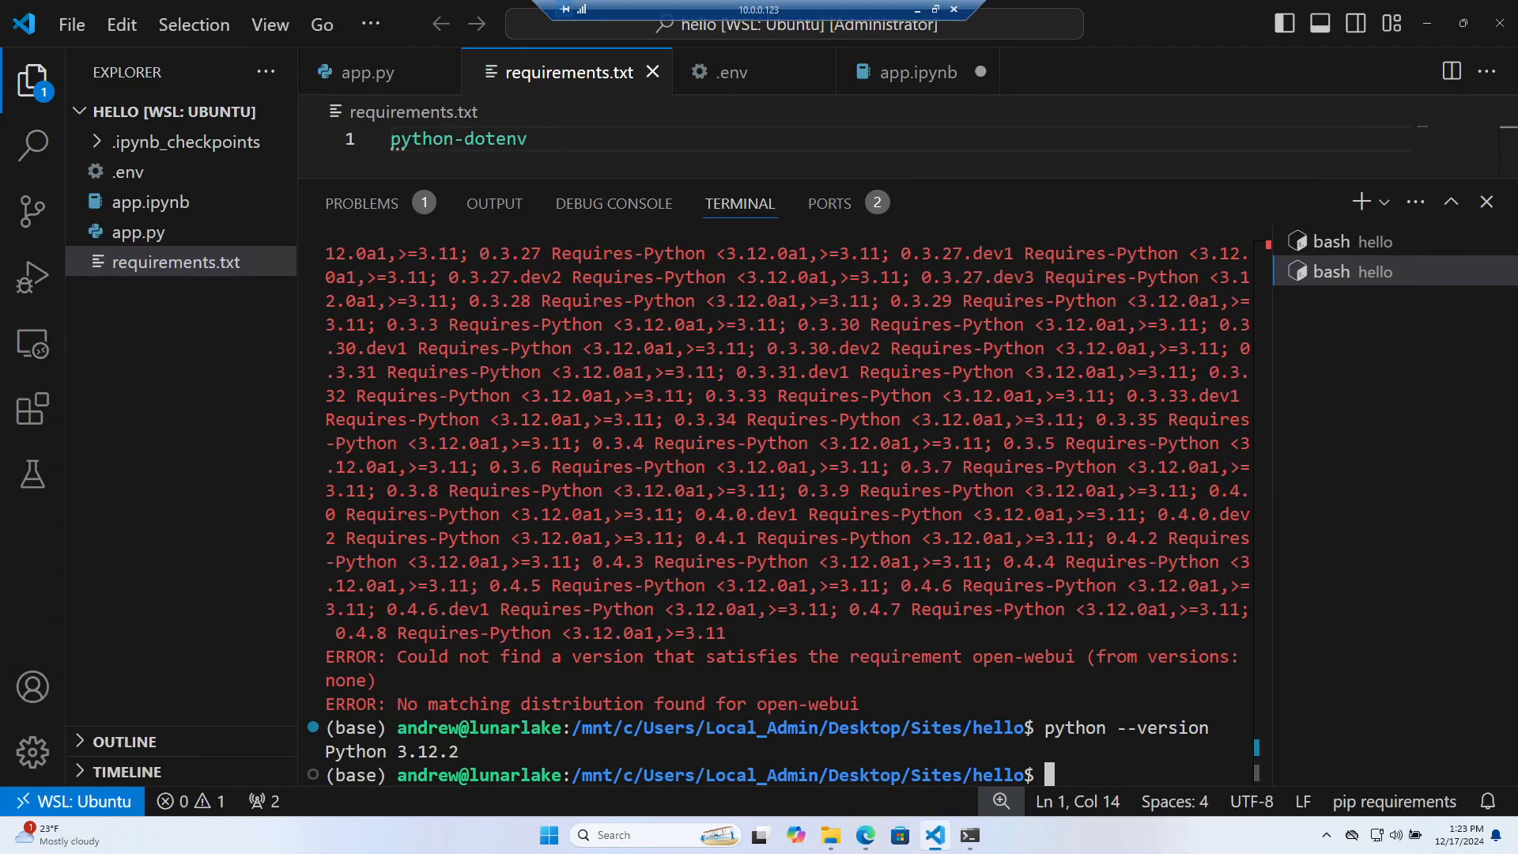
Create a new untitled text file and paste the Open WebUI docker run command into it
{"action": "left_click_drag", "start_coordinate": [570, 191], "coordinate": [570, 472]}
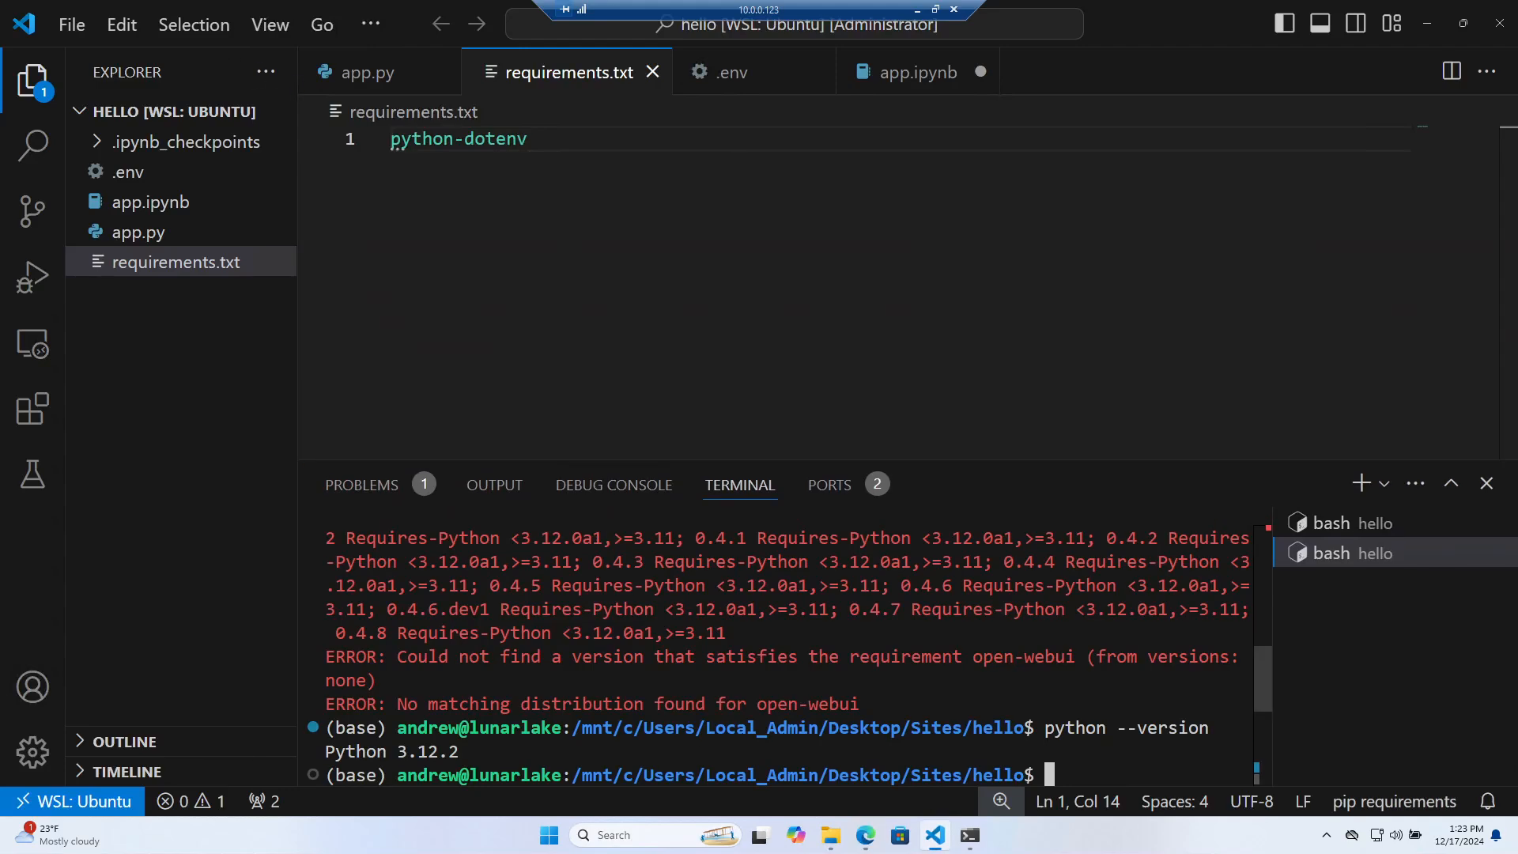
{"action": "left_click", "coordinate": [72, 25]}
{"action": "left_click", "coordinate": [84, 62]}
{"action": "key", "text": "ctrl+v"}
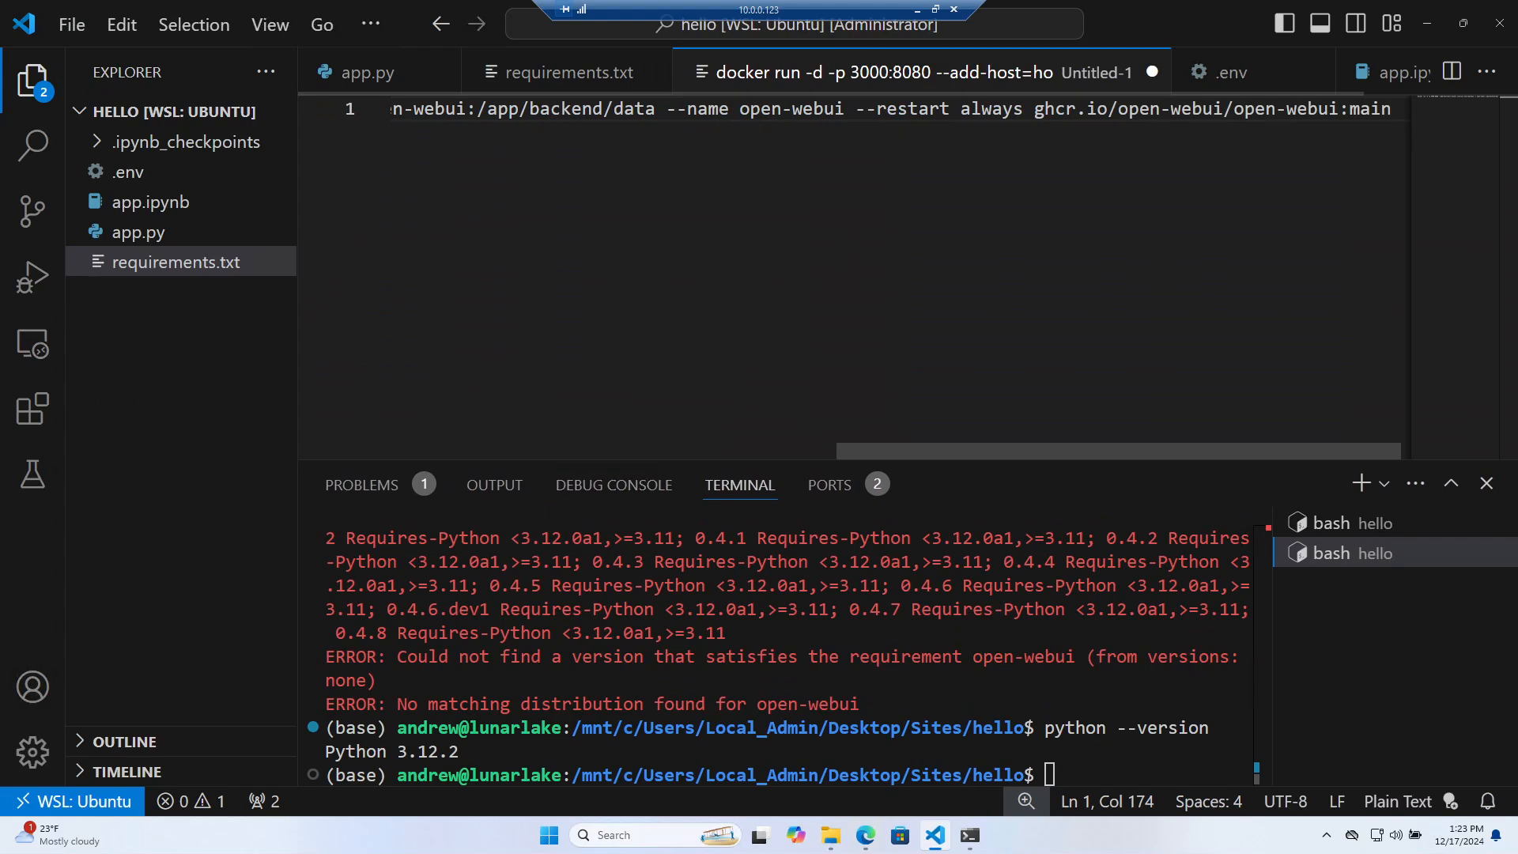
{"action": "left_click_drag", "start_coordinate": [876, 451], "coordinate": [423, 403]}
{"action": "left_click_drag", "start_coordinate": [570, 109], "coordinate": [612, 109]}
Break the command before --add-host, -v, --name and --restart, ending lines with backslashes
{"action": "left_click", "coordinate": [685, 109]}
{"action": "type", "text": "\\"}
{"action": "key", "text": "Return"}
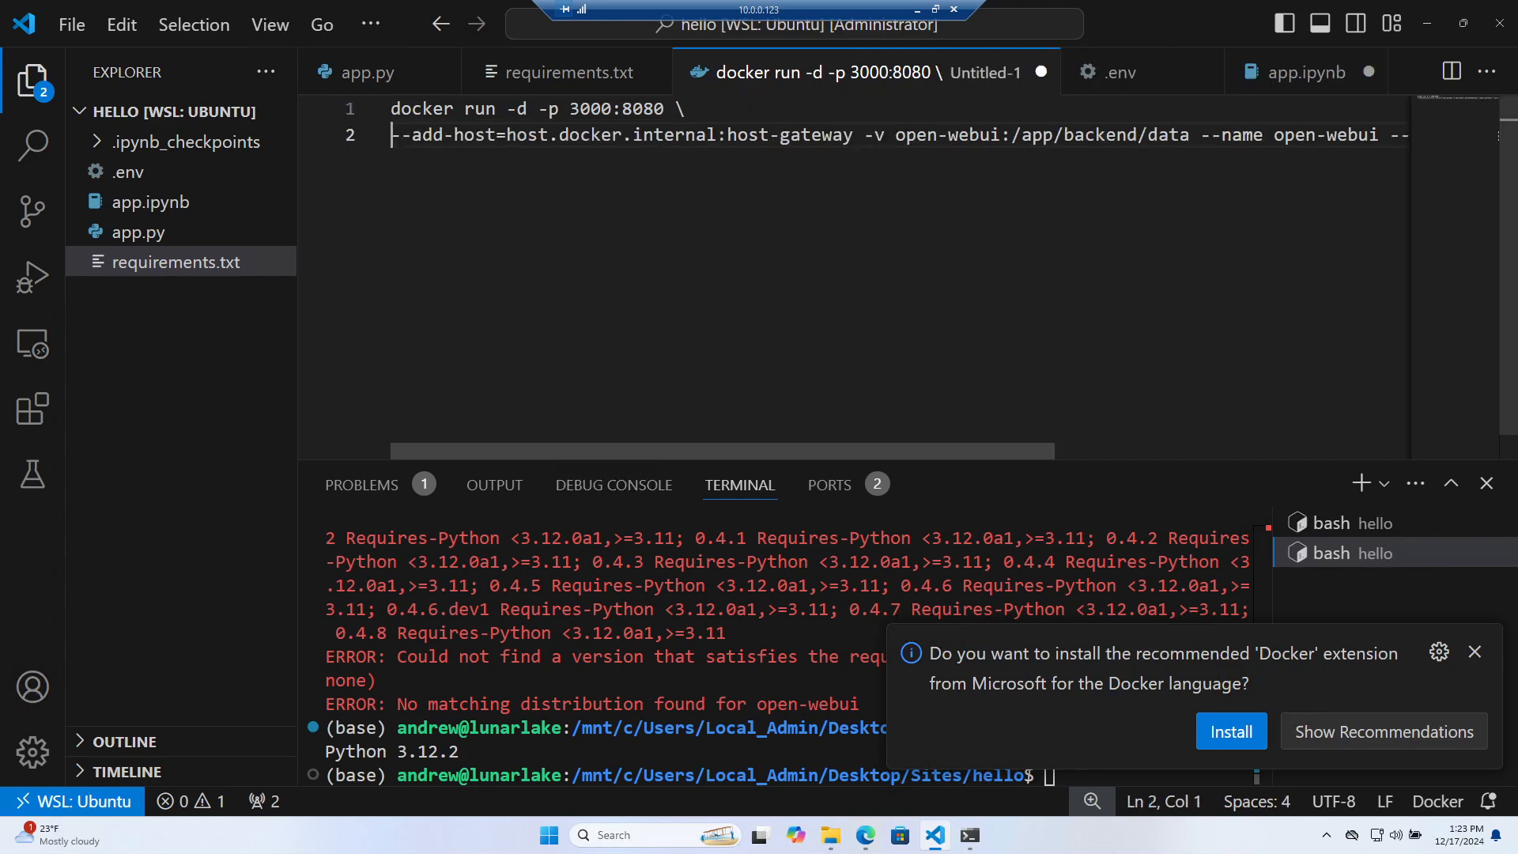
{"action": "left_click", "coordinate": [864, 135]}
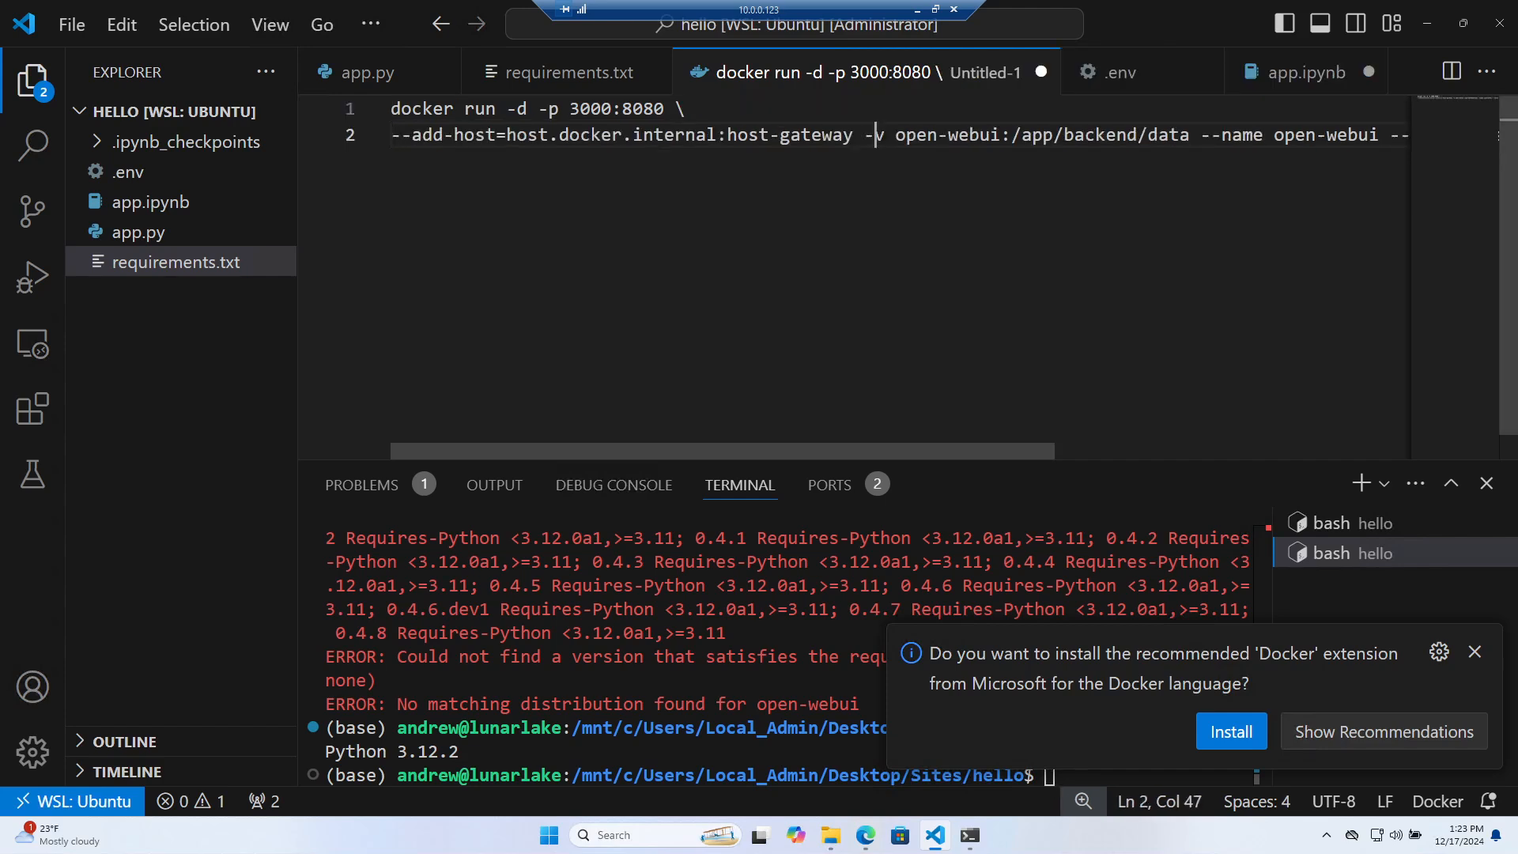
{"action": "key", "text": "Return"}
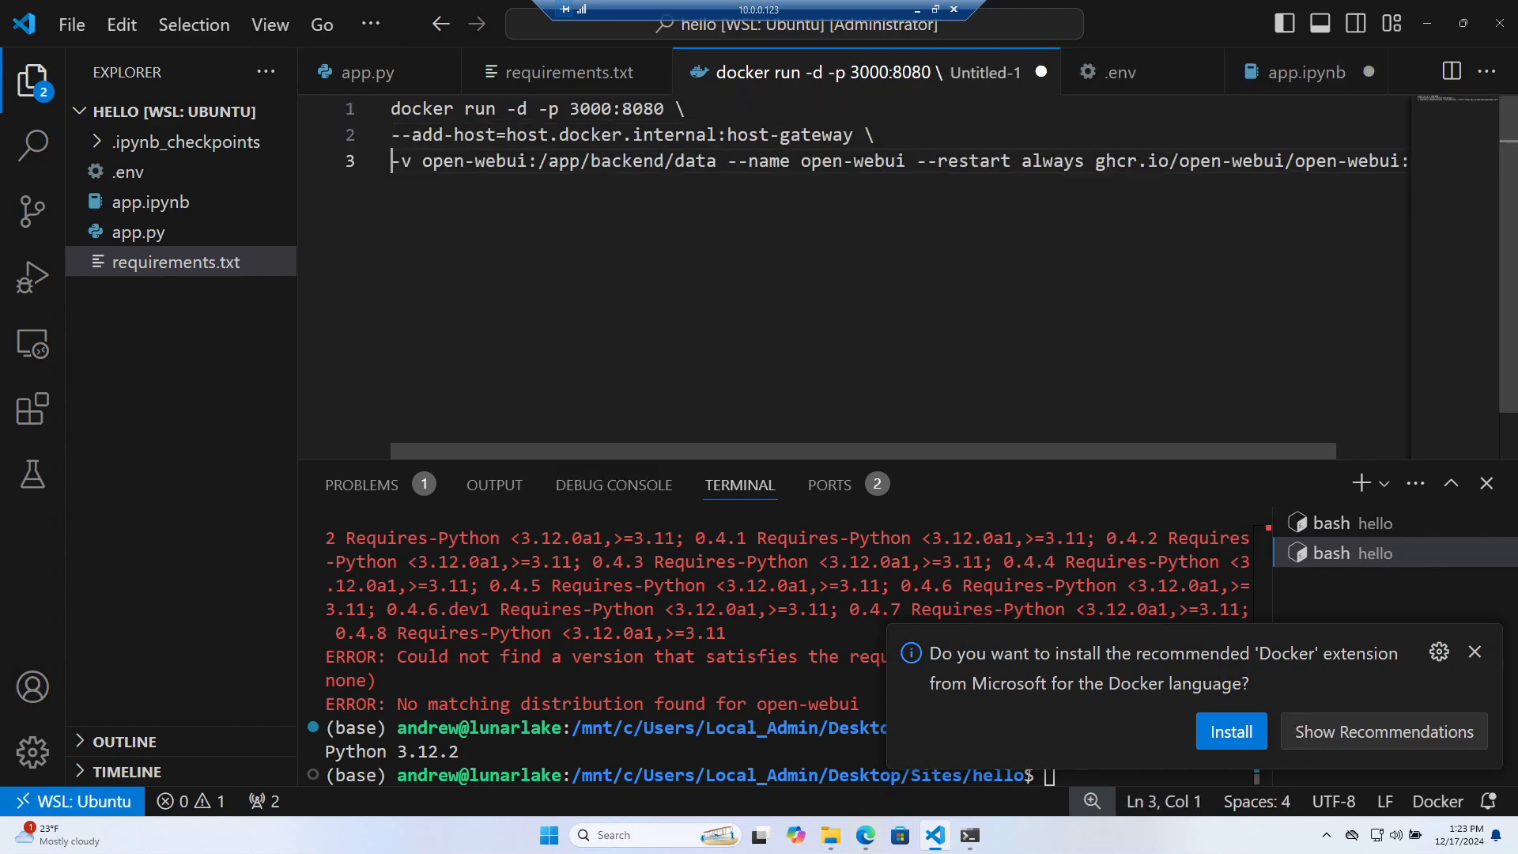
{"action": "left_click", "coordinate": [727, 161]}
{"action": "key", "text": "BackSpace"}
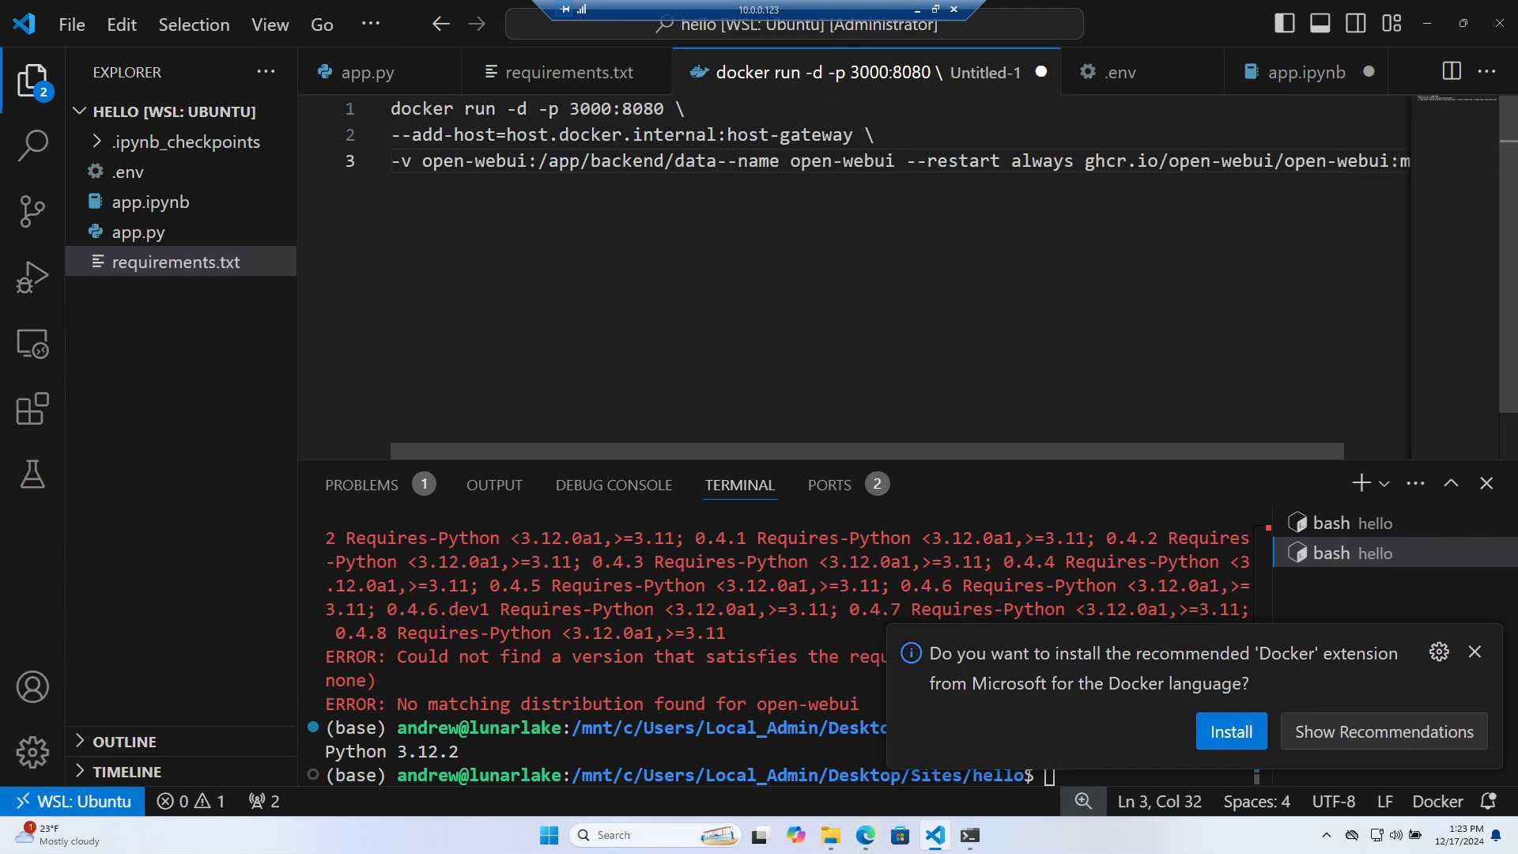
{"action": "type", "text": "\\"}
{"action": "key", "text": "Return"}
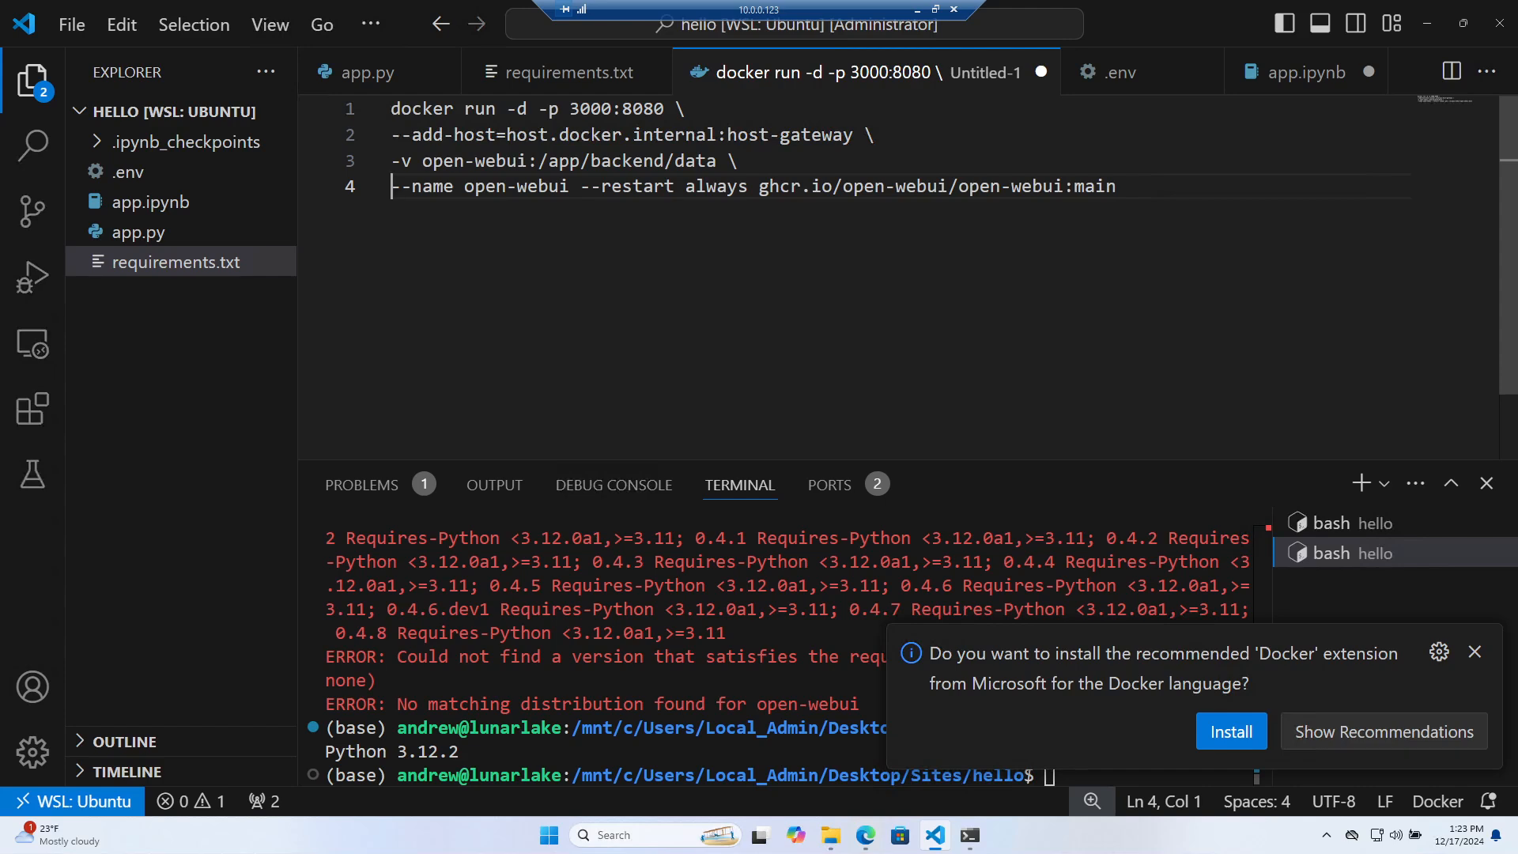
{"action": "left_click", "coordinate": [590, 187]}
{"action": "key", "text": "Left"}
{"action": "type", "text": "\\"}
{"action": "key", "text": "Return"}
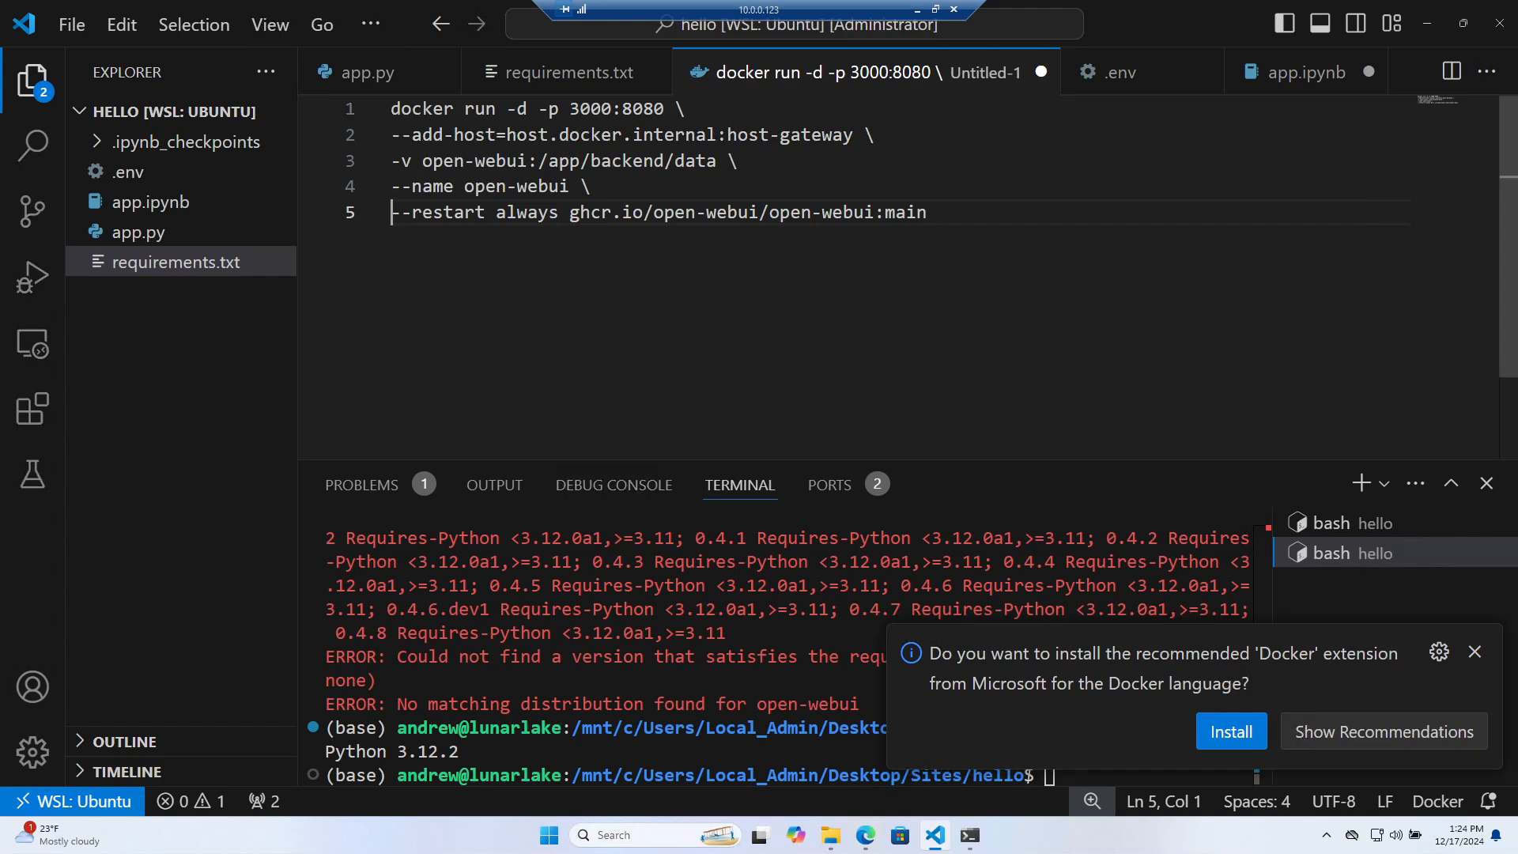
Dismiss the Docker extension suggestion and clear the VS Code terminal
{"action": "left_click_drag", "start_coordinate": [539, 160], "coordinate": [708, 160]}
{"action": "left_click", "coordinate": [656, 189]}
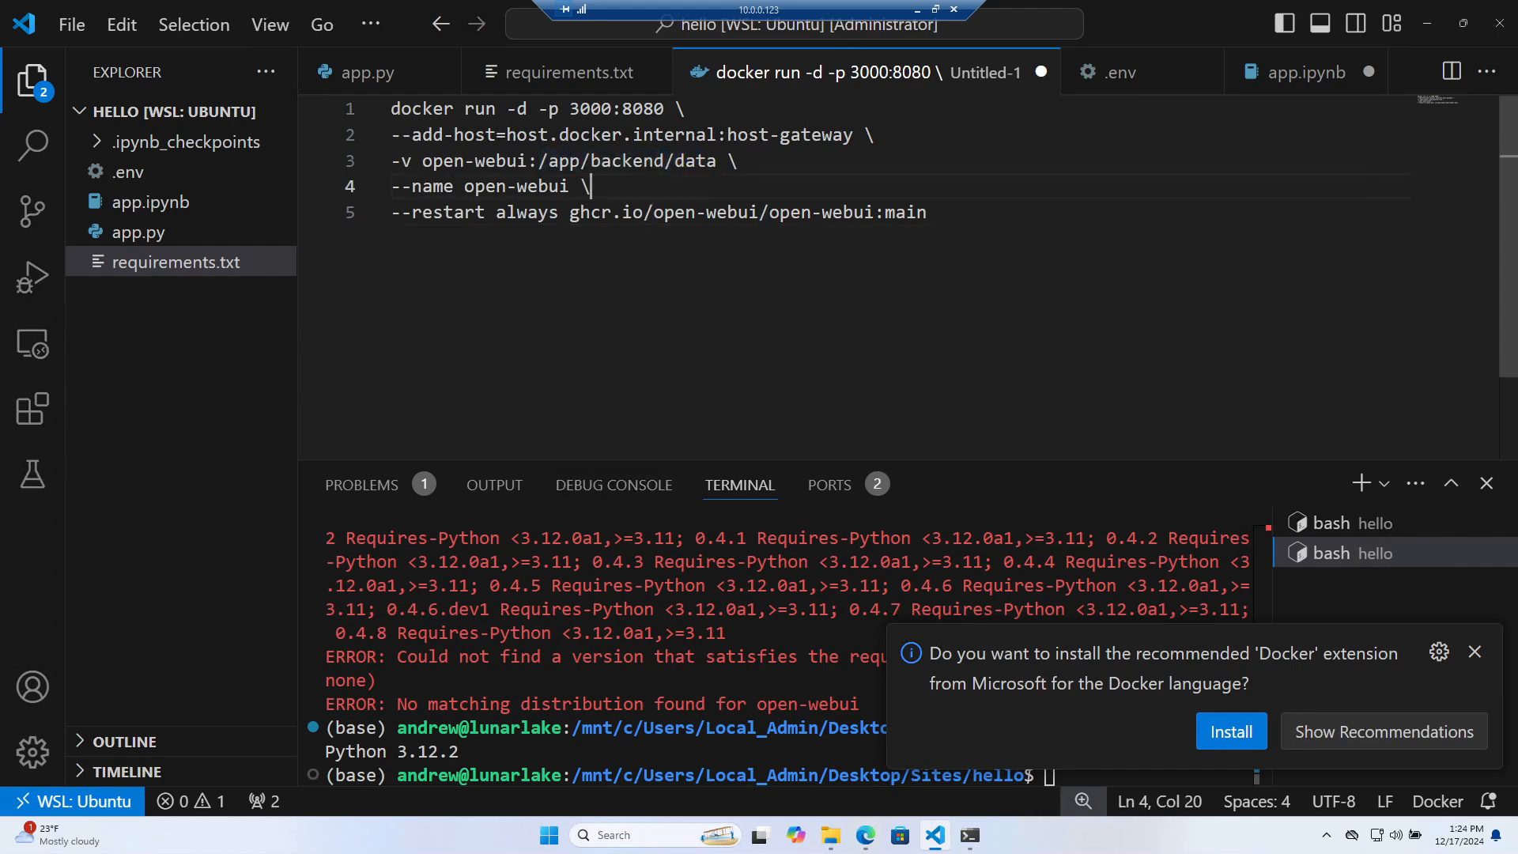
{"action": "left_click", "coordinate": [1474, 653]}
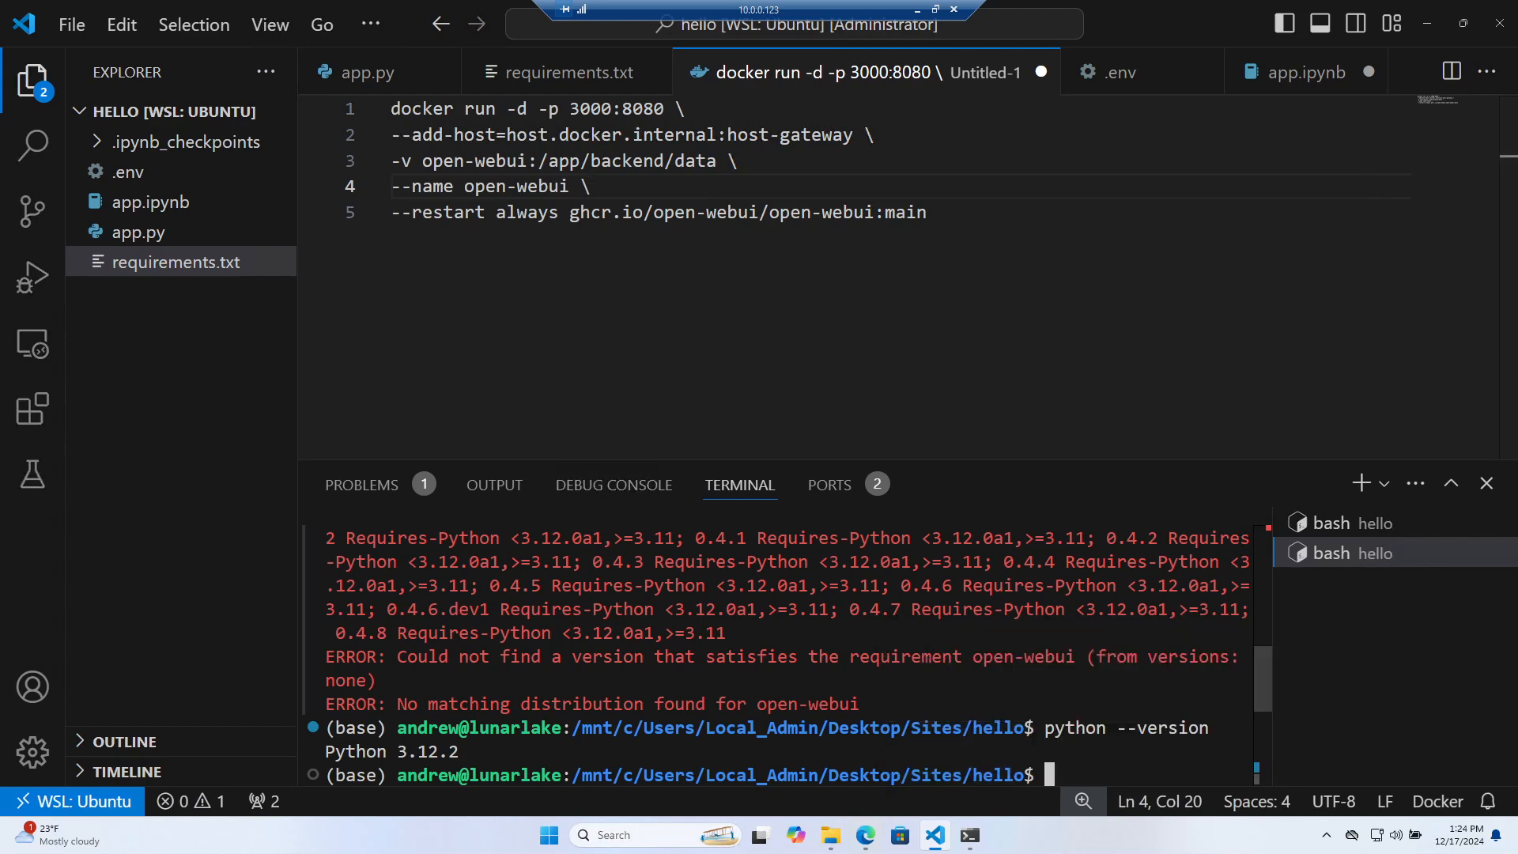
{"action": "type", "text": "clear"}
{"action": "key", "text": "Return"}
Run sudo docker images and sudo docker ps: open-webui main (4.22GB) is present, with no containers running
{"action": "type", "text": "s"}
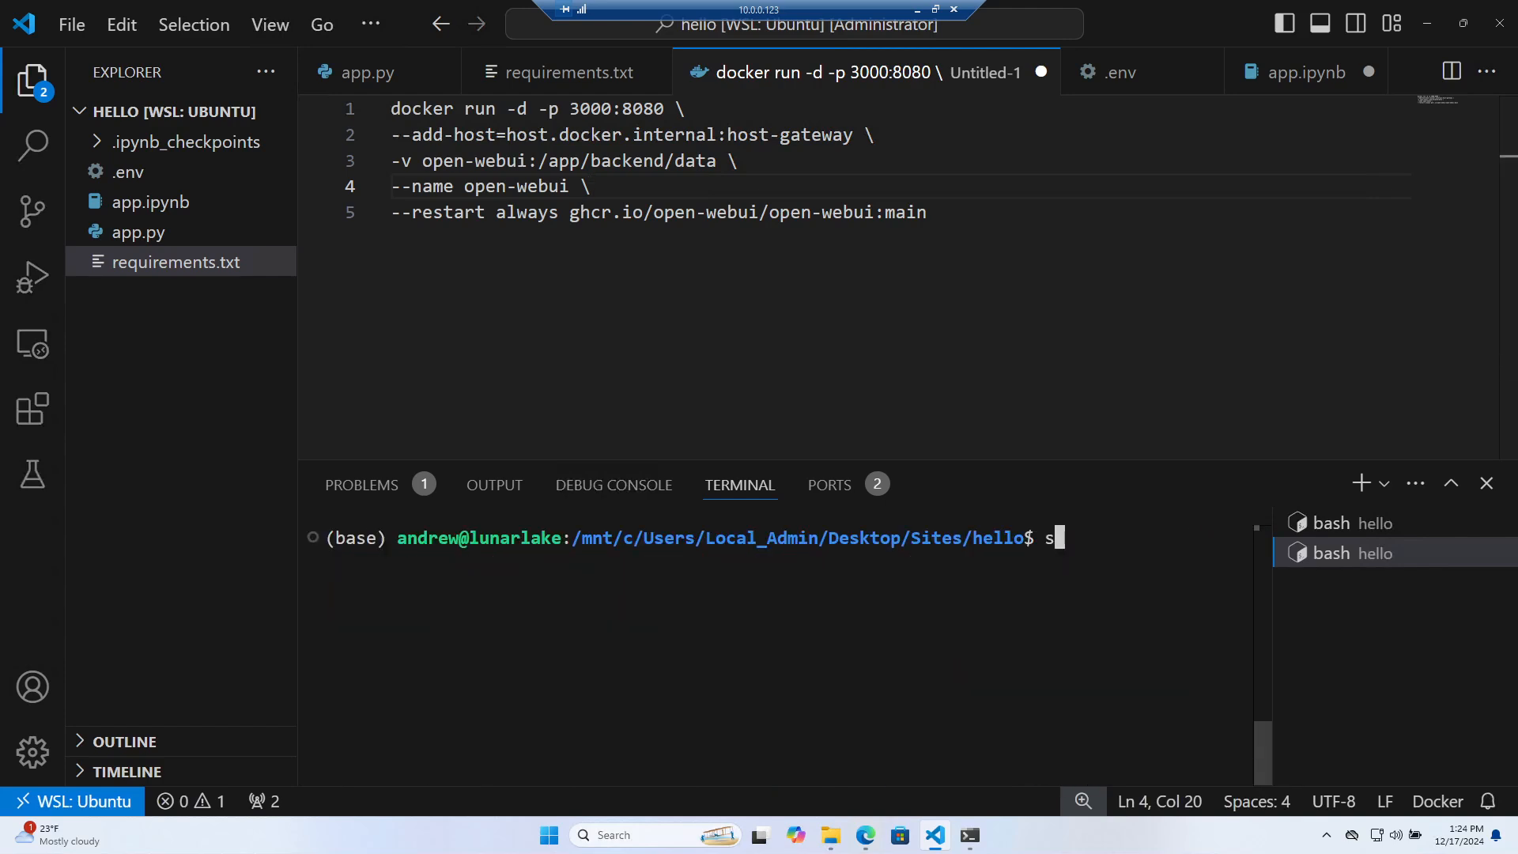
{"action": "type", "text": "udo docker images"}
{"action": "key", "text": "Return"}
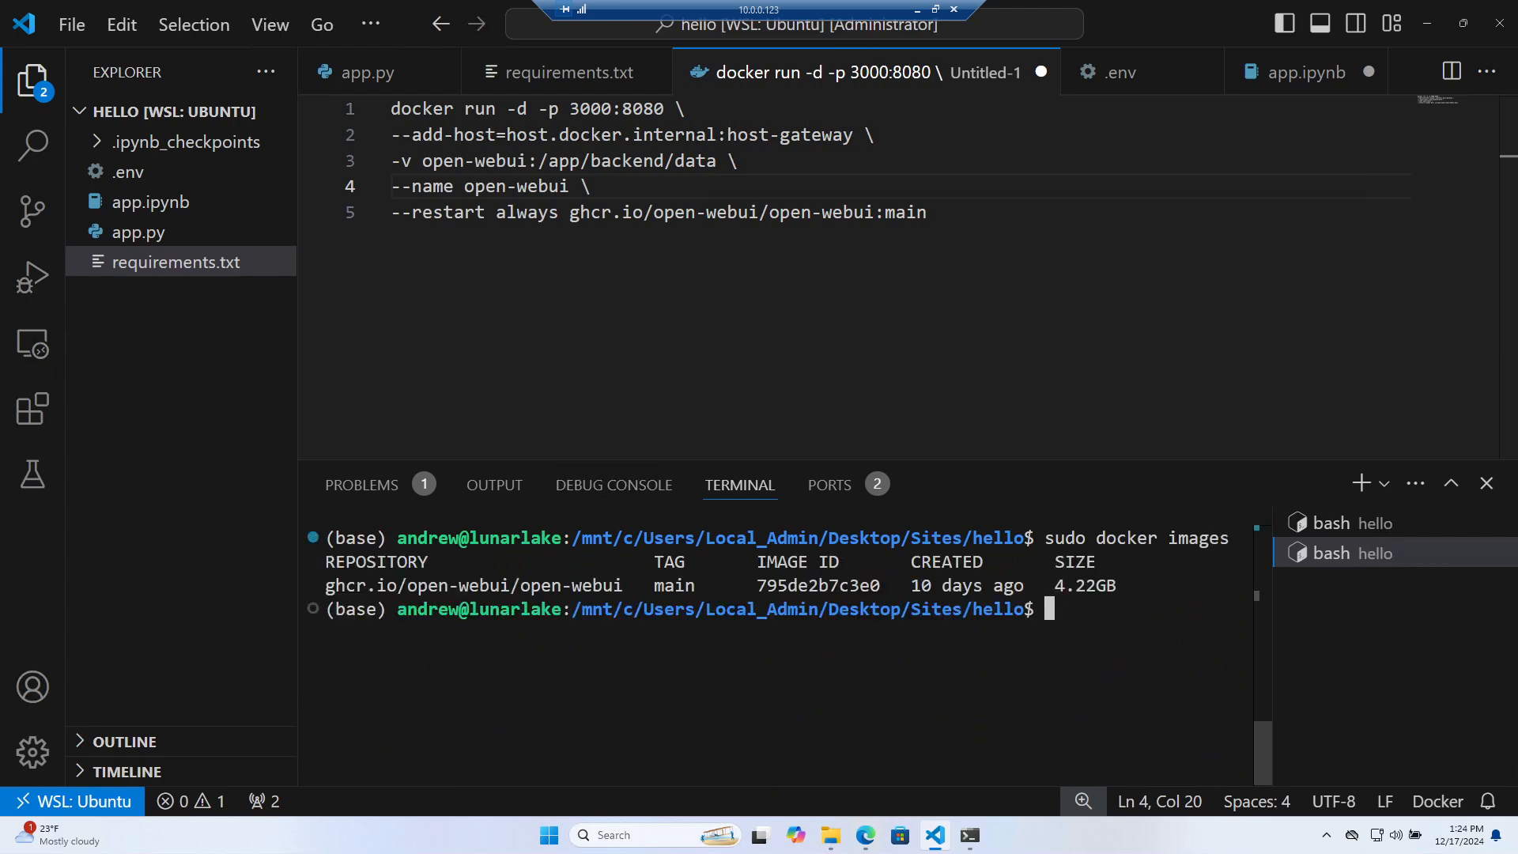
{"action": "type", "text": "sudo docker ps"}
{"action": "key", "text": "Return"}
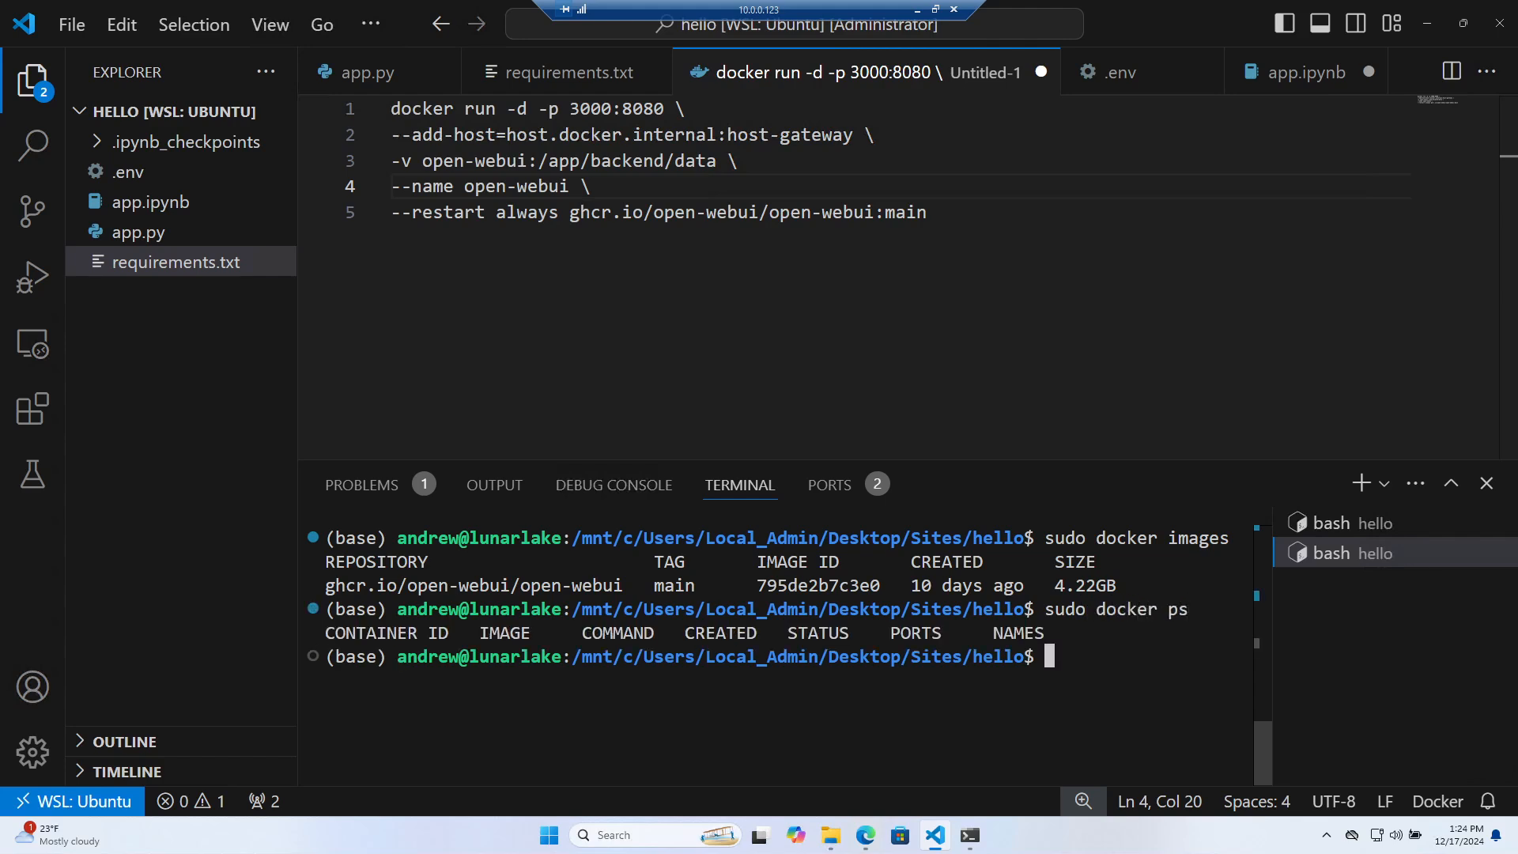
{"action": "left_click_drag", "start_coordinate": [926, 212], "coordinate": [390, 108]}
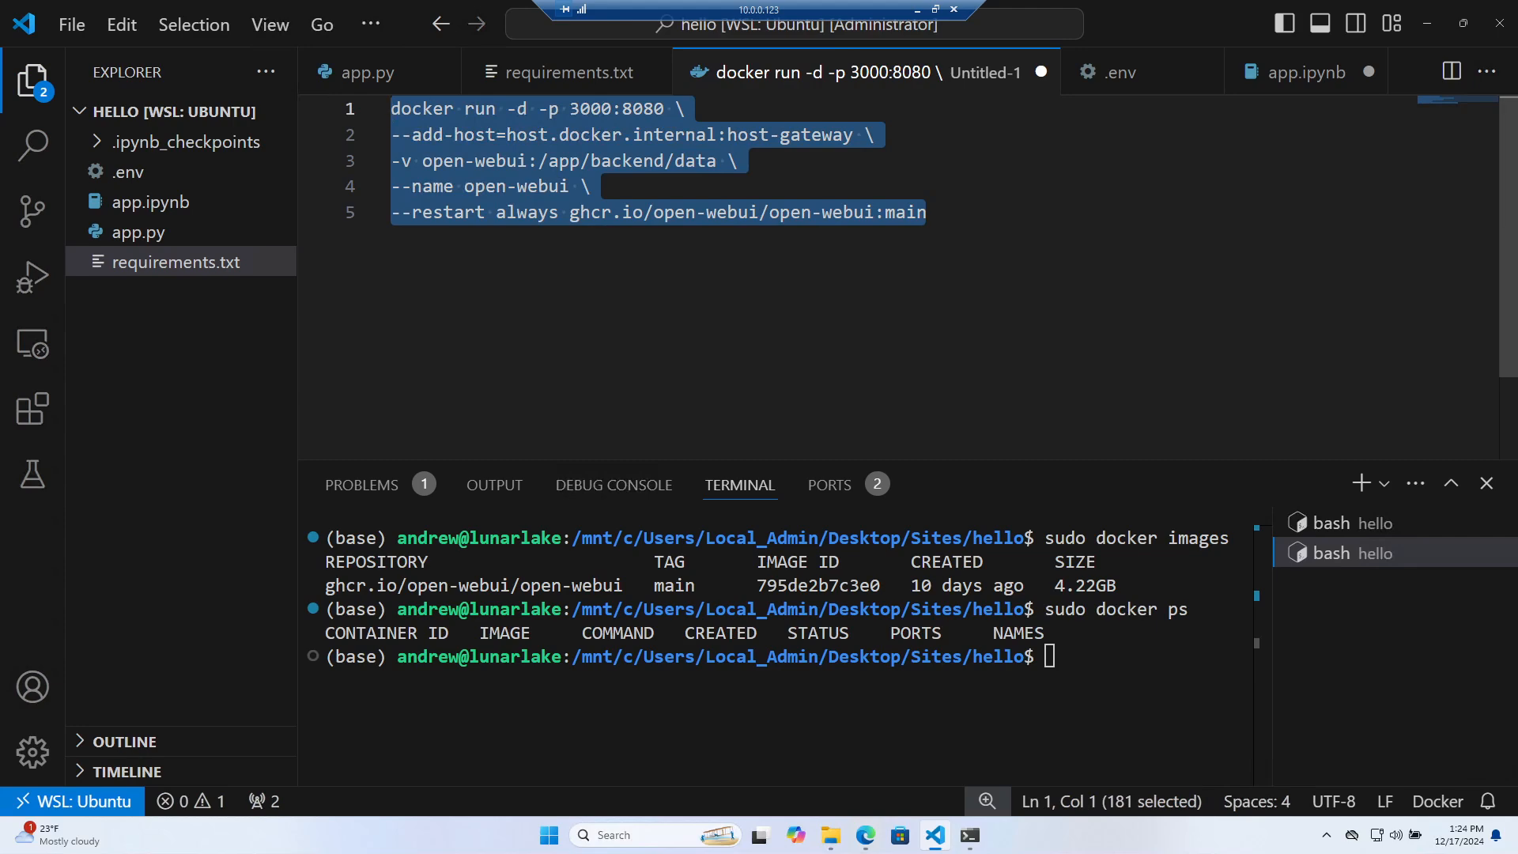
Copy the docker run command from the editor and run it in the terminal
{"action": "right_click", "coordinate": [502, 141]}
{"action": "left_click", "coordinate": [576, 286]}
{"action": "right_click", "coordinate": [546, 716]}
{"action": "key", "text": "Return"}
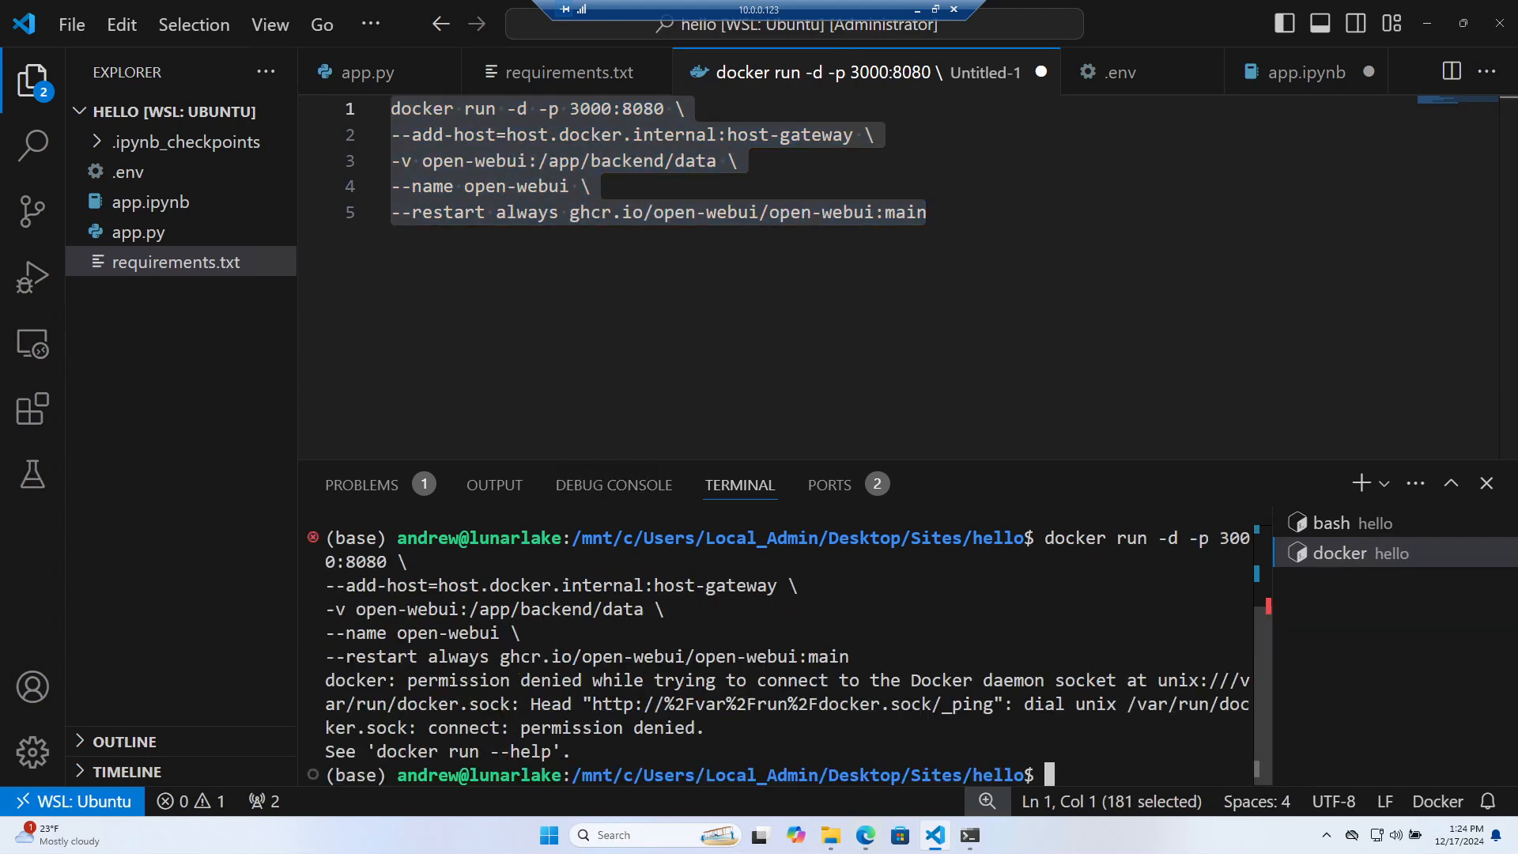
Prefix the command with sudo and run it again in the terminal
{"action": "left_click", "coordinate": [926, 212]}
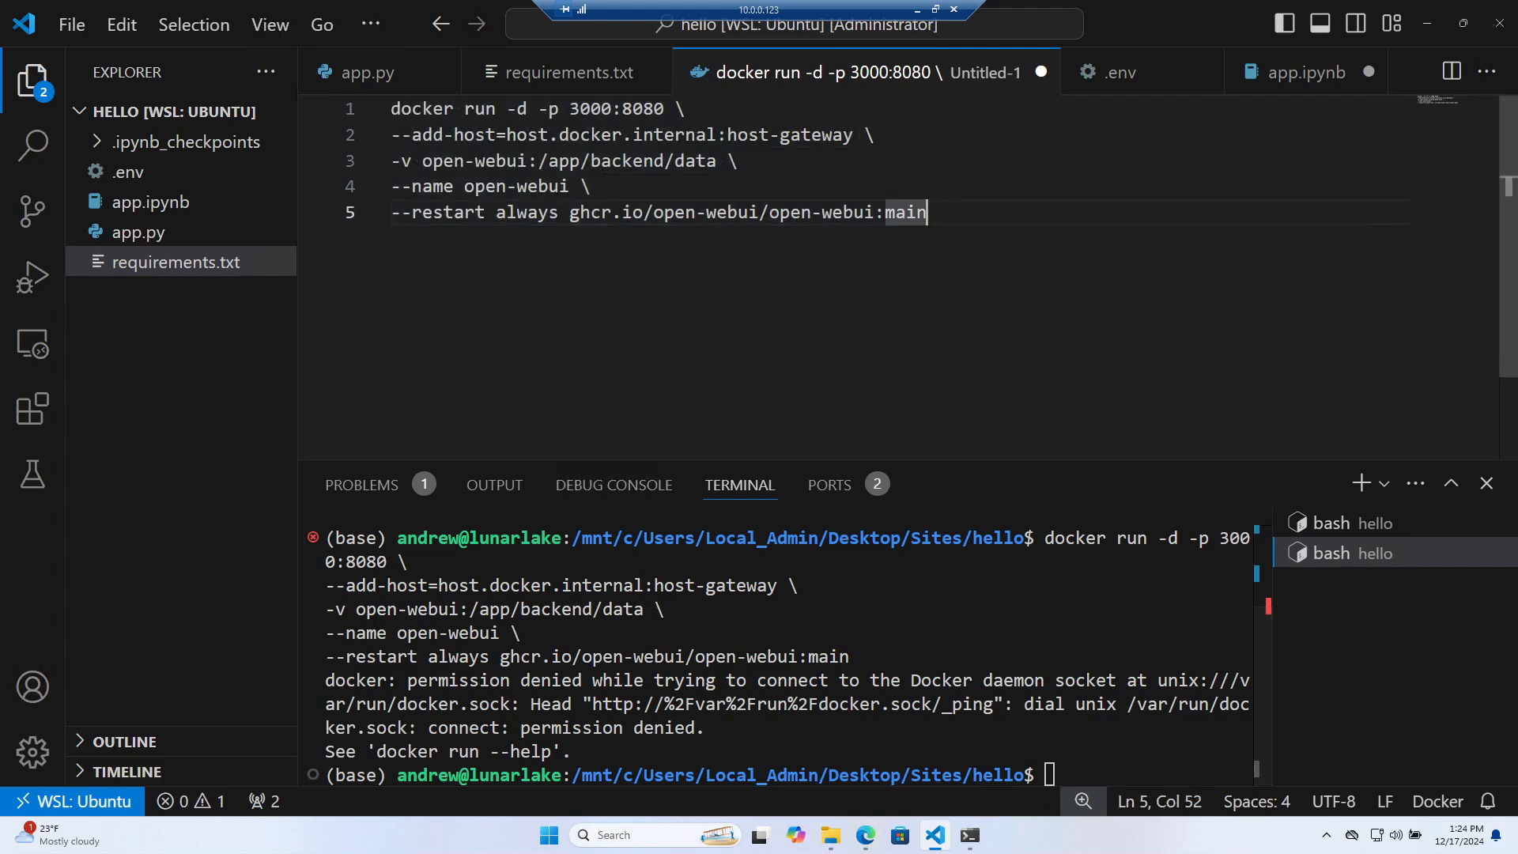
{"action": "left_click", "coordinate": [591, 186]}
{"action": "left_click", "coordinate": [391, 109]}
{"action": "type", "text": "sudo"}
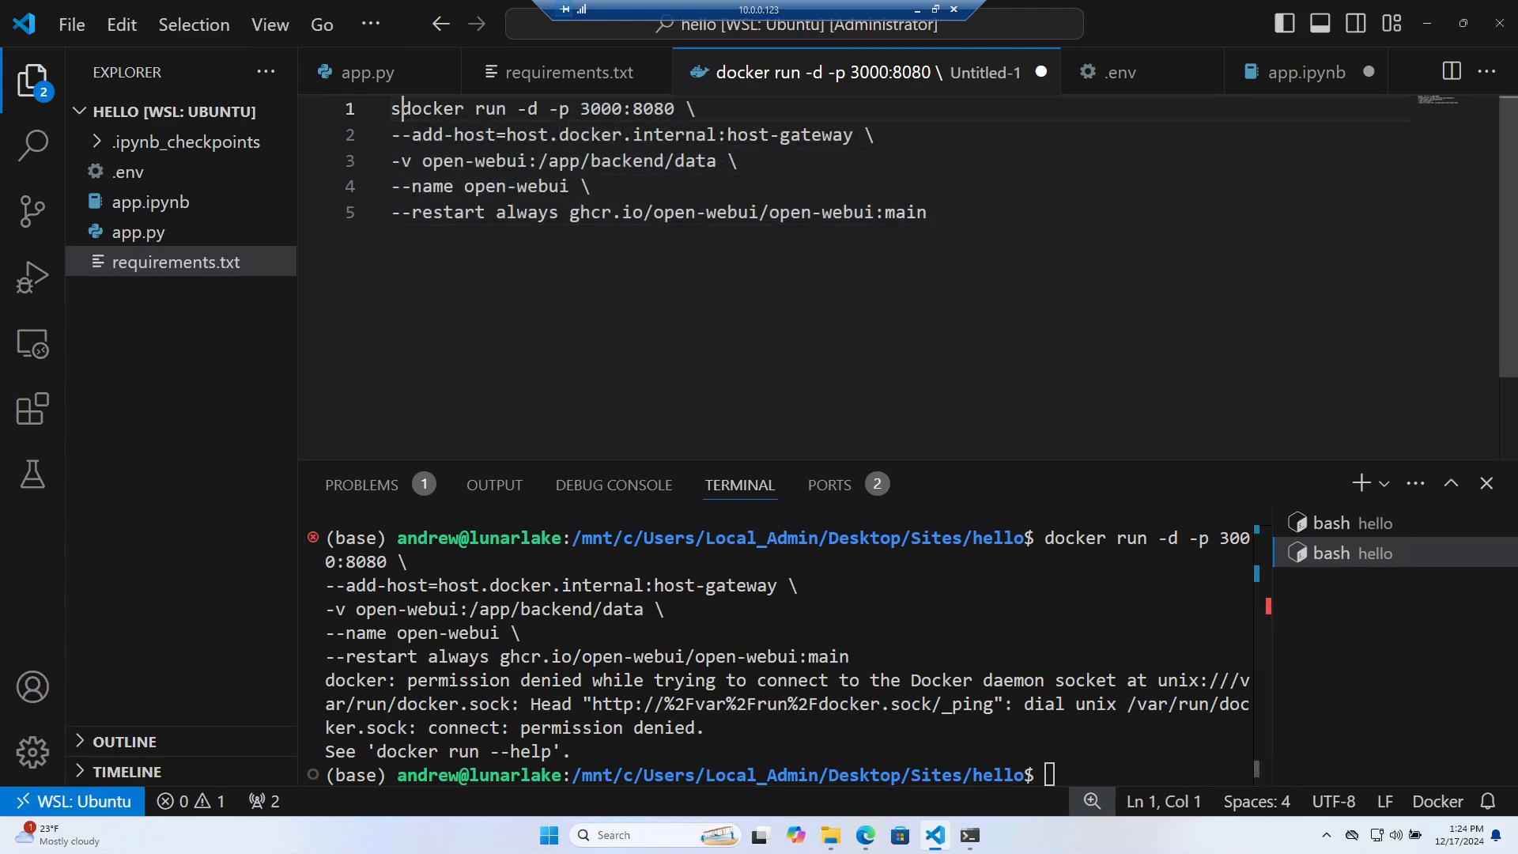
{"action": "key", "text": "ctrl+a"}
{"action": "key", "text": "ctrl+c"}
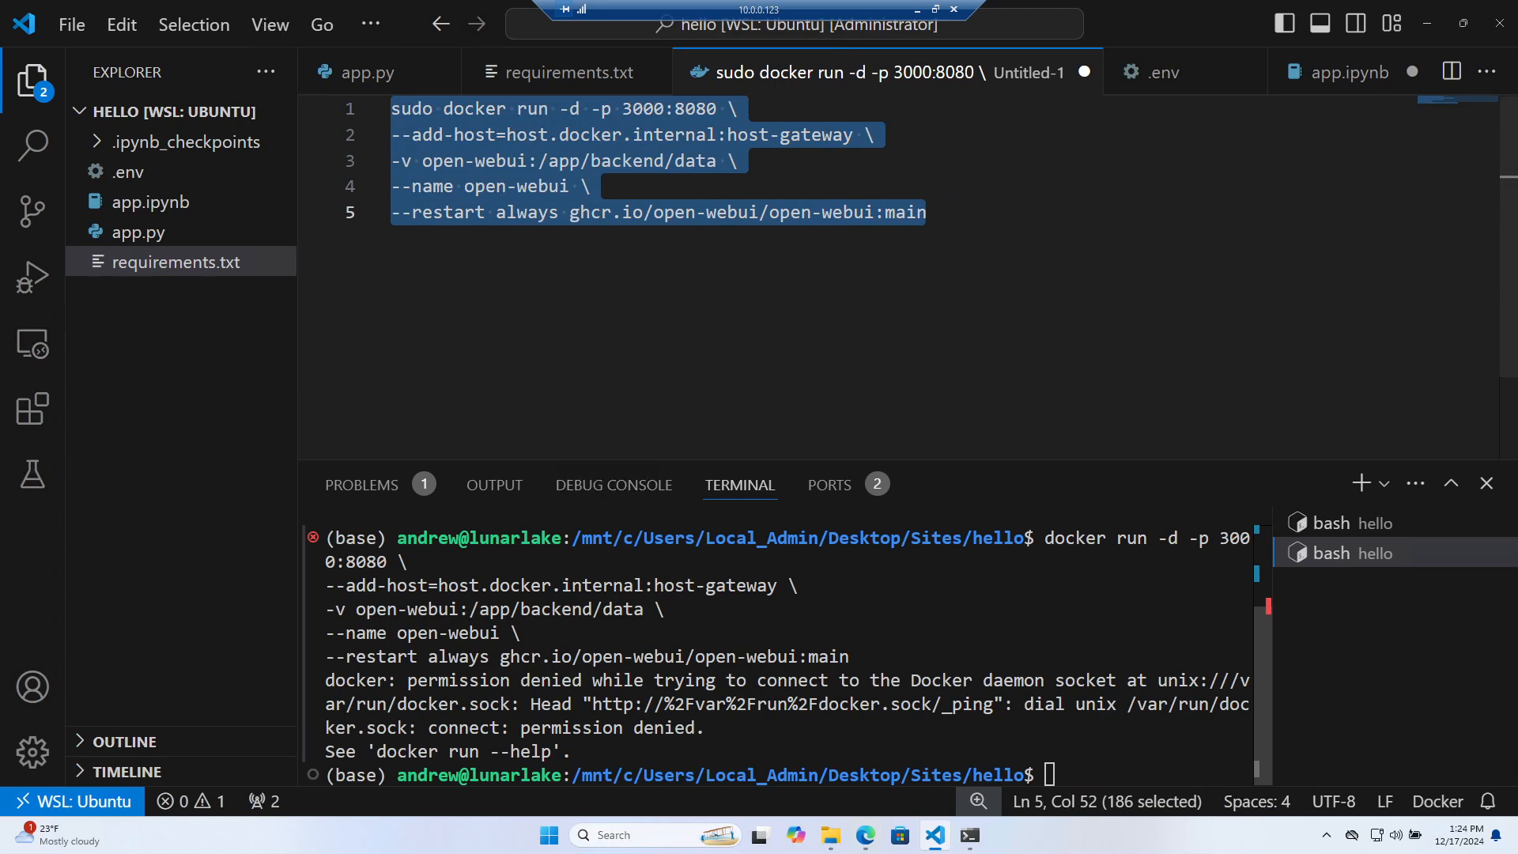
{"action": "left_click", "coordinate": [759, 616]}
{"action": "key", "text": "ctrl+v"}
{"action": "key", "text": "Return"}
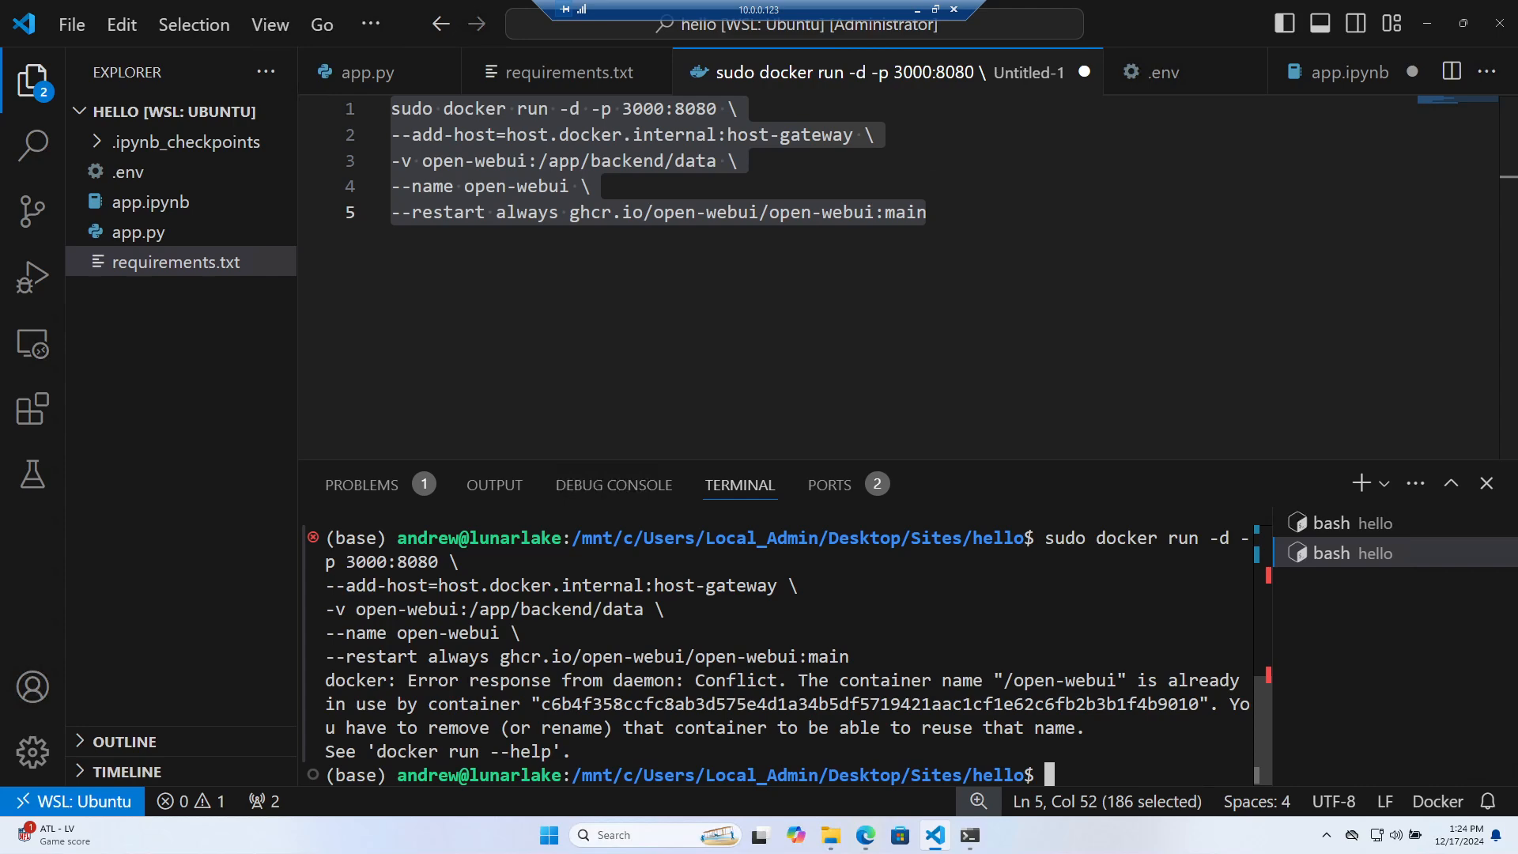
Delete the --name line, rerun the command, and open the app on port 3000 in the browser
{"action": "key", "text": "Up"}
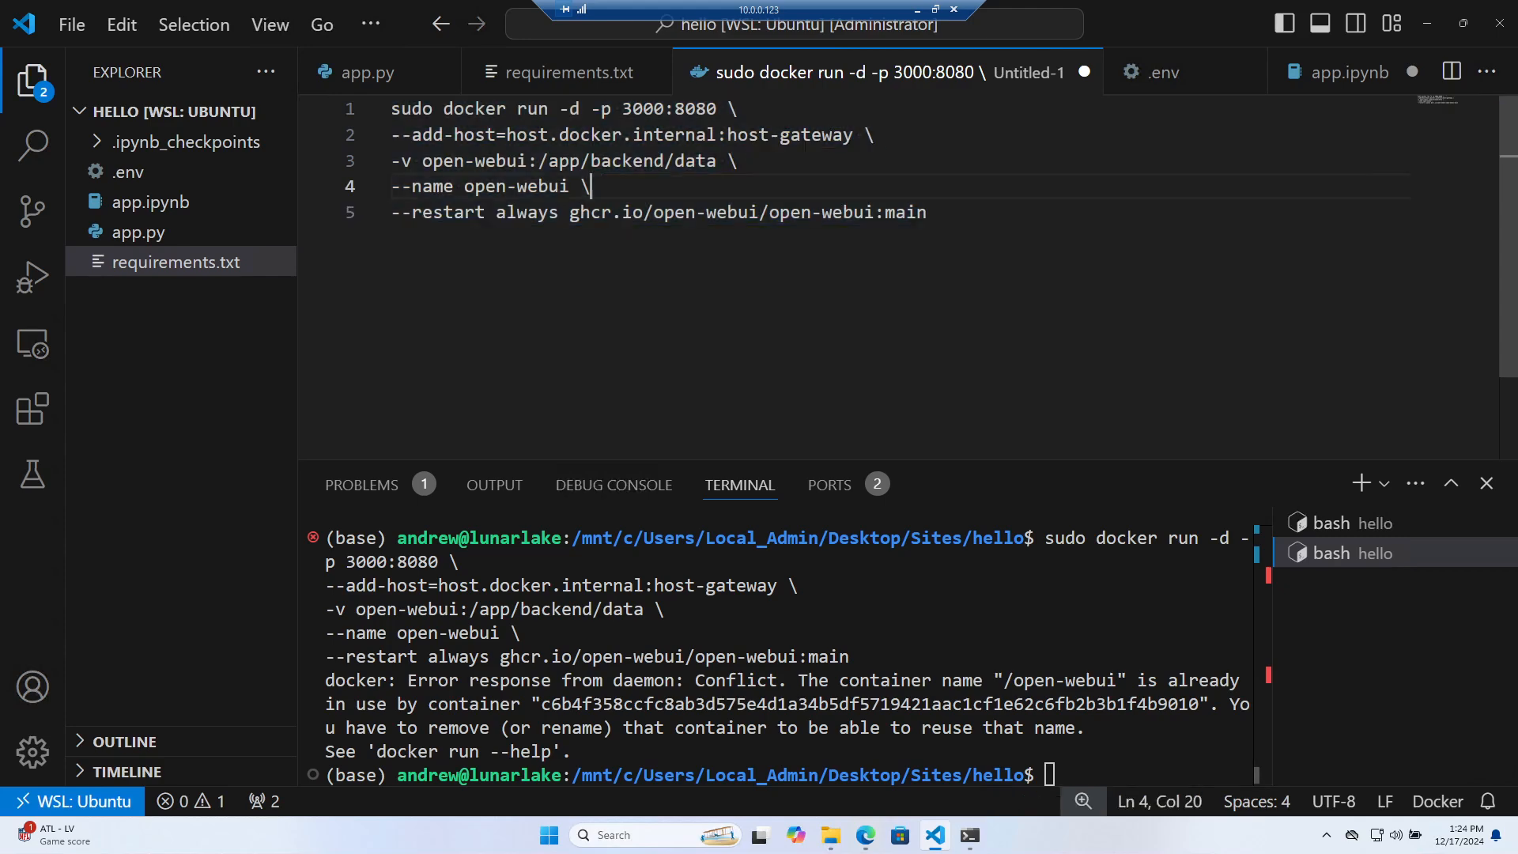
{"action": "key", "text": "shift+Home"}
{"action": "key", "text": "BackSpace"}
{"action": "key", "text": "BackSpace"}
{"action": "left_click_drag", "start_coordinate": [933, 188], "coordinate": [391, 109]}
{"action": "key", "text": "ctrl+c"}
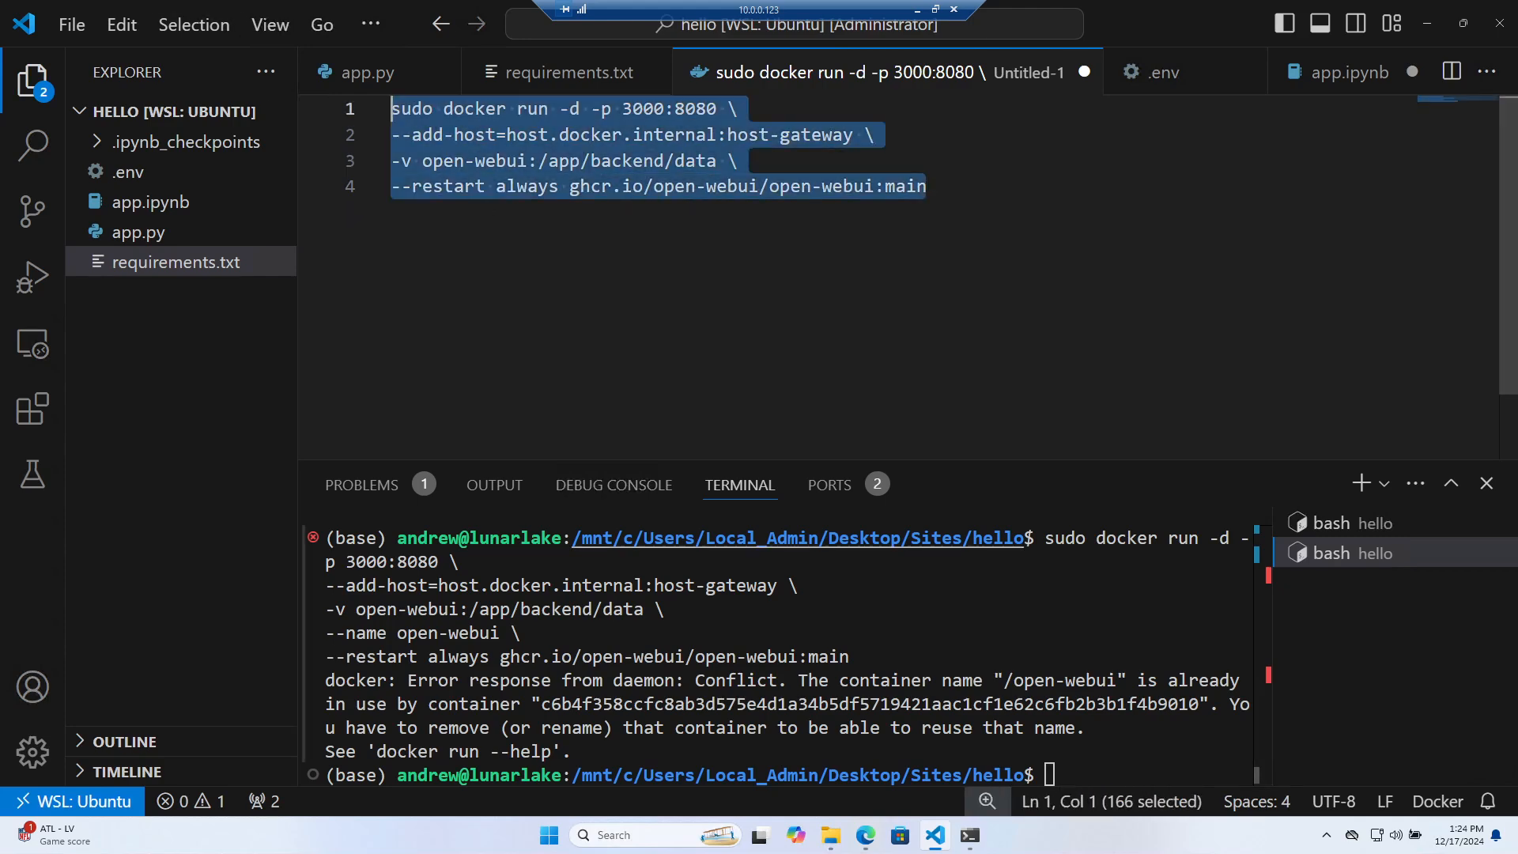
{"action": "left_click", "coordinate": [791, 633]}
{"action": "key", "text": "ctrl+v"}
{"action": "key", "text": "Return"}
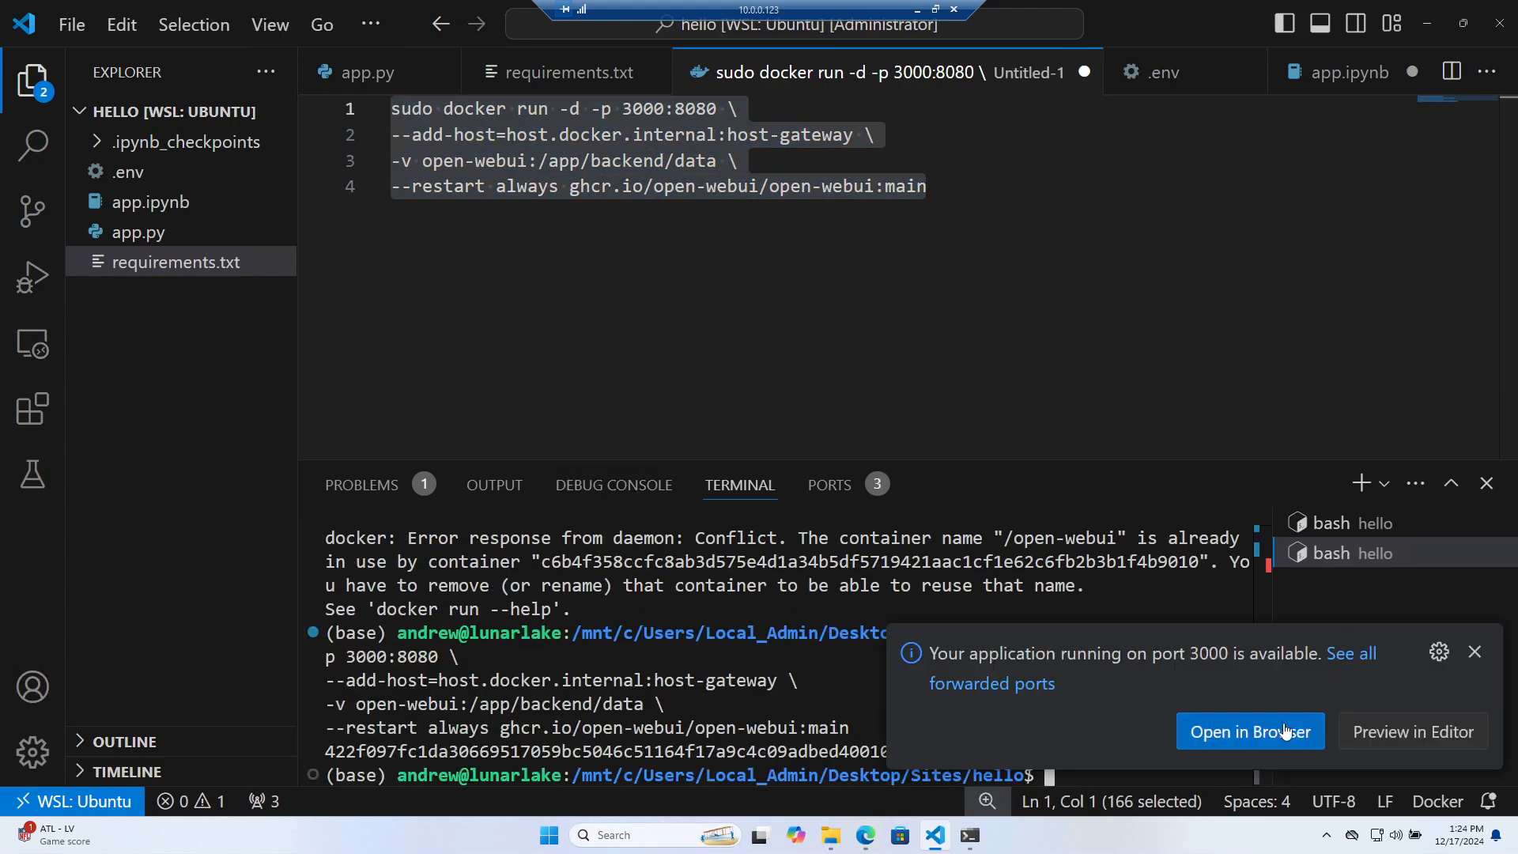
{"action": "left_click", "coordinate": [1257, 721]}
Trim the address to localhost:3000 and look for models in the Open WebUI tab
{"action": "double_click", "coordinate": [204, 42]}
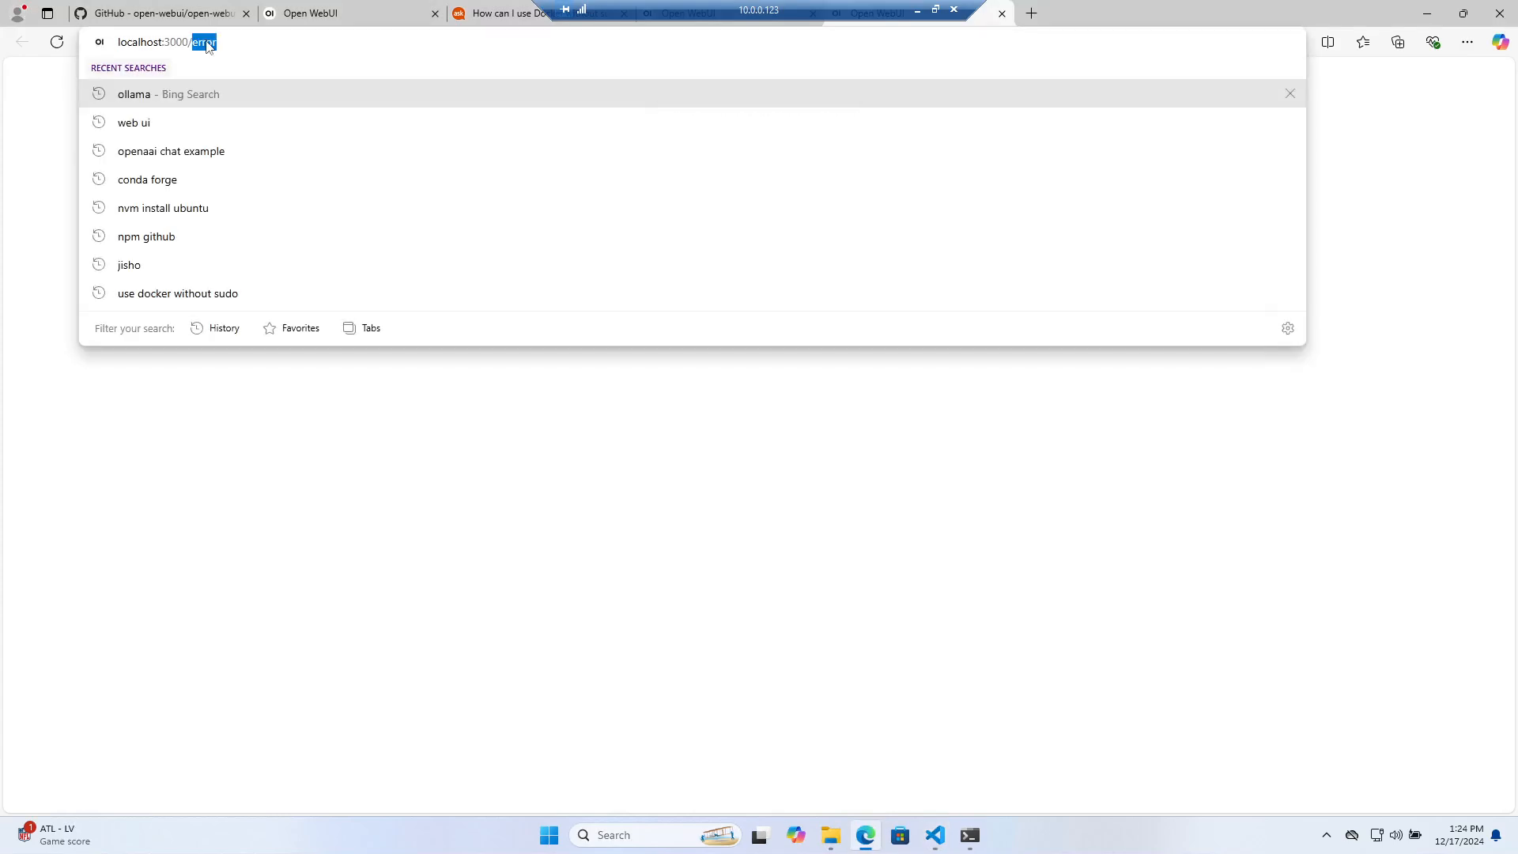
{"action": "key", "text": "BackSpace"}
{"action": "key", "text": "Return"}
{"action": "left_click", "coordinate": [166, 13]}
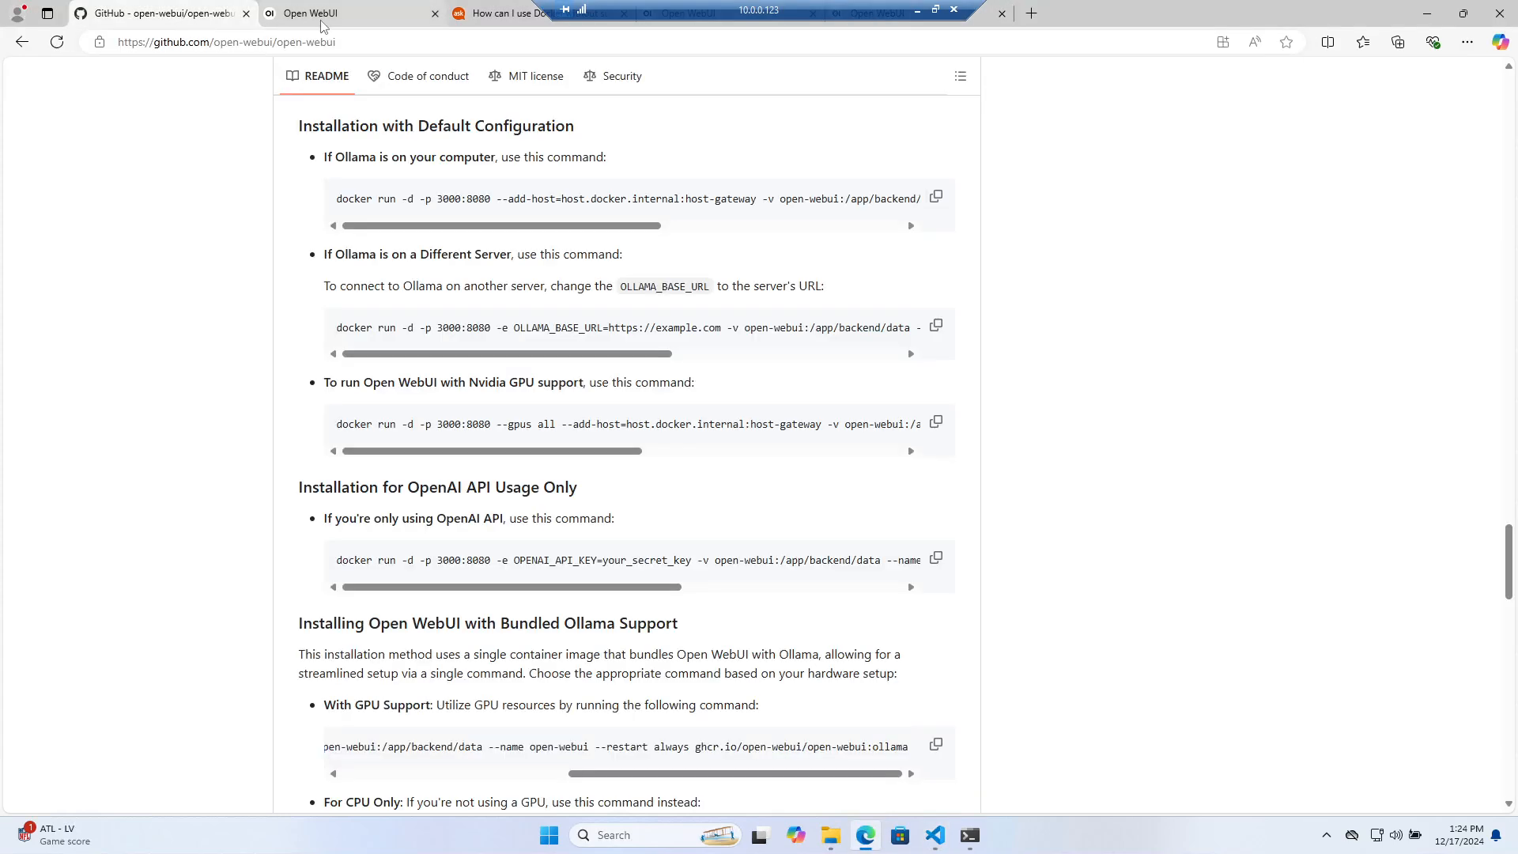
{"action": "left_click", "coordinate": [316, 13]}
{"action": "left_click_drag", "start_coordinate": [804, 10], "coordinate": [1244, 19]}
{"action": "left_click", "coordinate": [581, 168]}
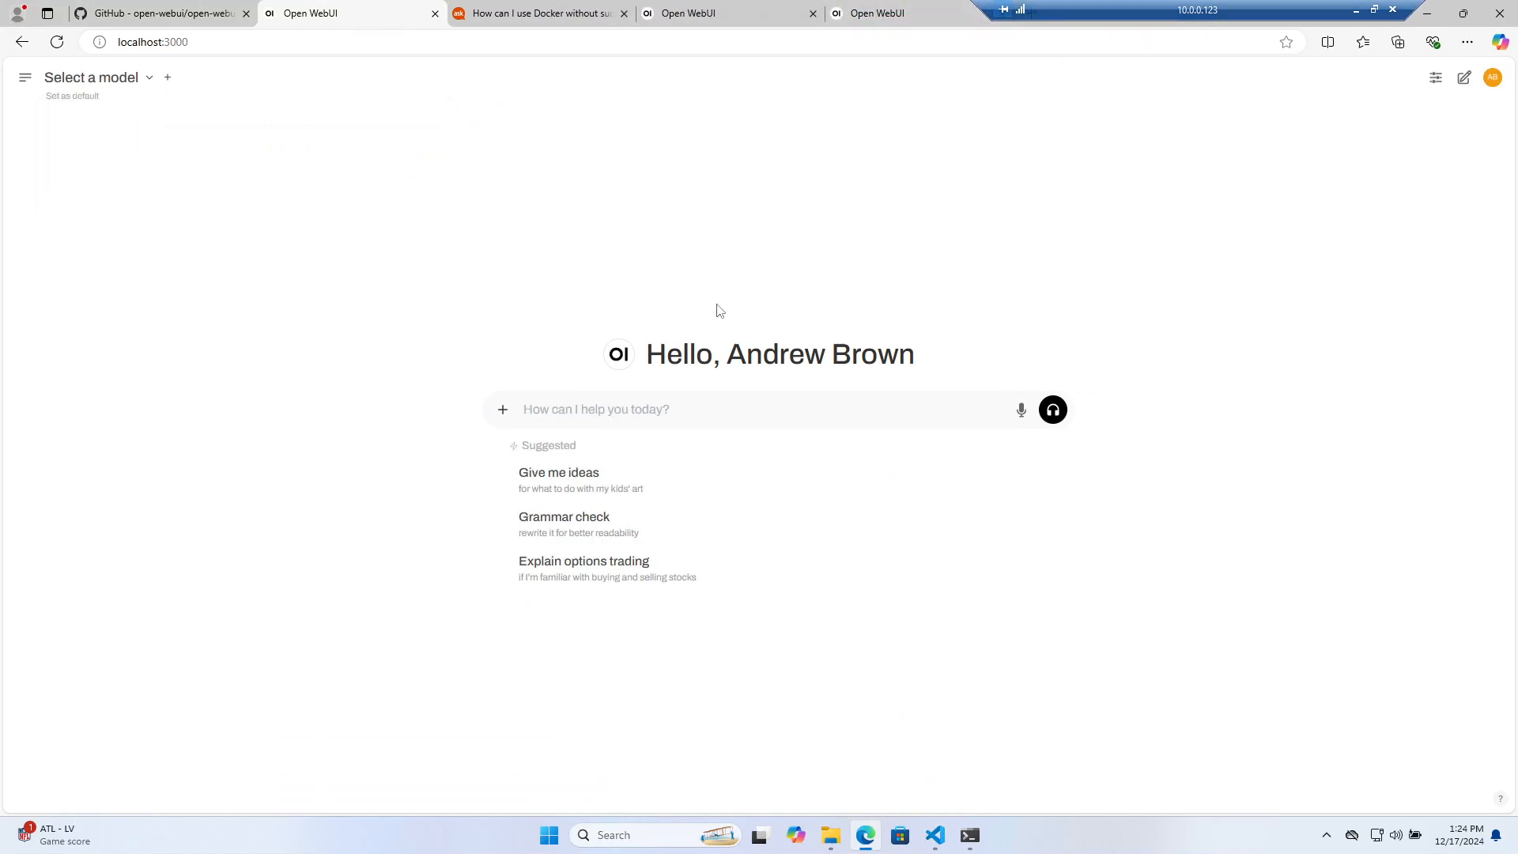
{"action": "left_click", "coordinate": [152, 91]}
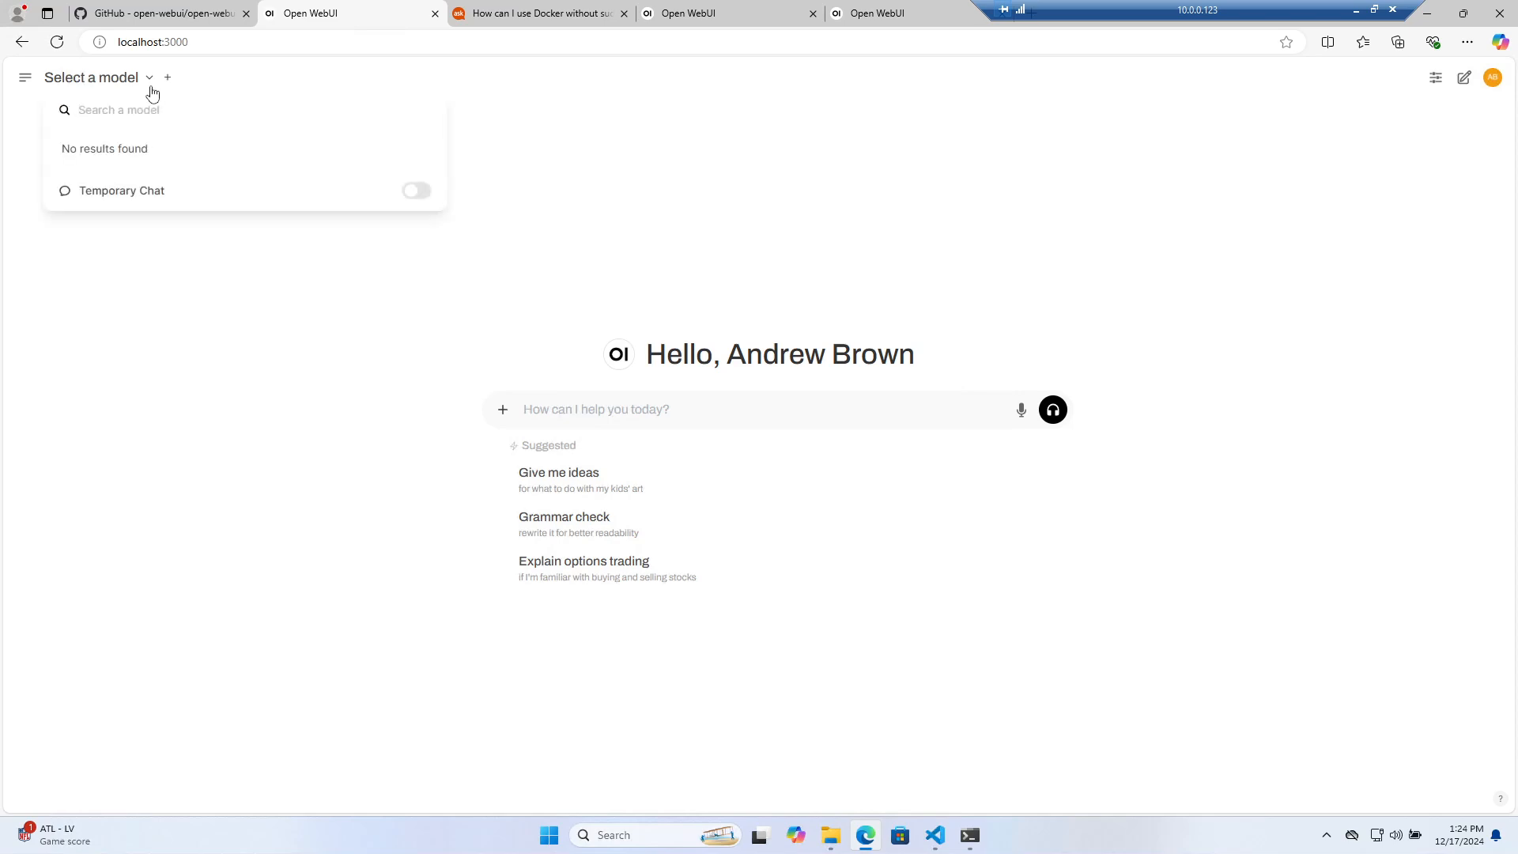
Go back and reload the sign-in page at localhost:3000/auth, focusing the Email field
{"action": "left_click", "coordinate": [176, 43]}
{"action": "type", "text": "\\"}
{"action": "key", "text": "Return"}
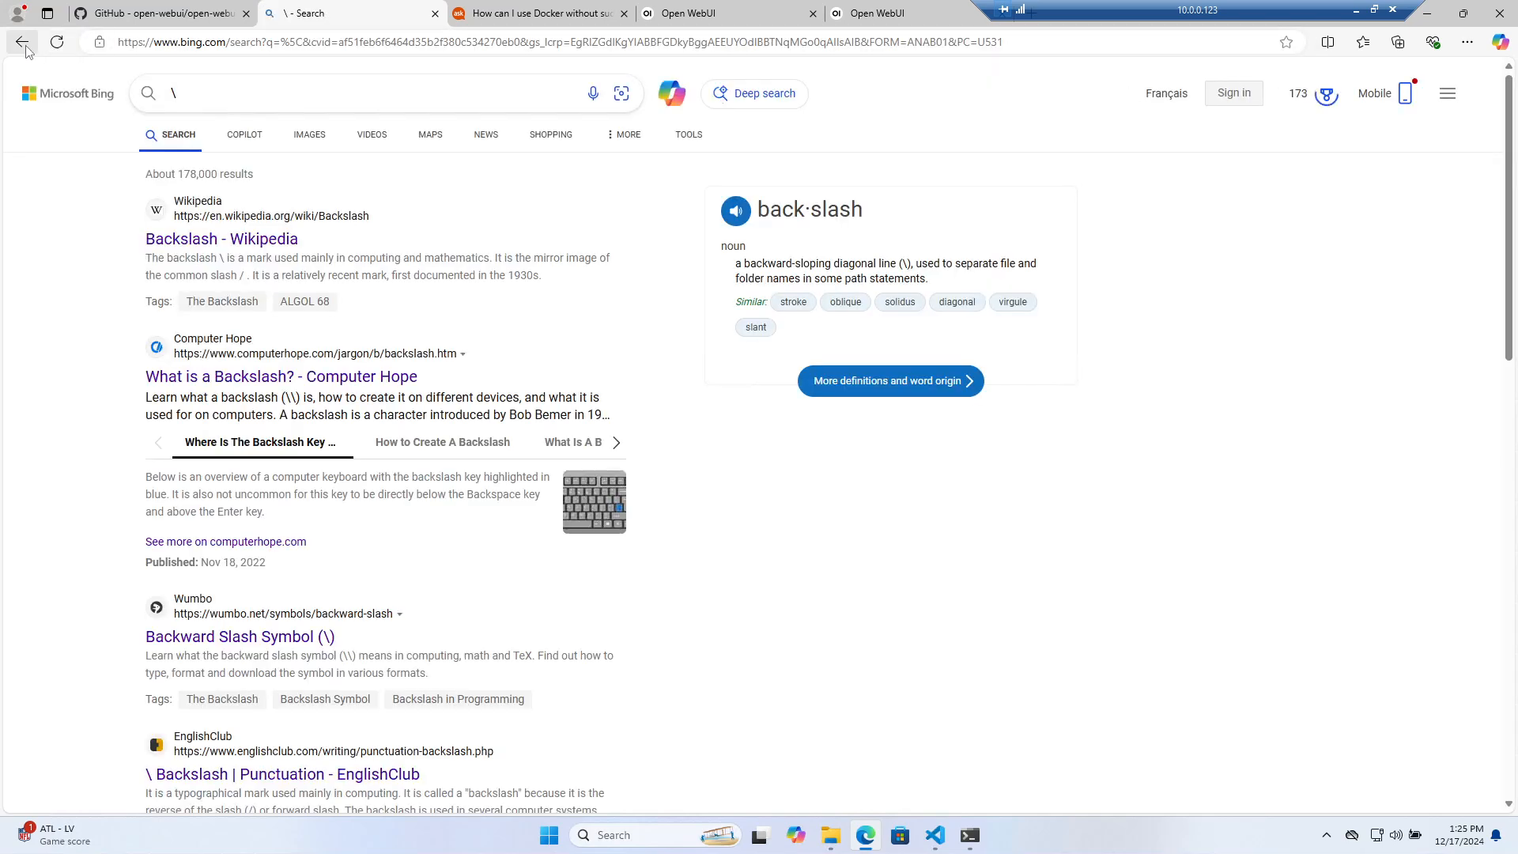
{"action": "left_click", "coordinate": [22, 43]}
{"action": "double_click", "coordinate": [203, 43]}
{"action": "key", "text": "Return"}
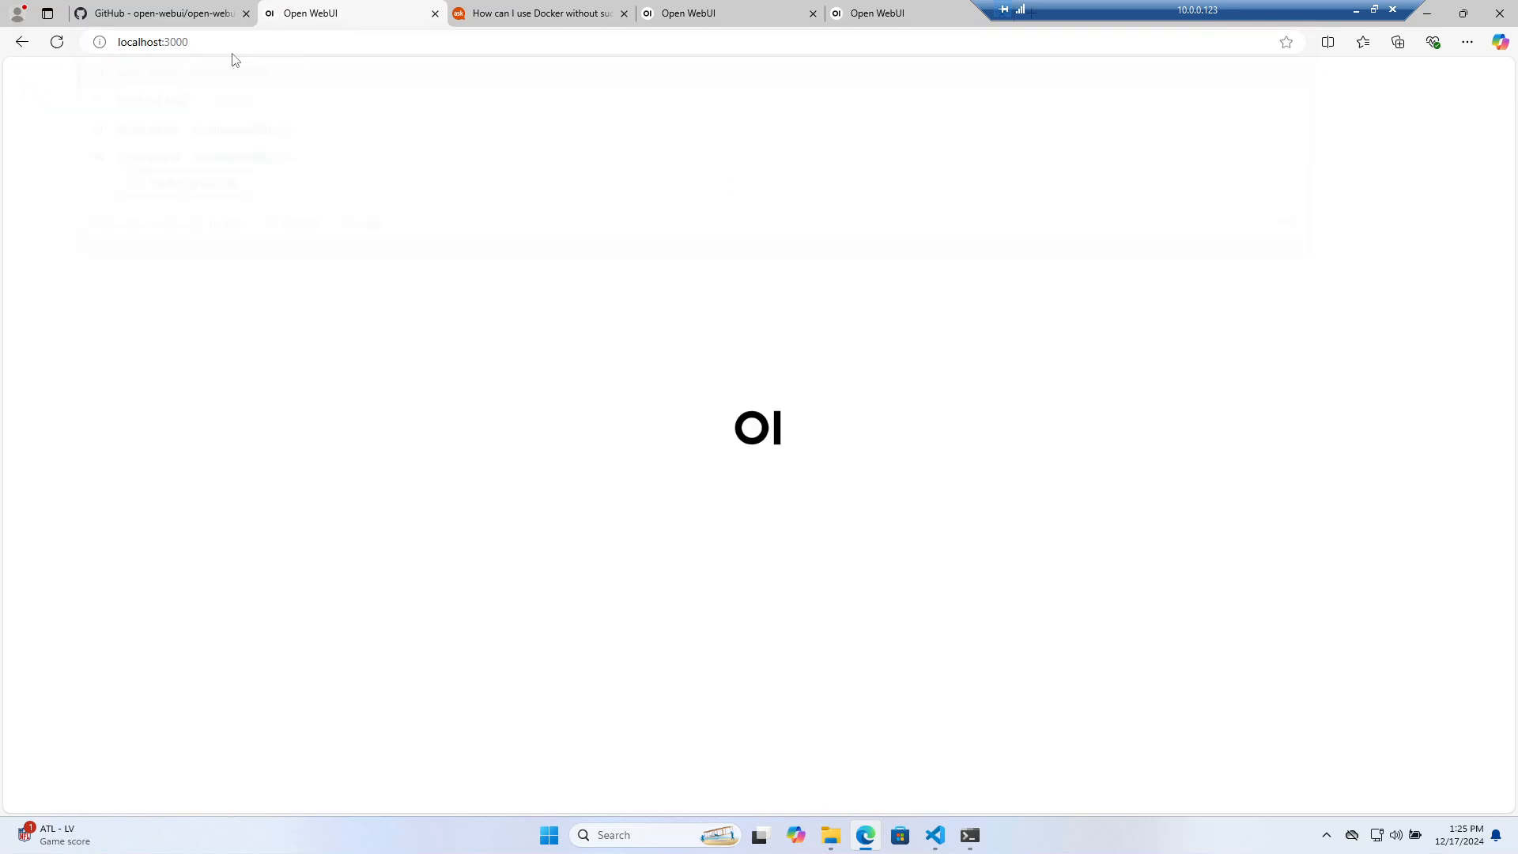
{"action": "left_click", "coordinate": [710, 401]}
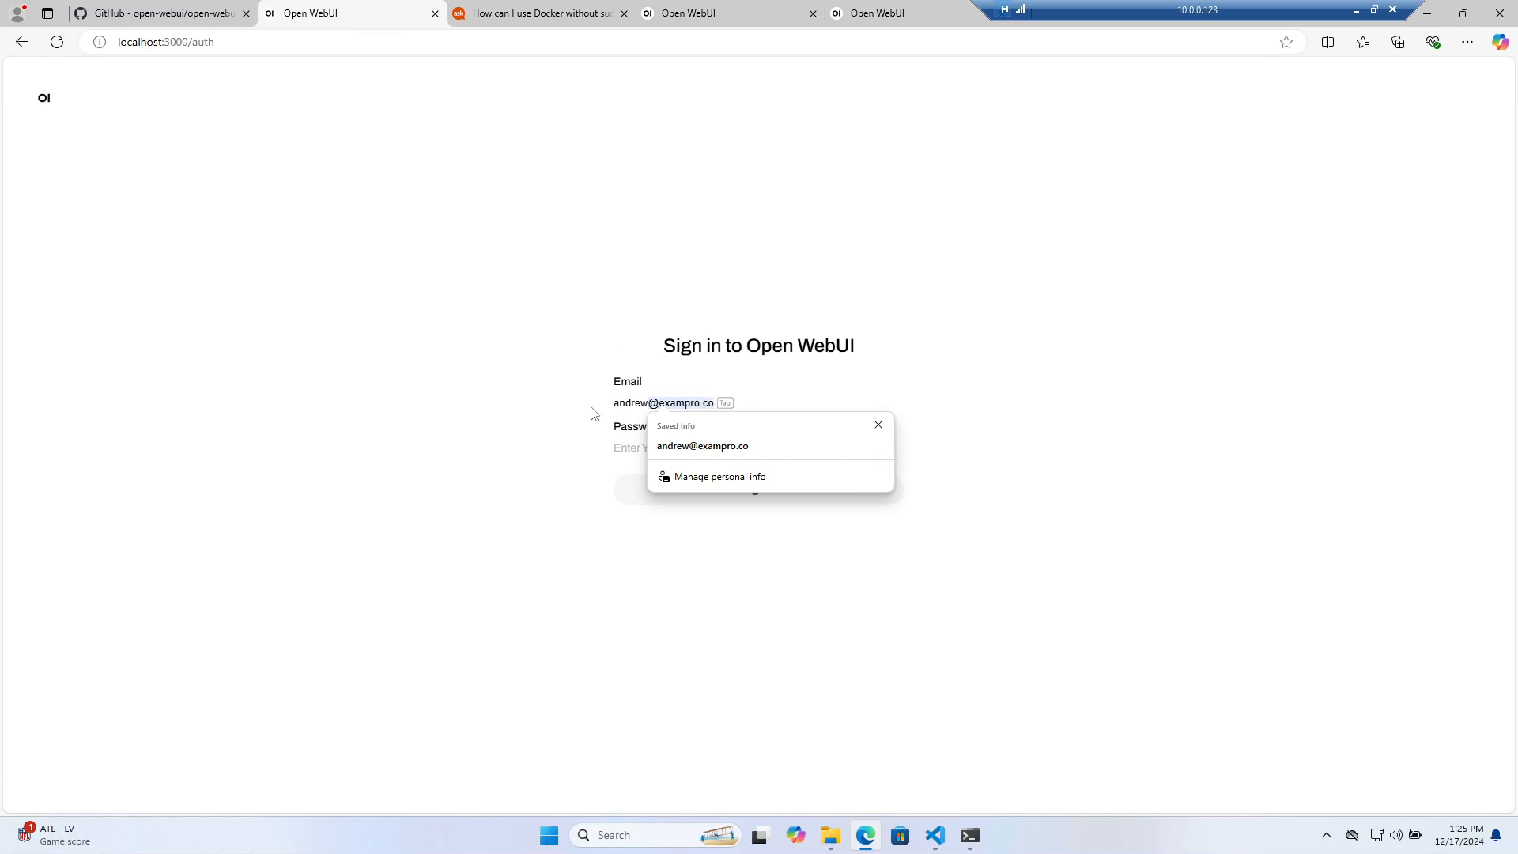
Sign in to Open WebUI with the saved account email and password
{"action": "key", "text": "Tab"}
{"action": "left_click", "coordinate": [671, 400]}
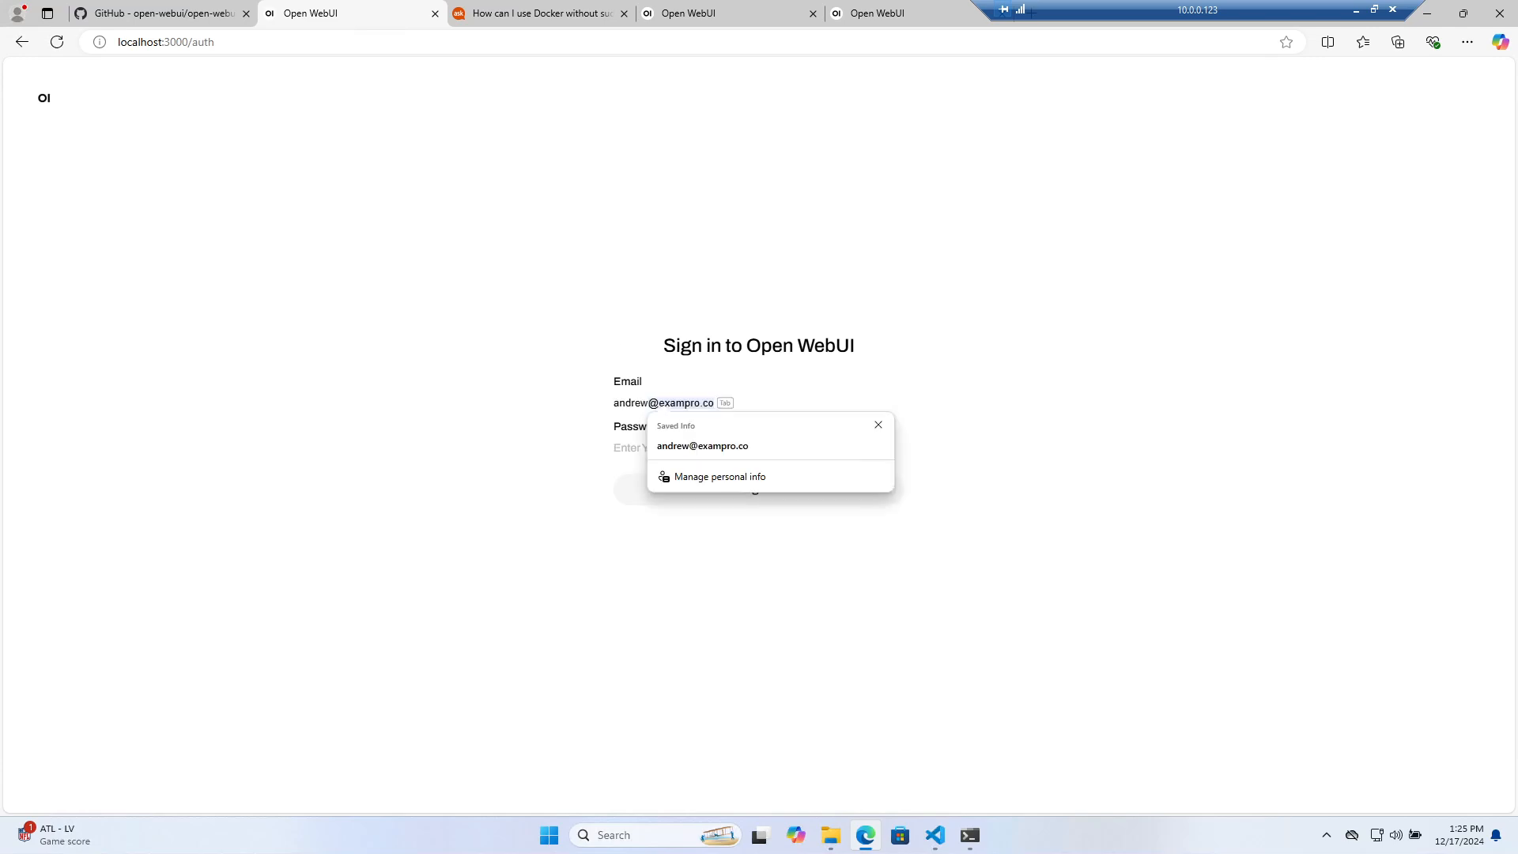
{"action": "left_click", "coordinate": [706, 444]}
{"action": "type", "text": "•••"}
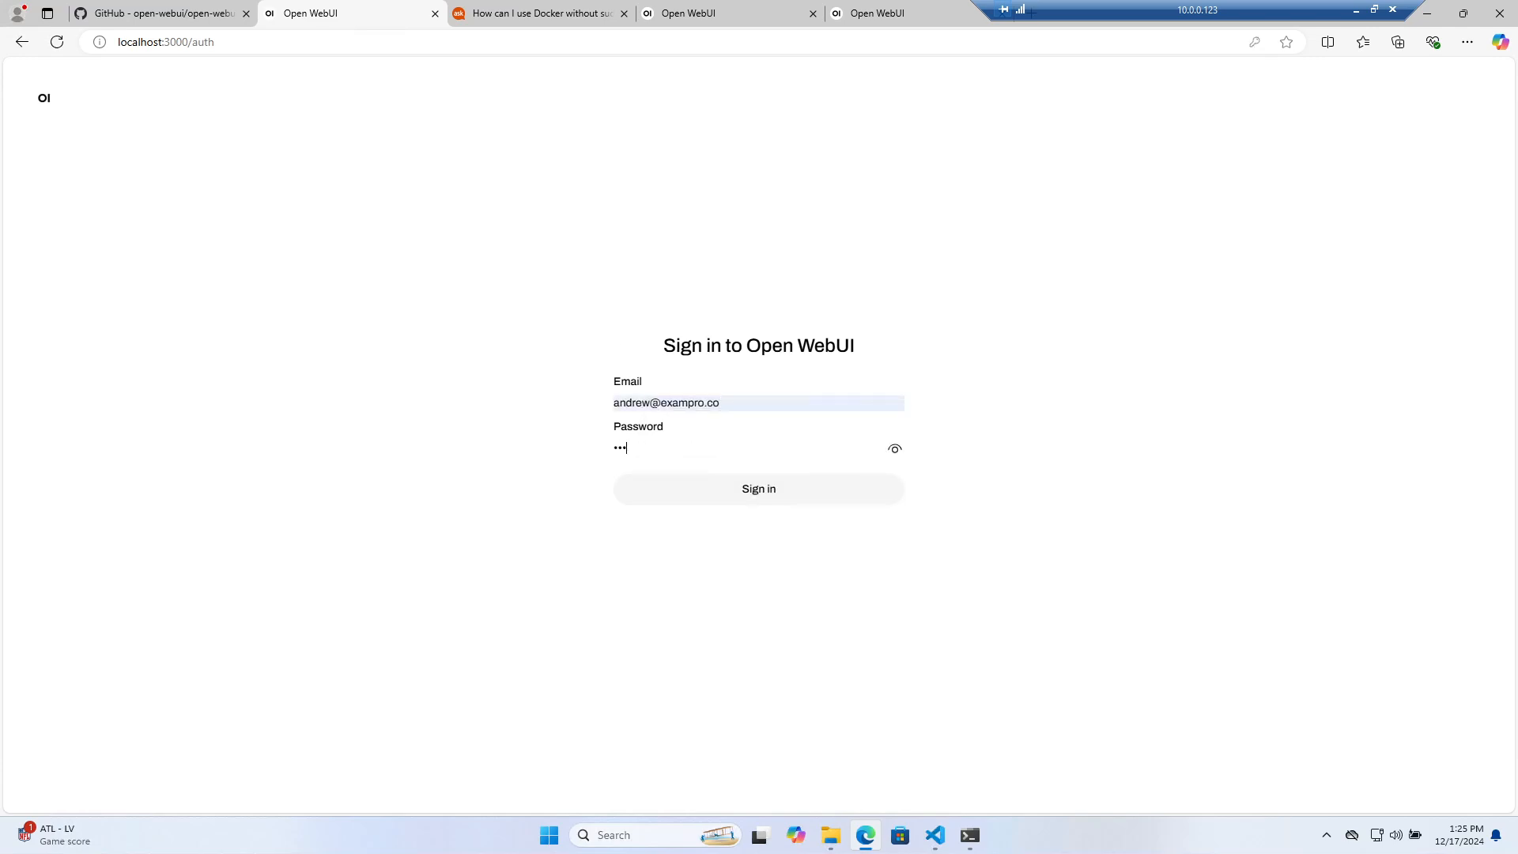
{"action": "type", "text": "•"}
{"action": "key", "text": "Return"}
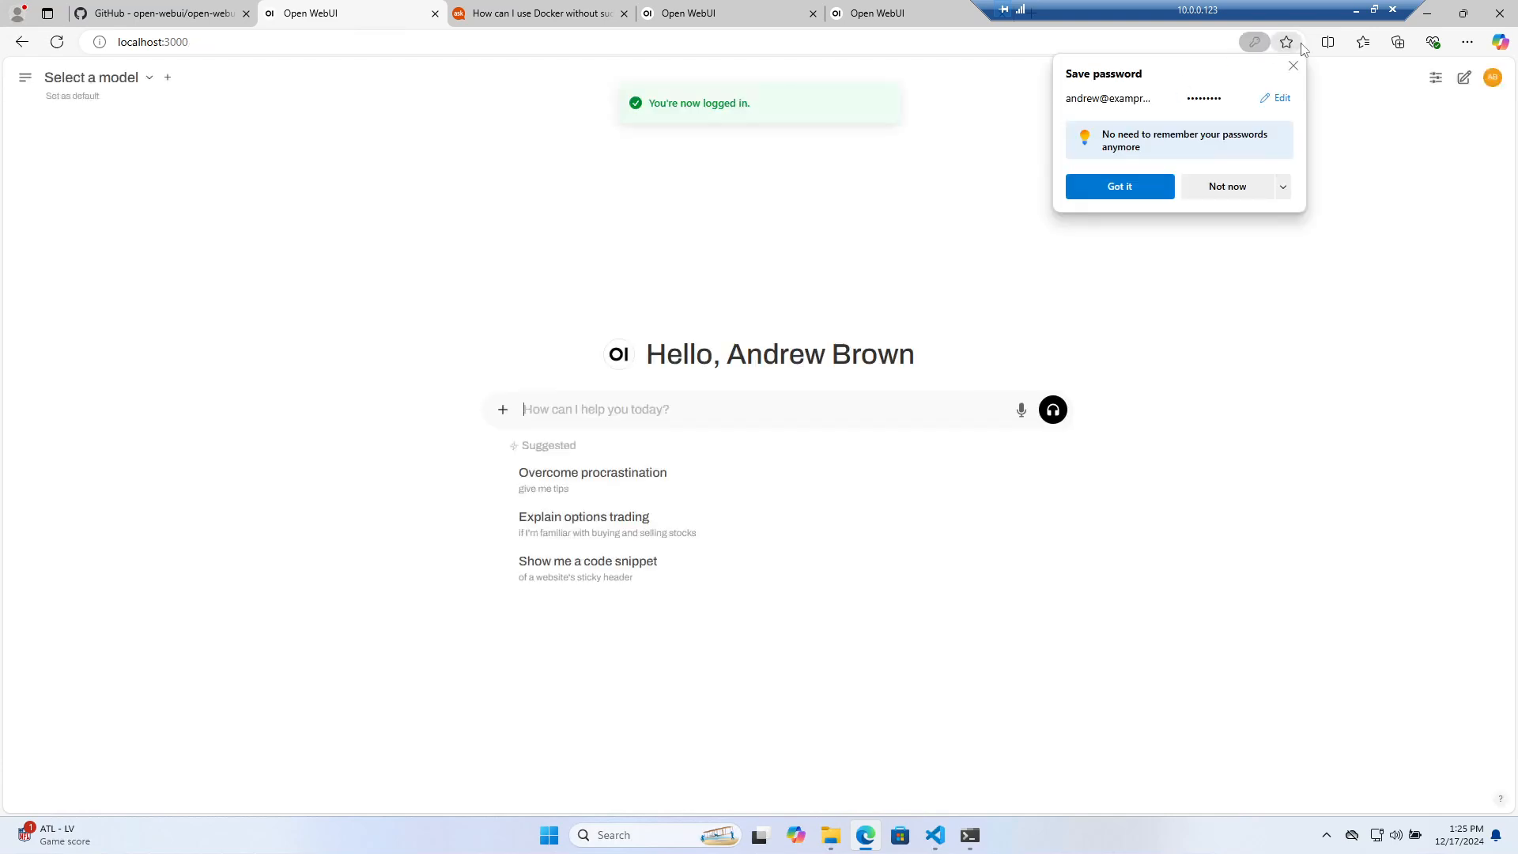
{"action": "left_click", "coordinate": [1293, 66]}
Try sending the test message 'eeee' without a model, then open Settings from the account menu
{"action": "left_click", "coordinate": [149, 79]}
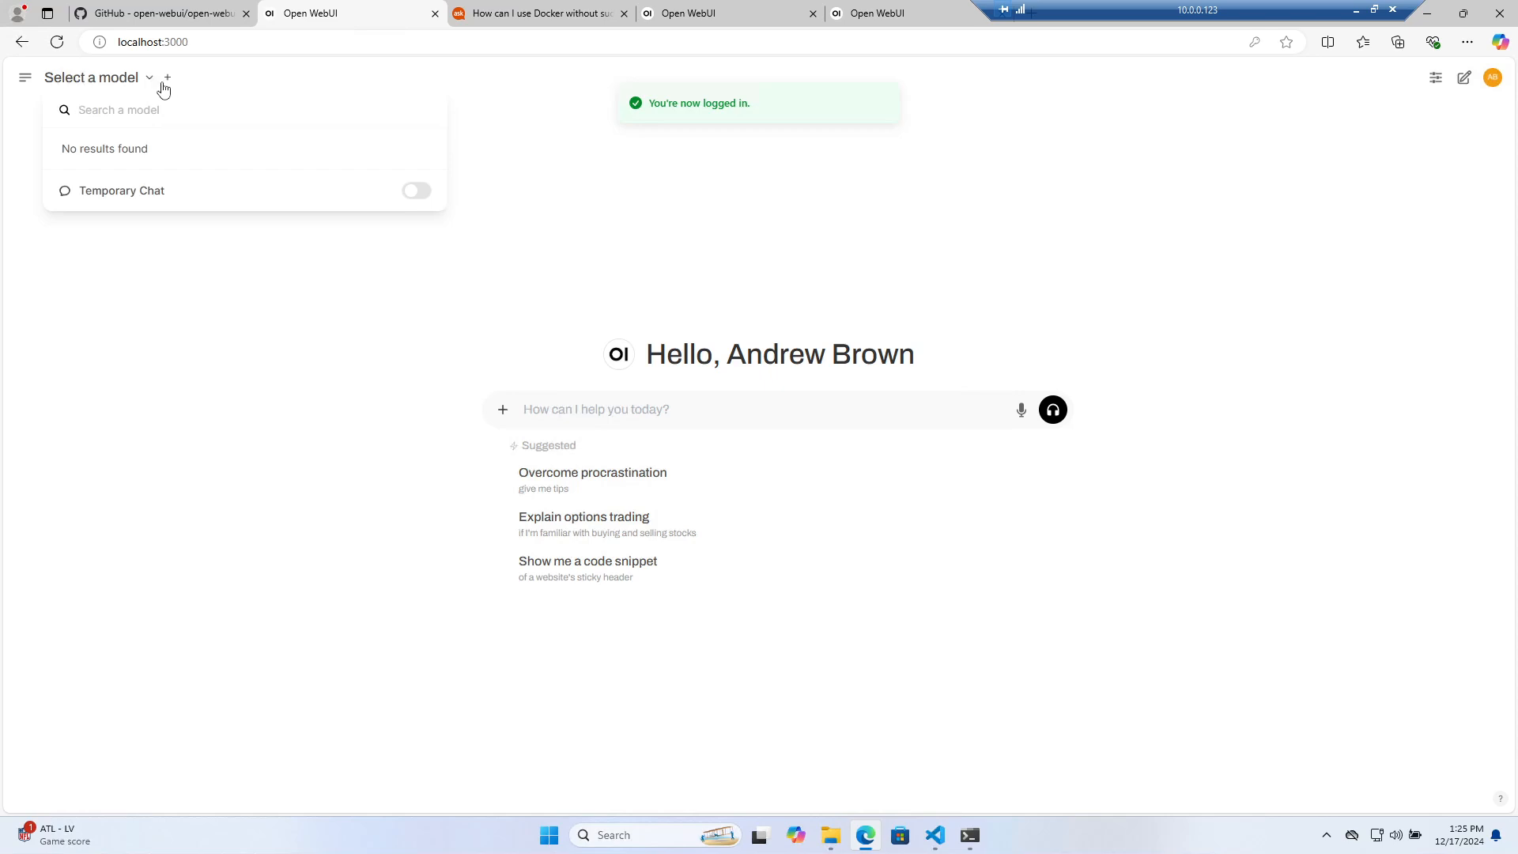
{"action": "left_click", "coordinate": [158, 84]}
{"action": "type", "text": "eeee"}
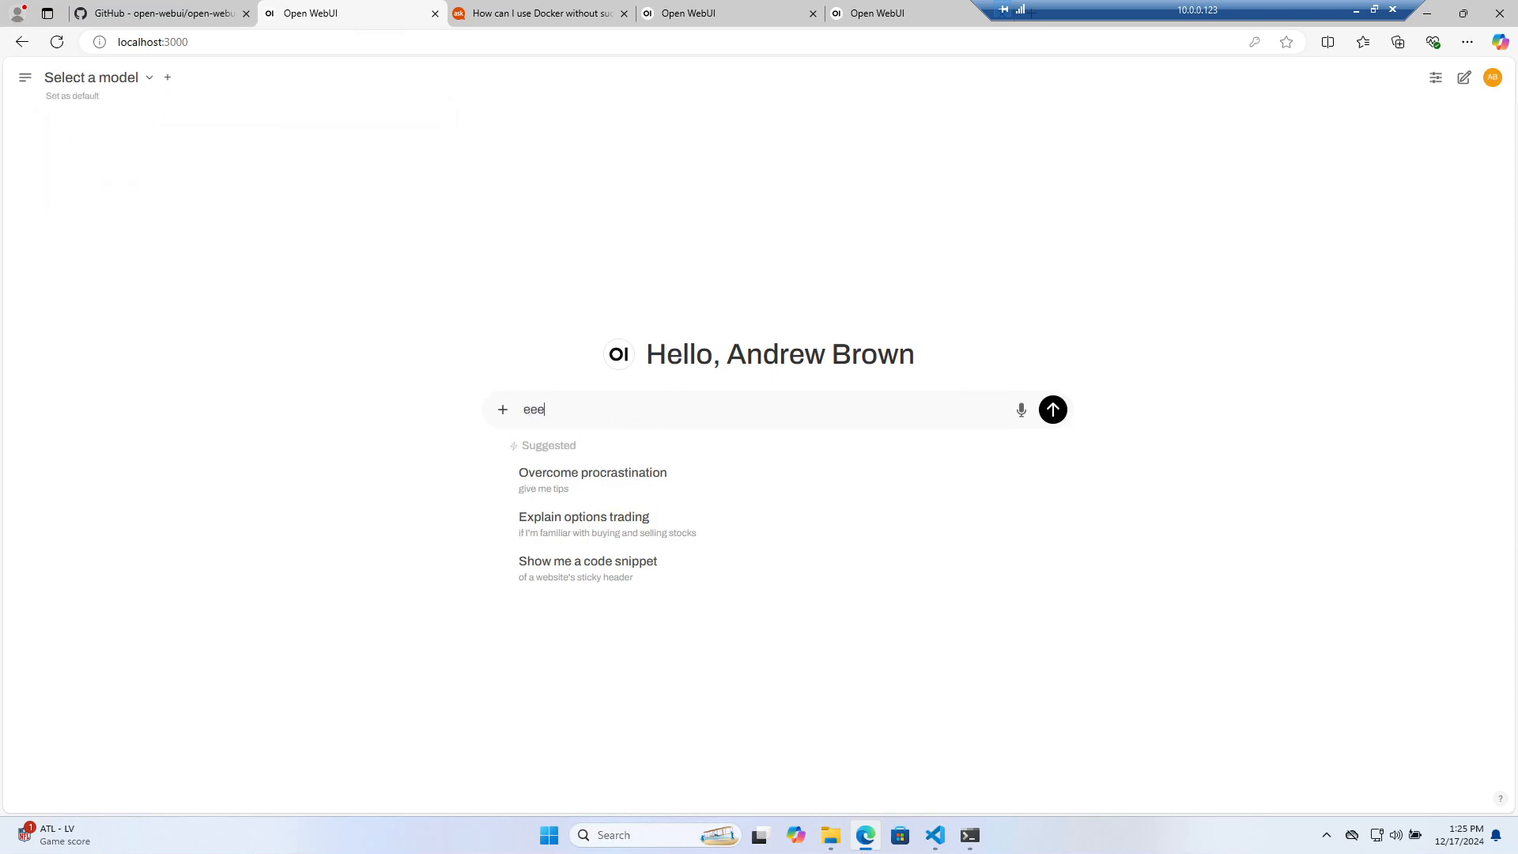
{"action": "key", "text": "Return"}
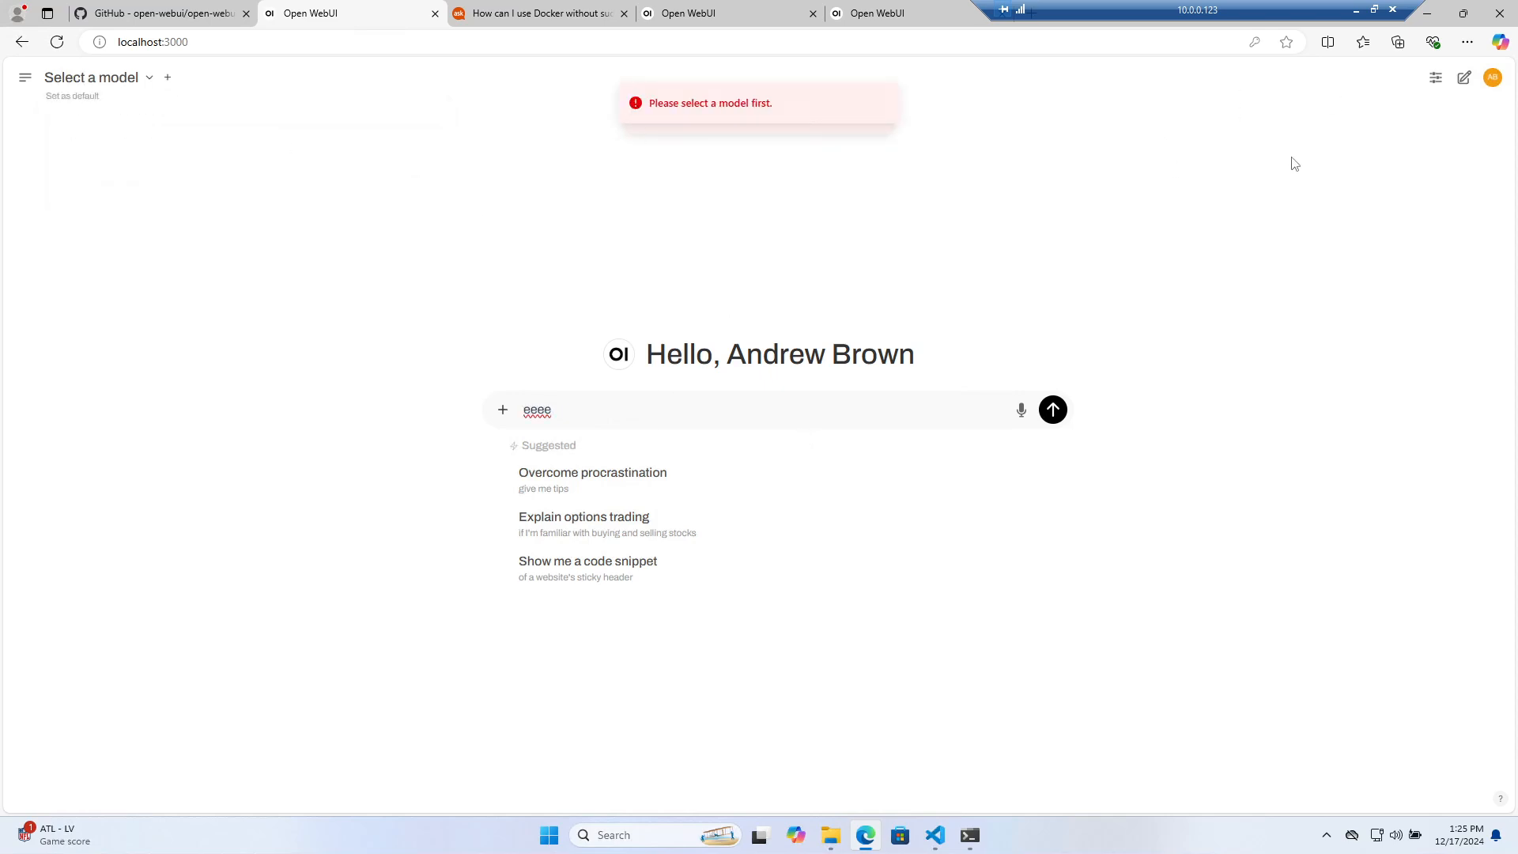
{"action": "left_click", "coordinate": [1489, 83]}
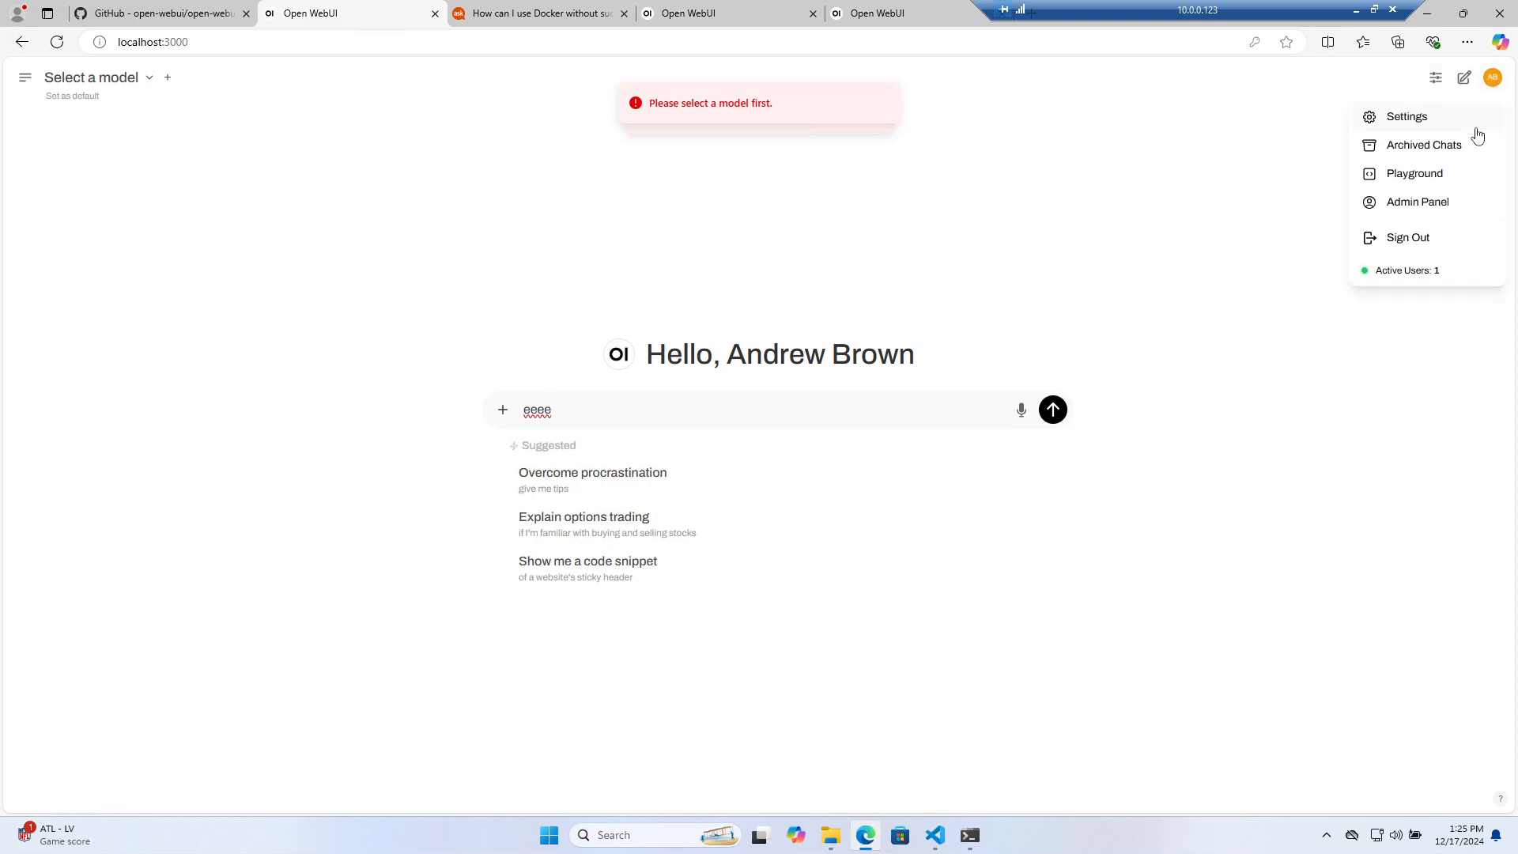
{"action": "left_click", "coordinate": [1476, 126]}
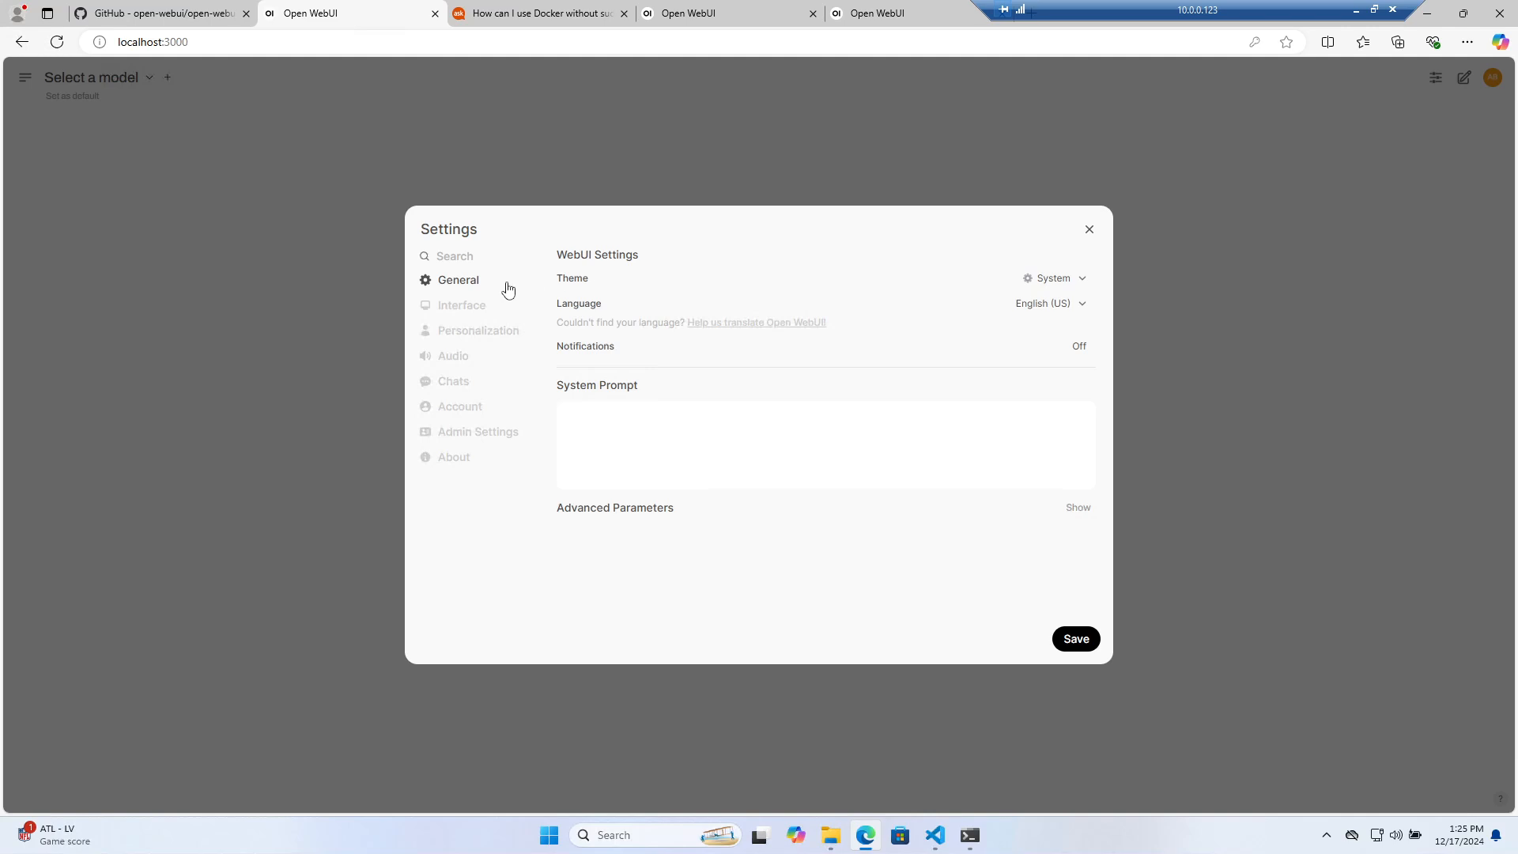
Look through the Interface, Personalization, Audio, Chats and Account settings, then open Admin Settings
{"action": "left_click", "coordinate": [482, 307]}
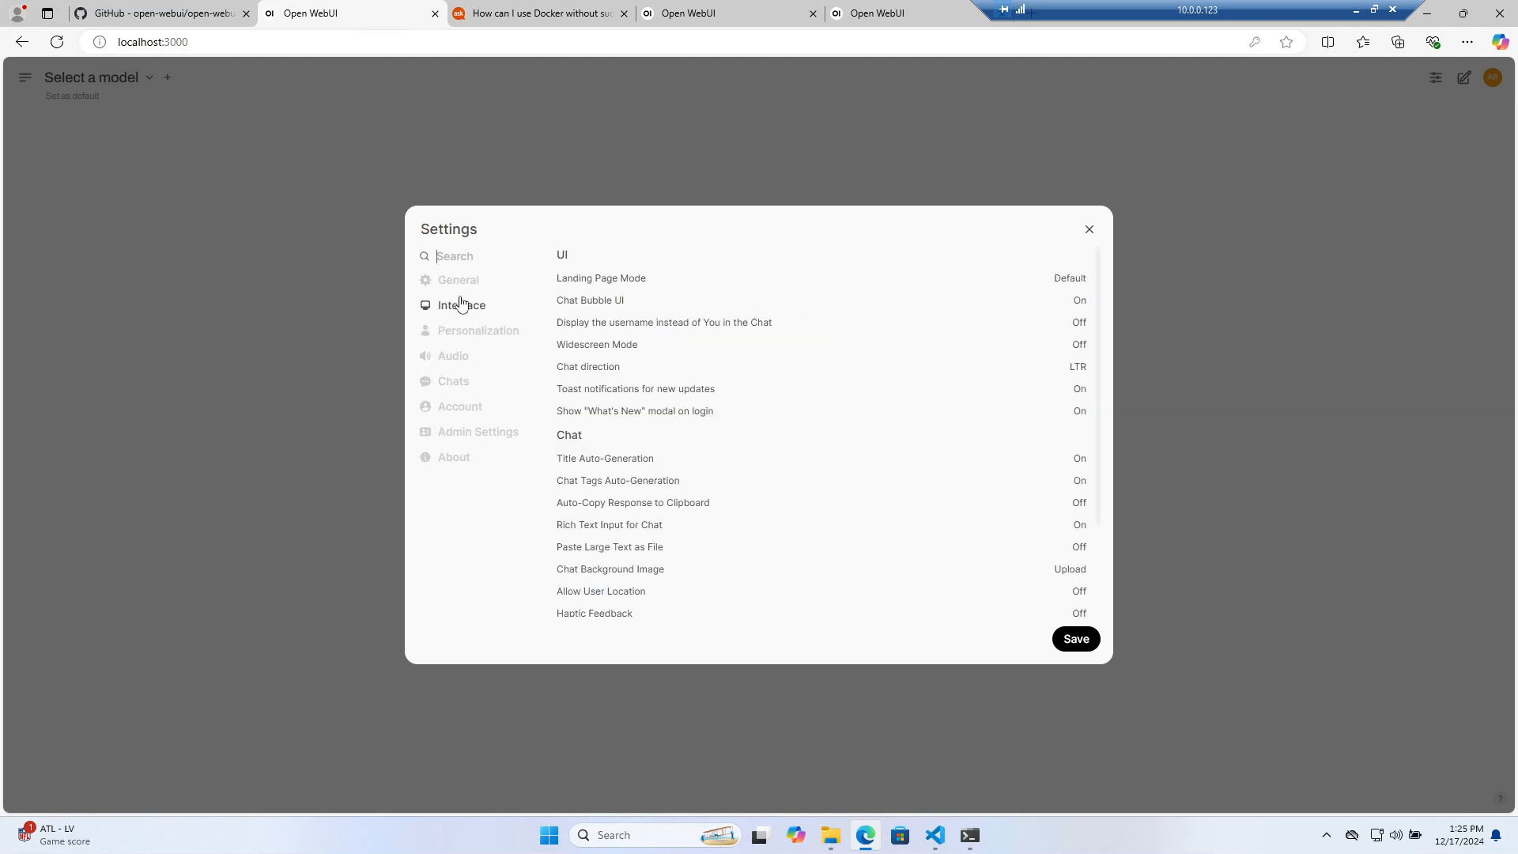
{"action": "left_click", "coordinate": [468, 332]}
{"action": "left_click", "coordinate": [468, 358]}
{"action": "left_click", "coordinate": [471, 381]}
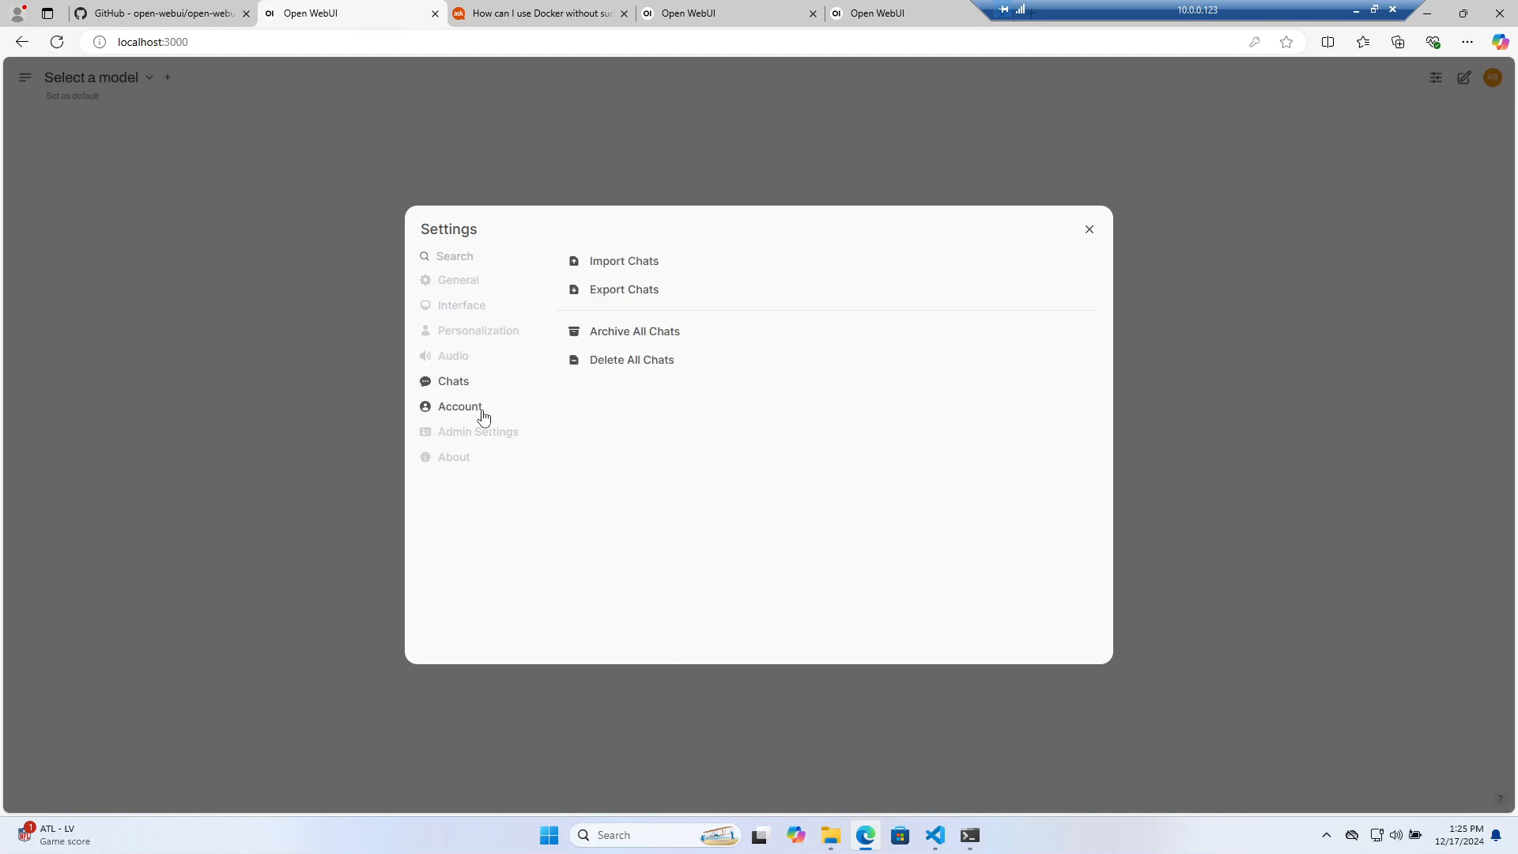
{"action": "left_click", "coordinate": [479, 408]}
{"action": "left_click", "coordinate": [478, 433]}
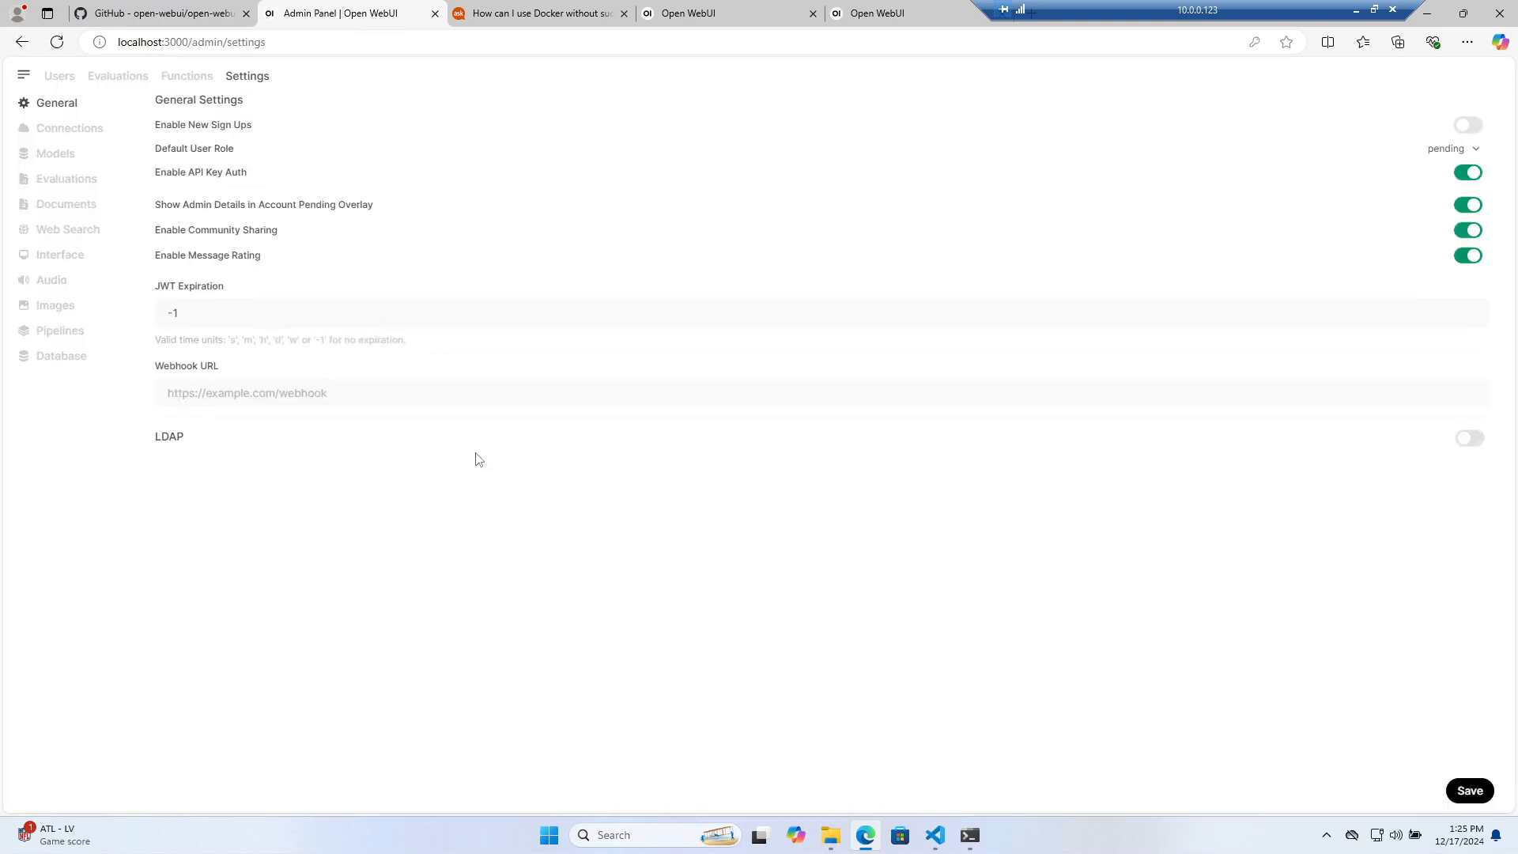
{"action": "left_click", "coordinate": [86, 131]}
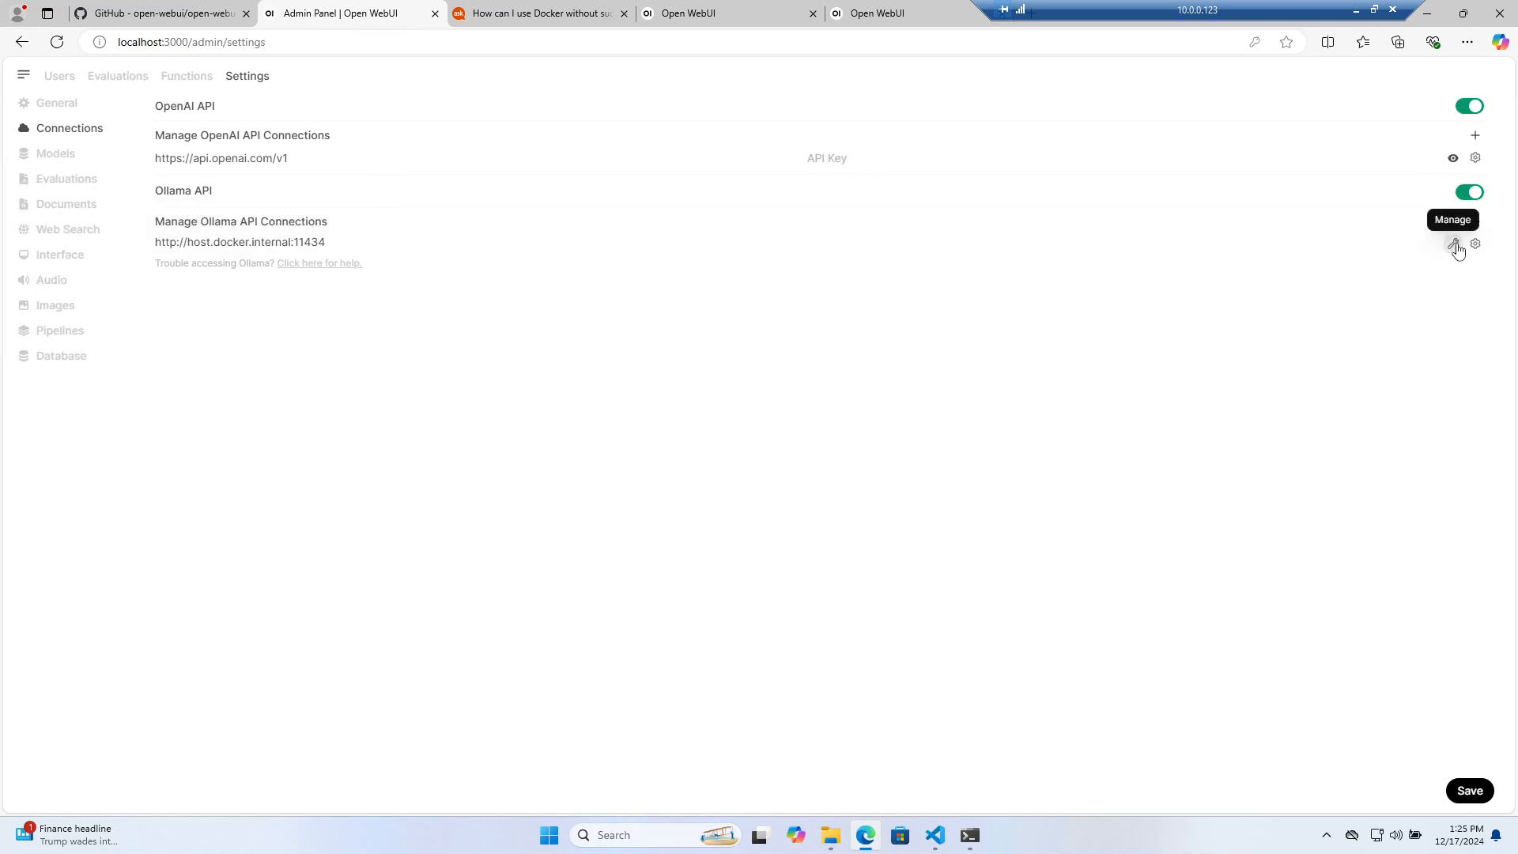
{"action": "left_click_drag", "start_coordinate": [325, 242], "coordinate": [149, 245]}
{"action": "key", "text": "ctrl+c"}
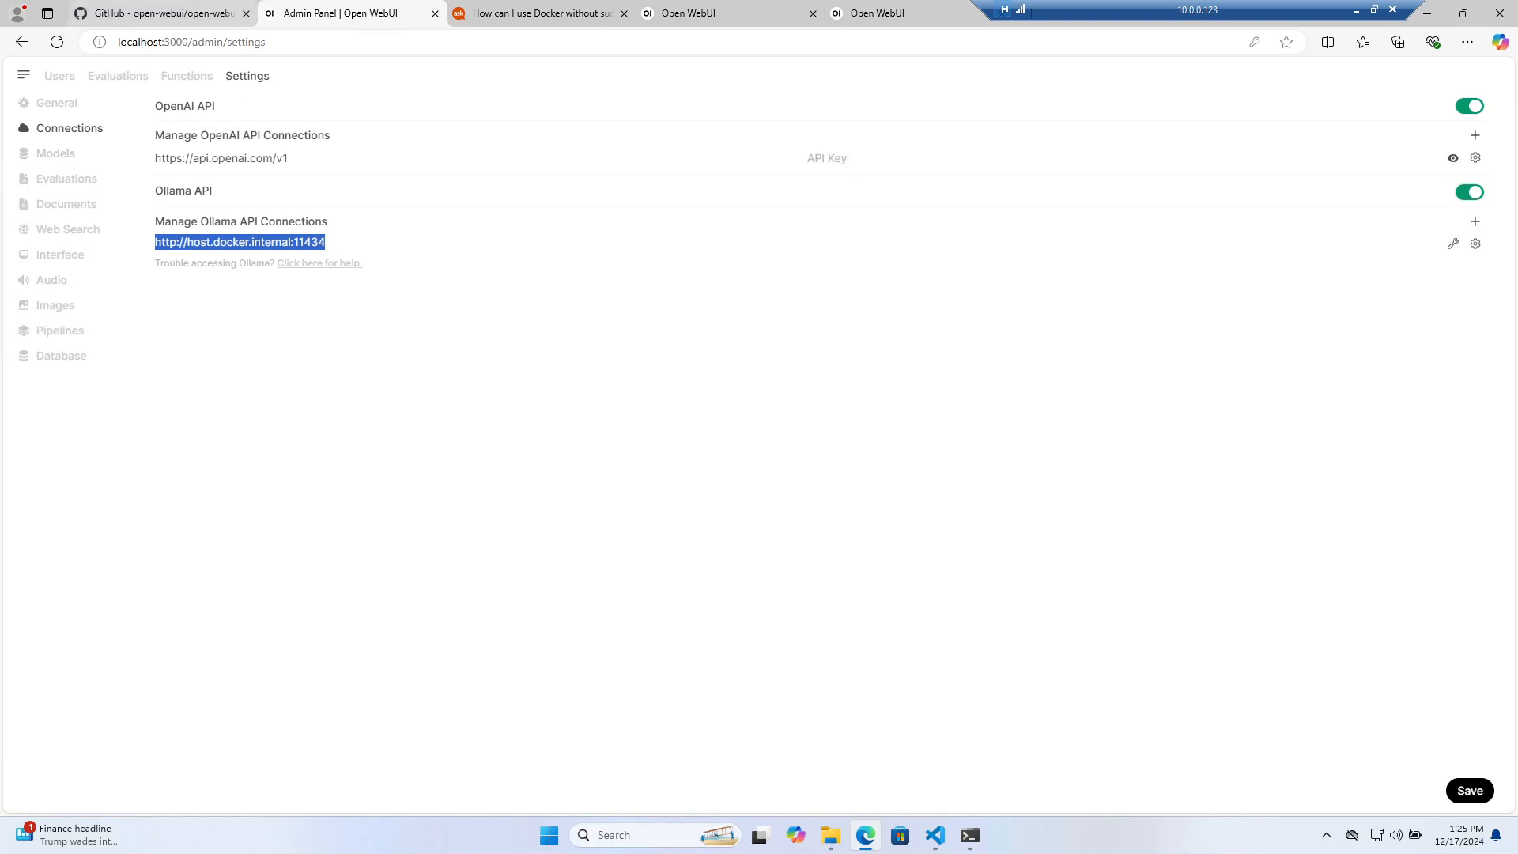
{"action": "left_click", "coordinate": [917, 14]}
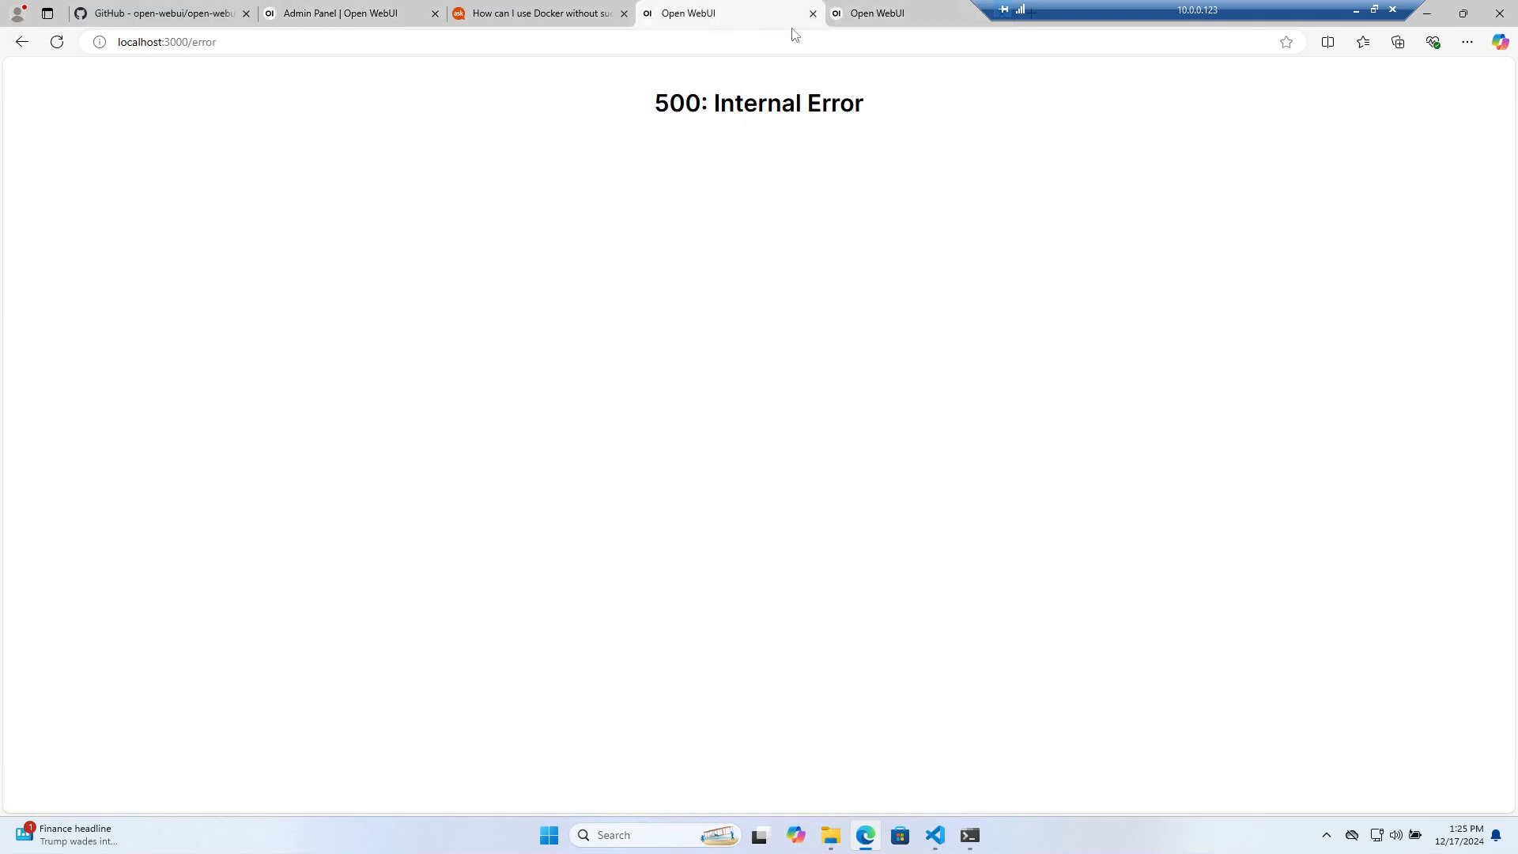
Close both Open WebUI tabs and go to chatgpt.com in the local browser
{"action": "left_click", "coordinate": [812, 14]}
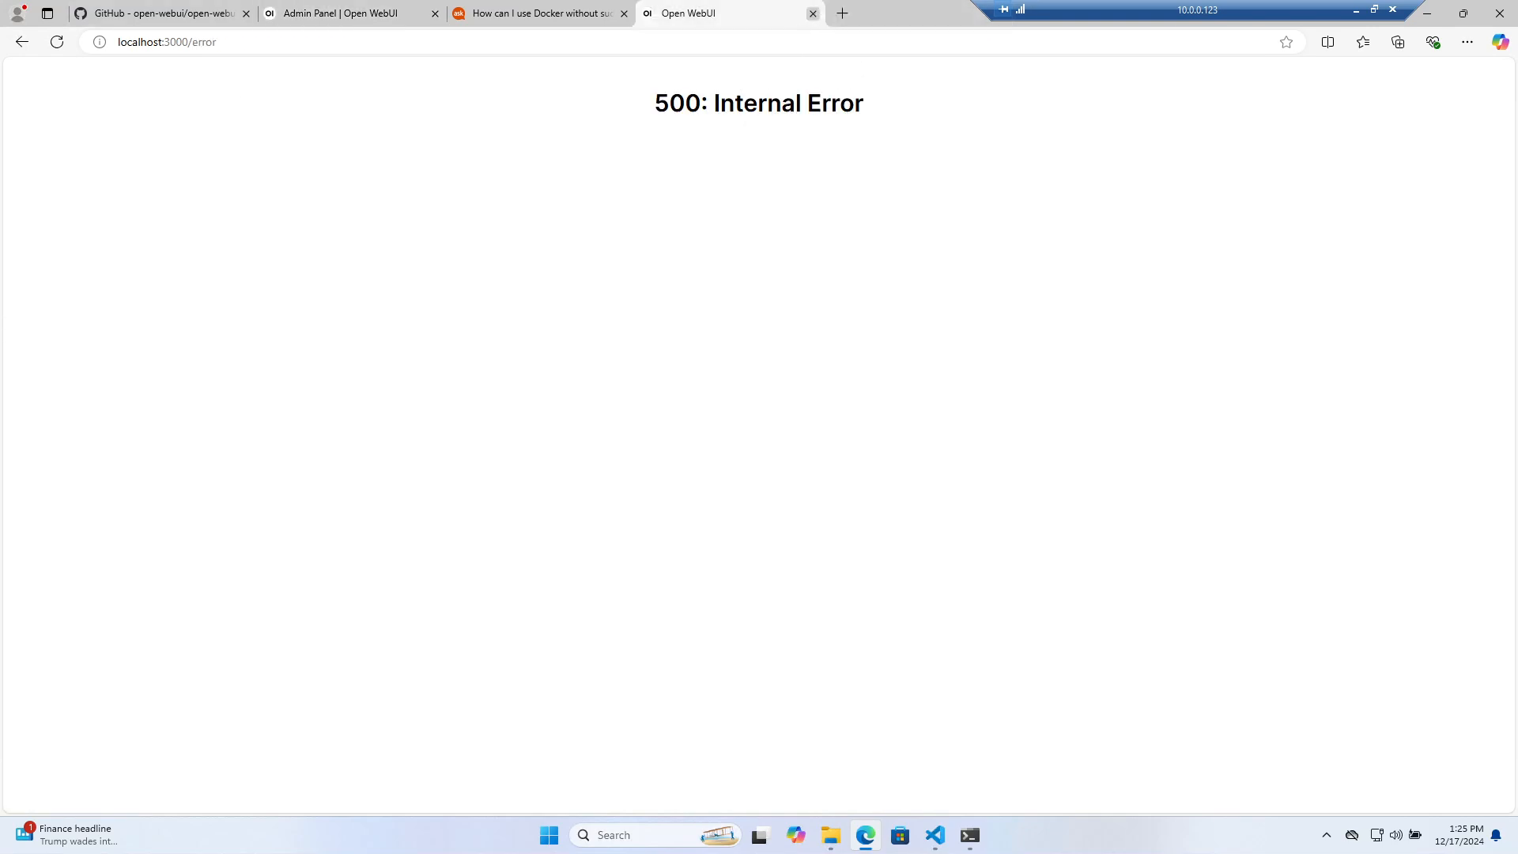
{"action": "left_click", "coordinate": [812, 14]}
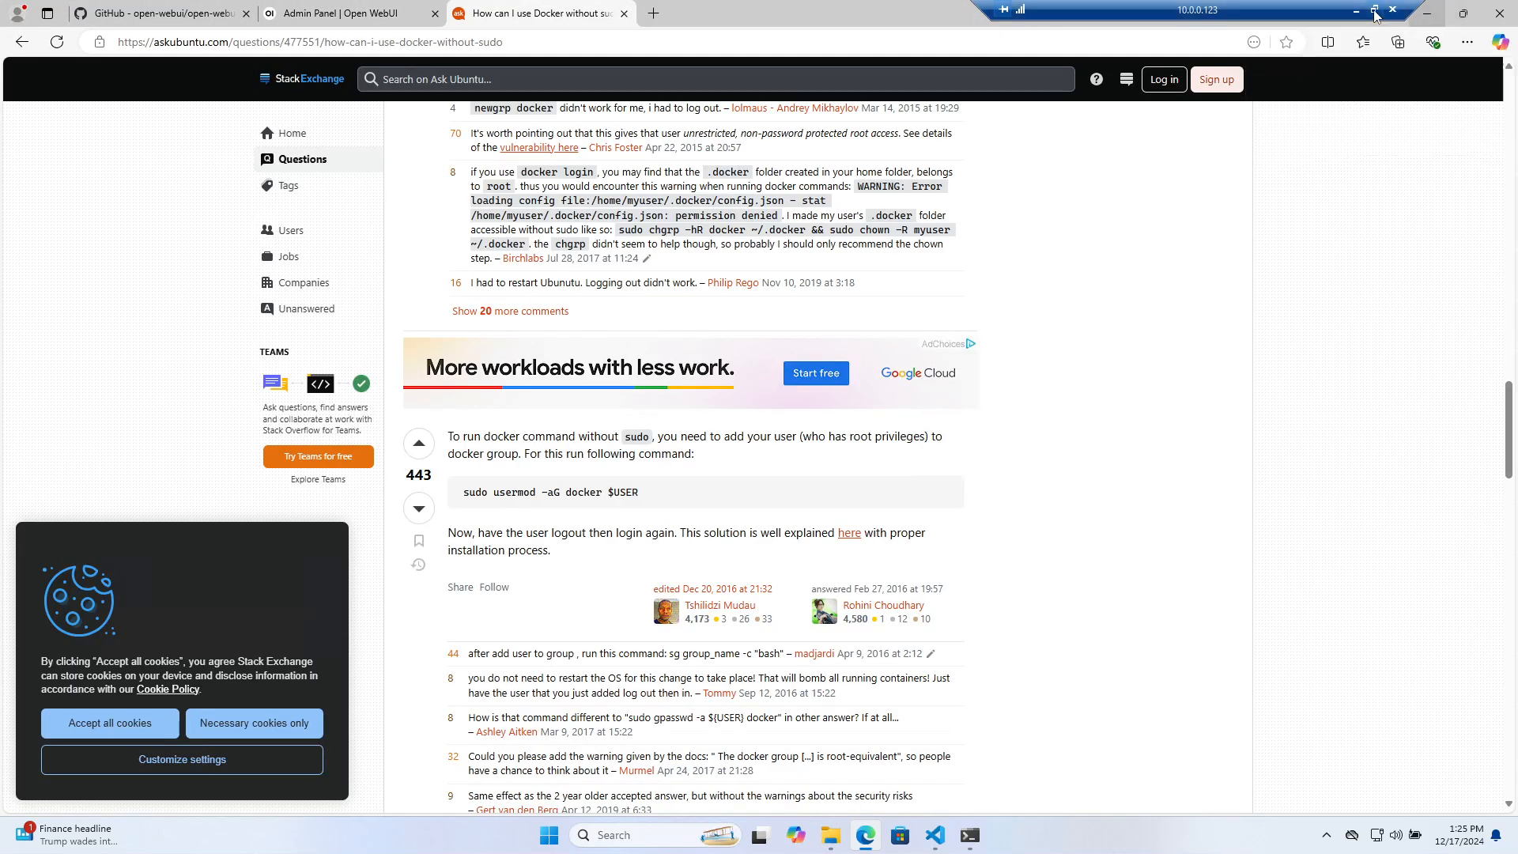
{"action": "left_click", "coordinate": [1463, 16]}
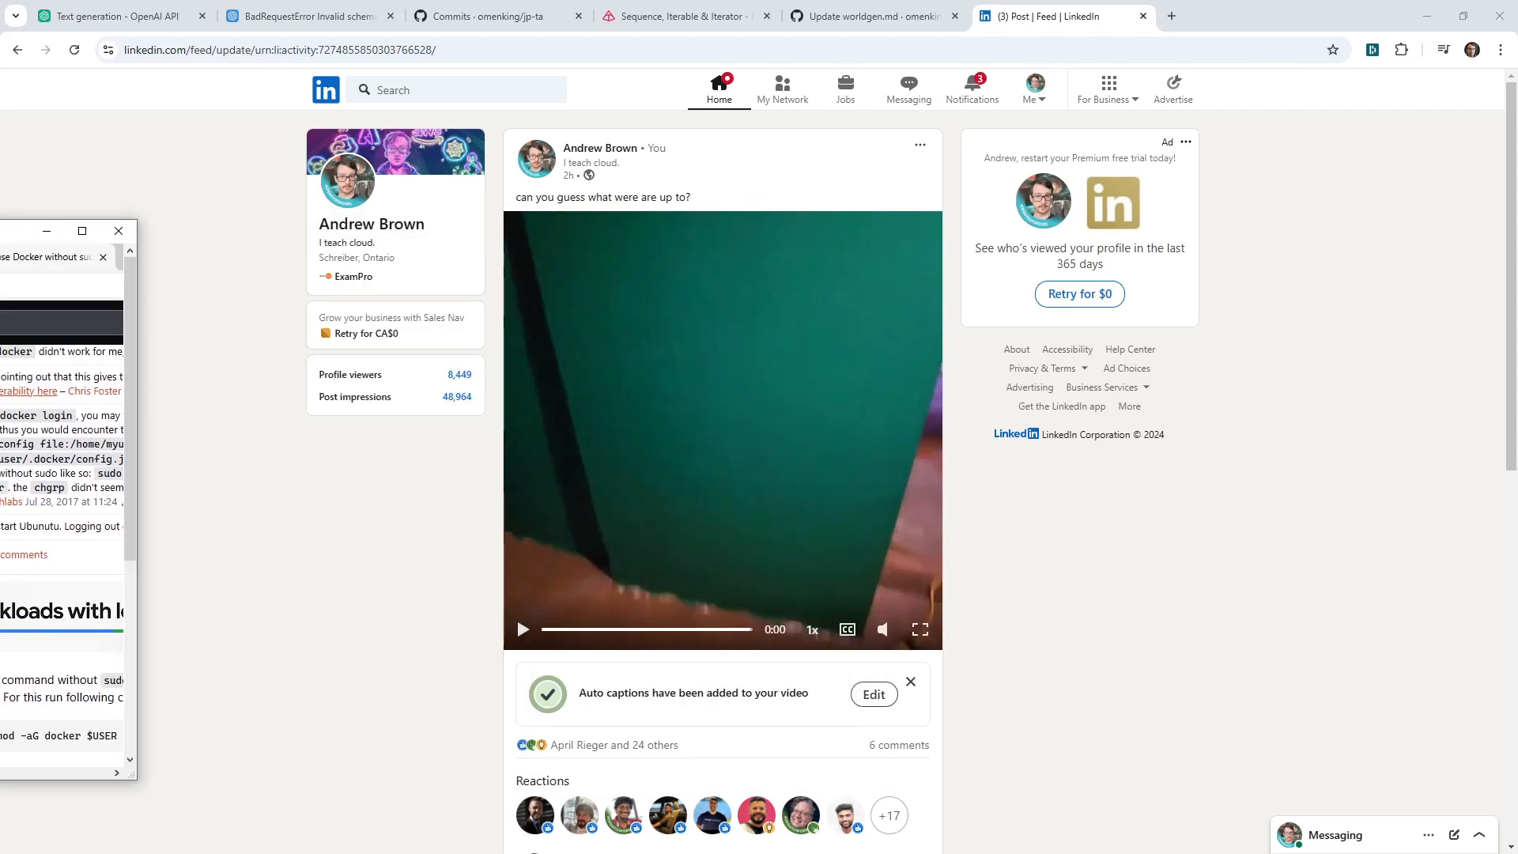
{"action": "left_click", "coordinate": [699, 49]}
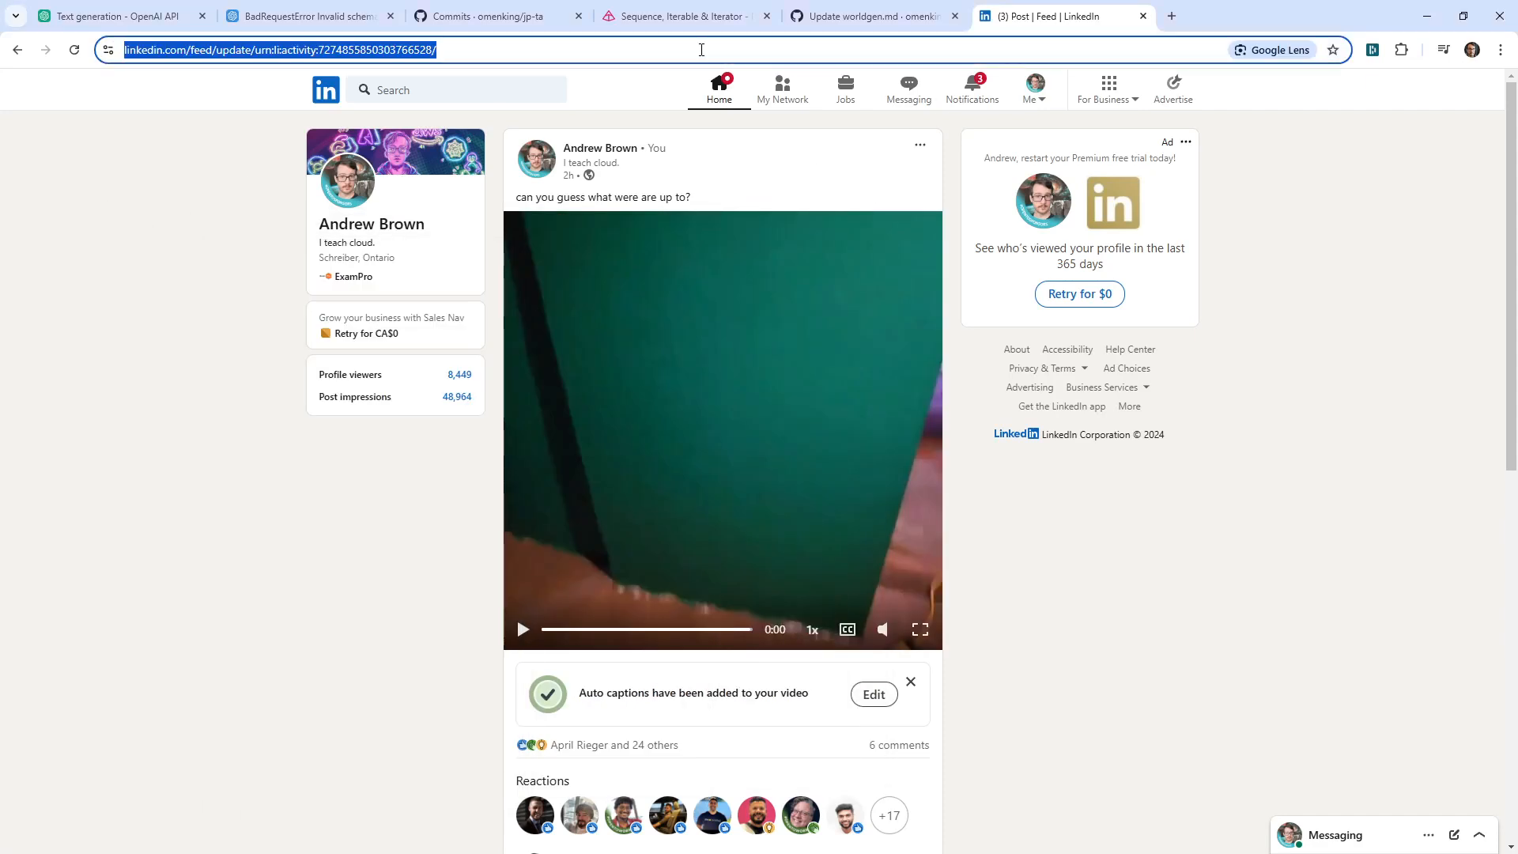
{"action": "type", "text": "chat"}
{"action": "key", "text": "Return"}
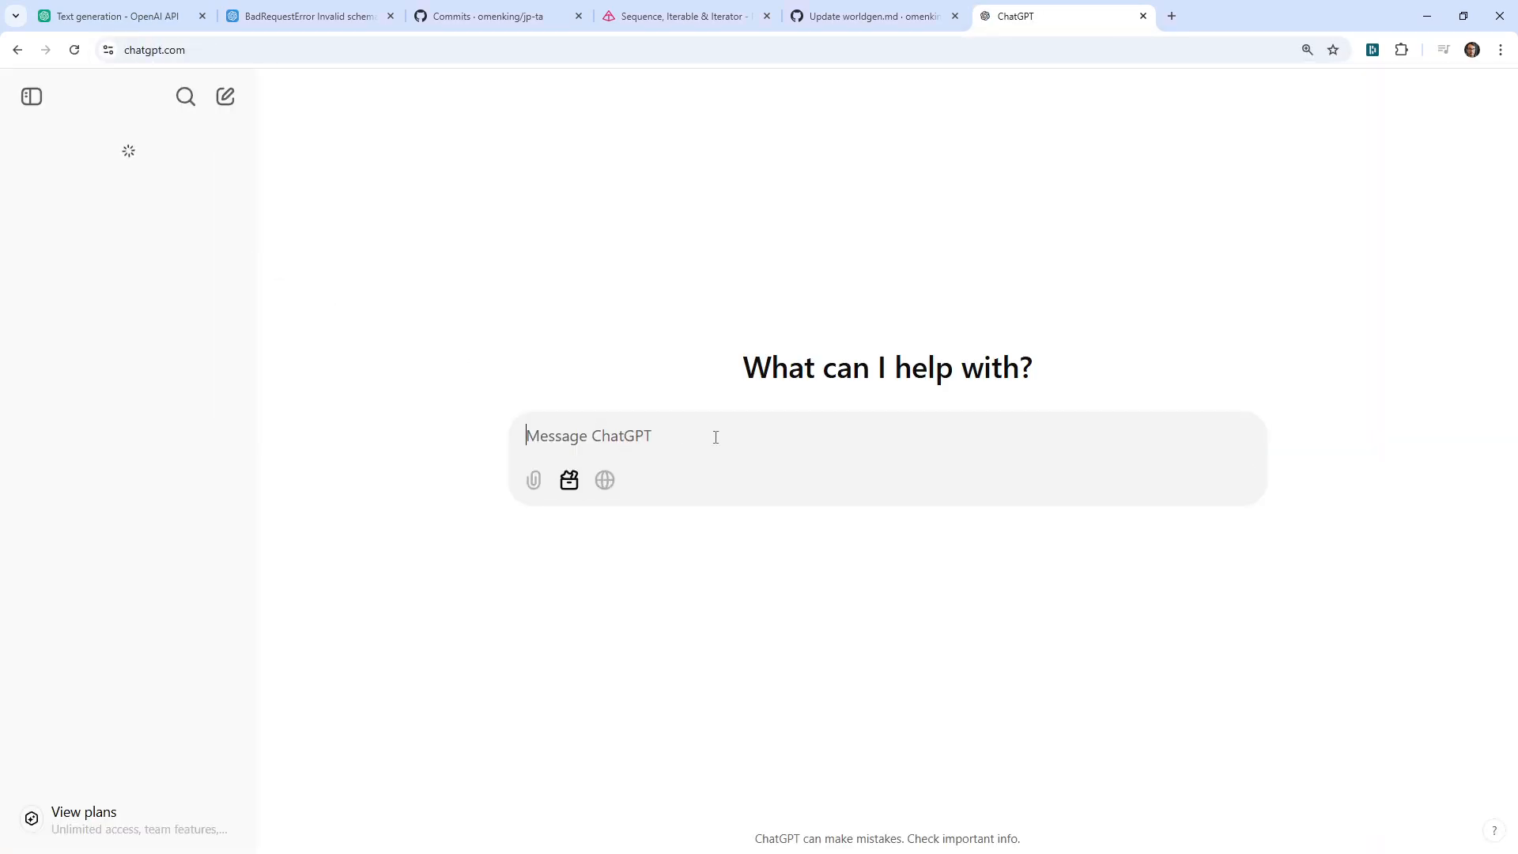
{"action": "key", "text": "ctrl+v"}
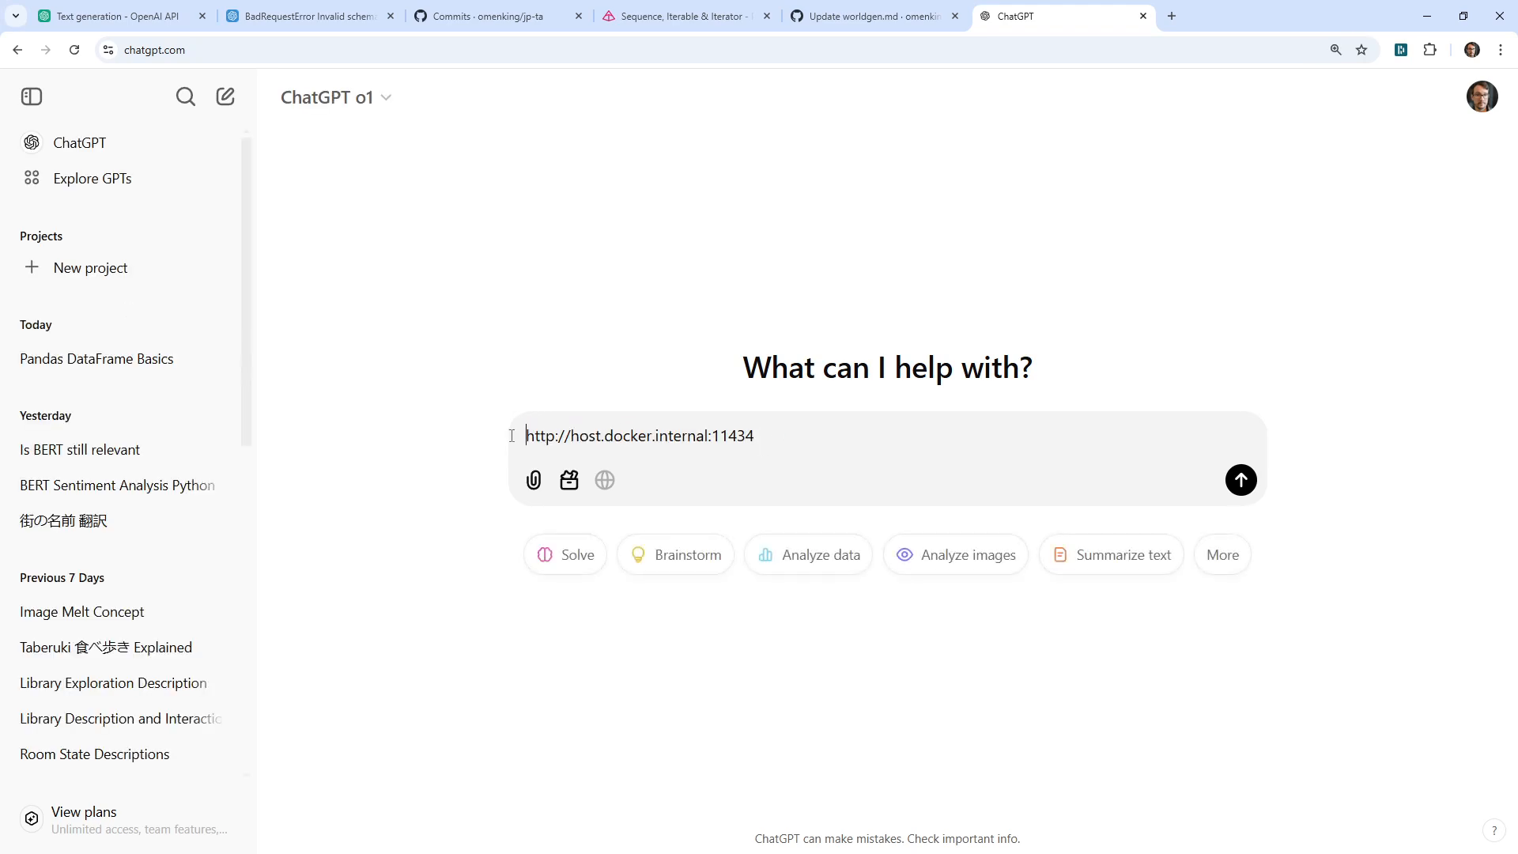
{"action": "type", "text": "Im trying to use "}
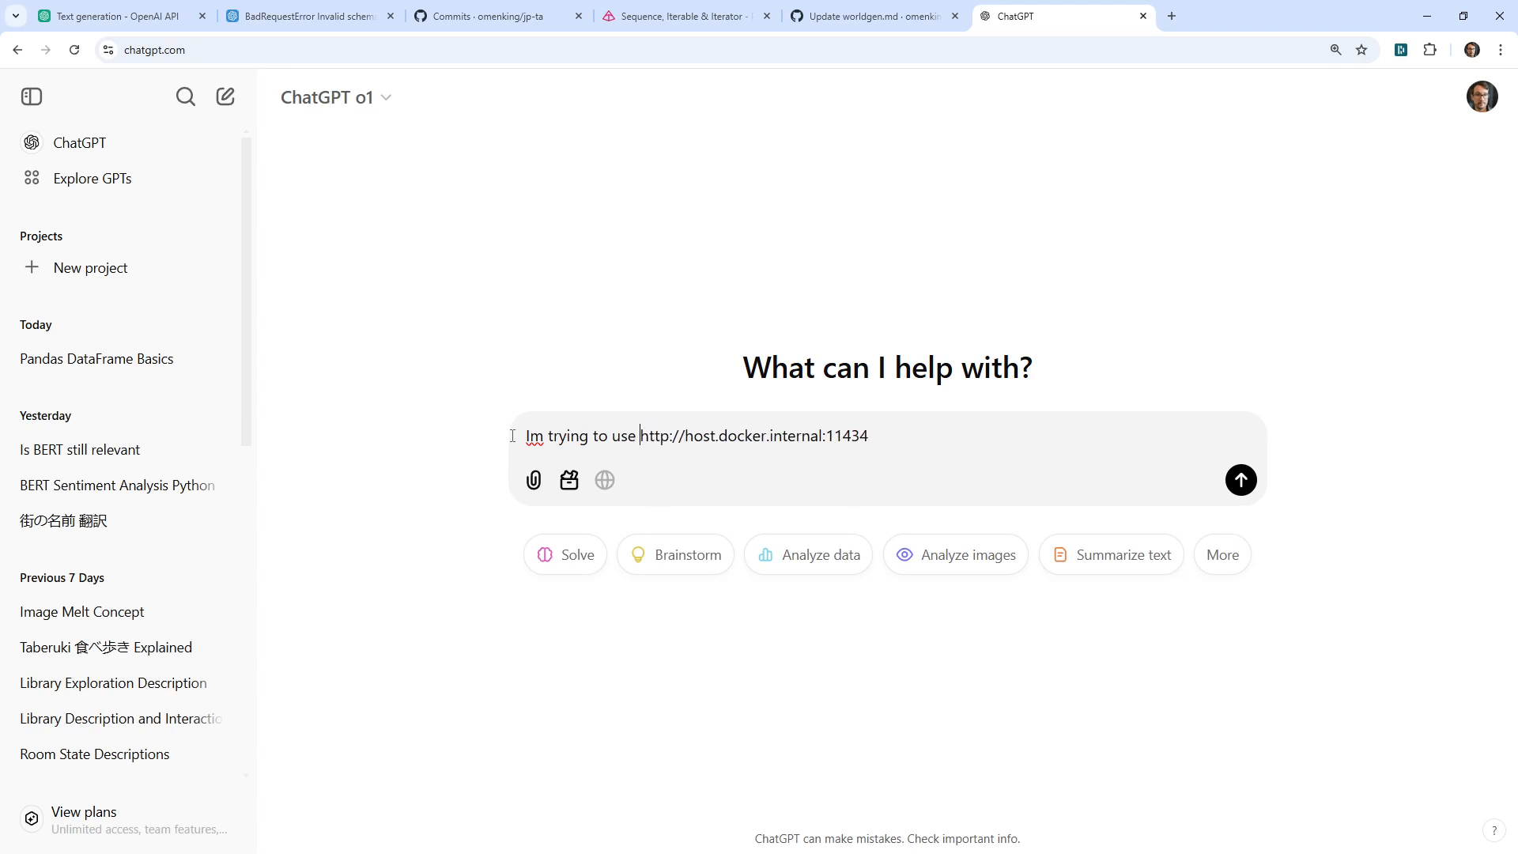
{"action": "type", "text": "WebUI "}
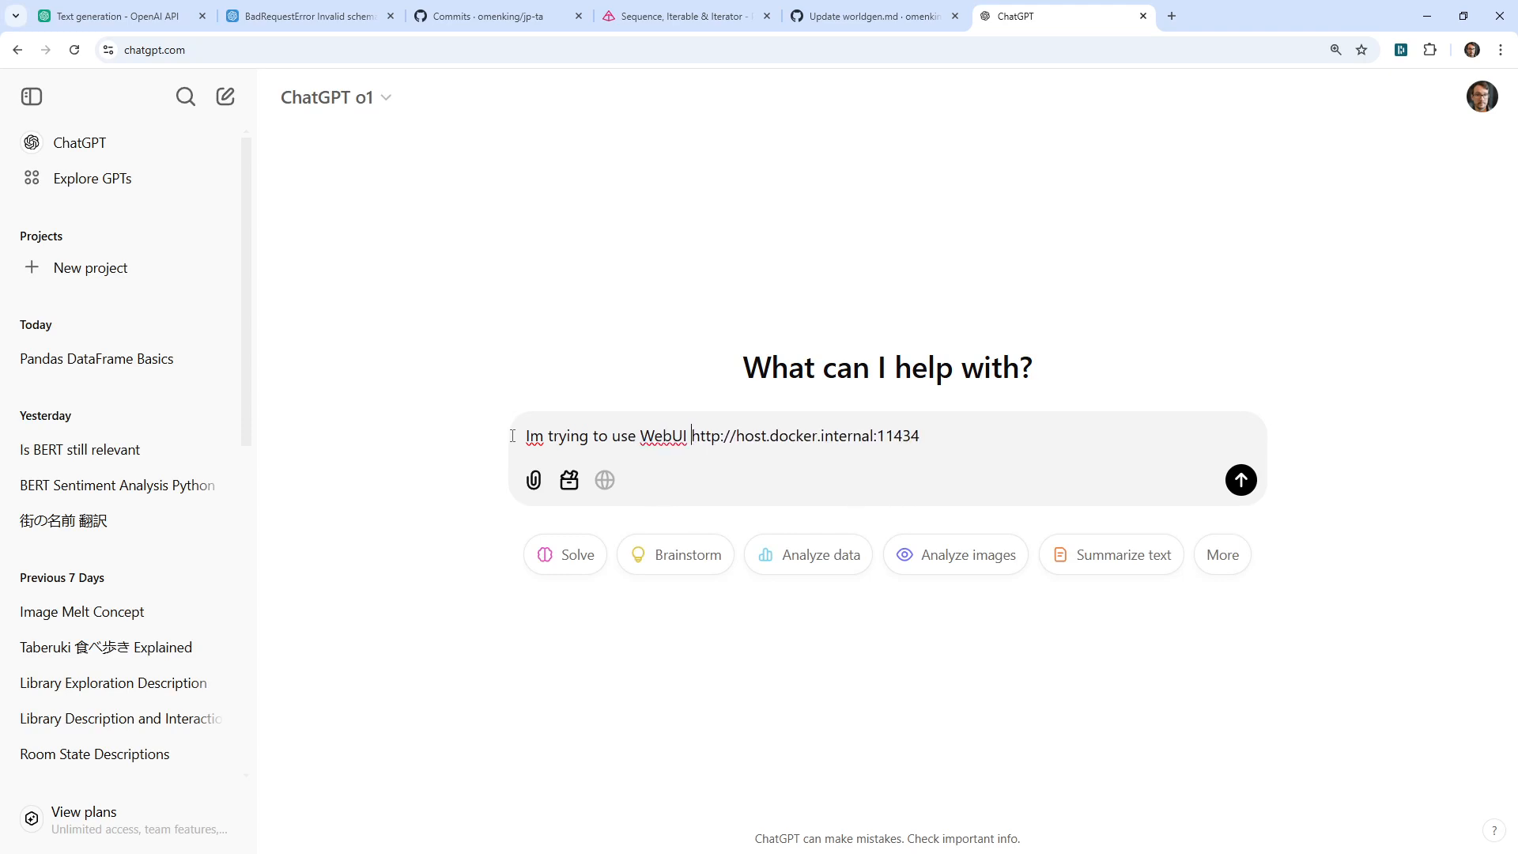
{"action": "type", "text": "to load "}
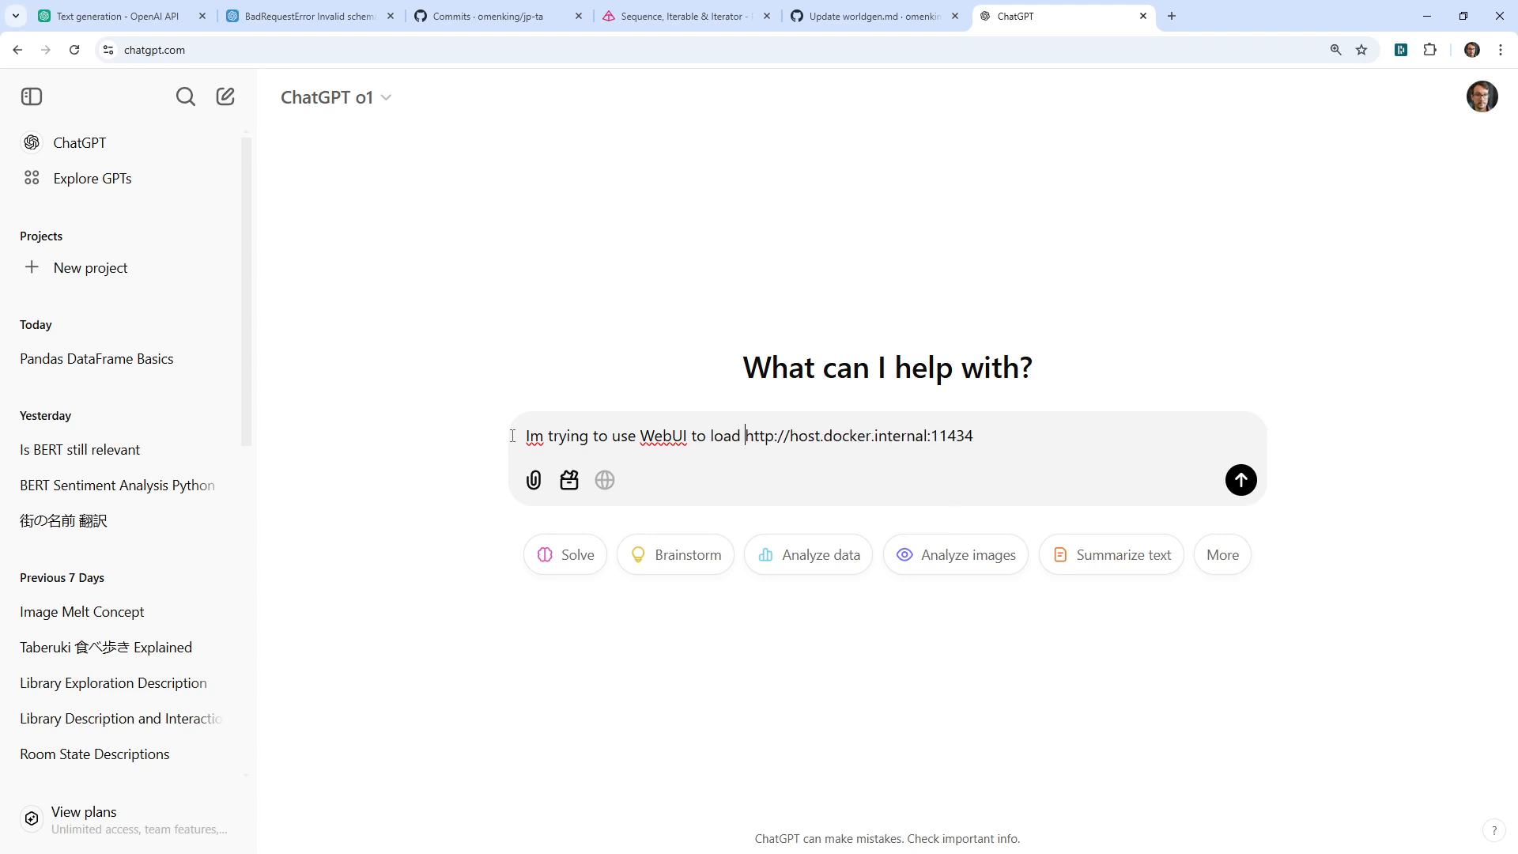
{"action": "type", "text": "models from "}
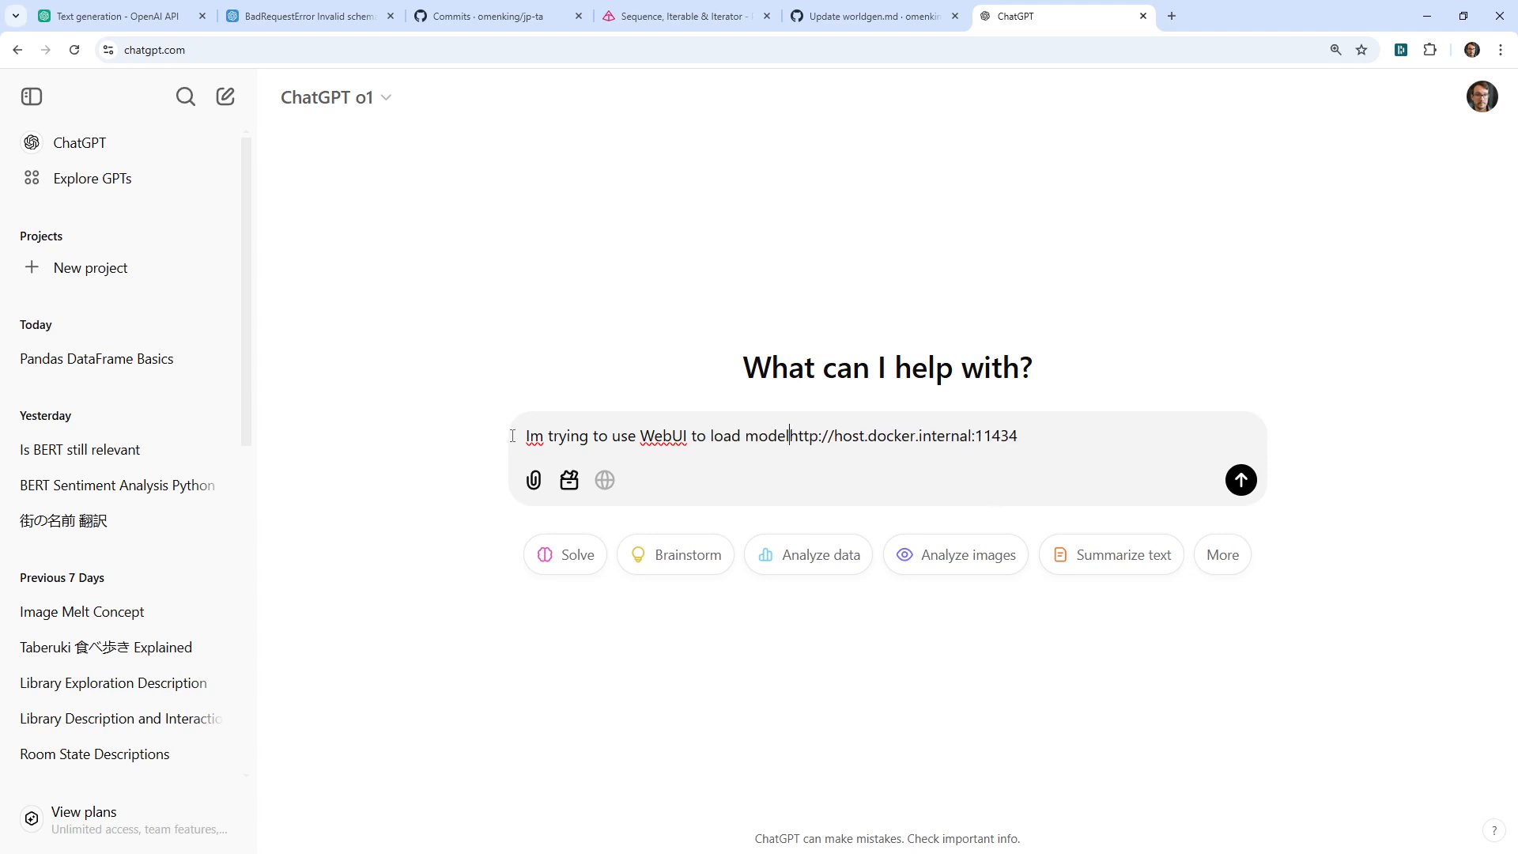
{"action": "type", "text": "ollama."}
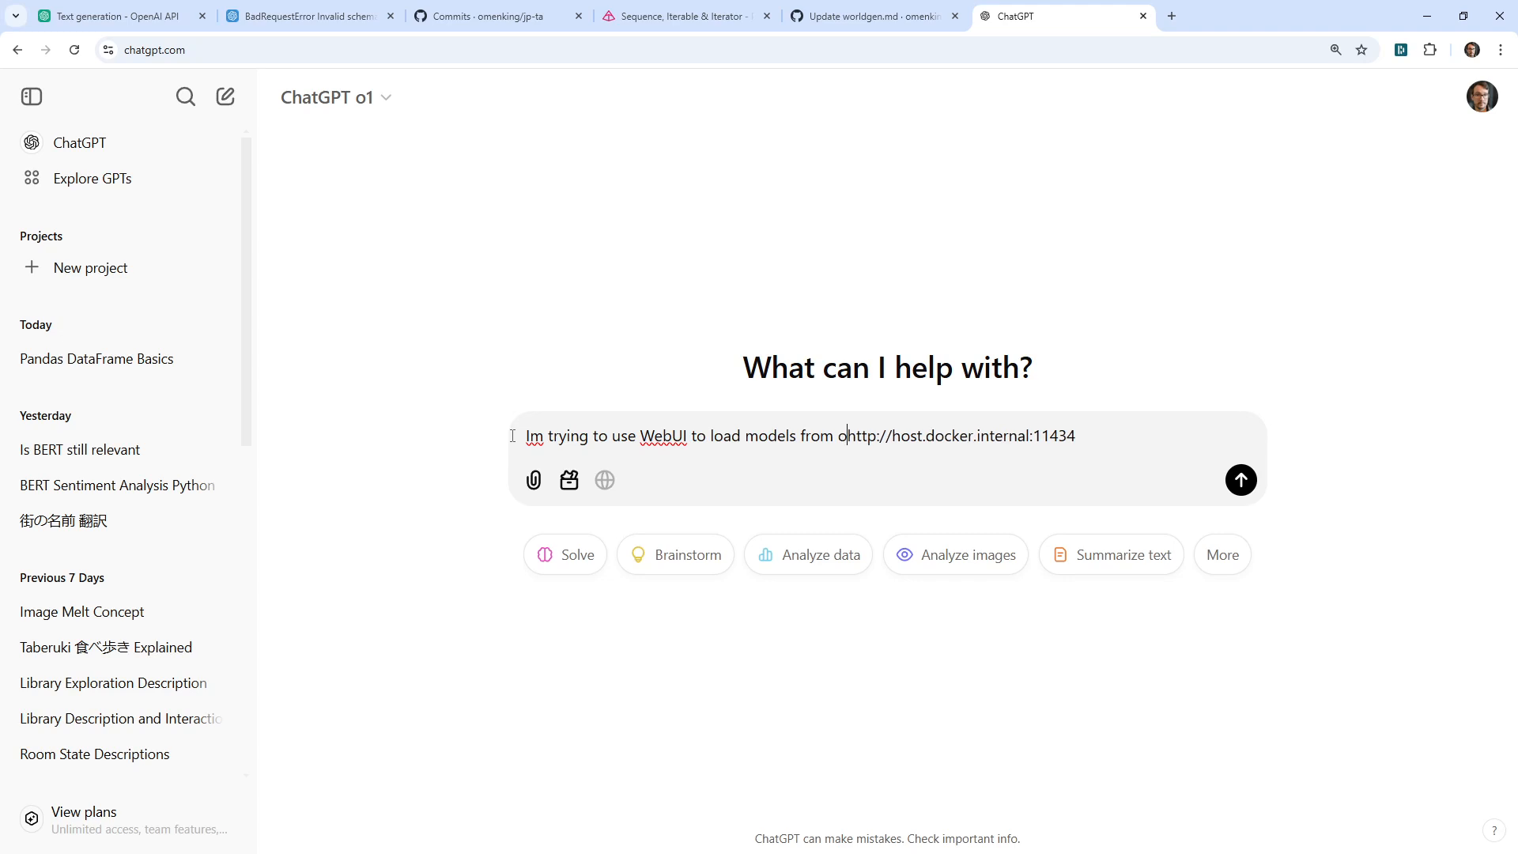
{"action": "key", "text": "shift+Return"}
{"action": "type", "text": "In hte admin section "}
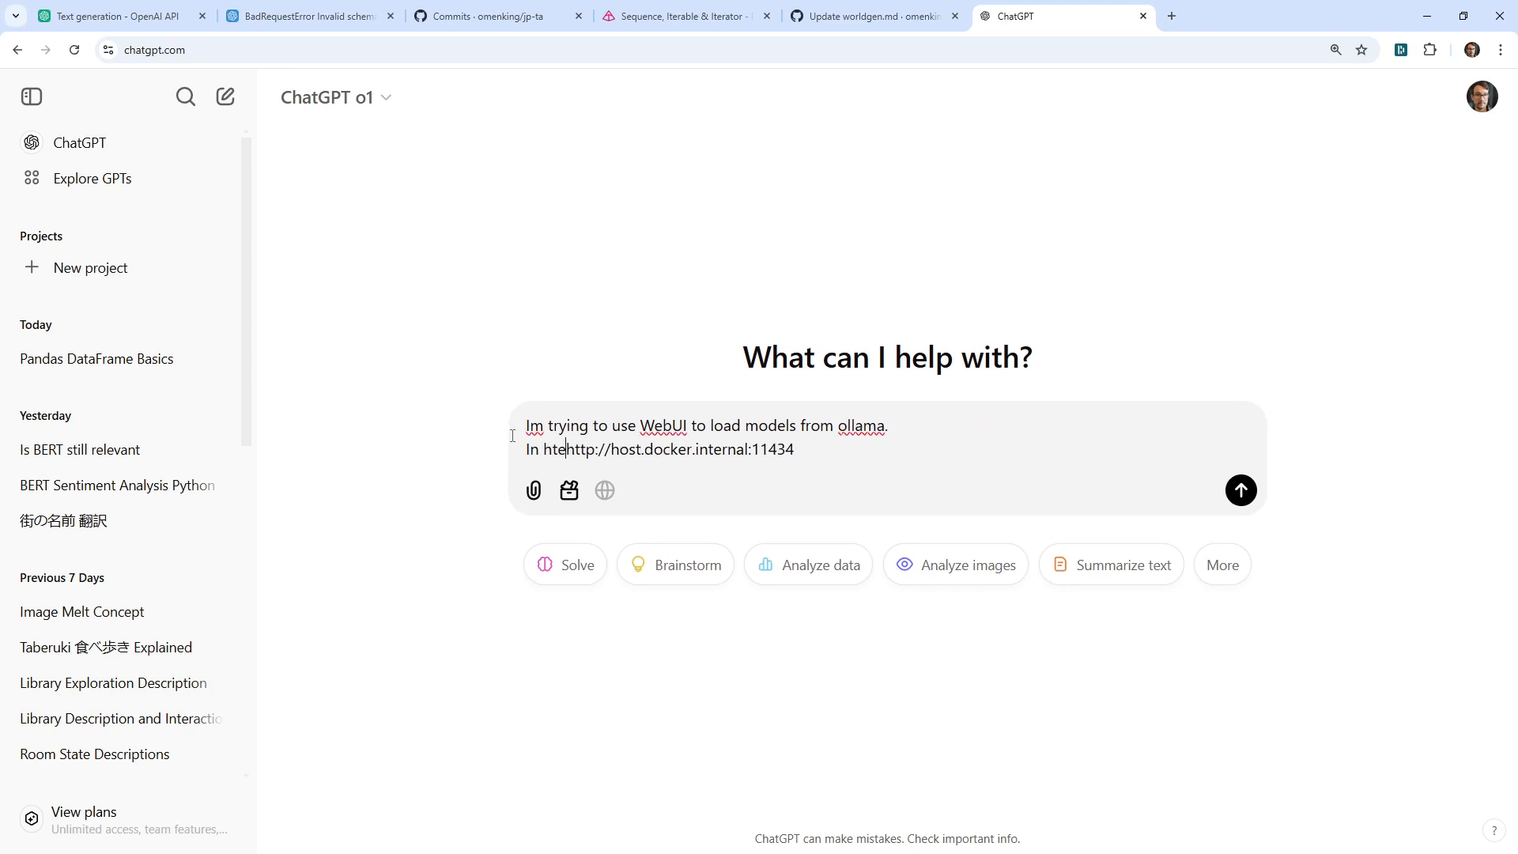
{"action": "type", "text": "it shows this;"}
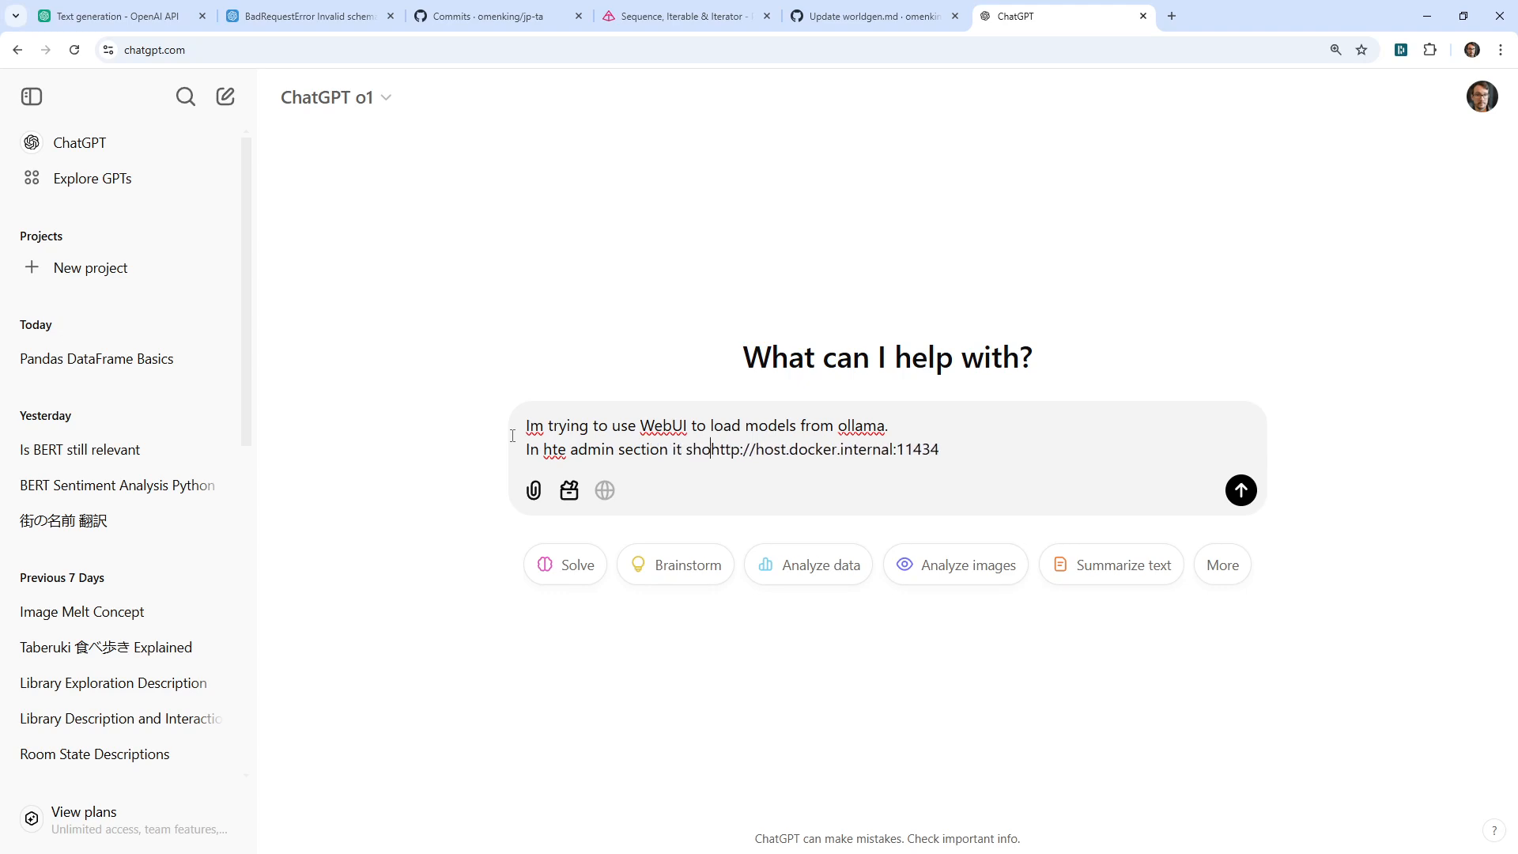
{"action": "key", "text": "BackSpace"}
{"action": "key", "text": "BackSpace"}
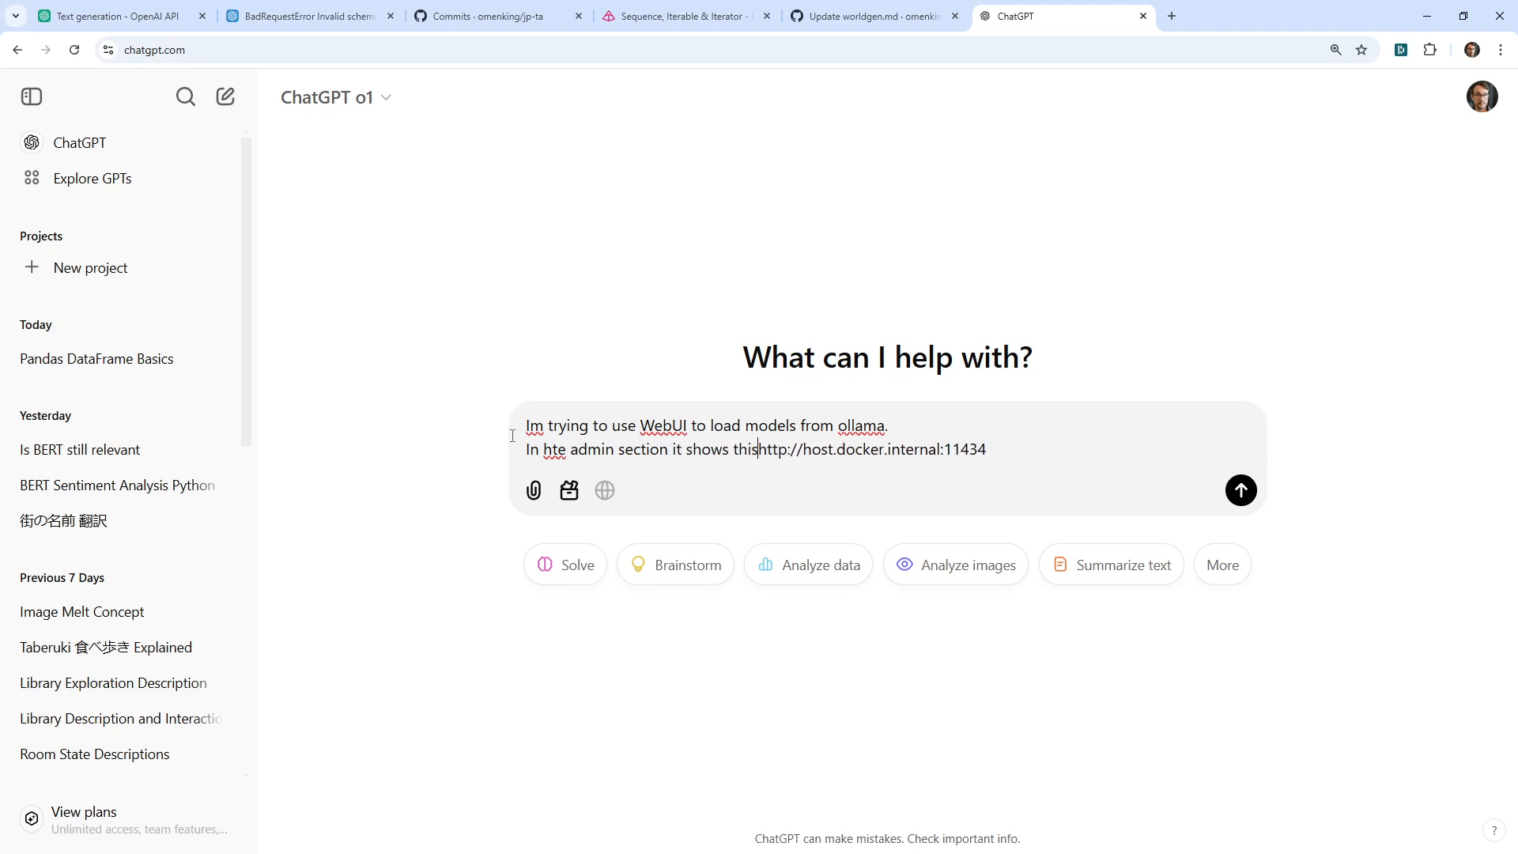
{"action": "type", "text": ":"}
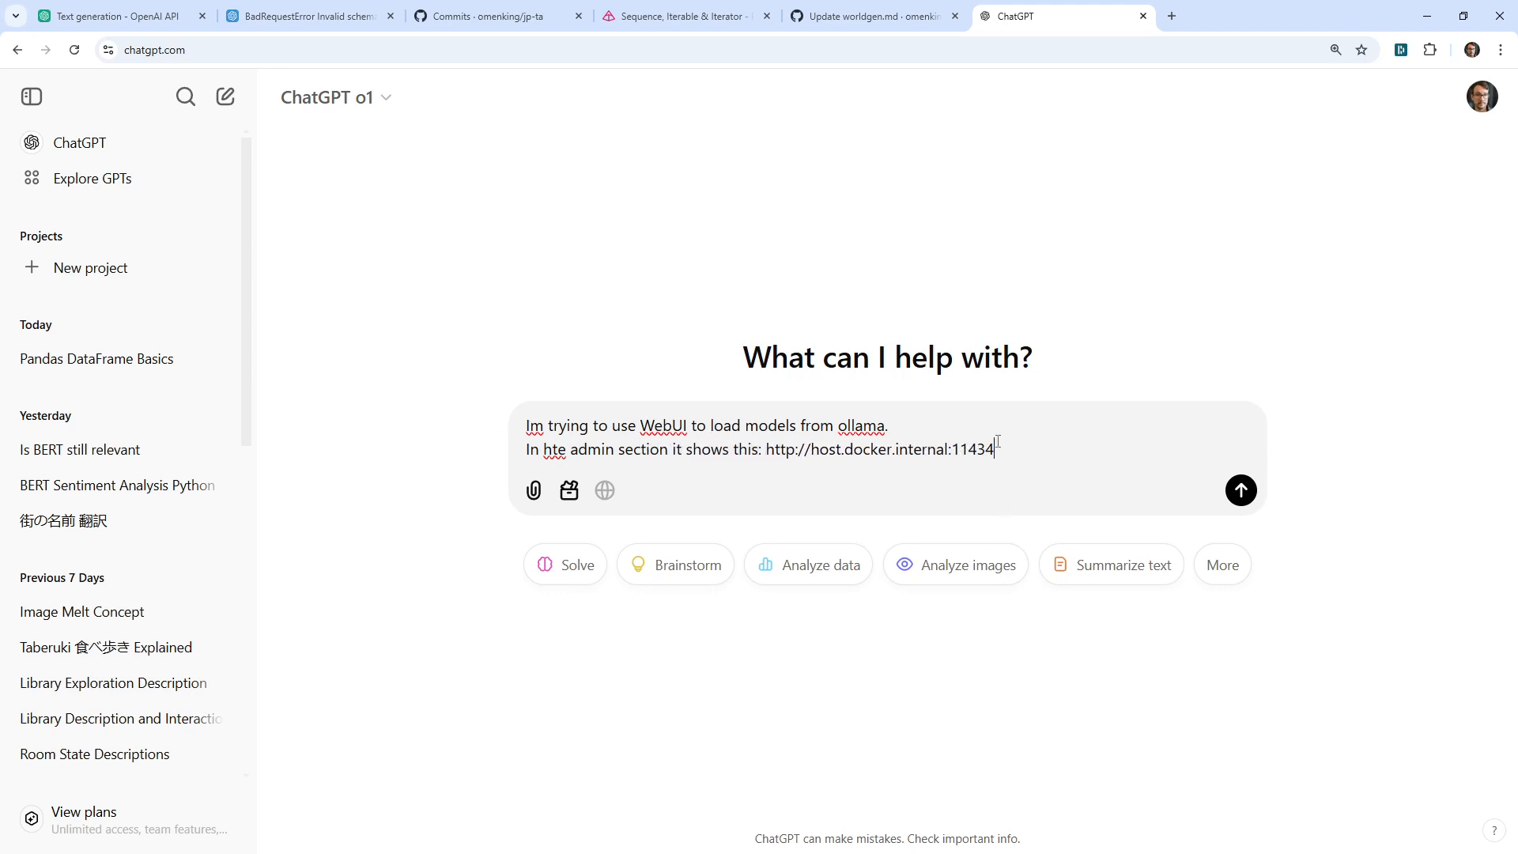
{"action": "key", "text": "shift+Return"}
{"action": "key", "text": "shift+Return"}
{"action": "type", "text": "Im "}
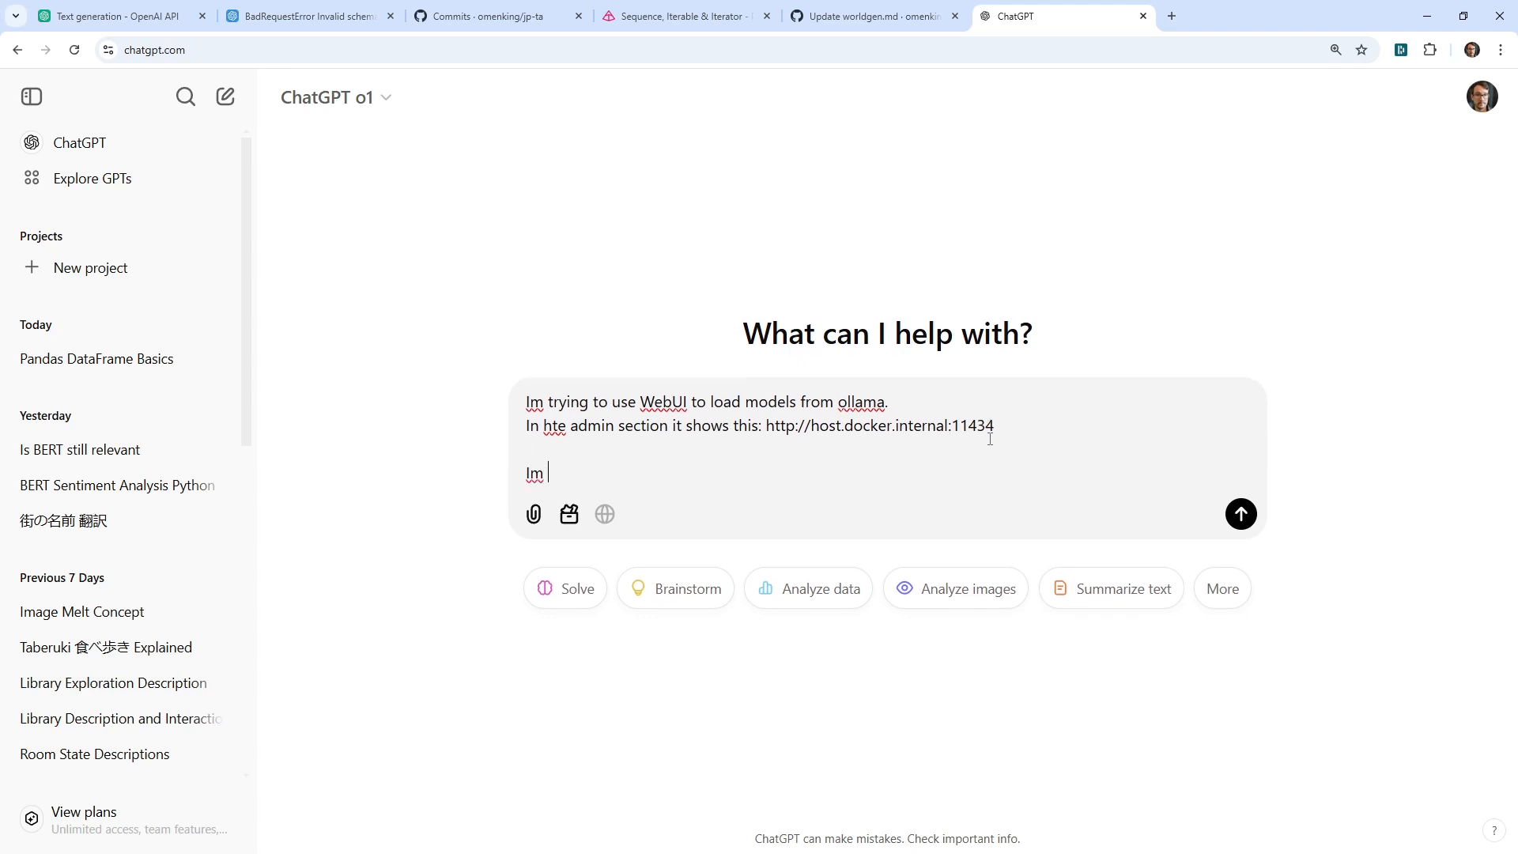
{"action": "type", "text": "ot sure how it wonuld know where I"}
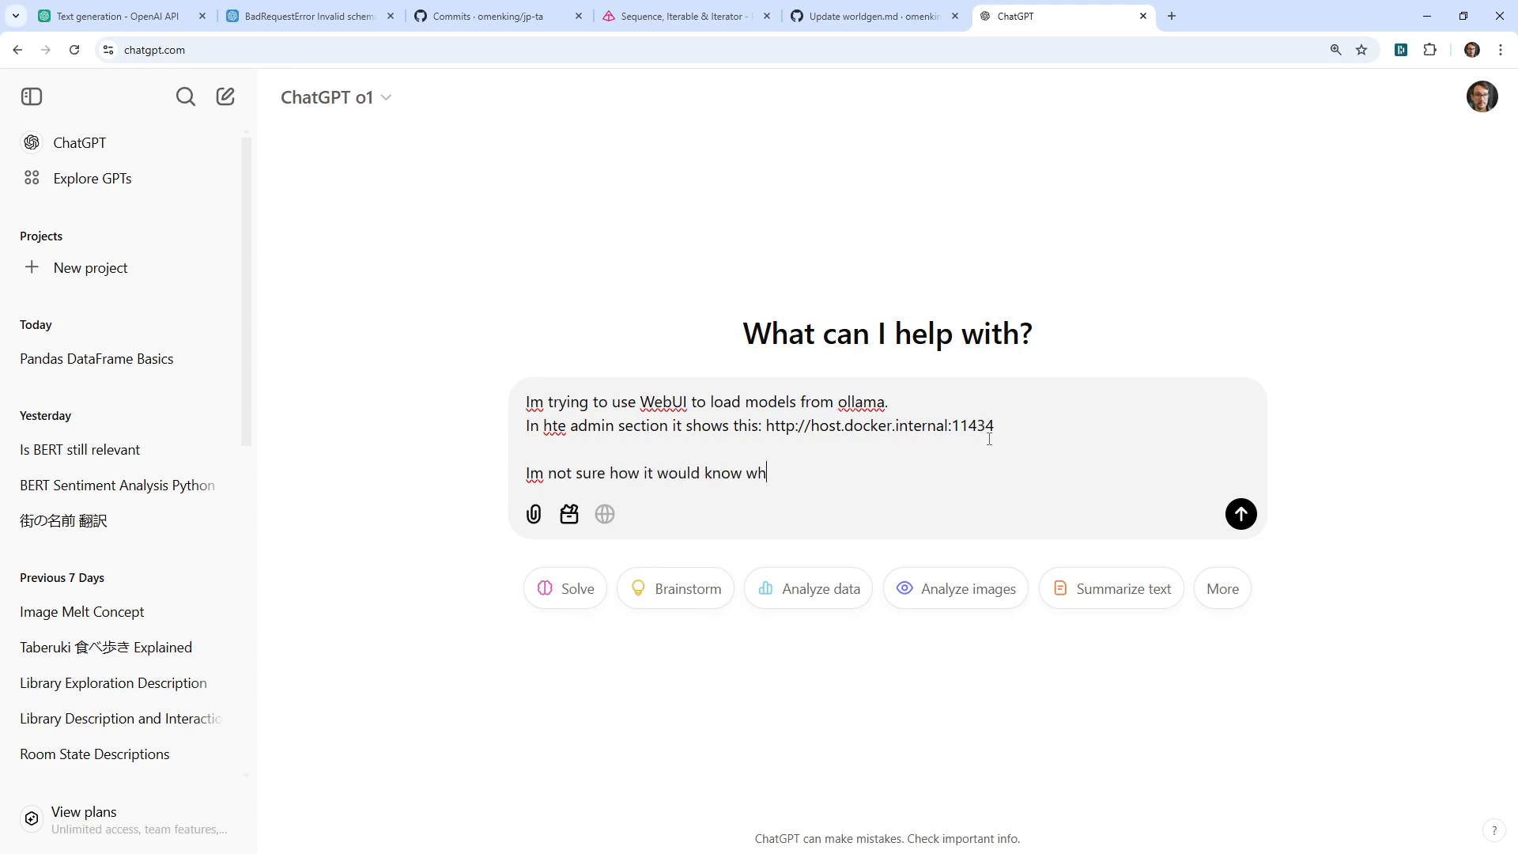
{"action": "key", "text": "BackSpace"}
{"action": "type", "text": "my existing ollama is?"}
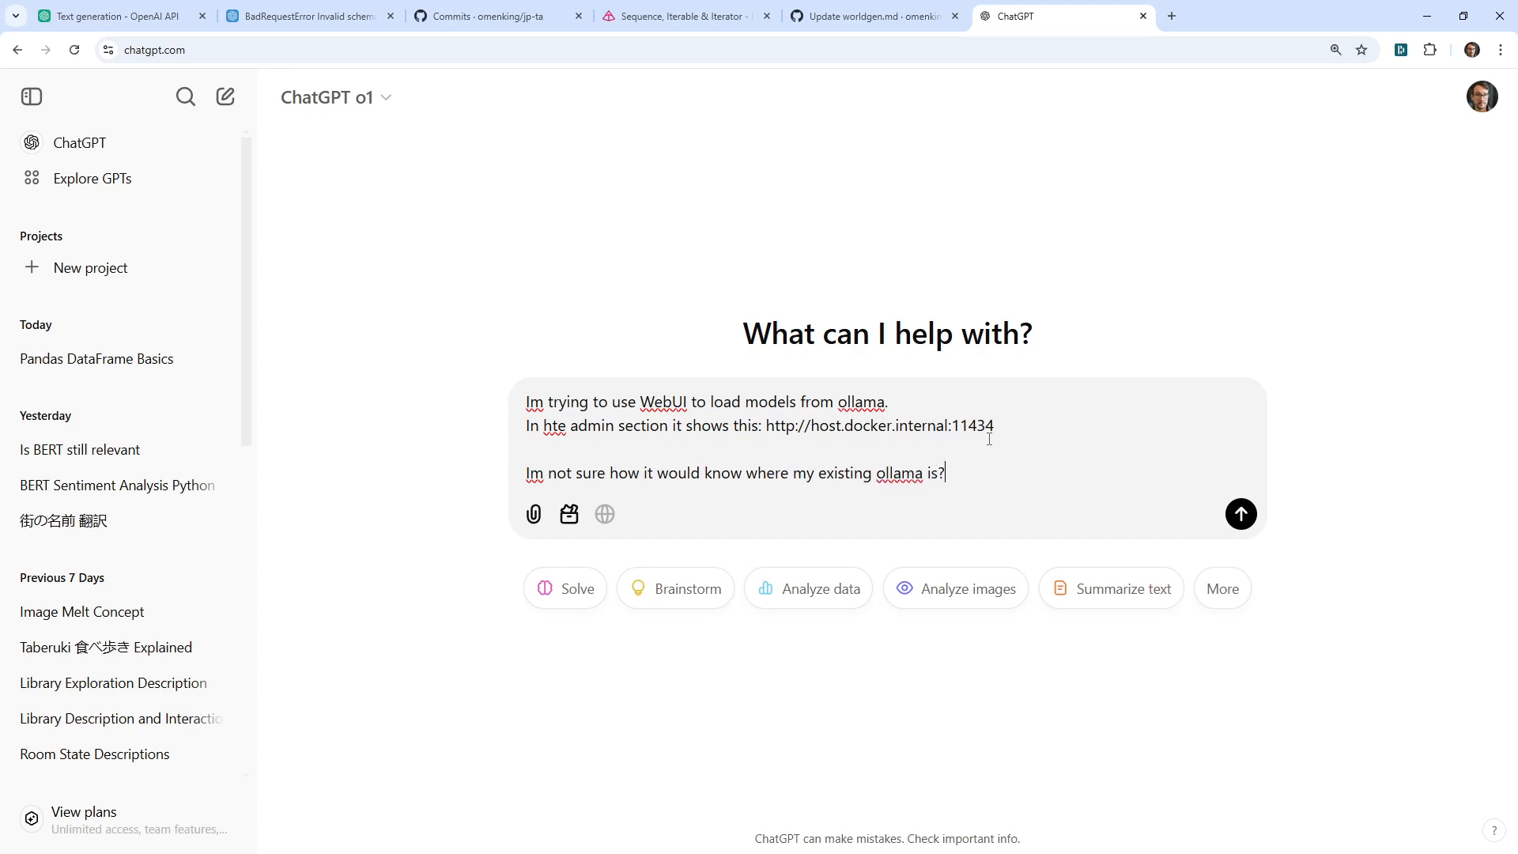
{"action": "key", "text": "Return"}
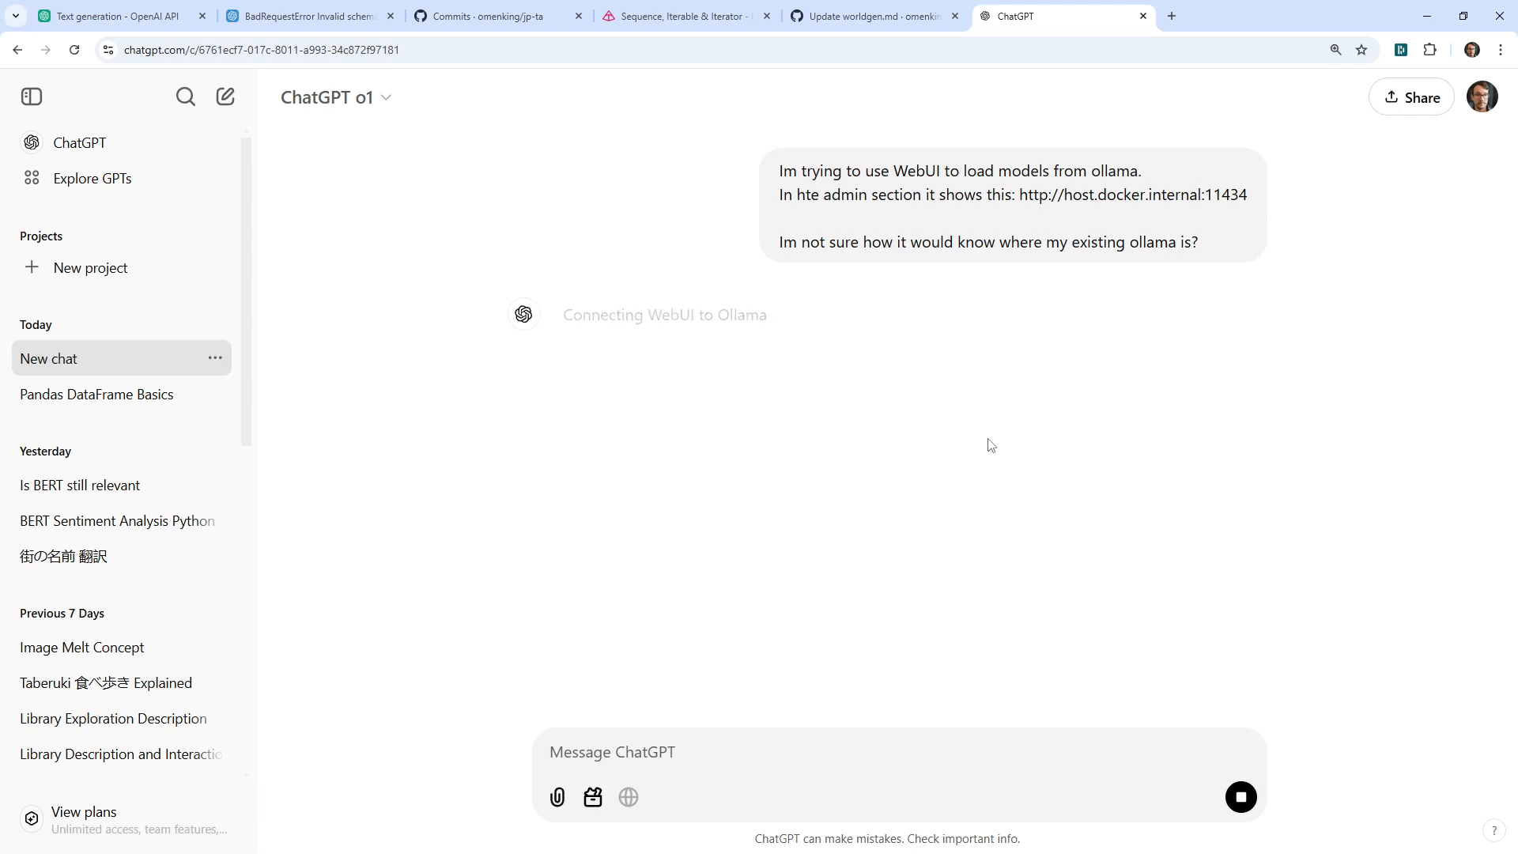
{"action": "left_click_drag", "start_coordinate": [1249, 196], "coordinate": [1204, 195]}
Google 'ollama default port' in a new tab, then return to the ChatGPT conversation
{"action": "left_click", "coordinate": [1169, 16]}
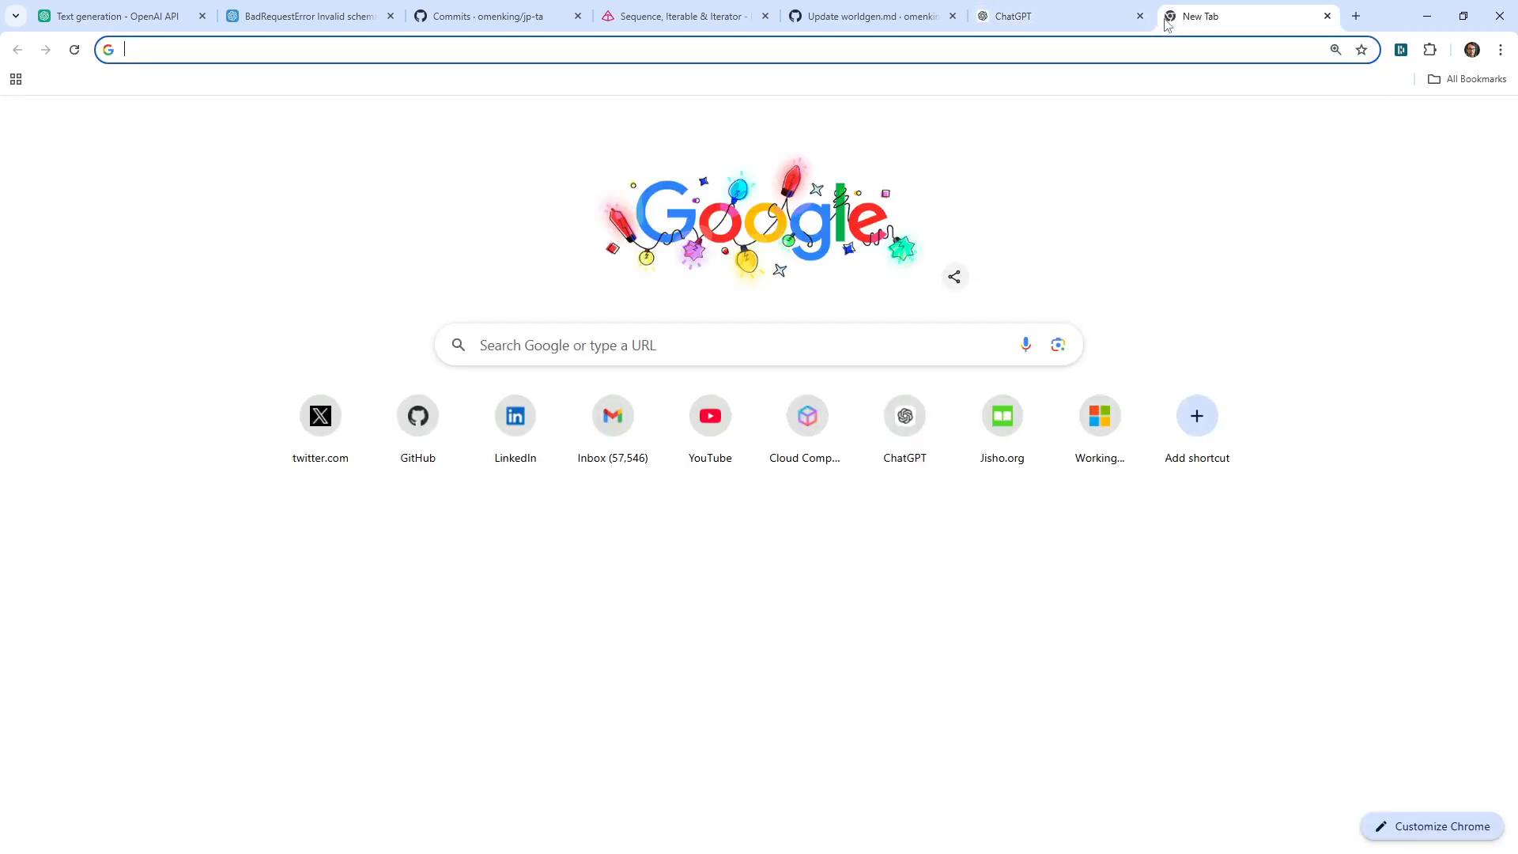
{"action": "type", "text": "ollama default port"}
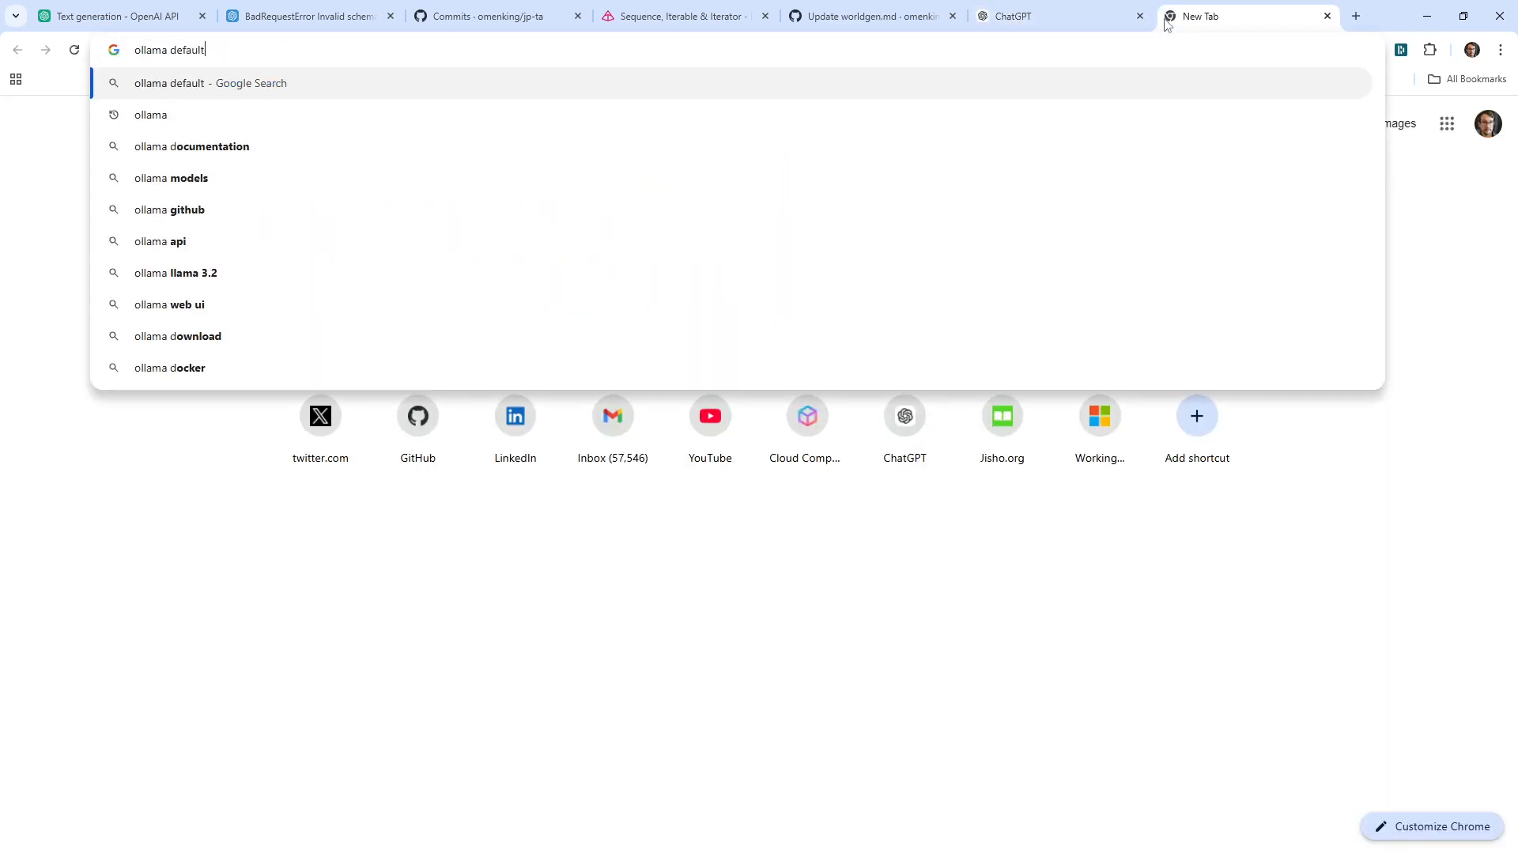
{"action": "key", "text": "Return"}
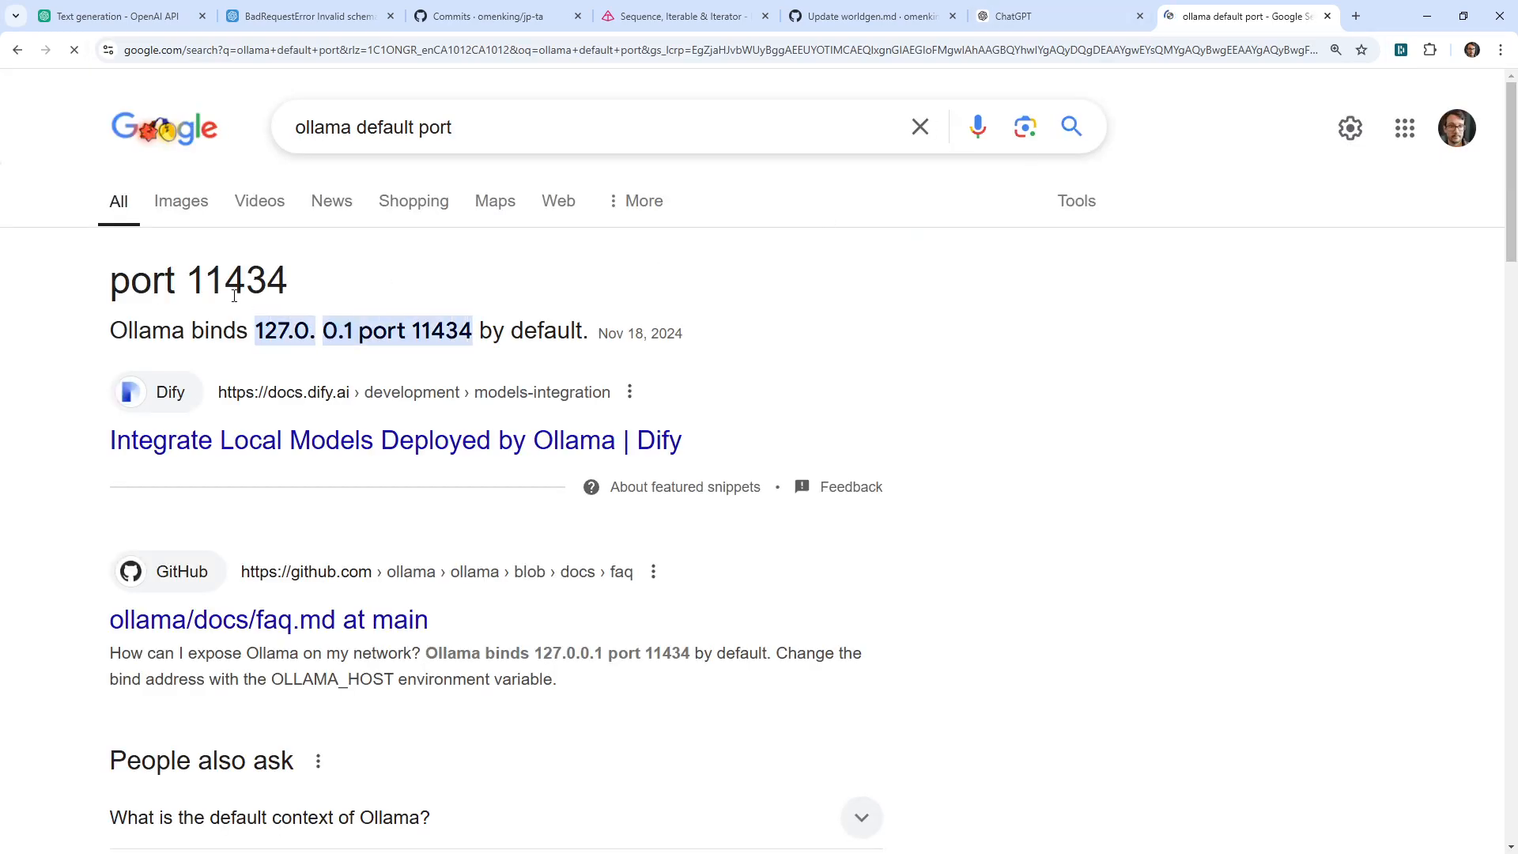
{"action": "left_click", "coordinate": [1051, 16]}
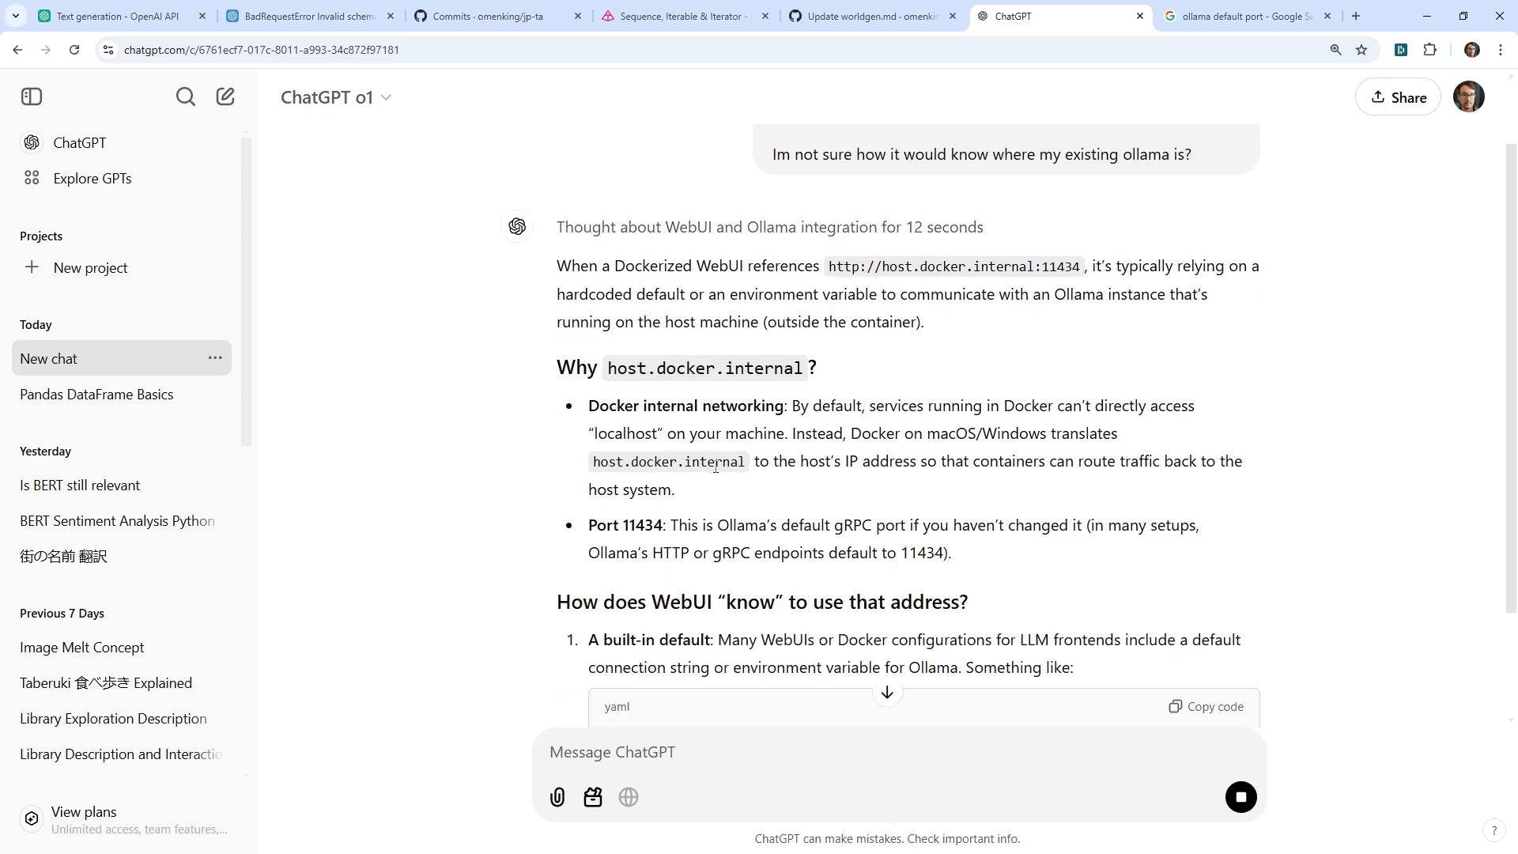
Scroll ChatGPT's reply to the port 11434 verification advice and select 'ollama serve --port 11434'
{"action": "left_click_drag", "start_coordinate": [788, 463], "coordinate": [727, 526]}
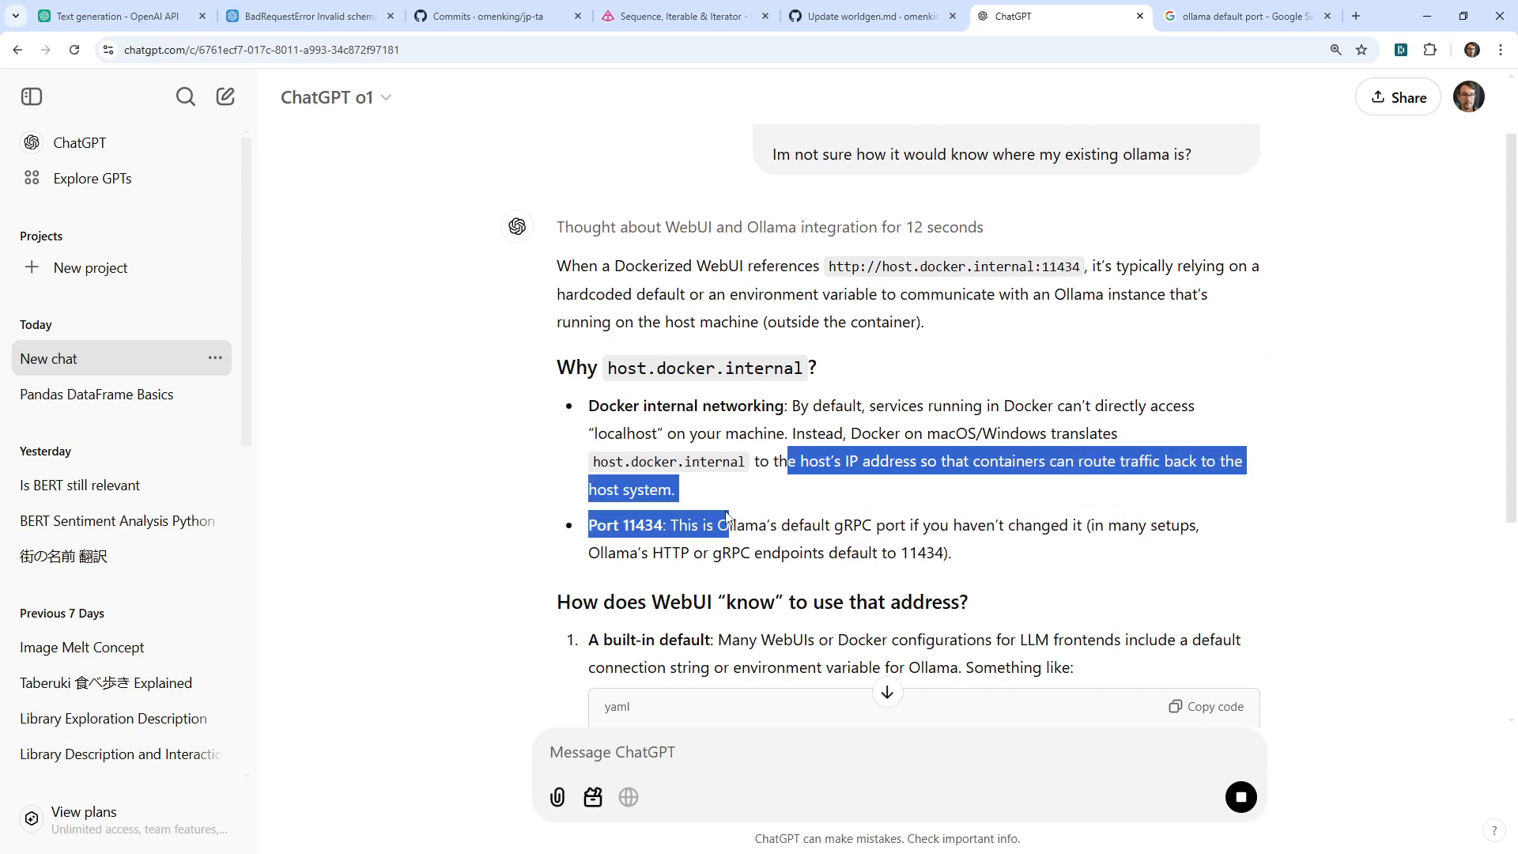
{"action": "scroll", "coordinate": [812, 575], "scroll_direction": "up", "scroll_amount": 1}
{"action": "scroll", "coordinate": [759, 537], "scroll_direction": "down", "scroll_amount": 2}
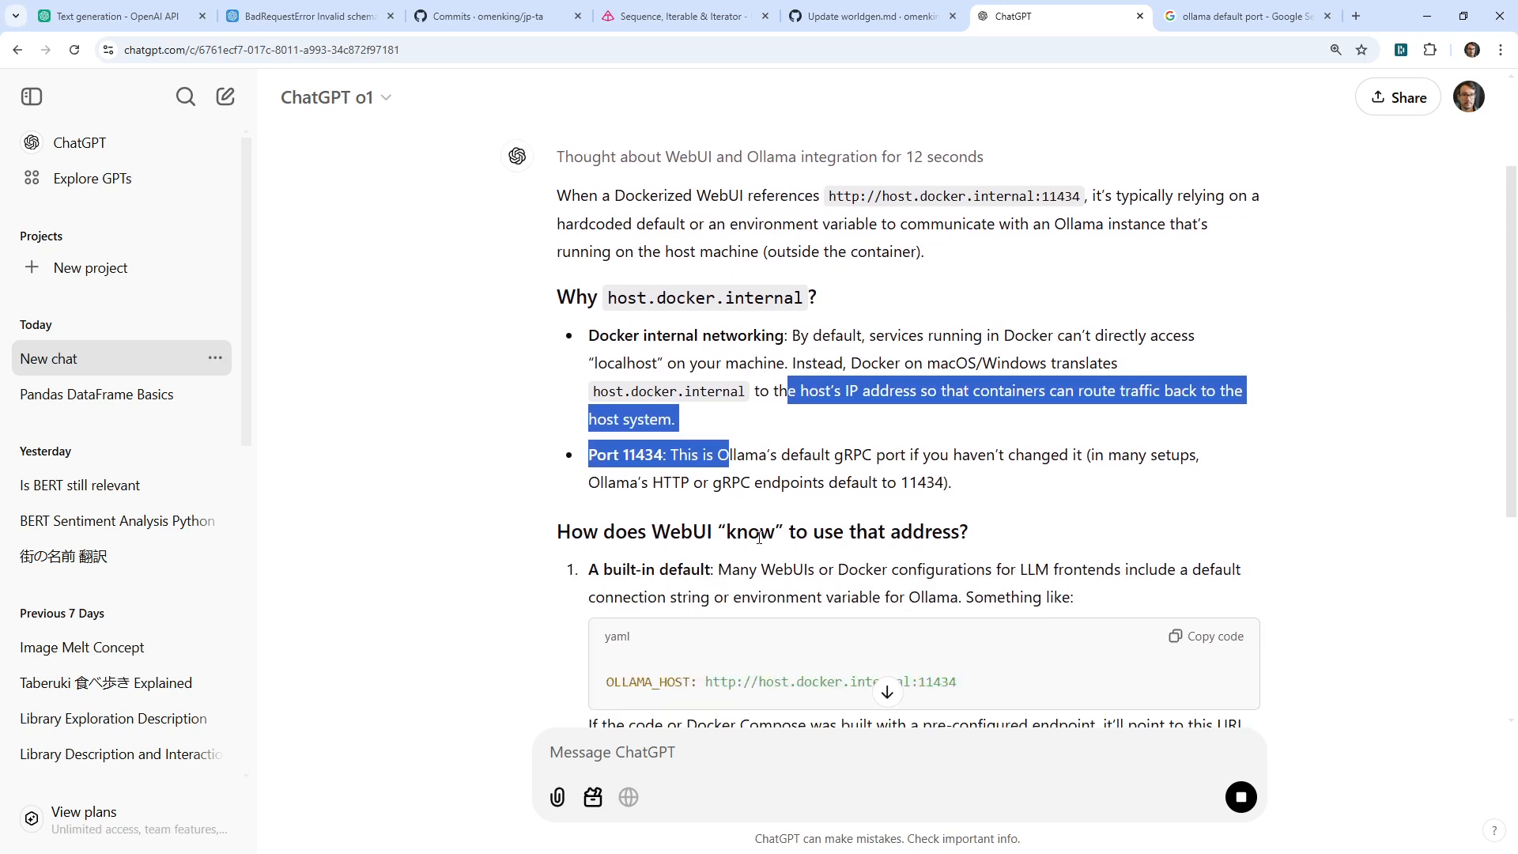
{"action": "left_click", "coordinate": [668, 472]}
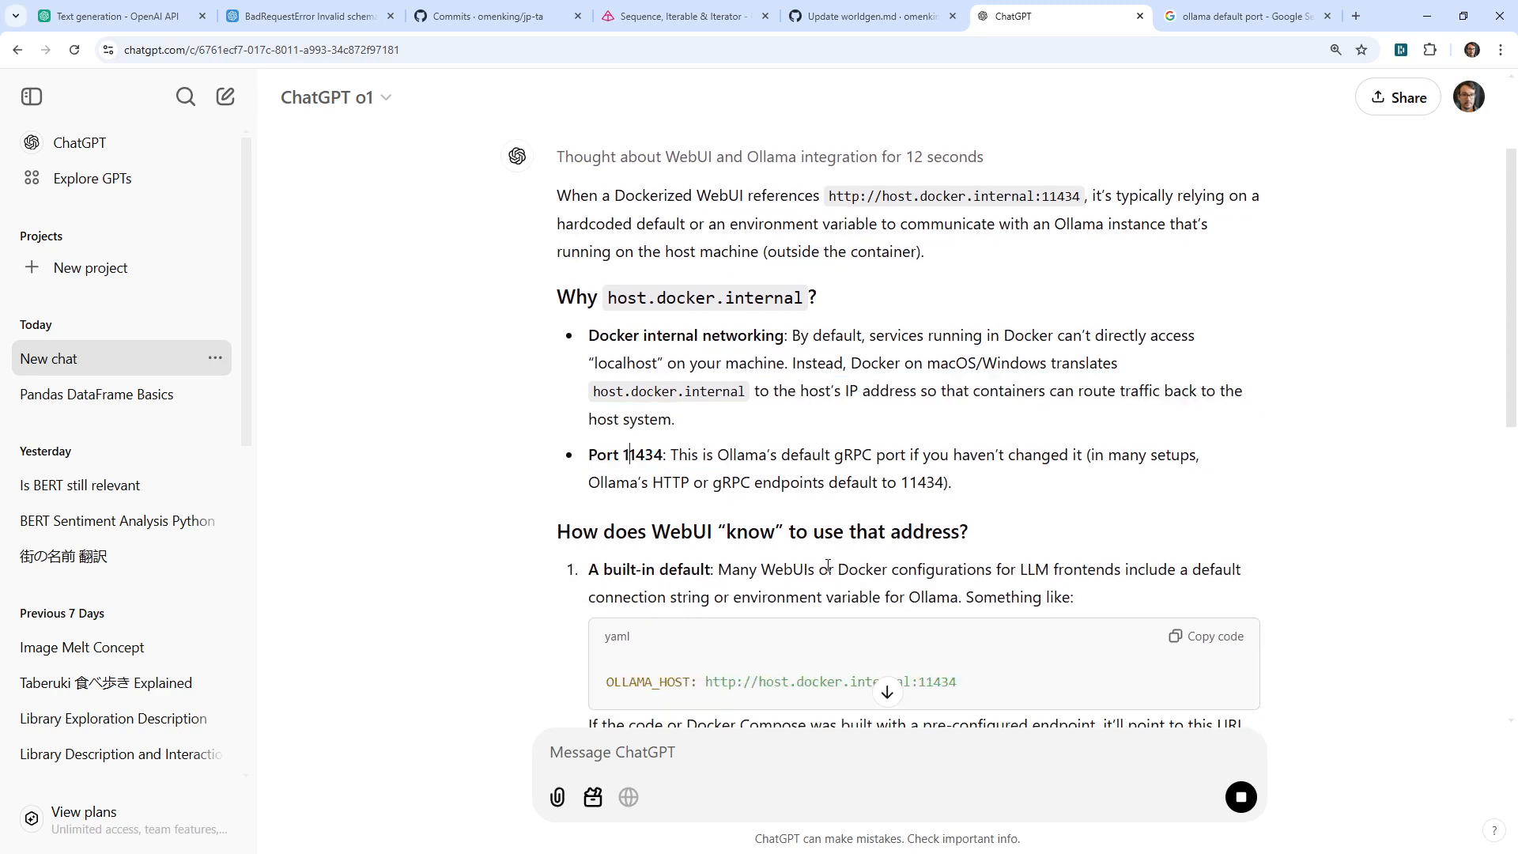
{"action": "scroll", "coordinate": [741, 516], "scroll_direction": "down", "scroll_amount": 3}
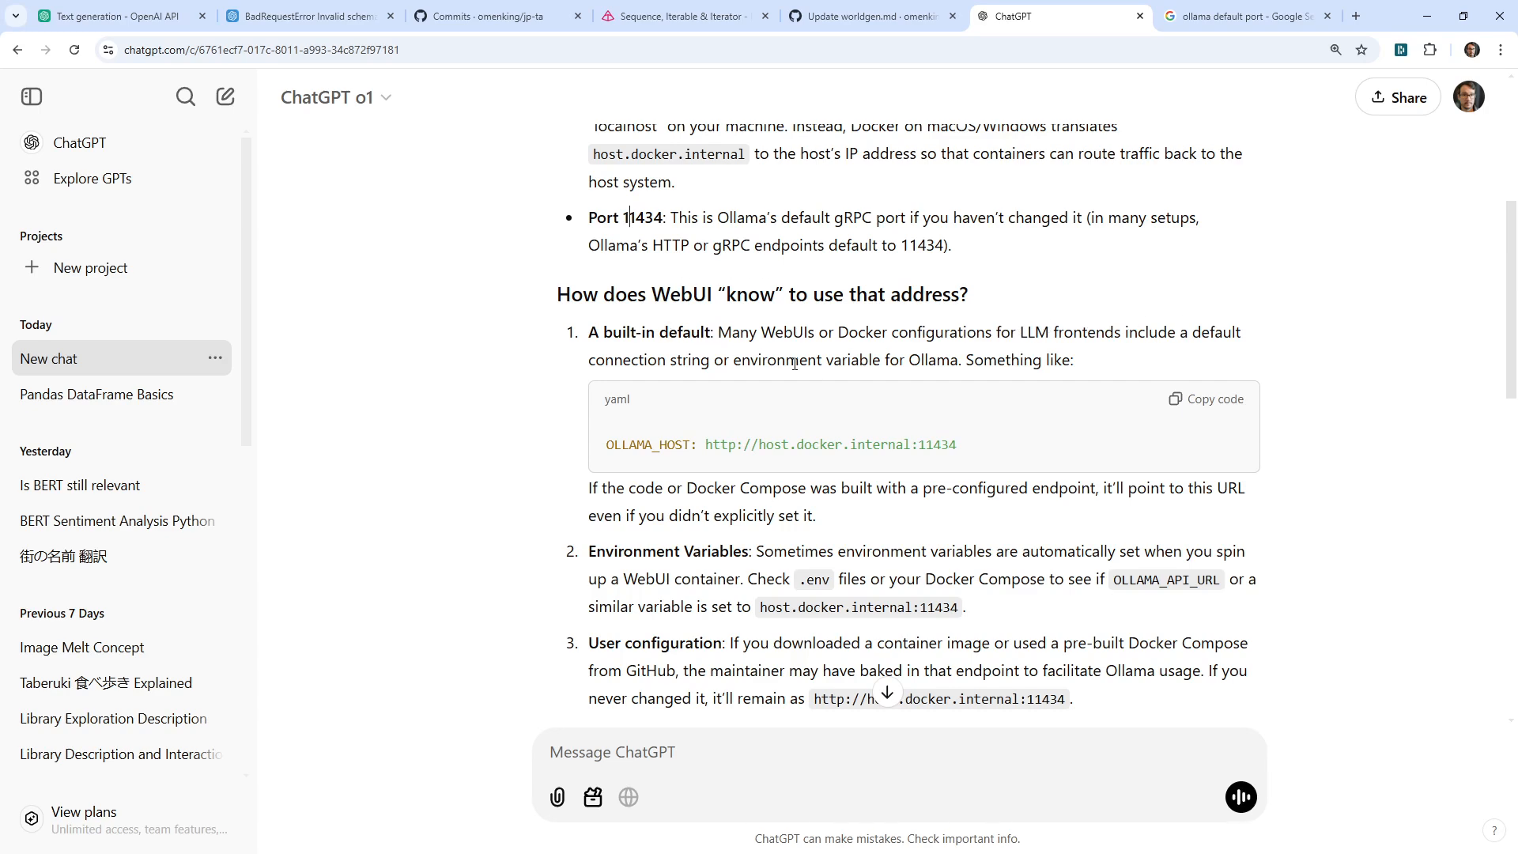
{"action": "scroll", "coordinate": [462, 494], "scroll_direction": "down", "scroll_amount": 2}
{"action": "scroll", "coordinate": [462, 494], "scroll_direction": "down", "scroll_amount": 4}
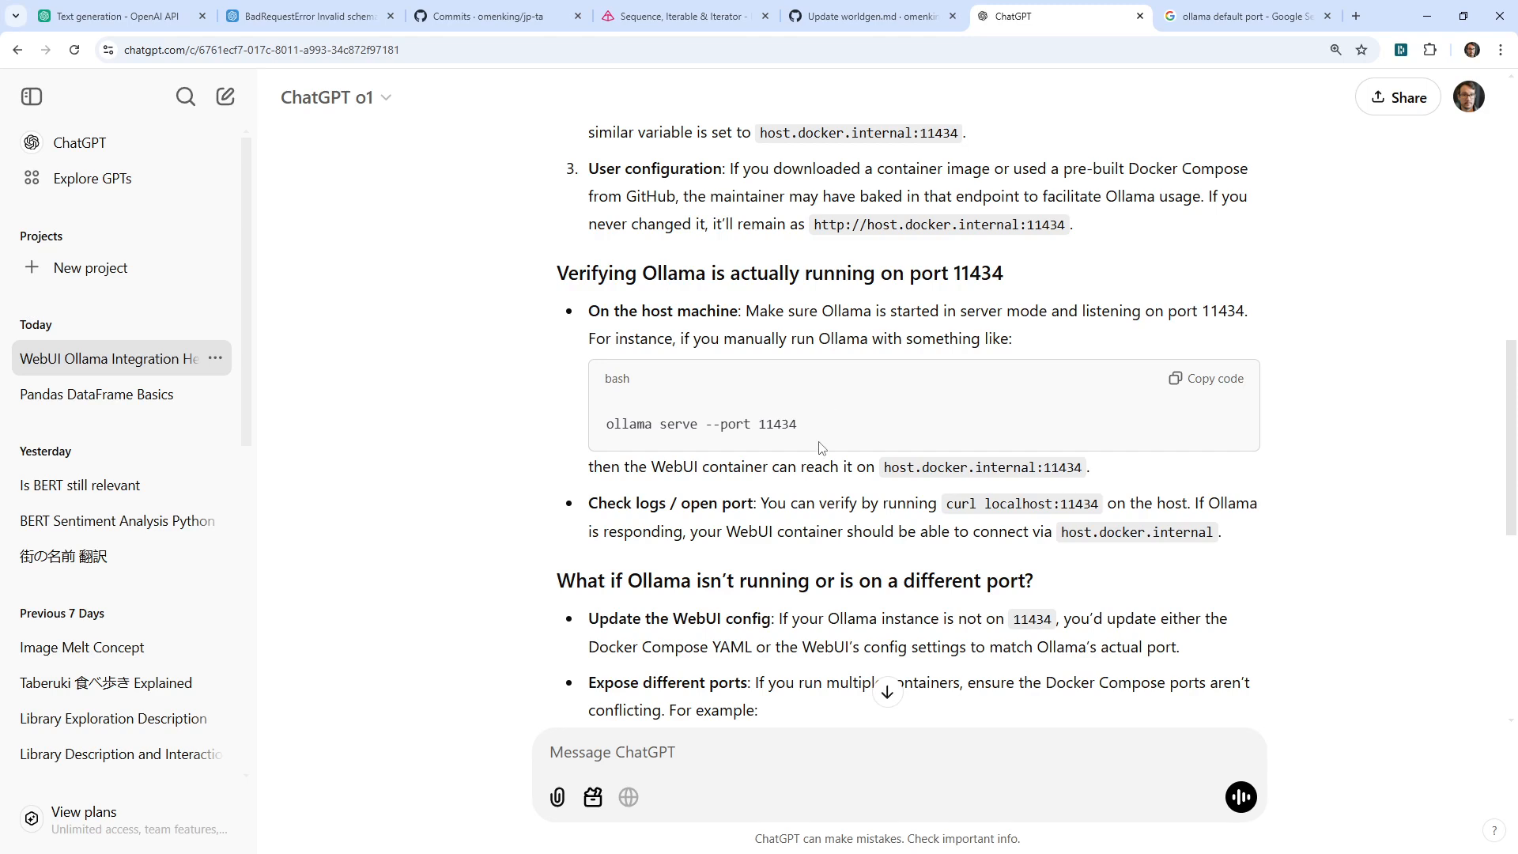
{"action": "left_click_drag", "start_coordinate": [799, 425], "coordinate": [604, 429]}
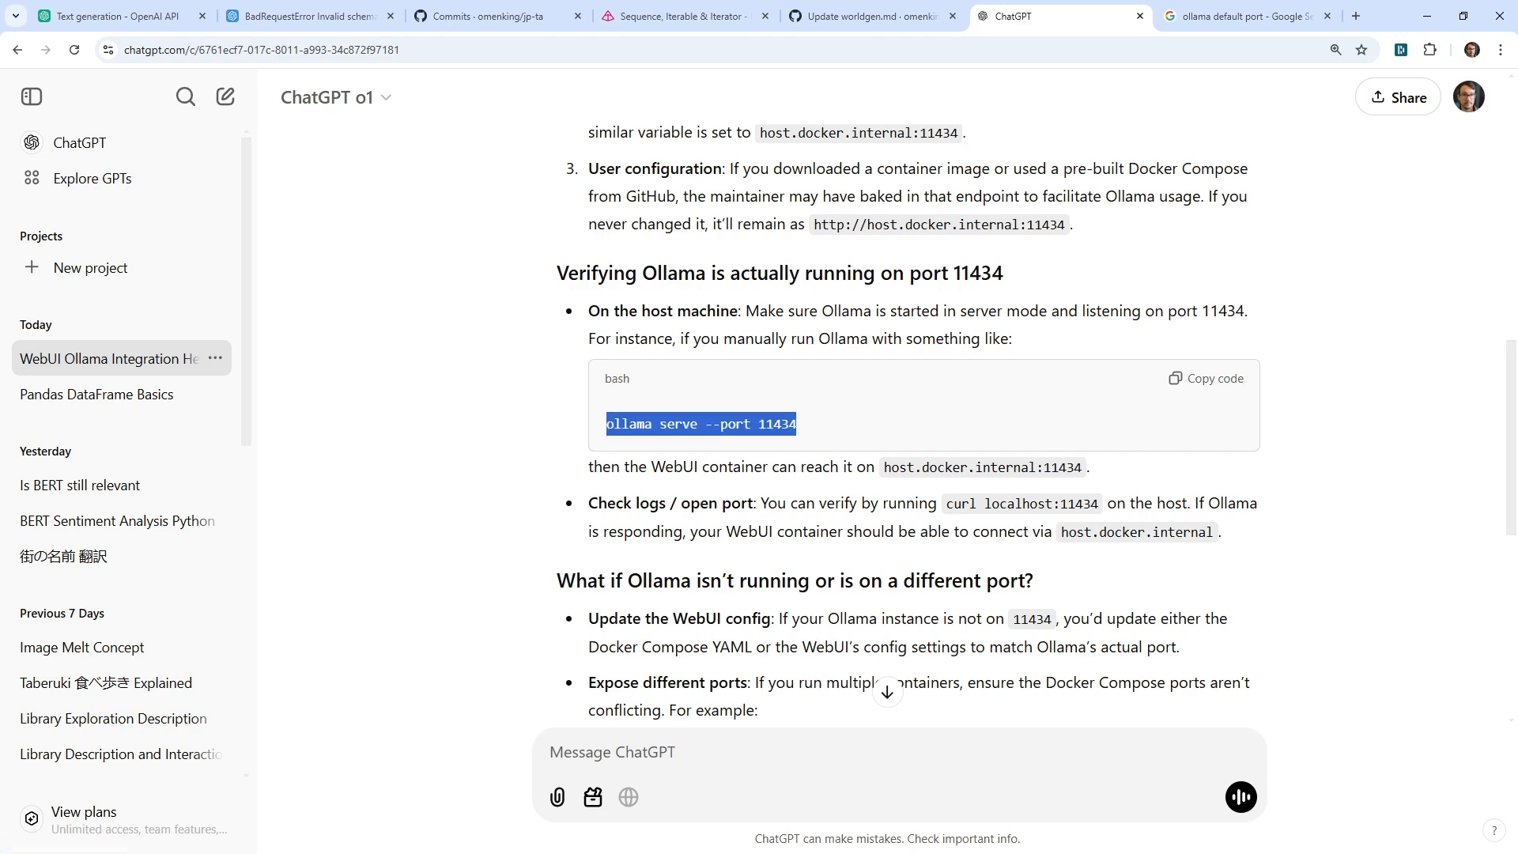
{"action": "key", "text": "alt+Tab"}
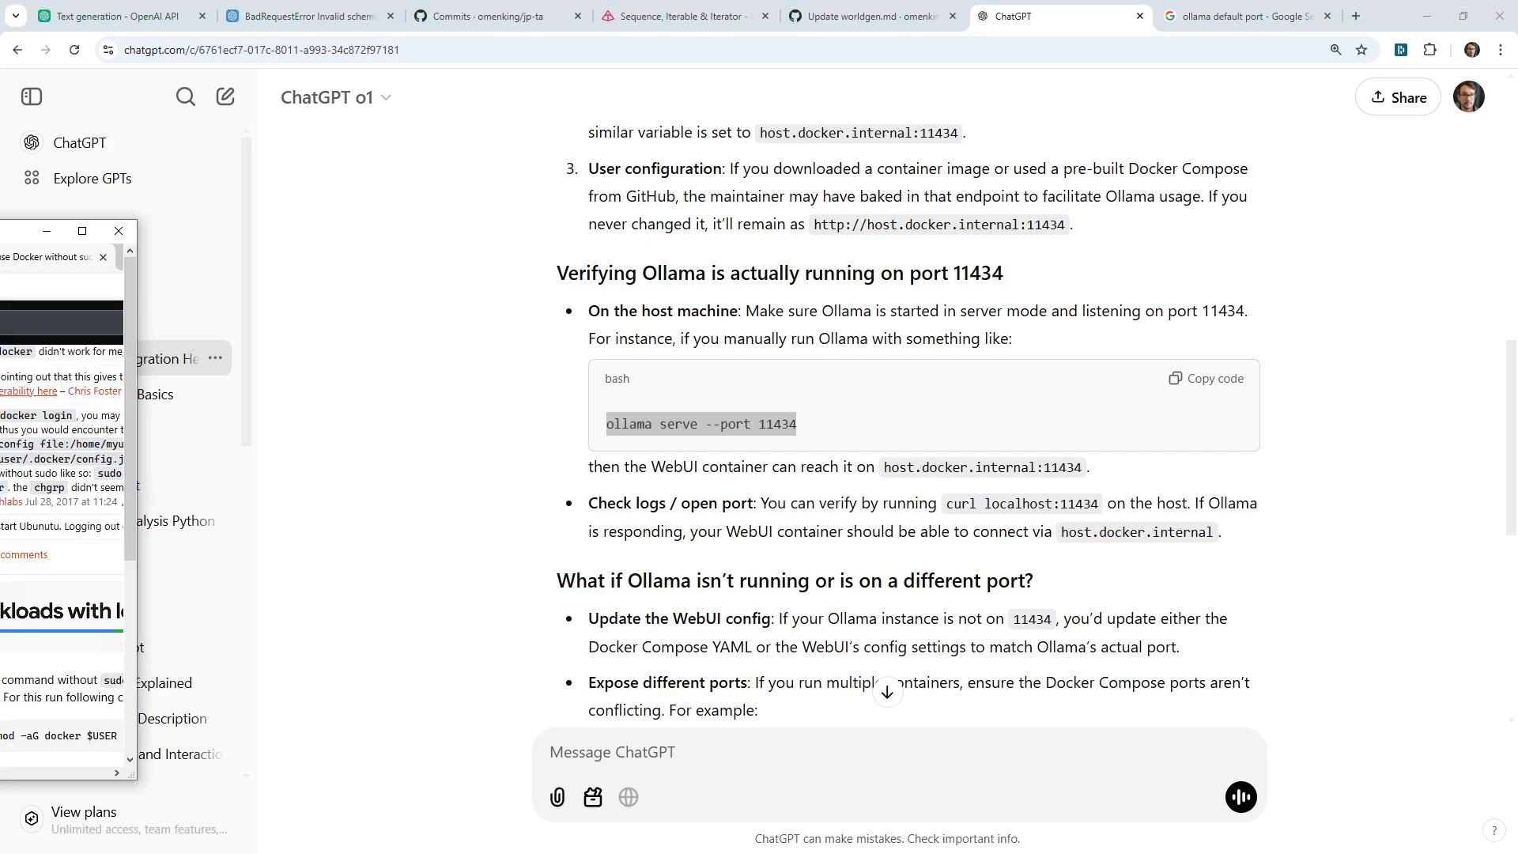
Maximize the remote desktop and run ollama serve --port 11434 in the VS Code terminal
{"action": "left_click_drag", "start_coordinate": [1, 237], "coordinate": [682, 180]}
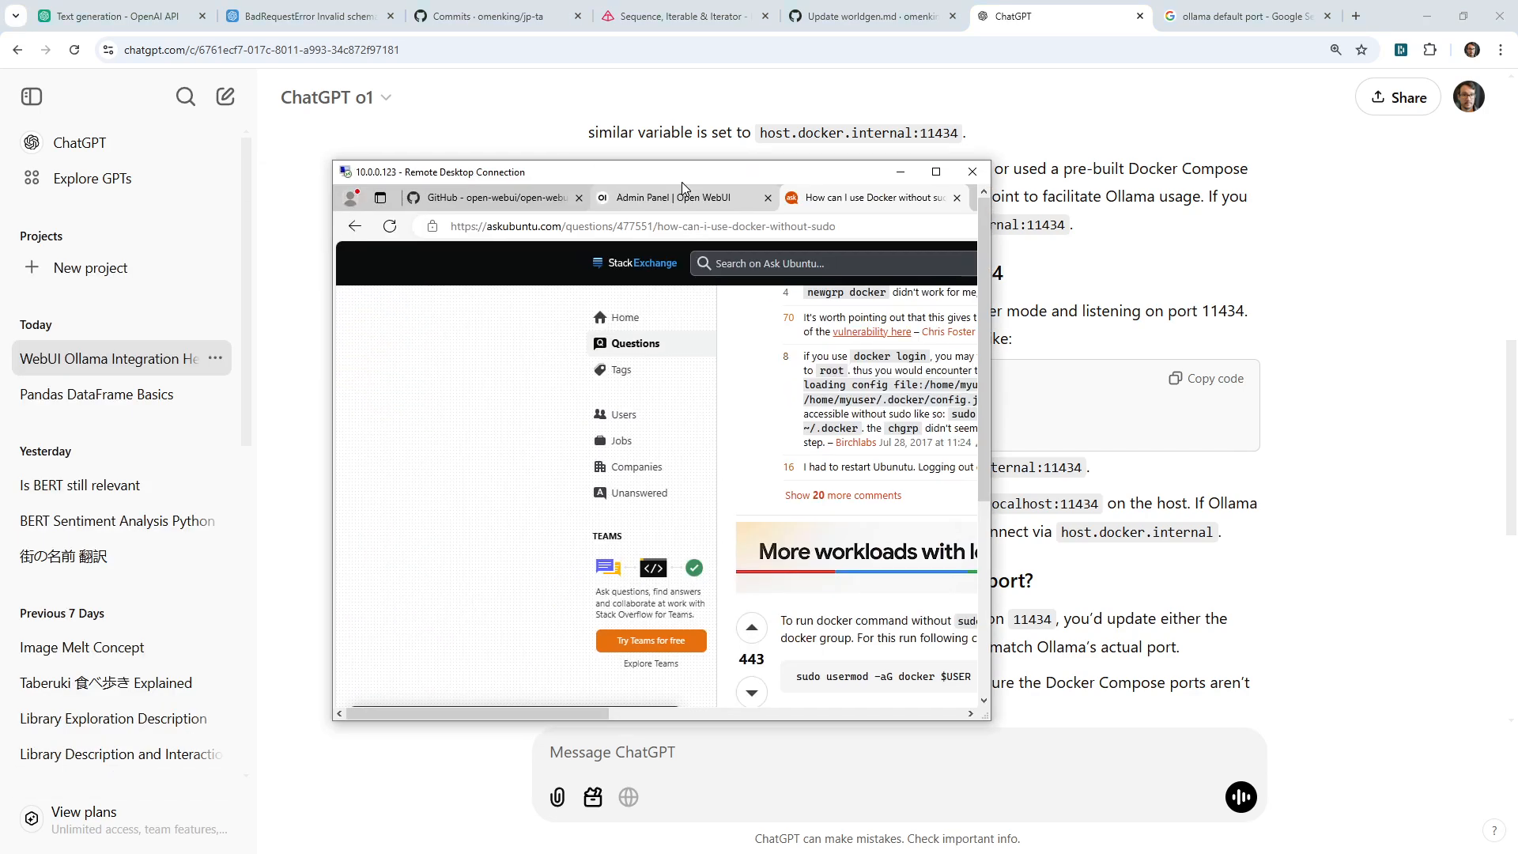
{"action": "left_click", "coordinate": [938, 172]}
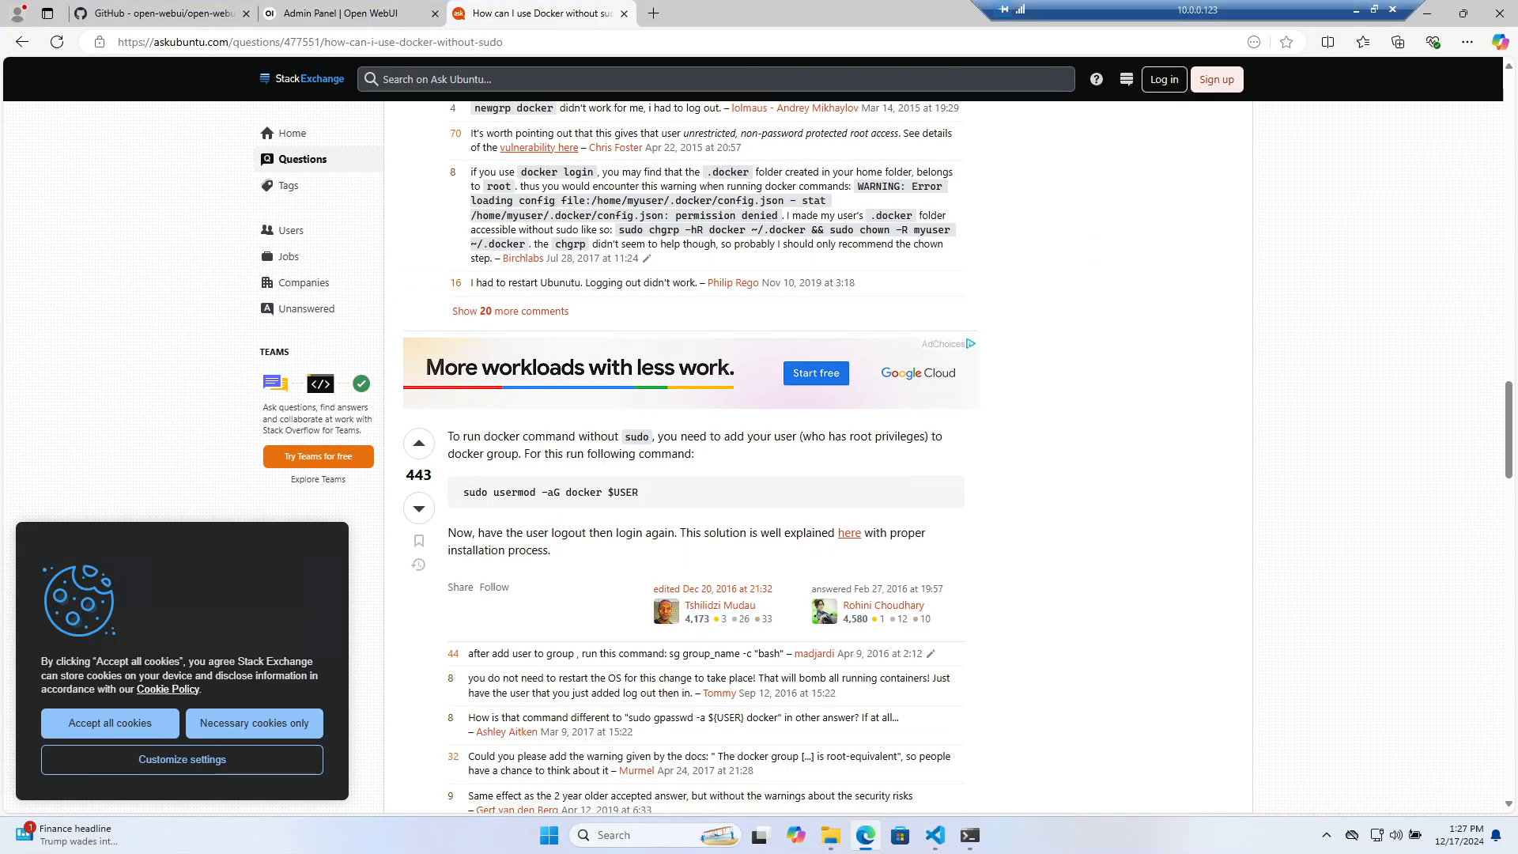
{"action": "left_click", "coordinate": [934, 834]}
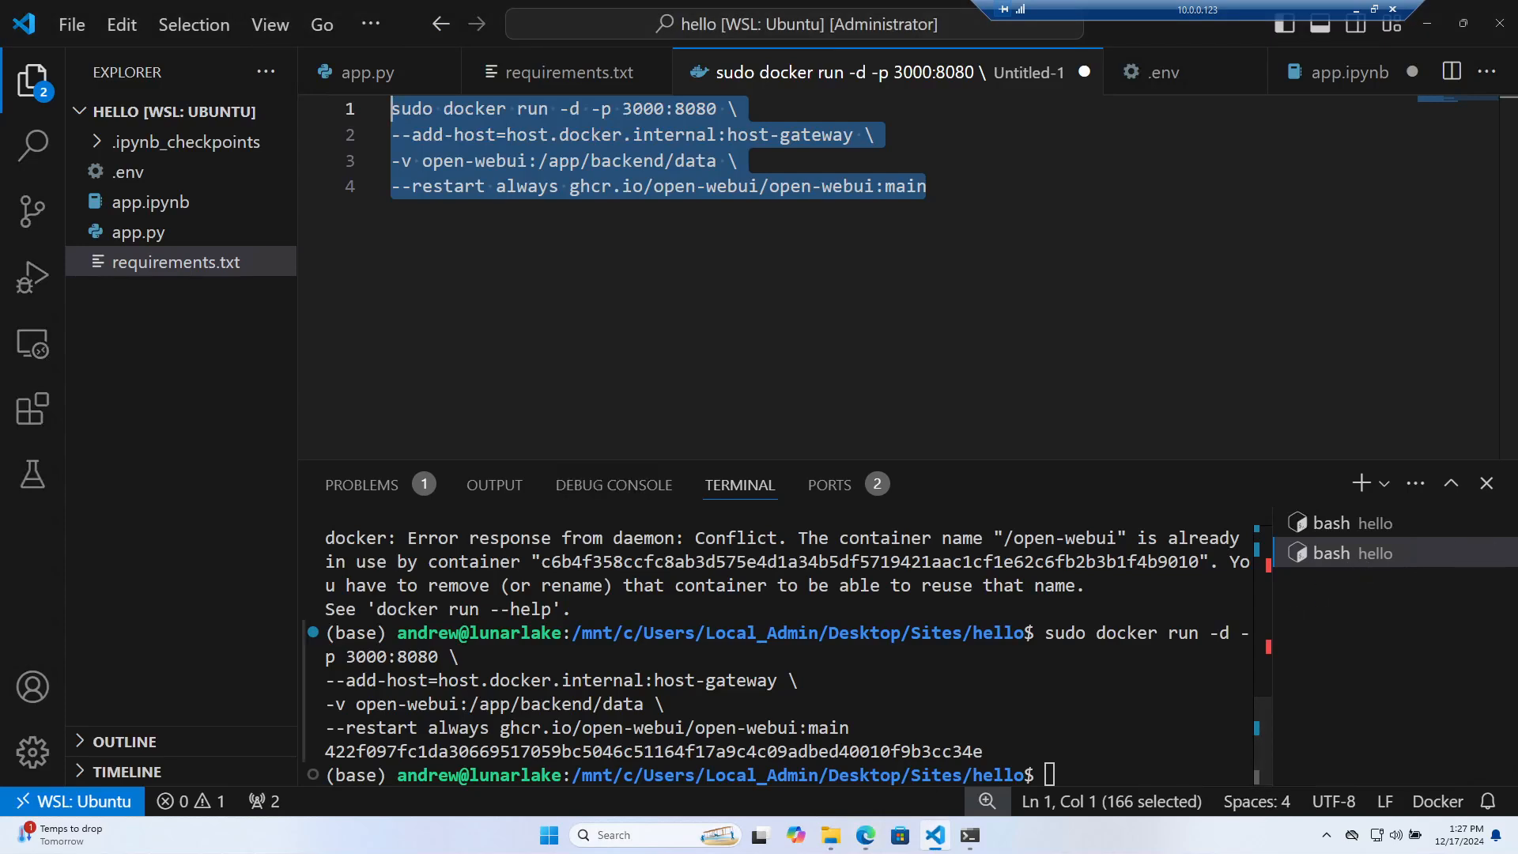
{"action": "type", "text": "ollama serve --port 11434"}
{"action": "key", "text": "Return"}
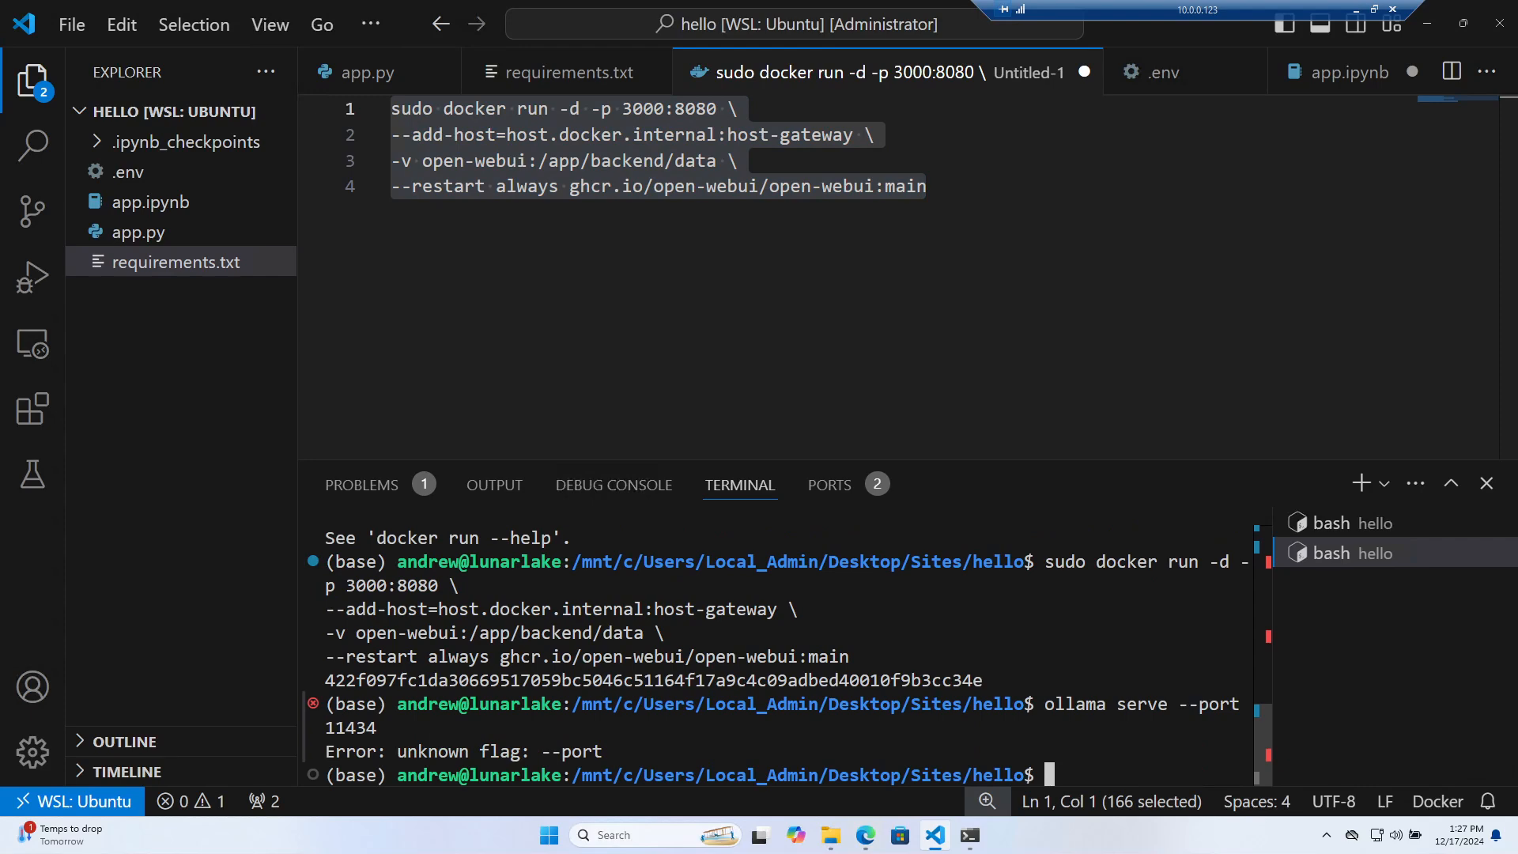
Run ollama to list its commands and enlarge the terminal panel to read the output
{"action": "type", "text": "ollama"}
{"action": "key", "text": "Return"}
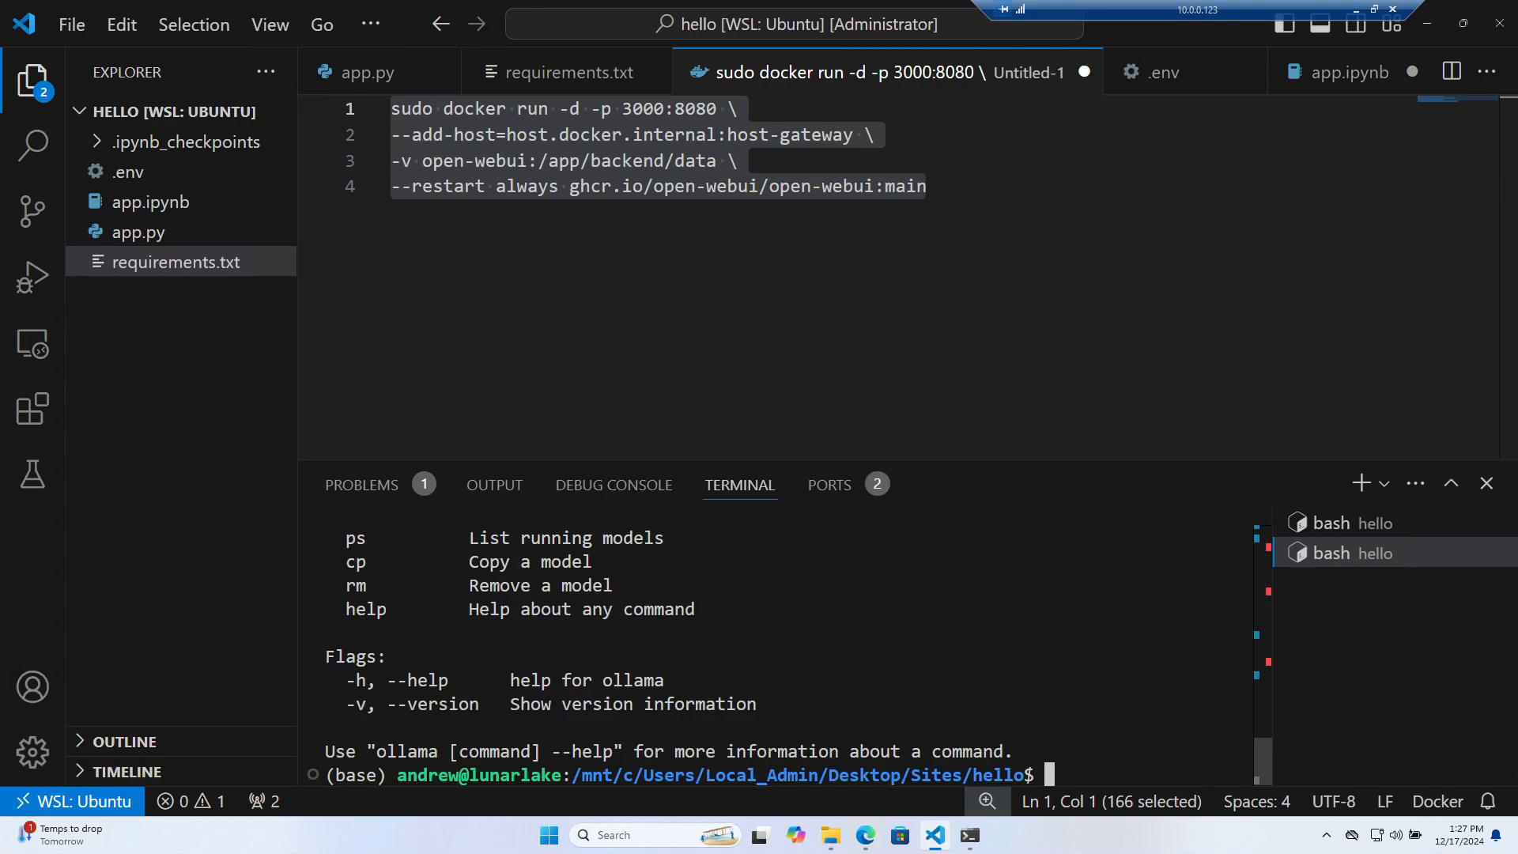
{"action": "left_click_drag", "start_coordinate": [1068, 460], "coordinate": [1067, 242]}
{"action": "scroll", "coordinate": [787, 546], "scroll_direction": "up", "scroll_amount": 1}
{"action": "scroll", "coordinate": [788, 545], "scroll_direction": "up", "scroll_amount": 2}
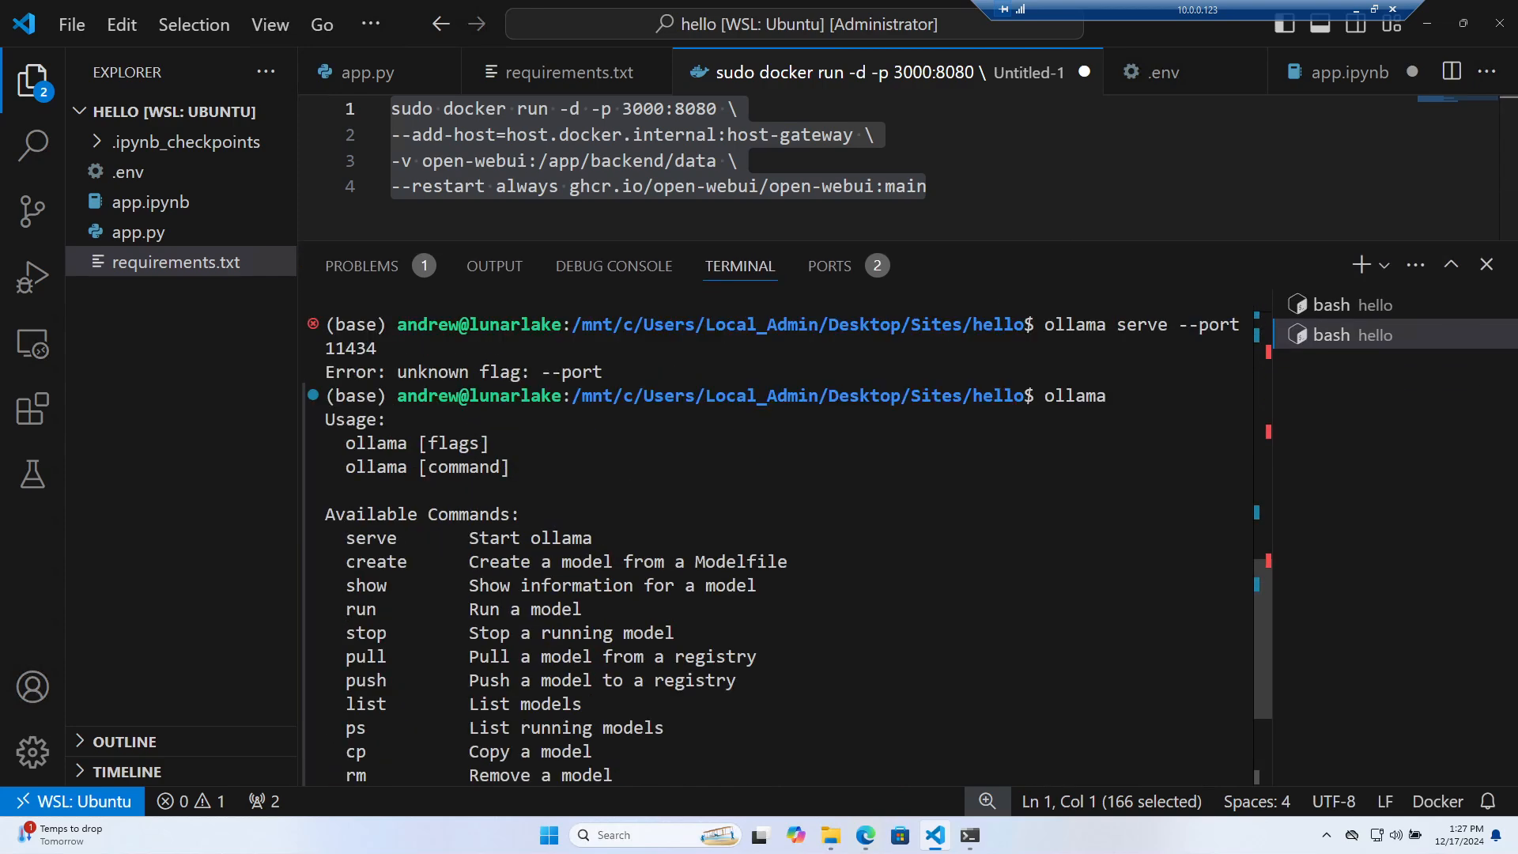
{"action": "scroll", "coordinate": [787, 545], "scroll_direction": "down", "scroll_amount": 3}
Exit the gemma2:2b chat session with Ctrl+C and /bye, then clear the terminal
{"action": "left_click", "coordinate": [1352, 304]}
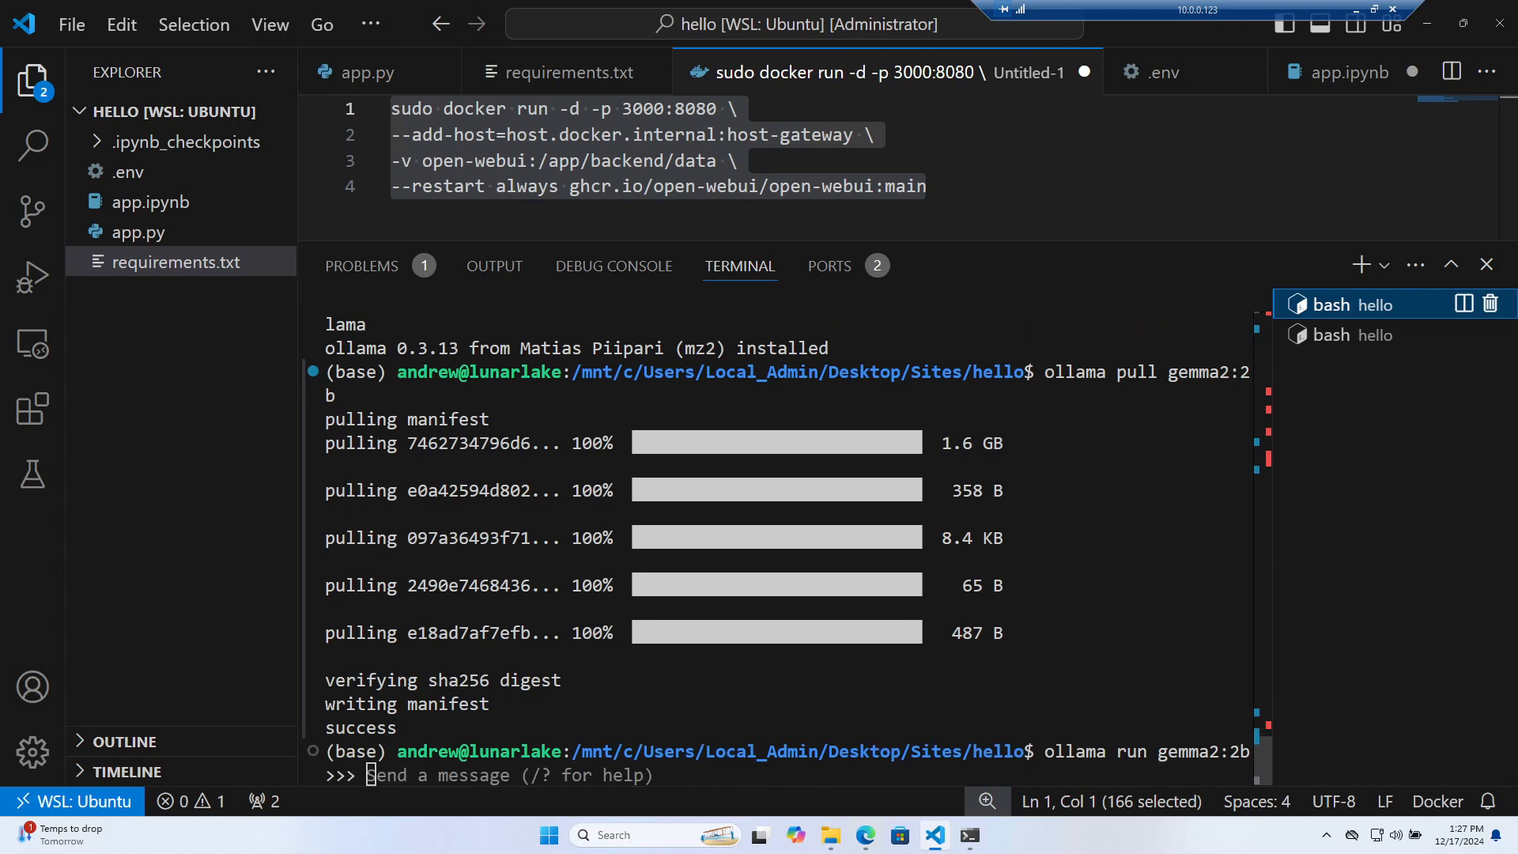
{"action": "key", "text": "ctrl+c"}
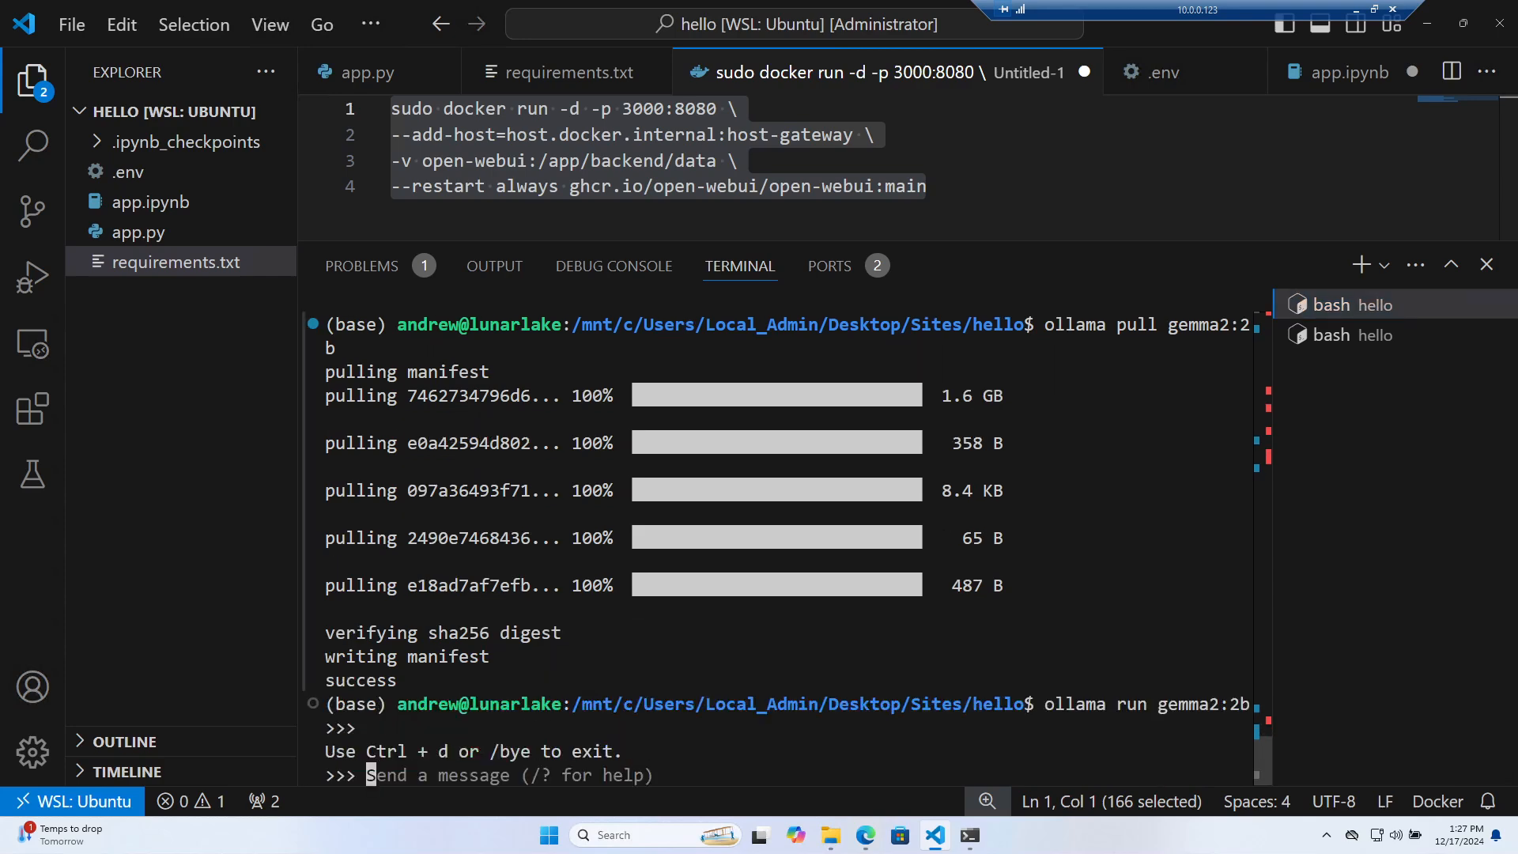
{"action": "left_click", "coordinate": [968, 835]}
{"action": "left_click", "coordinate": [969, 834]}
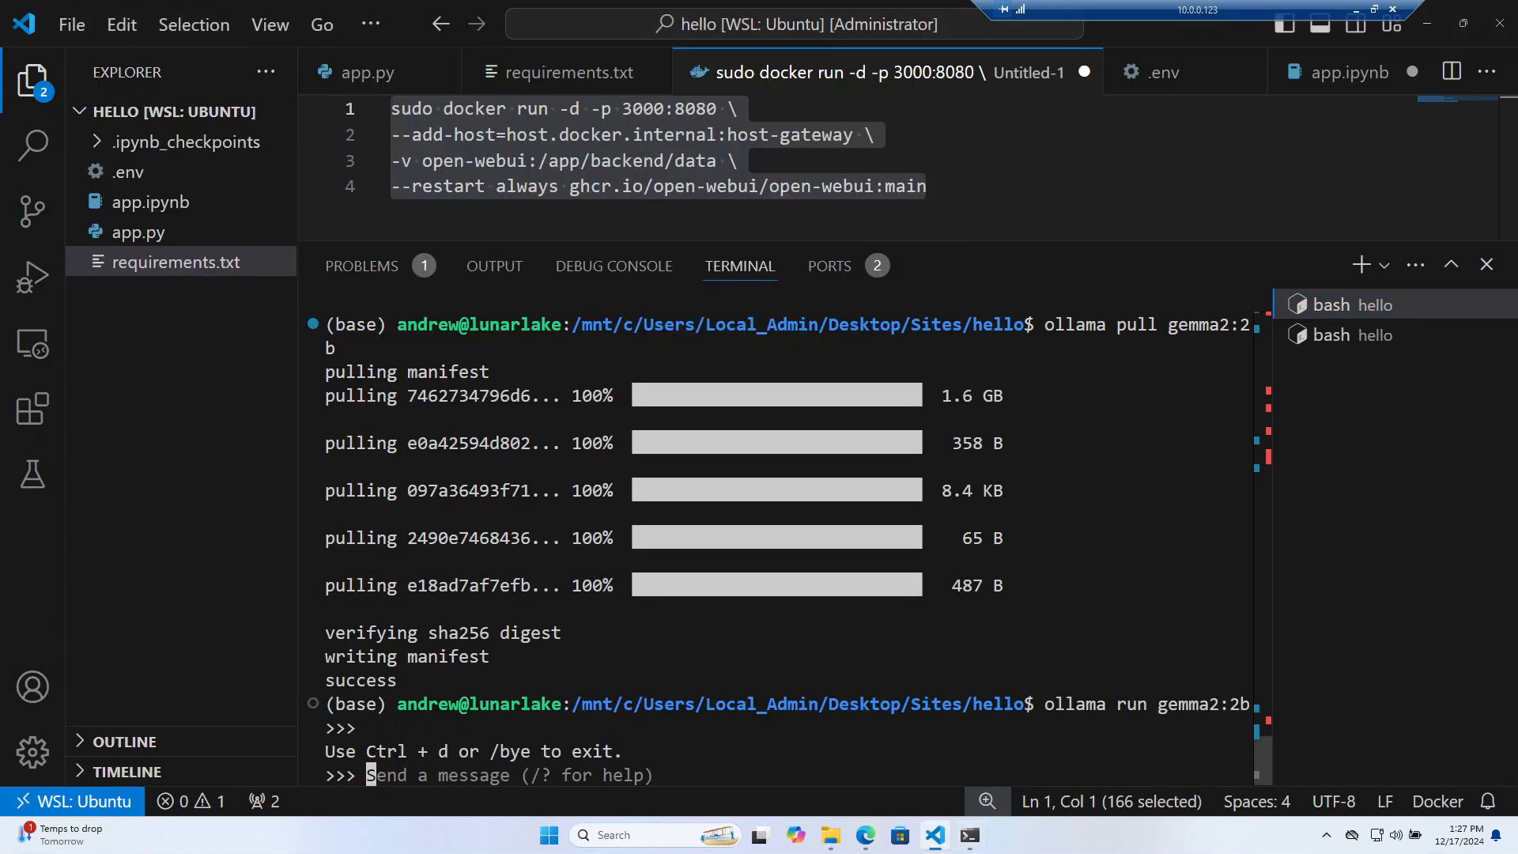
{"action": "key", "text": "ctrl+c"}
{"action": "key", "text": "ctrl+c"}
{"action": "key", "text": "ctrl+c"}
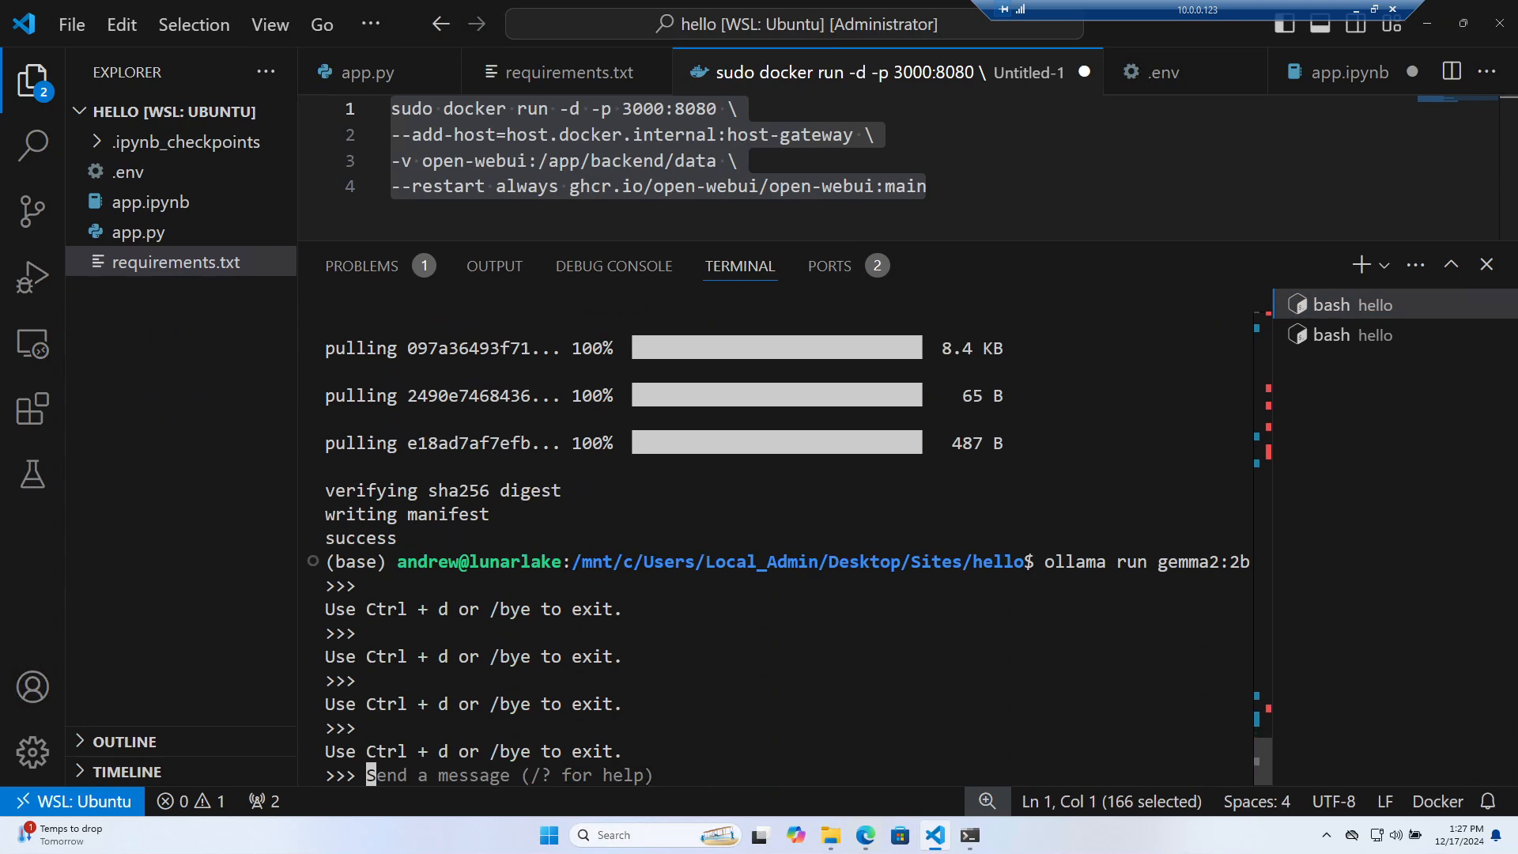
{"action": "type", "text": "/bye"}
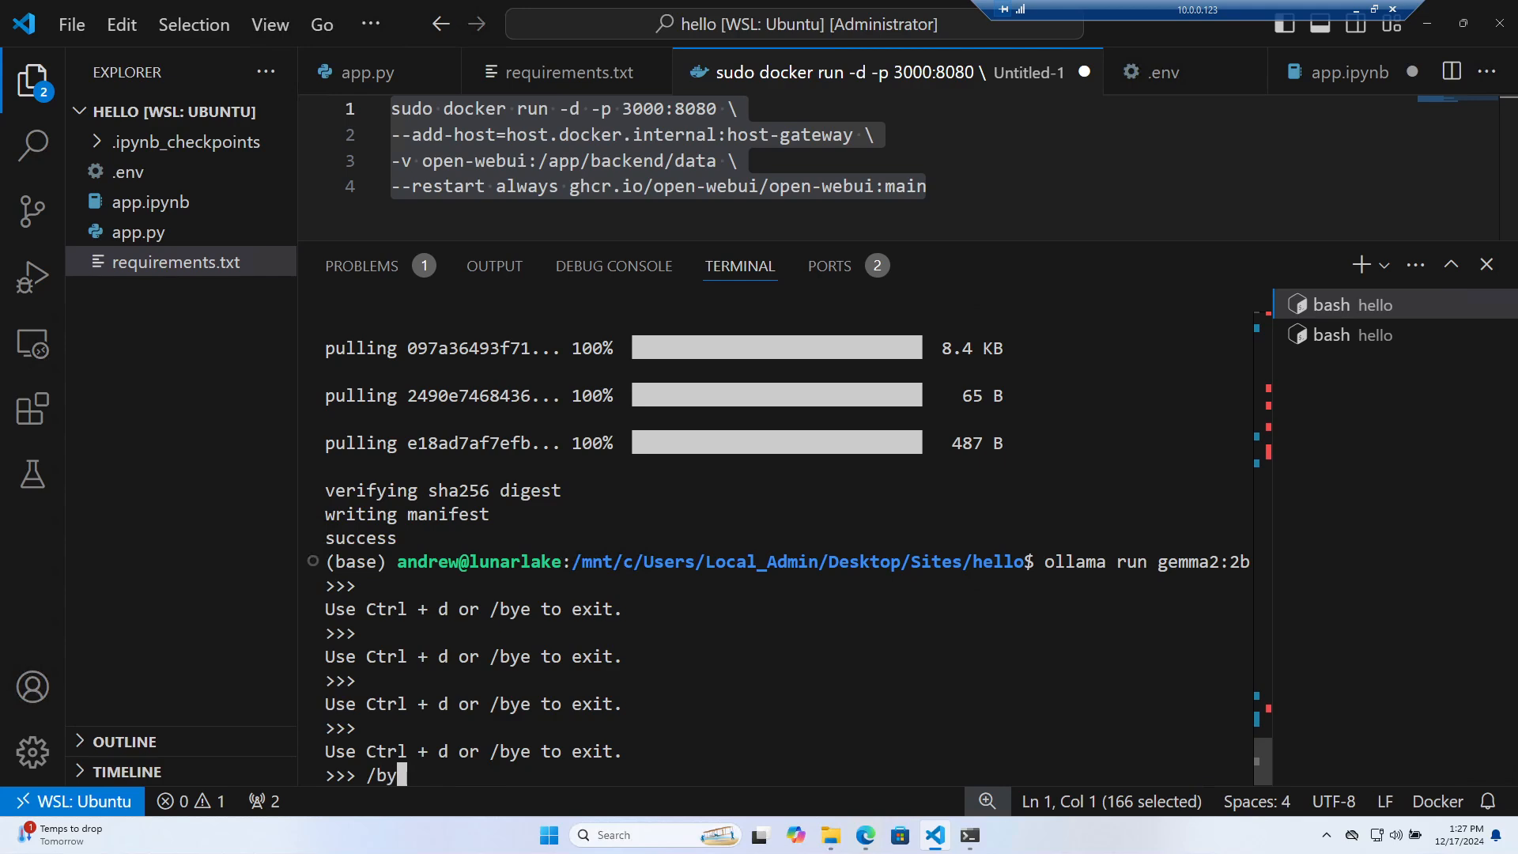
{"action": "key", "text": "Return"}
{"action": "type", "text": "clear"}
{"action": "key", "text": "Return"}
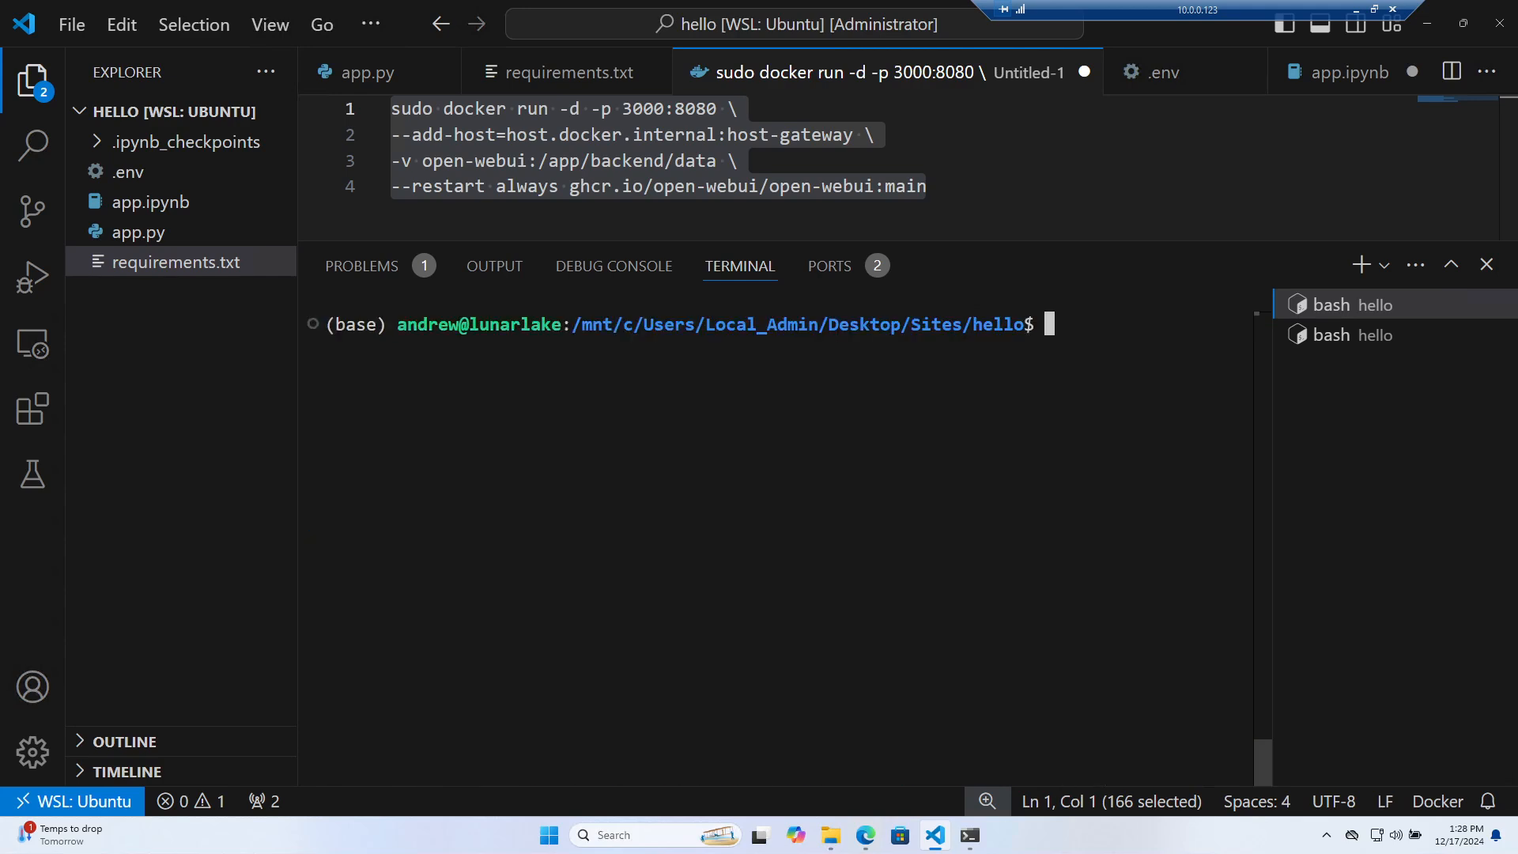
Run ollama serve, quit the background Ollama tray app, and rerun ollama serve
{"action": "type", "text": "ollama serve"}
{"action": "key", "text": "Return"}
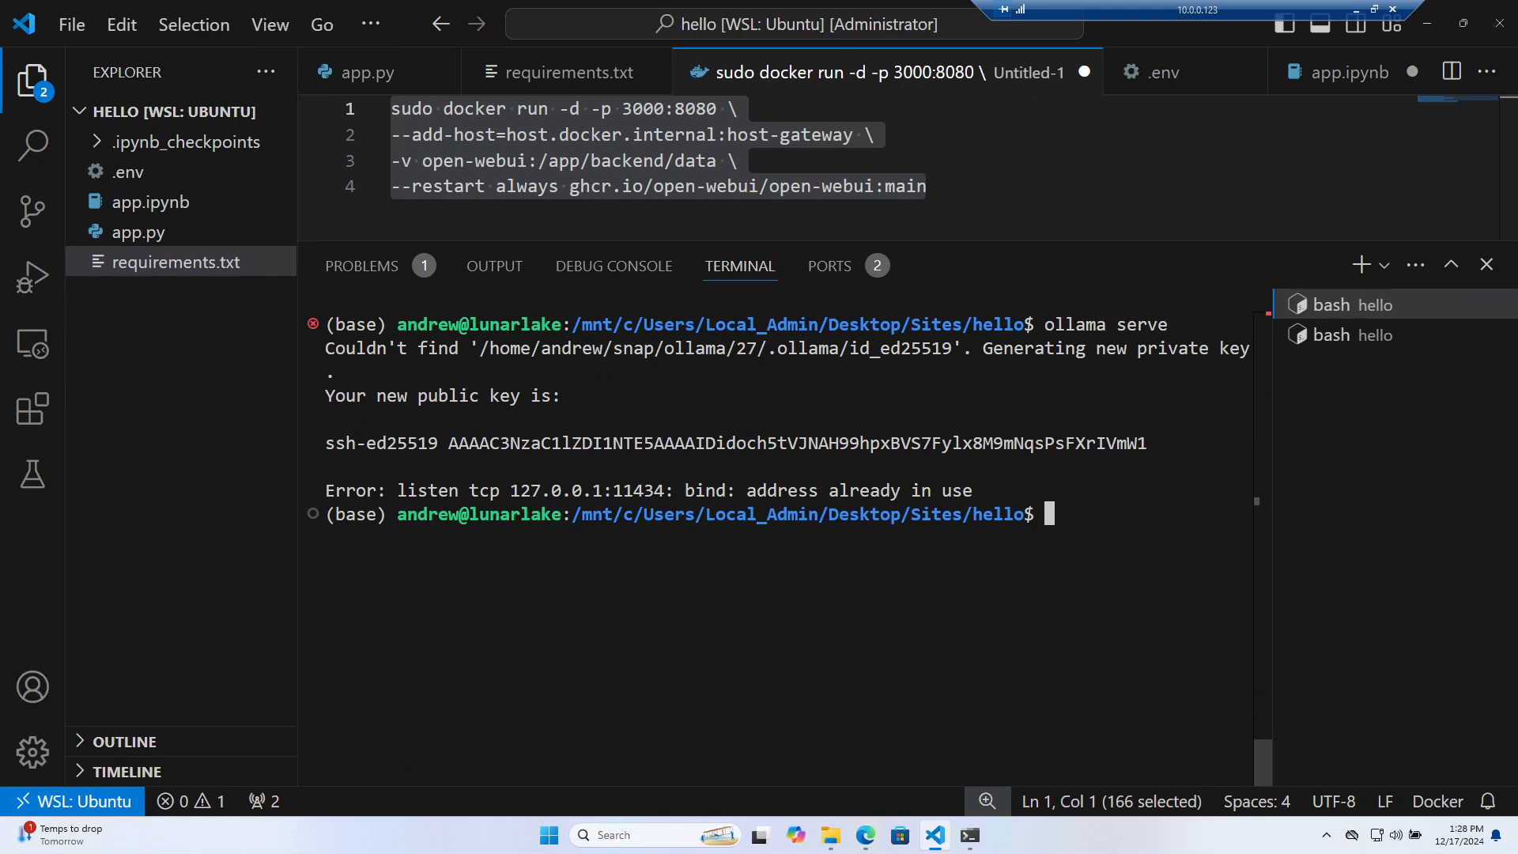
{"action": "left_click", "coordinate": [1326, 835]}
{"action": "right_click", "coordinate": [1295, 758]}
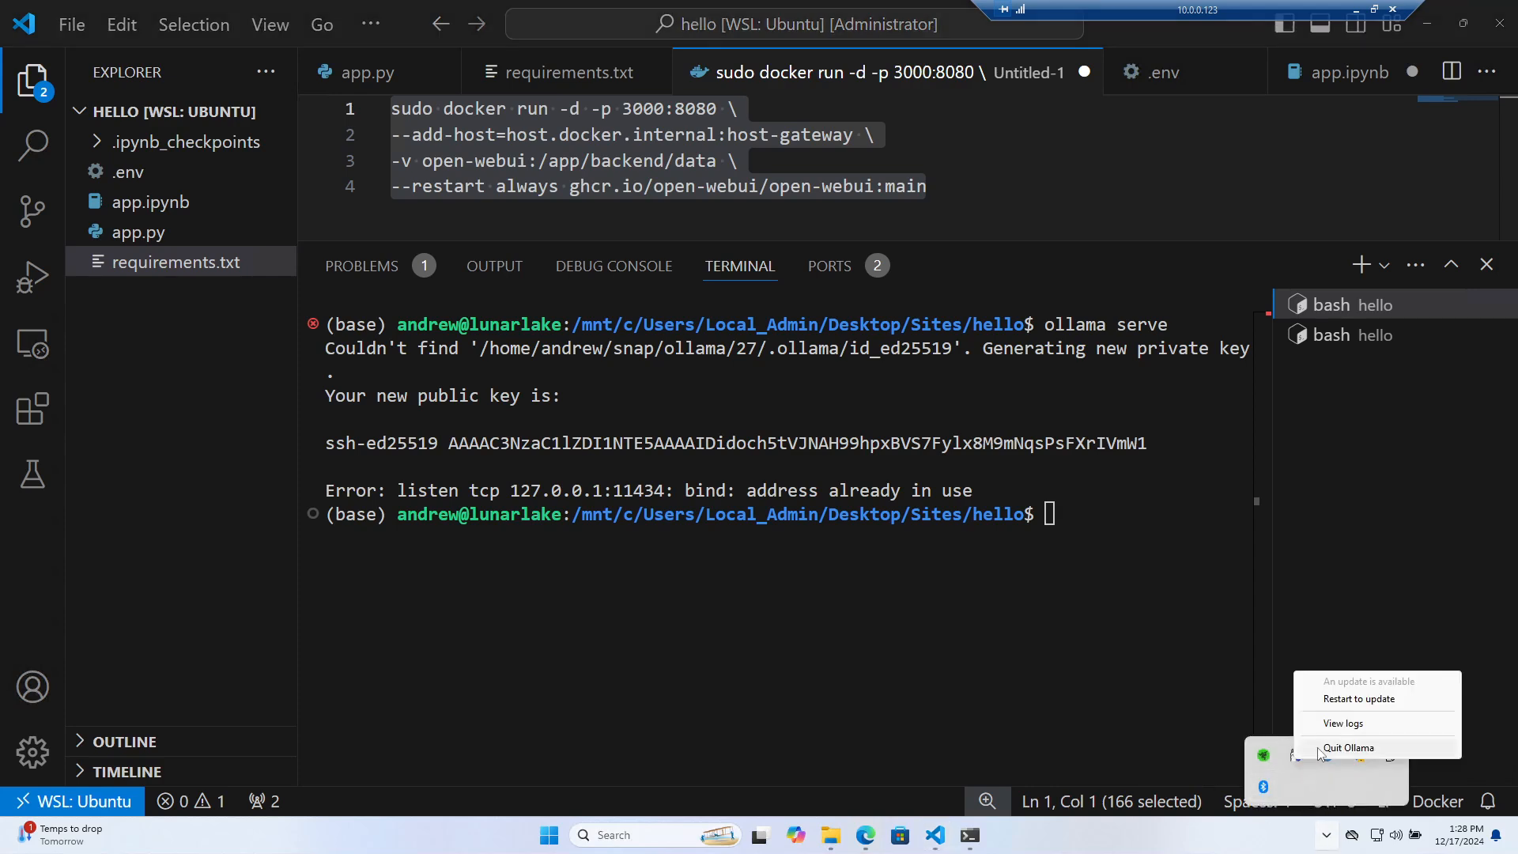
{"action": "left_click", "coordinate": [1319, 751]}
{"action": "key", "text": "Up"}
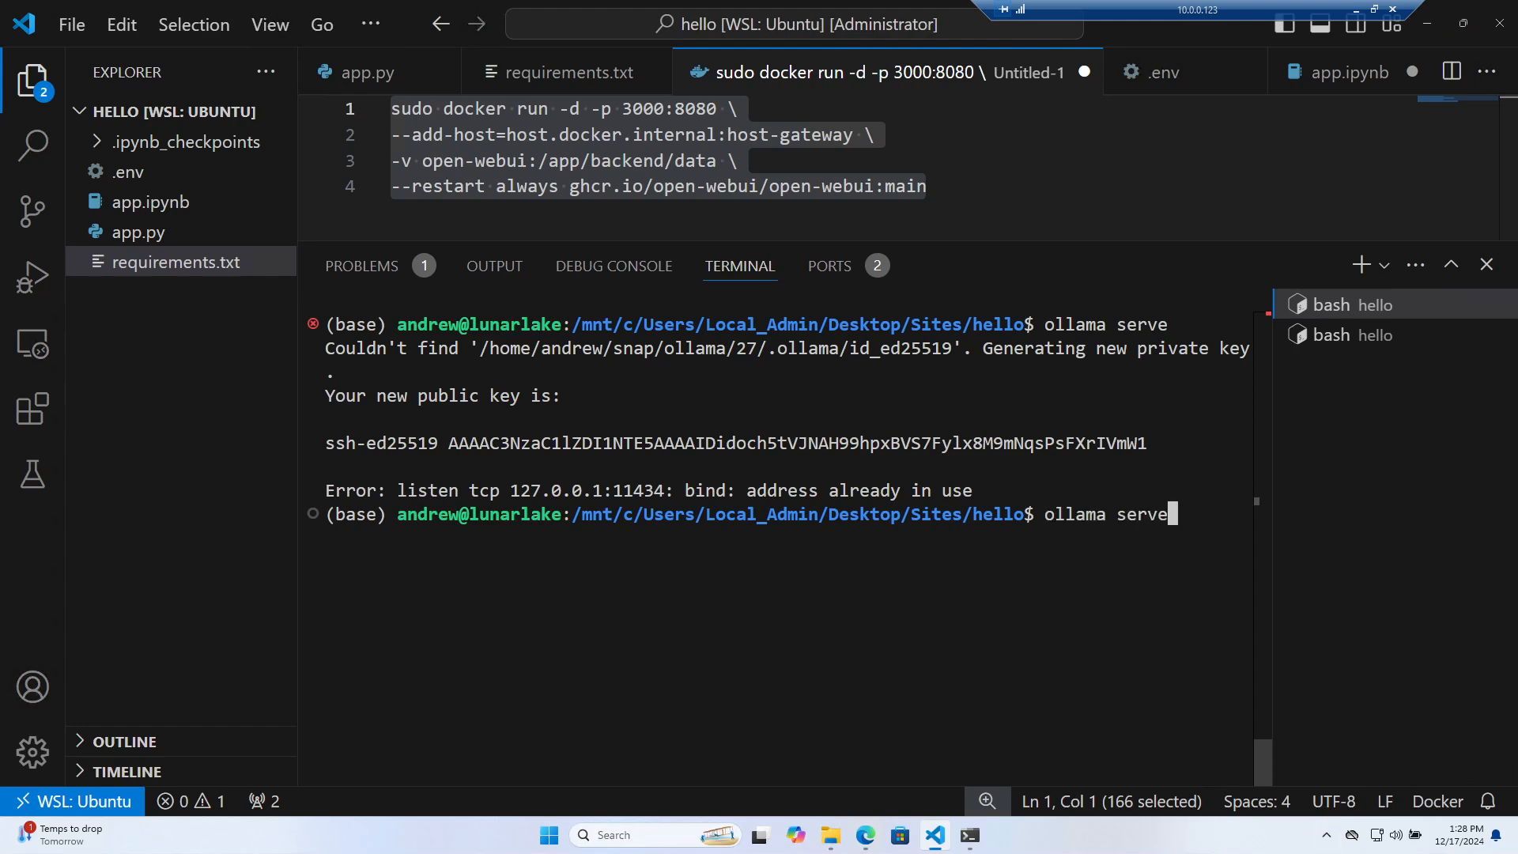
{"action": "key", "text": "Return"}
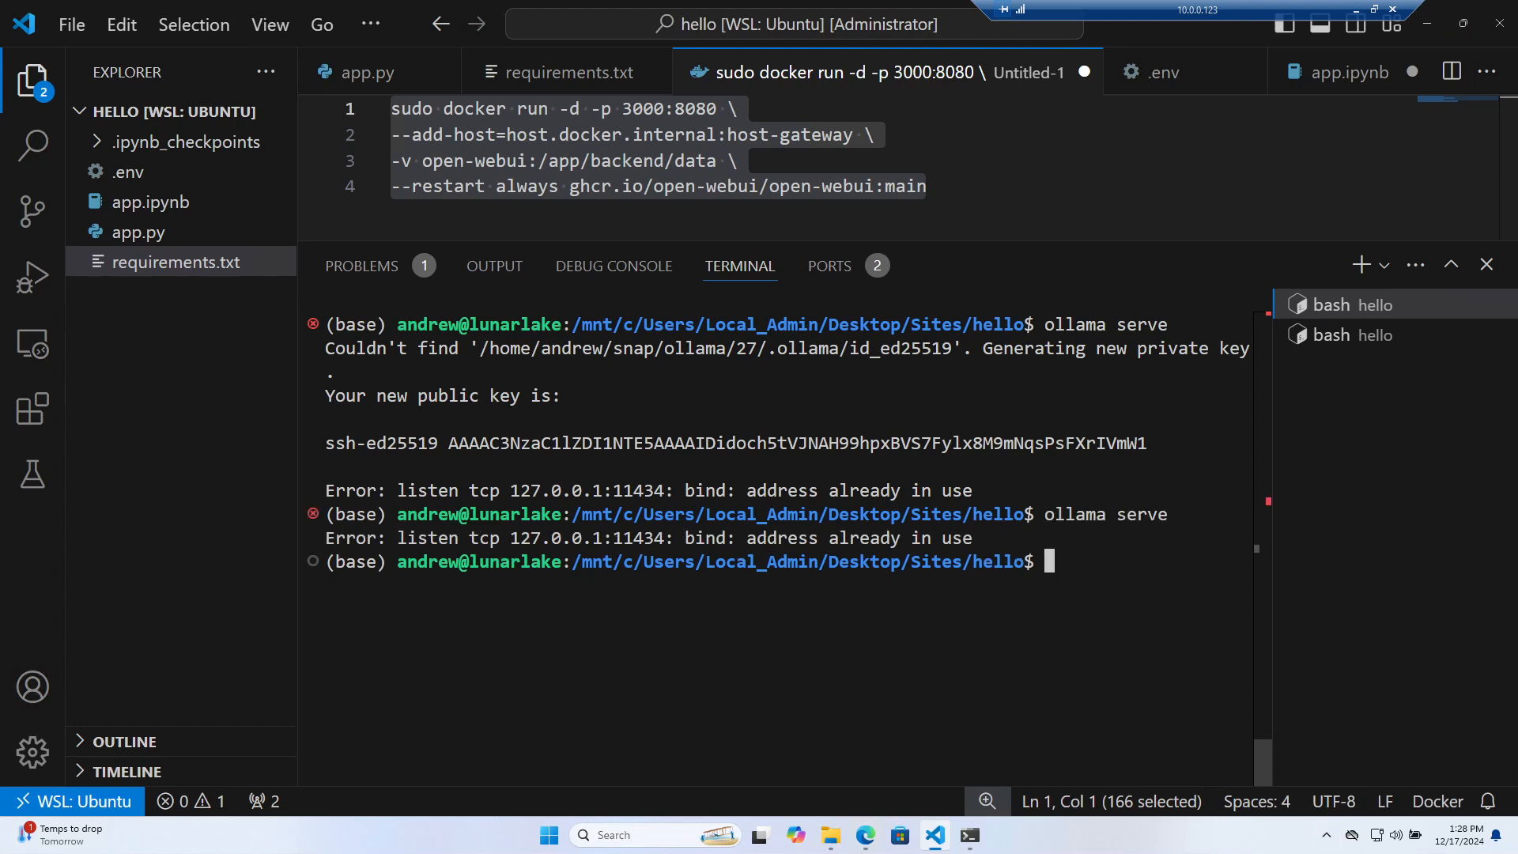
Show ollama's help and try ollama stop, which demands a model argument
{"action": "type", "text": "ollama"}
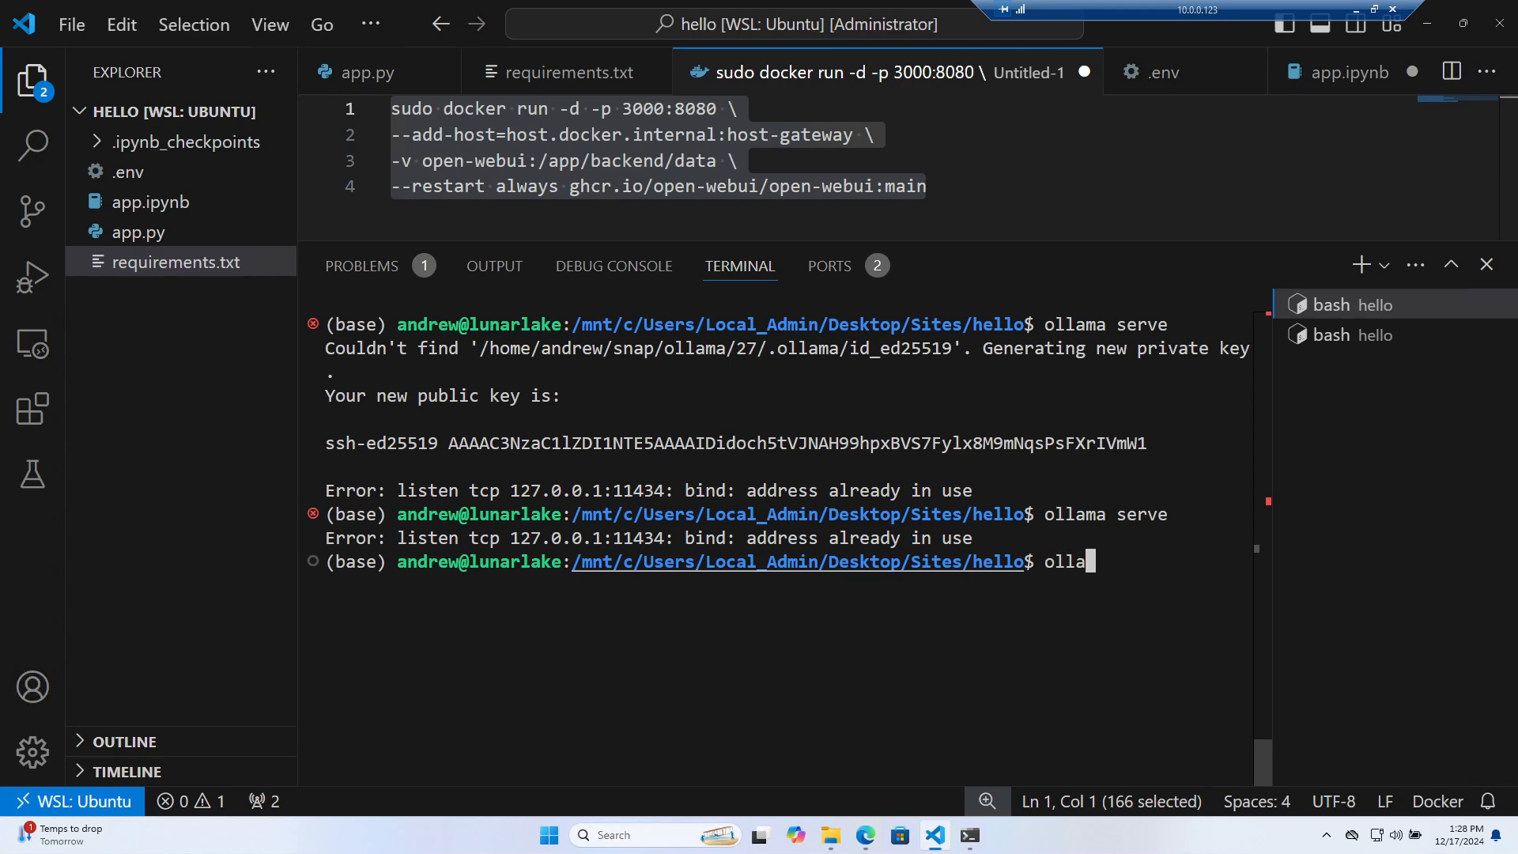
{"action": "key", "text": "Return"}
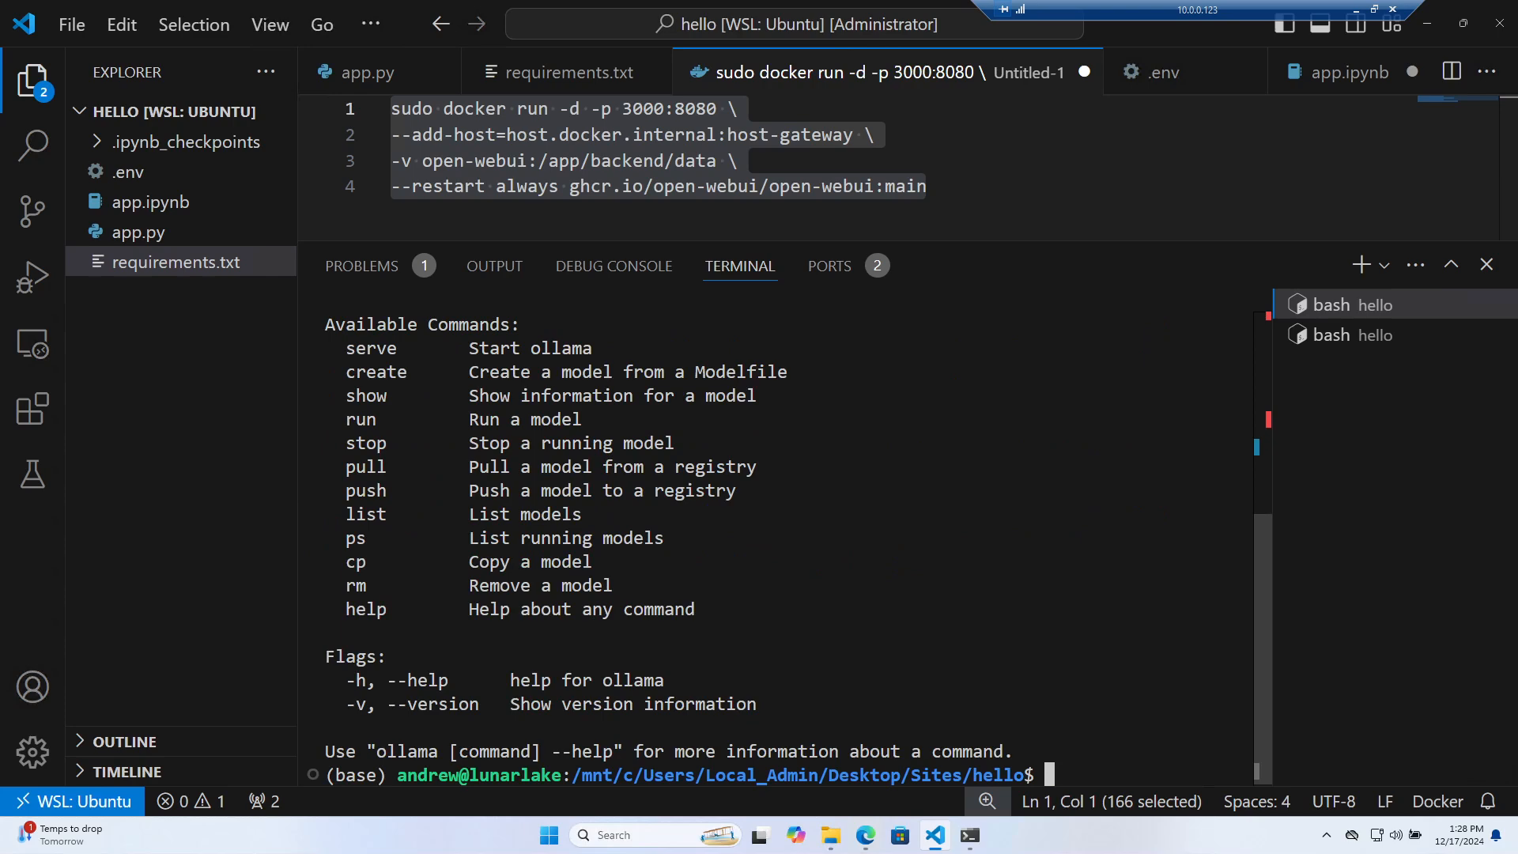
{"action": "type", "text": "ollama stop"}
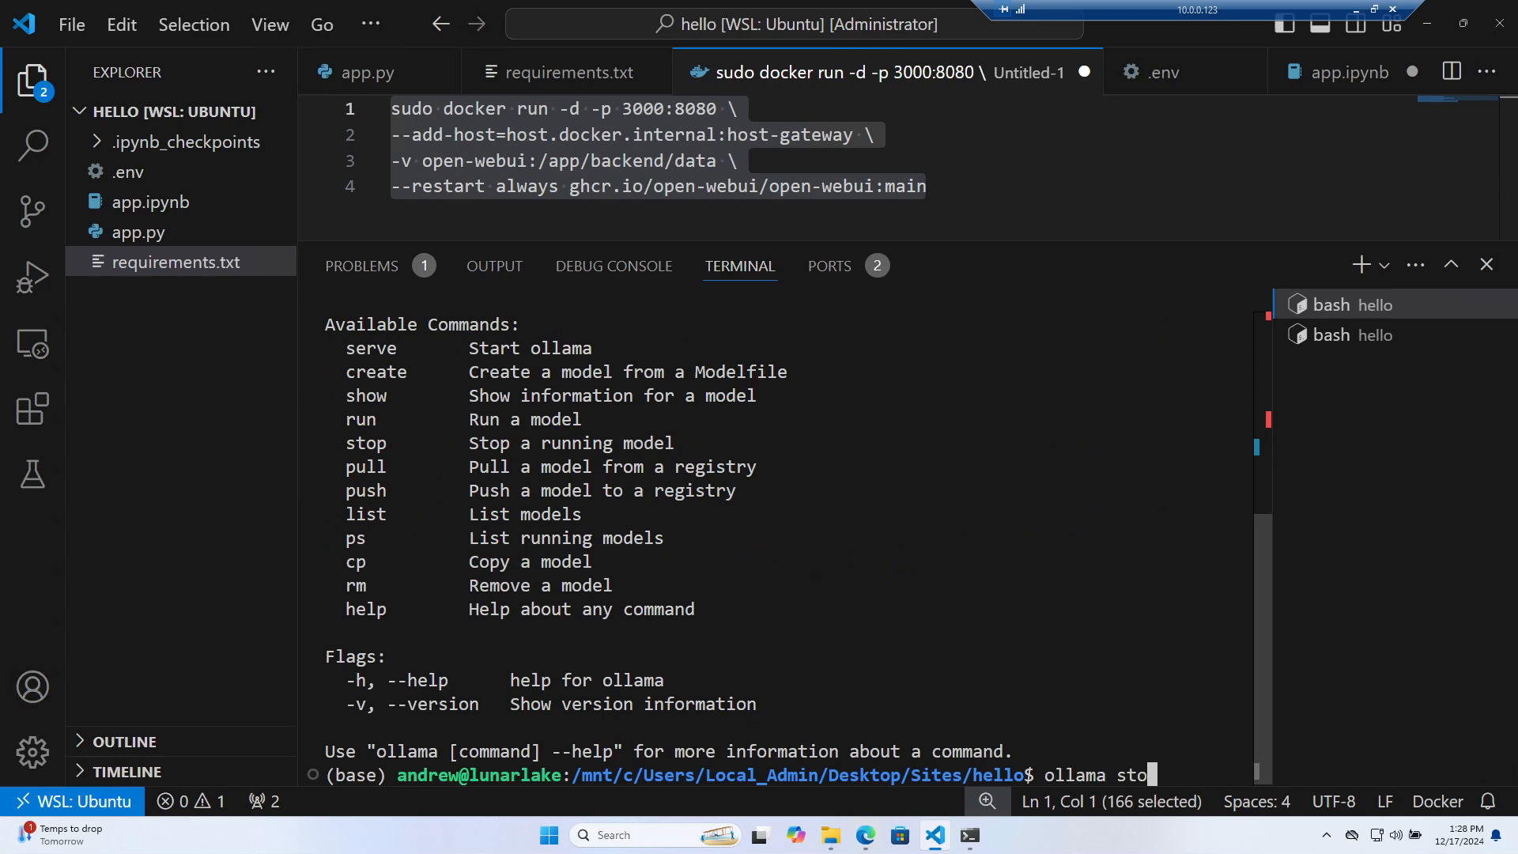
{"action": "key", "text": "Return"}
{"action": "type", "text": "oallam"}
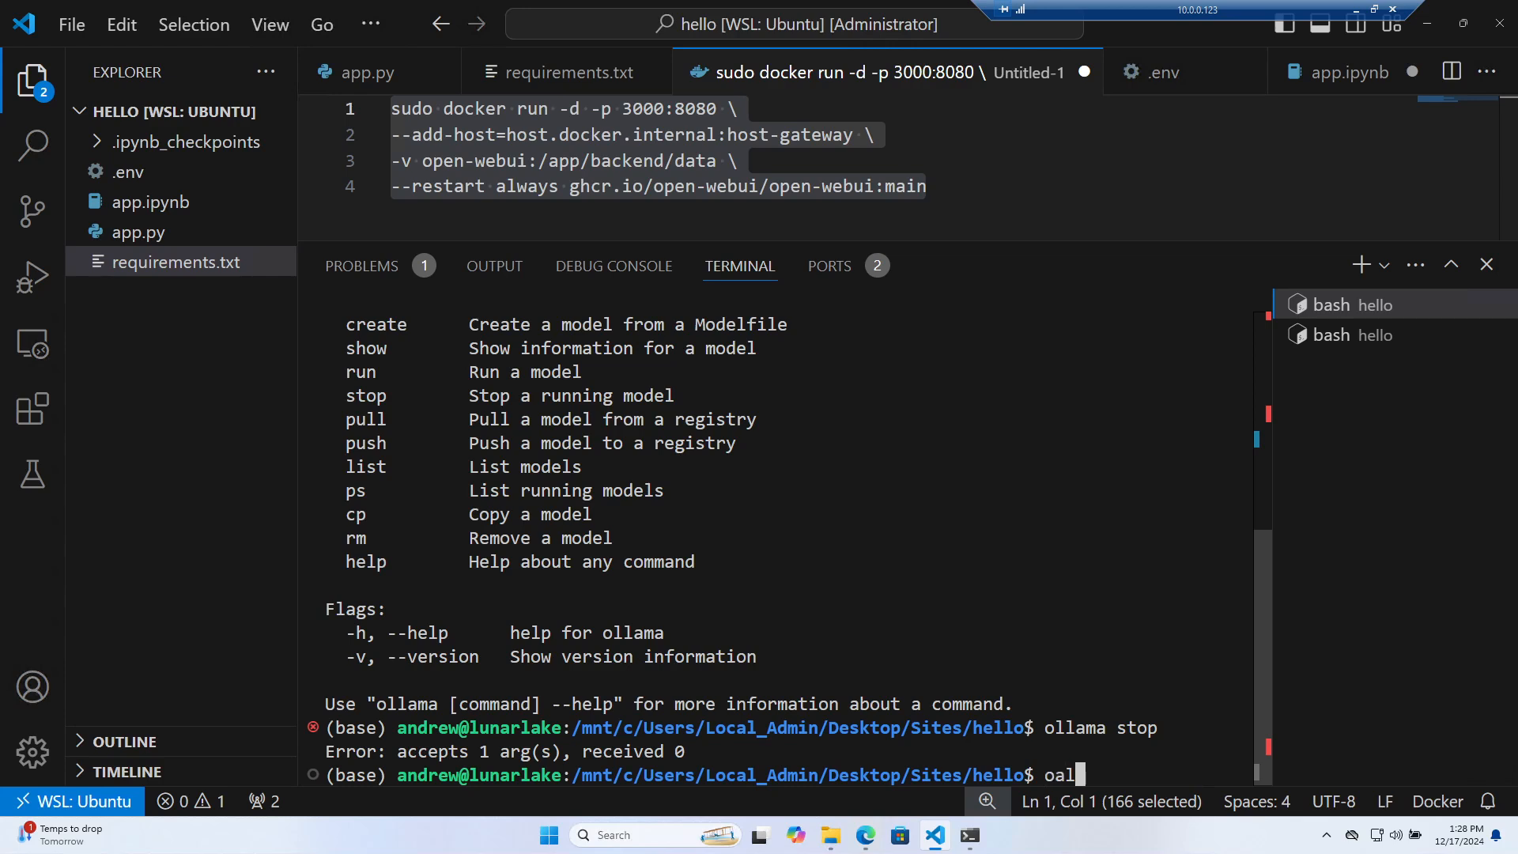
{"action": "key", "text": "Return"}
Retry ollama serve, which again reports 127.0.0.1:11434 in use, then clear the terminal
{"action": "type", "text": "olamm"}
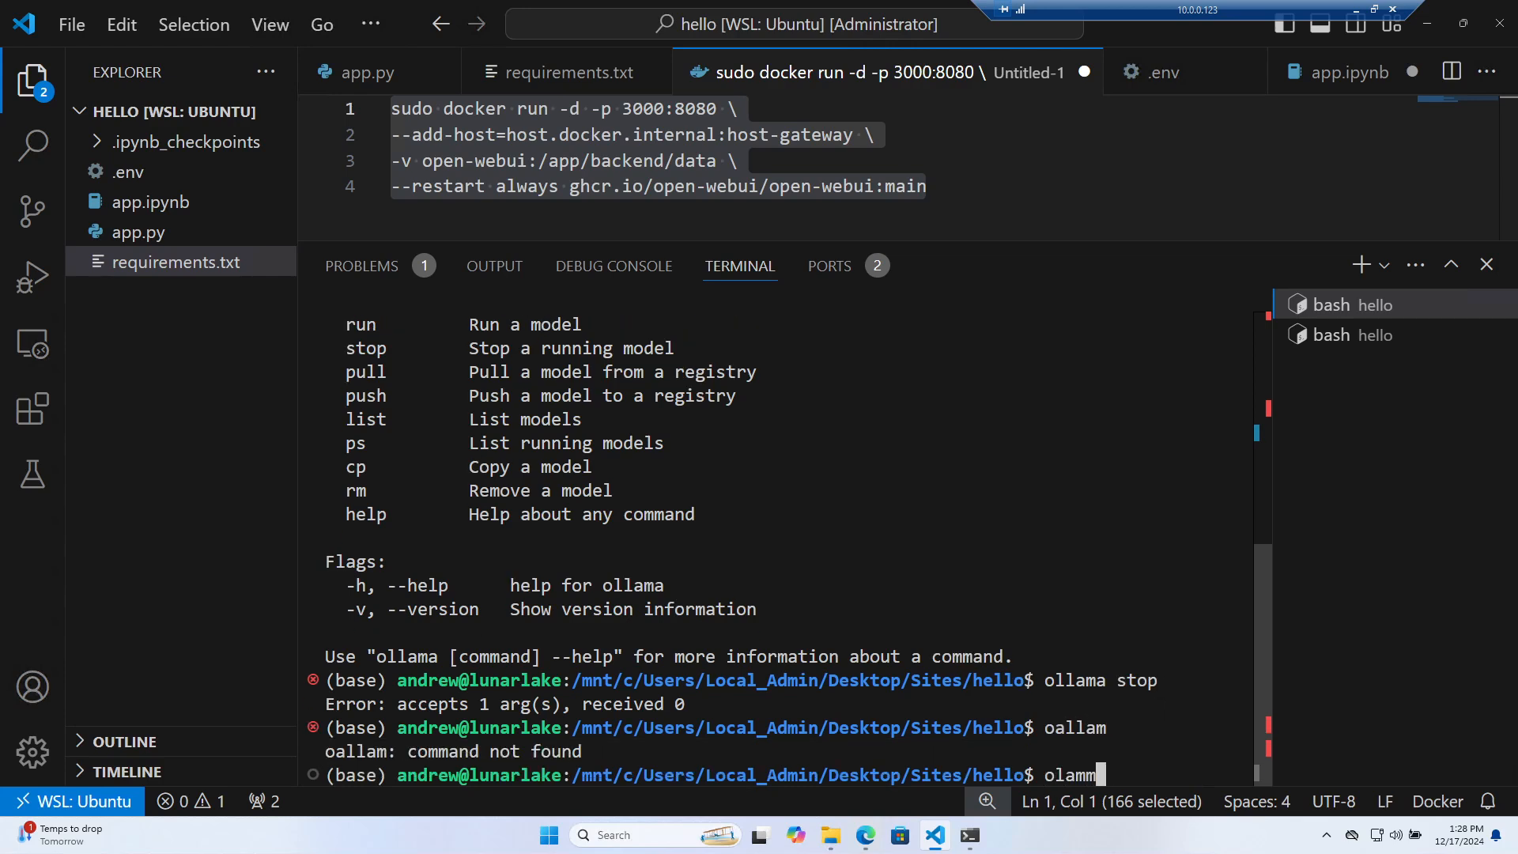
{"action": "key", "text": "BackSpace"}
{"action": "type", "text": "a serve"}
{"action": "key", "text": "Return"}
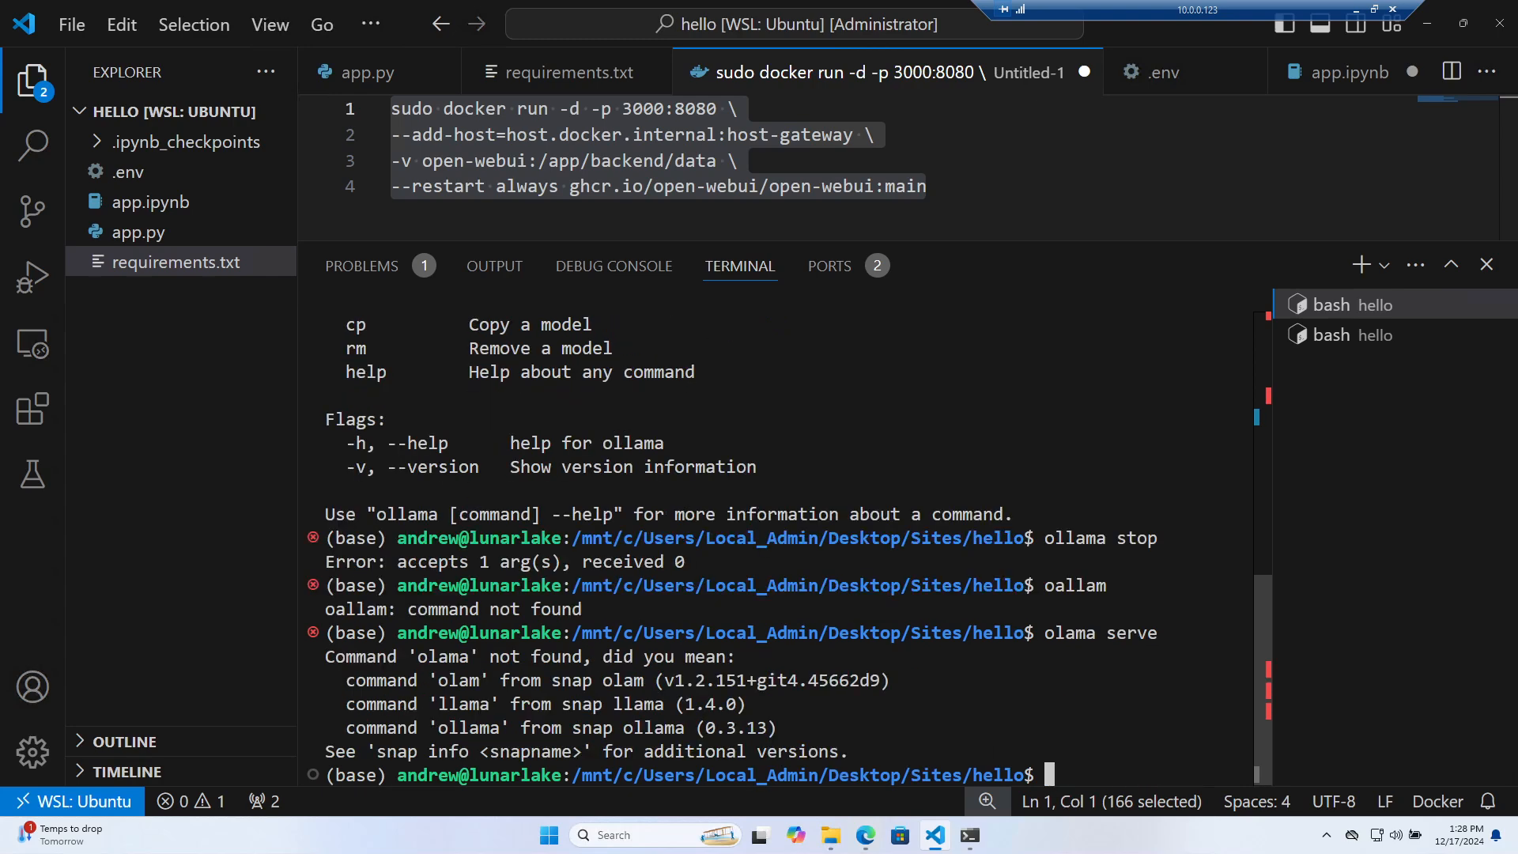
{"action": "type", "text": "ollama serve"}
{"action": "key", "text": "Return"}
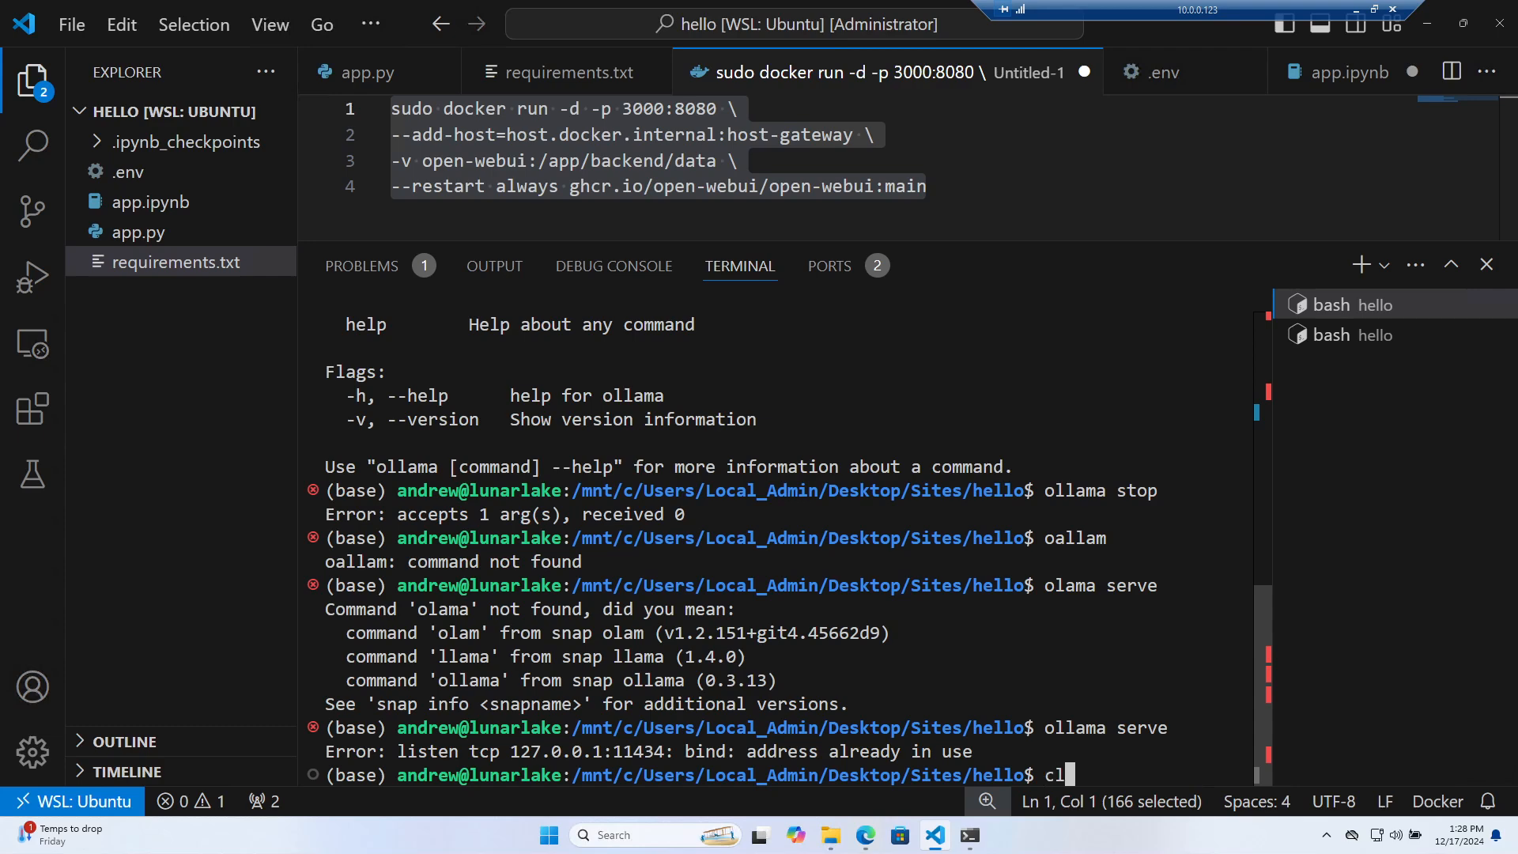
{"action": "key", "text": "ctrl+l"}
Run ollama to list its available commands such as serve, stop and ps
{"action": "type", "text": "ollama"}
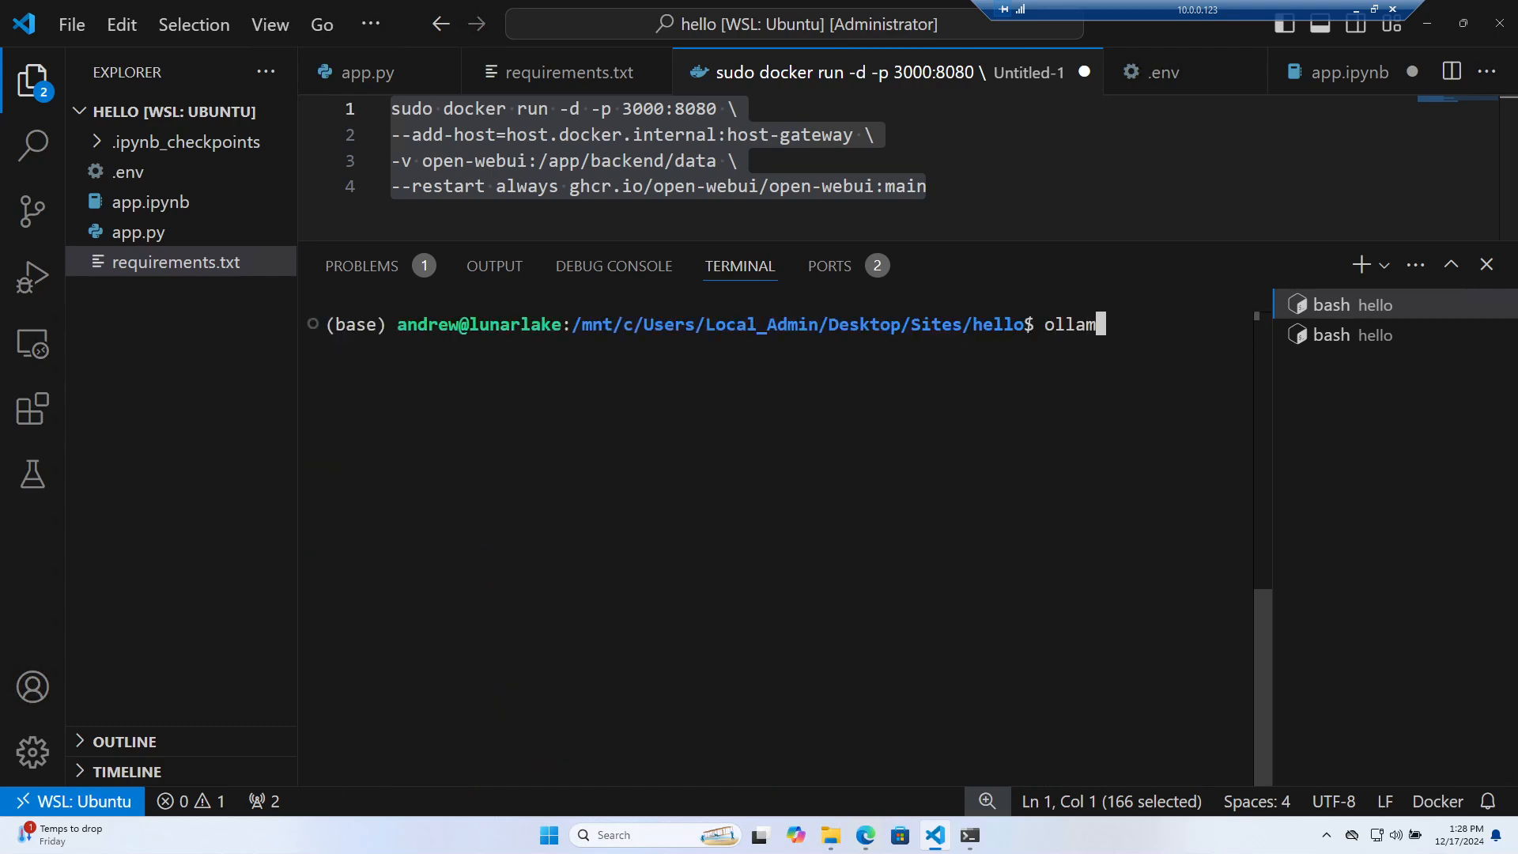
{"action": "key", "text": "Return"}
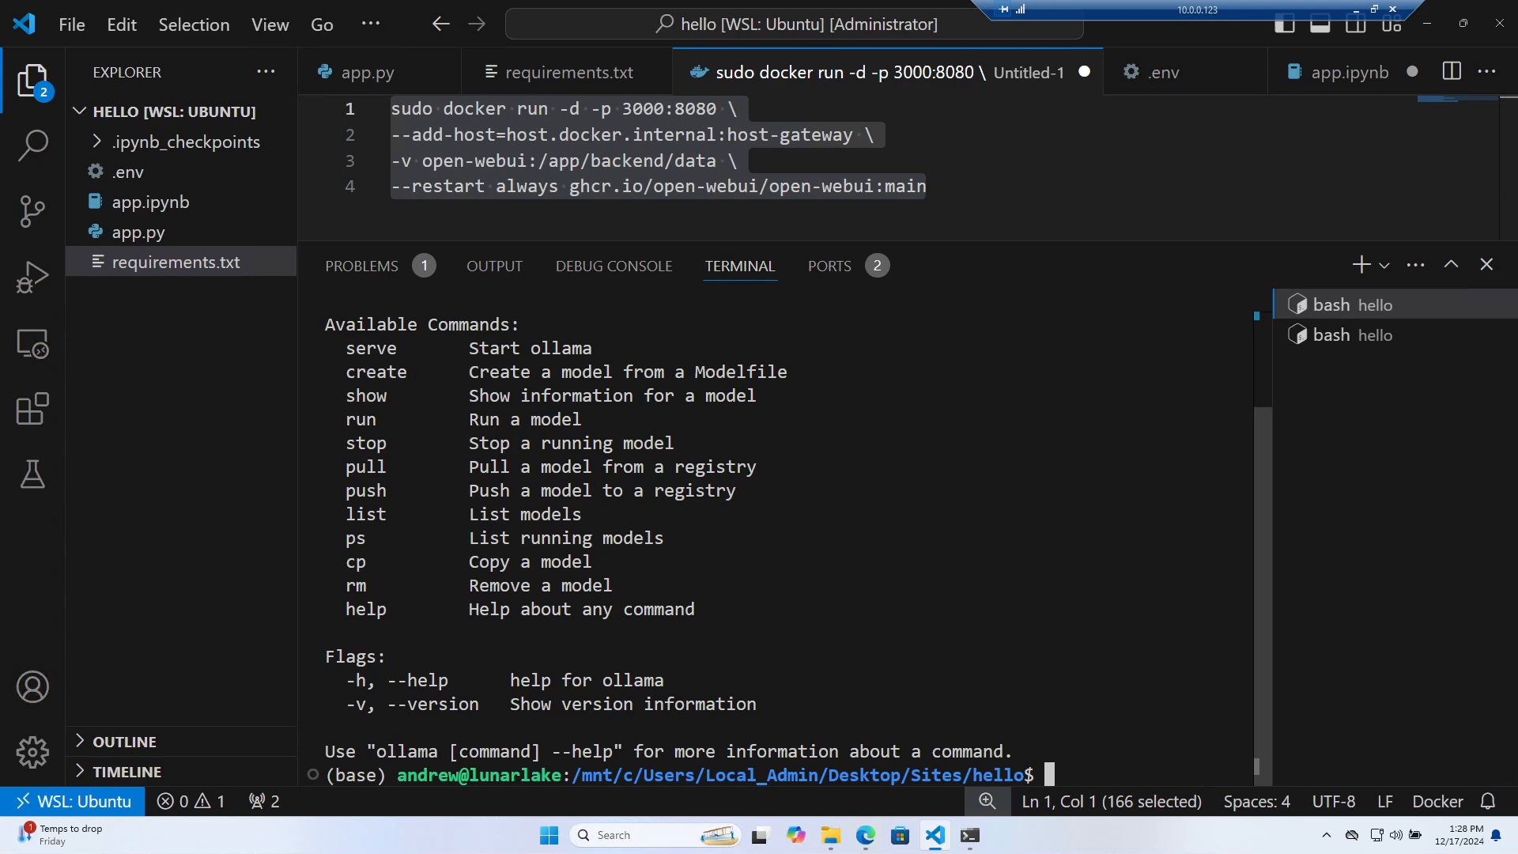
{"action": "type", "text": "ol"}
{"action": "key", "text": "BackSpace"}
{"action": "key", "text": "BackSpace"}
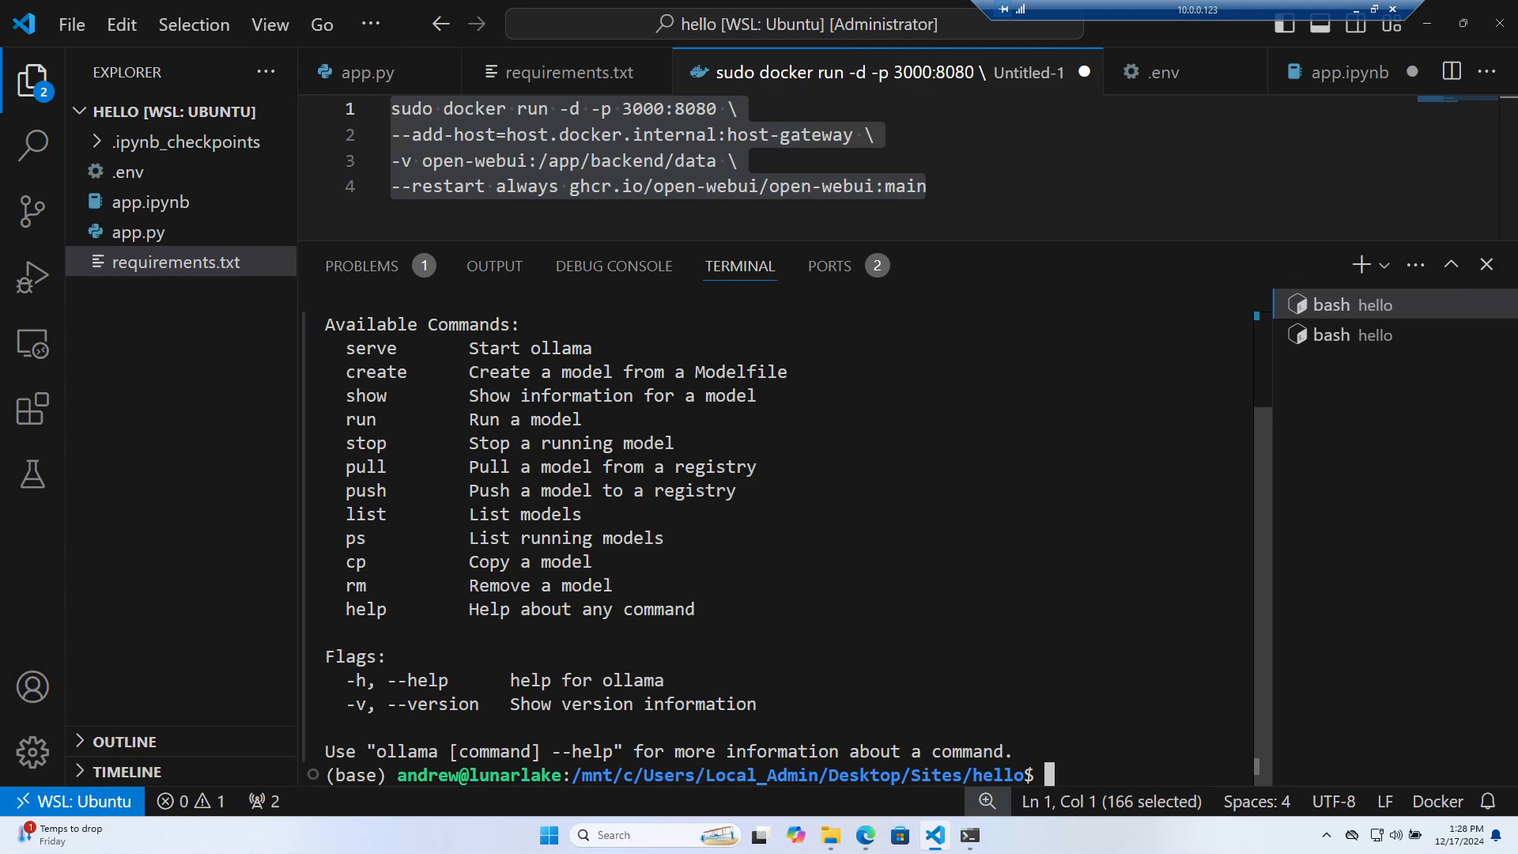
Switch between the two bash terminals, check the tray icons, and restore then re-maximize the window
{"action": "left_click", "coordinate": [1356, 348]}
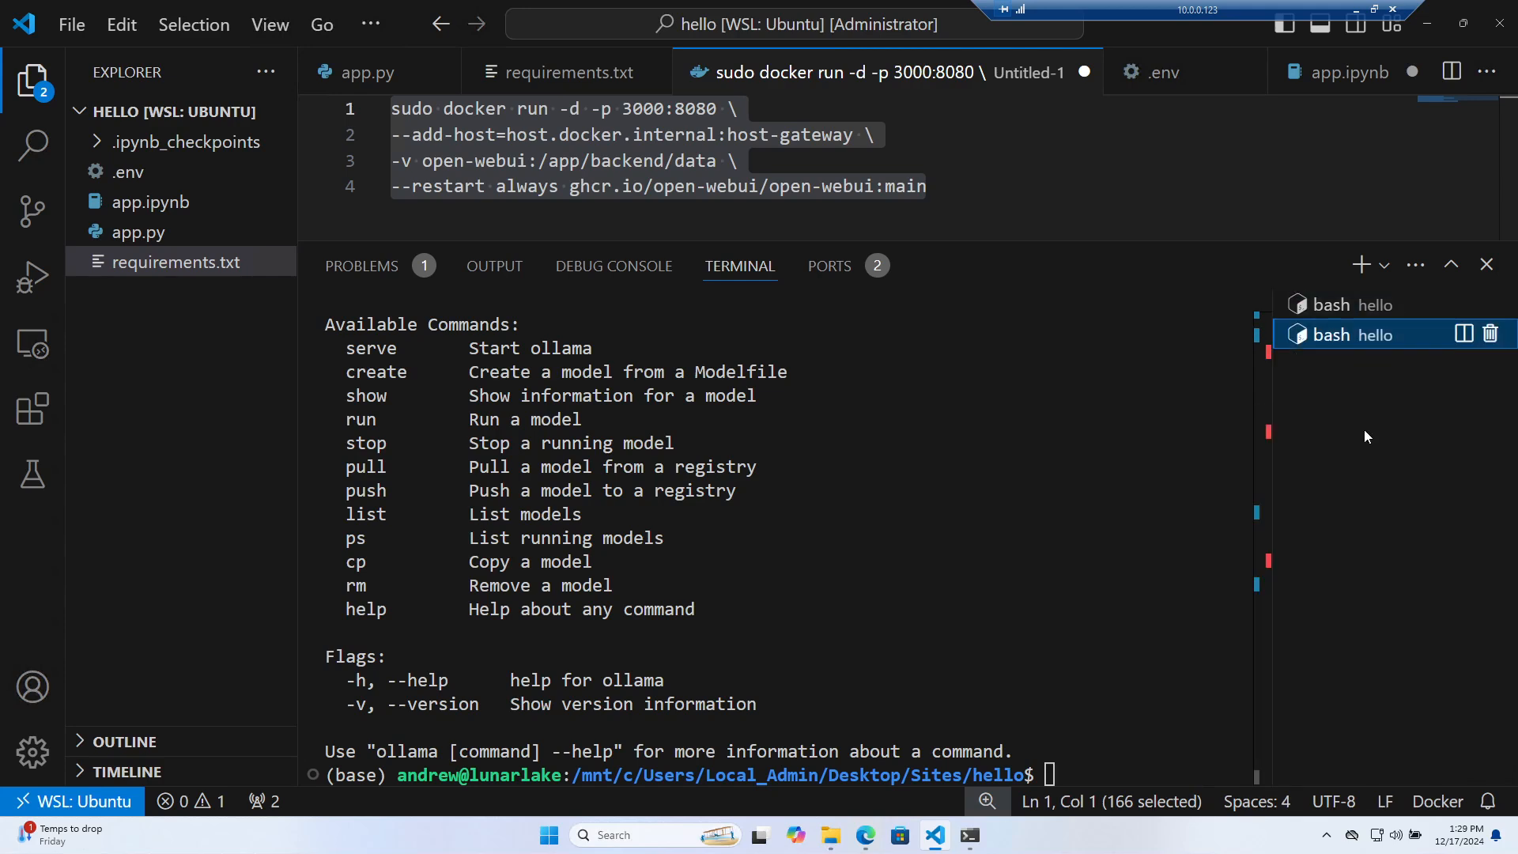
{"action": "left_click", "coordinate": [1327, 835]}
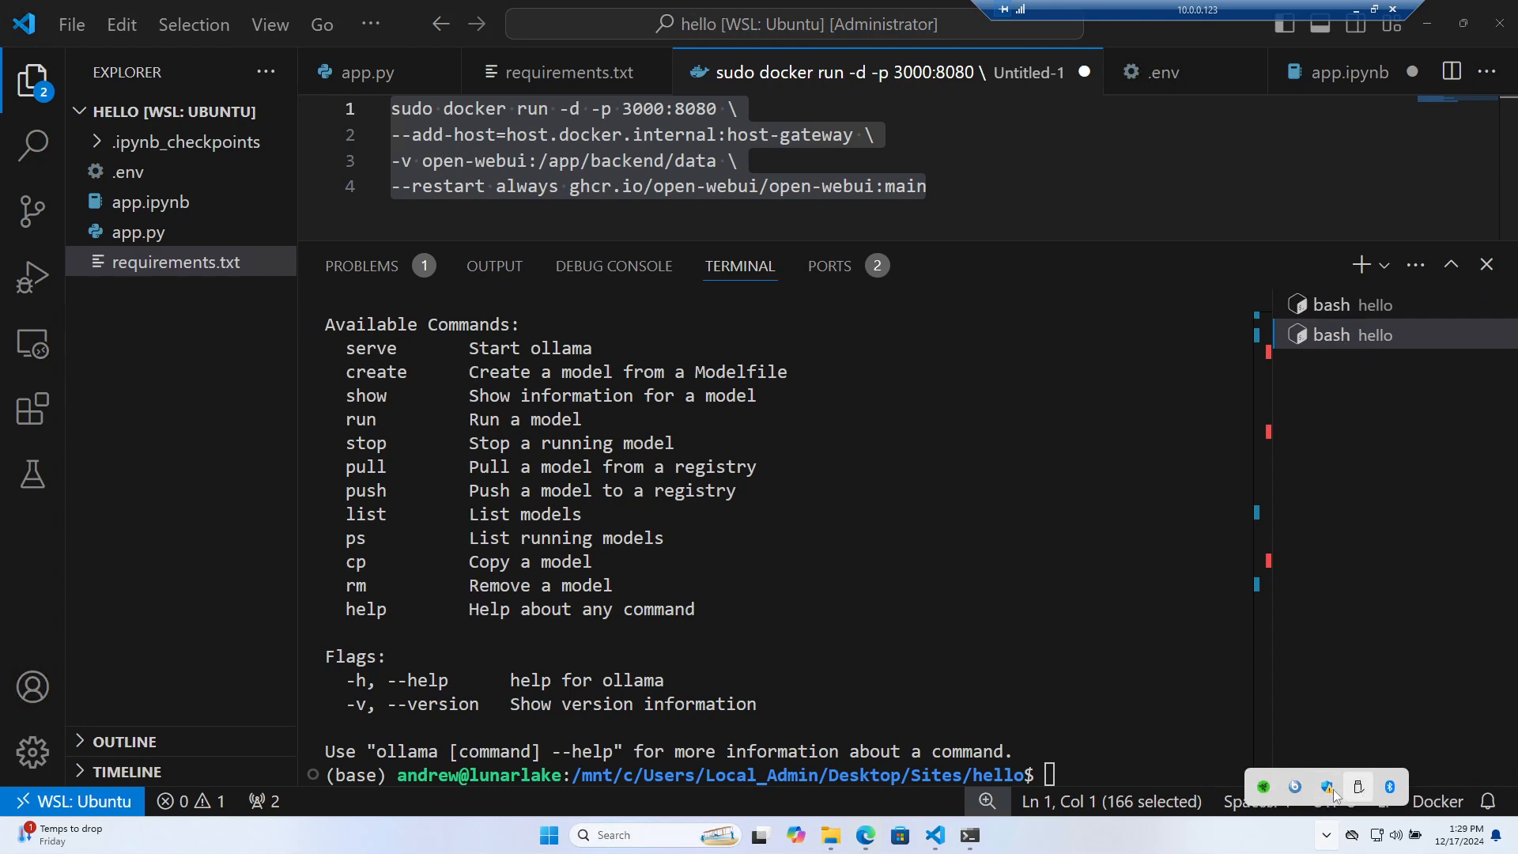
{"action": "left_click", "coordinate": [1305, 641]}
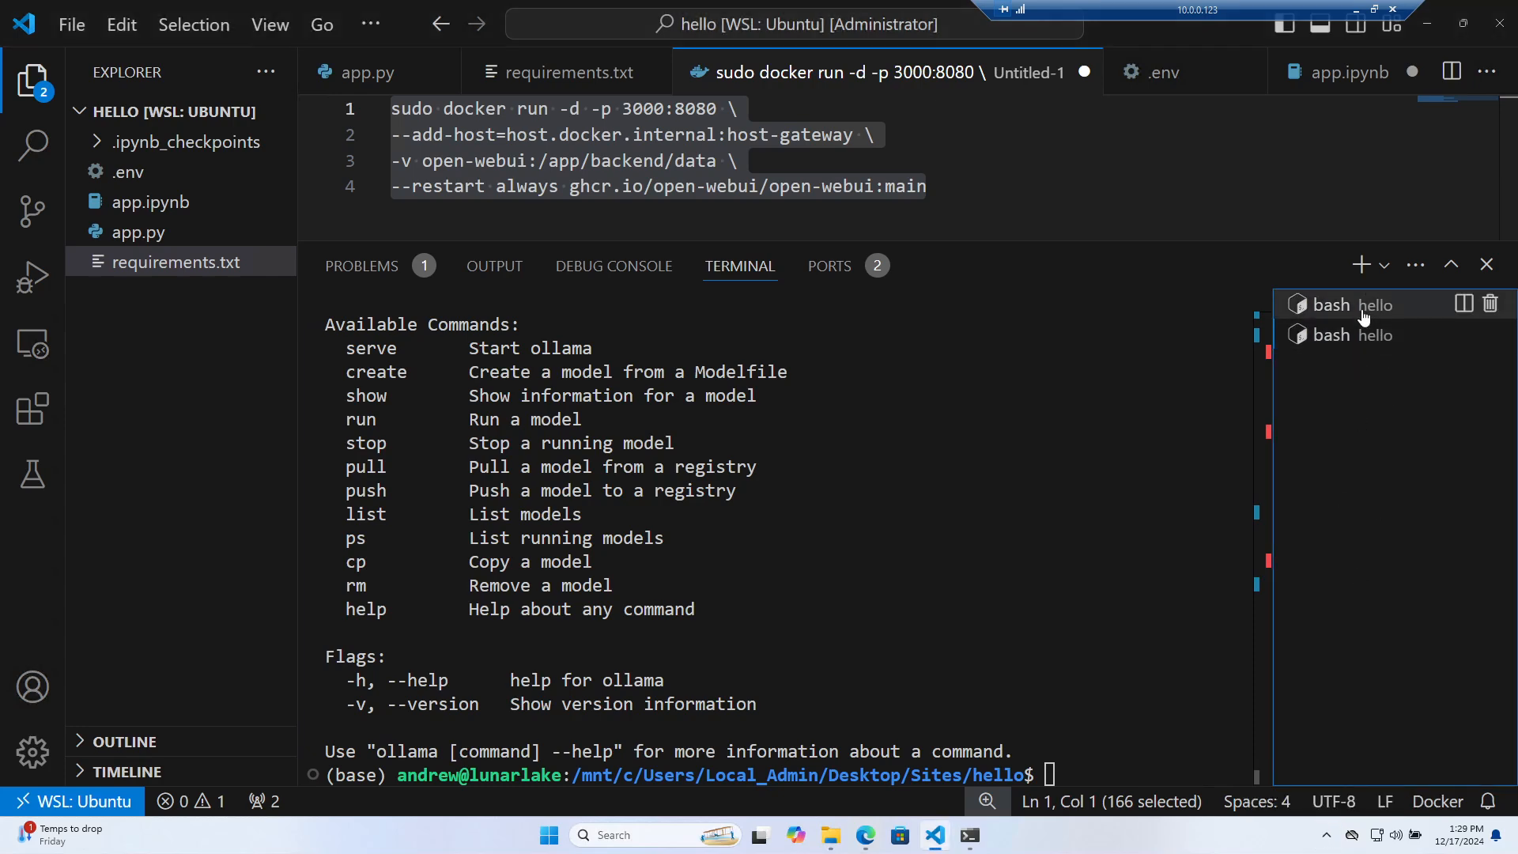
{"action": "left_click", "coordinate": [1357, 337]}
{"action": "left_click", "coordinate": [1347, 308]}
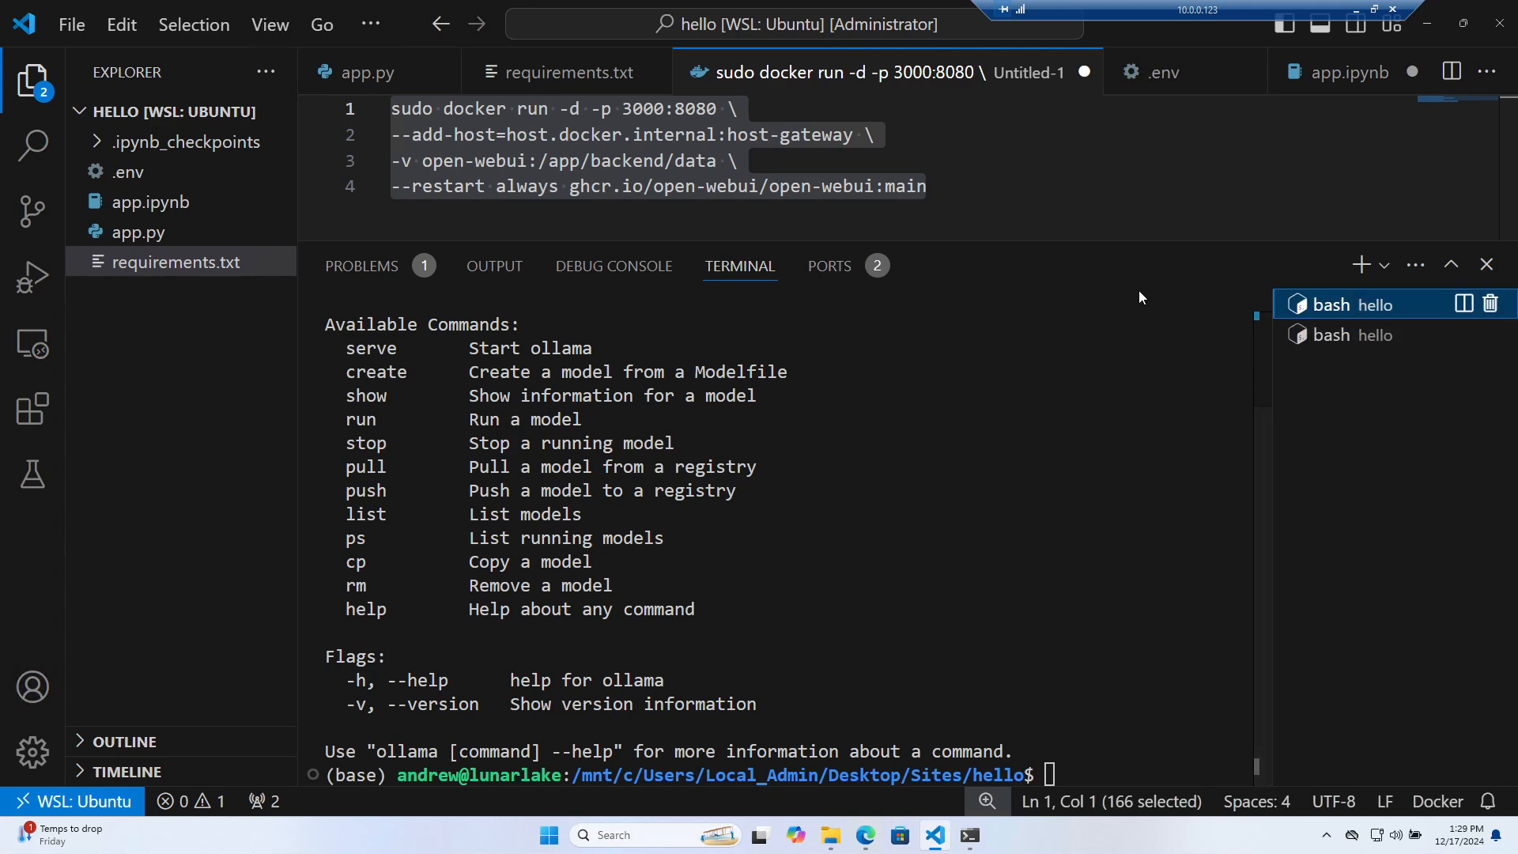
{"action": "left_click", "coordinate": [1472, 26]}
{"action": "left_click_drag", "start_coordinate": [1069, 50], "coordinate": [1065, 92]}
{"action": "left_click", "coordinate": [1306, 87]}
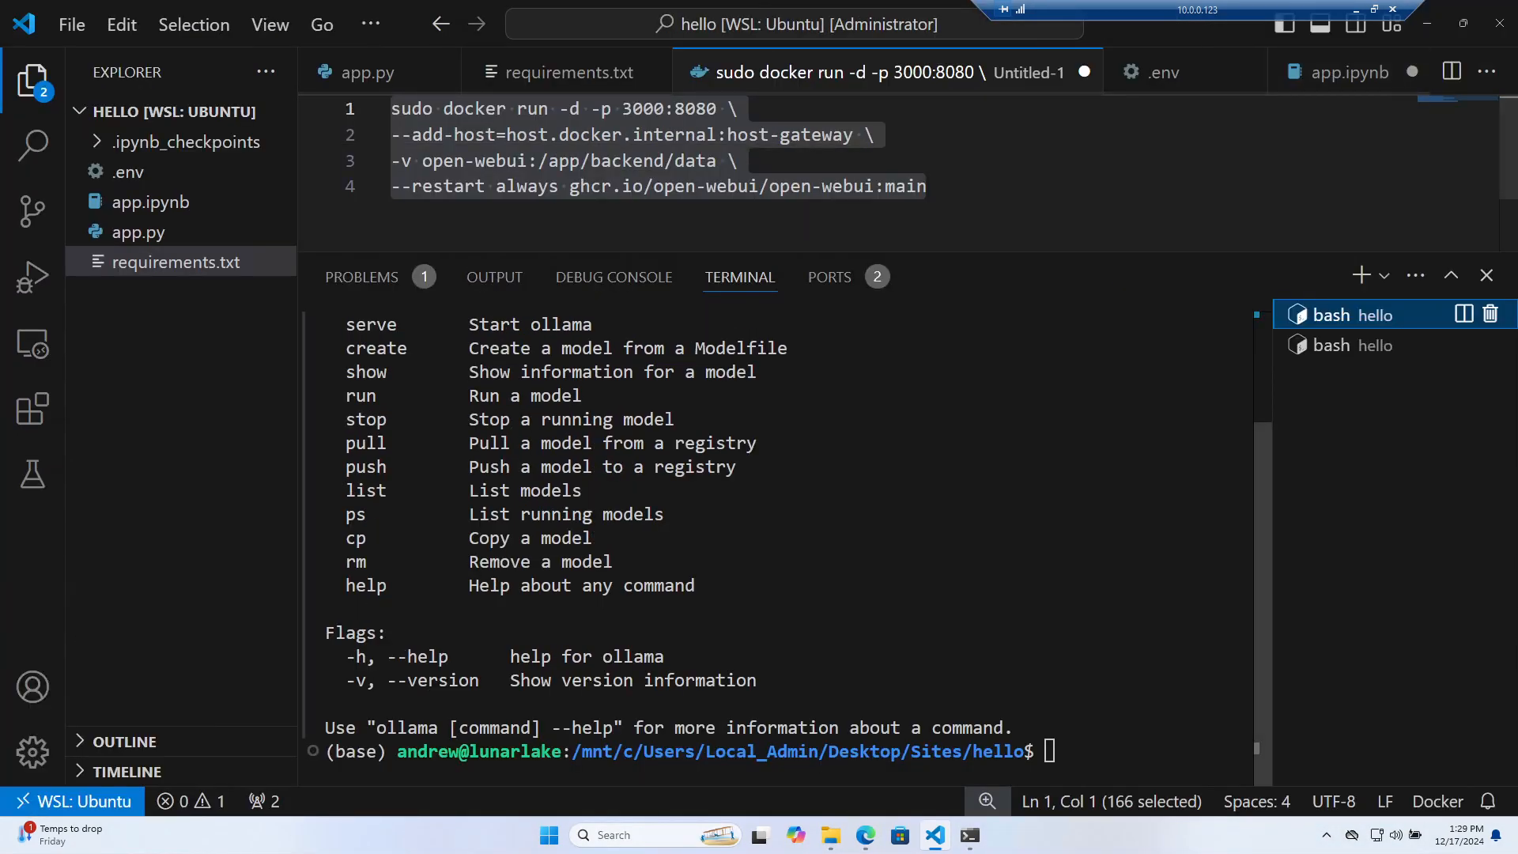
In the Open WebUI admin panel, go to Settings > Connections for the Ollama settings
{"action": "left_click", "coordinate": [867, 836]}
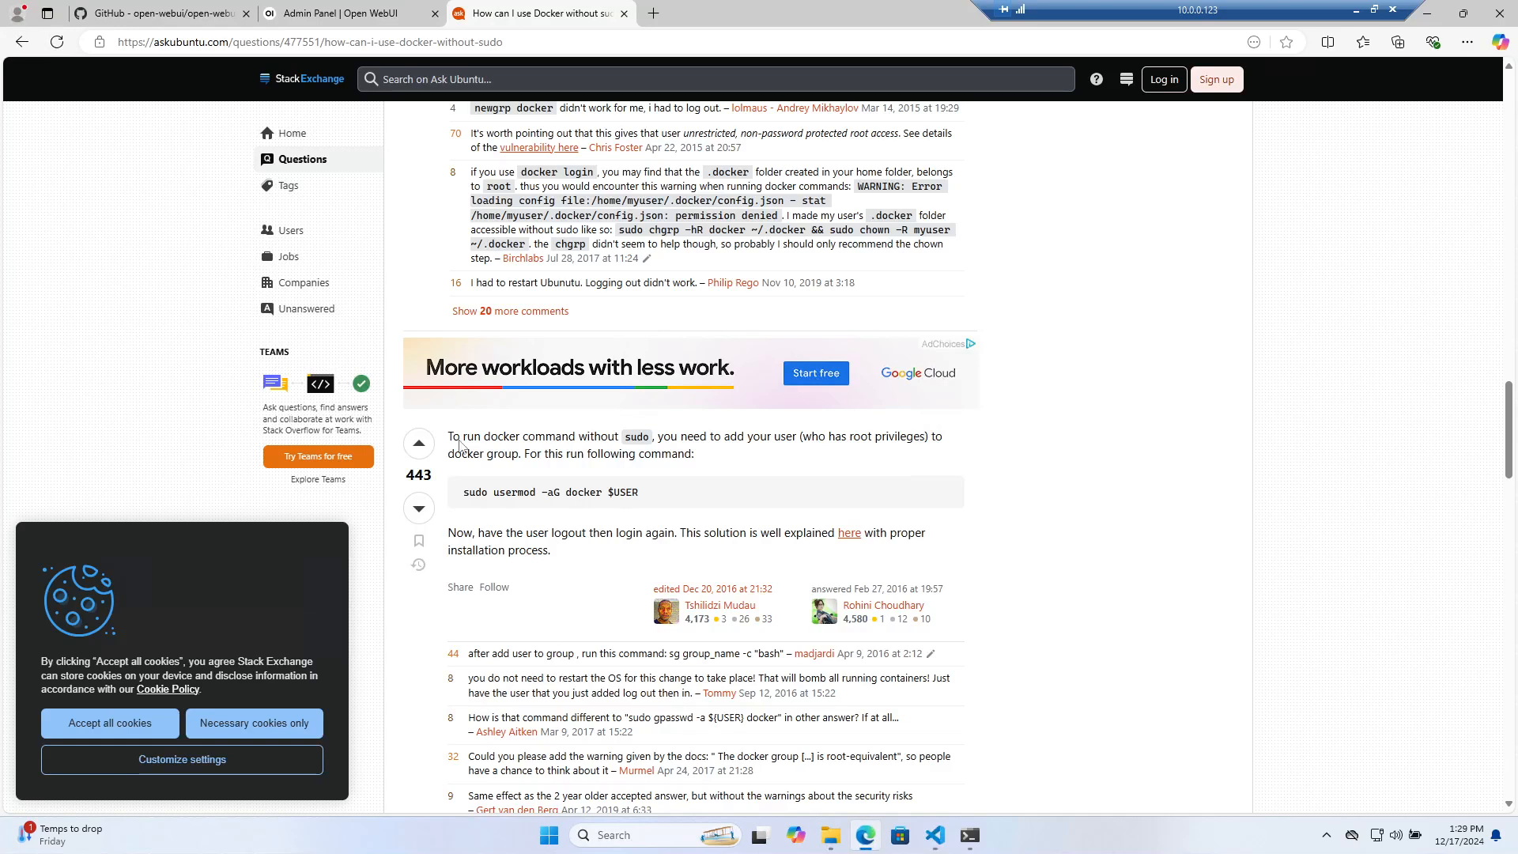
{"action": "left_click", "coordinate": [178, 14]}
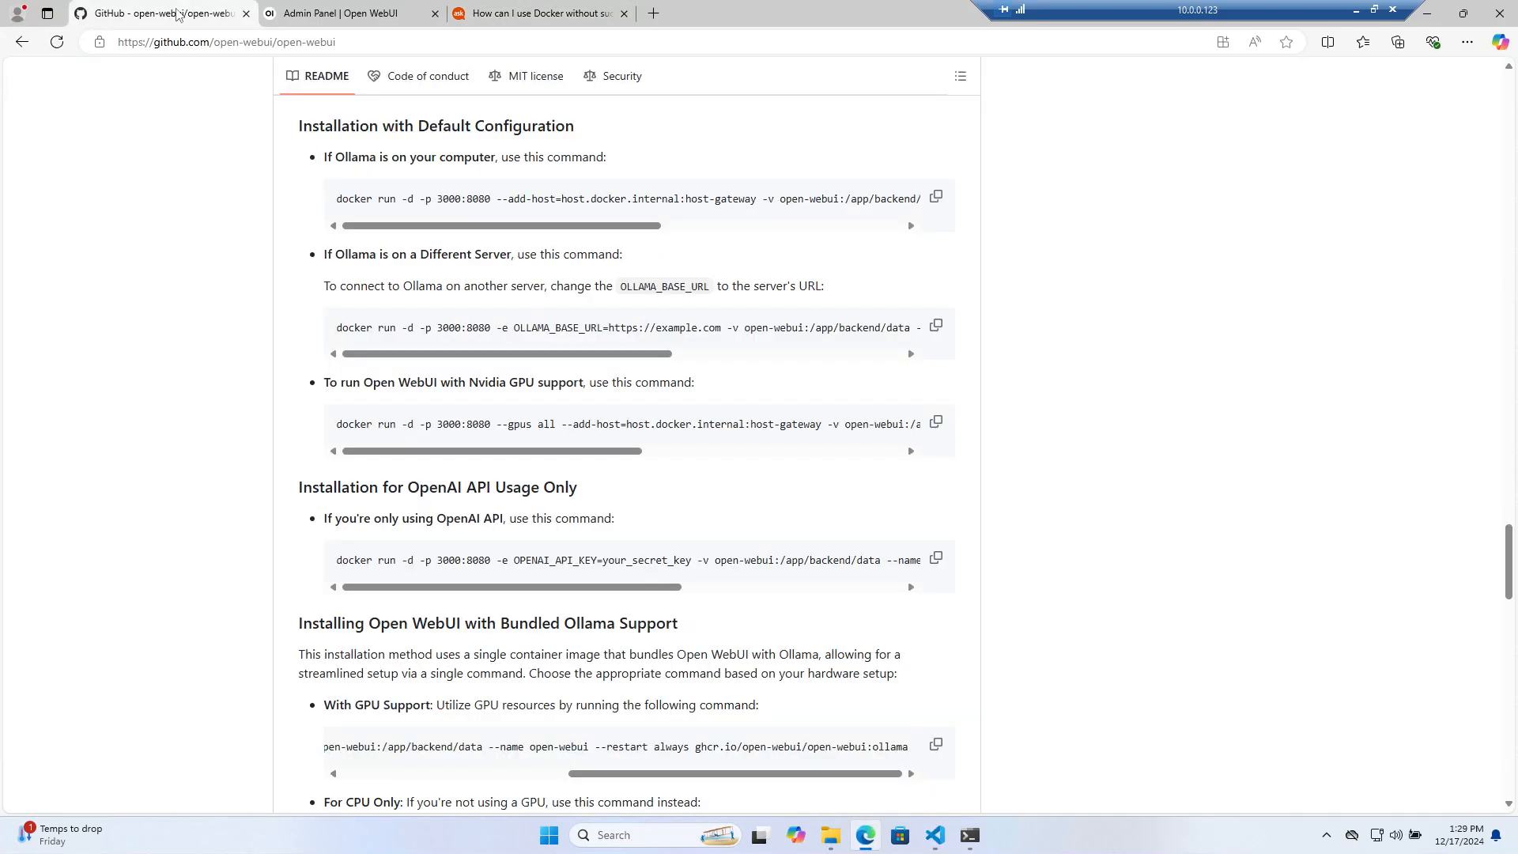
{"action": "left_click", "coordinate": [389, 14]}
{"action": "left_click", "coordinate": [63, 77]}
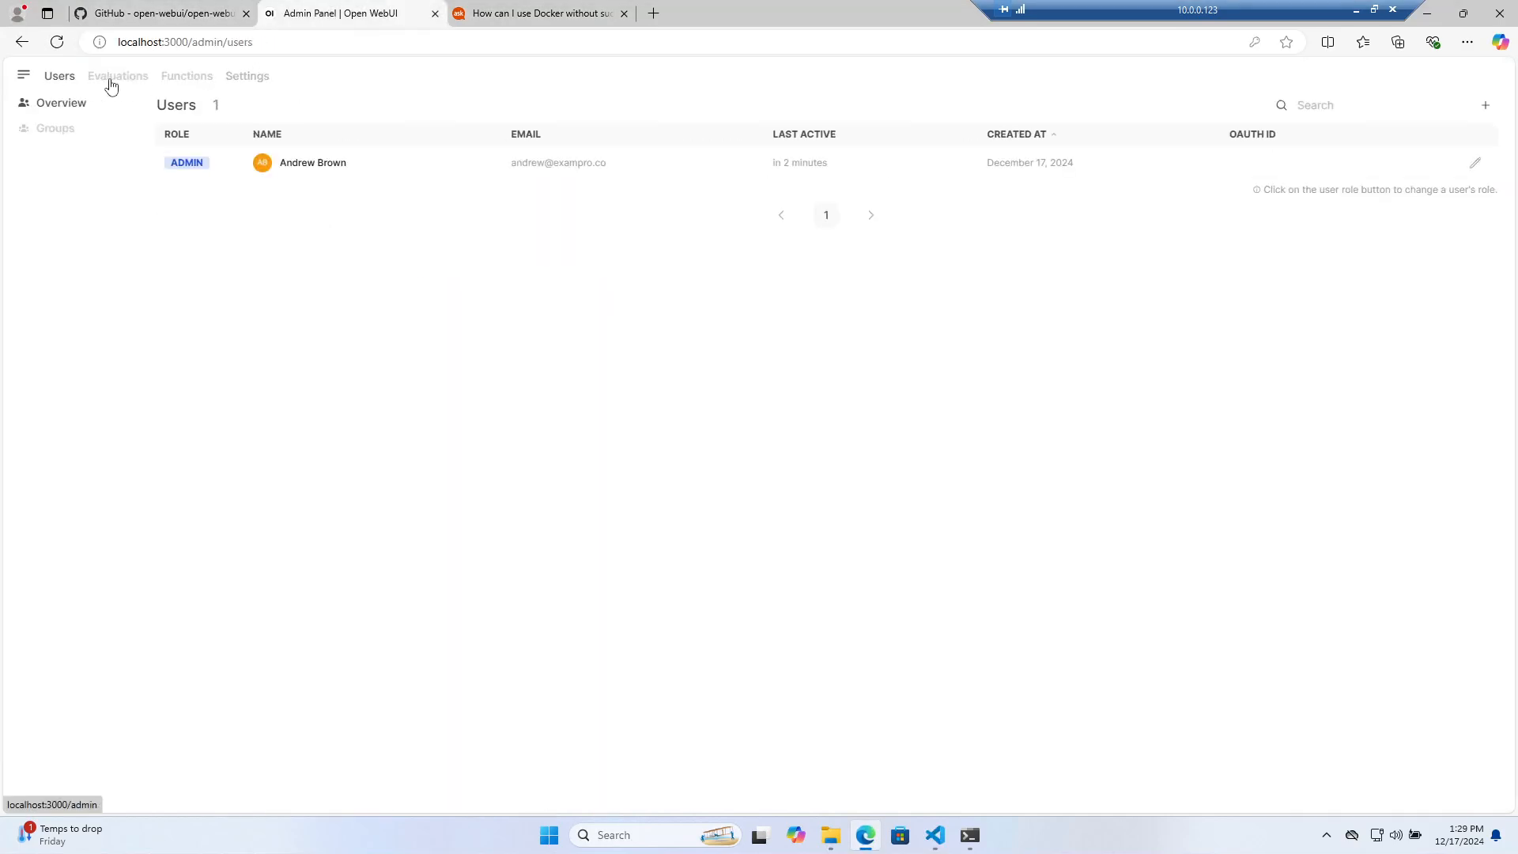
{"action": "left_click", "coordinate": [131, 78]}
{"action": "left_click", "coordinate": [188, 79]}
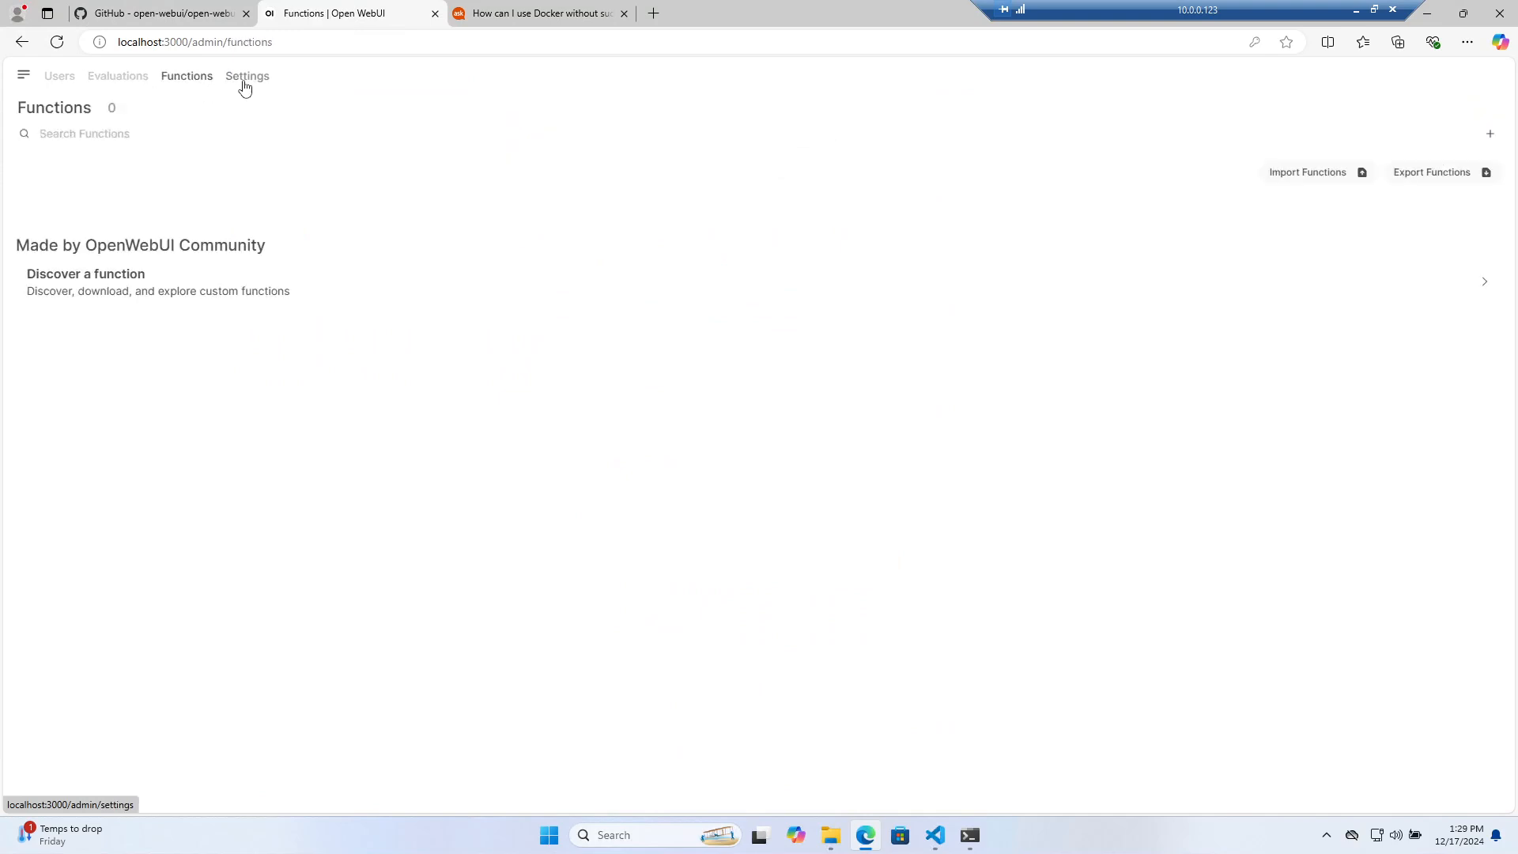
{"action": "left_click", "coordinate": [246, 79]}
{"action": "left_click", "coordinate": [71, 128]}
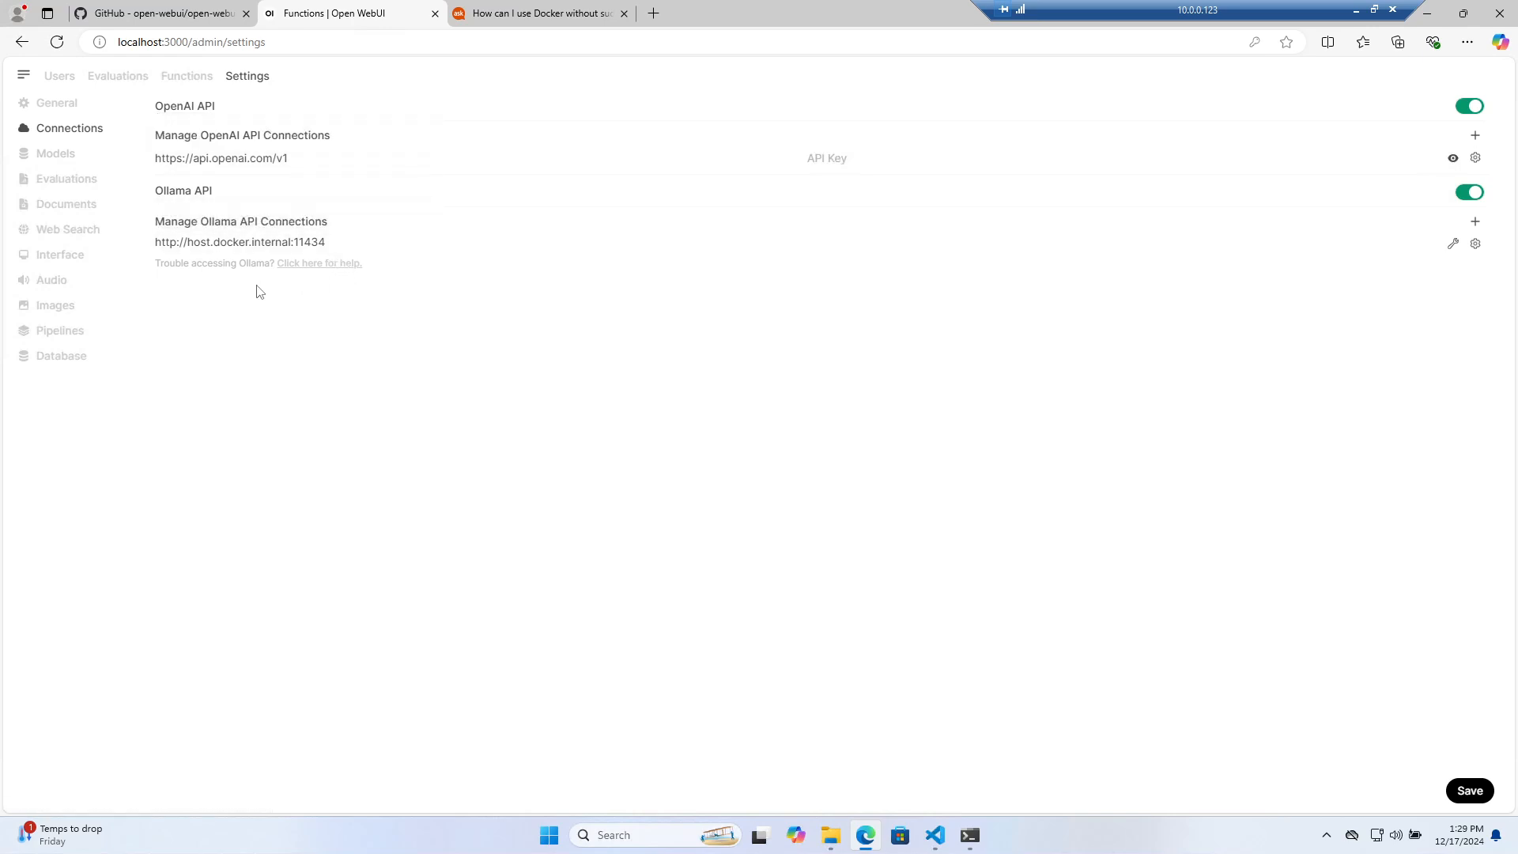
Follow 'Click here for help.' to the GitHub troubleshooting section with the --network=host command
{"action": "left_click", "coordinate": [308, 265]}
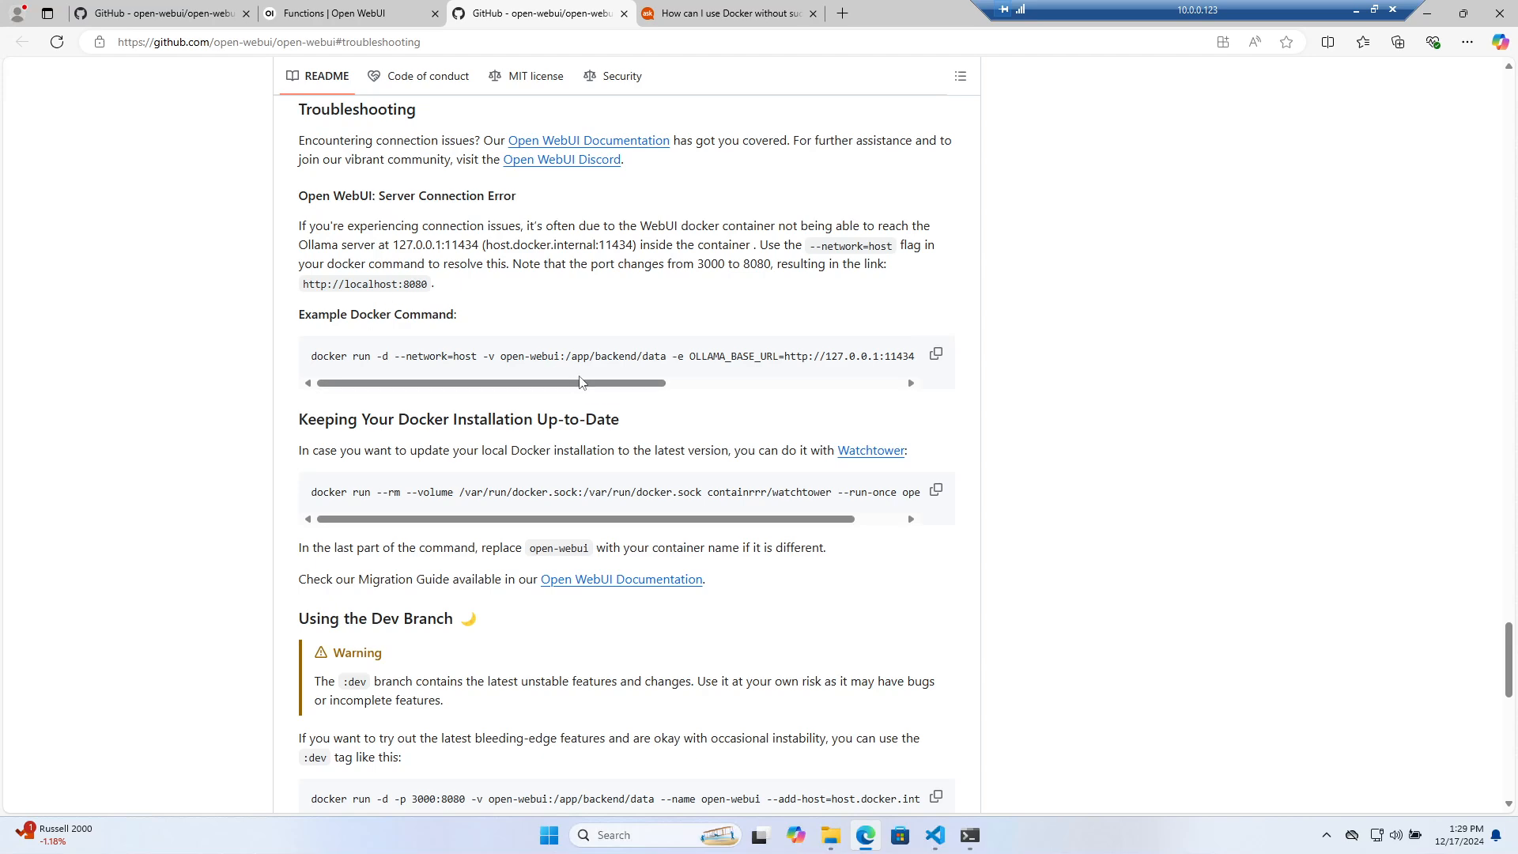
{"action": "left_click_drag", "start_coordinate": [589, 389], "coordinate": [417, 368]}
{"action": "left_click", "coordinate": [970, 836]}
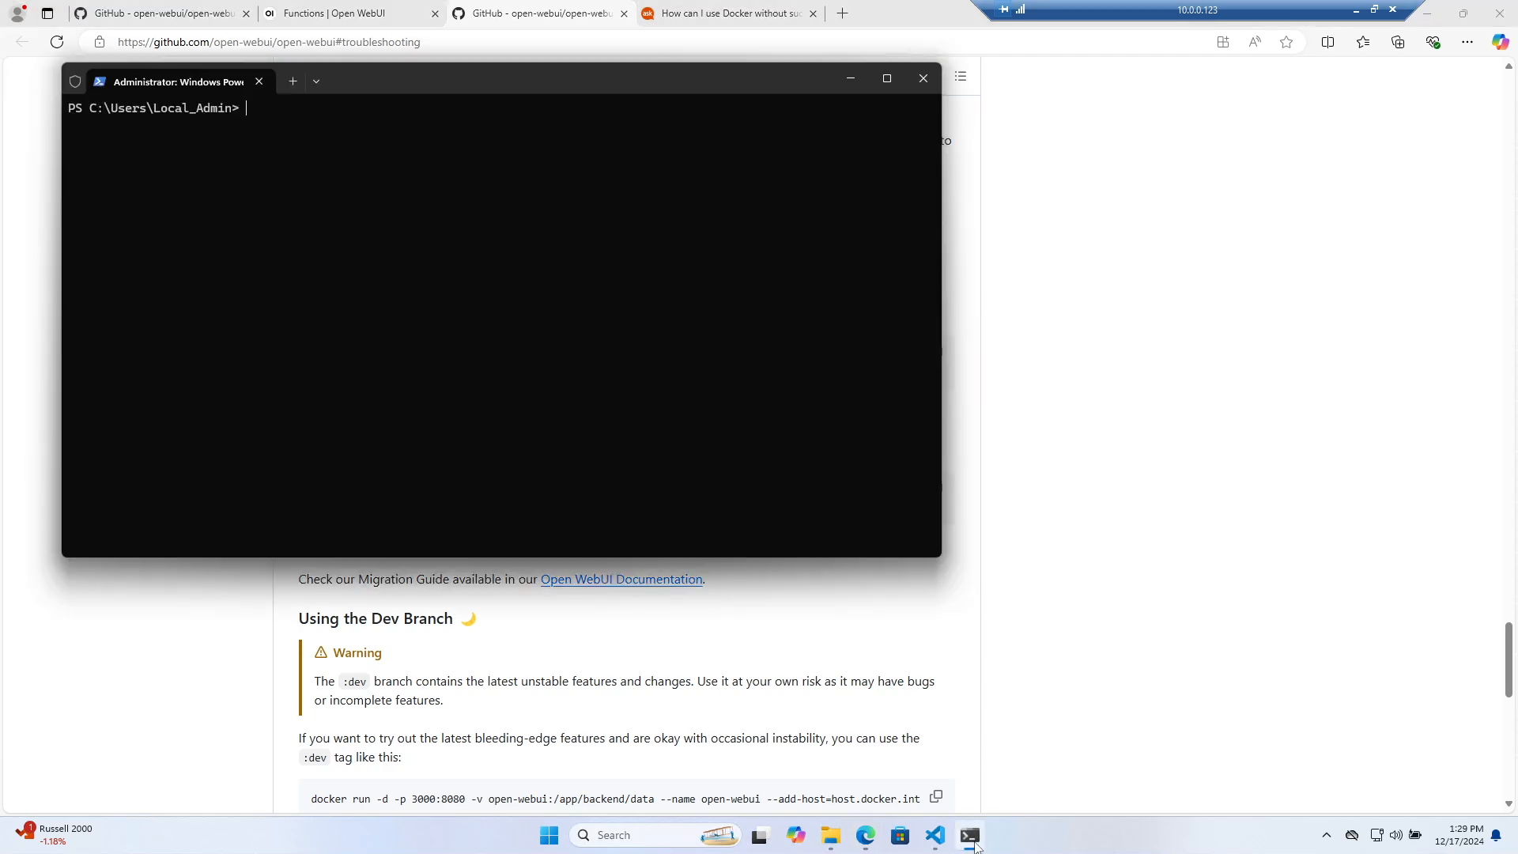
{"action": "left_click", "coordinate": [970, 836]}
In the VS Code terminal, start a docker ps command and then cancel it
{"action": "left_click", "coordinate": [947, 847]}
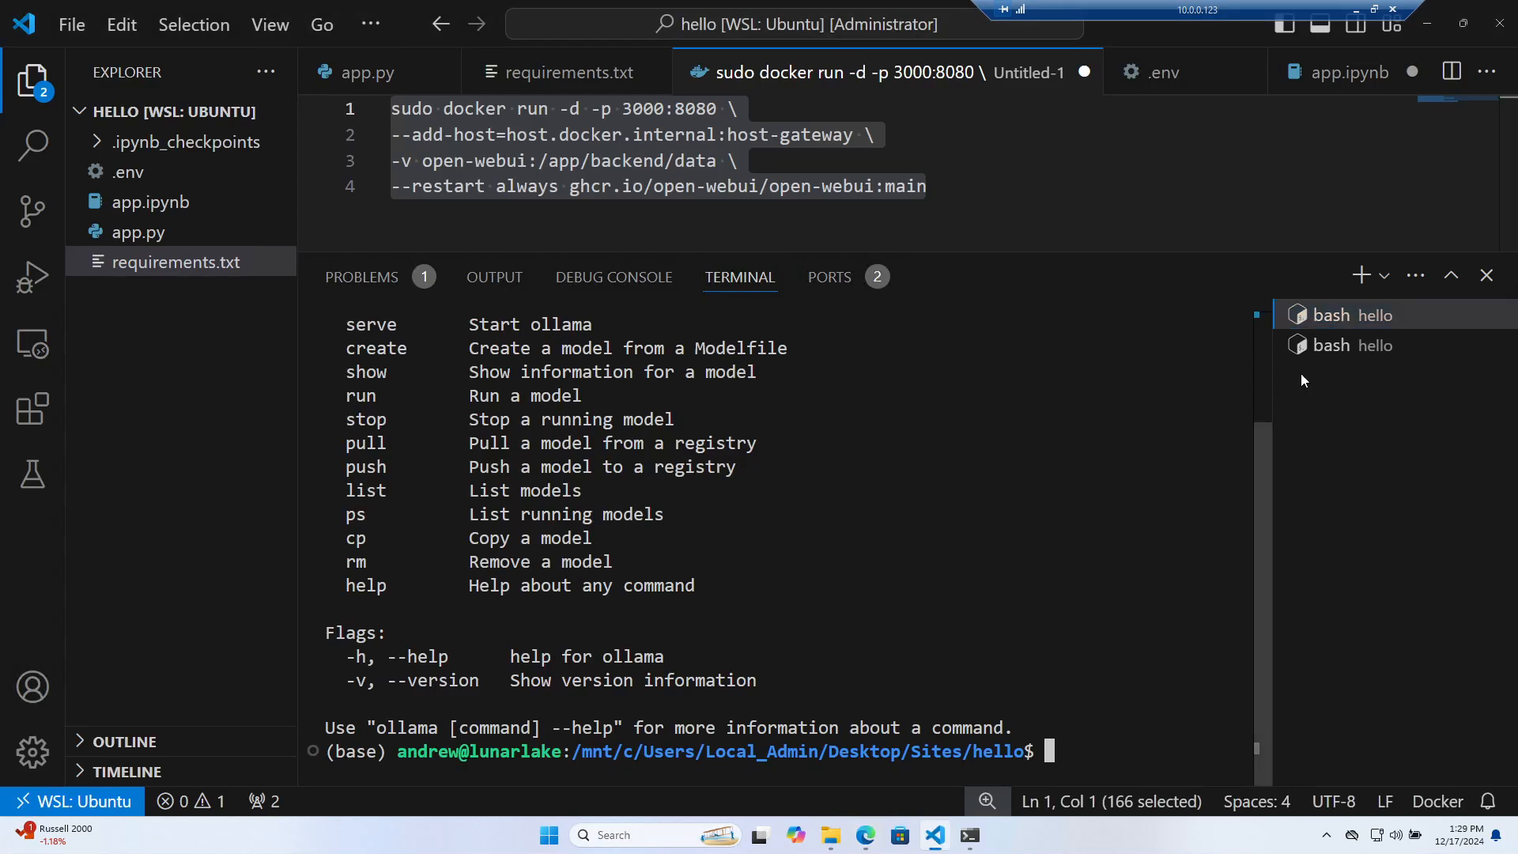
{"action": "type", "text": "docker"}
{"action": "key", "text": "Home"}
{"action": "type", "text": "ps"}
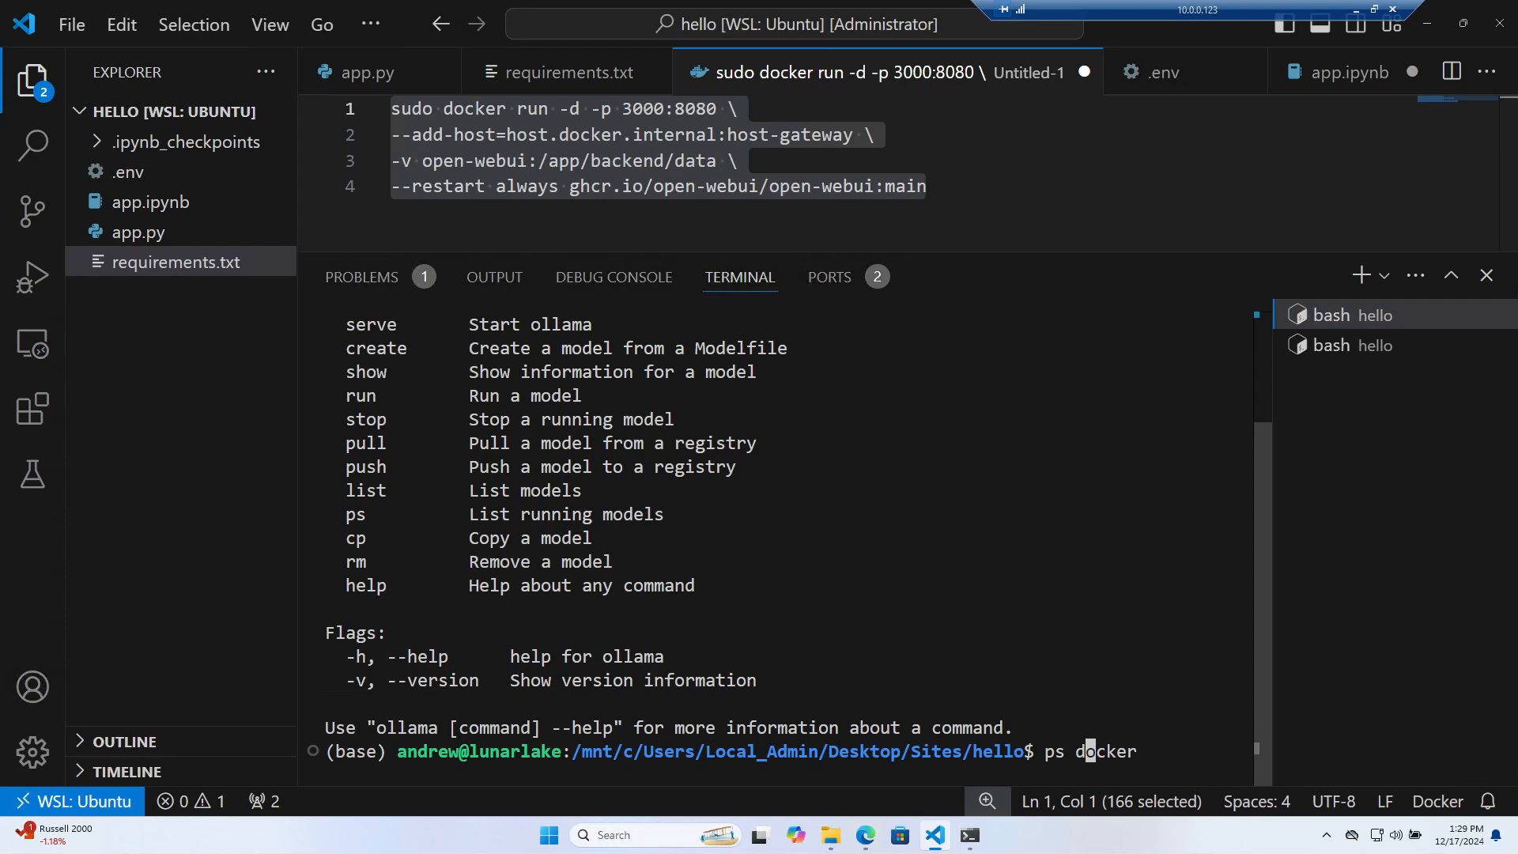
{"action": "key", "text": "End"}
{"action": "key", "text": "ctrl+c"}
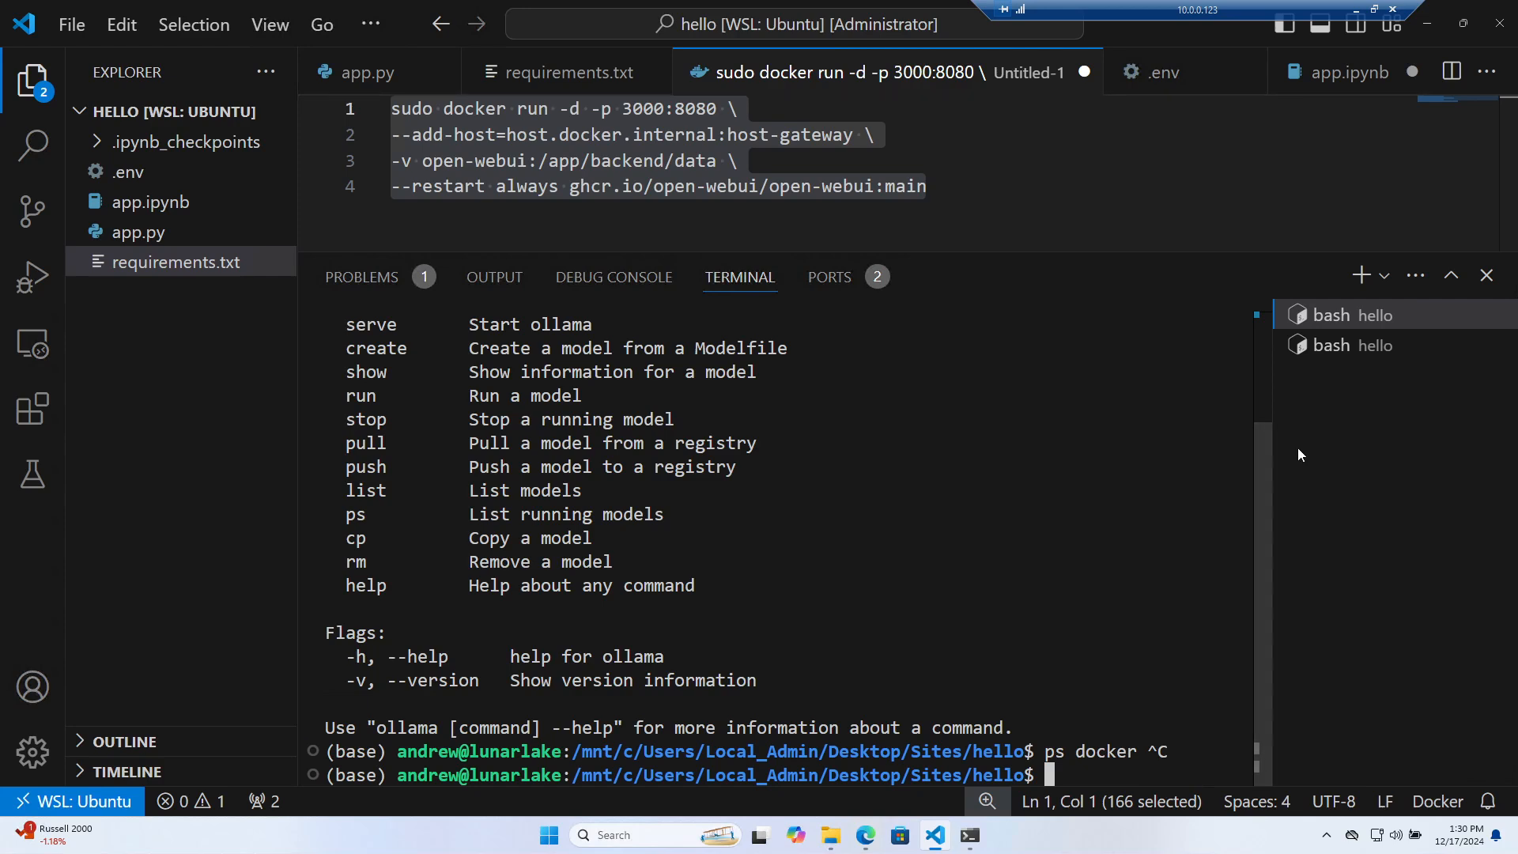
Run sudo snap uninstall docker, then sudo snap remove docker after it errors, checking both sessions
{"action": "type", "text": "sudo snap uni"}
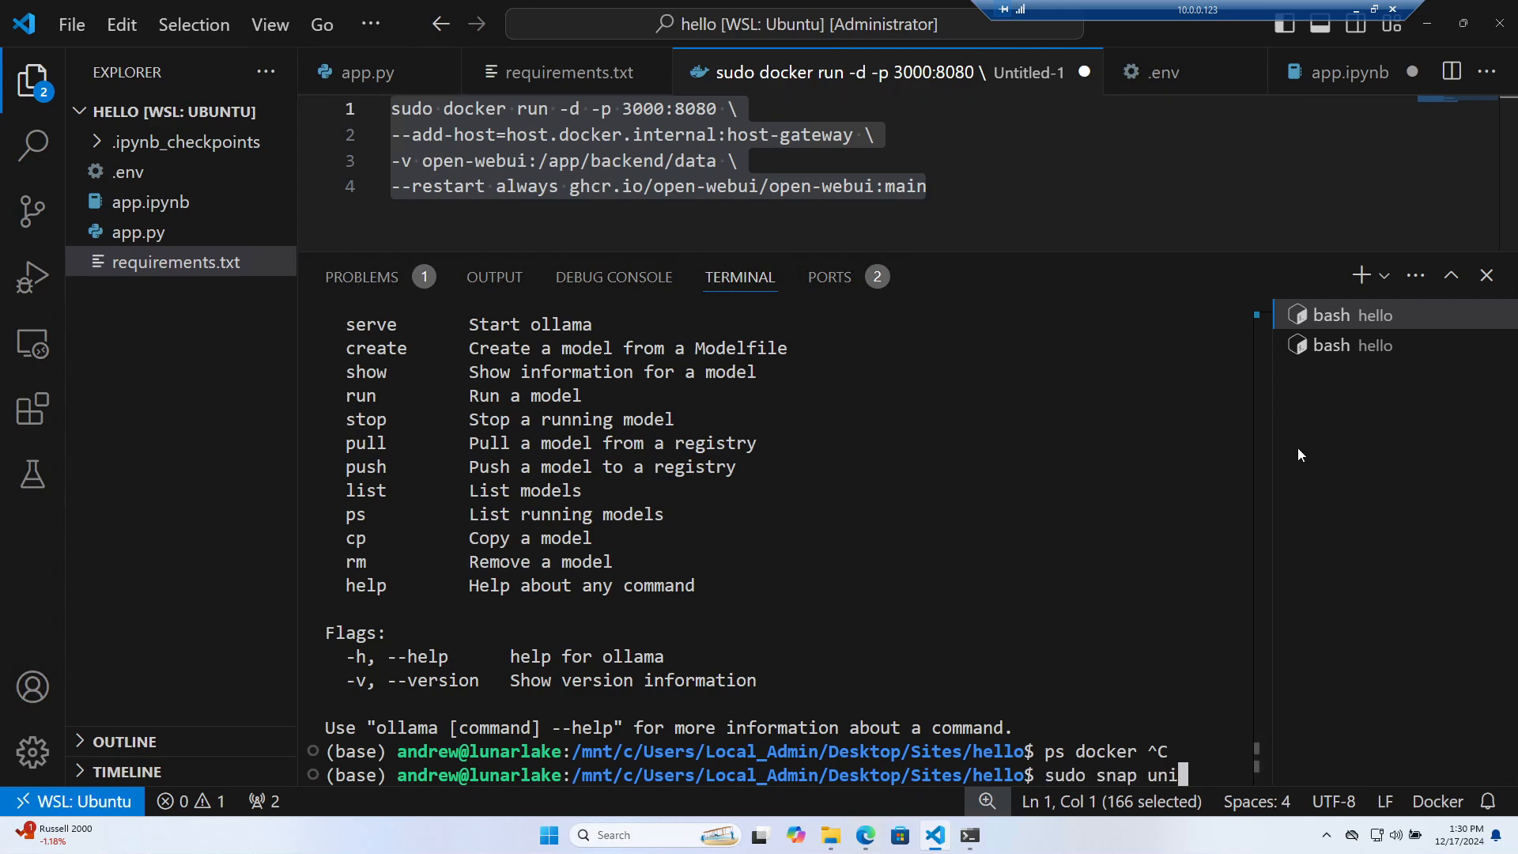
{"action": "type", "text": "nstall docker"}
{"action": "key", "text": "Return"}
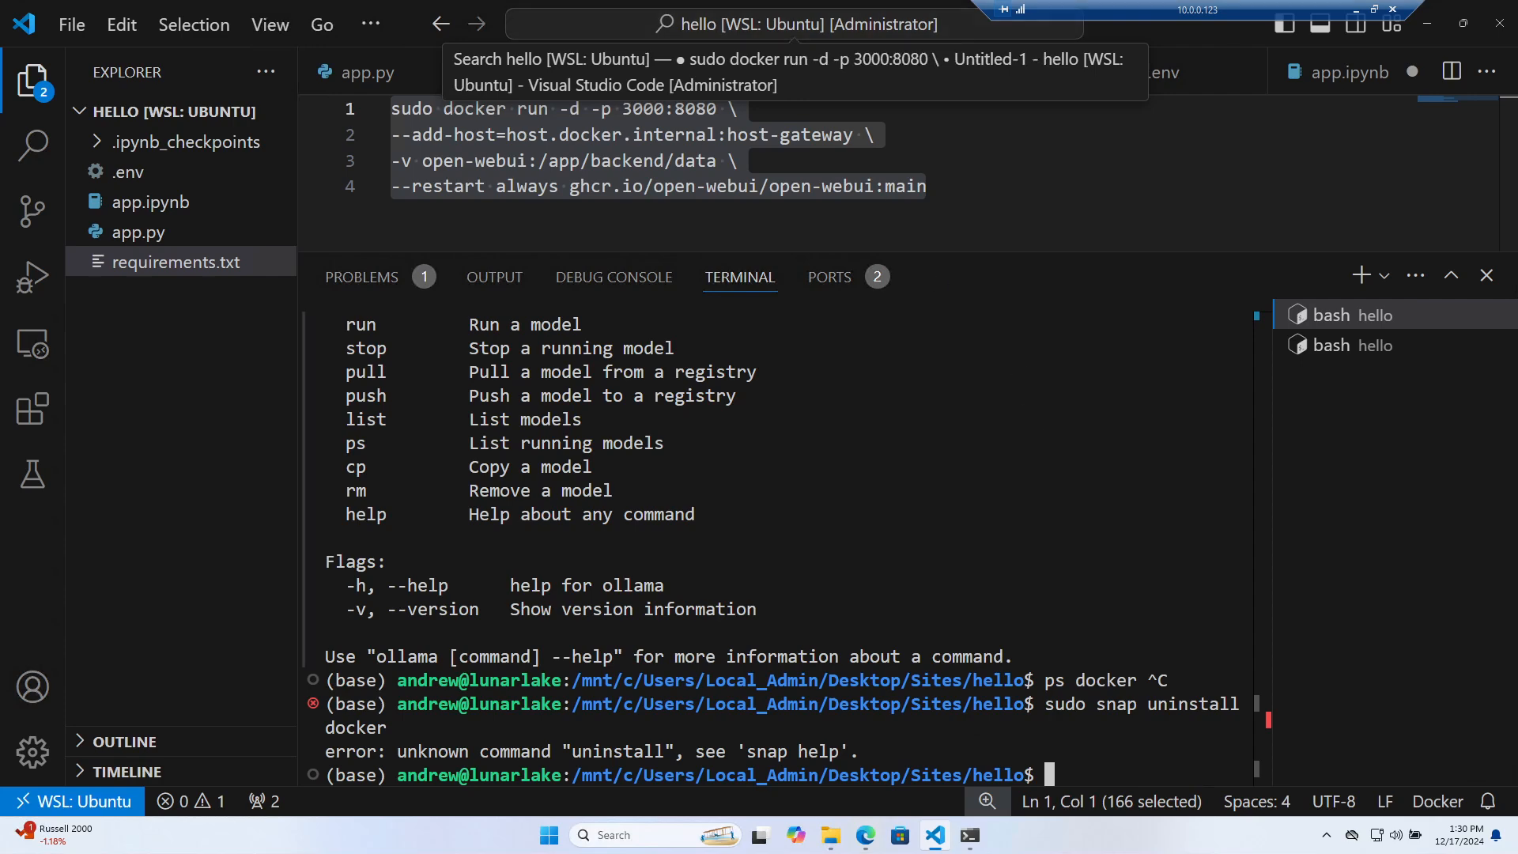
{"action": "type", "text": "sudo snap re"}
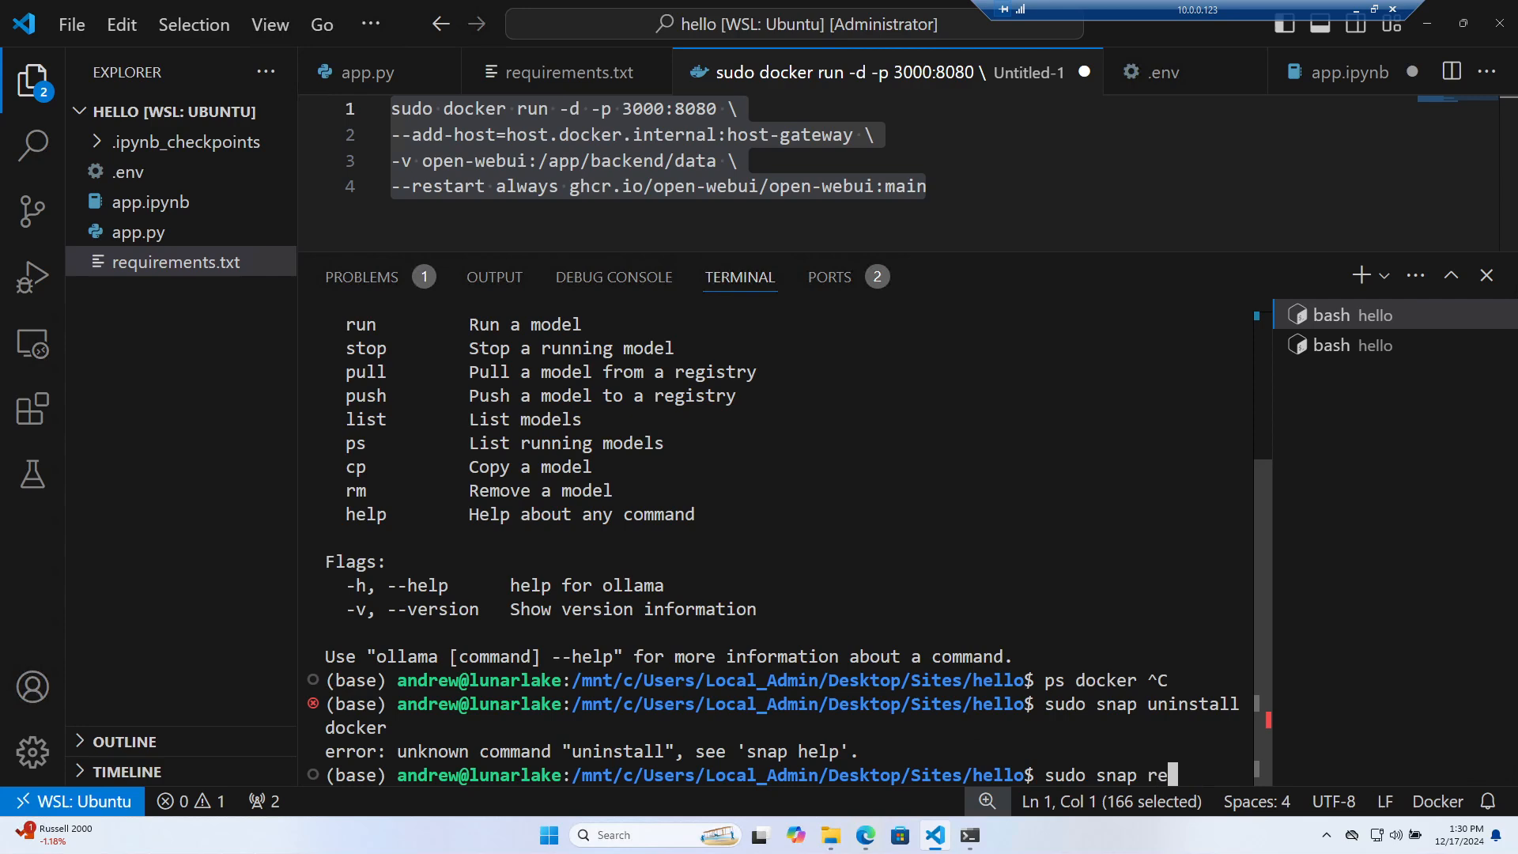
{"action": "type", "text": "move docker"}
{"action": "key", "text": "Return"}
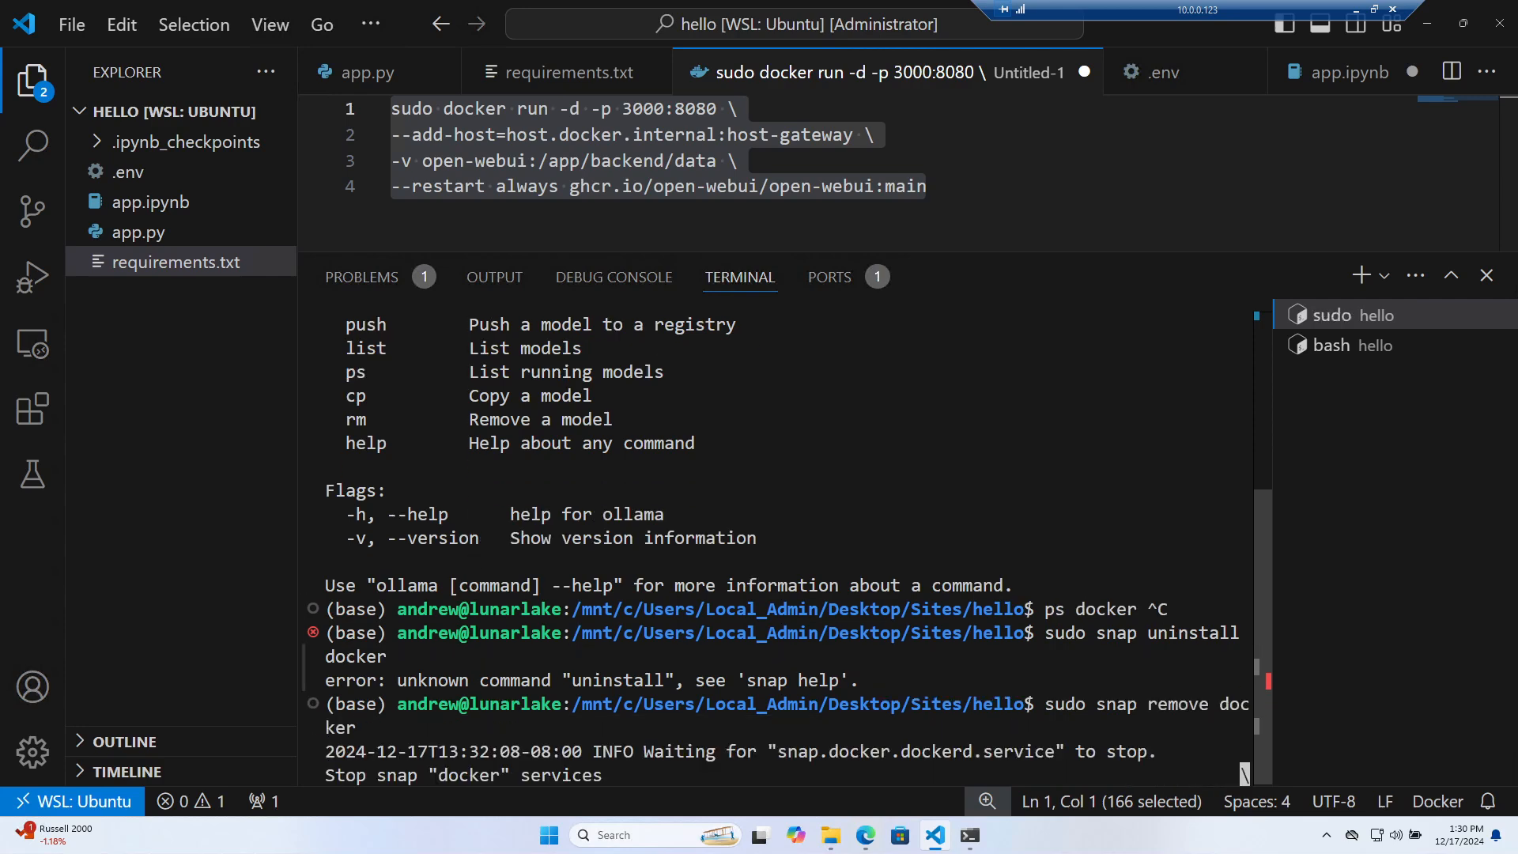
{"action": "scroll", "coordinate": [786, 546], "scroll_direction": "up", "scroll_amount": 2}
{"action": "scroll", "coordinate": [786, 546], "scroll_direction": "down", "scroll_amount": 2}
{"action": "left_click", "coordinate": [1360, 350]}
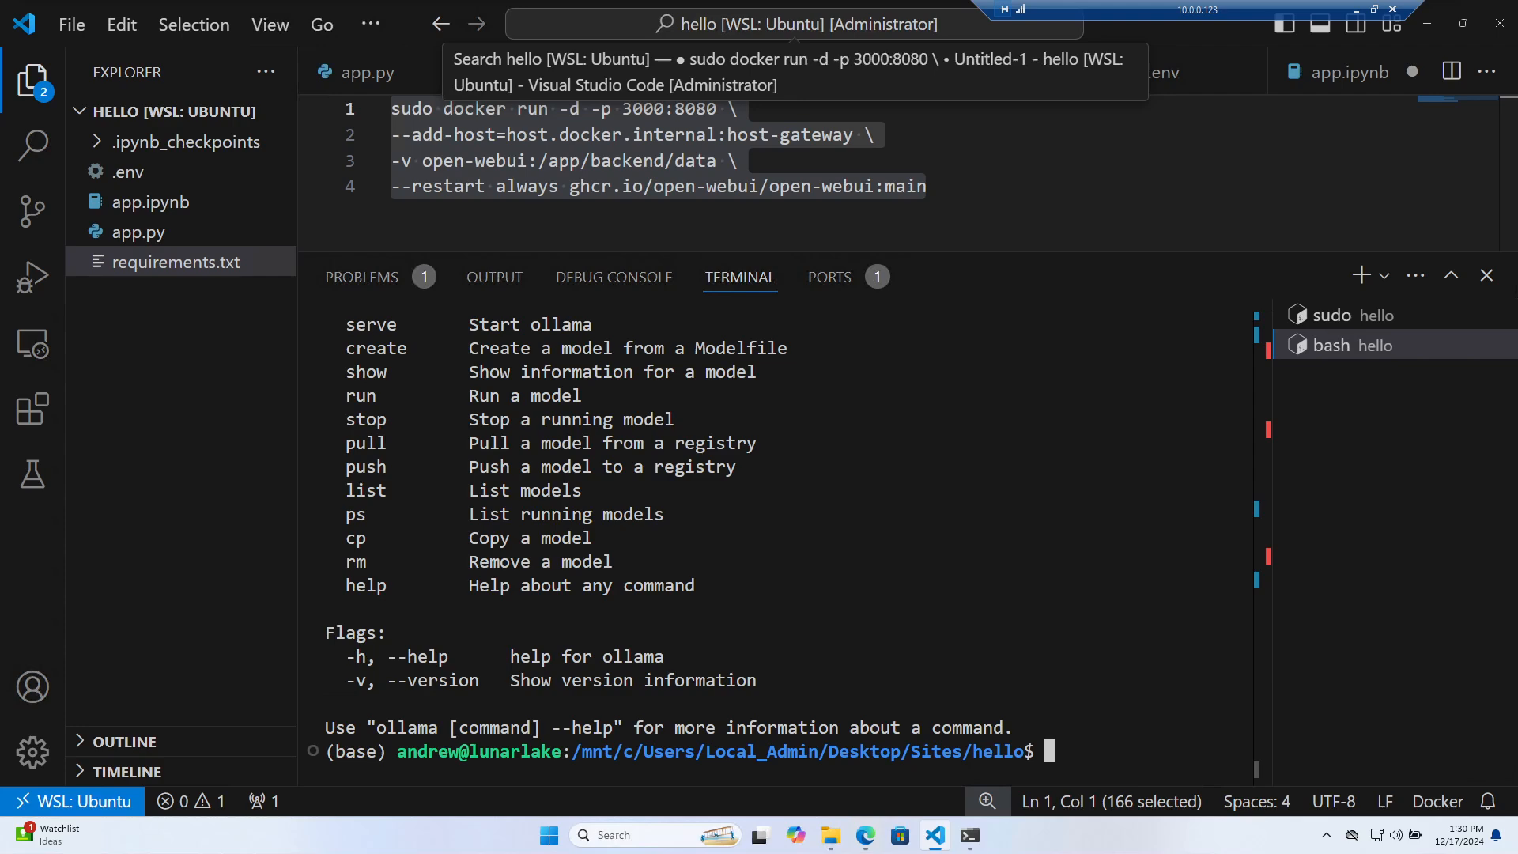
{"action": "left_click", "coordinate": [1338, 319]}
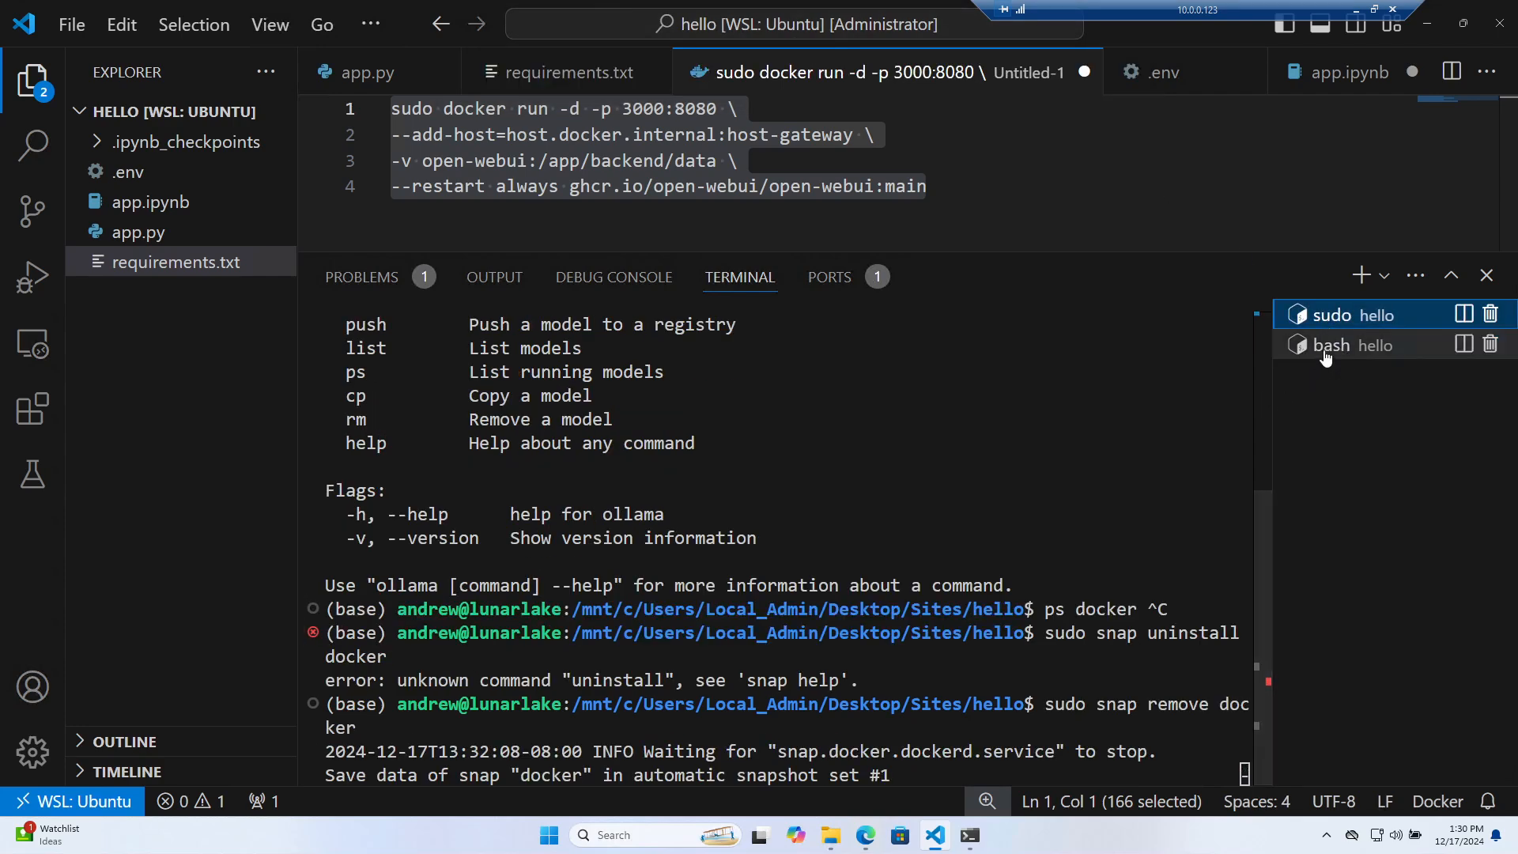
{"action": "left_click", "coordinate": [1352, 345]}
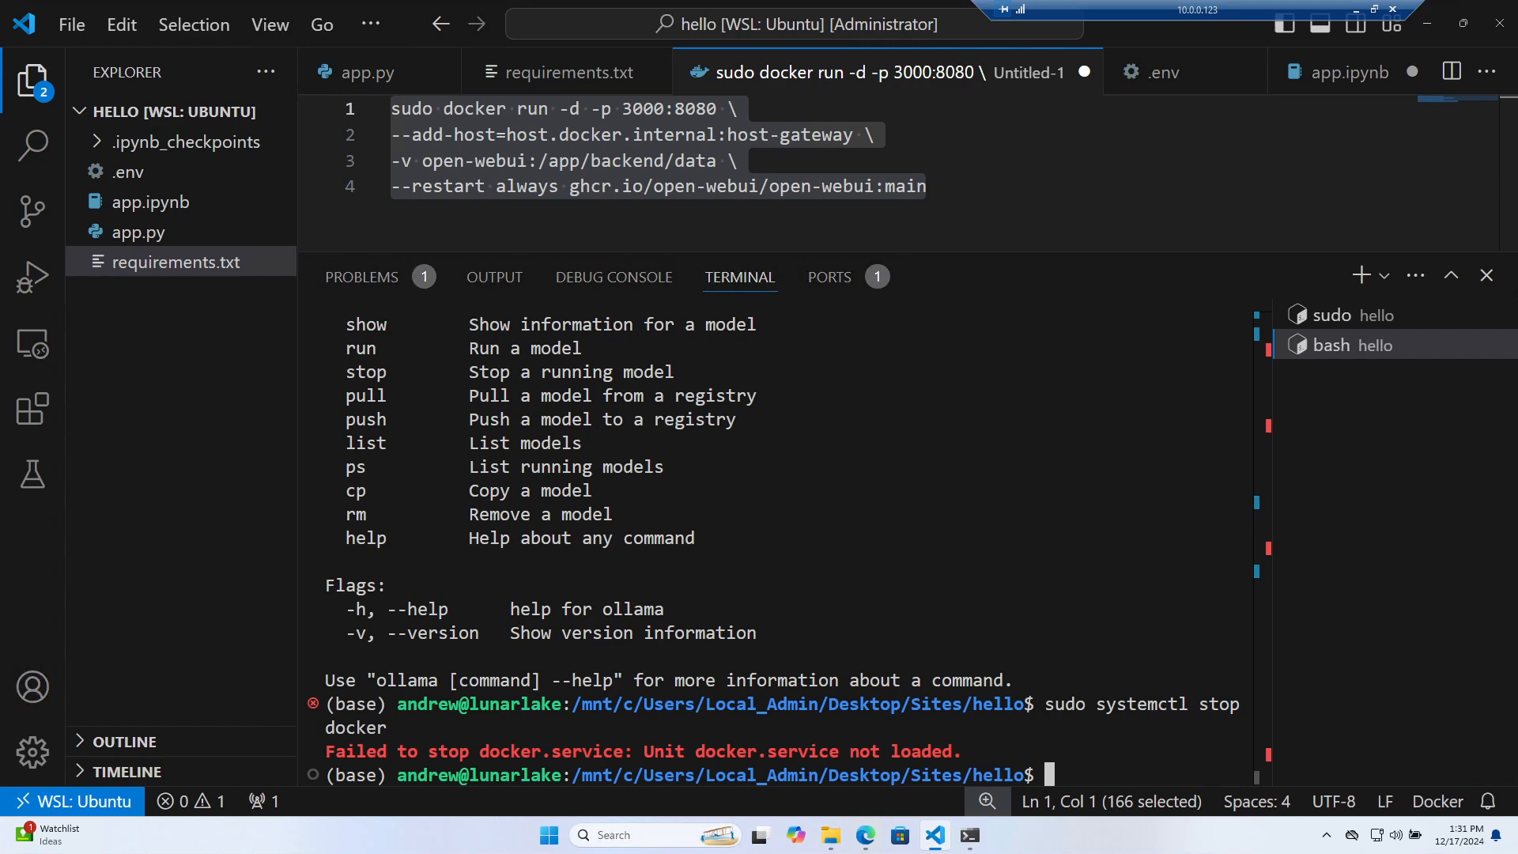
Run sudo docker ps twice, confirming it cannot reach a Docker daemon
{"action": "left_click", "coordinate": [1344, 314]}
{"action": "left_click", "coordinate": [1351, 346]}
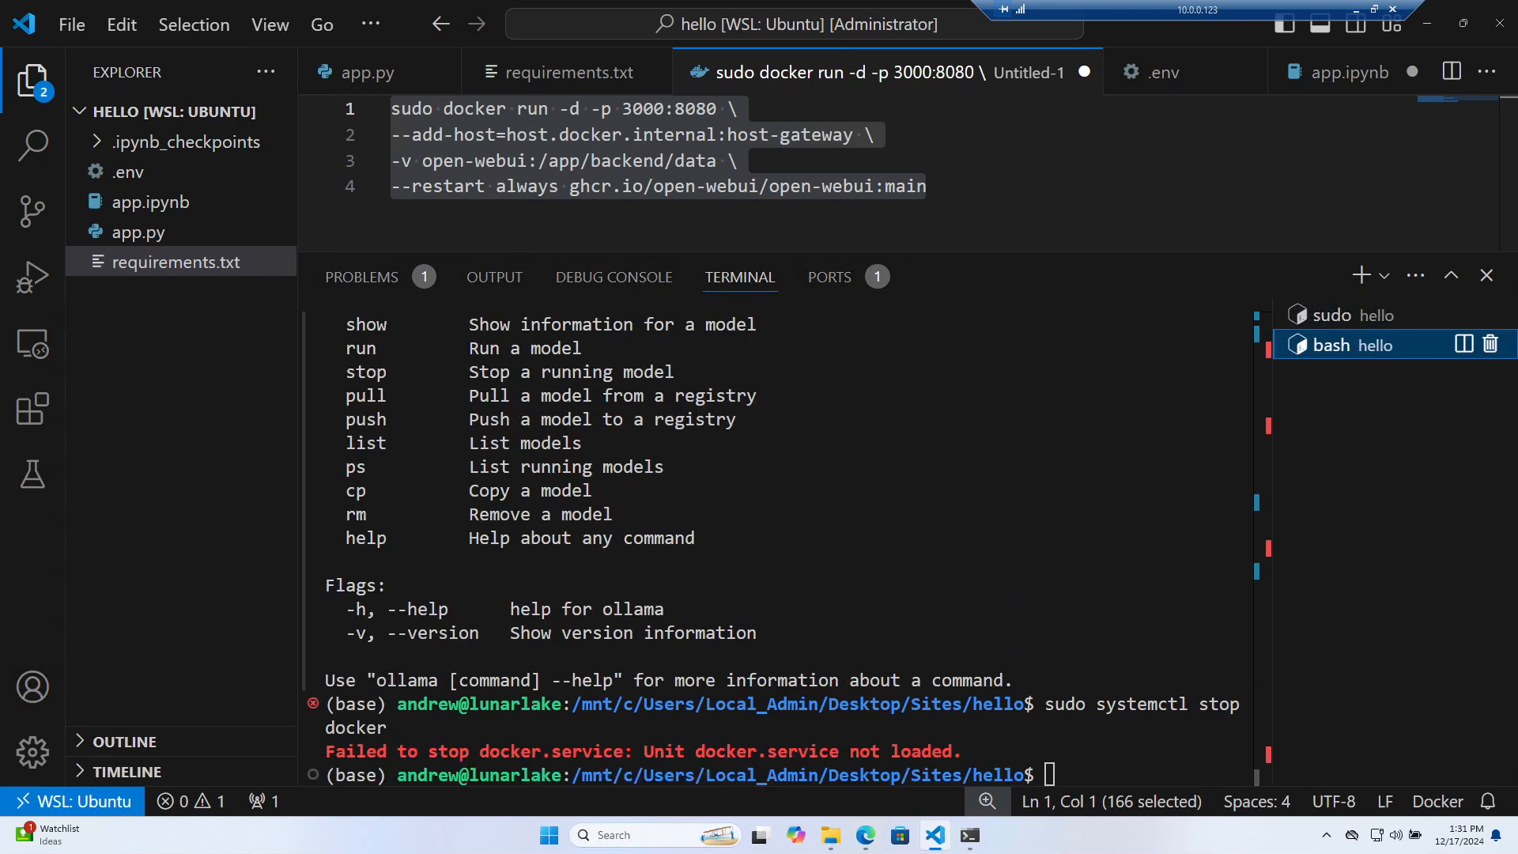
{"action": "type", "text": "sudo"}
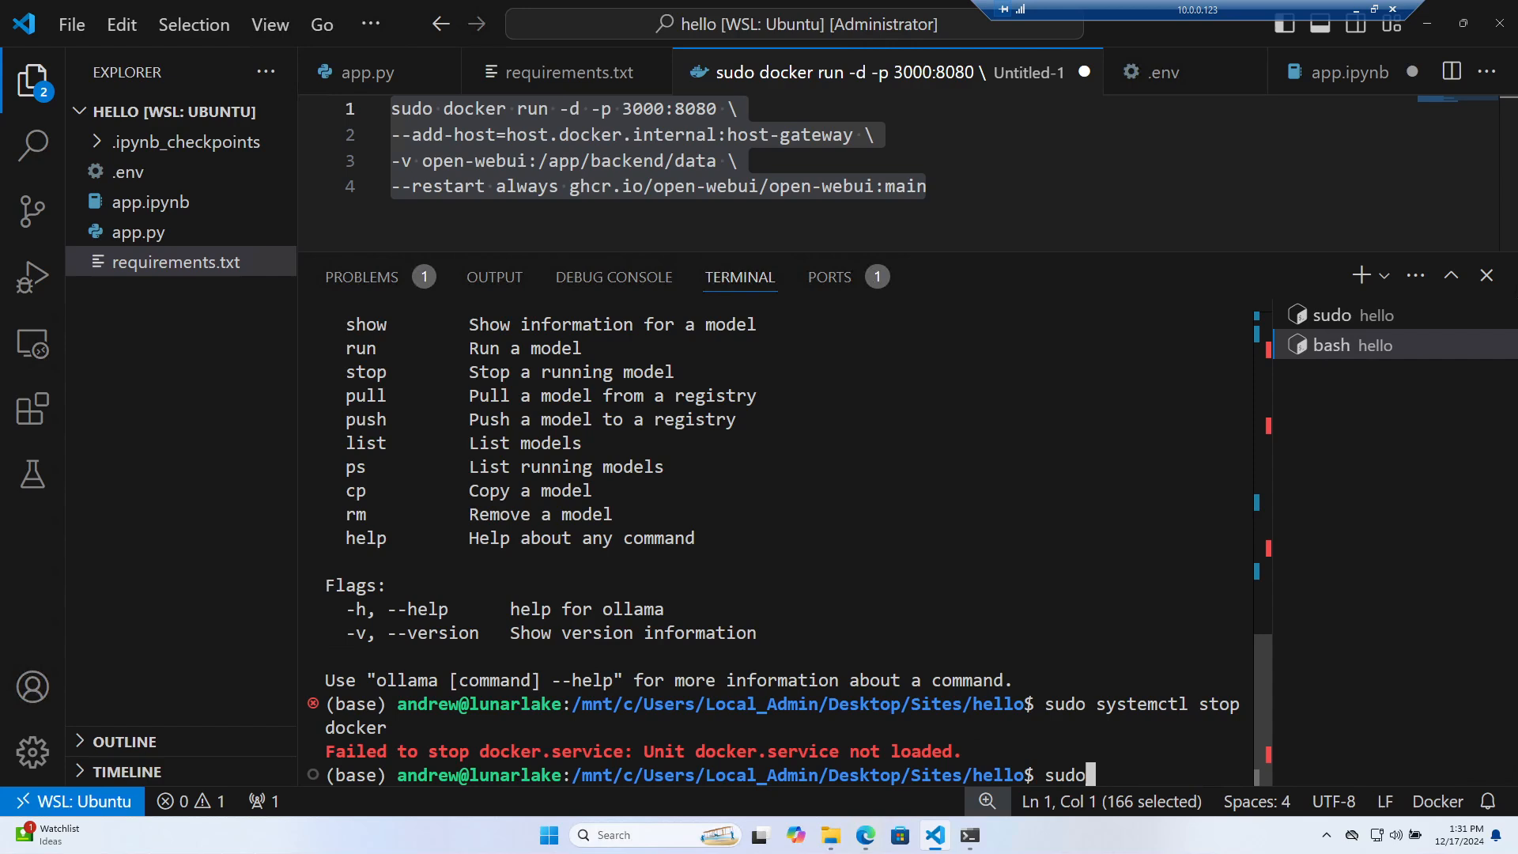
{"action": "type", "text": " docker ps"}
{"action": "key", "text": "Return"}
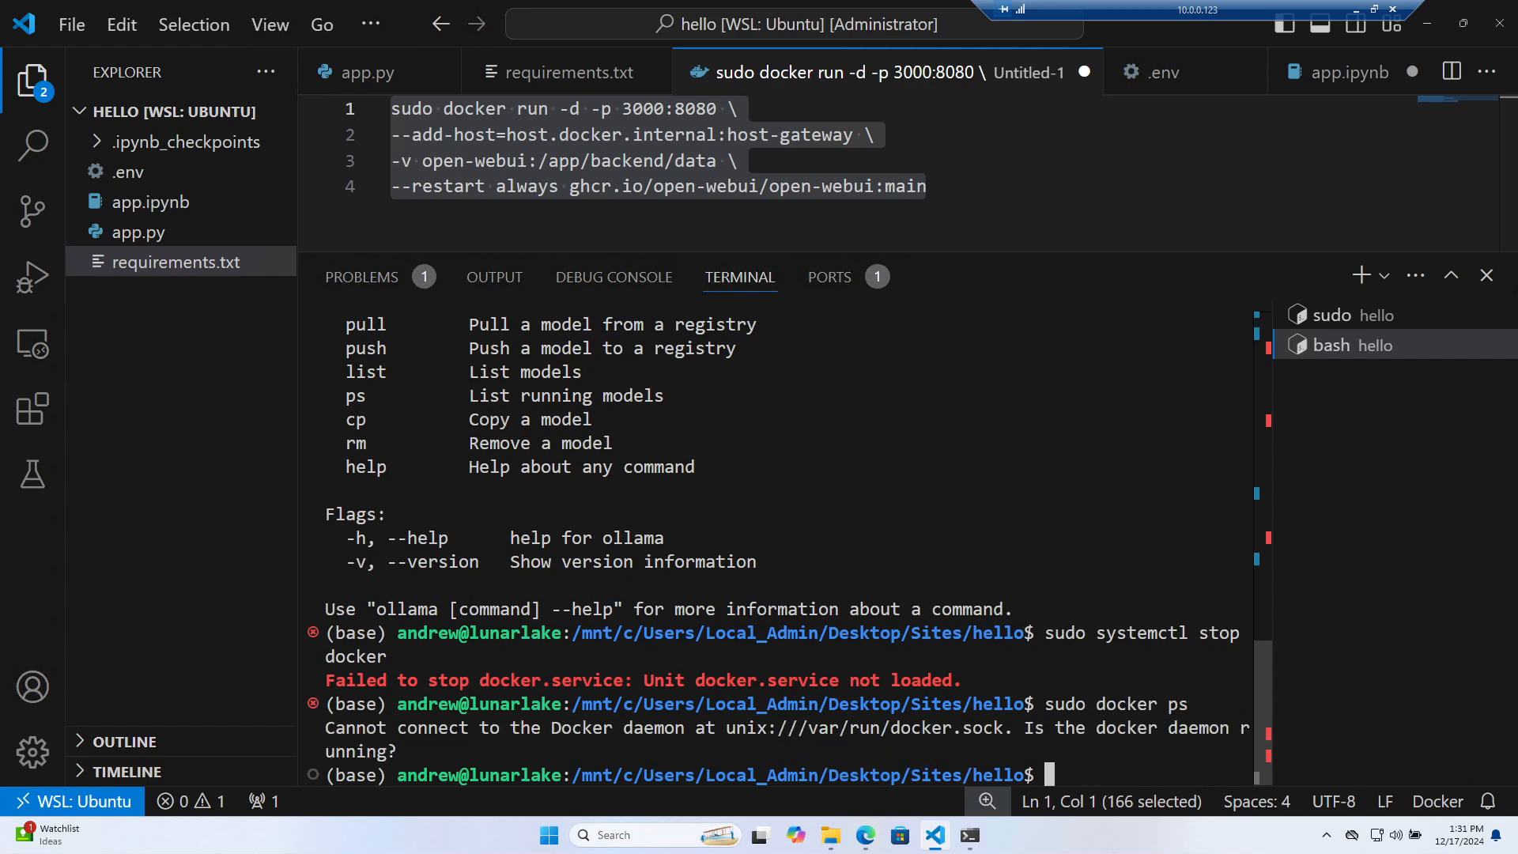
{"action": "type", "text": "sudo docker ps"}
{"action": "key", "text": "Return"}
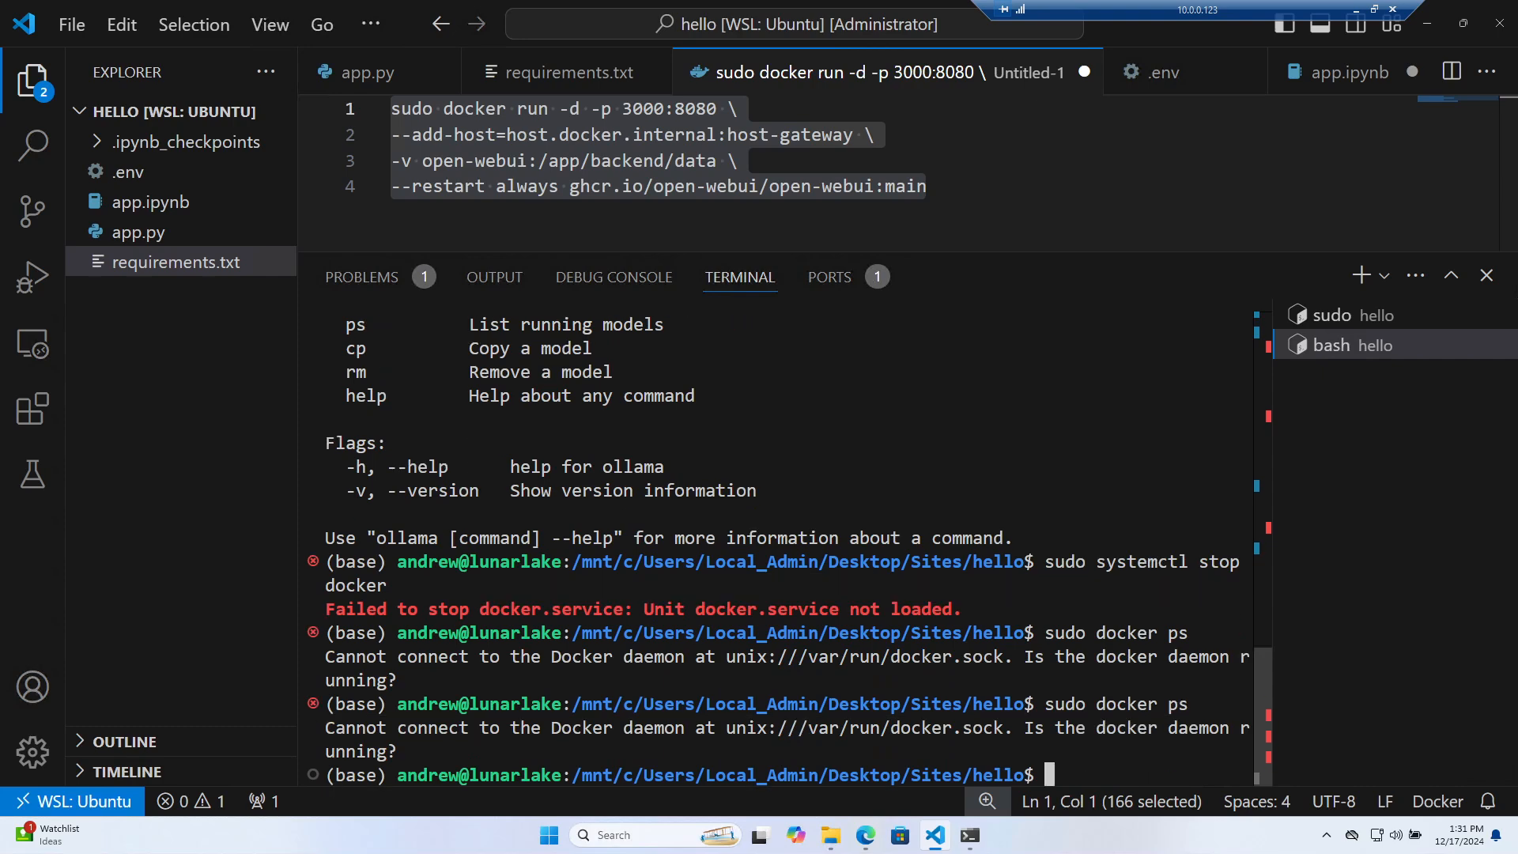
In the snap-removal session, run docker, which reports /snap/bin/docker missing
{"action": "left_click", "coordinate": [1354, 314]}
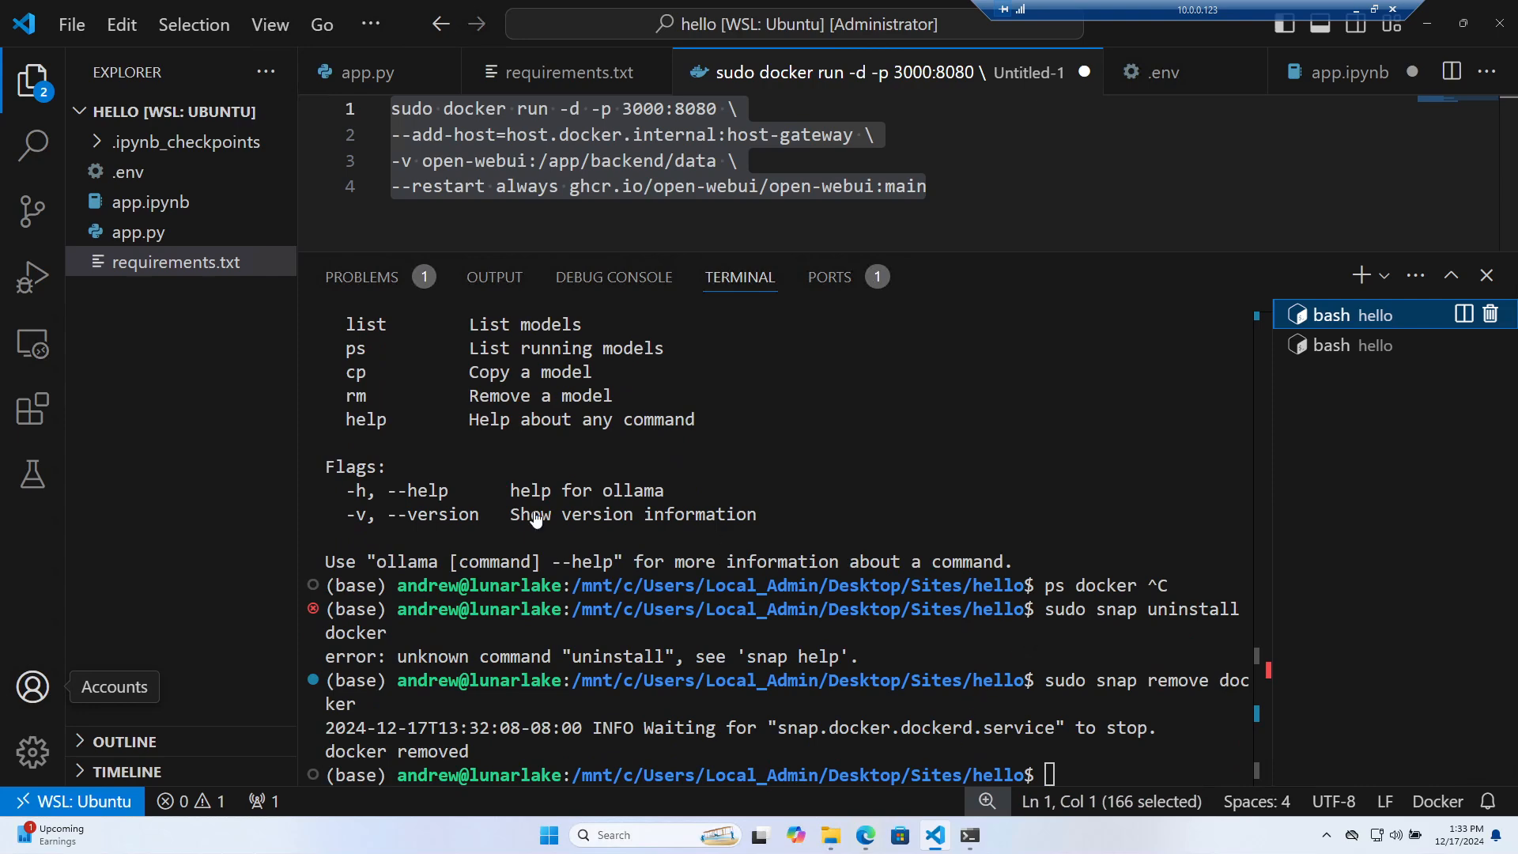
{"action": "type", "text": "docker"}
{"action": "key", "text": "Return"}
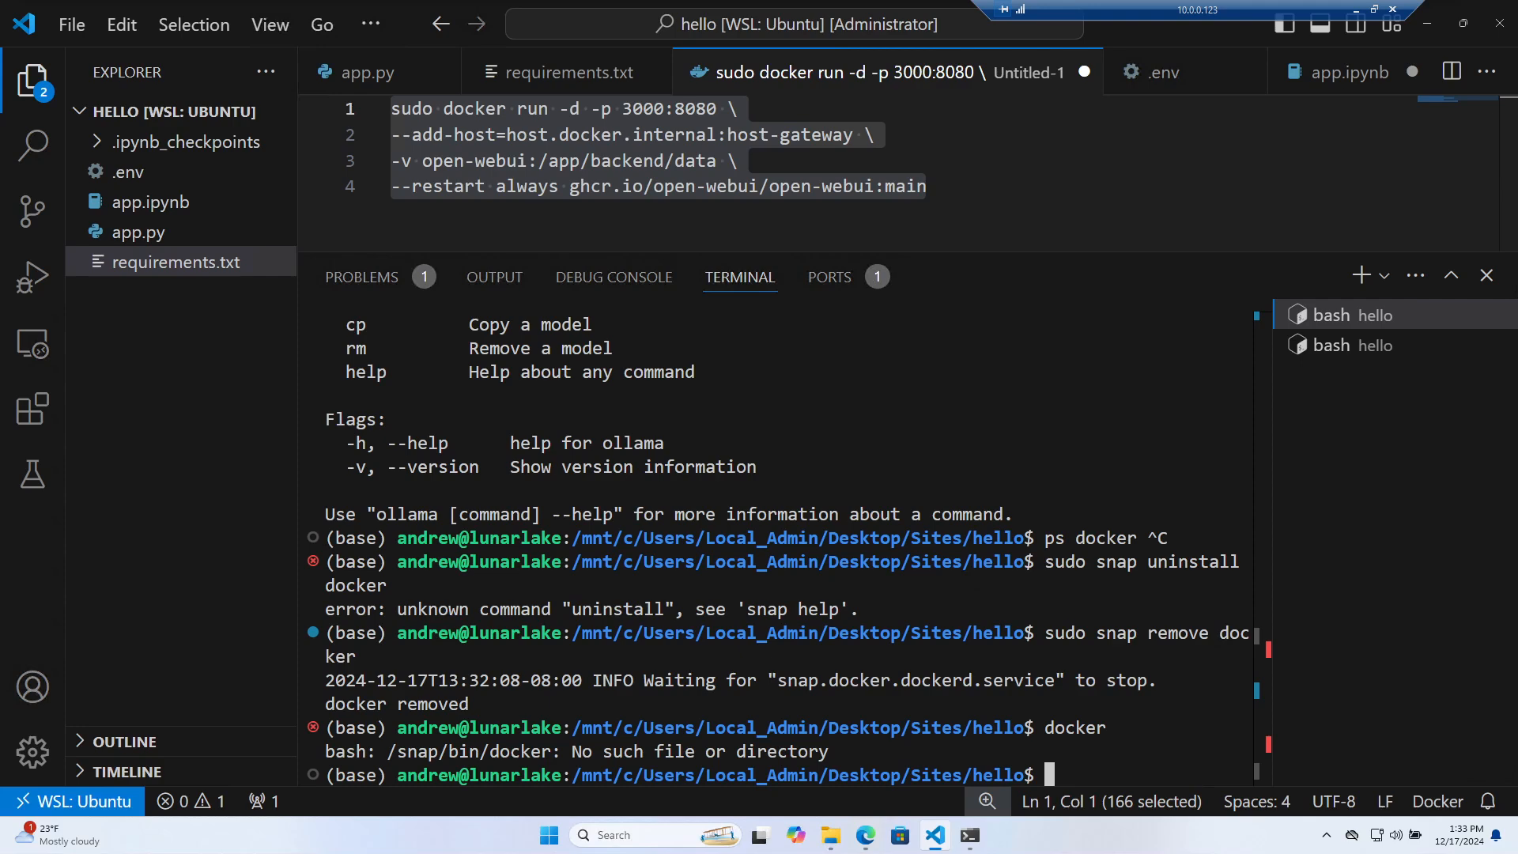
{"action": "left_click_drag", "start_coordinate": [0, 48], "coordinate": [0, 105]}
Open the Install Docker Engine on Ubuntu guide and find its apt repository steps
{"action": "left_click", "coordinate": [573, 397]}
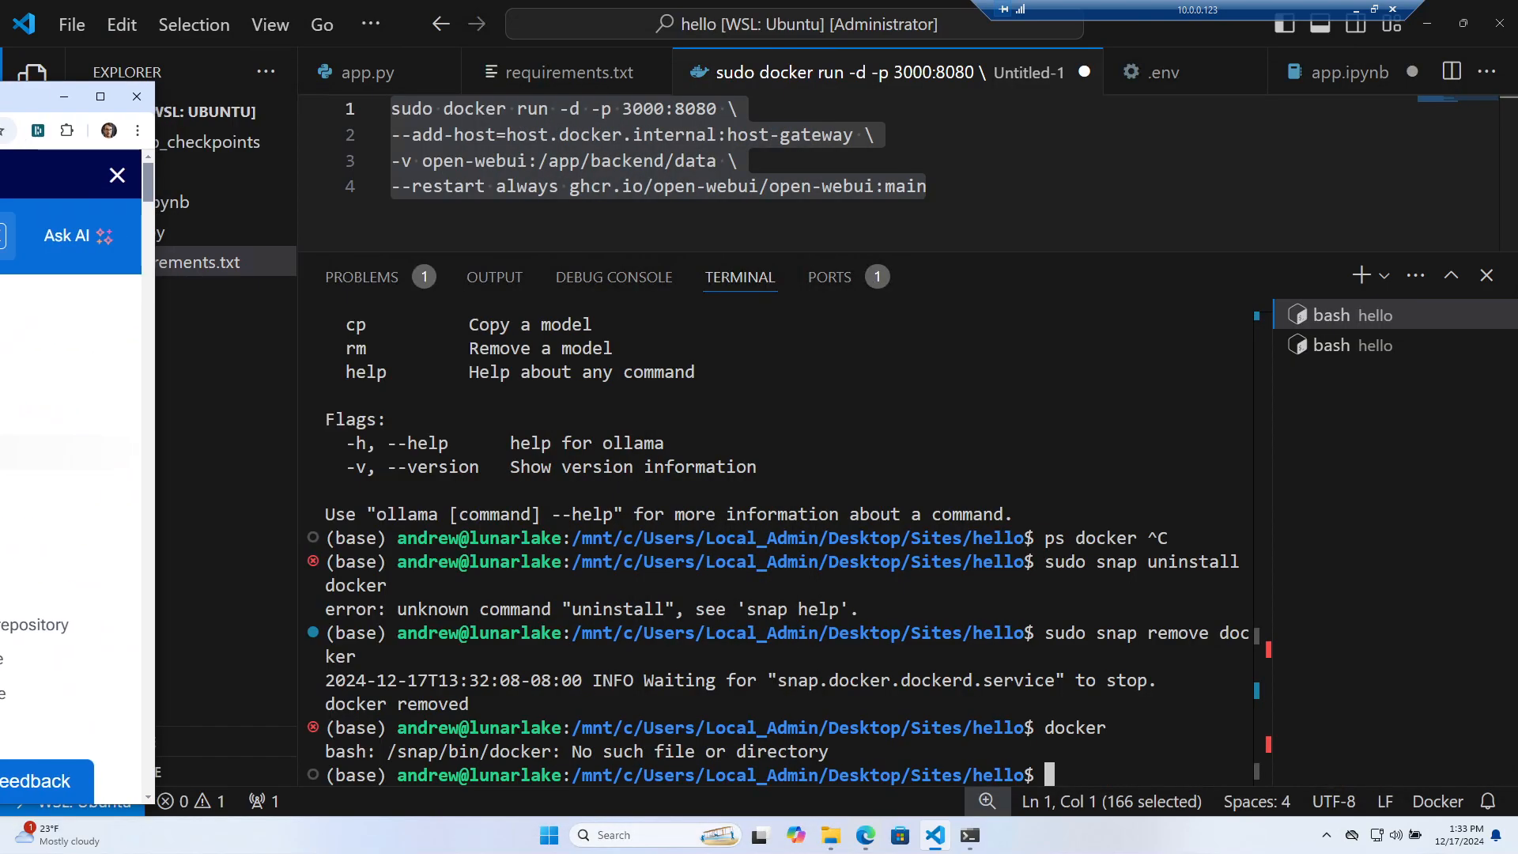
{"action": "scroll", "coordinate": [71, 474], "scroll_direction": "down", "scroll_amount": 8}
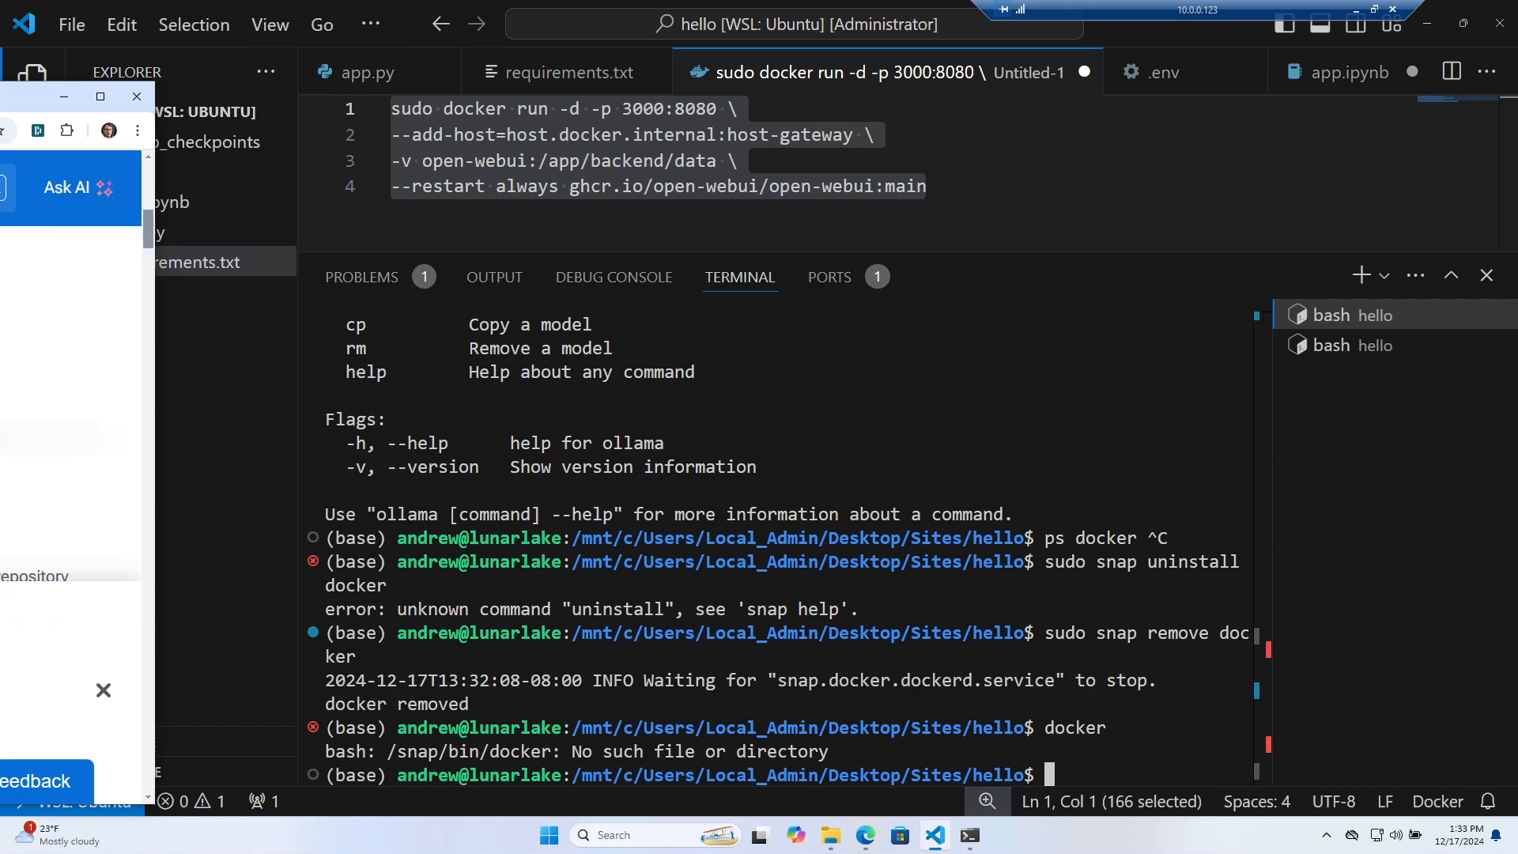
{"action": "left_click_drag", "start_coordinate": [0, 97], "coordinate": [688, 59]}
{"action": "scroll", "coordinate": [757, 494], "scroll_direction": "down", "scroll_amount": 14}
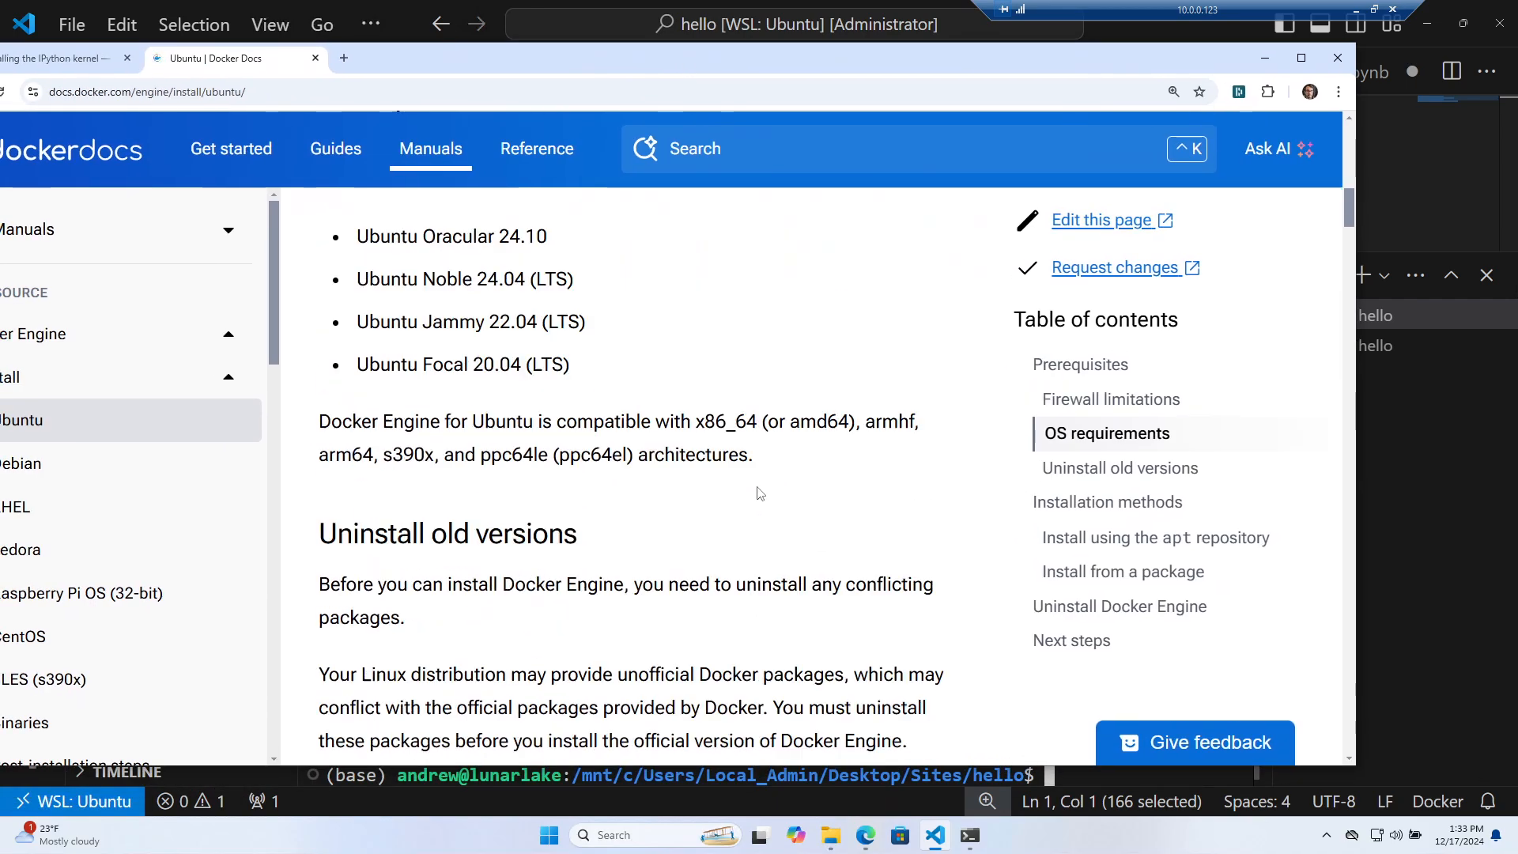
{"action": "scroll", "coordinate": [721, 479], "scroll_direction": "down", "scroll_amount": 15}
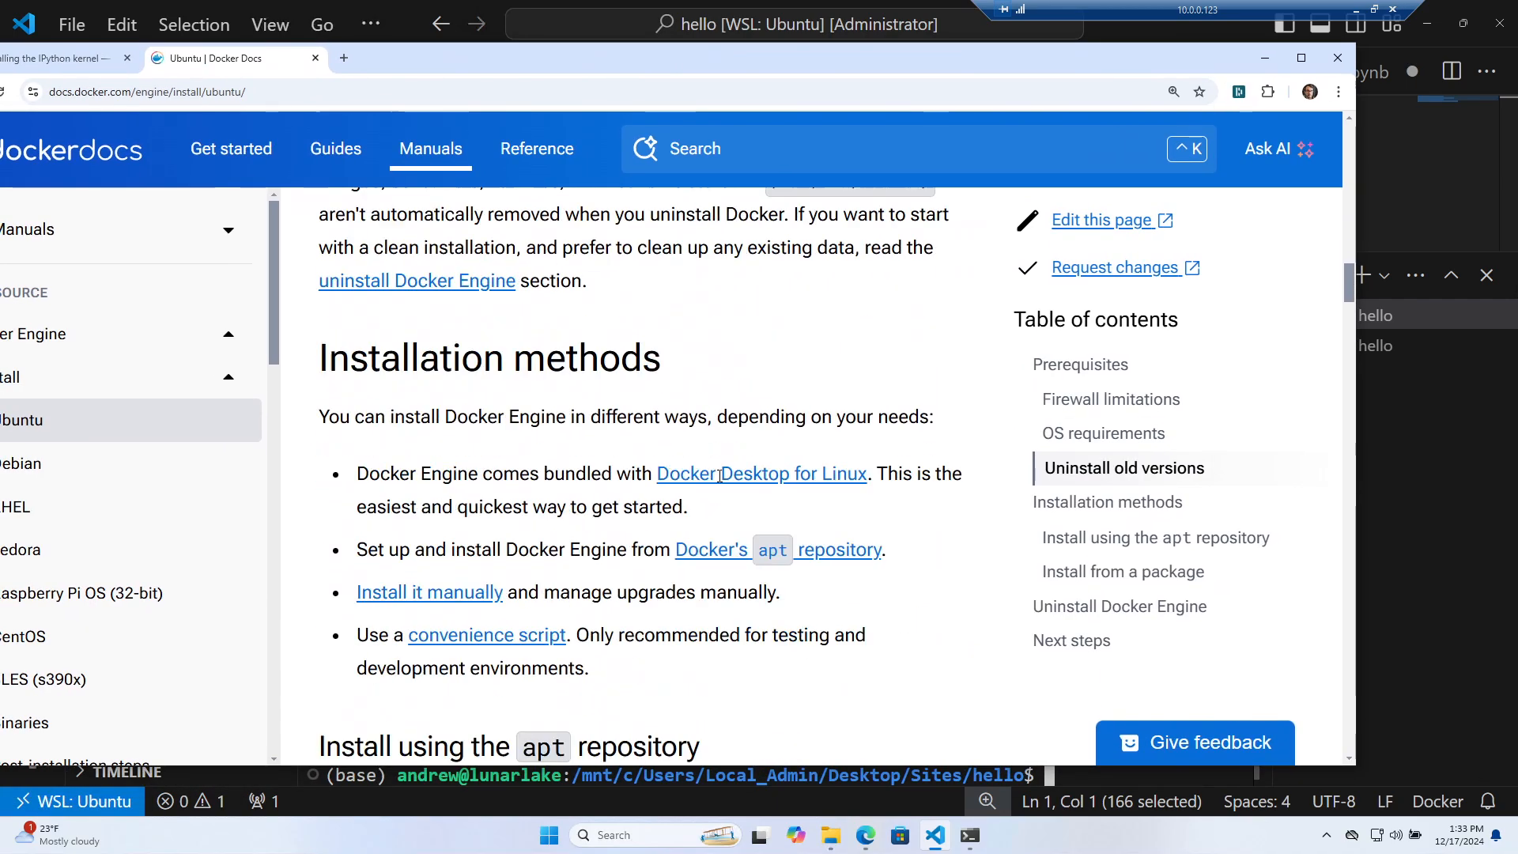
{"action": "scroll", "coordinate": [715, 472], "scroll_direction": "up", "scroll_amount": 2}
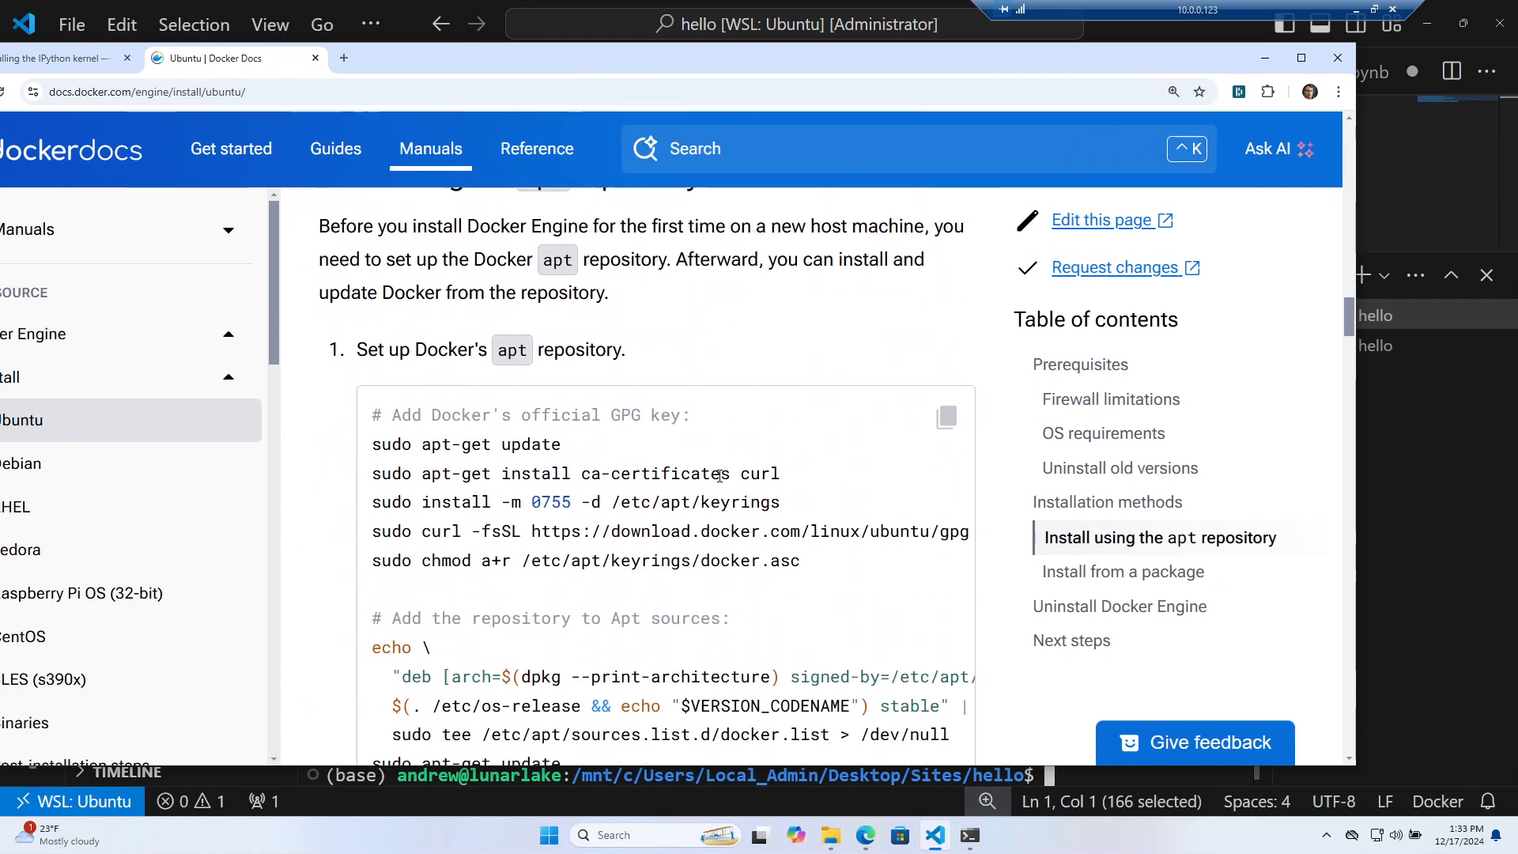
{"action": "scroll", "coordinate": [683, 459], "scroll_direction": "down", "scroll_amount": 5}
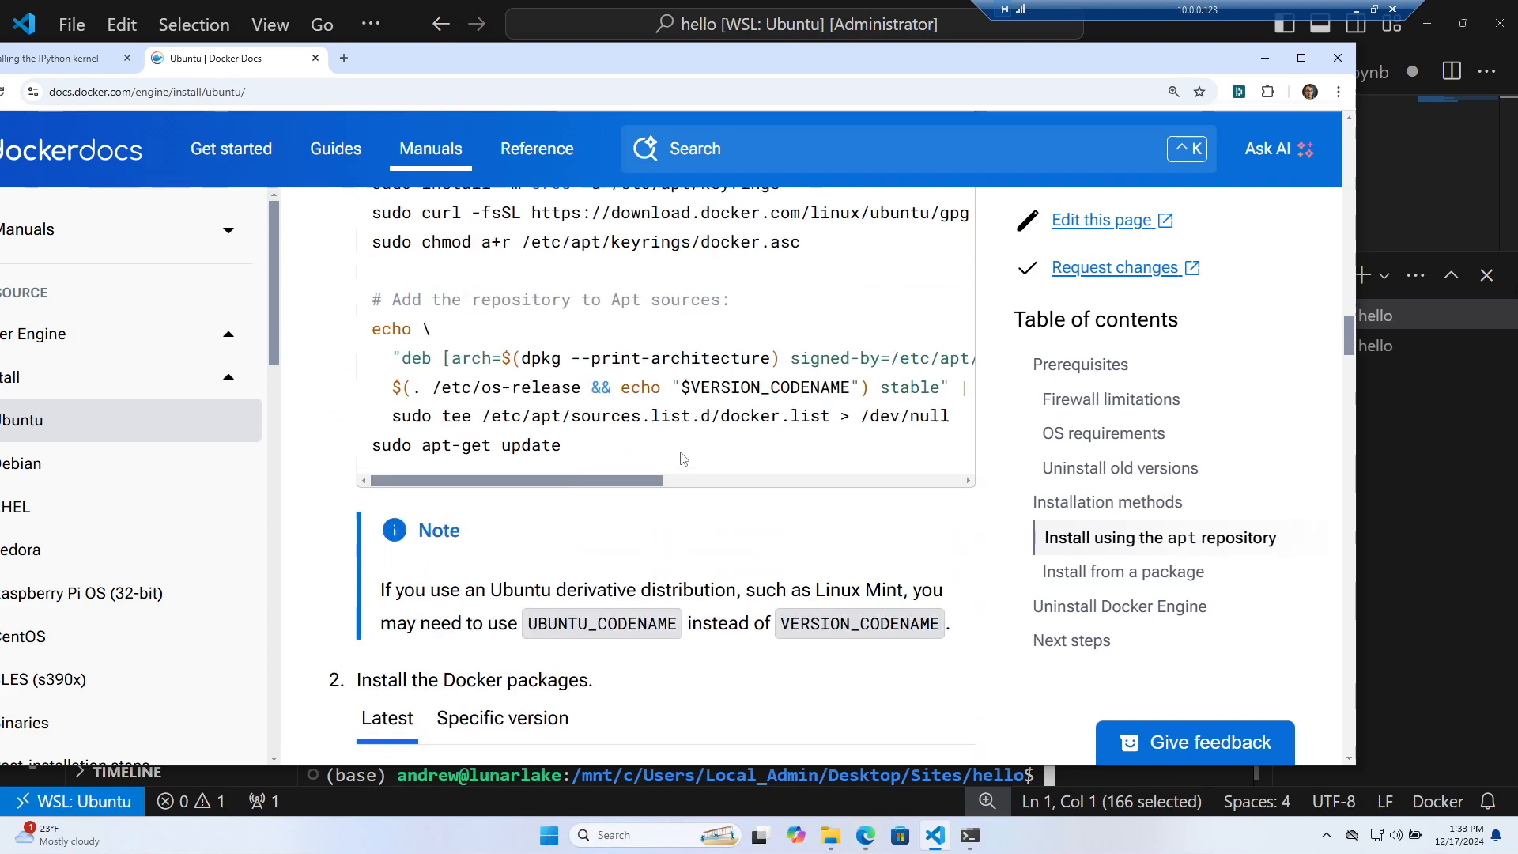
{"action": "scroll", "coordinate": [683, 459], "scroll_direction": "down", "scroll_amount": 4}
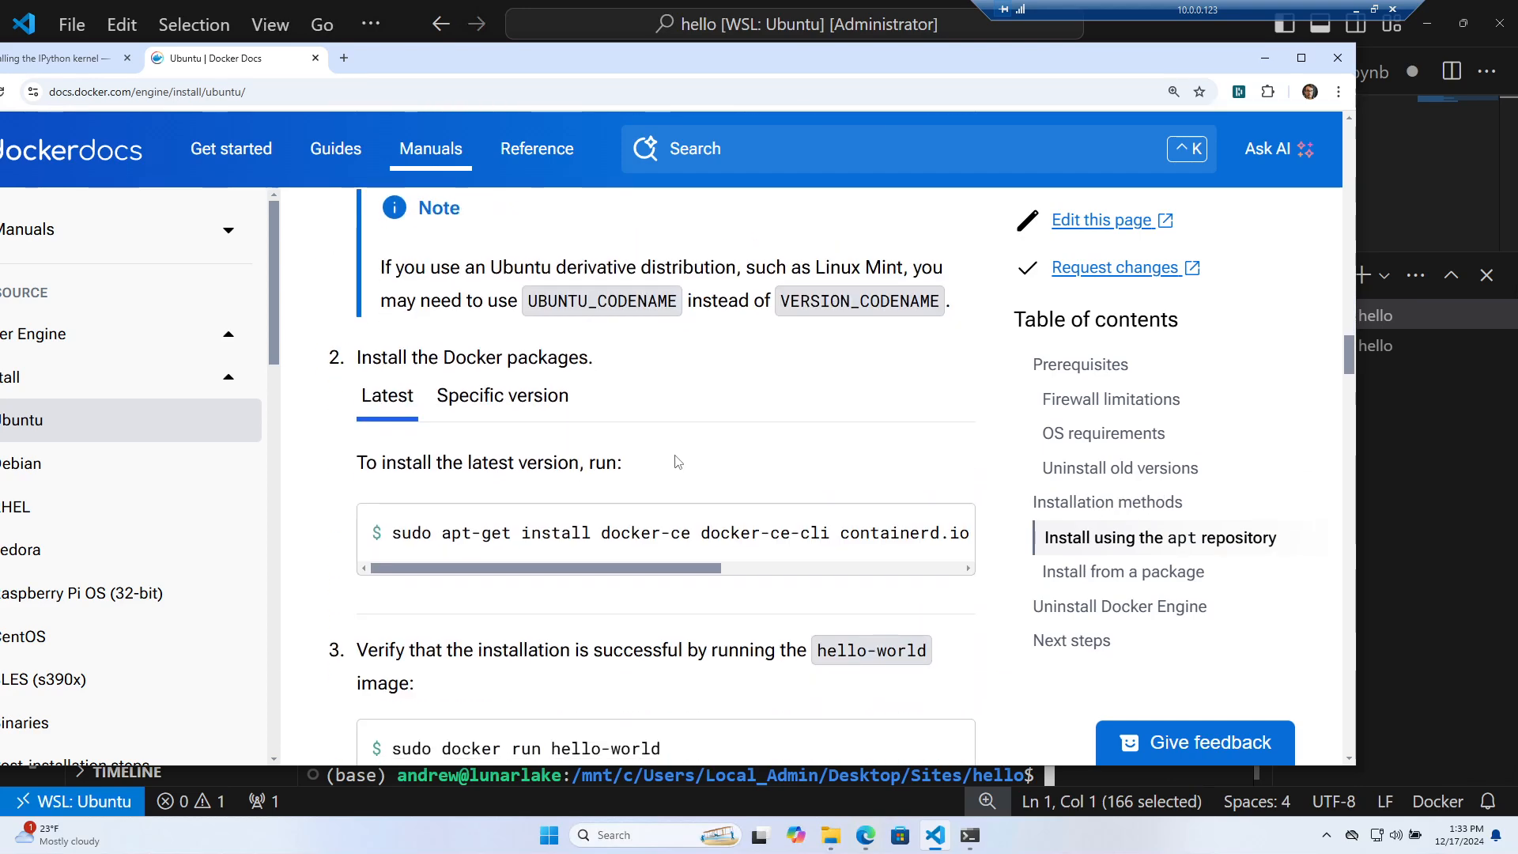
{"action": "scroll", "coordinate": [677, 506], "scroll_direction": "up", "scroll_amount": 1}
{"action": "scroll", "coordinate": [677, 508], "scroll_direction": "up", "scroll_amount": 6}
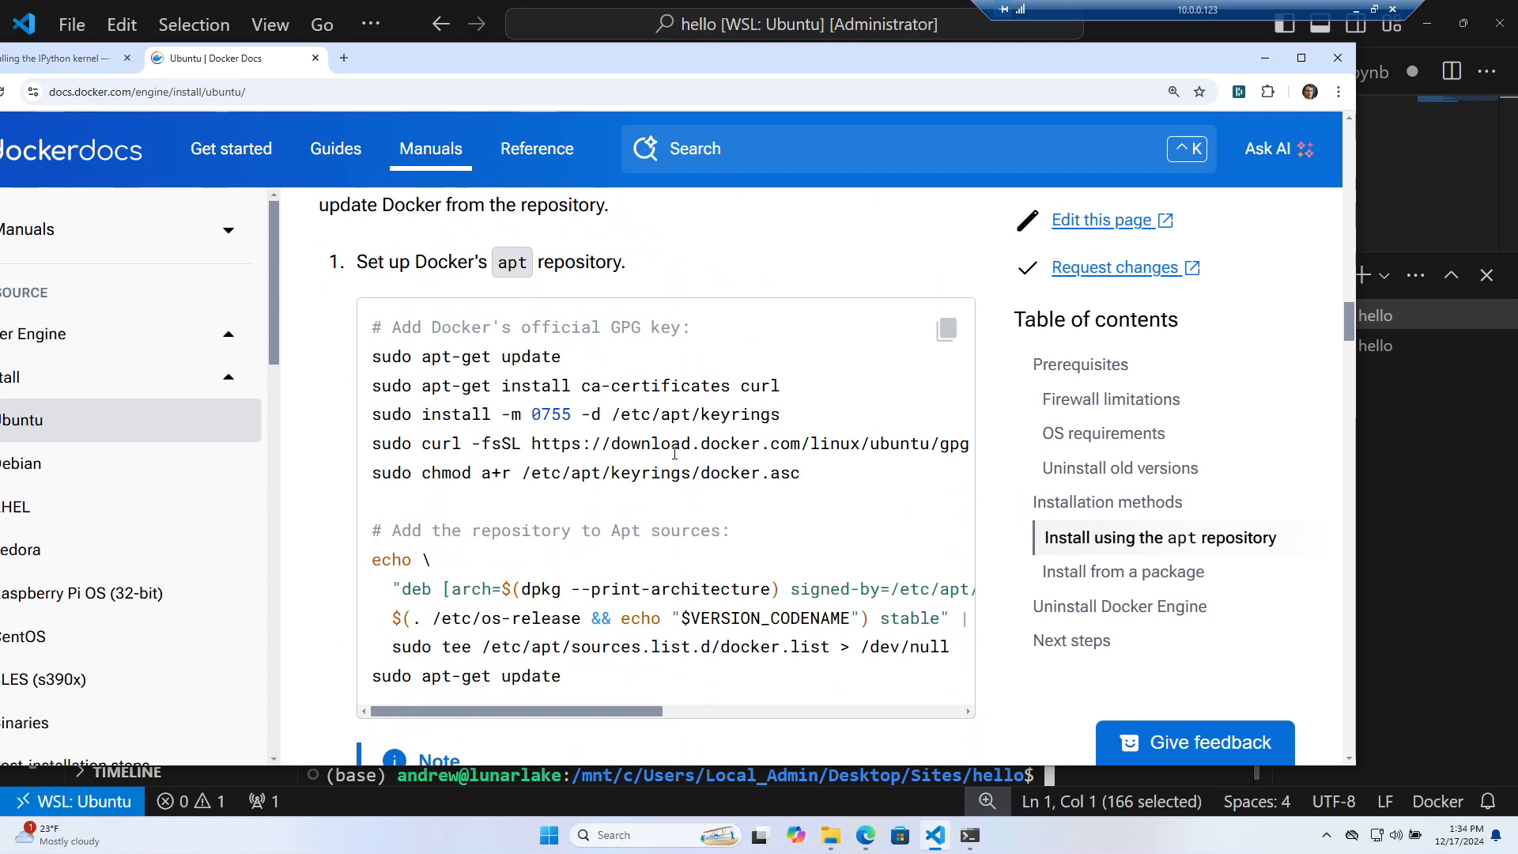
{"action": "scroll", "coordinate": [675, 452], "scroll_direction": "up", "scroll_amount": 2}
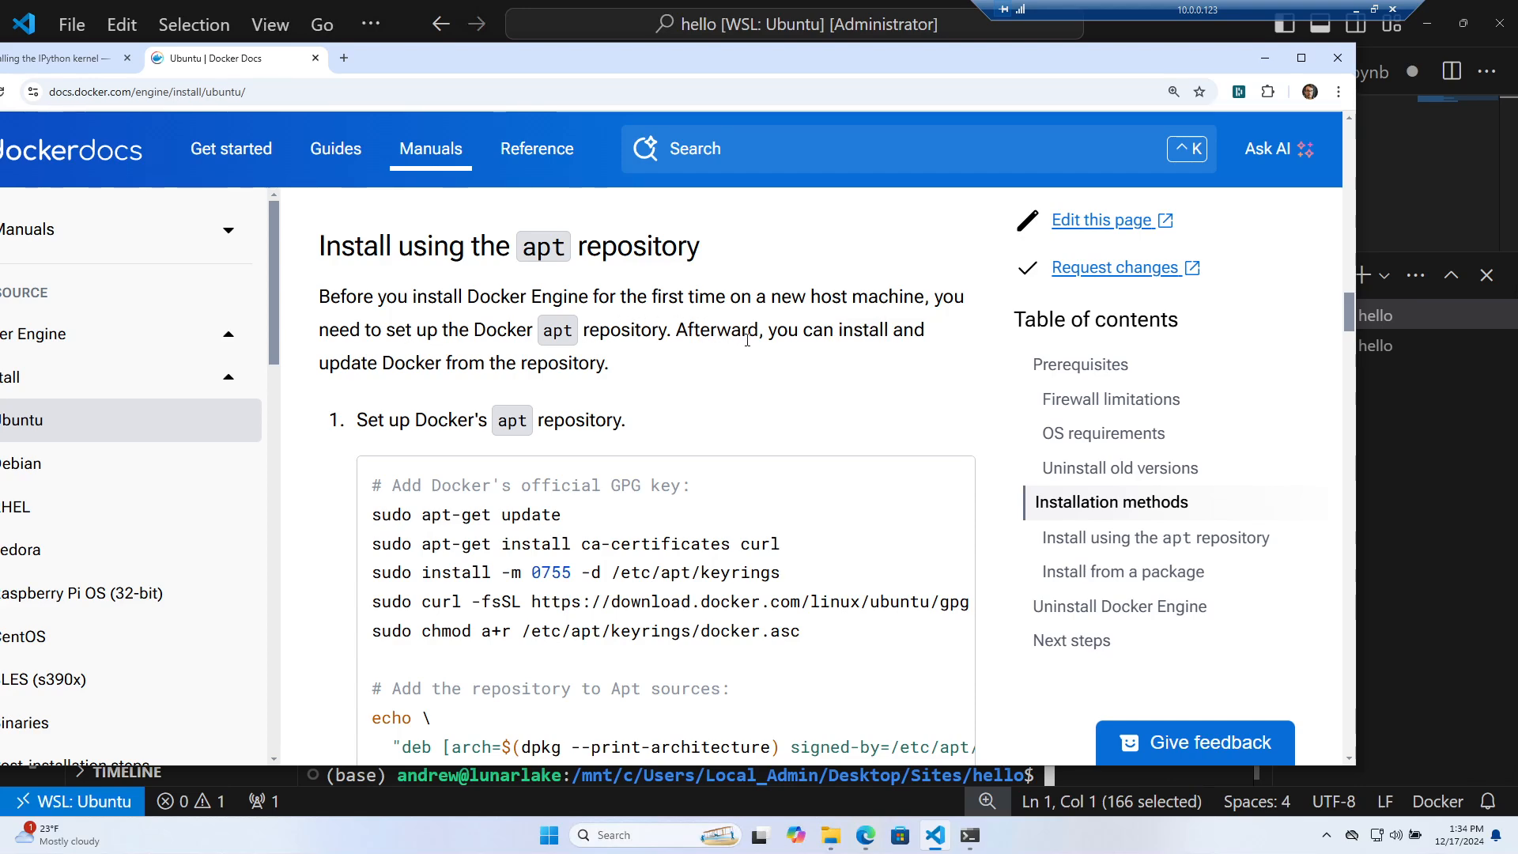
Select the four GPG key setup commands, ca-certificates install through chmod of docker.asc
{"action": "left_click_drag", "start_coordinate": [816, 50], "coordinate": [846, 30]}
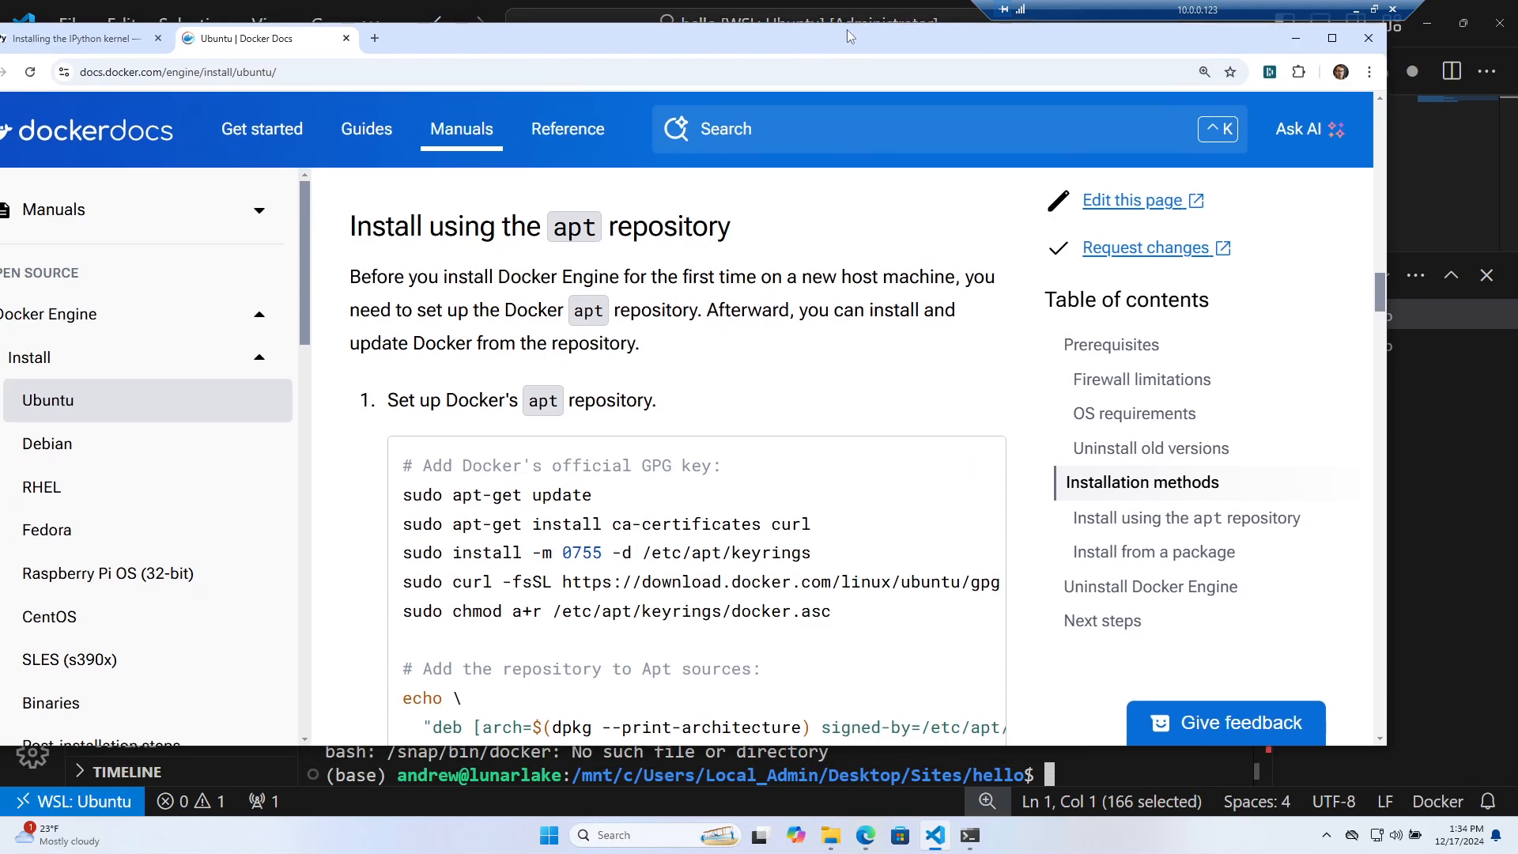
{"action": "left_click_drag", "start_coordinate": [404, 495], "coordinate": [694, 524]}
{"action": "left_click", "coordinate": [707, 524]}
{"action": "left_click_drag", "start_coordinate": [403, 523], "coordinate": [855, 609]}
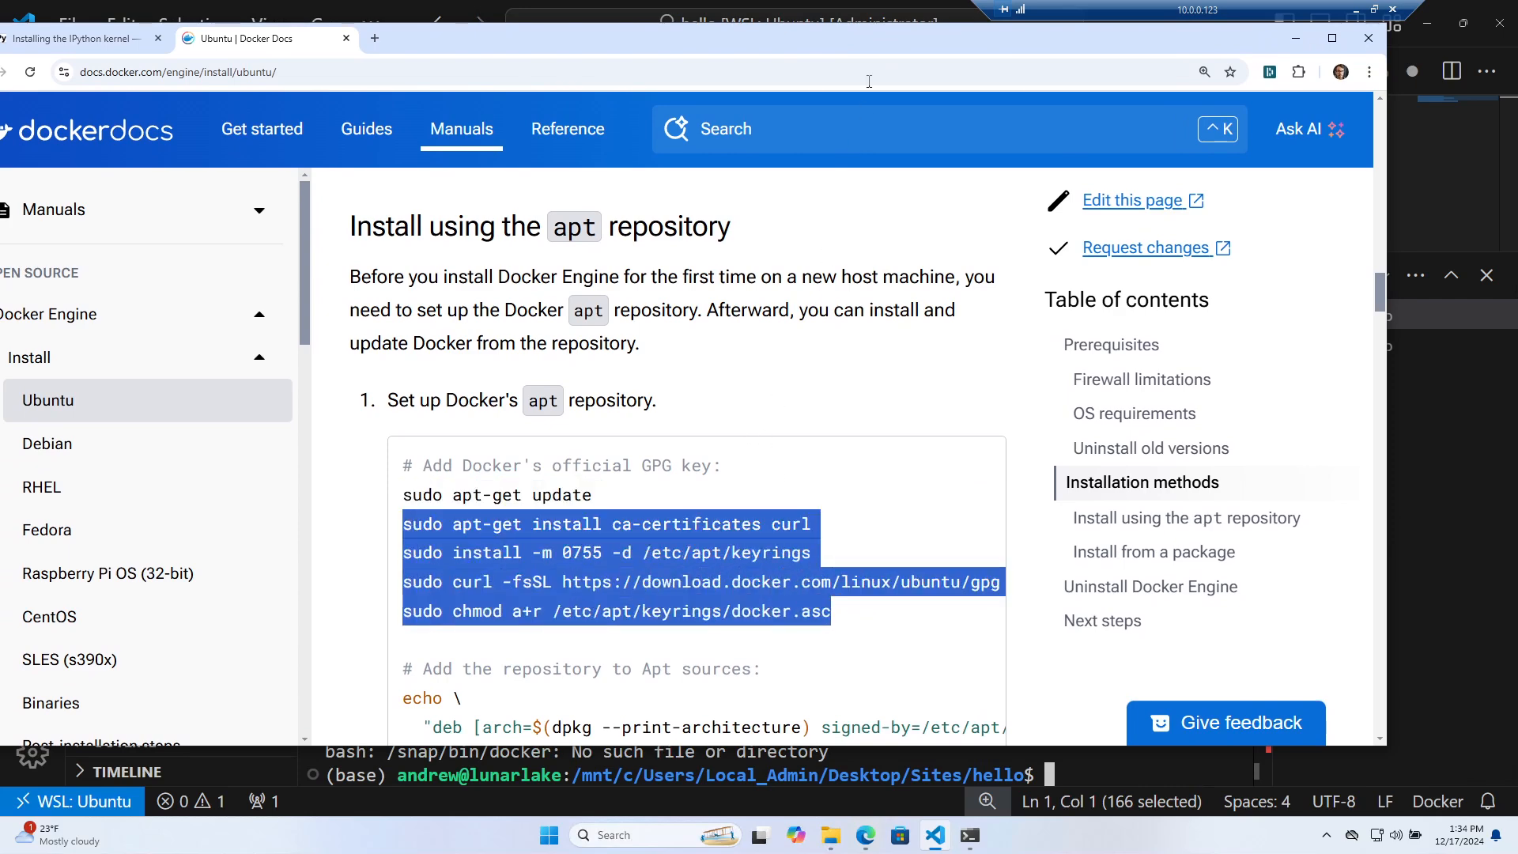
{"action": "left_click_drag", "start_coordinate": [820, 39], "coordinate": [0, 49]}
{"action": "left_click", "coordinate": [1092, 542]}
Paste and run the GPG key commands, confirming the curl upgrade with y
{"action": "type", "text": "sudo apt-get install ca-certificates curl sudo install -m 0755 -d /etc/apt/keyrings sudo curl -fsSL https://download.docker.com/linux/ubuntu/gpg -o /etc/apt/keyrings/docker.asc sudo chmod a+r /etc/apt/keyrings/docker.asc"}
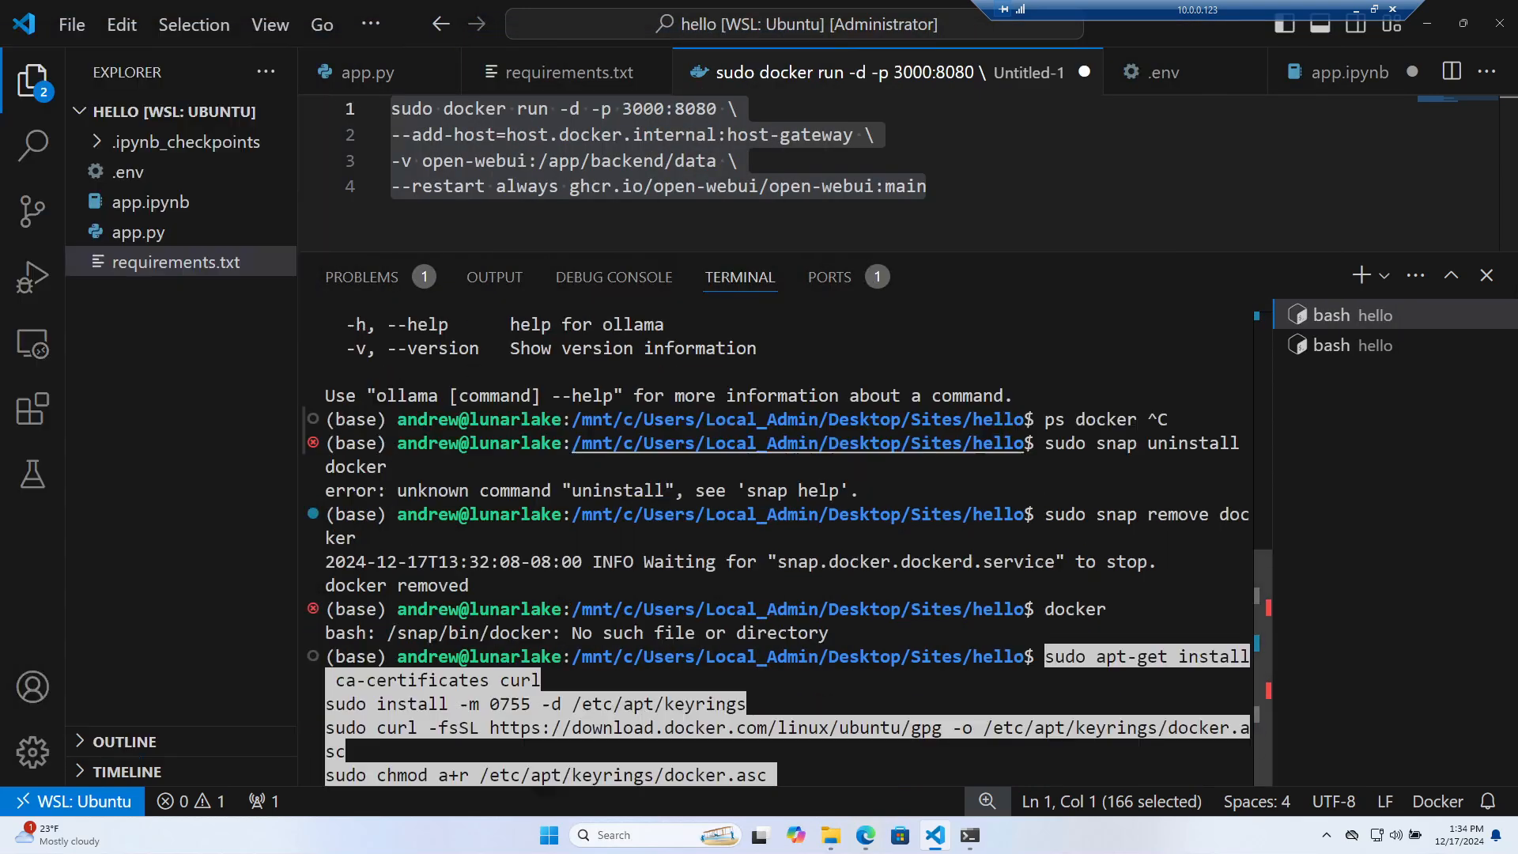
{"action": "key", "text": "Return"}
{"action": "type", "text": "y"}
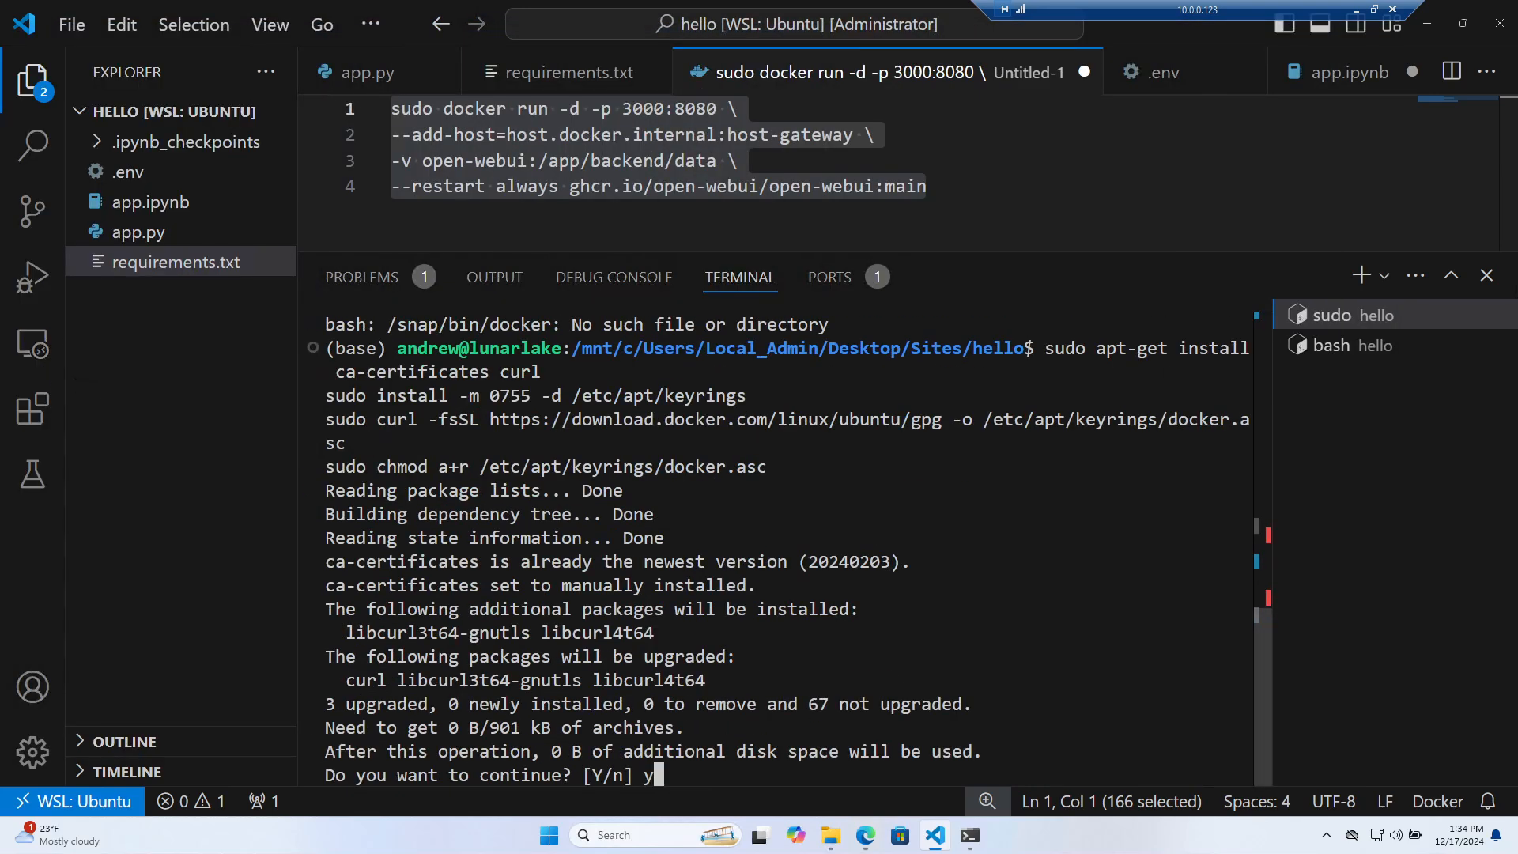
{"action": "key", "text": "Return"}
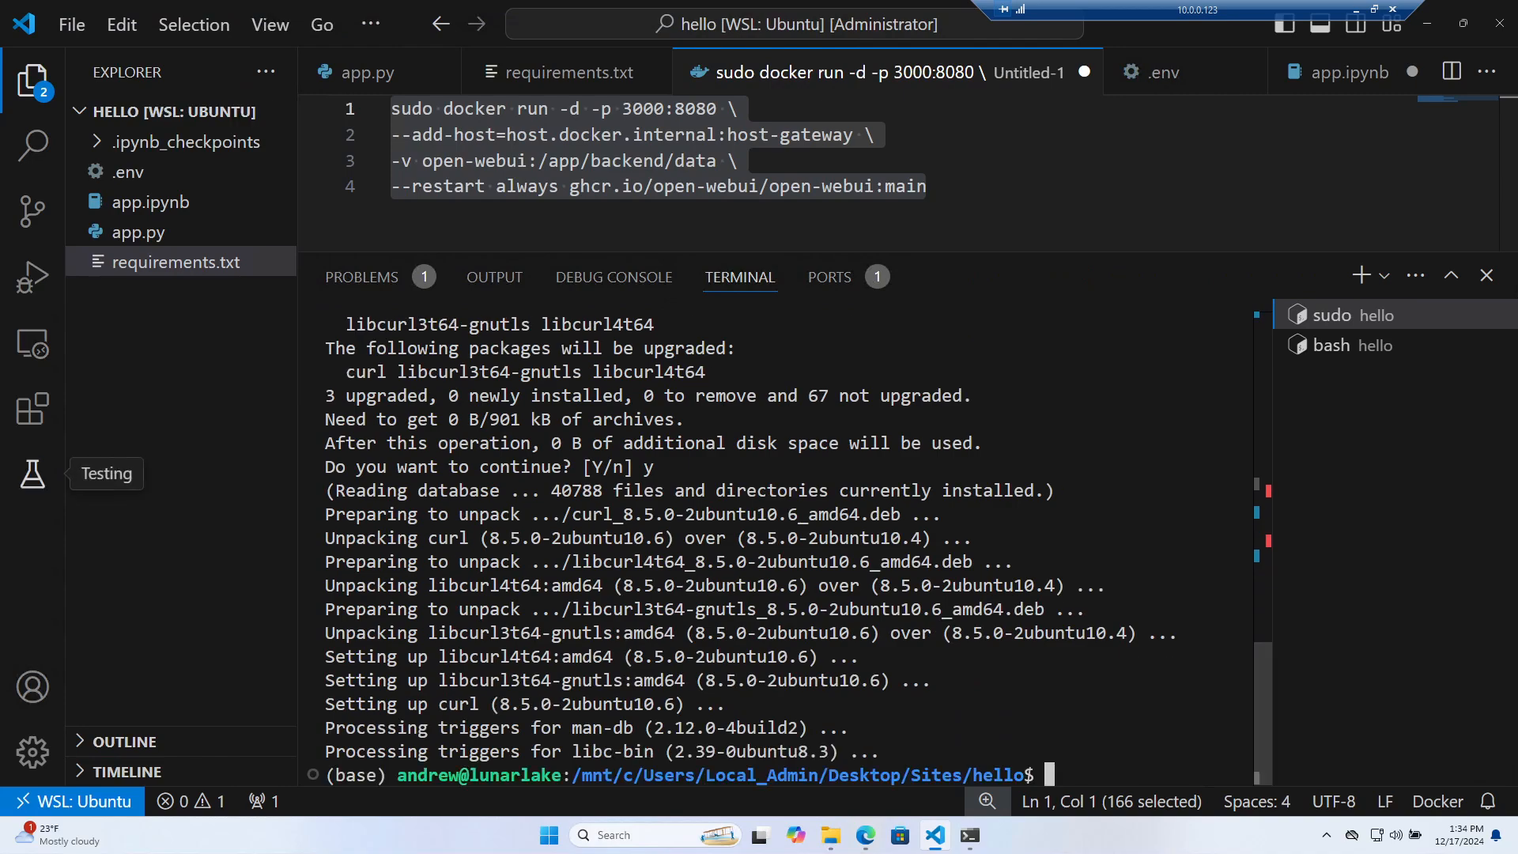
Copy the apt repository setup block and run it in the terminal, refreshing package lists
{"action": "left_click_drag", "start_coordinate": [0, 51], "coordinate": [688, 35]}
{"action": "scroll", "coordinate": [498, 431], "scroll_direction": "down", "scroll_amount": 3}
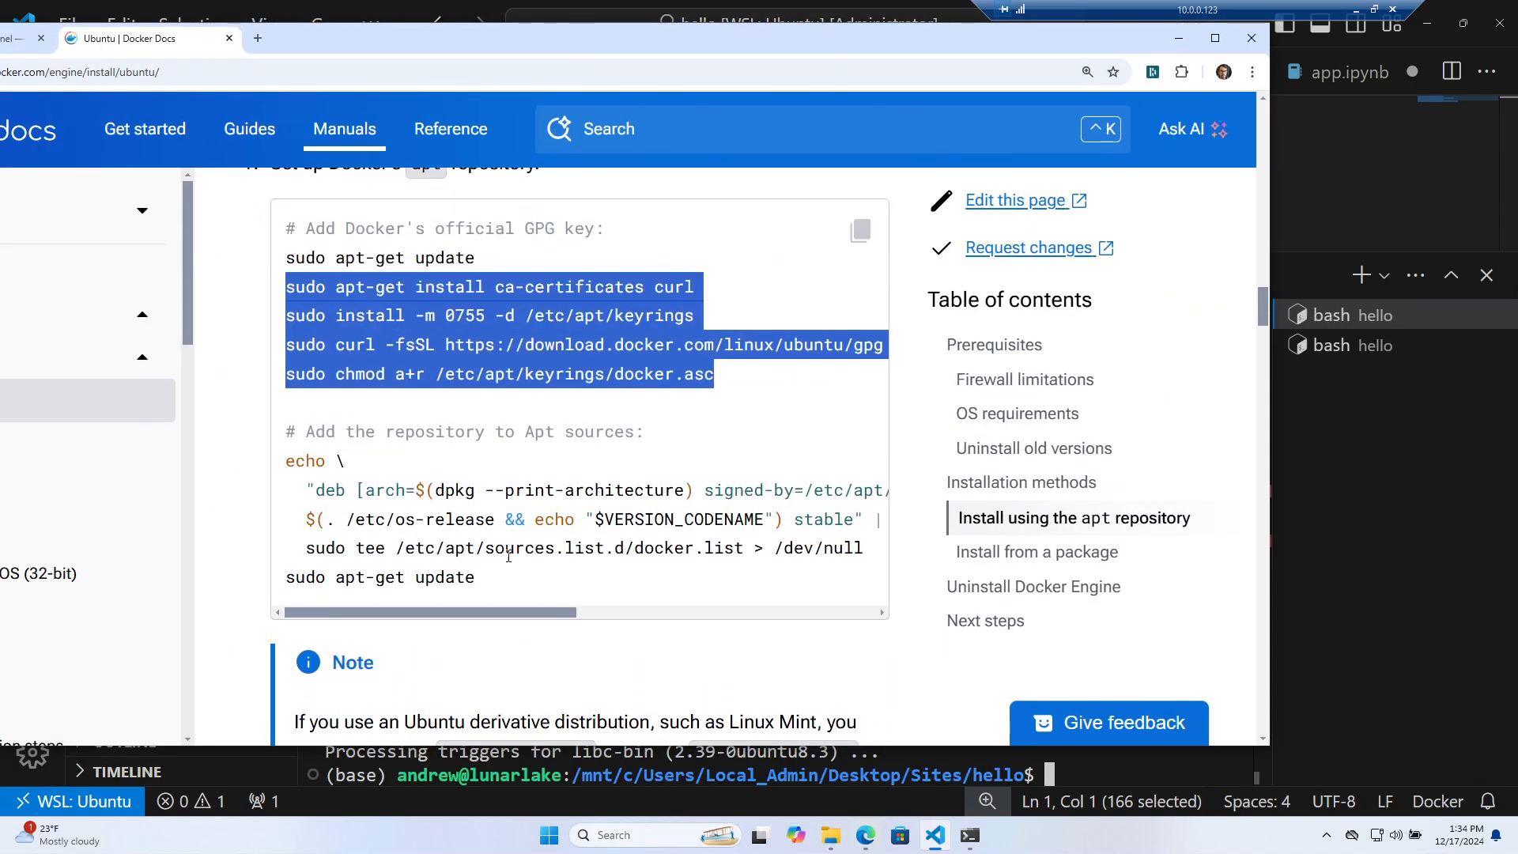
{"action": "left_click_drag", "start_coordinate": [507, 582], "coordinate": [287, 453]}
{"action": "key", "text": "ctrl+c"}
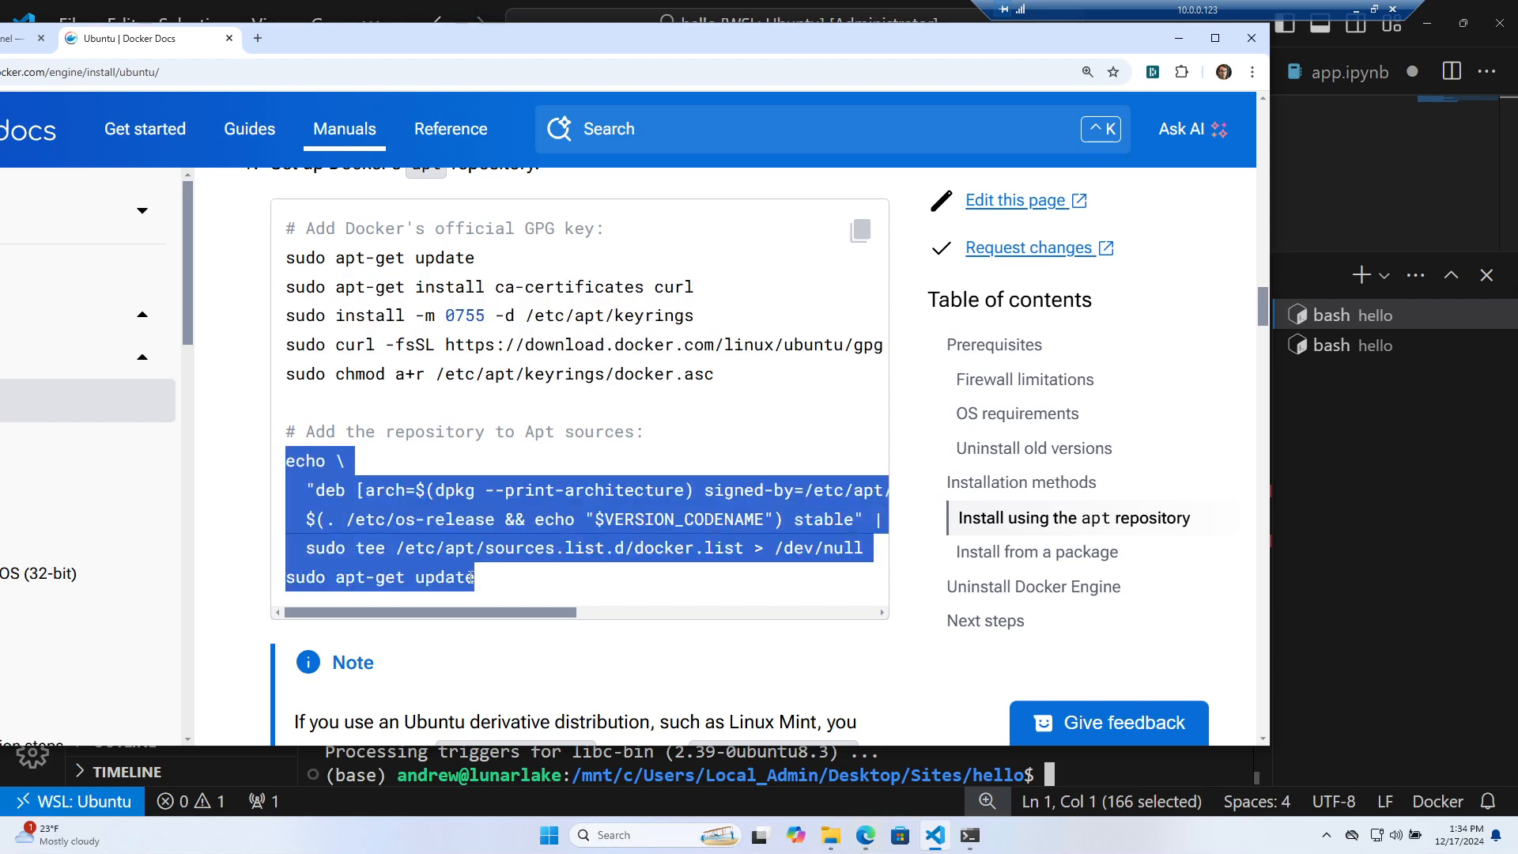
{"action": "left_click_drag", "start_coordinate": [602, 40], "coordinate": [0, 67]}
{"action": "key", "text": "ctrl+v"}
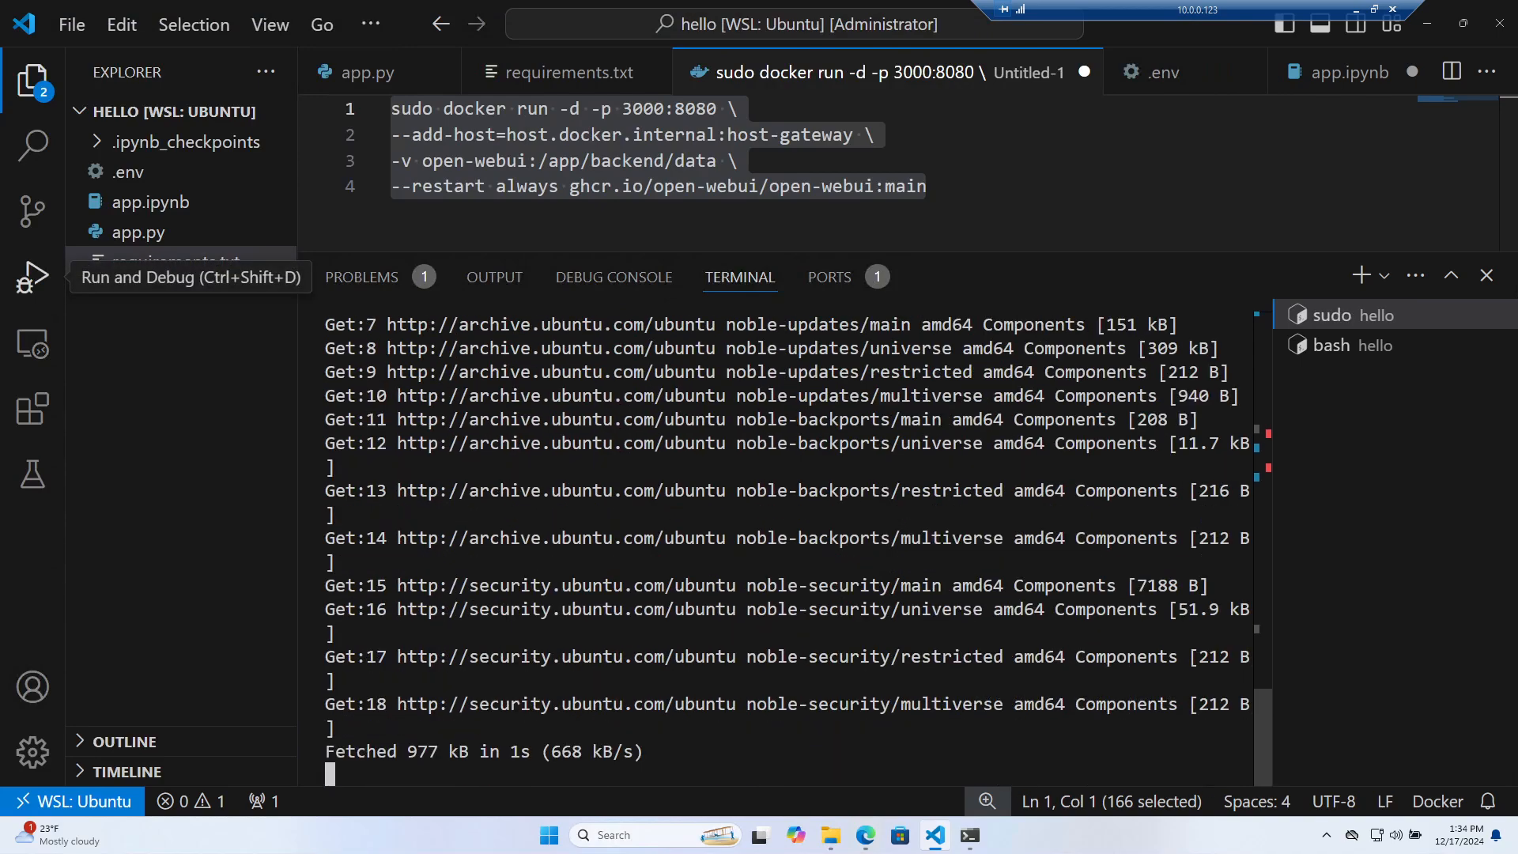
Copy the docker-ce packages install command from the docs
{"action": "left_click_drag", "start_coordinate": [0, 66], "coordinate": [1067, 68]}
{"action": "scroll", "coordinate": [886, 342], "scroll_direction": "down", "scroll_amount": 6}
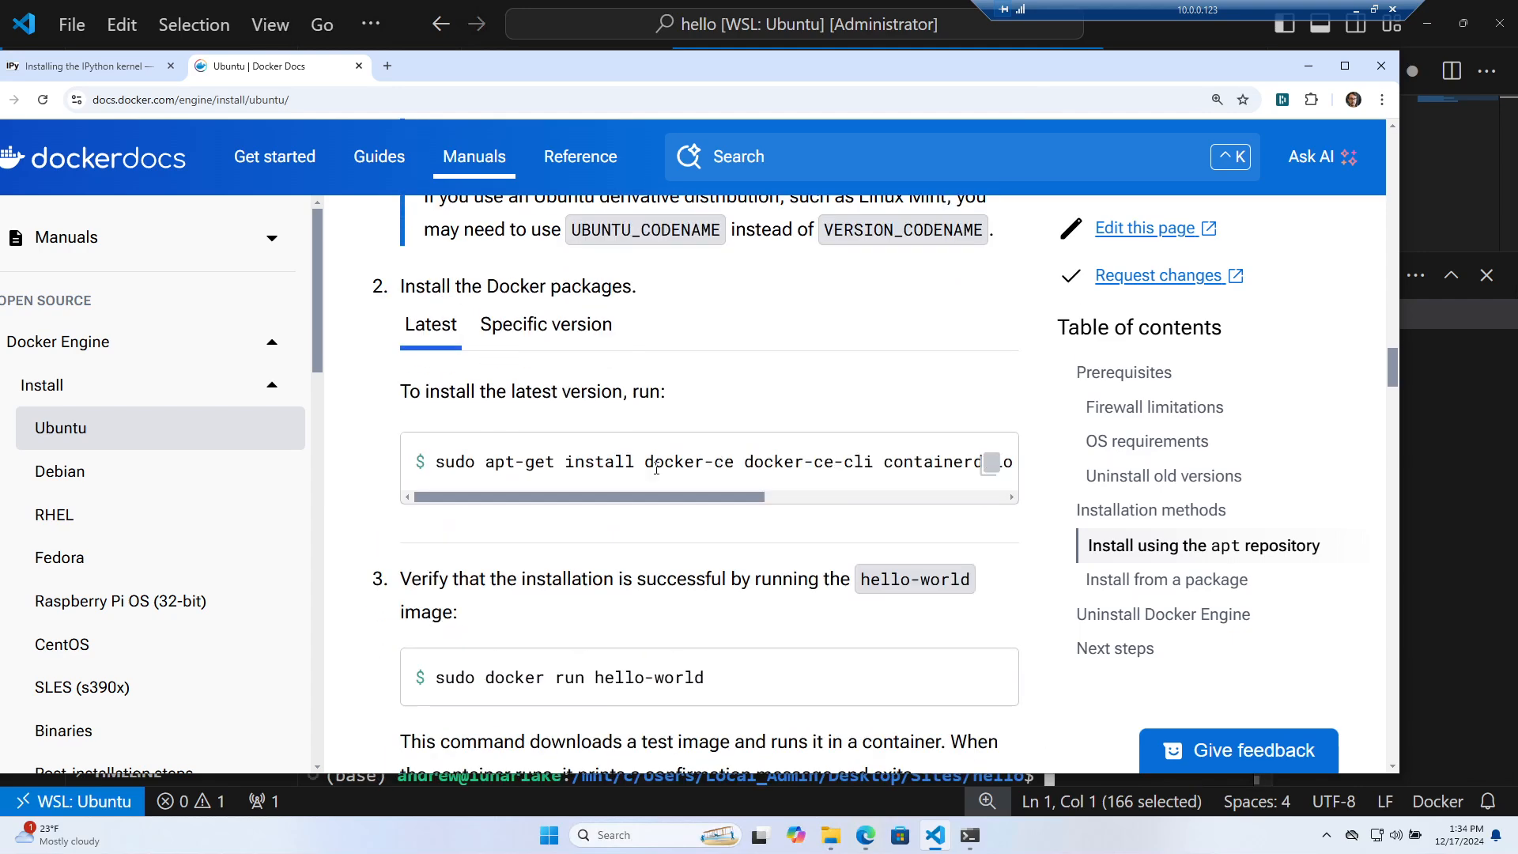
{"action": "left_click_drag", "start_coordinate": [624, 503], "coordinate": [893, 490]}
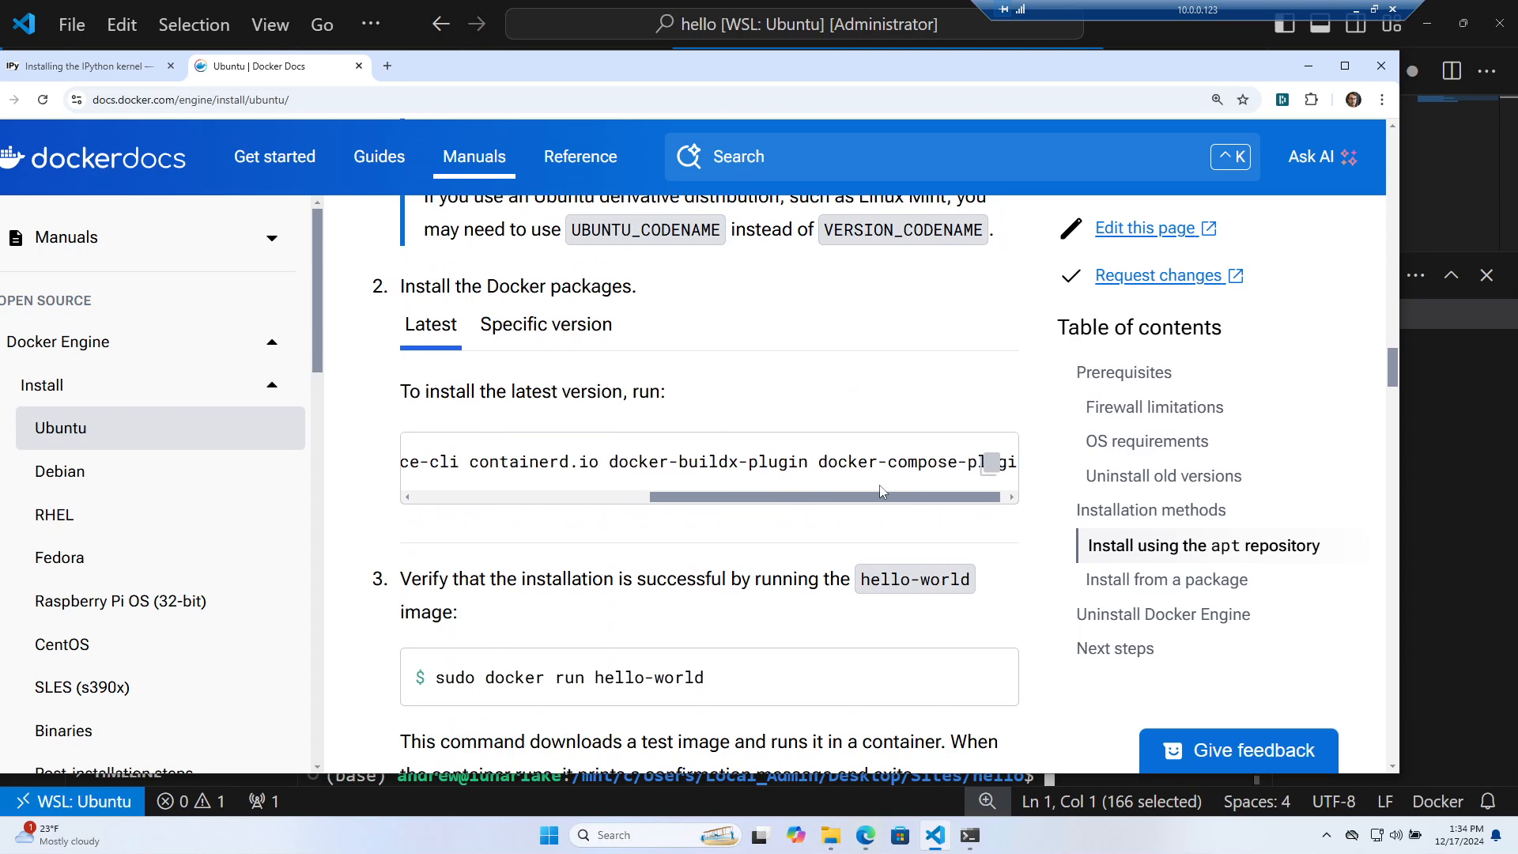
{"action": "left_click", "coordinate": [994, 470]}
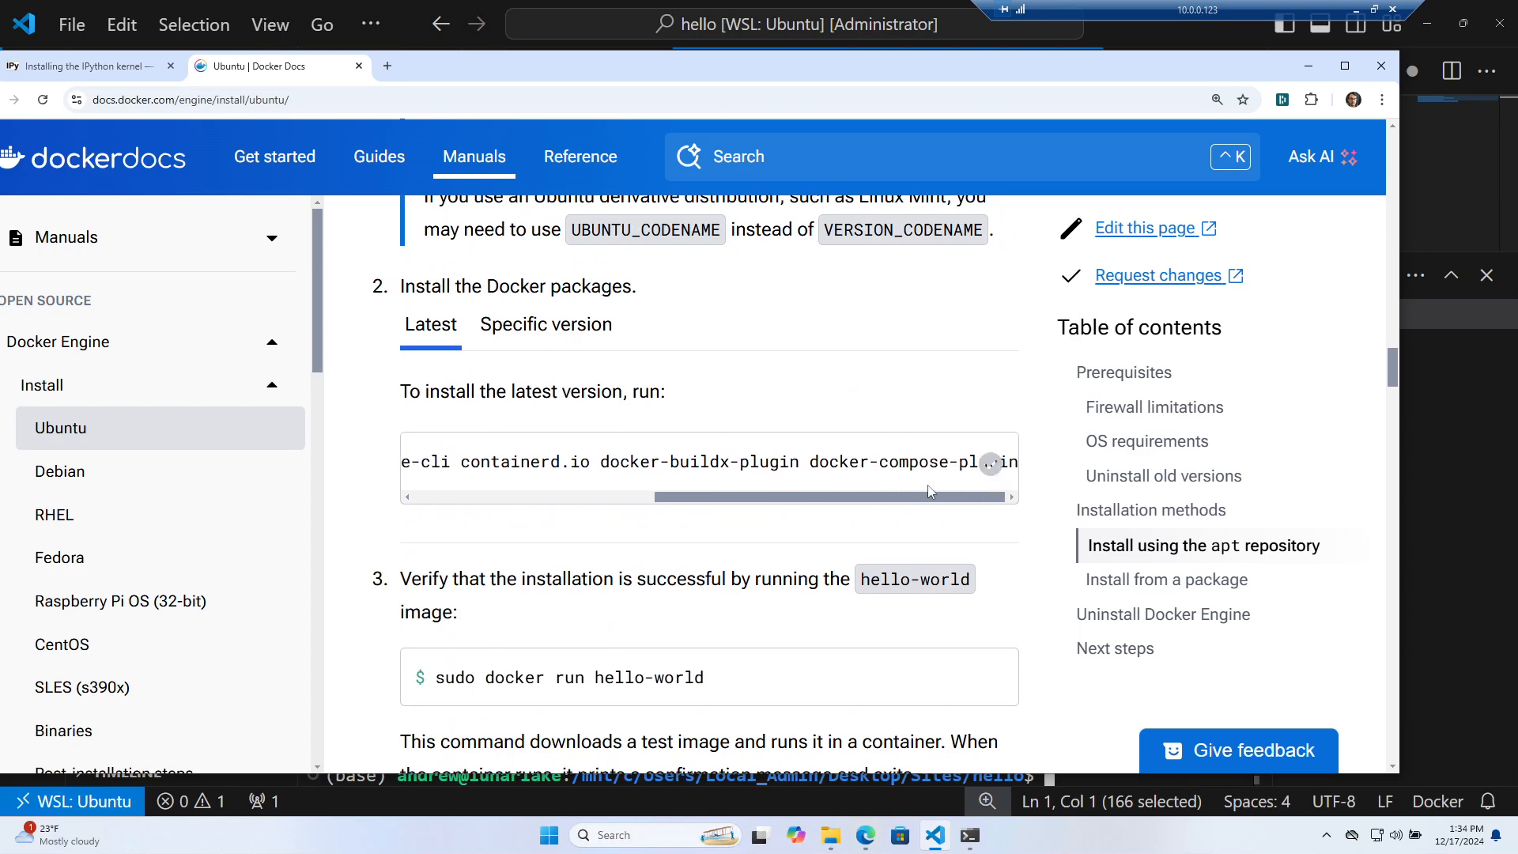
{"action": "left_click_drag", "start_coordinate": [872, 72], "coordinate": [0, 102]}
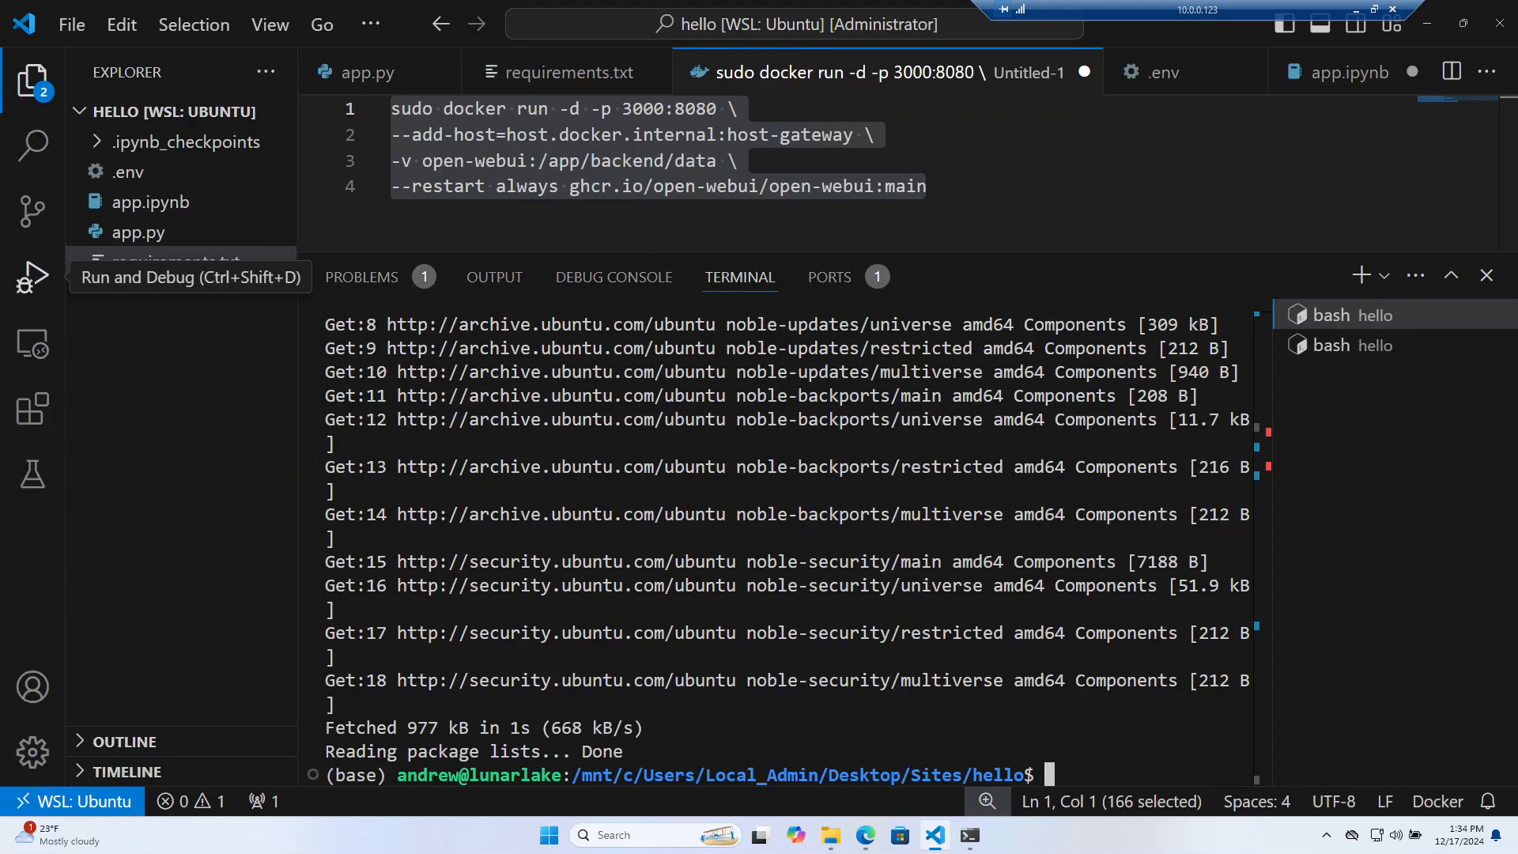
Install the Docker Engine packages with the pasted apt-get install docker-ce command, confirming with y
{"action": "left_click", "coordinate": [759, 562]}
{"action": "key", "text": "ctrl+v"}
{"action": "key", "text": "Return"}
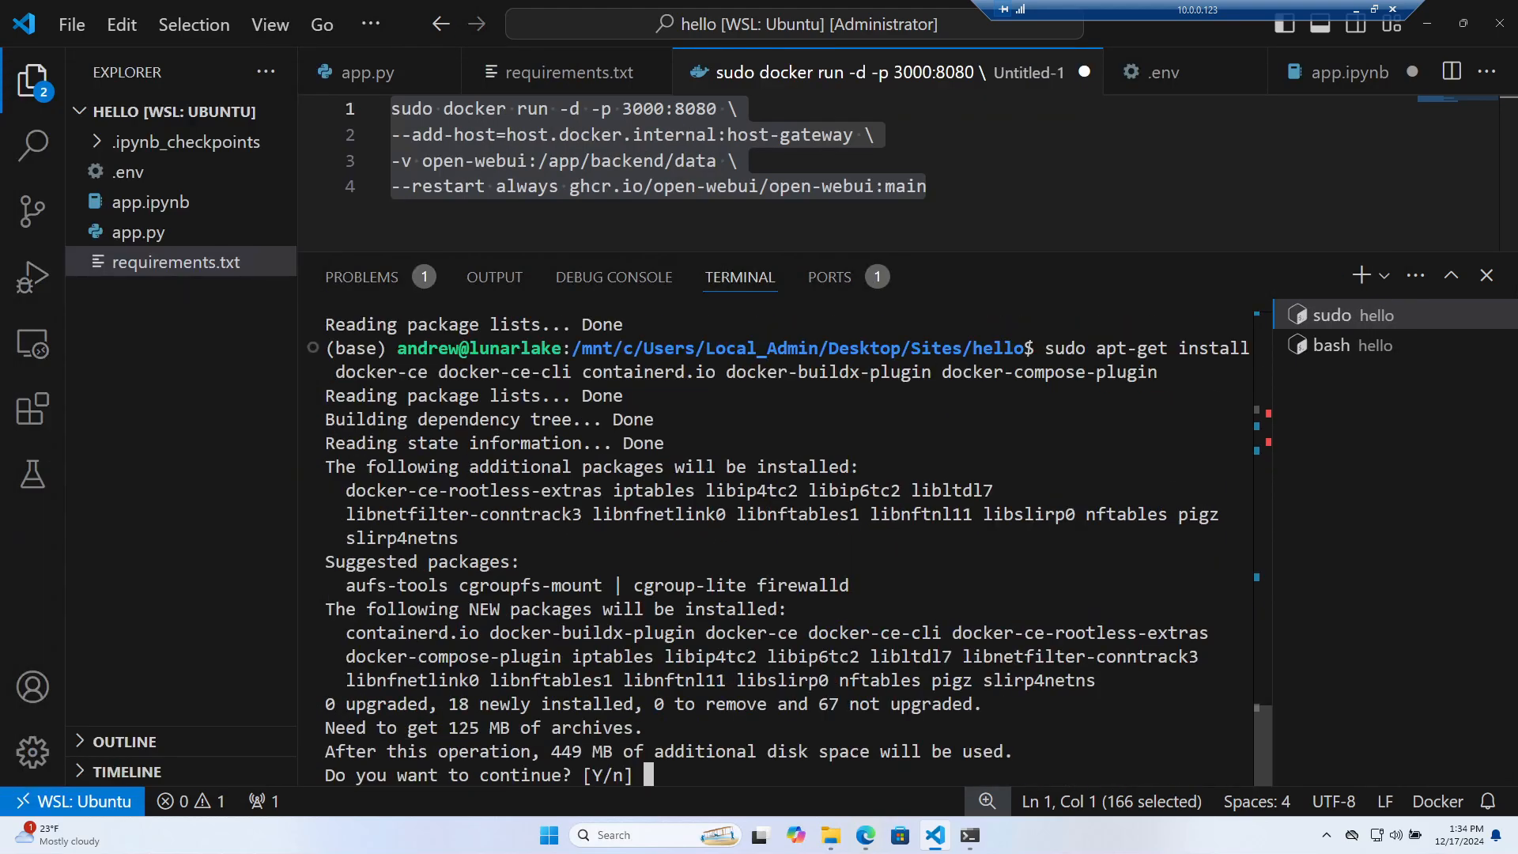
{"action": "type", "text": "y"}
{"action": "key", "text": "Return"}
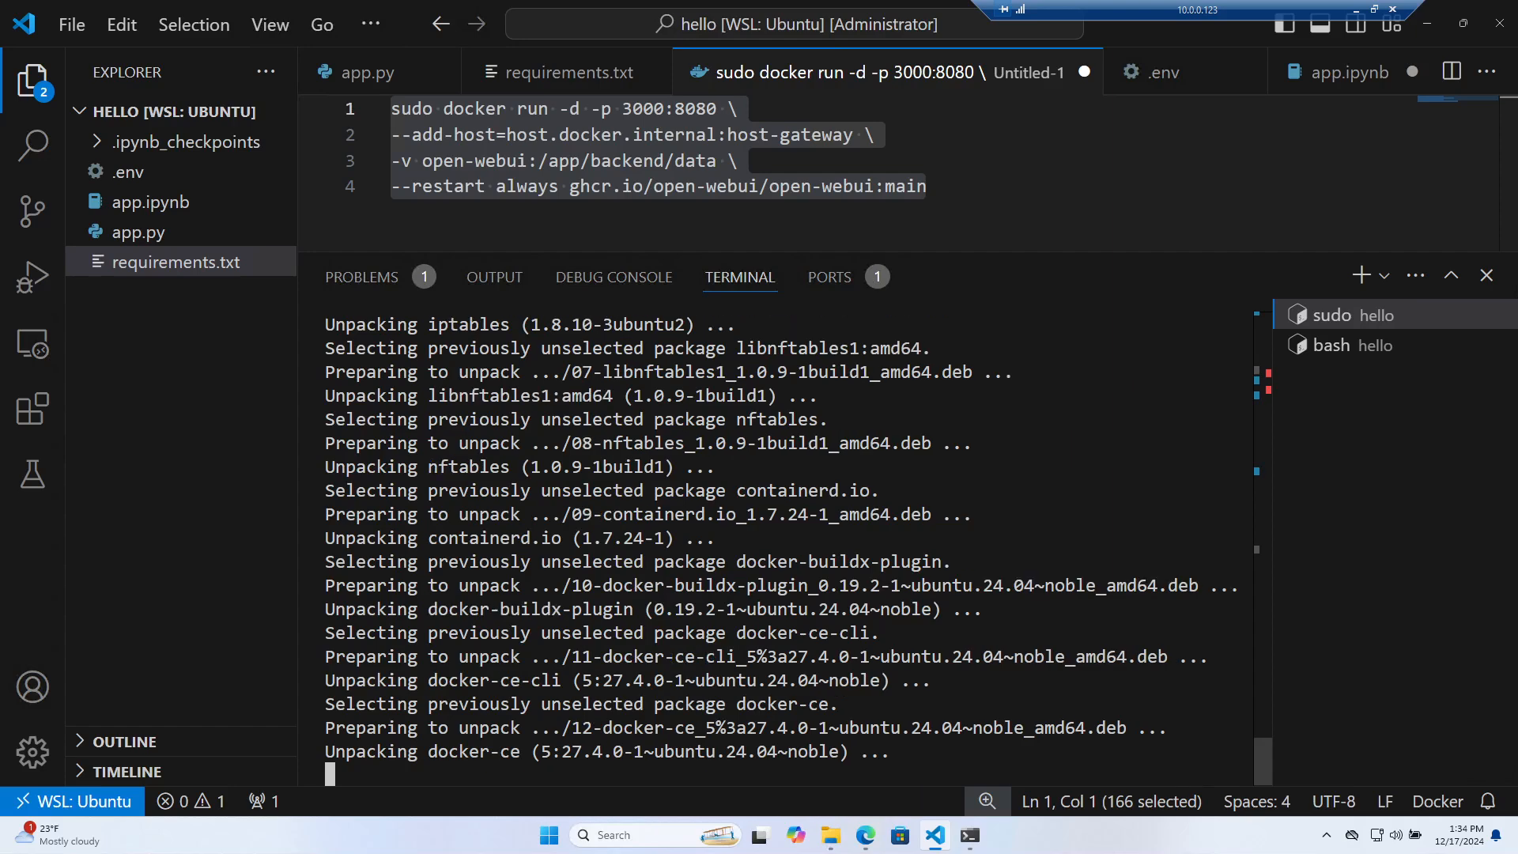
Copy sudo docker run hello-world from the docs and run it in the terminal
{"action": "left_click_drag", "start_coordinate": [0, 103], "coordinate": [966, 128]}
{"action": "triple_click", "coordinate": [704, 724]}
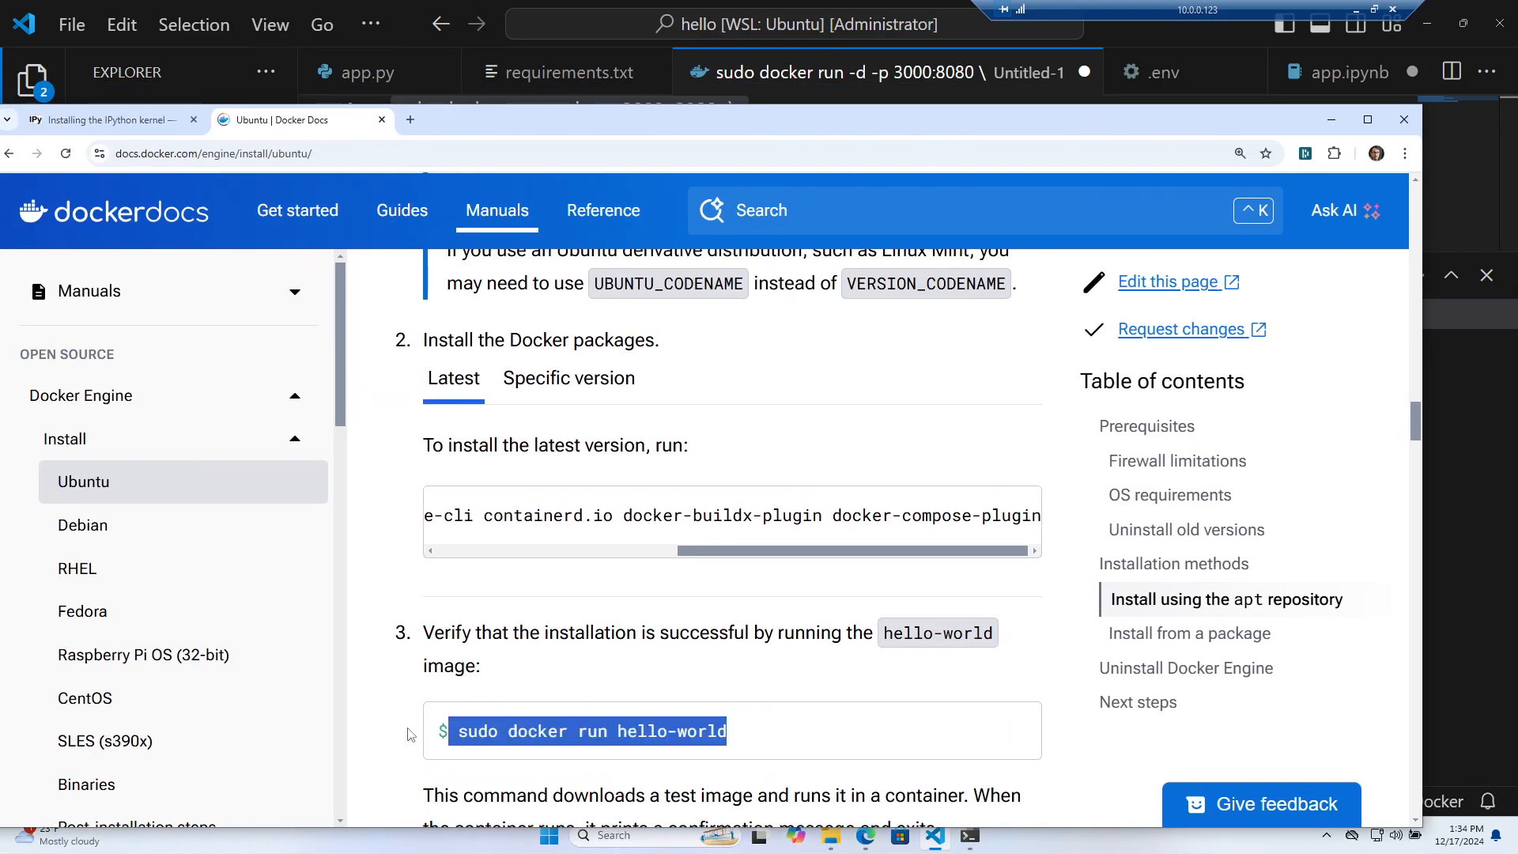
{"action": "left_click_drag", "start_coordinate": [727, 731], "coordinate": [458, 730]}
{"action": "scroll", "coordinate": [583, 563], "scroll_direction": "down", "scroll_amount": 1}
{"action": "scroll", "coordinate": [582, 563], "scroll_direction": "down", "scroll_amount": 10}
{"action": "scroll", "coordinate": [583, 563], "scroll_direction": "up", "scroll_amount": 8}
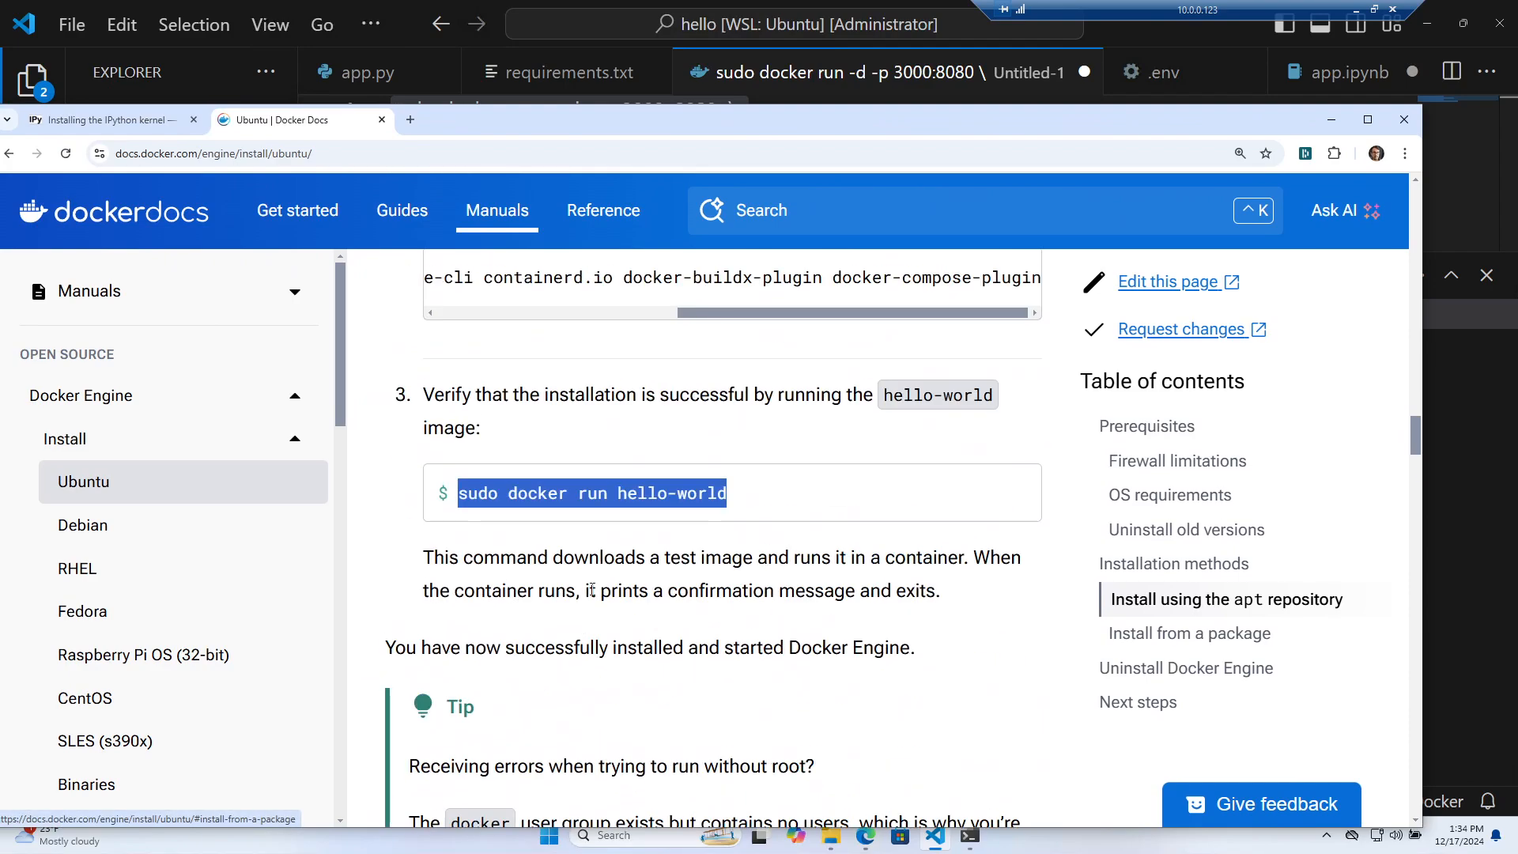
{"action": "left_click_drag", "start_coordinate": [797, 129], "coordinate": [0, 68]}
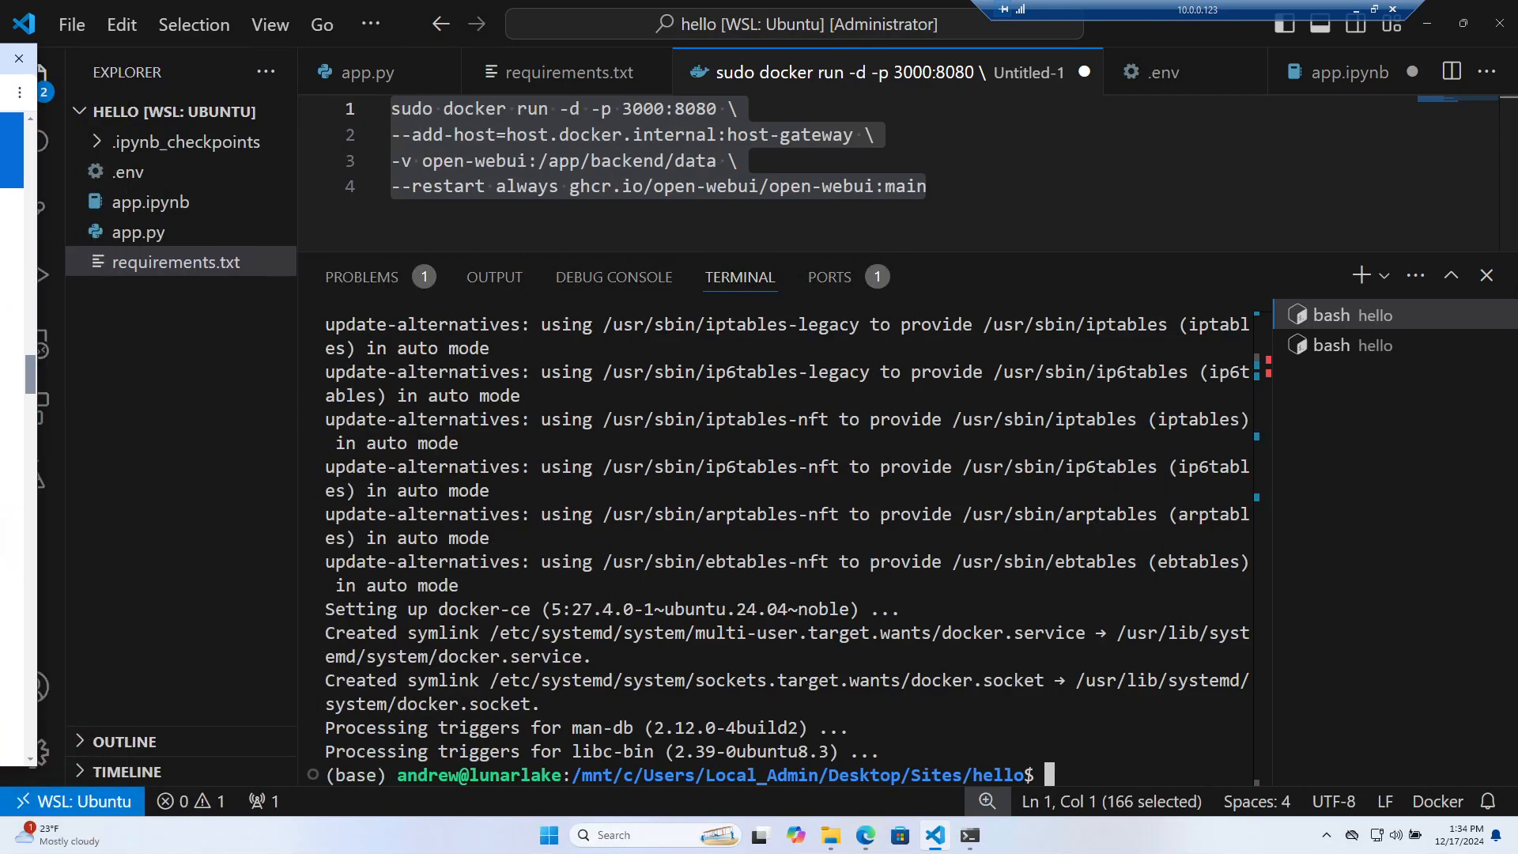
{"action": "left_click", "coordinate": [819, 647]}
{"action": "key", "text": "ctrl+v"}
{"action": "key", "text": "Return"}
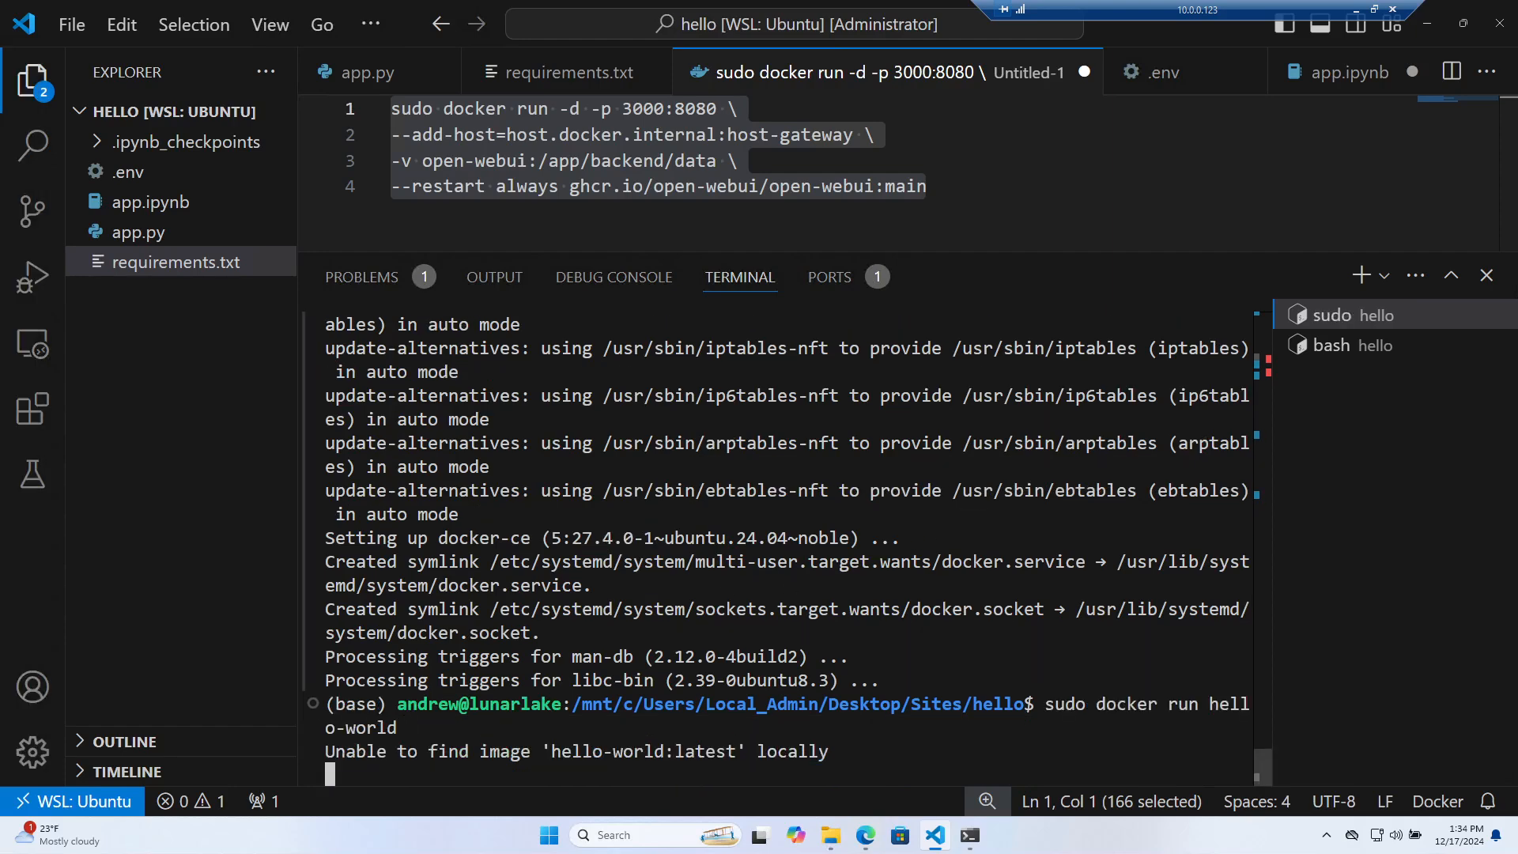
{"action": "left_click_drag", "start_coordinate": [0, 136], "coordinate": [917, 128]}
Search Google for 'sudoless docker' and scroll the Ask Ubuntu answer
{"action": "left_click", "coordinate": [449, 136]}
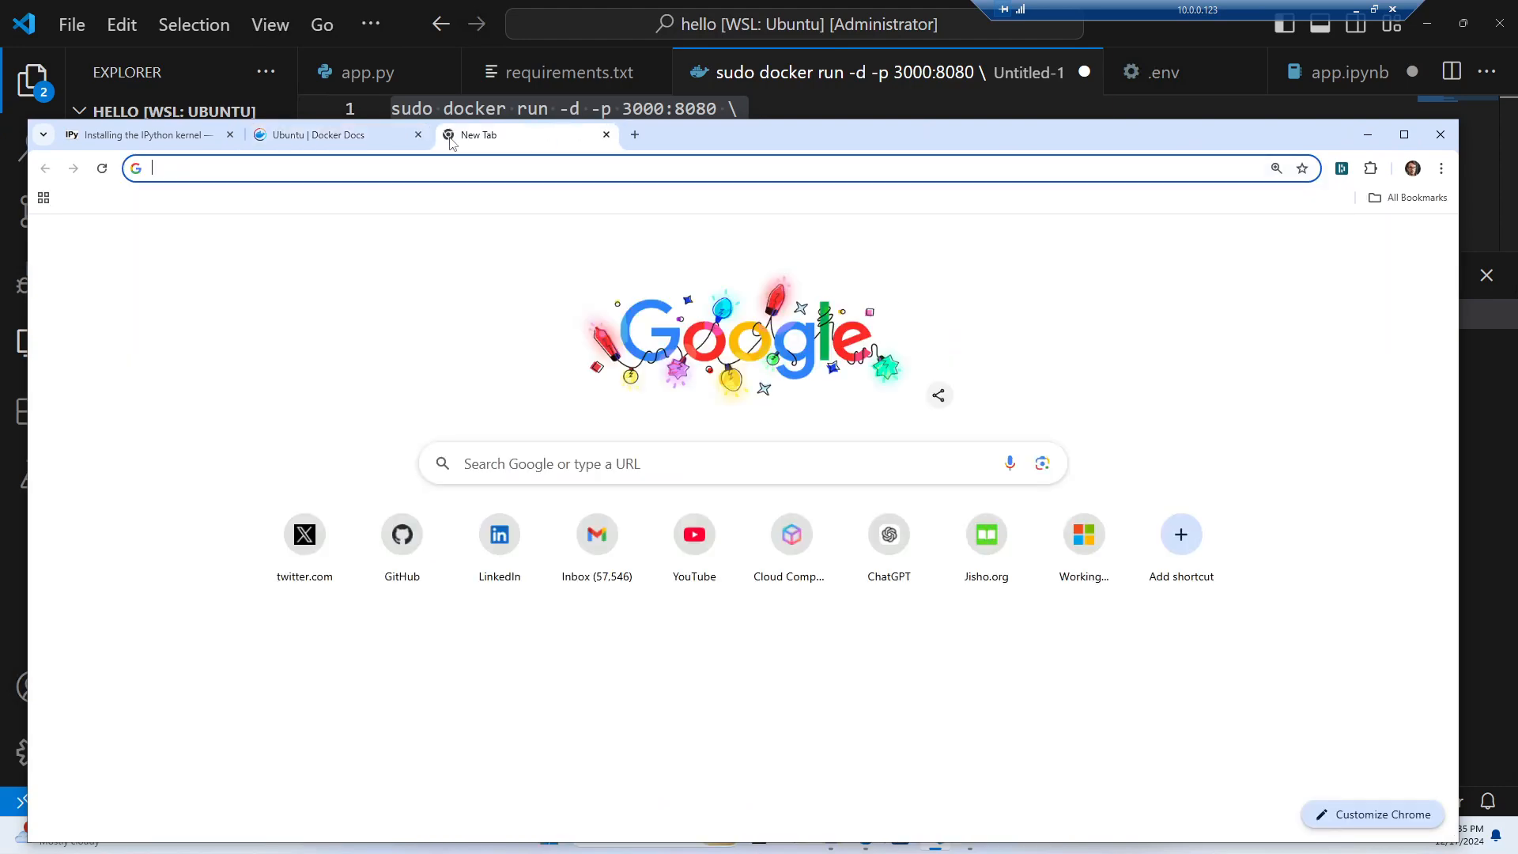
{"action": "type", "text": "sudoless docker"}
{"action": "key", "text": "Return"}
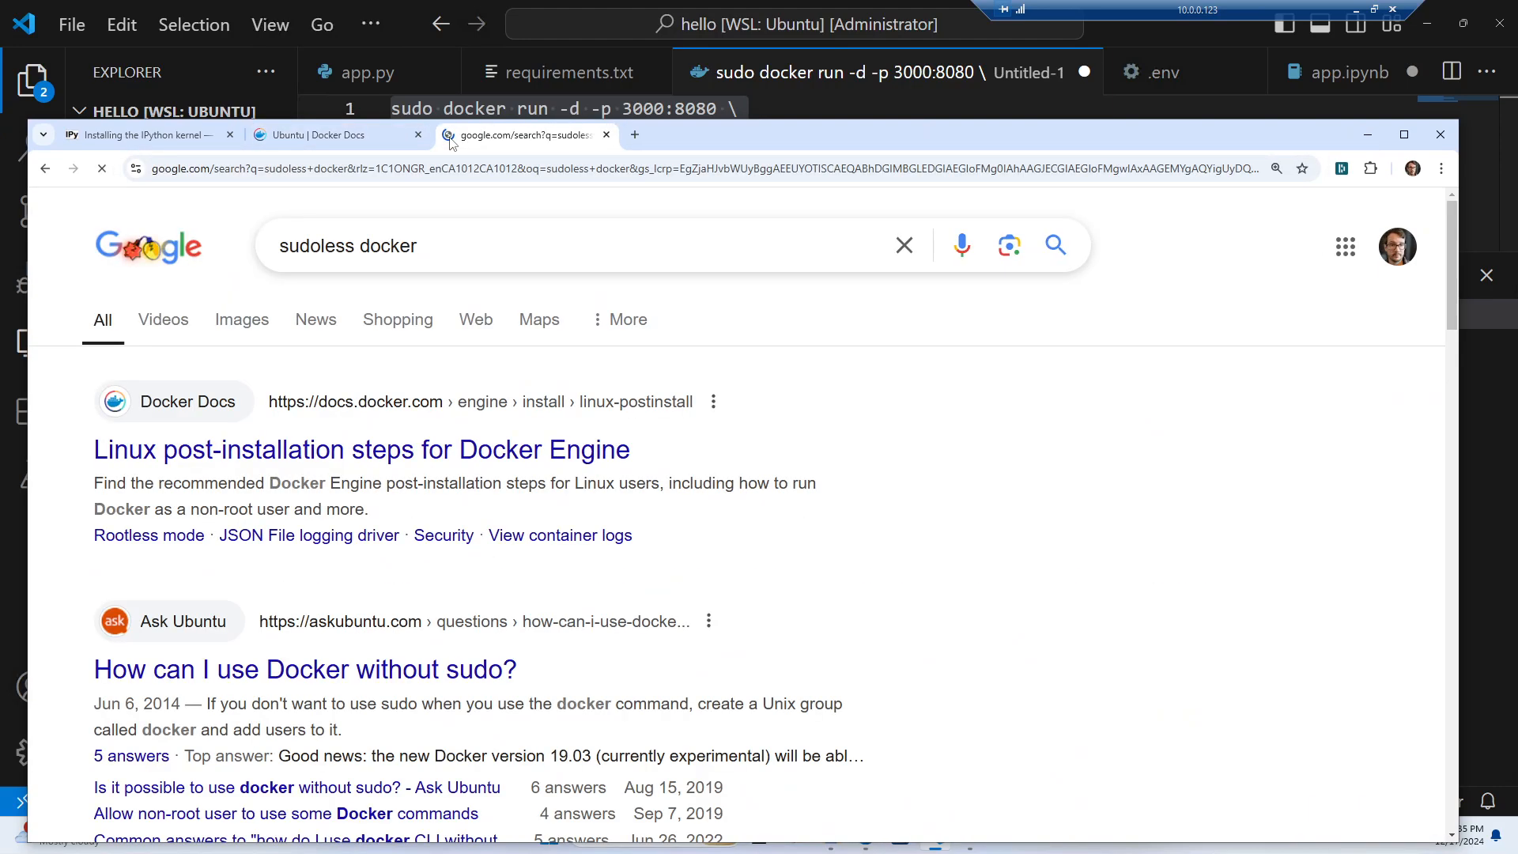
{"action": "scroll", "coordinate": [447, 551], "scroll_direction": "down", "scroll_amount": 4}
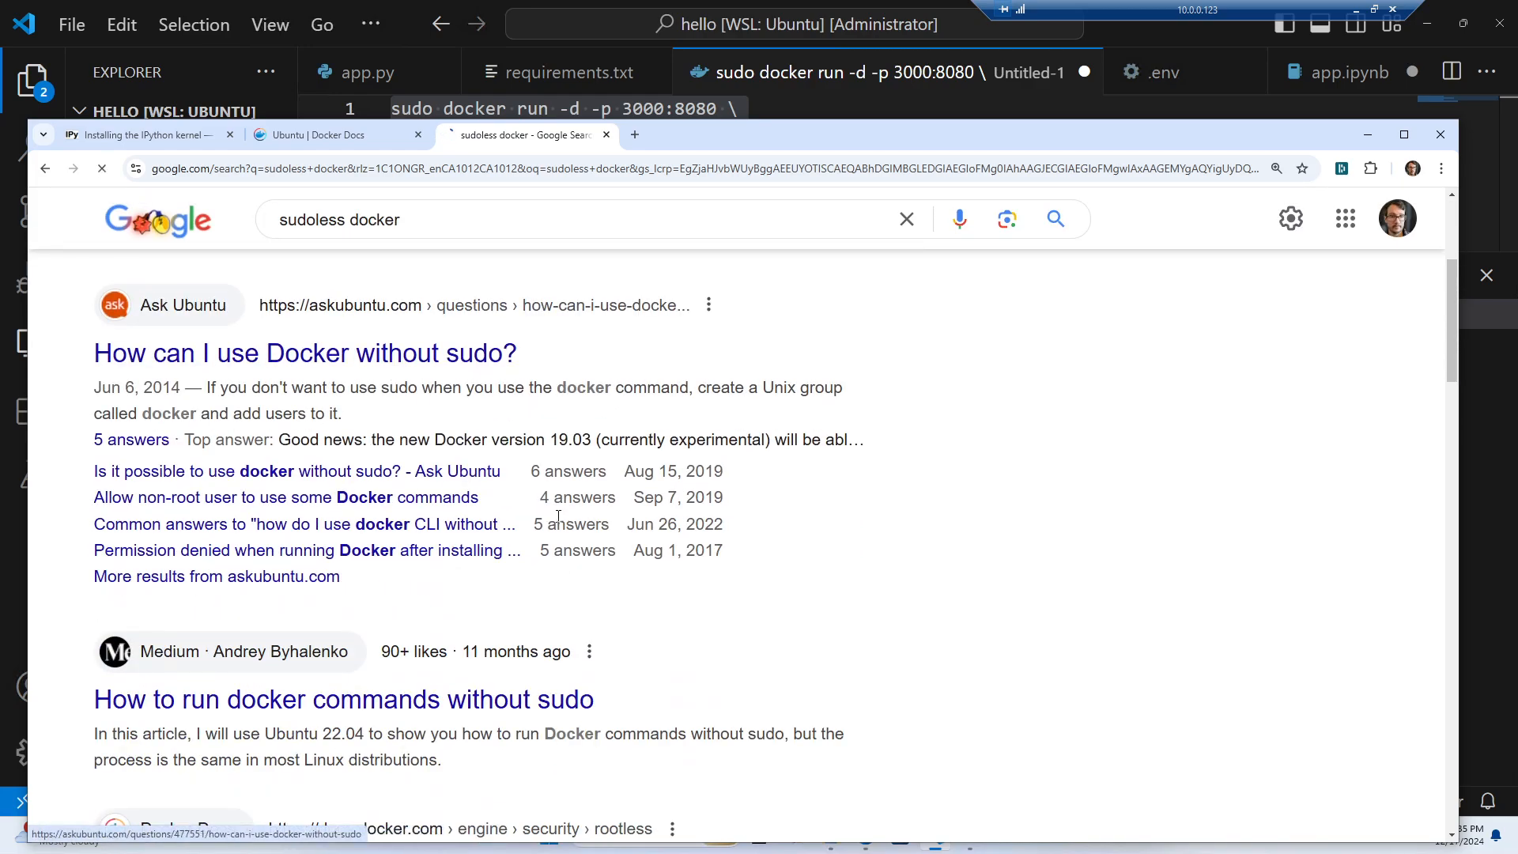
{"action": "scroll", "coordinate": [569, 514], "scroll_direction": "down", "scroll_amount": 10}
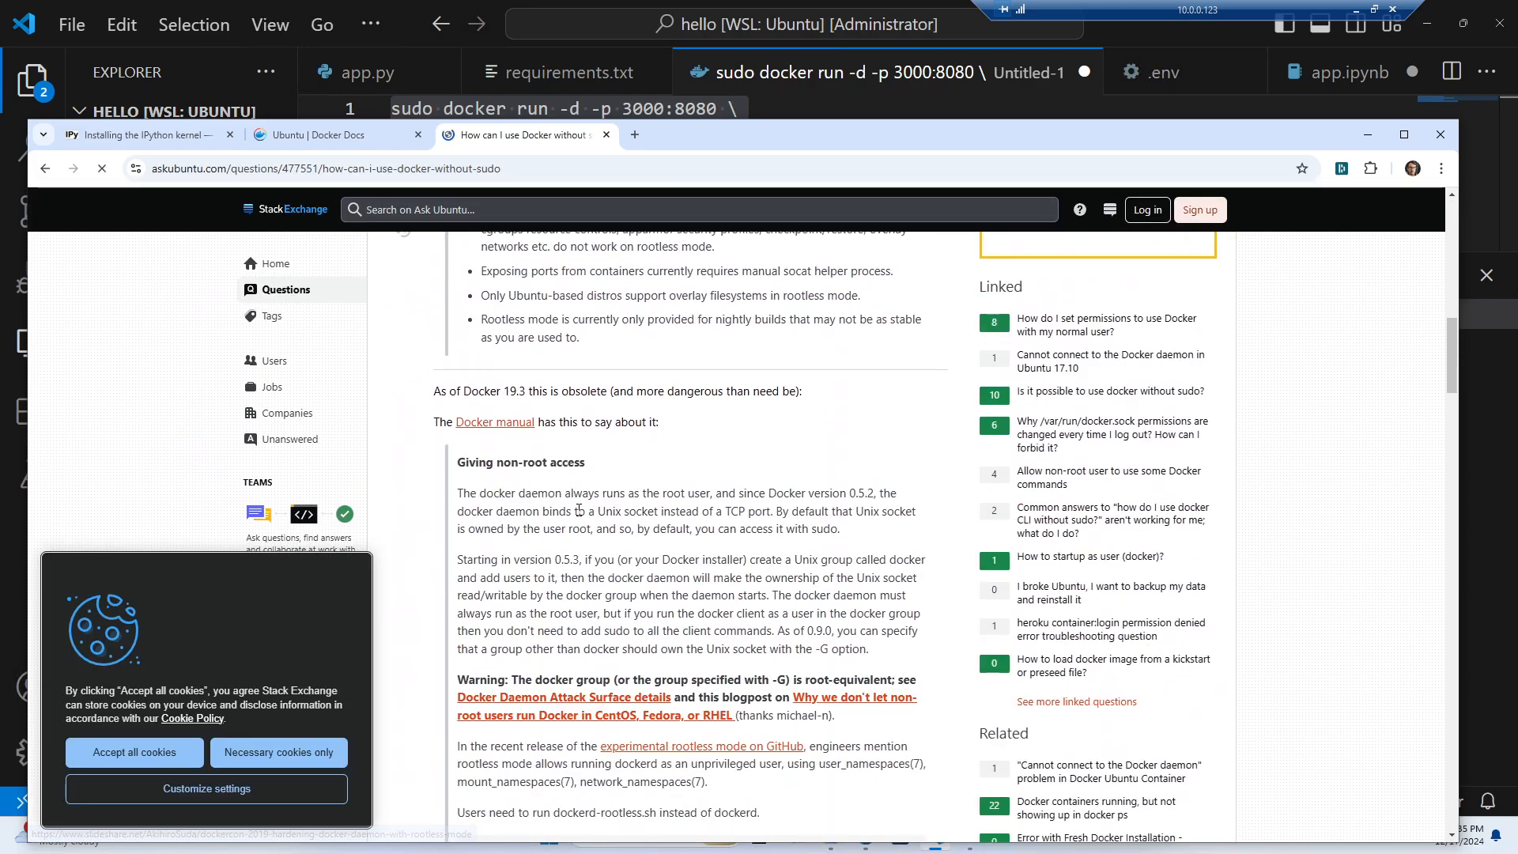
{"action": "scroll", "coordinate": [579, 510], "scroll_direction": "down", "scroll_amount": 5}
{"action": "scroll", "coordinate": [581, 514], "scroll_direction": "down", "scroll_amount": 5}
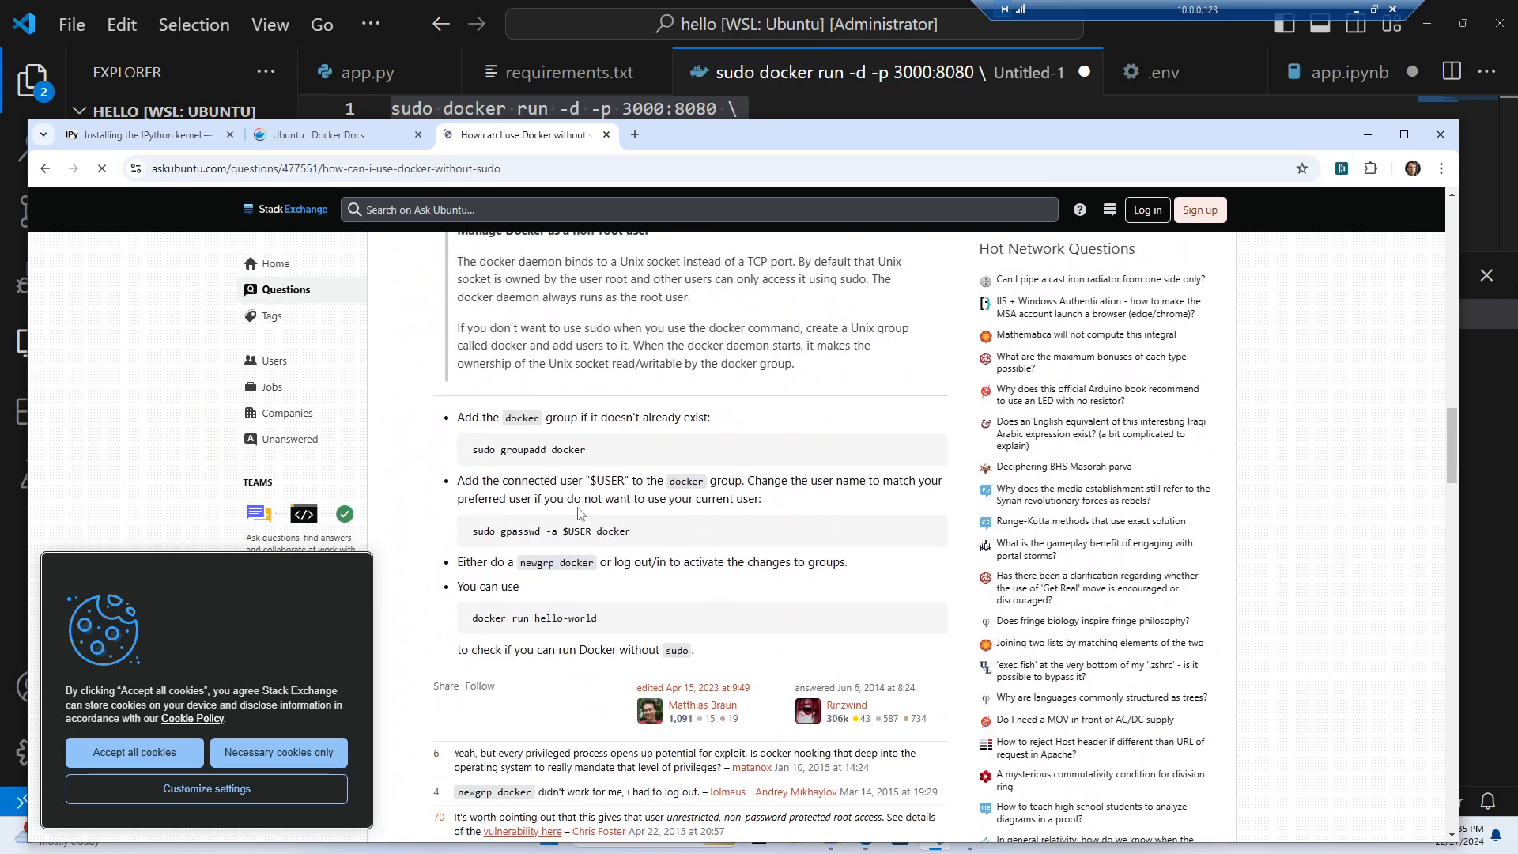
Select the sudo gpasswd -a $USER docker command and focus the terminal
{"action": "left_click_drag", "start_coordinate": [632, 530], "coordinate": [486, 528]}
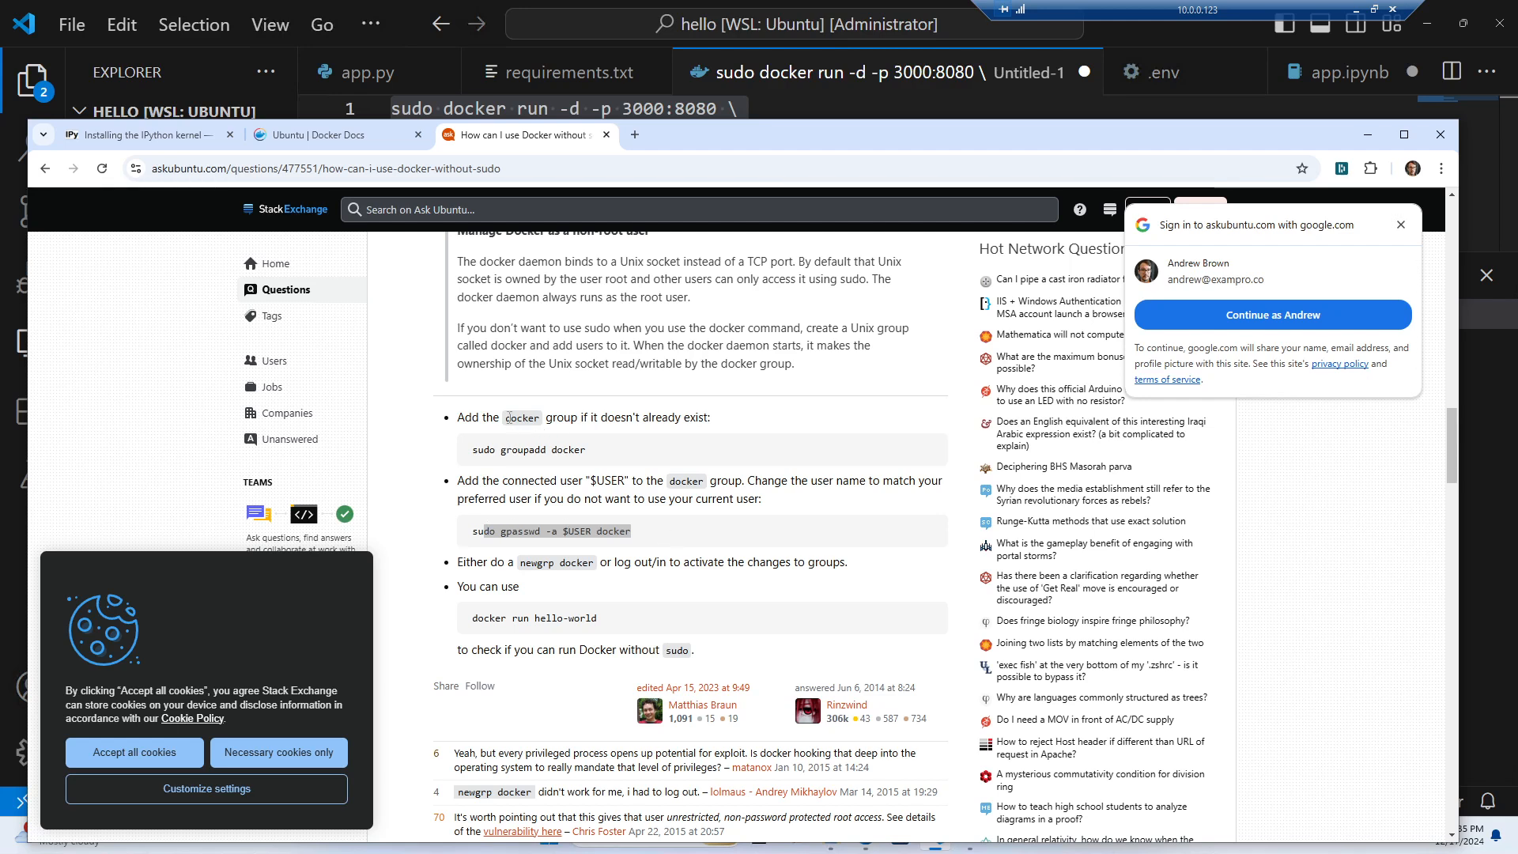
{"action": "left_click_drag", "start_coordinate": [472, 449], "coordinate": [630, 449]}
{"action": "left_click_drag", "start_coordinate": [636, 531], "coordinate": [483, 530]}
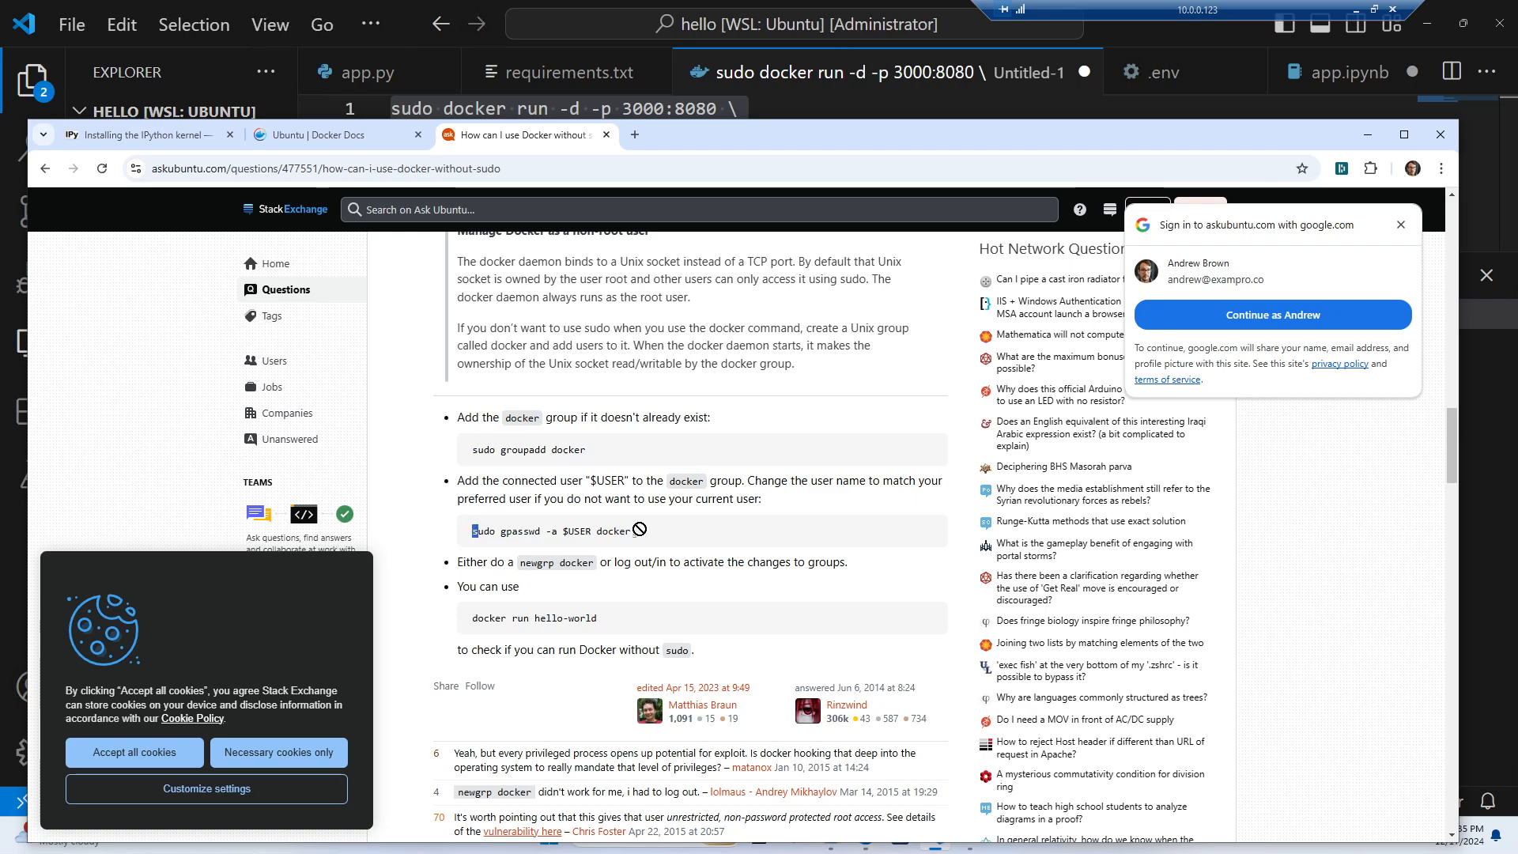
{"action": "left_click_drag", "start_coordinate": [637, 531], "coordinate": [476, 531]}
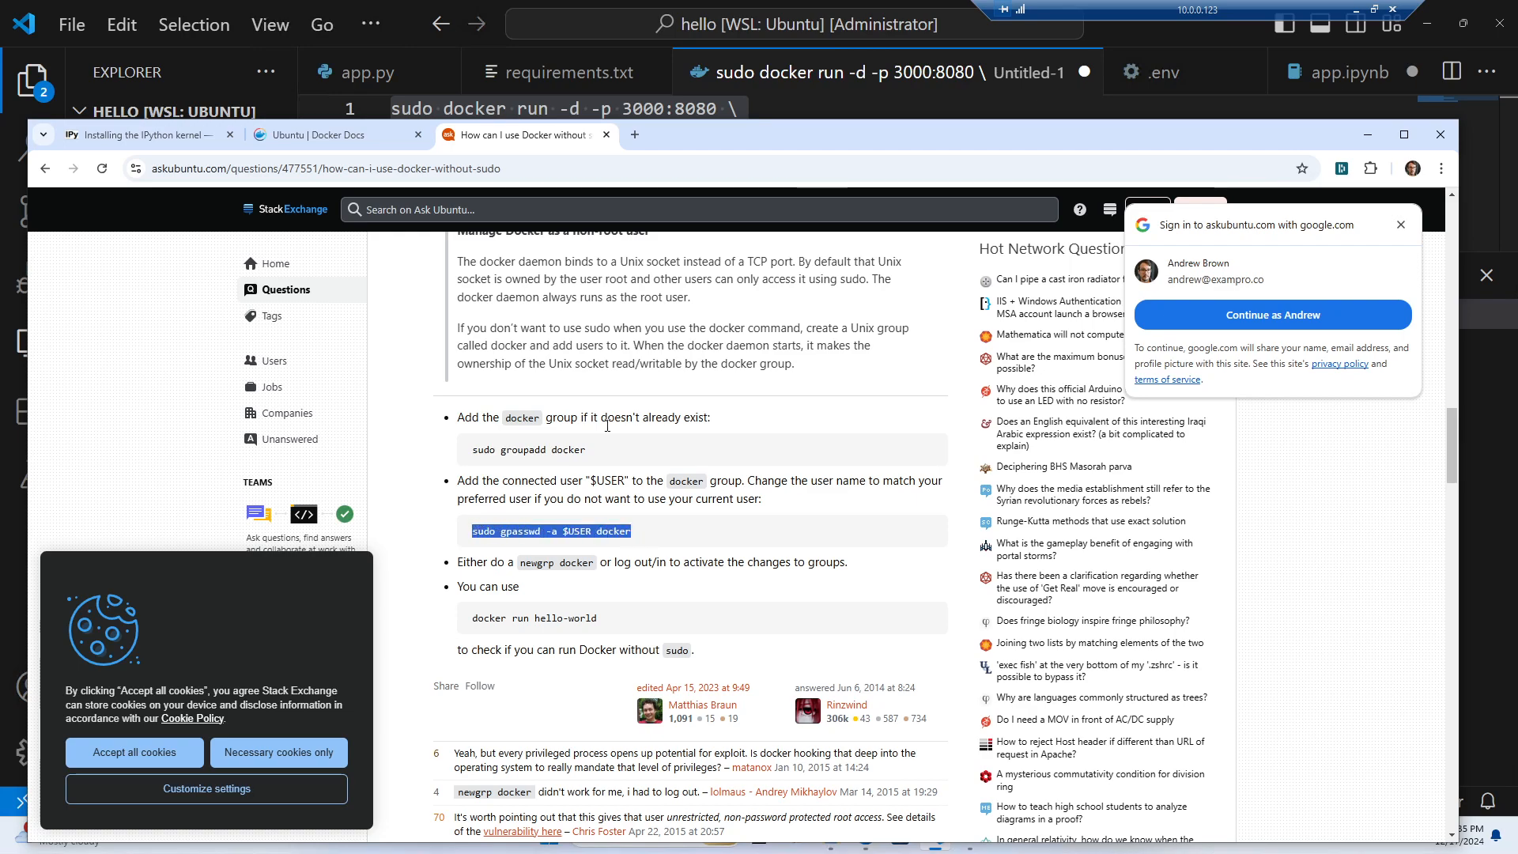
{"action": "left_click_drag", "start_coordinate": [790, 145], "coordinate": [0, 185]}
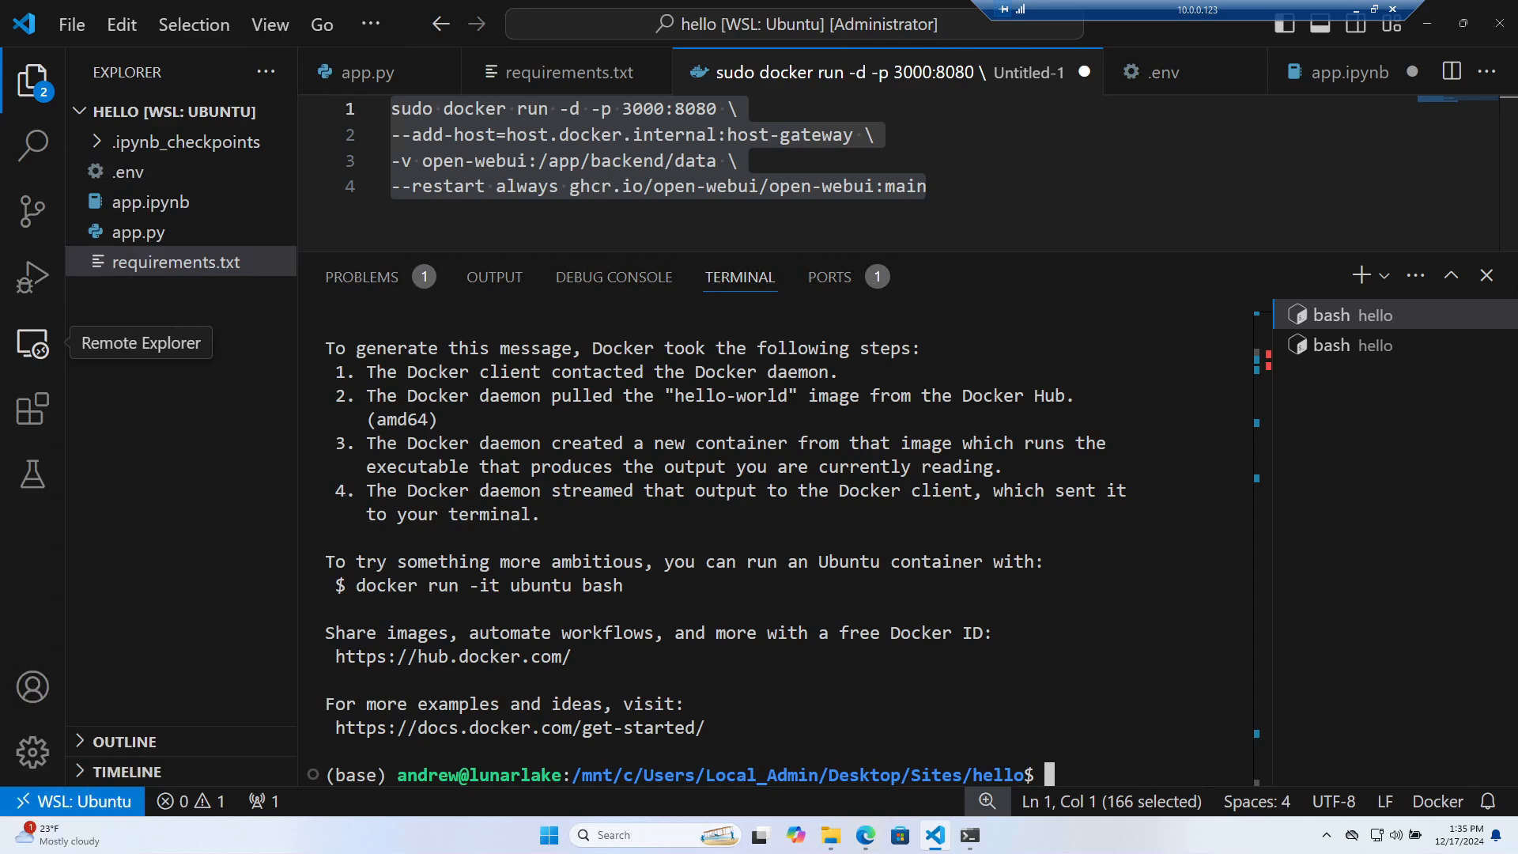
{"action": "left_click", "coordinate": [560, 657]}
Add the current user to the docker group and try docker run hello-world without sudo
{"action": "key", "text": "ctrl+v"}
{"action": "key", "text": "Return"}
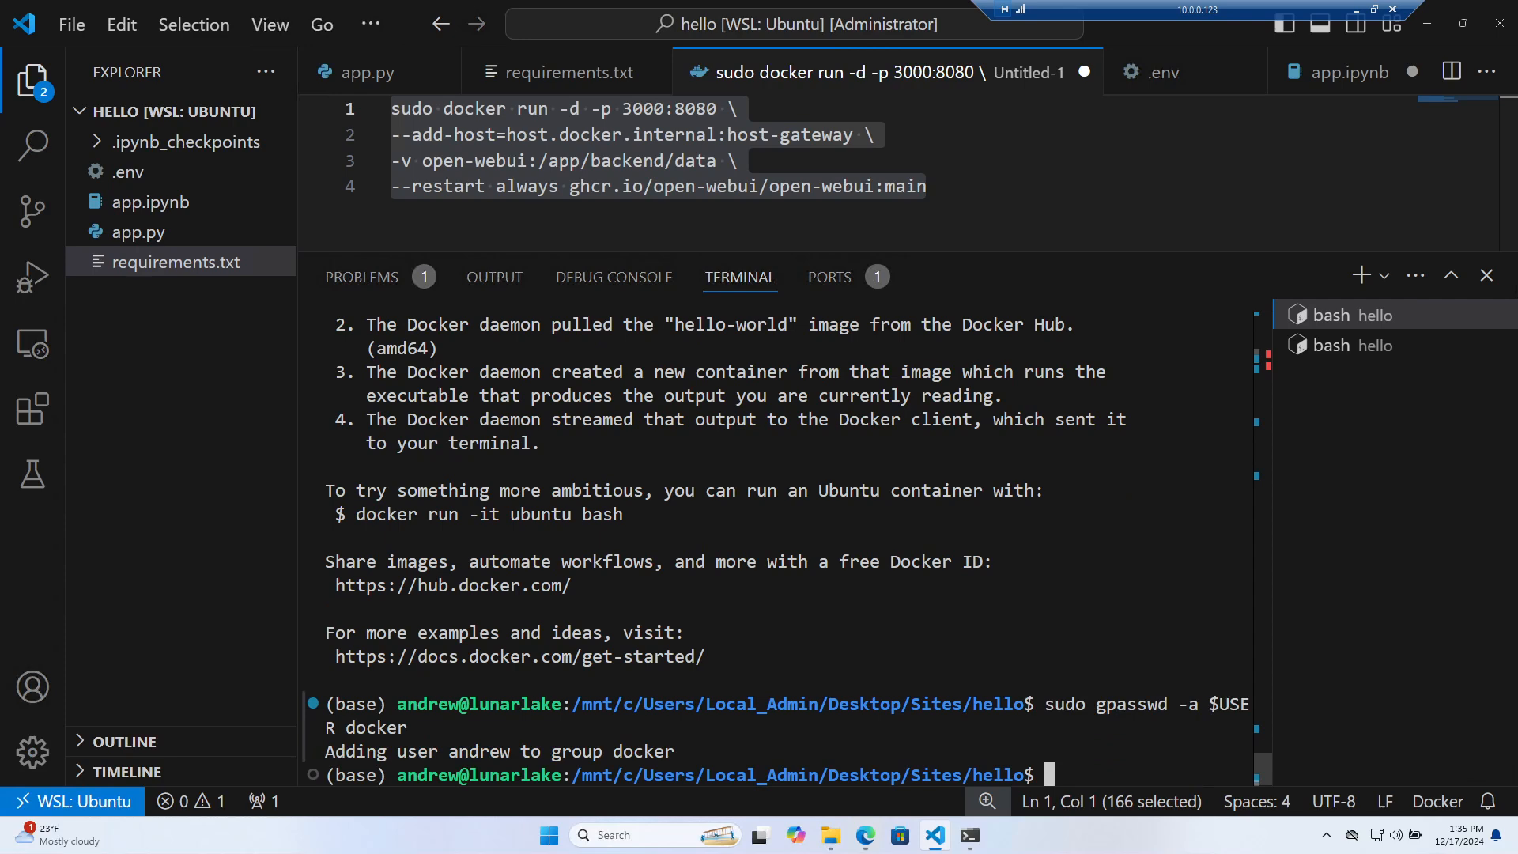
{"action": "type", "text": "docker r"}
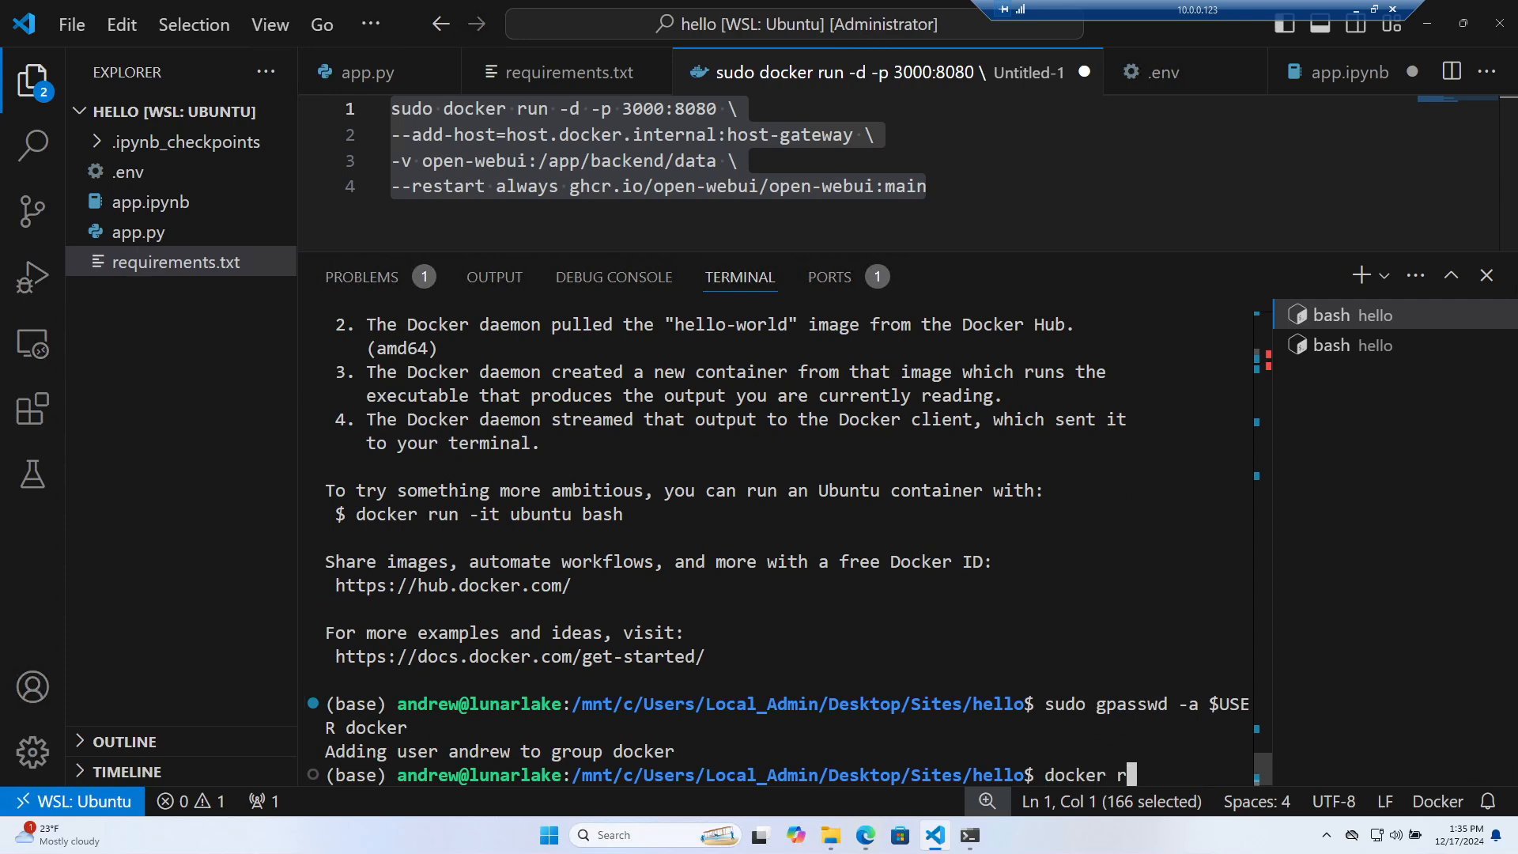
{"action": "type", "text": "un hello-world"}
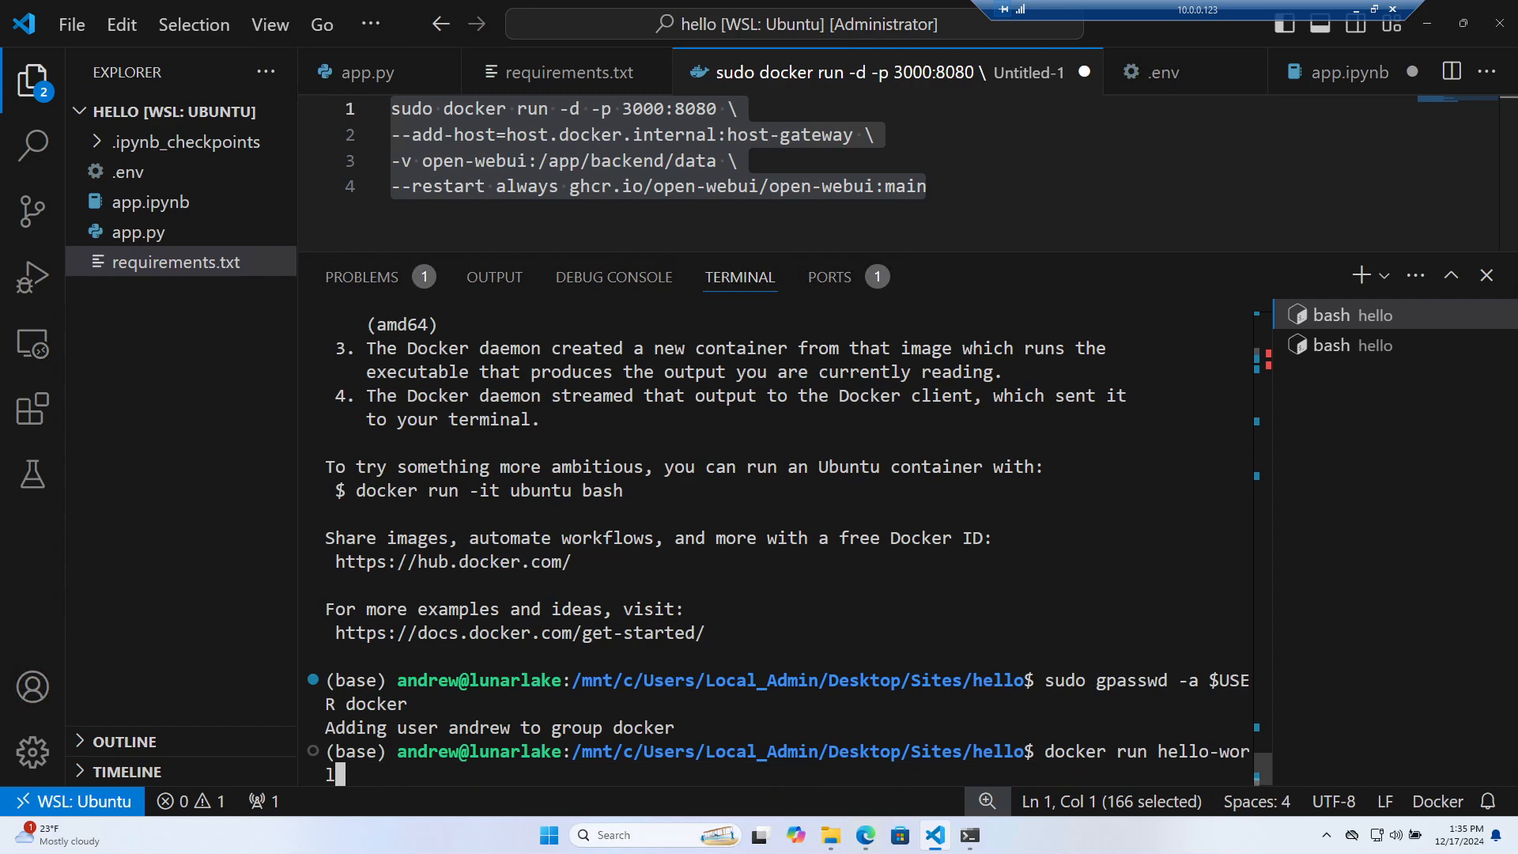
{"action": "key", "text": "Return"}
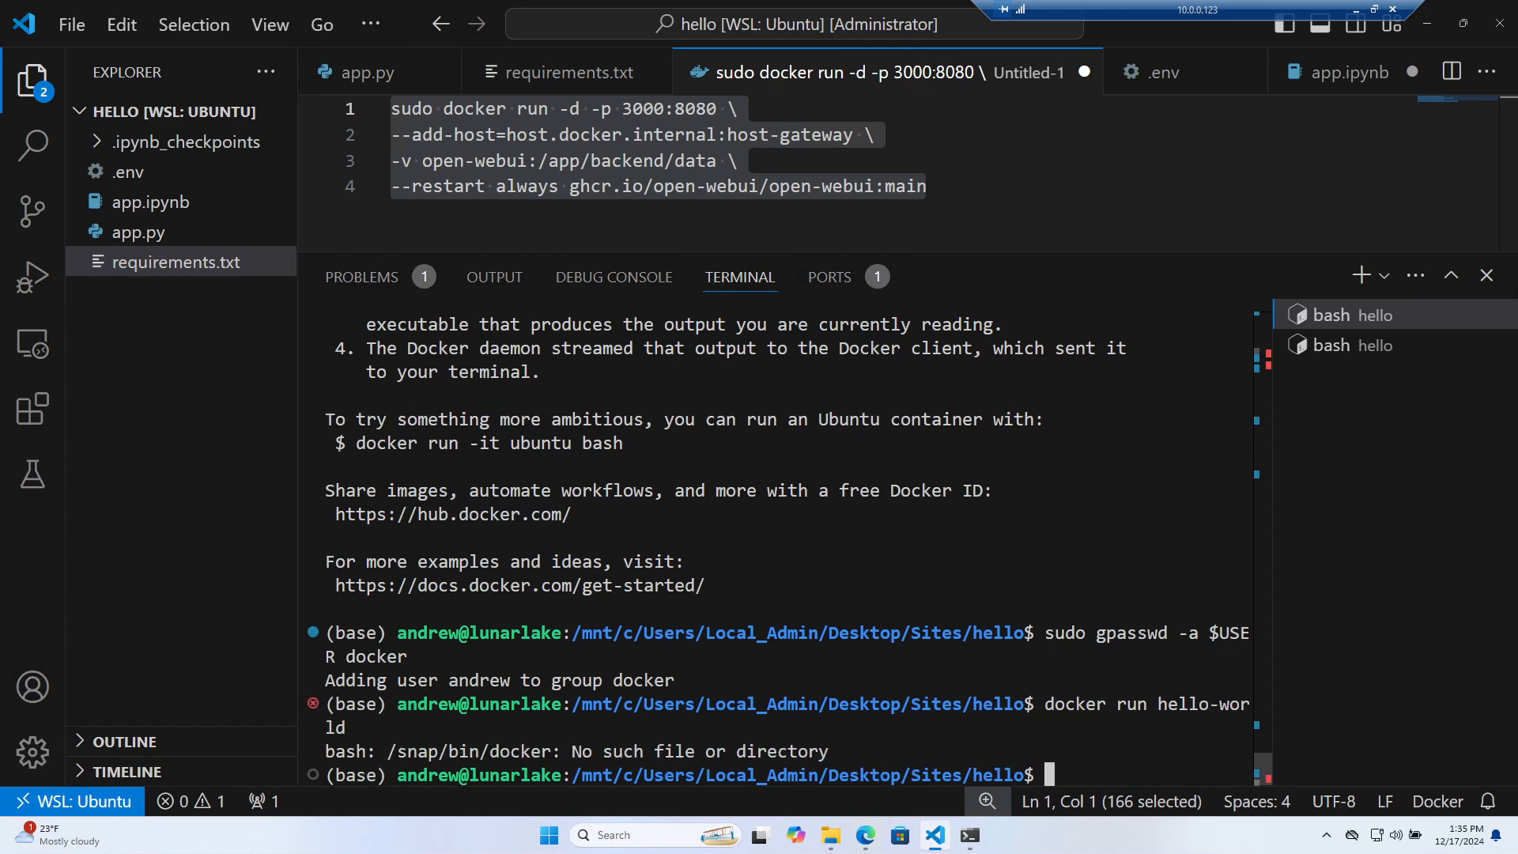
Rerun the earlier hello-world command with 'sudo' removed, which fails reporting /snap/bin/docker missing
{"action": "key", "text": "Up"}
{"action": "key", "text": "Up"}
{"action": "key", "text": "Up"}
{"action": "key", "text": "Up"}
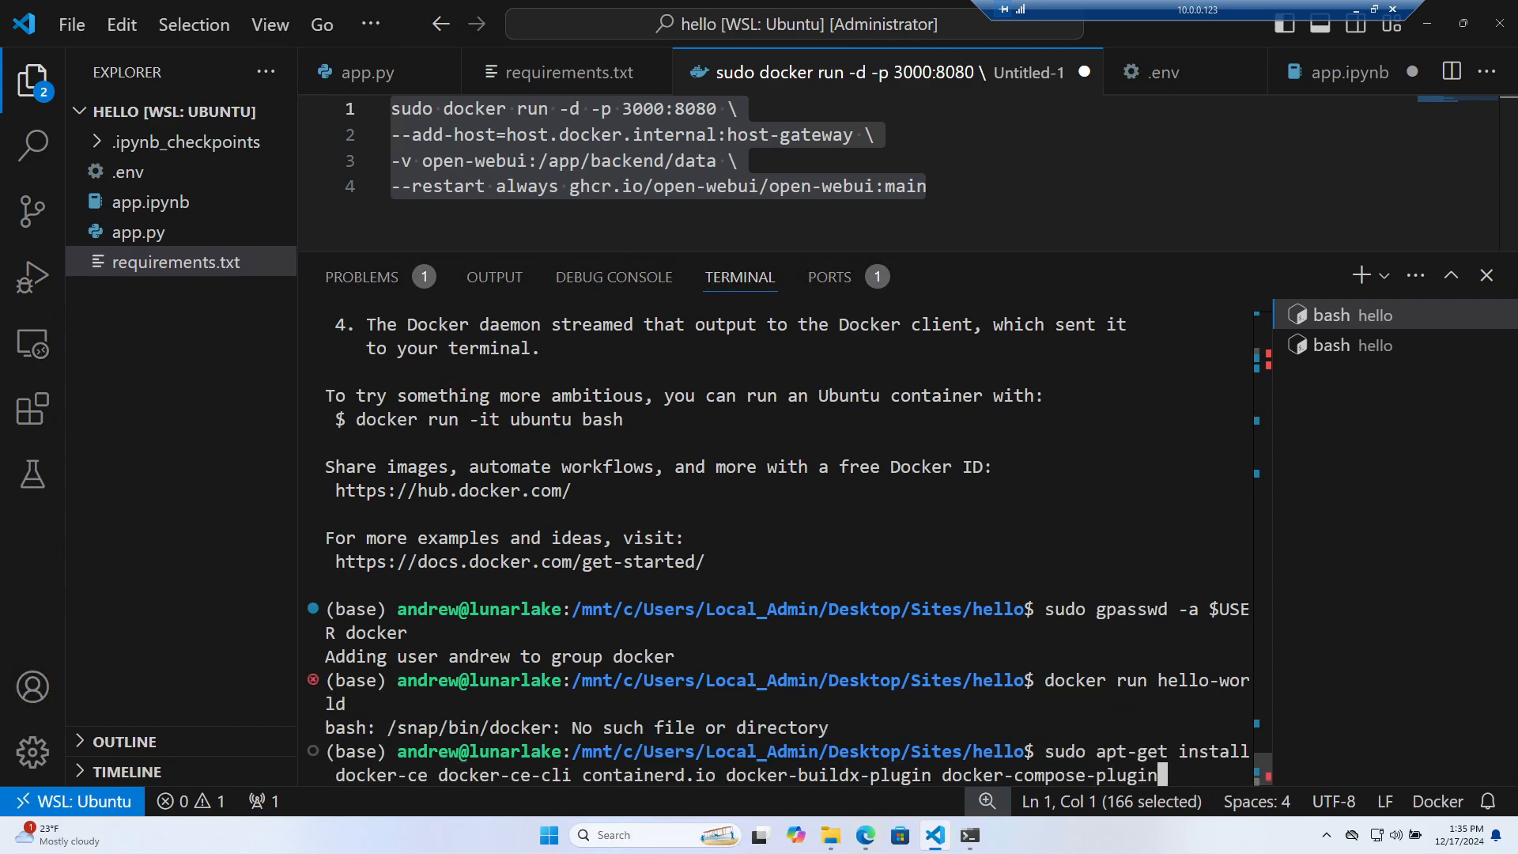
{"action": "key", "text": "Down"}
{"action": "key", "text": "Home"}
{"action": "key", "text": "Right"}
{"action": "key", "text": "Right"}
{"action": "key", "text": "Right"}
{"action": "key", "text": "Right"}
{"action": "key", "text": "Right"}
{"action": "key", "text": "BackSpace"}
{"action": "key", "text": "BackSpace"}
{"action": "key", "text": "BackSpace"}
{"action": "key", "text": "BackSpace"}
{"action": "key", "text": "BackSpace"}
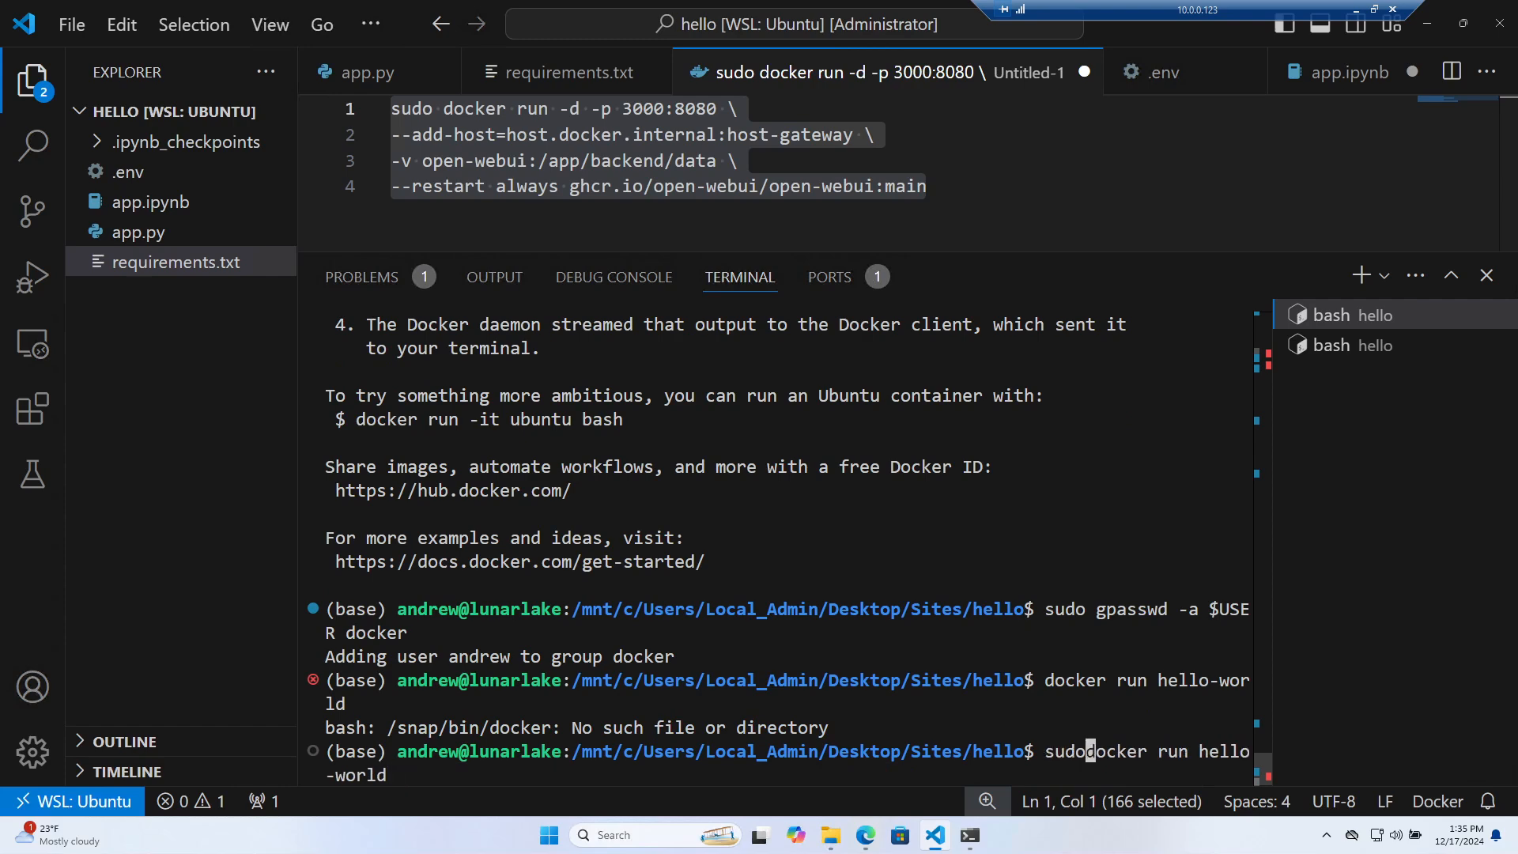
{"action": "key", "text": "Return"}
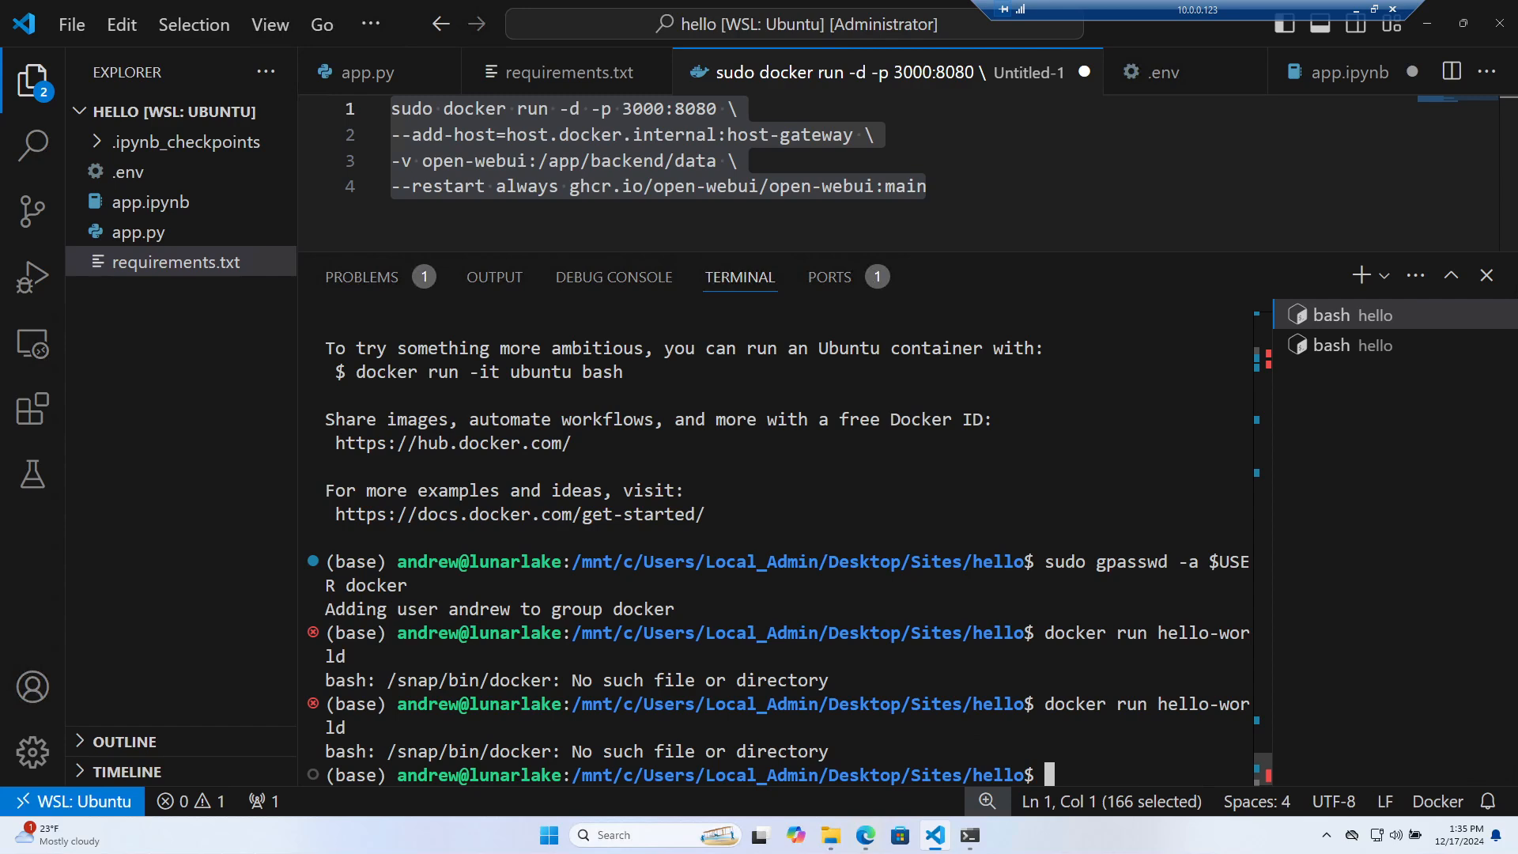
Run plain docker to check it exists, then kill the active terminal
{"action": "type", "text": "docker"}
{"action": "key", "text": "Return"}
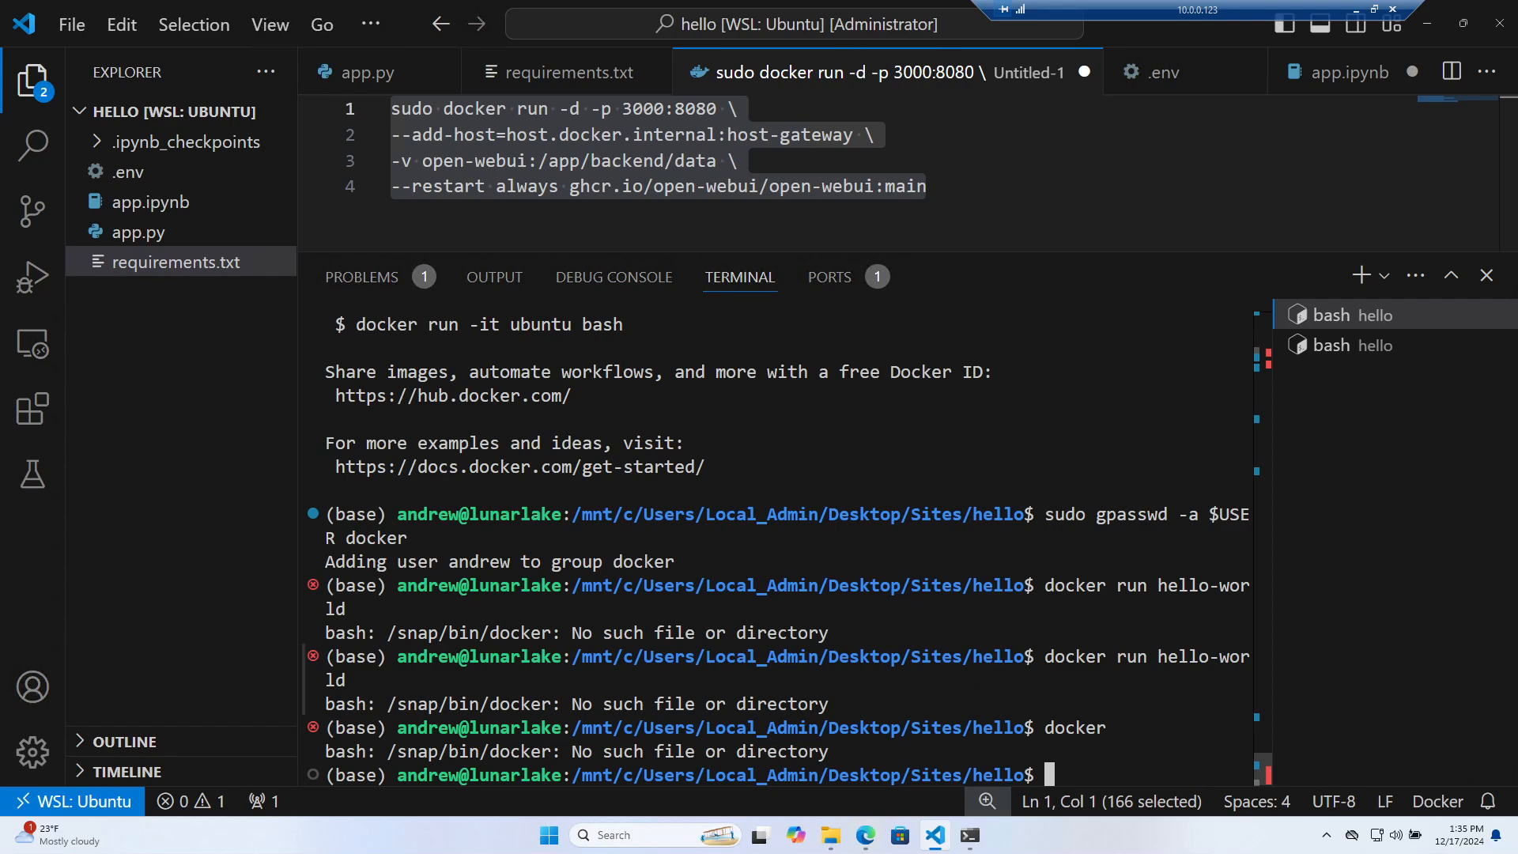
{"action": "left_click", "coordinate": [1491, 315]}
Close the last terminal, open a new one and run docker to see its help
{"action": "left_click", "coordinate": [1491, 314]}
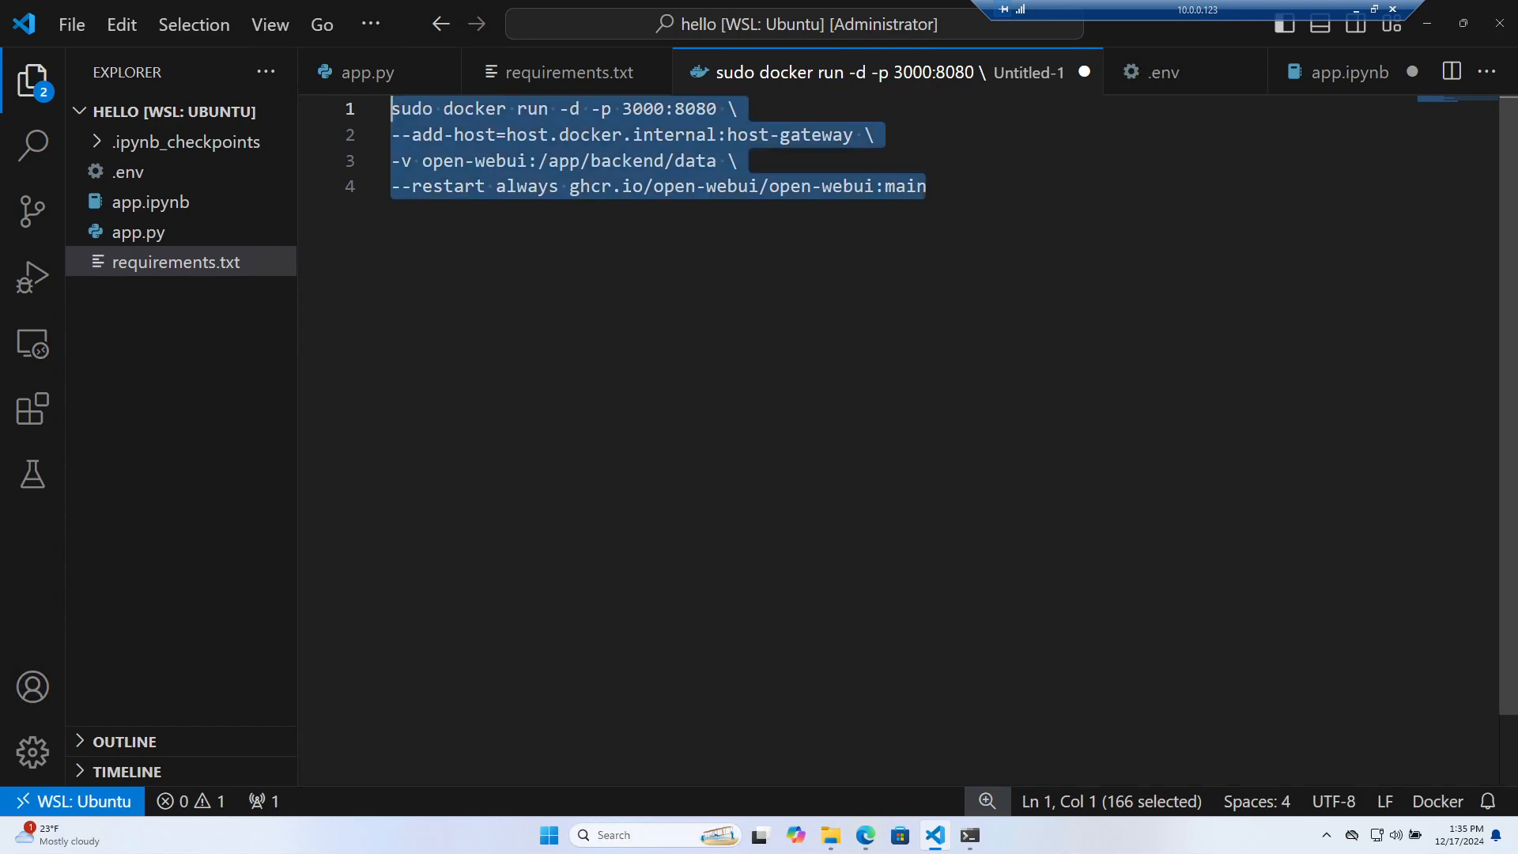
{"action": "left_click", "coordinate": [352, 25]}
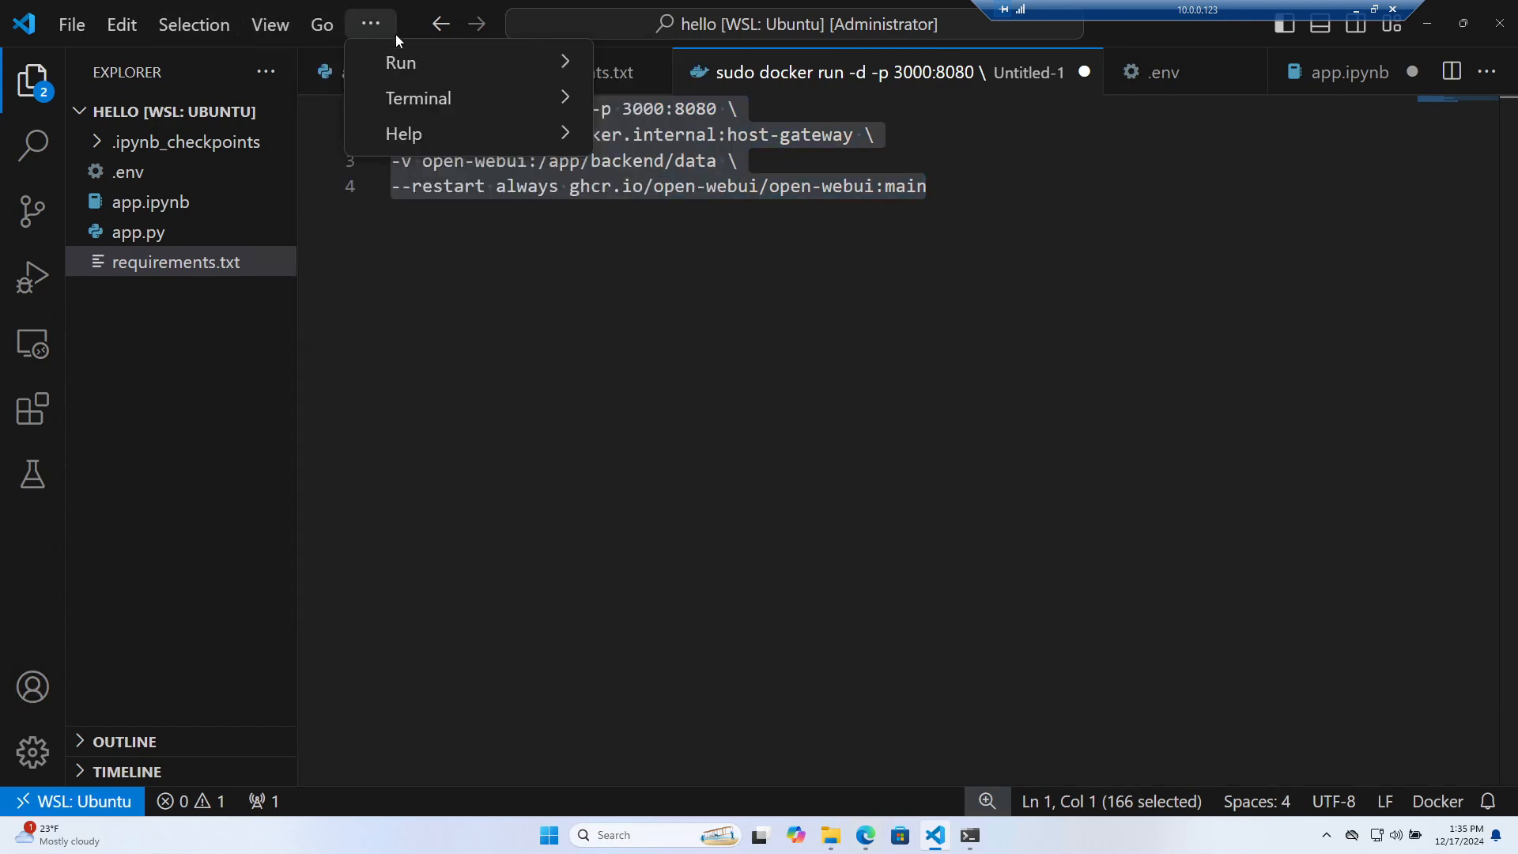
{"action": "mouse_move", "coordinate": [411, 98]}
{"action": "left_click", "coordinate": [695, 96]}
{"action": "type", "text": "d"}
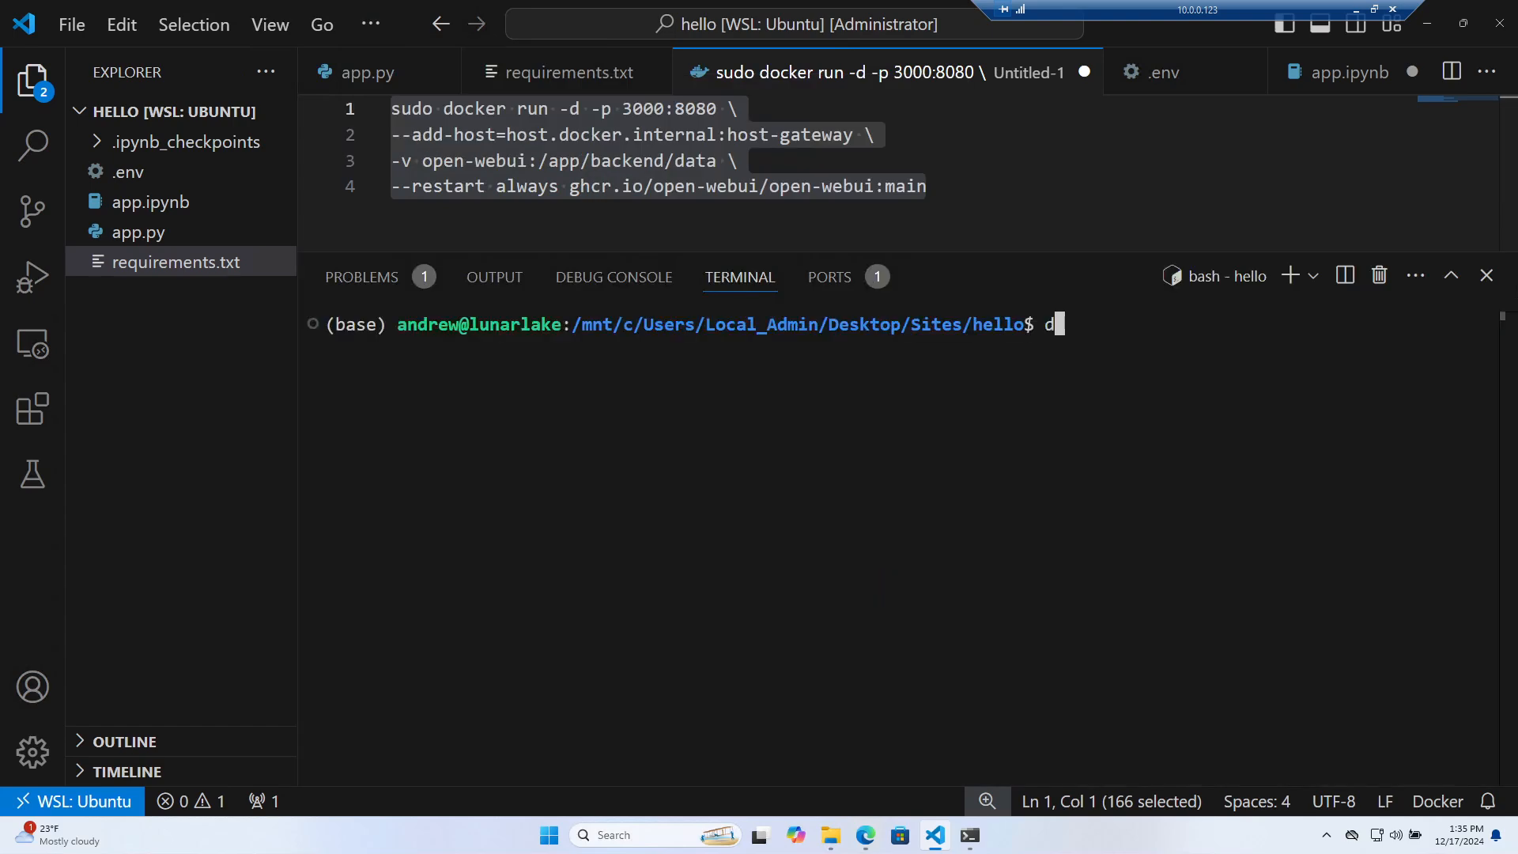
{"action": "type", "text": "ocker"}
{"action": "key", "text": "Return"}
Try docker run hello-world without sudo, then start the Docker service with sudo systemctl
{"action": "type", "text": "docker"}
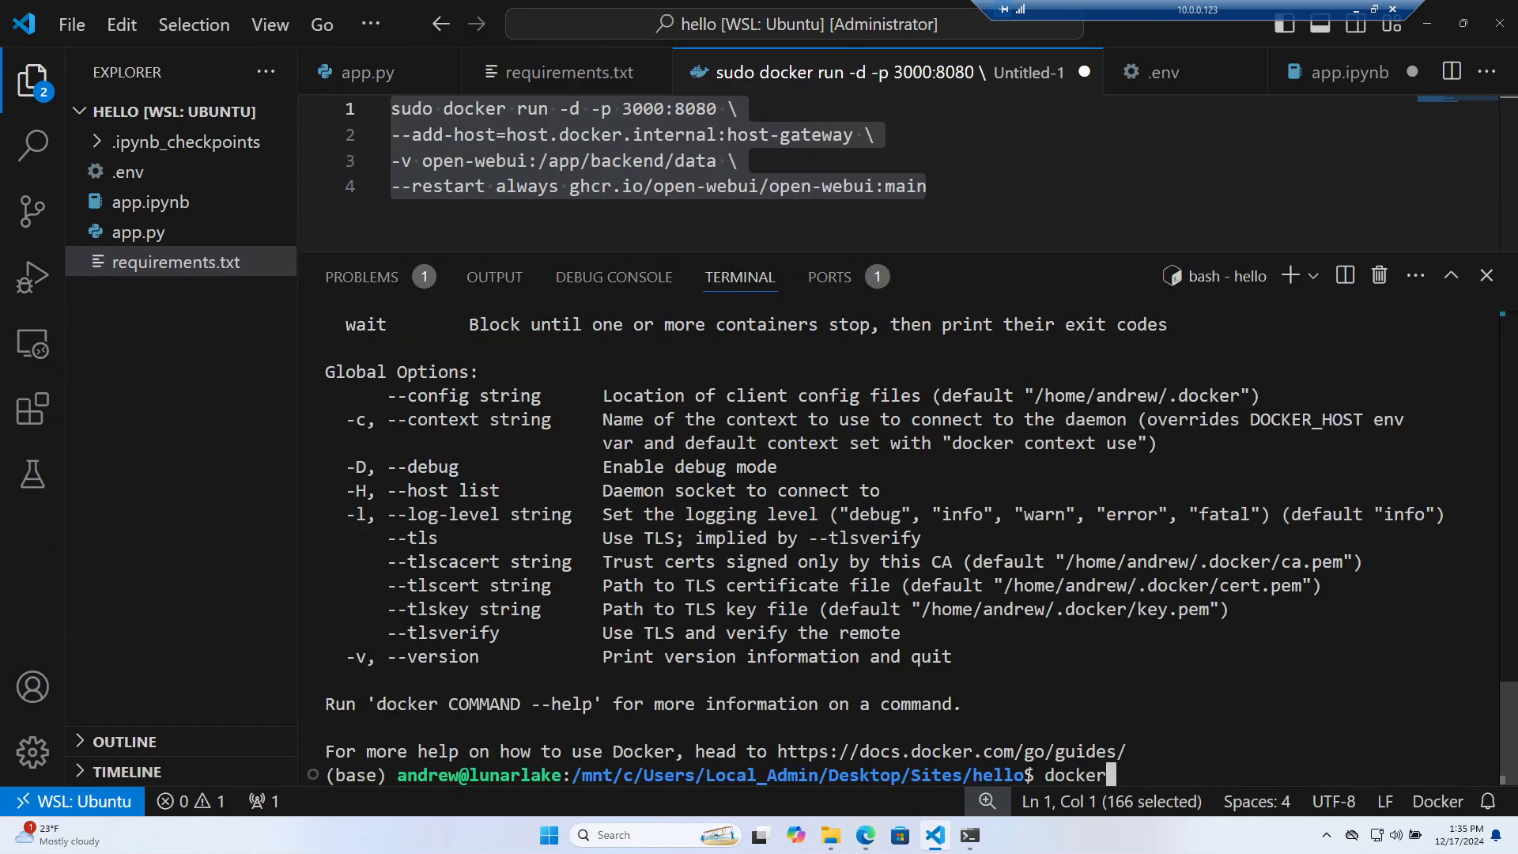
{"action": "type", "text": " run hello-w"}
{"action": "type", "text": "orld"}
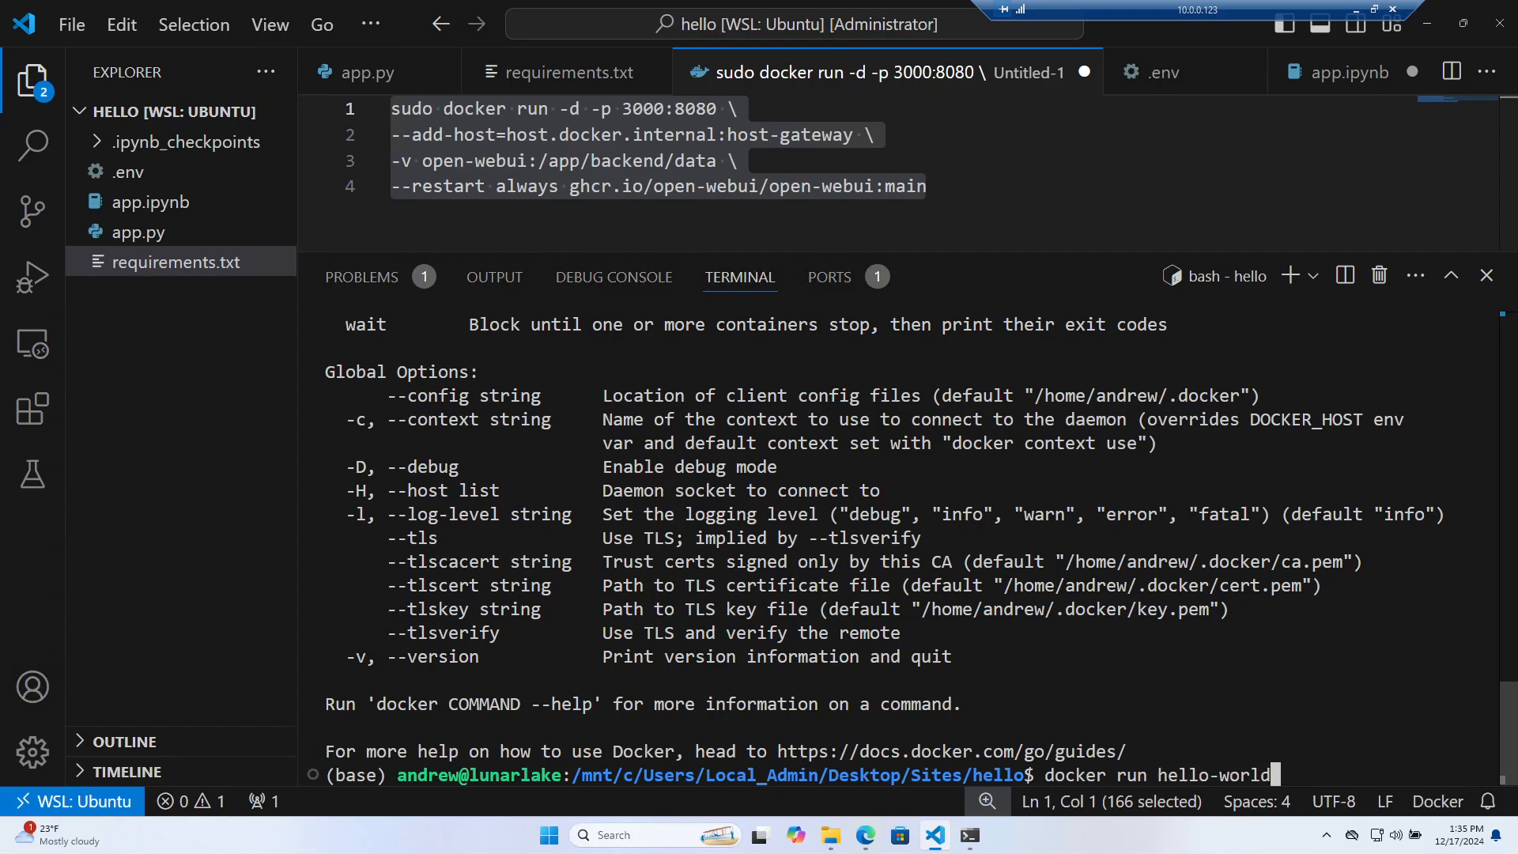
{"action": "key", "text": "Return"}
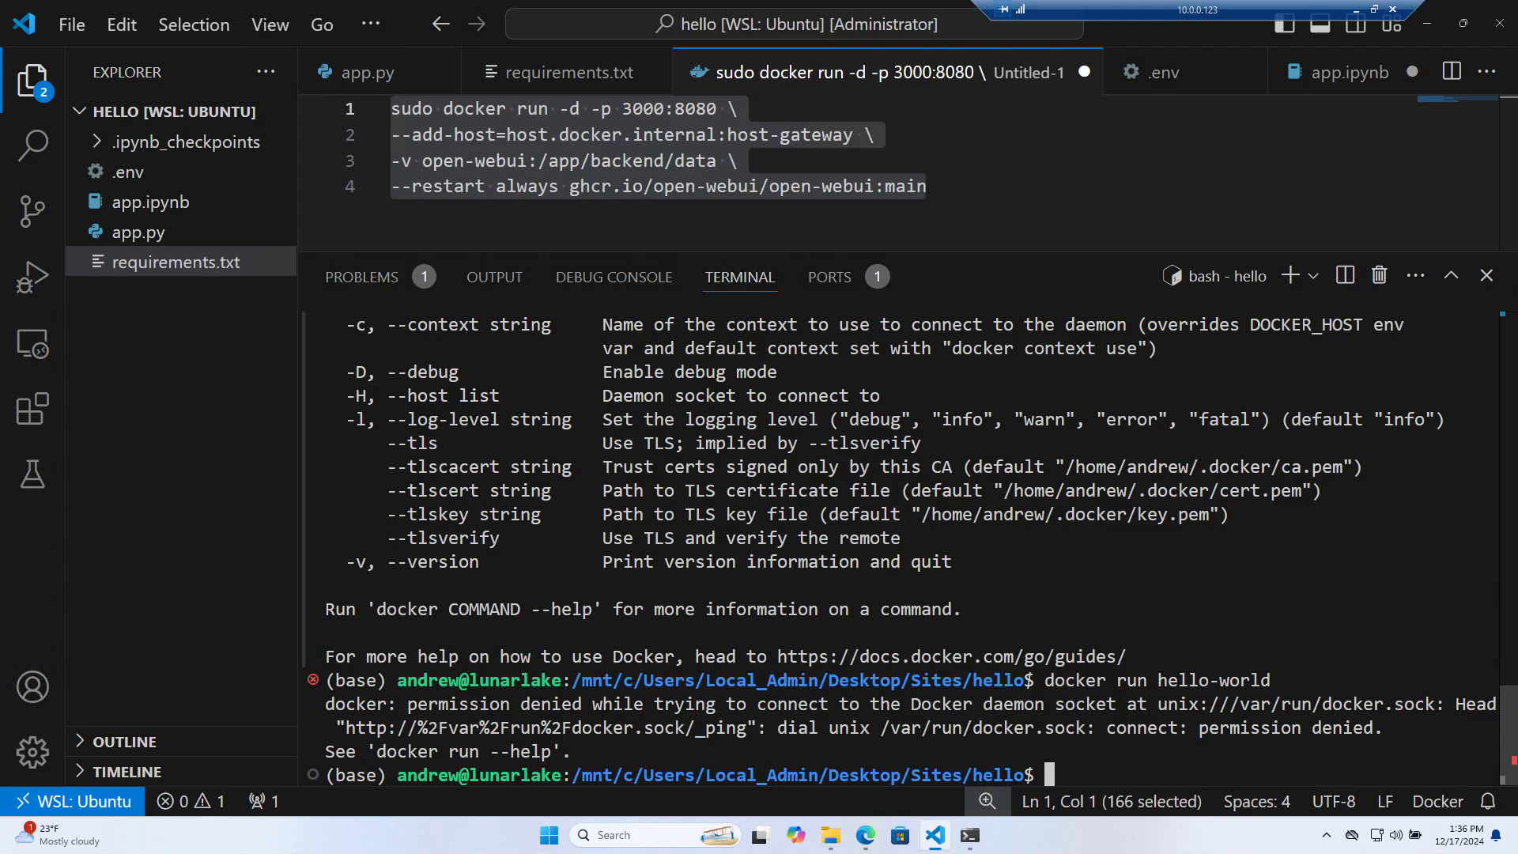
{"action": "type", "text": "sudo system "}
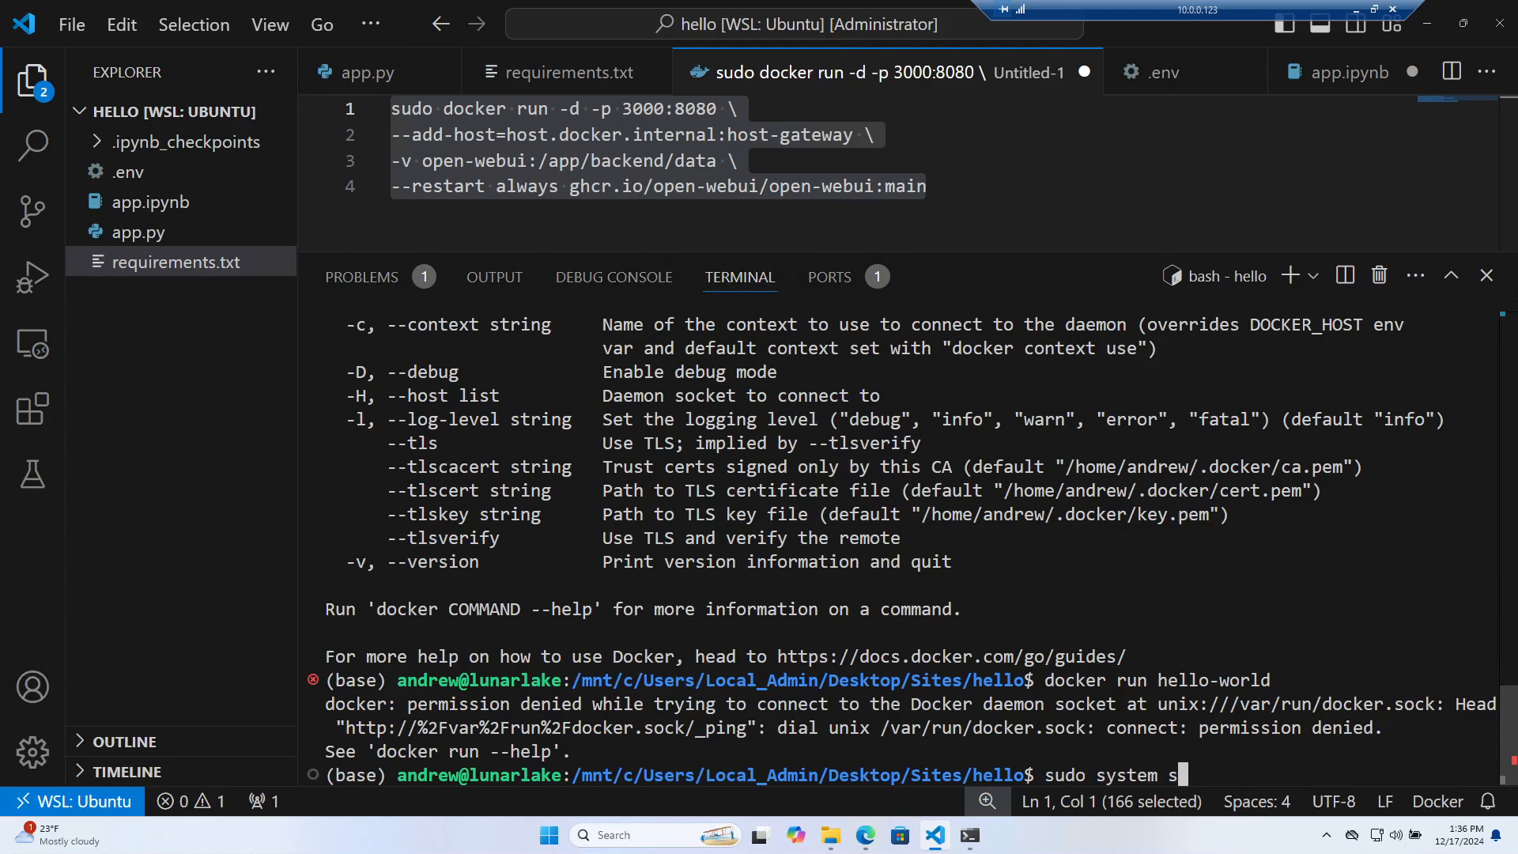
{"action": "type", "text": "ctlstart docker"}
{"action": "key", "text": "Return"}
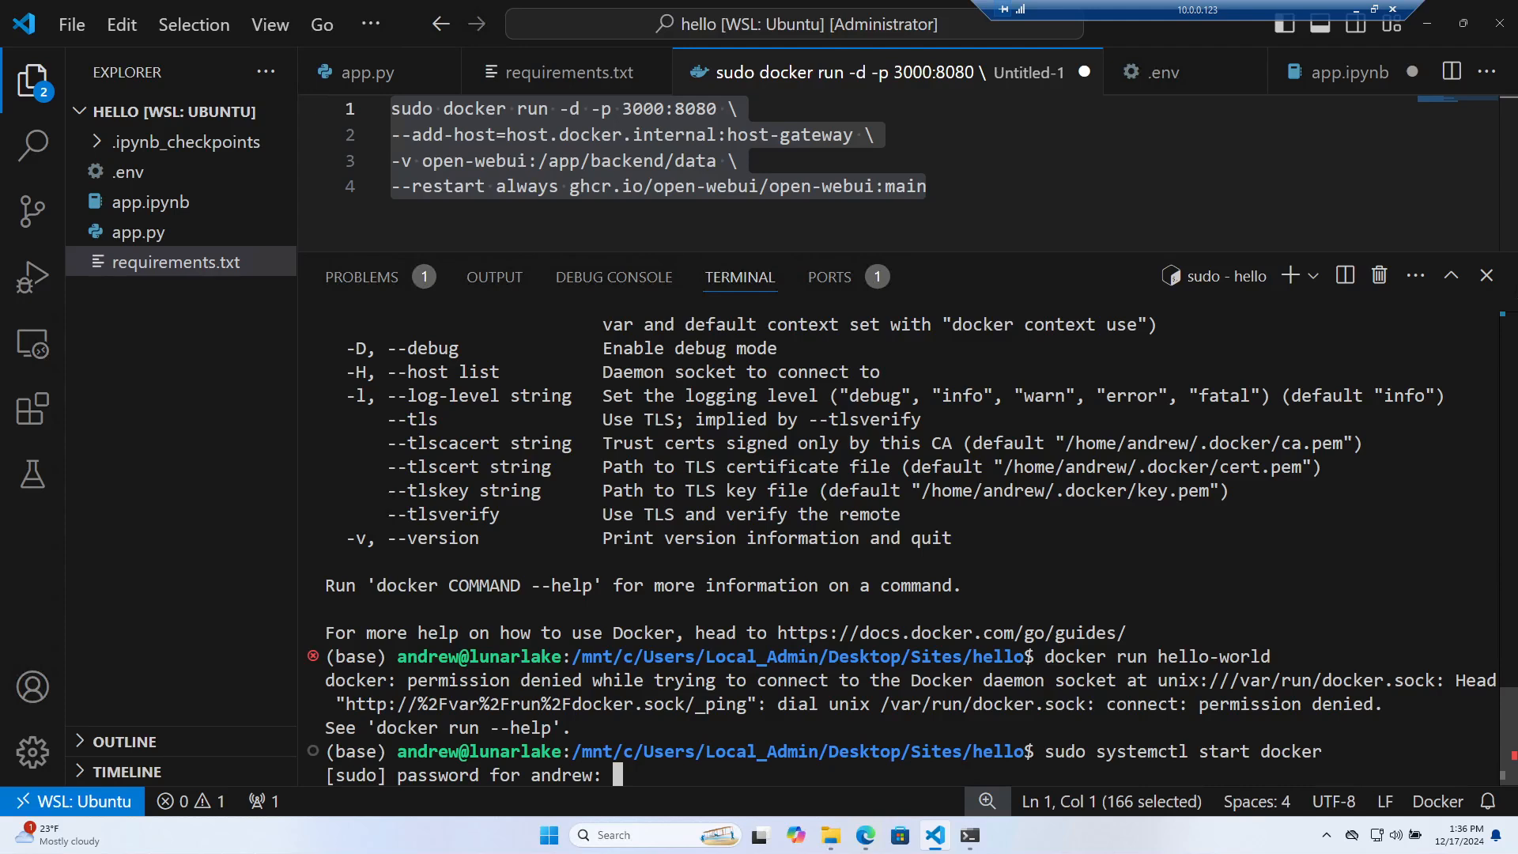
{"action": "key", "text": "Return"}
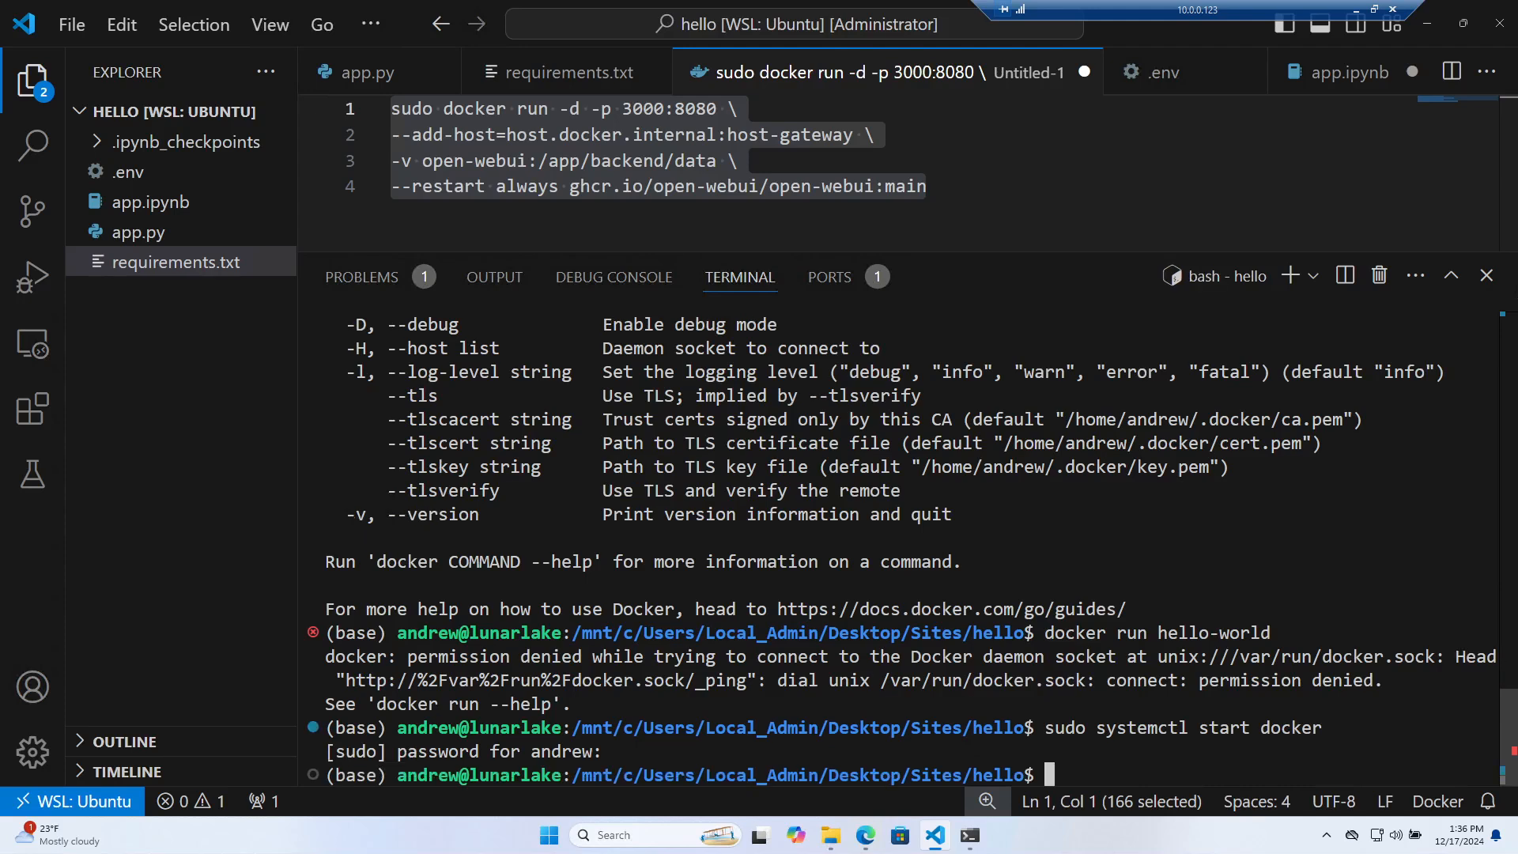
Retry hello-world without sudo (permission denied), then run sudo docker run hello-world successfully
{"action": "type", "text": "docker run hello-"}
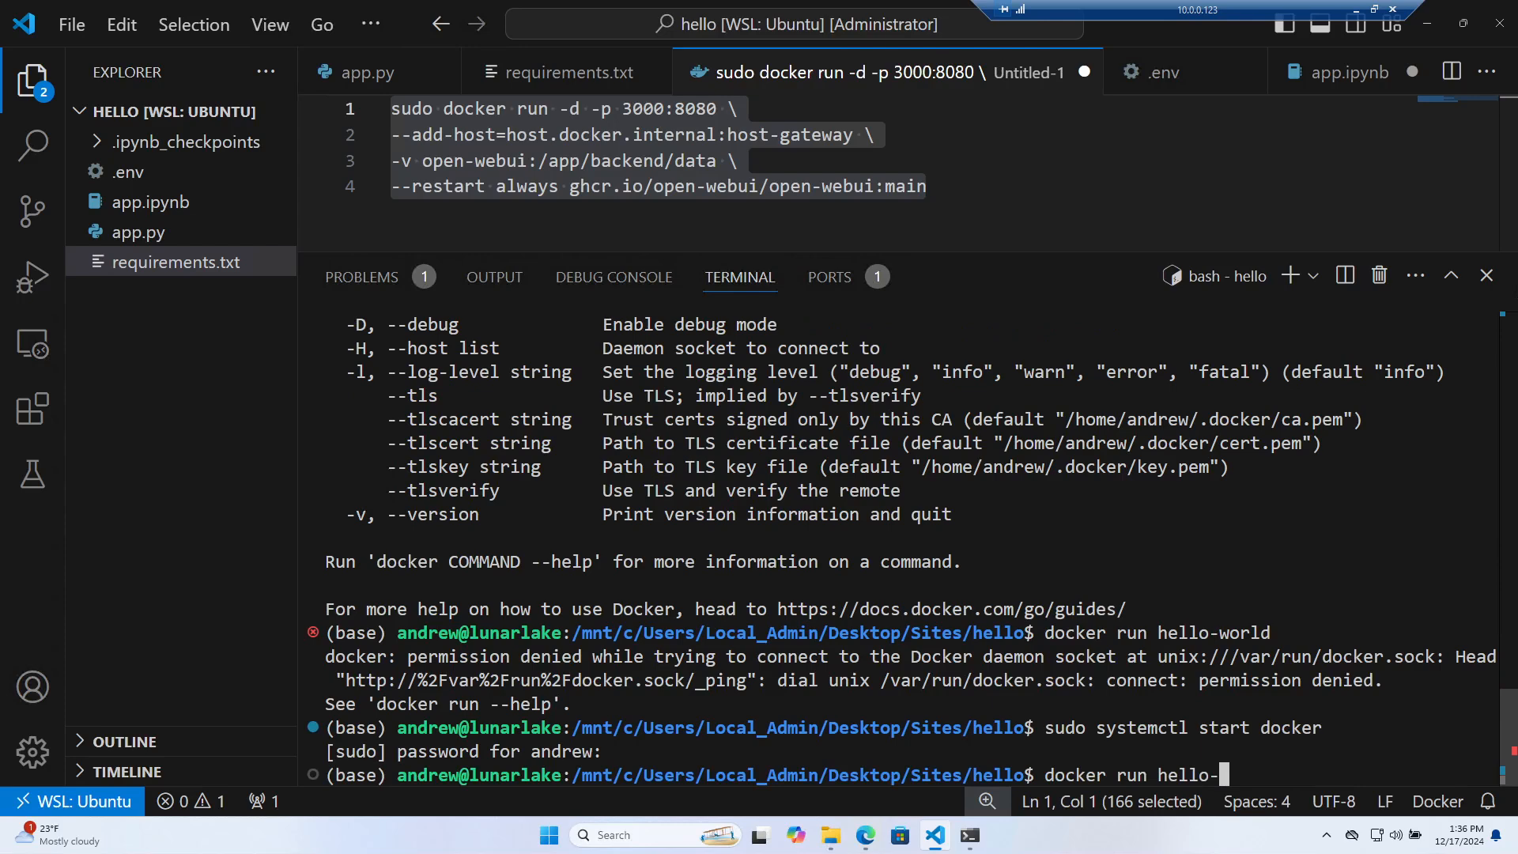
{"action": "type", "text": "world"}
{"action": "key", "text": "Return"}
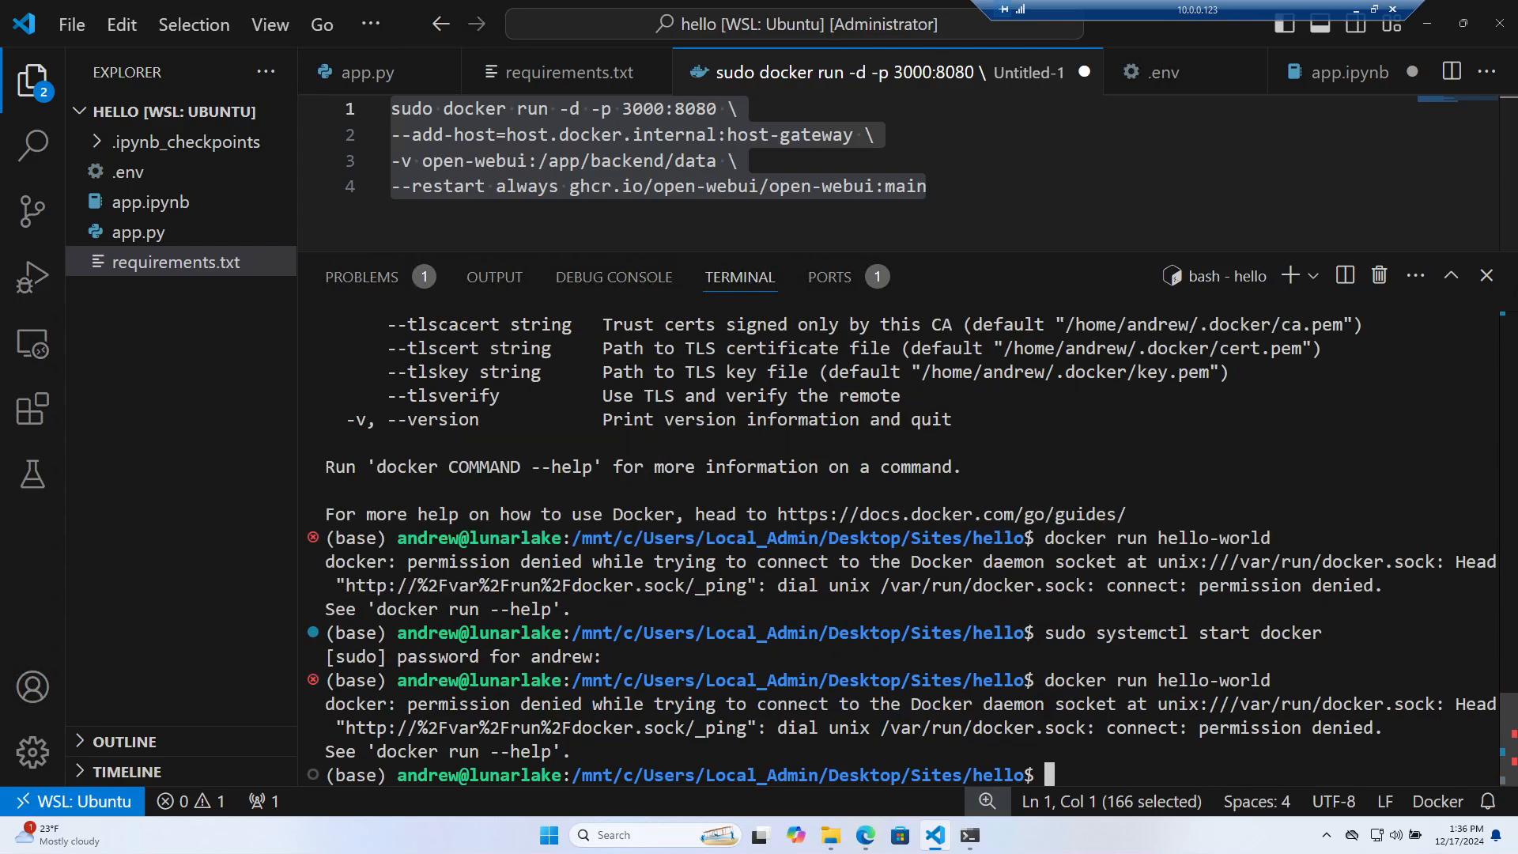
{"action": "type", "text": "sudo docker "}
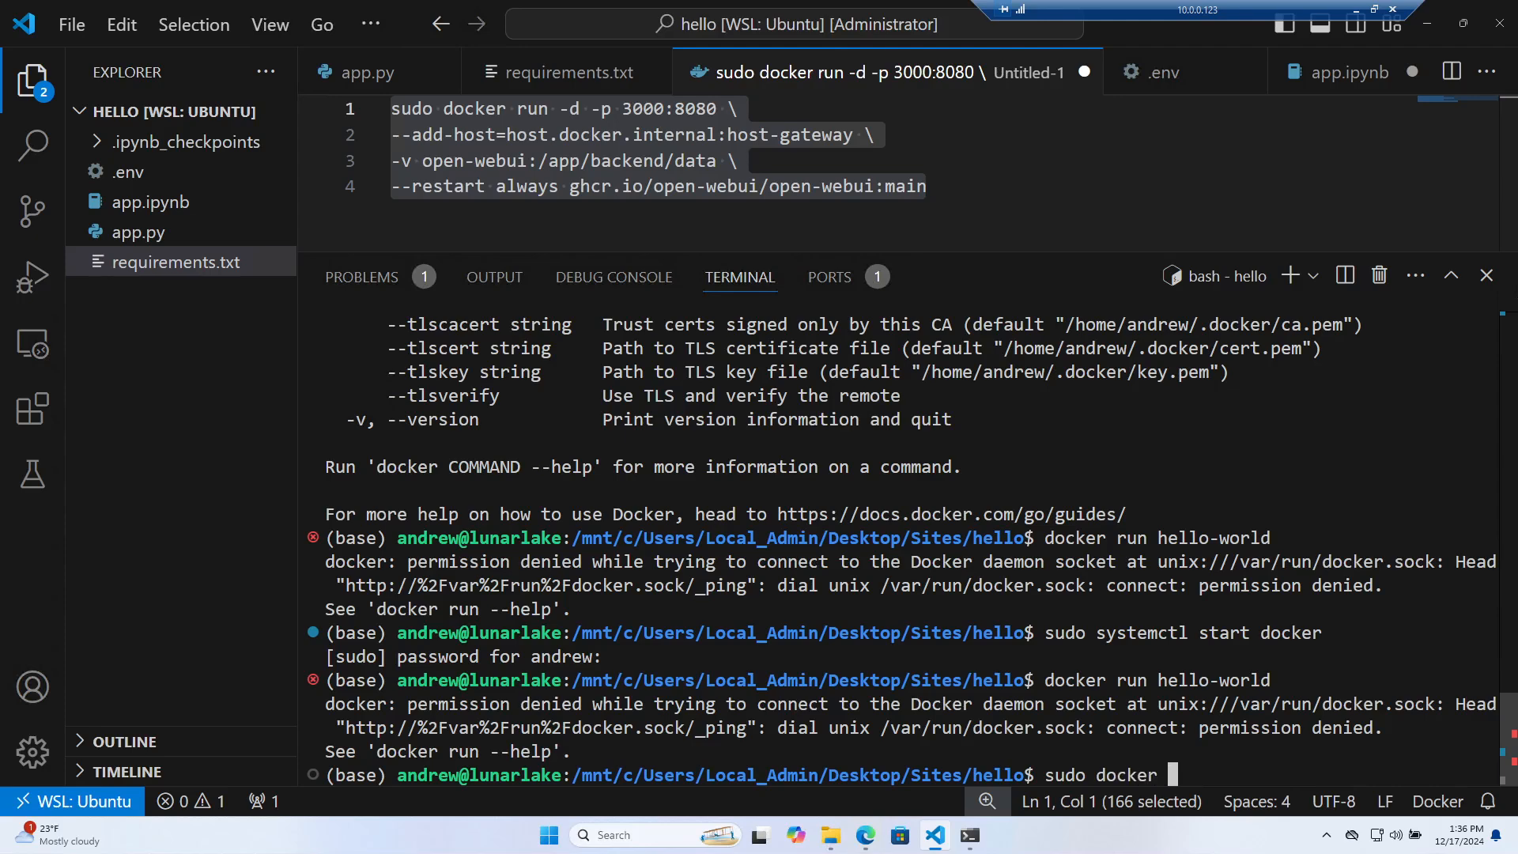
{"action": "type", "text": "run hello"}
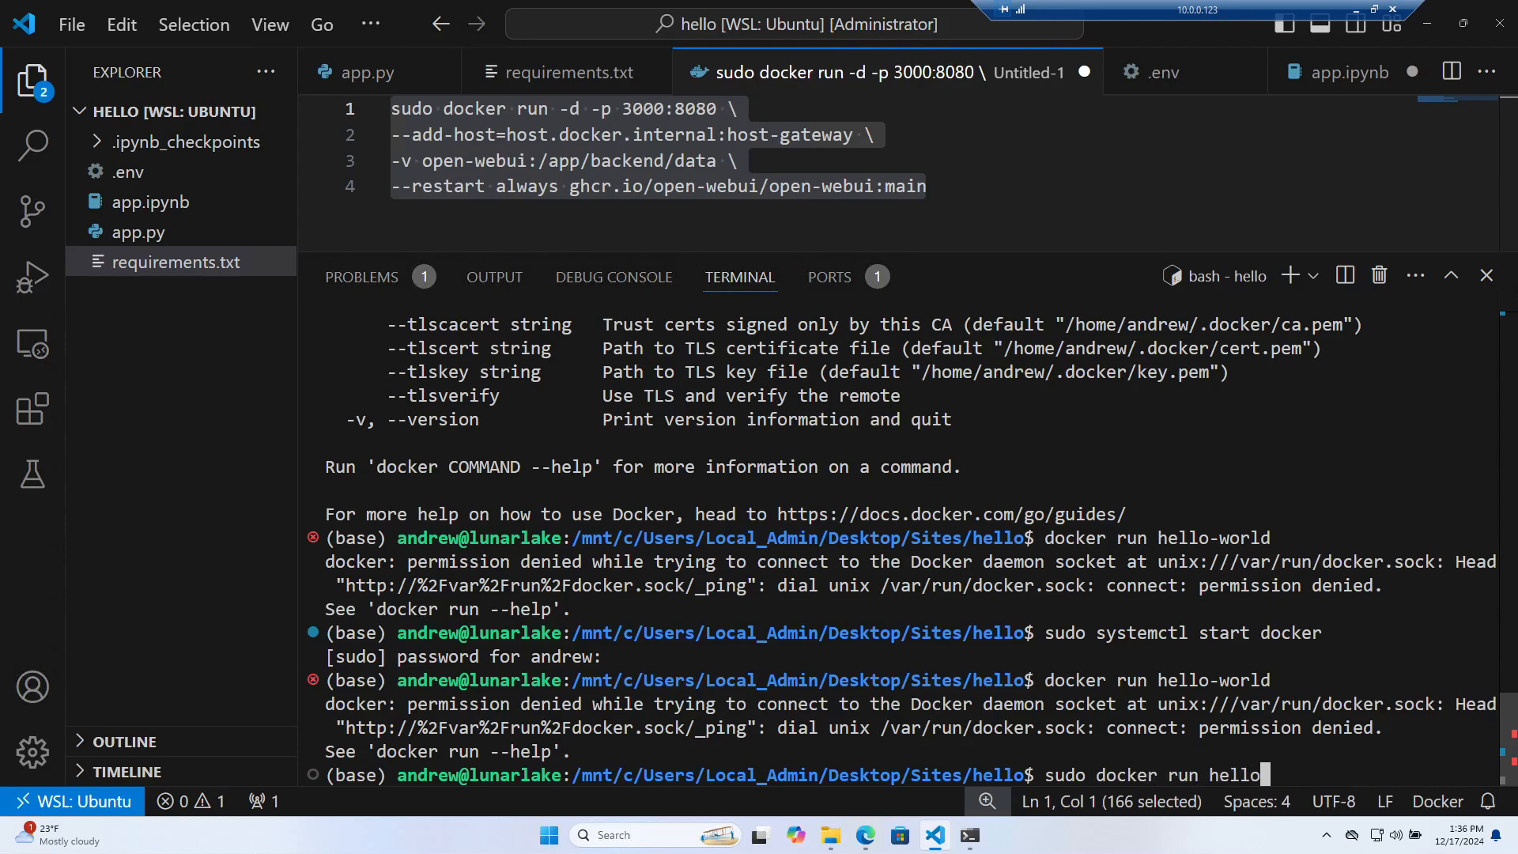
{"action": "type", "text": "-world"}
{"action": "key", "text": "Return"}
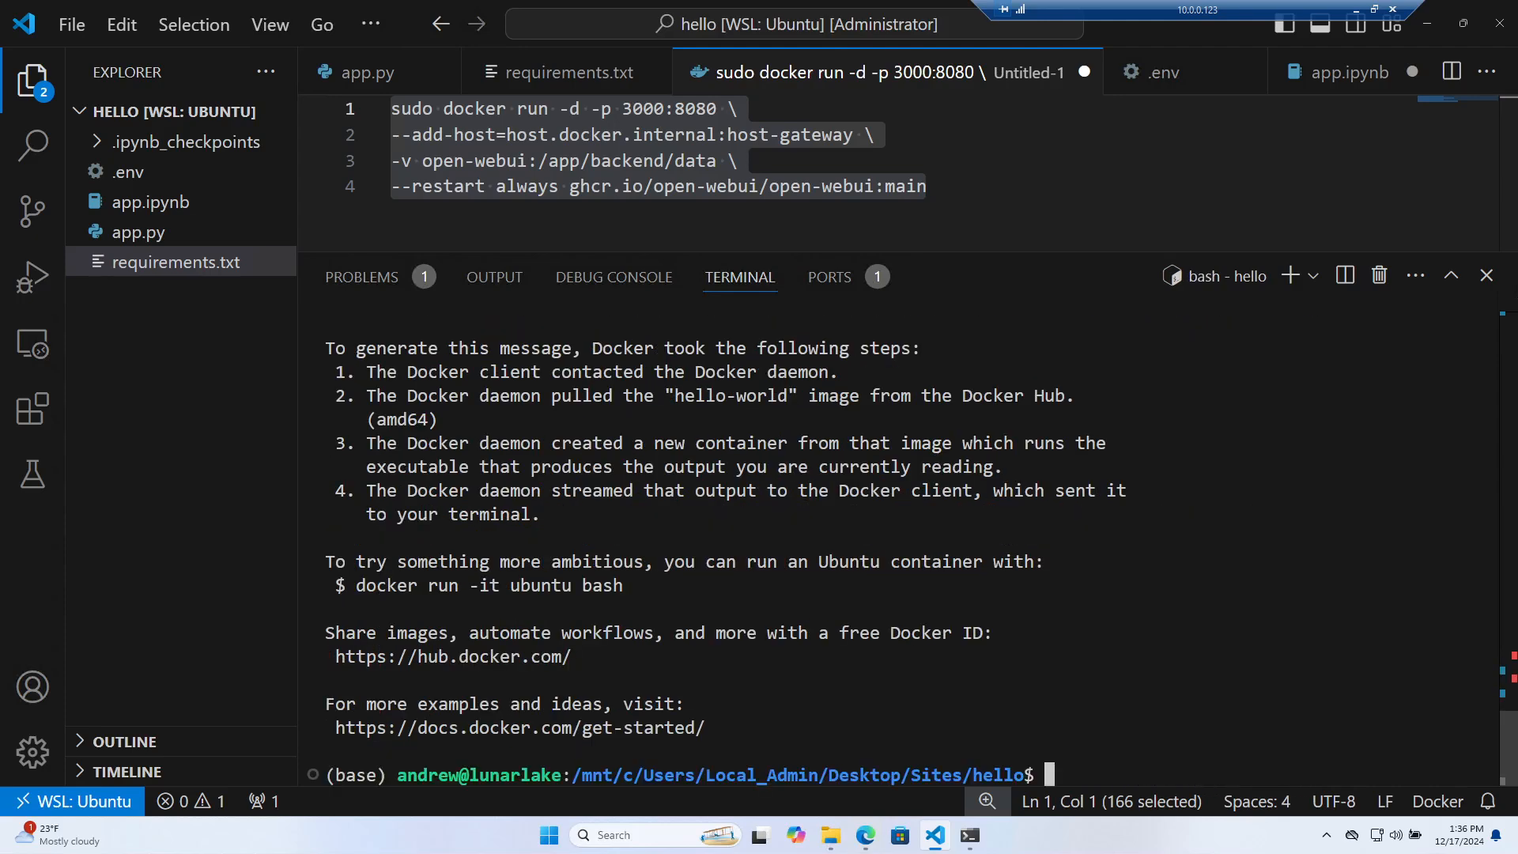
Select the permission denied error output and bring the Chrome window over the editor
{"action": "scroll", "coordinate": [901, 545], "scroll_direction": "up", "scroll_amount": 3}
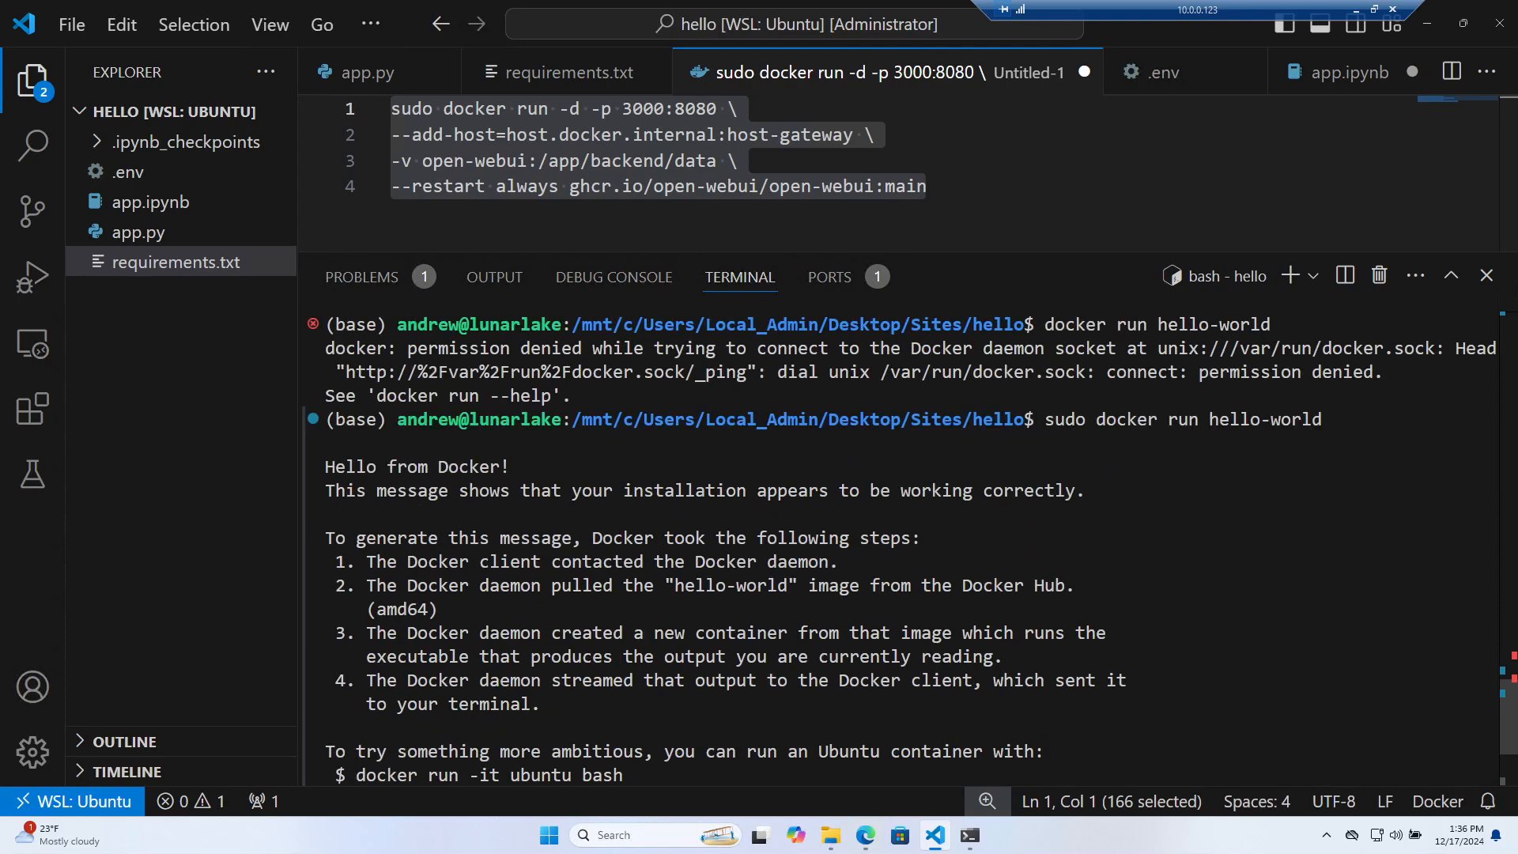
{"action": "scroll", "coordinate": [910, 550], "scroll_direction": "up", "scroll_amount": 2}
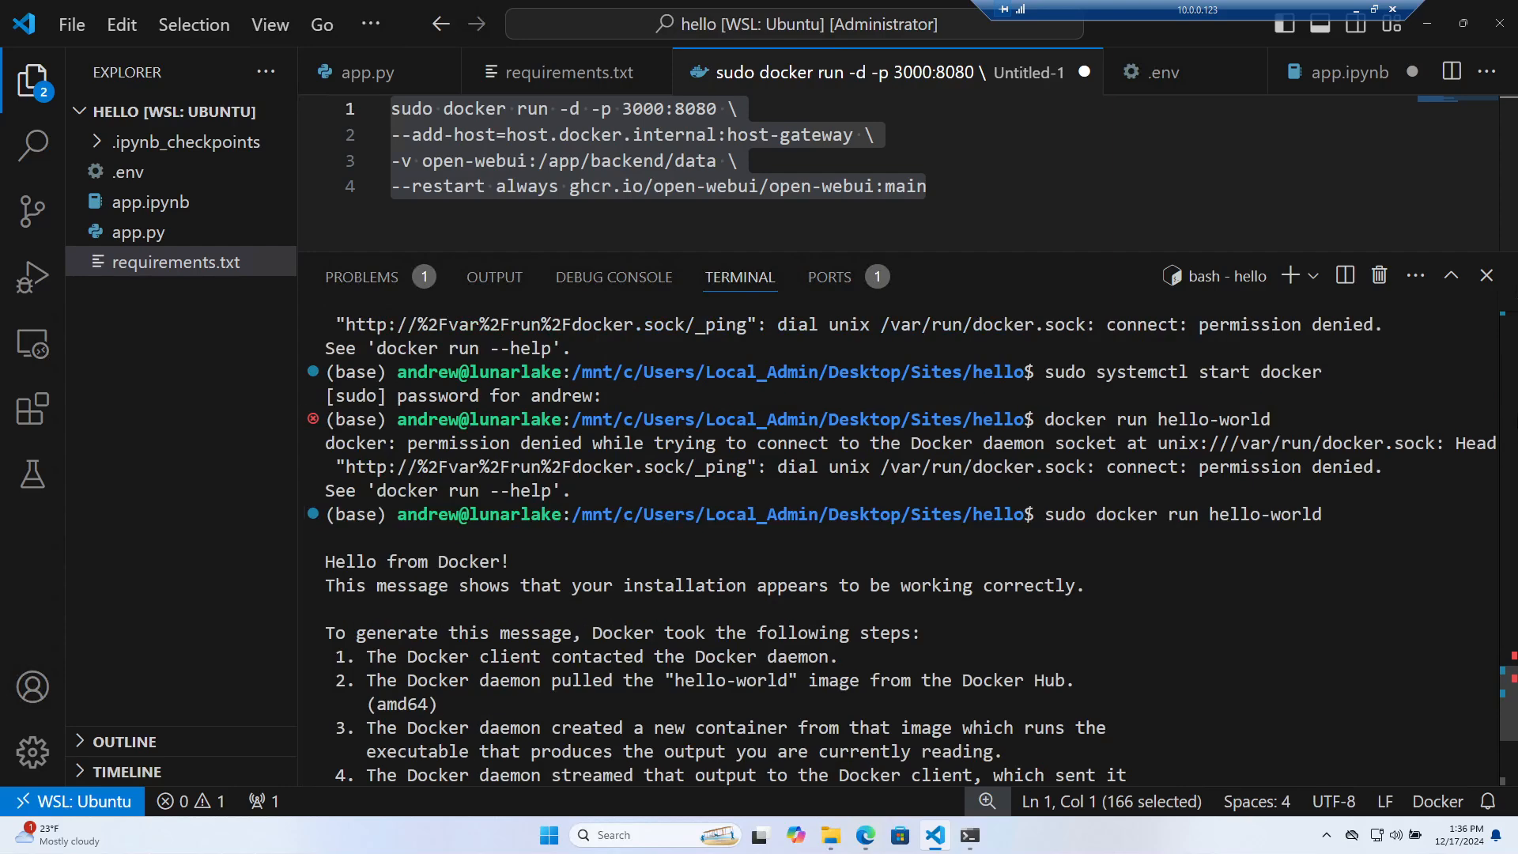
{"action": "left_click_drag", "start_coordinate": [1447, 467], "coordinate": [1055, 419]}
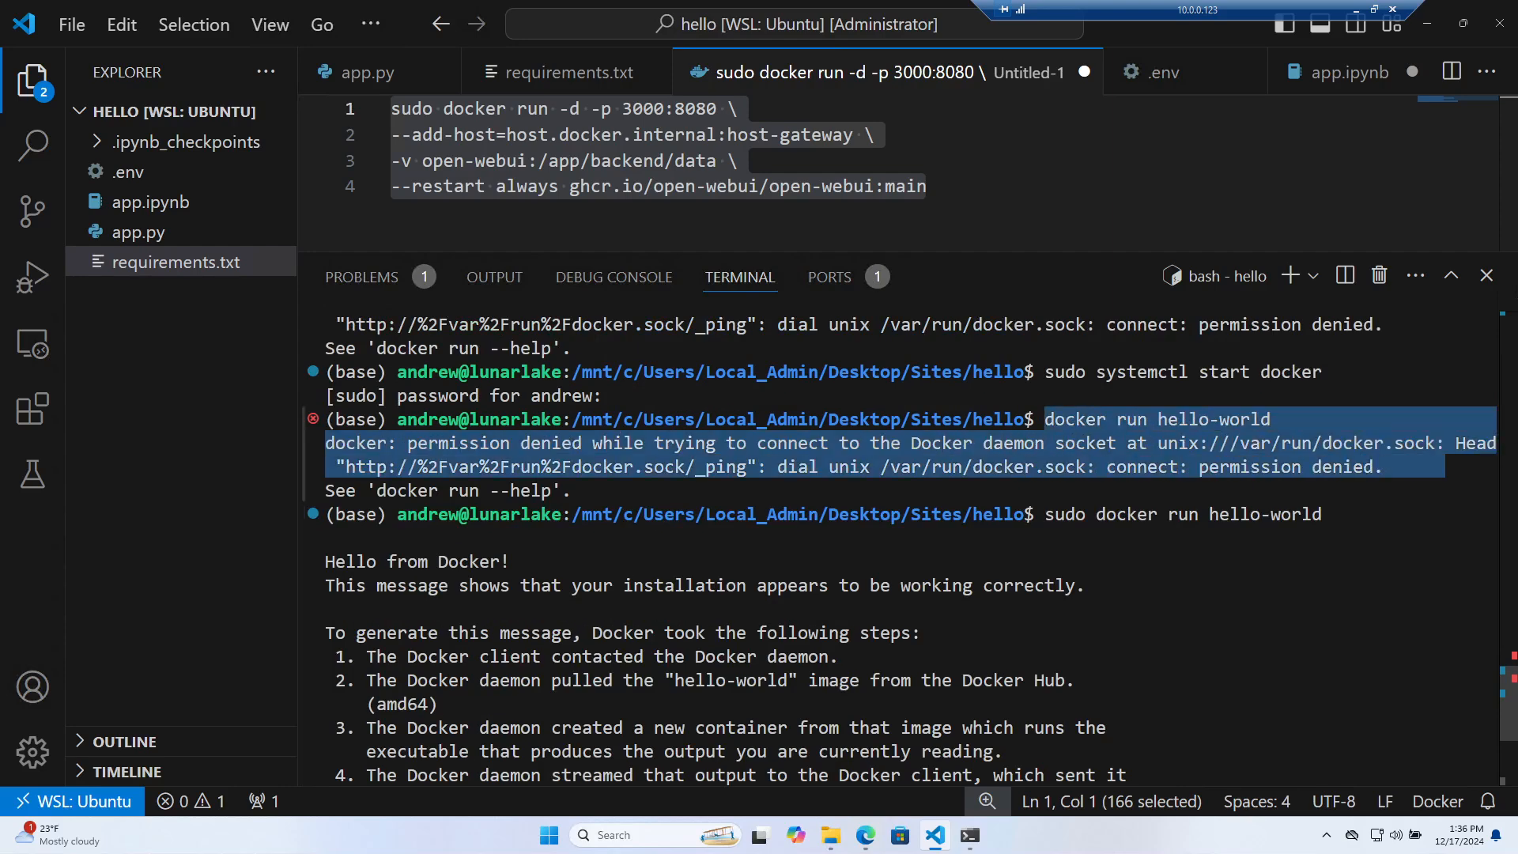
{"action": "left_click", "coordinate": [909, 506]}
{"action": "left_click_drag", "start_coordinate": [0, 206], "coordinate": [887, 266]}
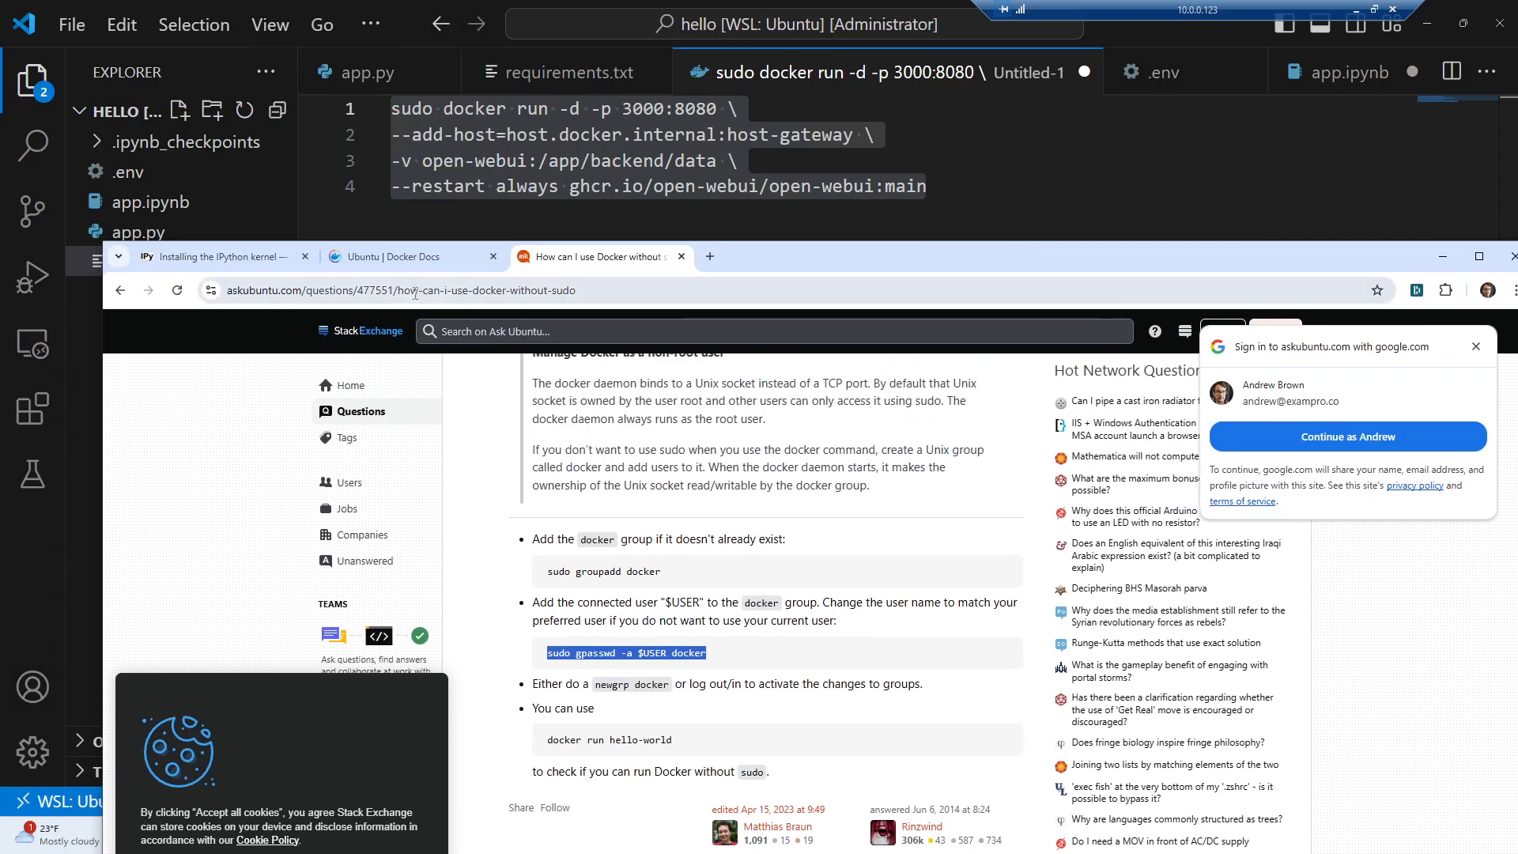
Load chat.openai.com and paste the Docker permission denied error into a new message
{"action": "left_click", "coordinate": [414, 290]}
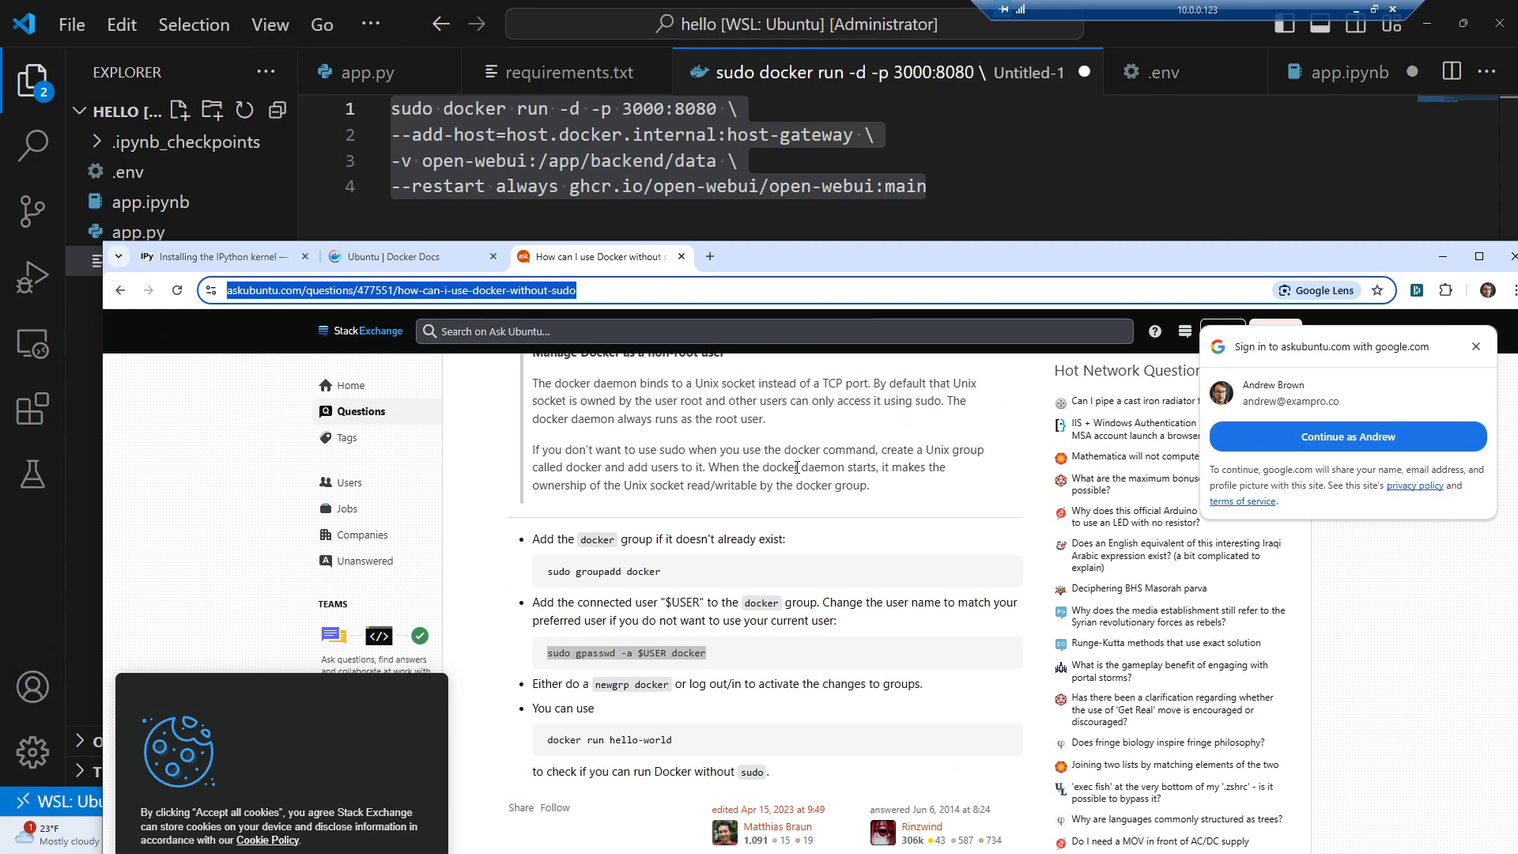
{"action": "type", "text": "chat.openai.com"}
{"action": "key", "text": "Return"}
{"action": "left_click_drag", "start_coordinate": [863, 253], "coordinate": [690, 120]}
{"action": "type", "text": "docker run hello-world docker: permission denied while trying to connect to the Docker daemon socket at unix:///var/run/docker.sock: Head \"http://%2Fvar%2Frun%2Fdocker.sock/_ping\": dial unix /var/run/docker.sock: connect: permission denied."}
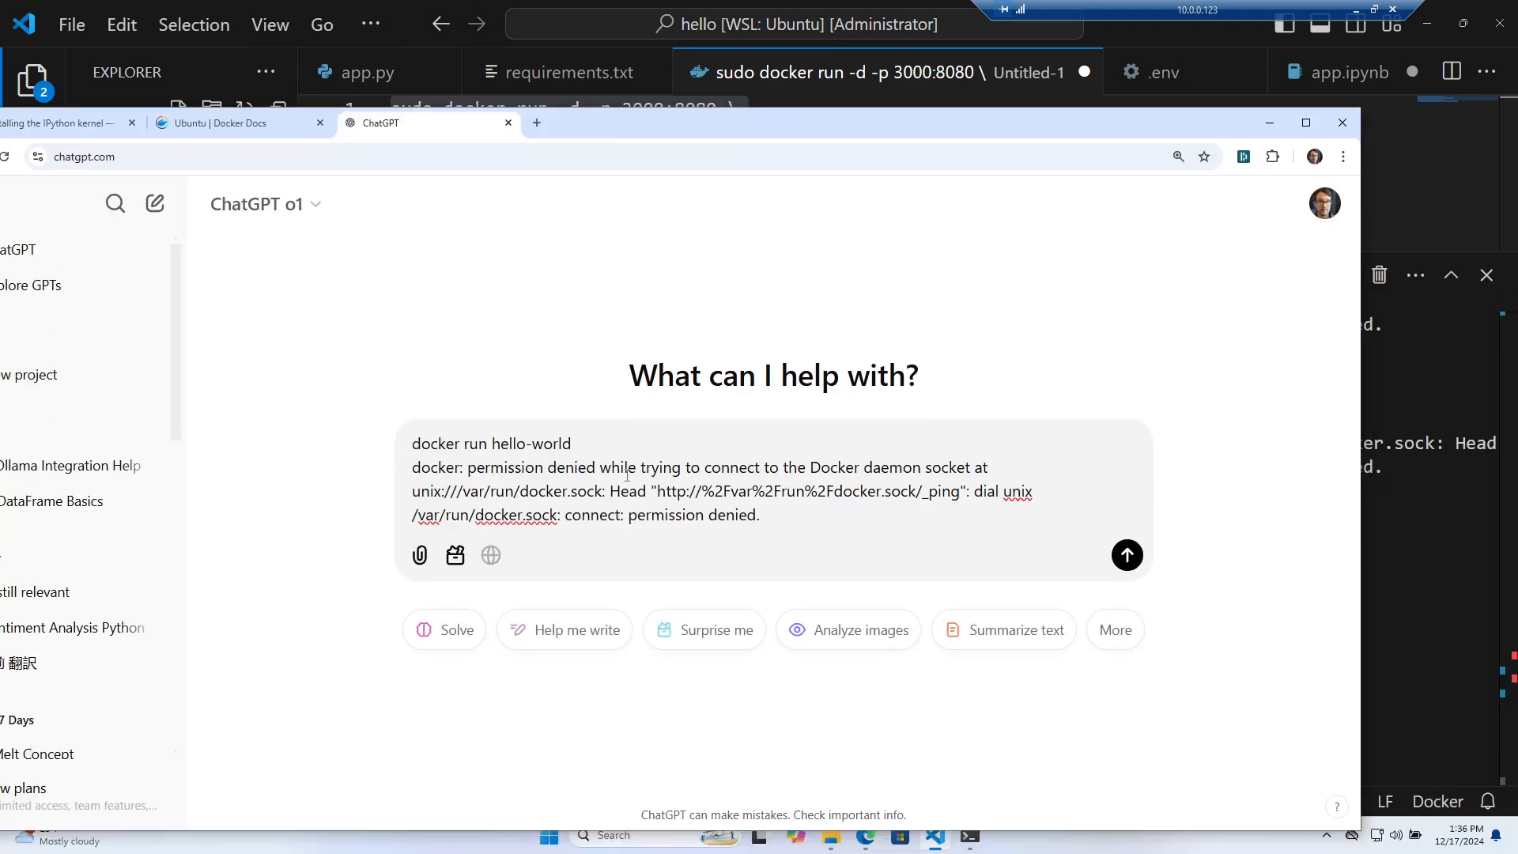
{"action": "key", "text": "shift+Return"}
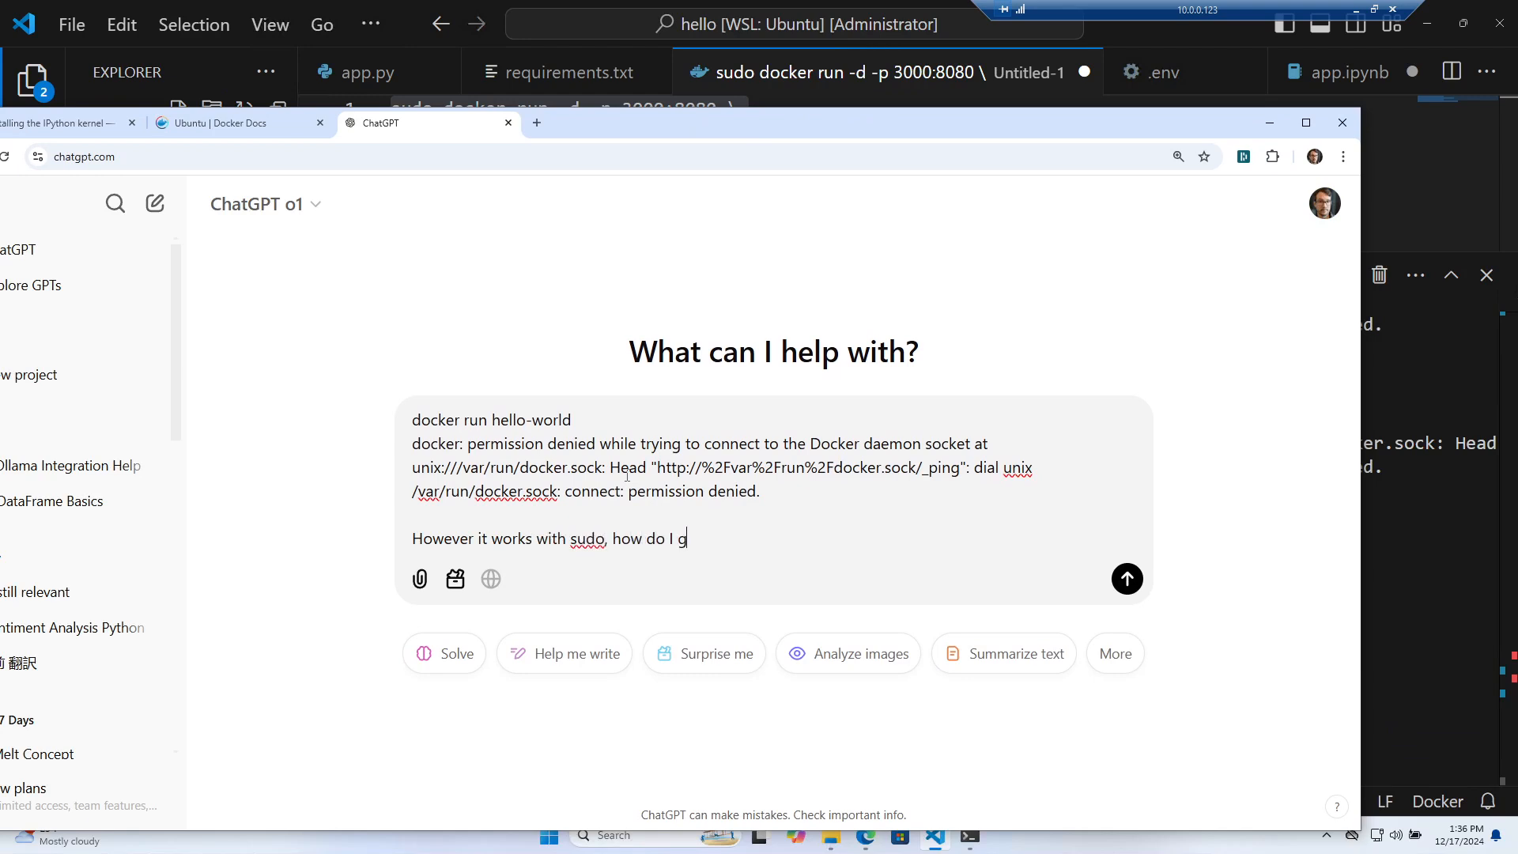
{"action": "left_click_drag", "start_coordinate": [630, 496], "coordinate": [797, 492]}
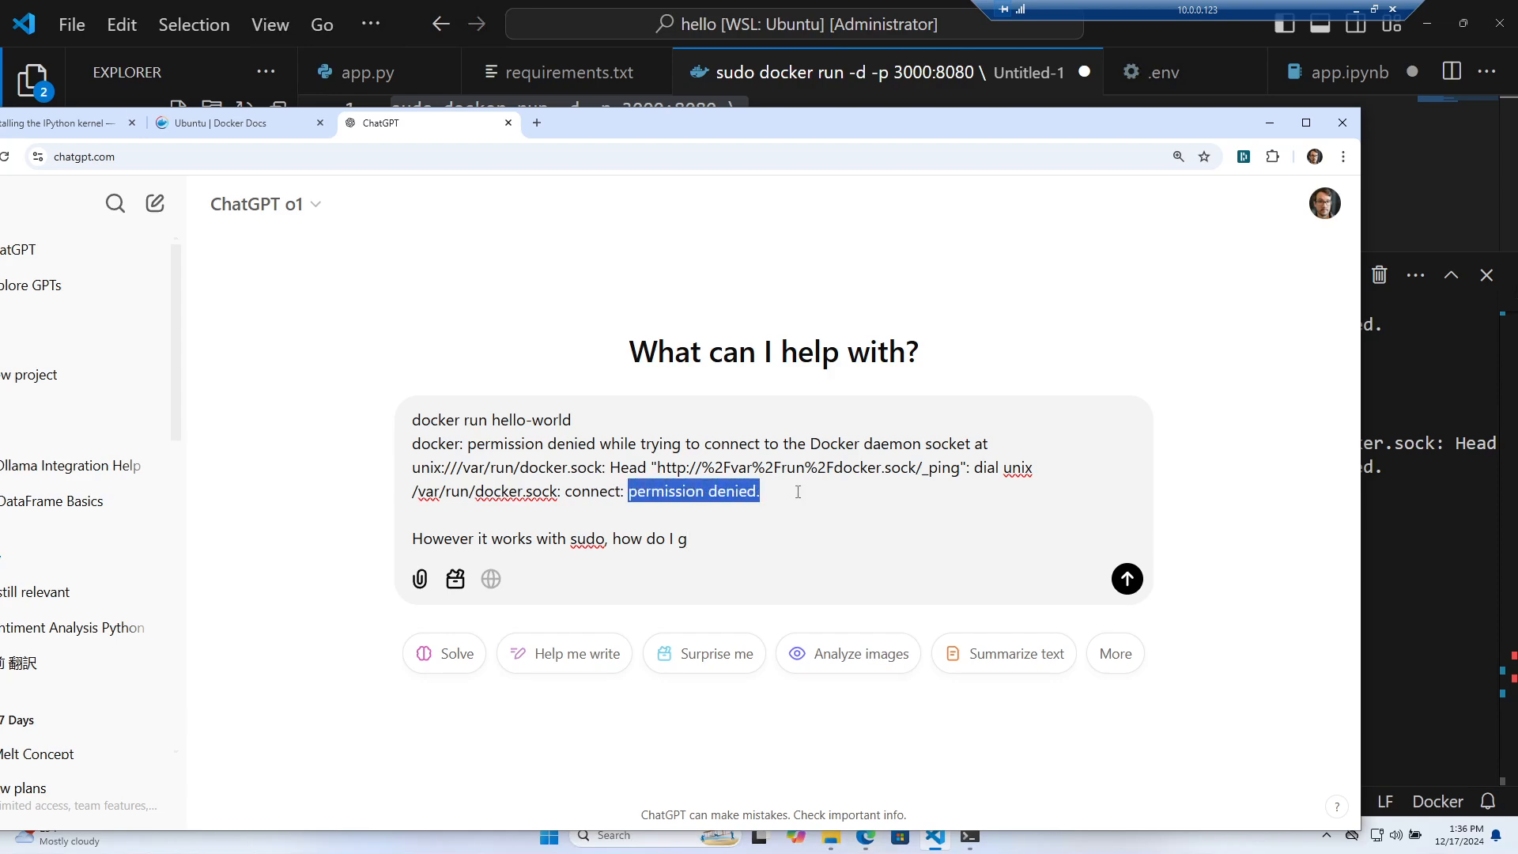
Close the Docker Docs tab and open the GitHub workshops repository
{"action": "mouse_move", "coordinate": [812, 131]}
{"action": "left_mouse_down"}
{"action": "mouse_move", "coordinate": [0, 128]}
{"action": "mouse_move", "coordinate": [811, 122]}
{"action": "left_mouse_up"}
{"action": "key", "text": "ctrl+w"}
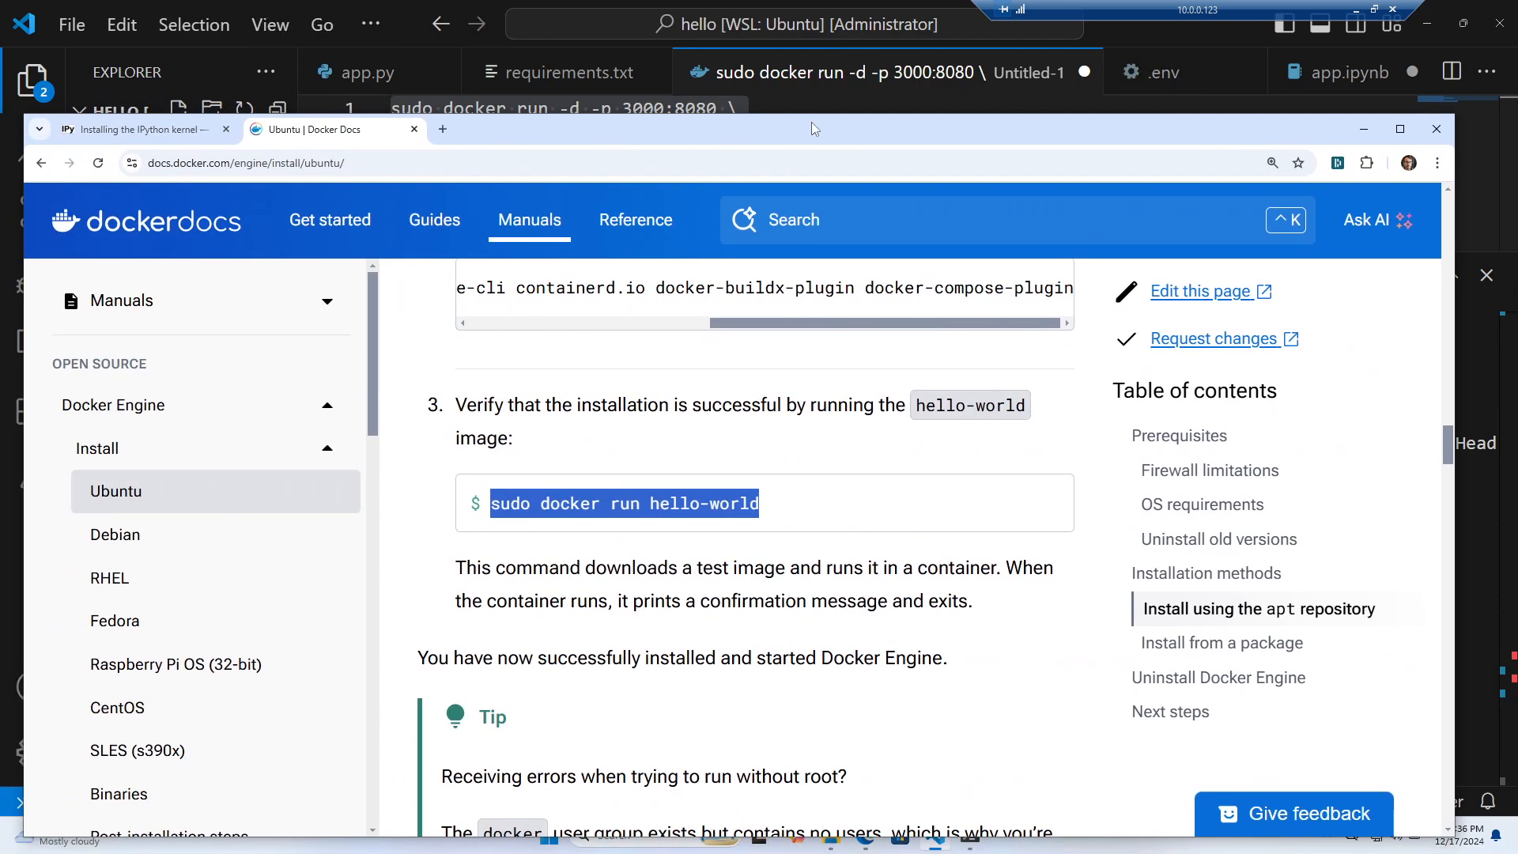
{"action": "left_click", "coordinate": [685, 161]}
{"action": "type", "text": "github.com/ExamProCo/gen-ai-training-day-workshops"}
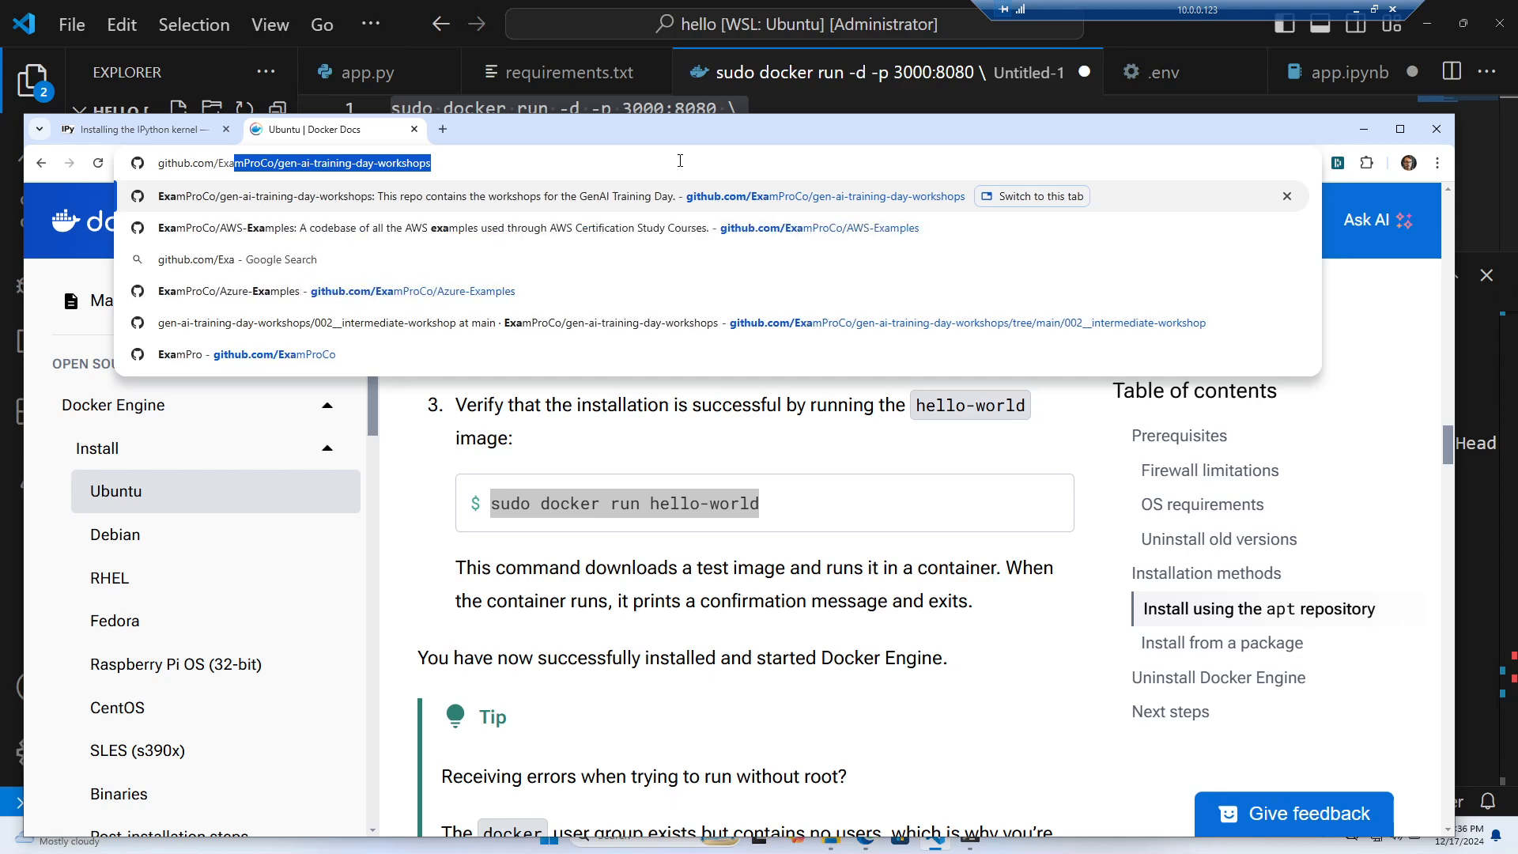
{"action": "key", "text": "Return"}
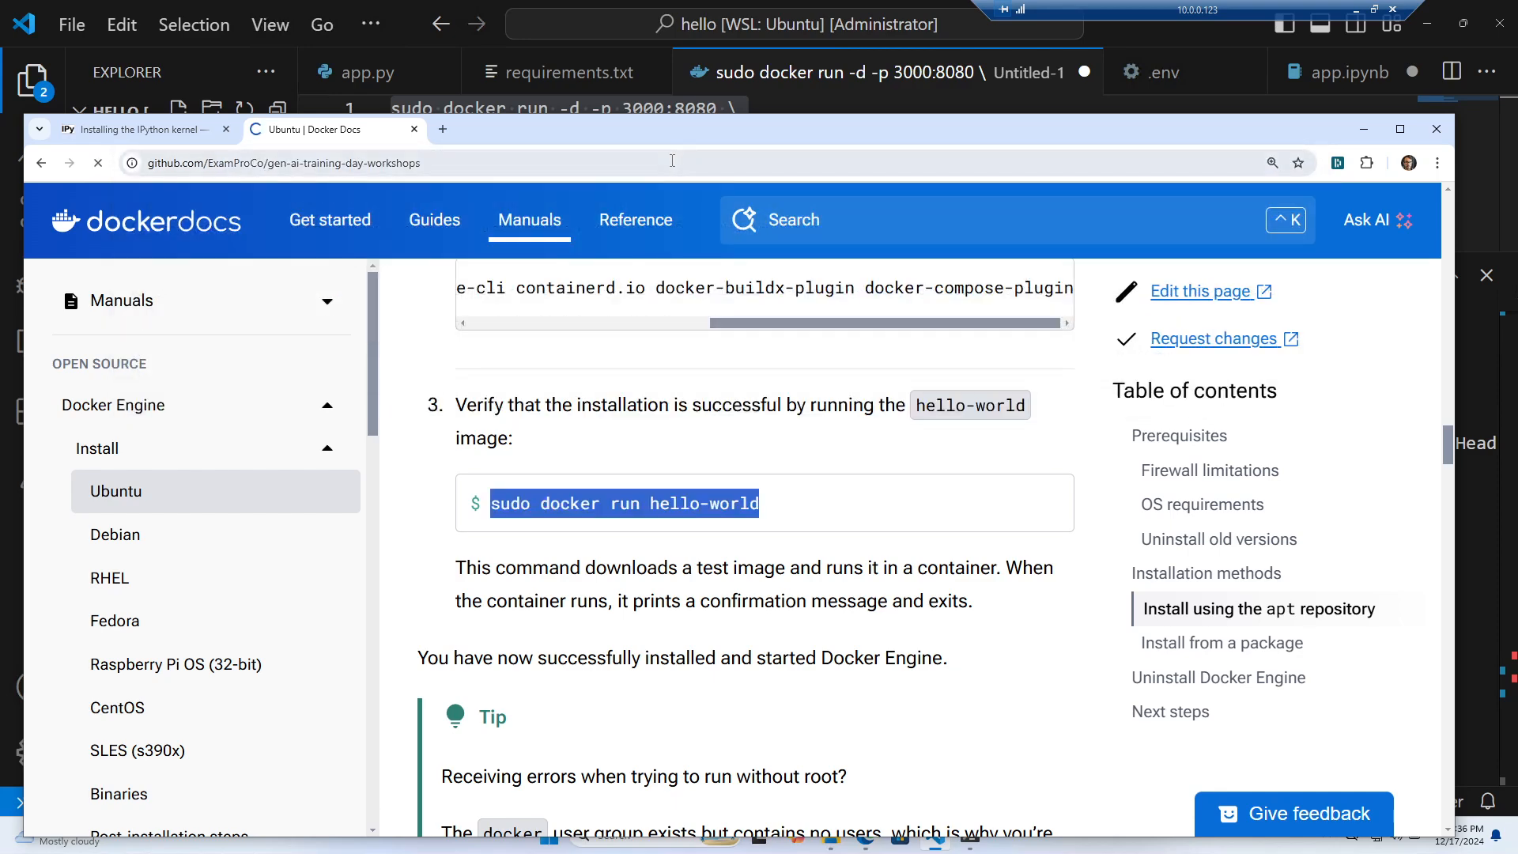
{"action": "left_click_drag", "start_coordinate": [725, 127], "coordinate": [715, 60]}
Browse into 002__intermediate-workshop, then 002-OPEA.md, and open the opea.sh script
{"action": "scroll", "coordinate": [244, 465], "scroll_direction": "down", "scroll_amount": 3}
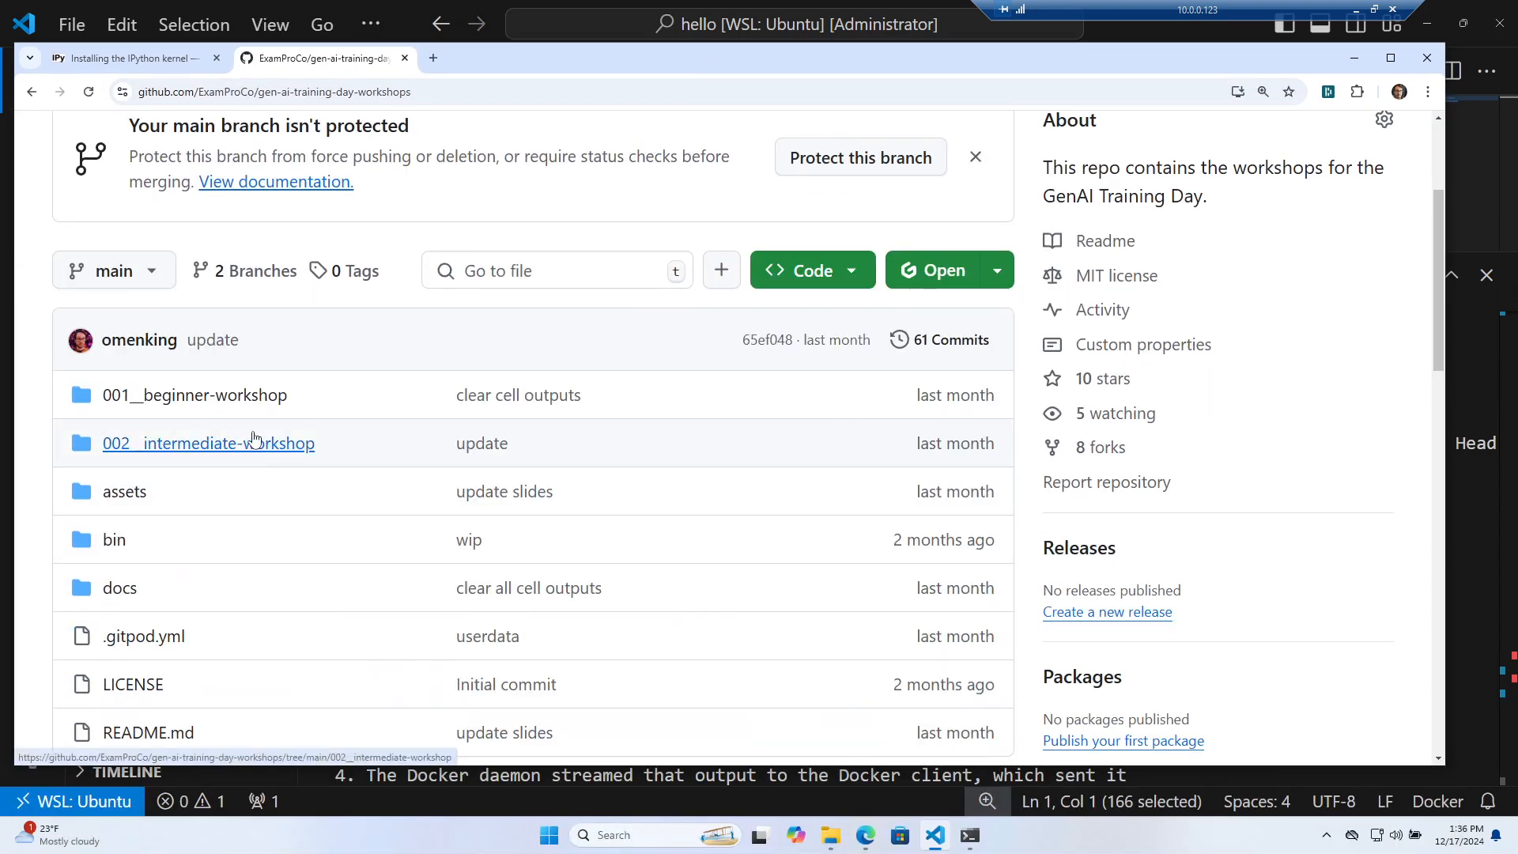
{"action": "left_click", "coordinate": [278, 445]}
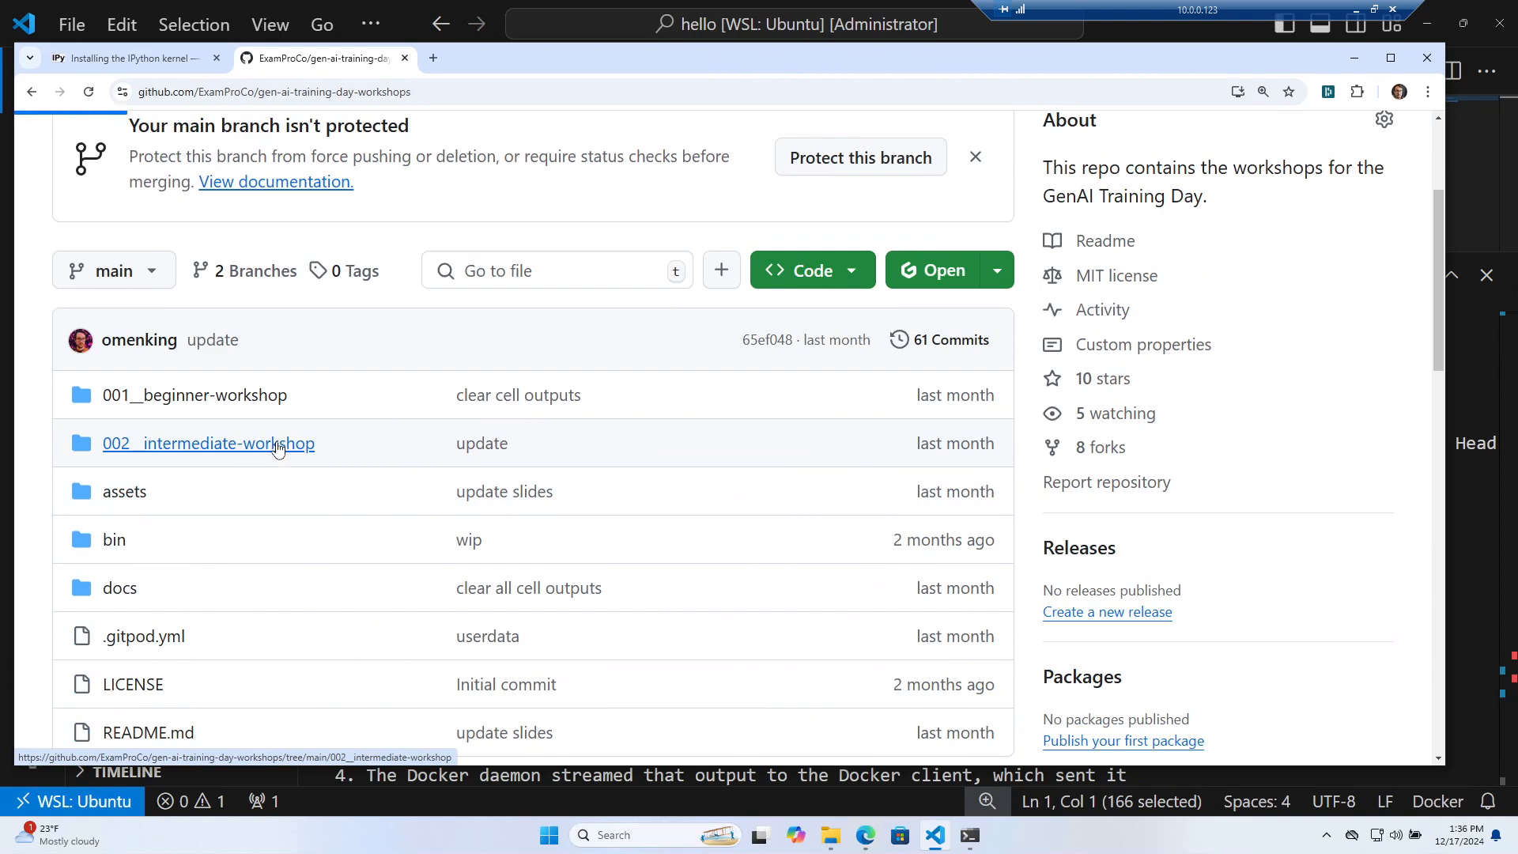
{"action": "scroll", "coordinate": [325, 494], "scroll_direction": "down", "scroll_amount": 3}
{"action": "scroll", "coordinate": [198, 474], "scroll_direction": "up", "scroll_amount": 2}
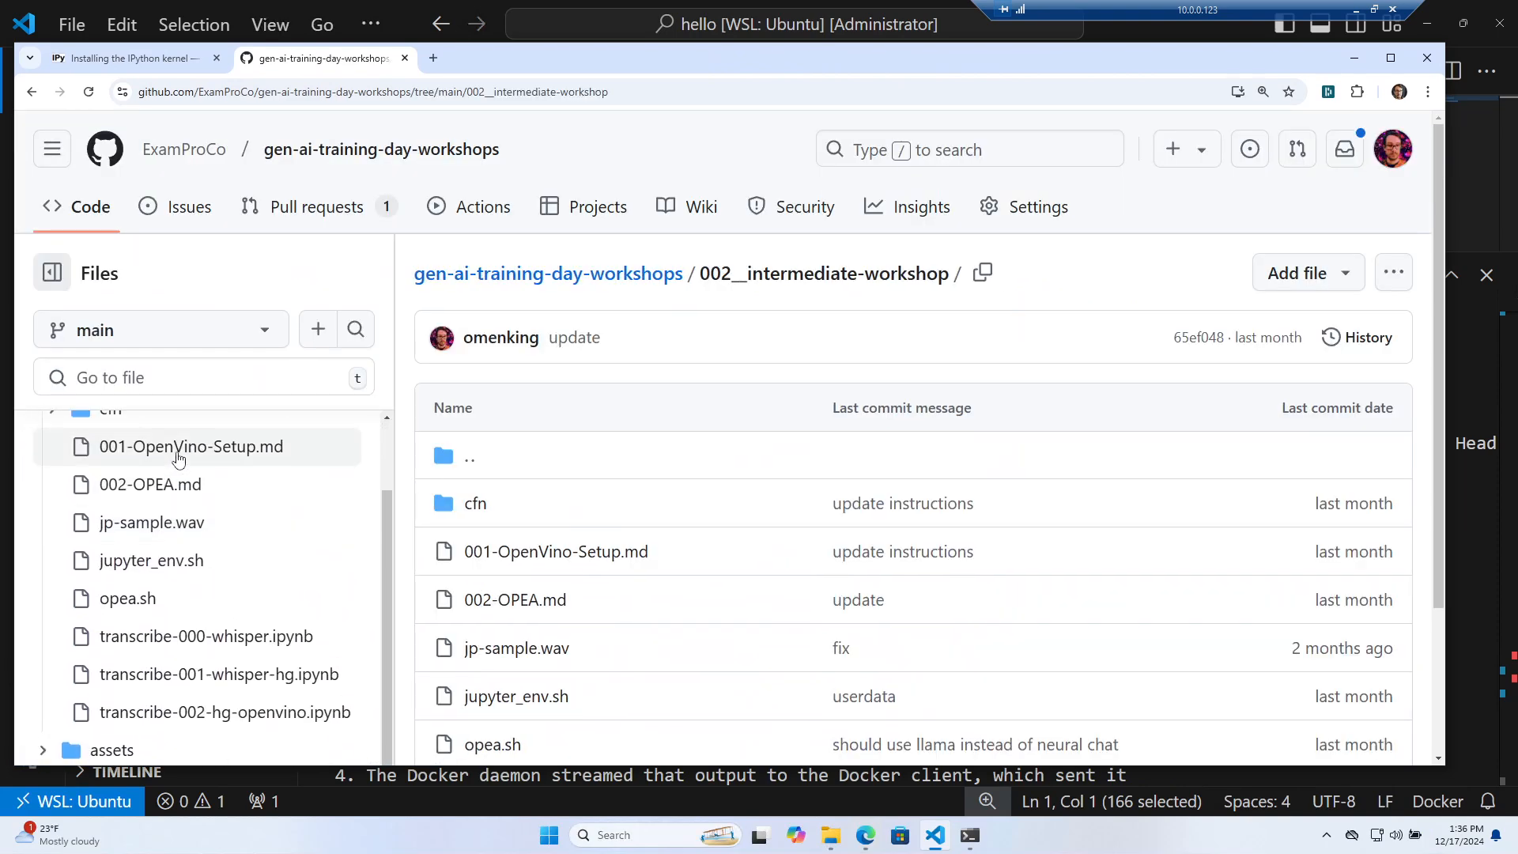
{"action": "left_click", "coordinate": [225, 489]}
{"action": "scroll", "coordinate": [667, 544], "scroll_direction": "down", "scroll_amount": 6}
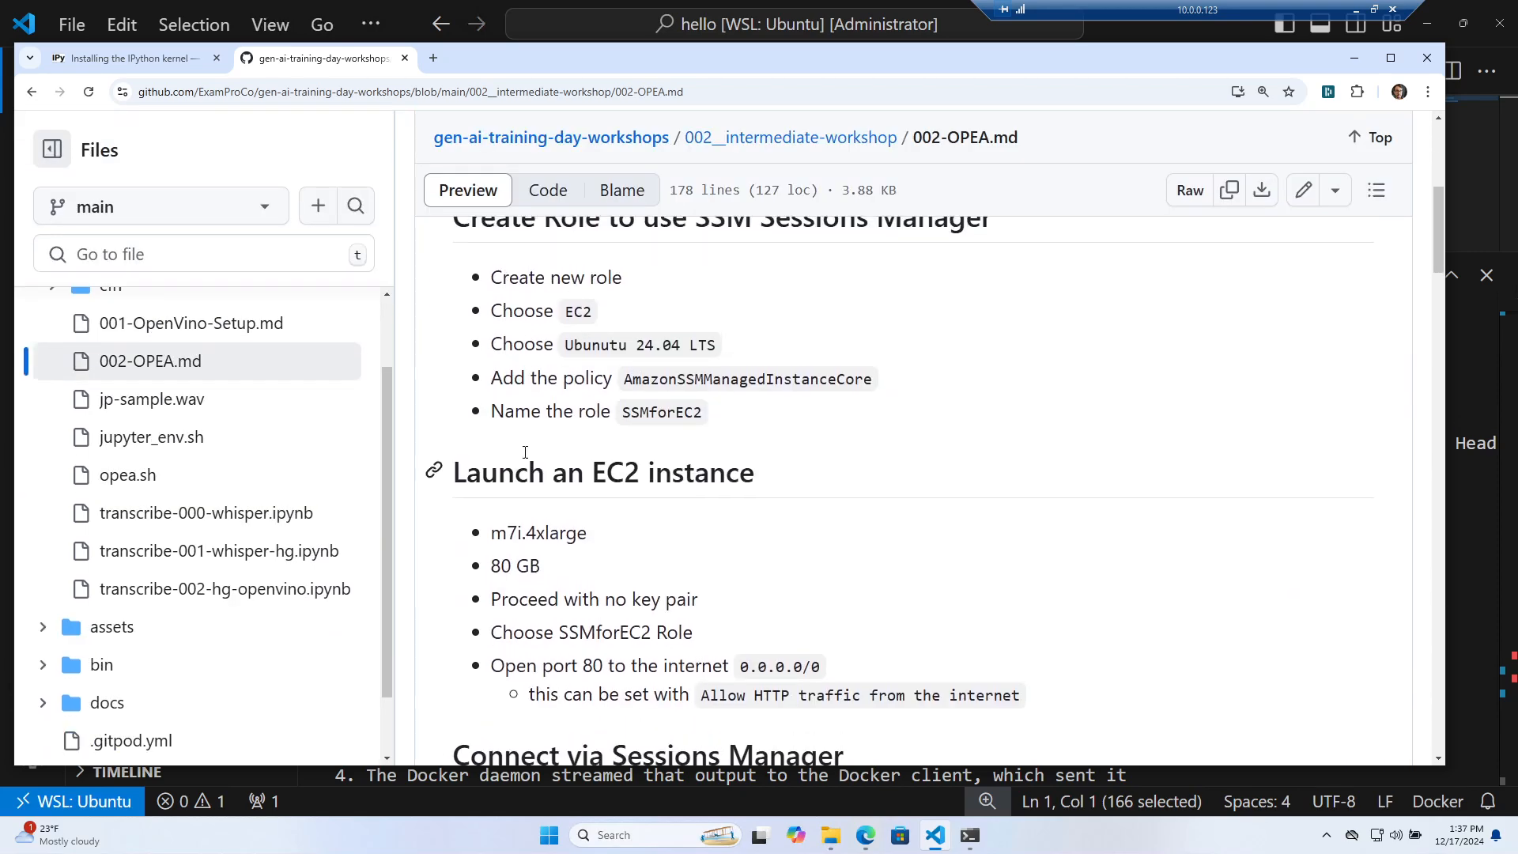
{"action": "left_click", "coordinate": [204, 475]}
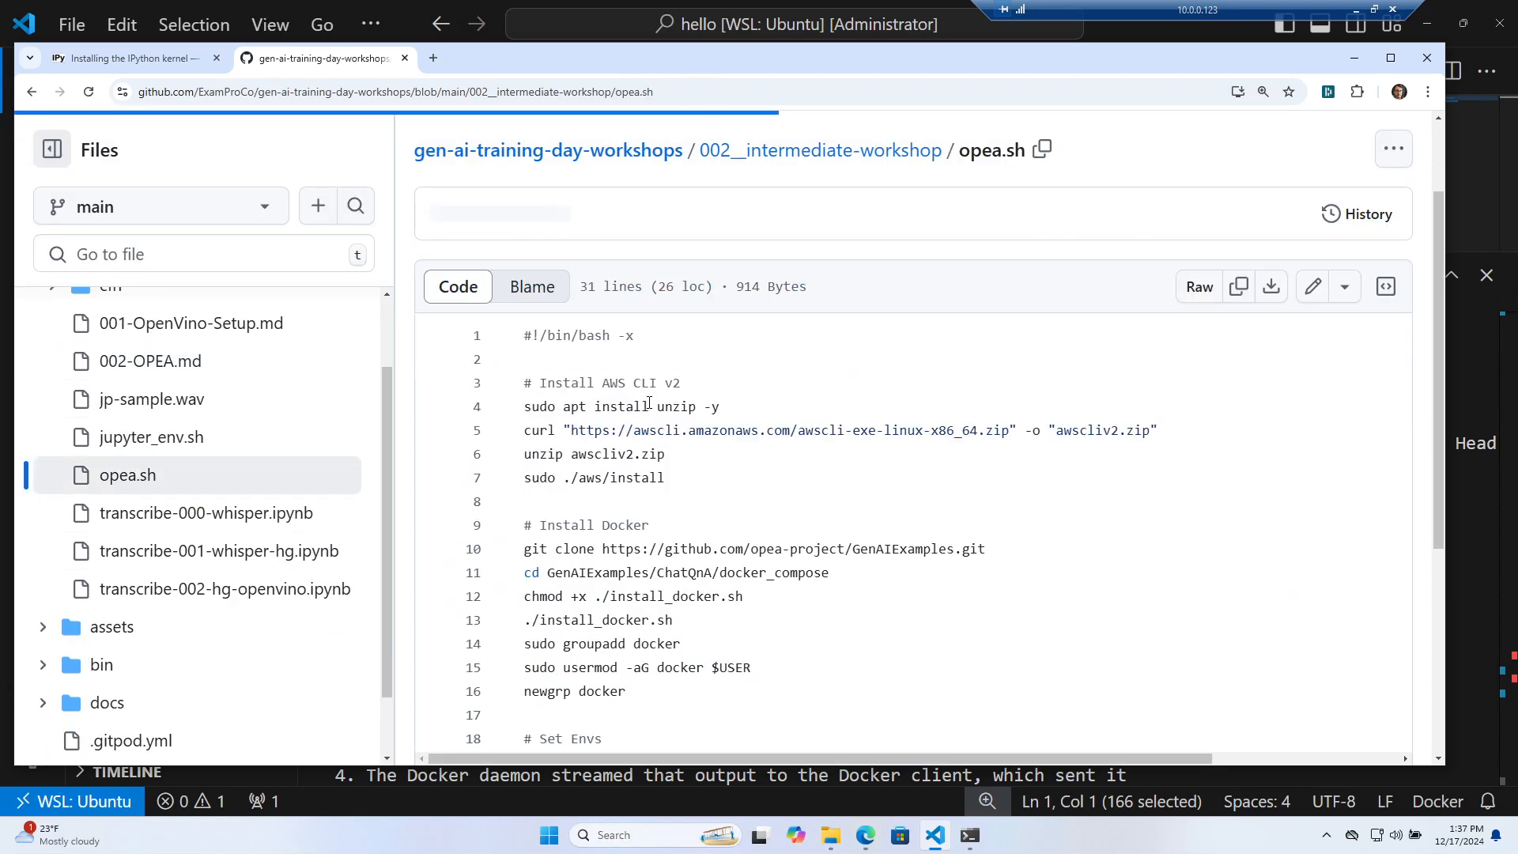
Select opea.sh lines 14–16 (groupadd, usermod, newgrp docker) and return focus to the VS Code terminal
{"action": "scroll", "coordinate": [764, 418], "scroll_direction": "down", "scroll_amount": 1}
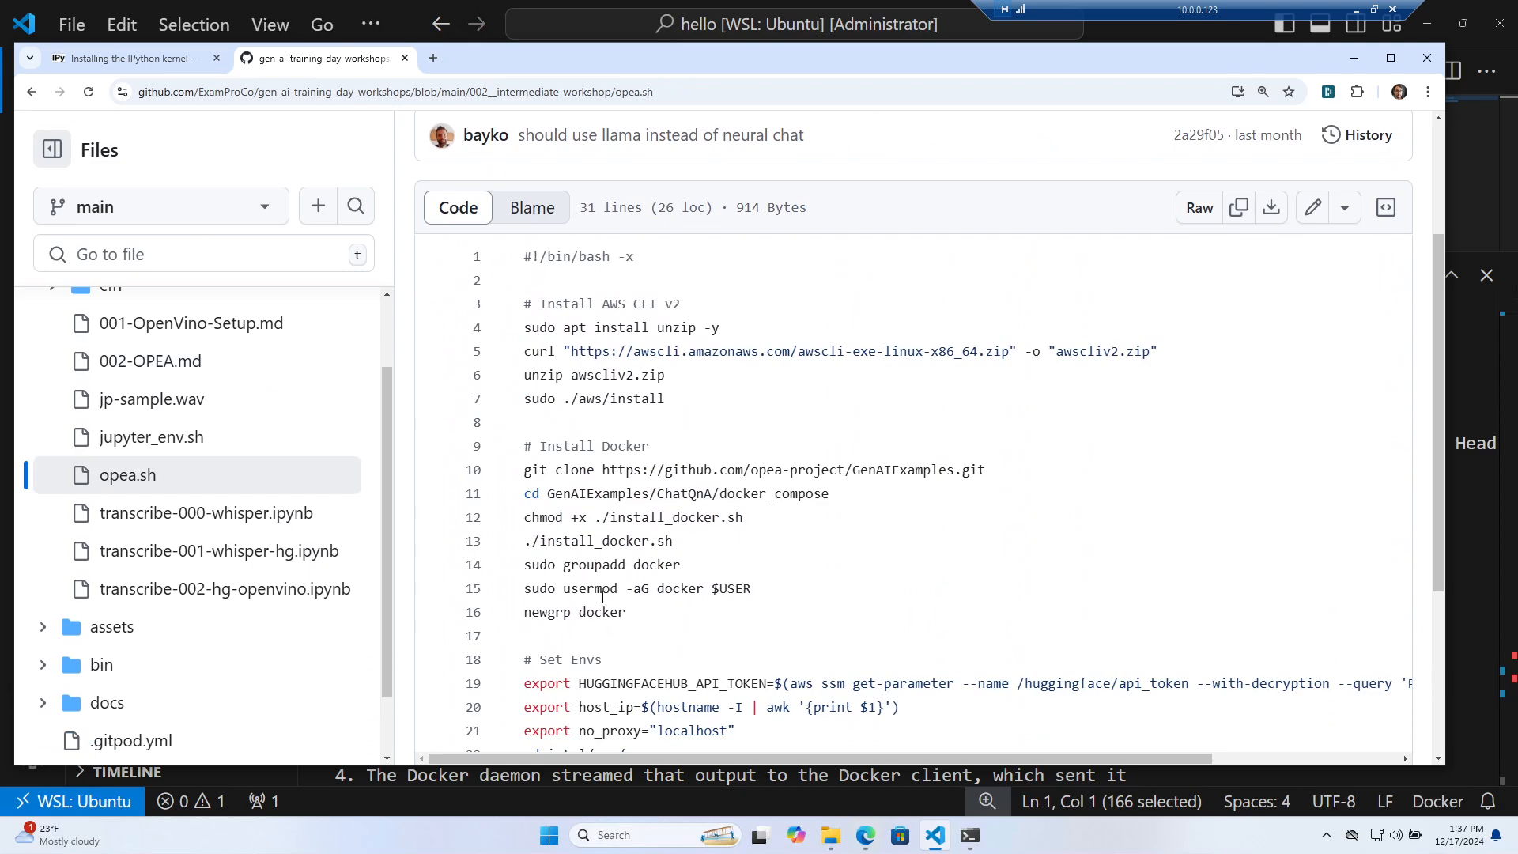
{"action": "left_click_drag", "start_coordinate": [661, 612], "coordinate": [519, 571]}
{"action": "key", "text": "ctrl+c"}
{"action": "left_click_drag", "start_coordinate": [840, 70], "coordinate": [0, 44]}
{"action": "left_click", "coordinate": [853, 591]}
Paste and run the groupadd, usermod and newgrp docker commands, then copy the newgrp line
{"action": "key", "text": "ctrl+v"}
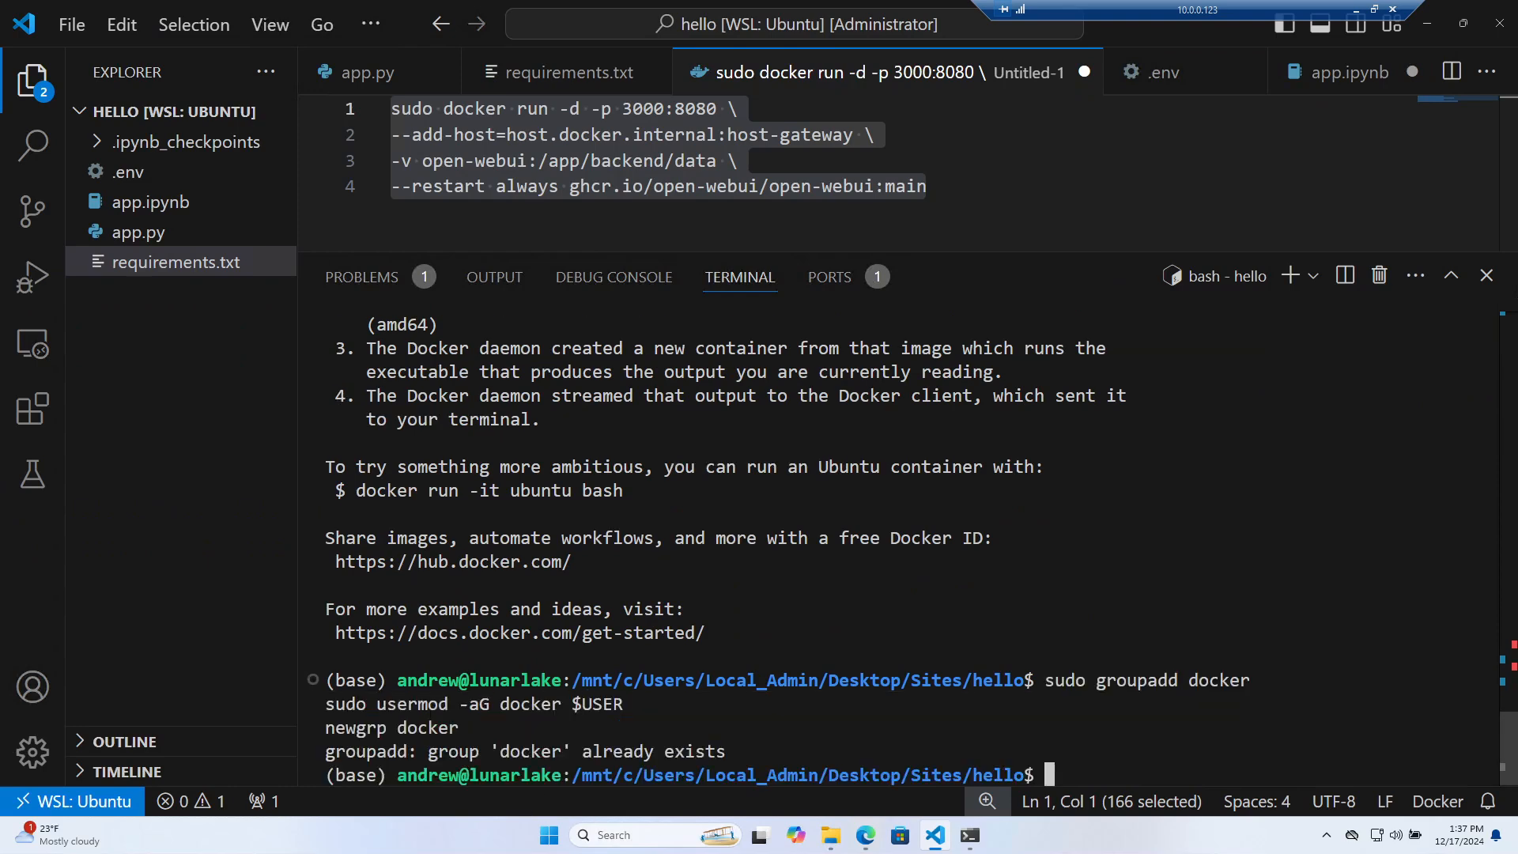
{"action": "left_click_drag", "start_coordinate": [460, 727], "coordinate": [290, 735]}
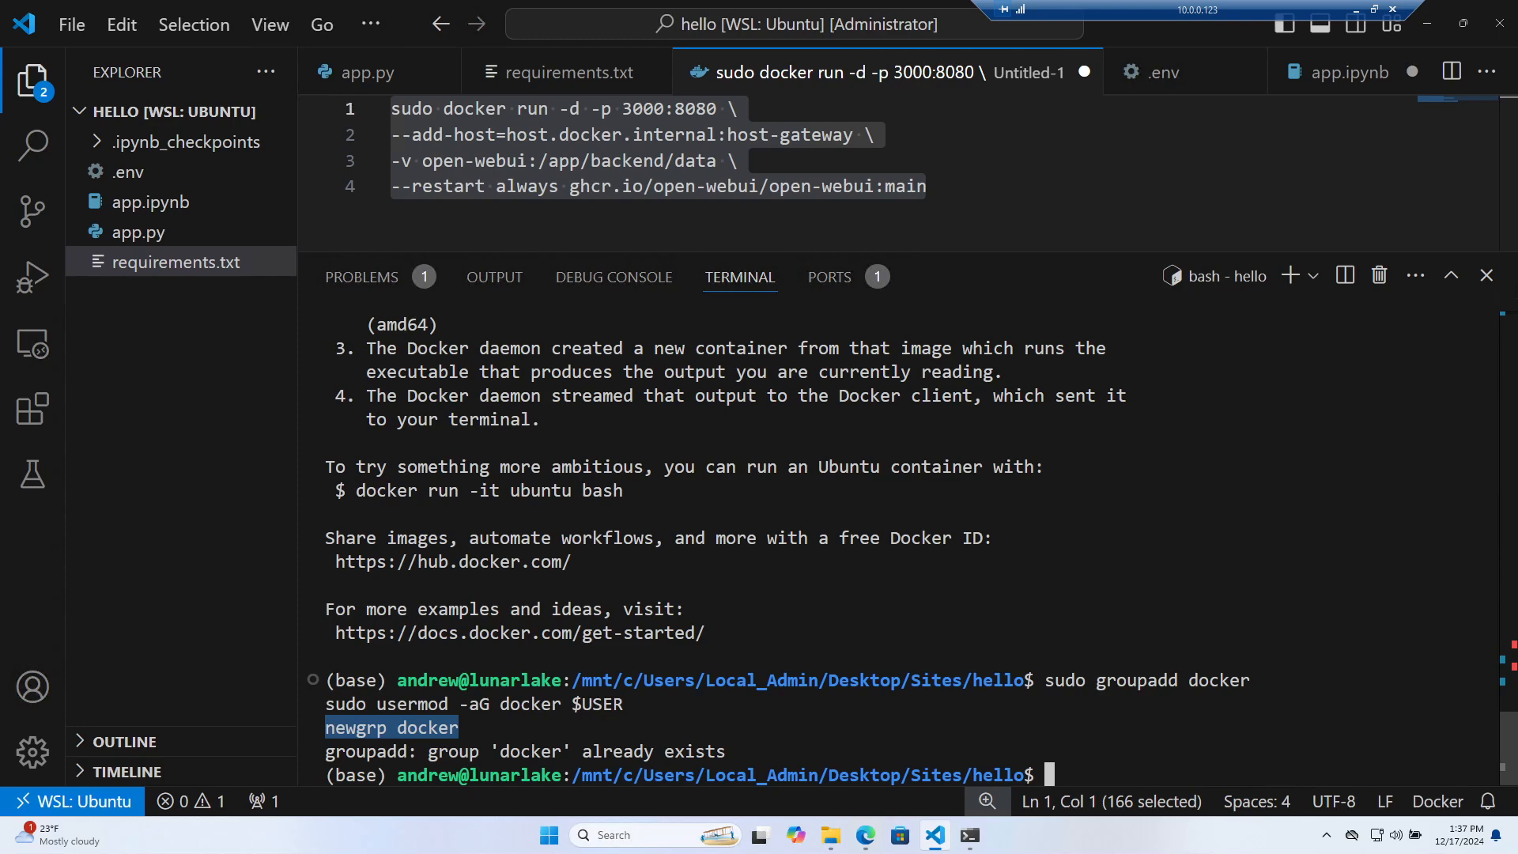
{"action": "key", "text": "ctrl+c"}
Run docker and docker run hello-world without sudo, confirming 'Hello from Docker!' appears
{"action": "type", "text": "docker"}
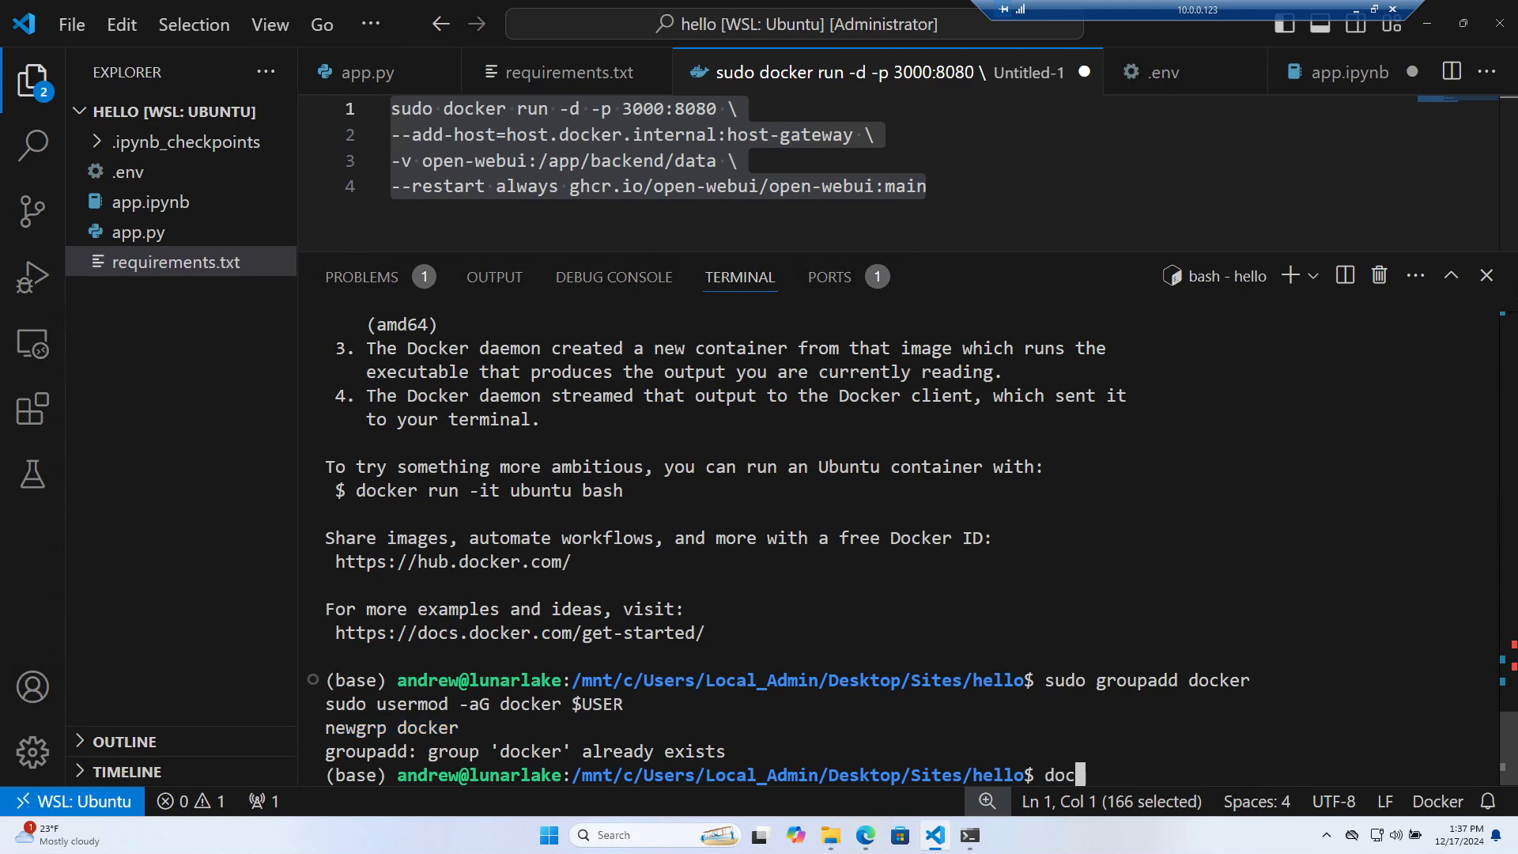
{"action": "key", "text": "Return"}
{"action": "type", "text": "docker r"}
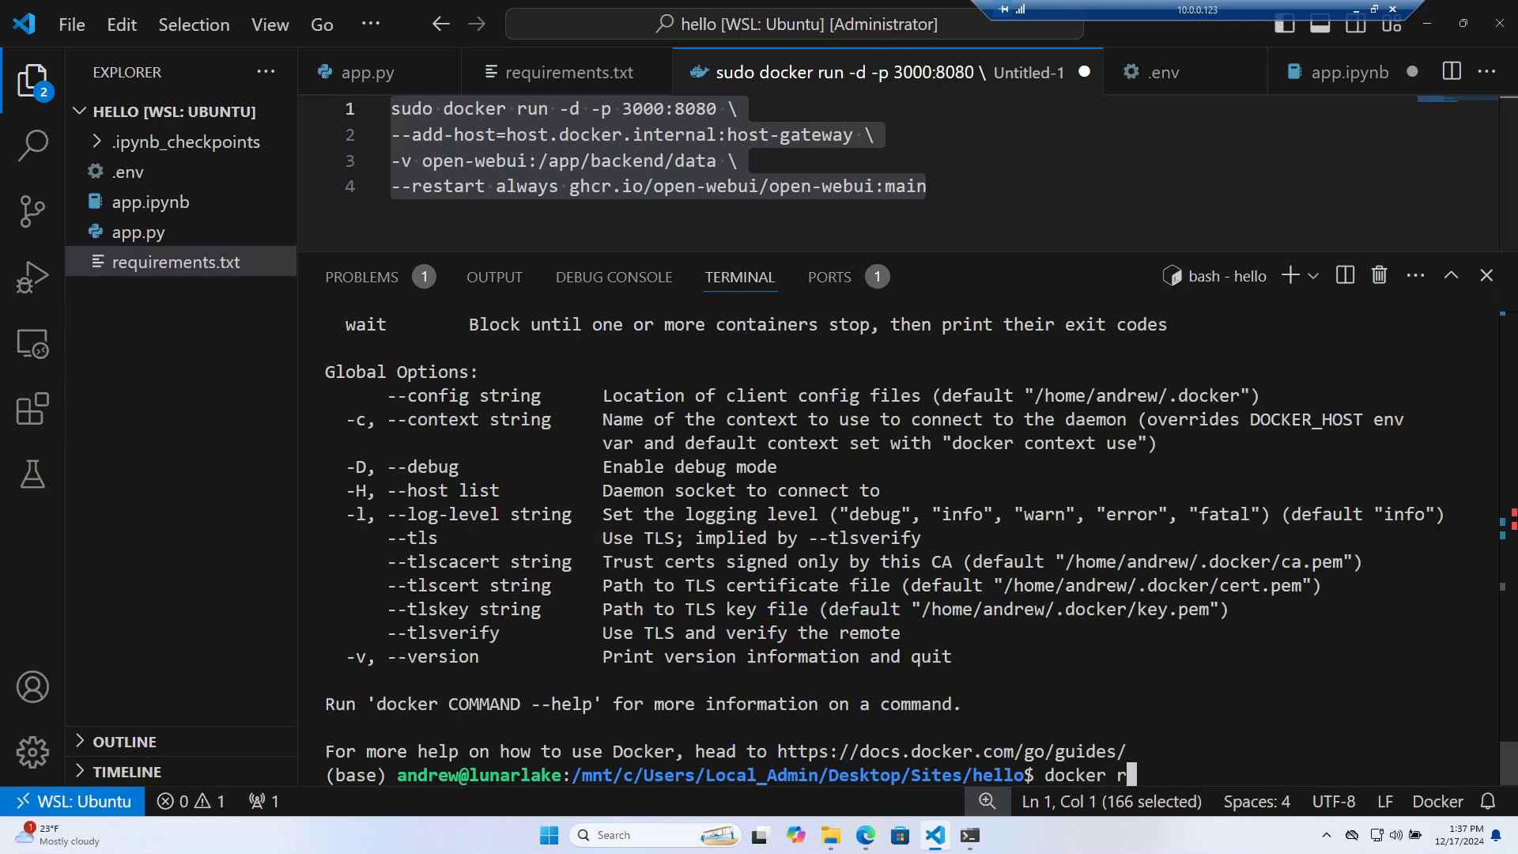
{"action": "type", "text": "un hellow-wo"}
{"action": "key", "text": "BackSpace"}
{"action": "key", "text": "BackSpace"}
{"action": "key", "text": "BackSpace"}
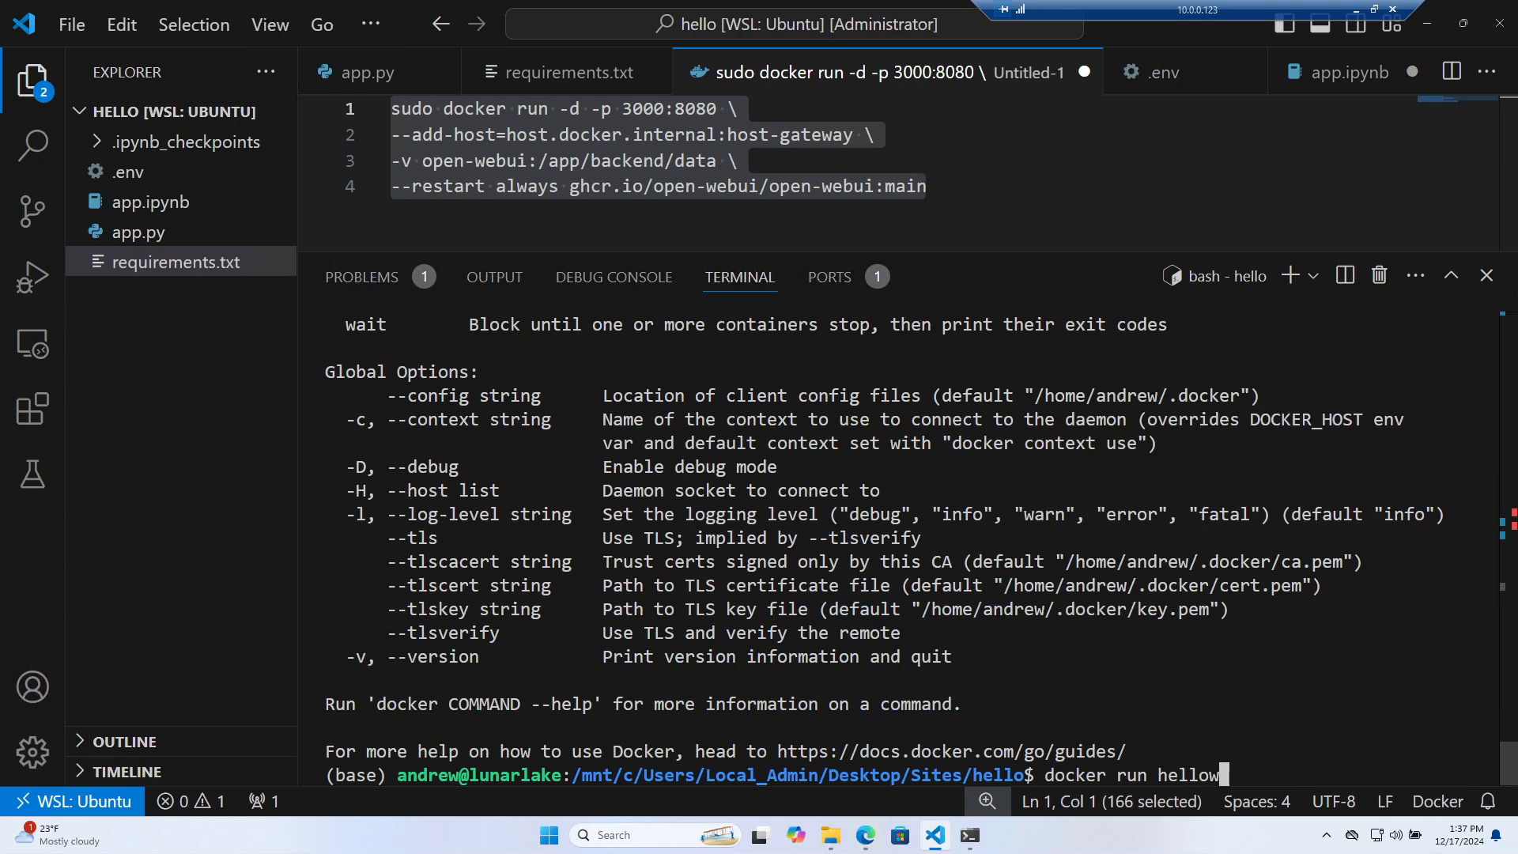
{"action": "type", "text": "orld"}
{"action": "key", "text": "Return"}
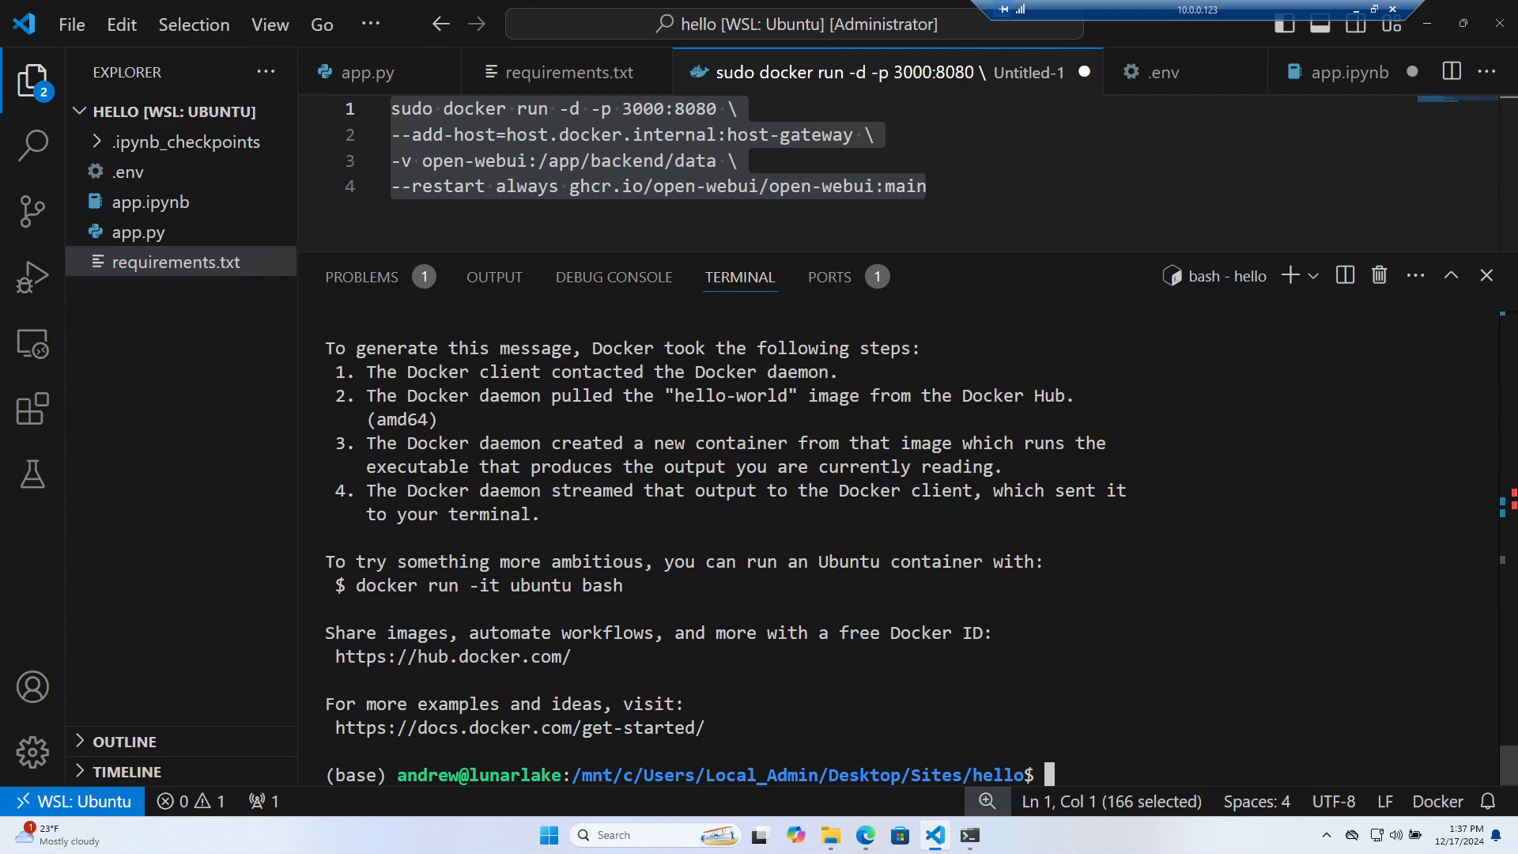
{"action": "scroll", "coordinate": [897, 545], "scroll_direction": "up", "scroll_amount": 2}
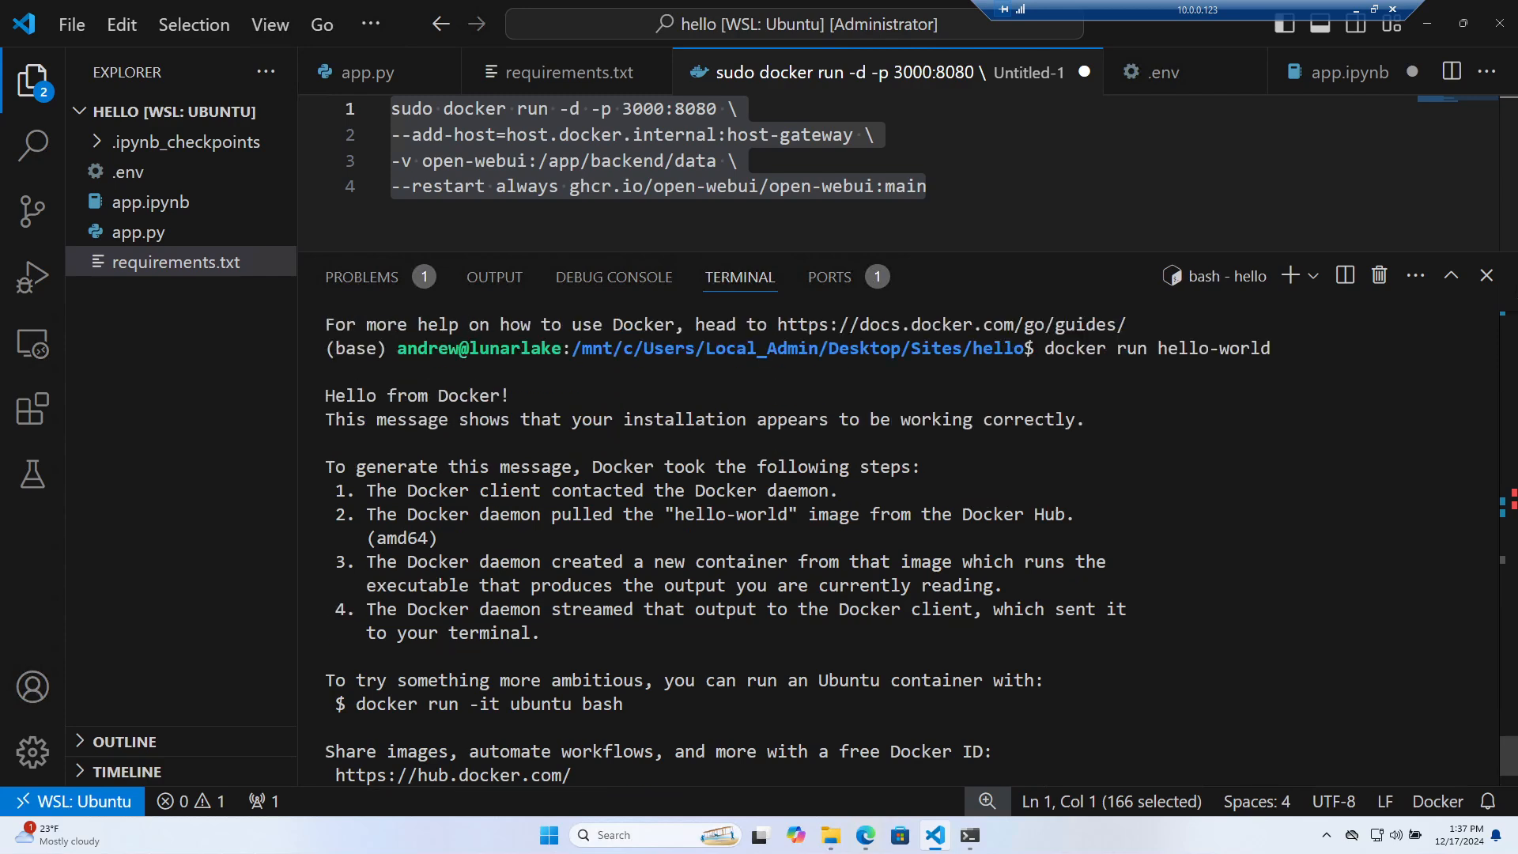
{"action": "left_click_drag", "start_coordinate": [529, 396], "coordinate": [366, 396]}
{"action": "left_click", "coordinate": [366, 395]}
Copy the Open WebUI README's --network=host example command and select the old four-line command in the editor
{"action": "left_click", "coordinate": [800, 186]}
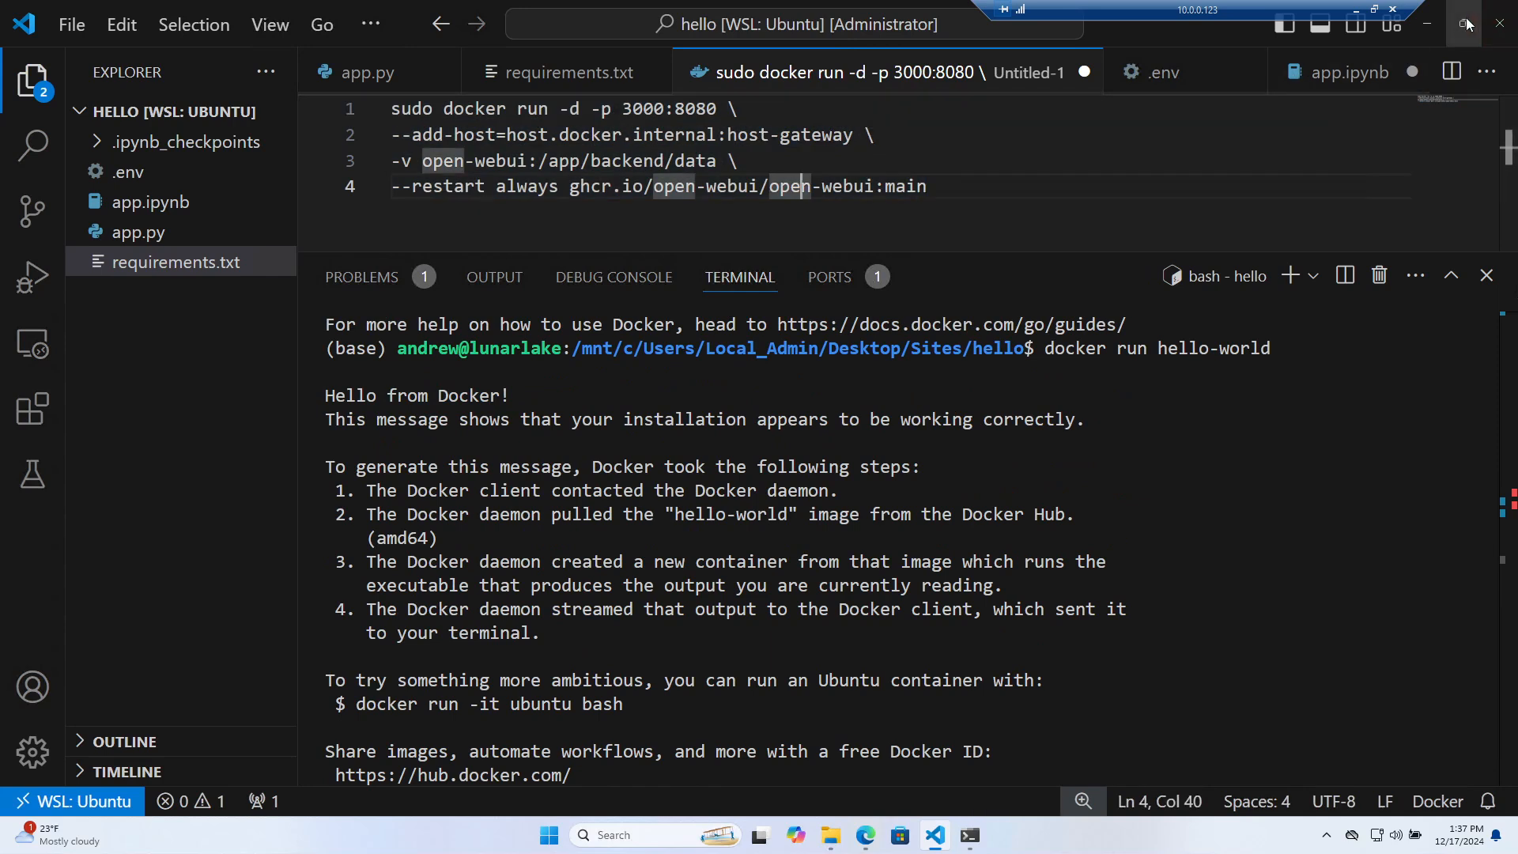
{"action": "mouse_move", "coordinate": [1466, 24]}
{"action": "left_click", "coordinate": [860, 825]}
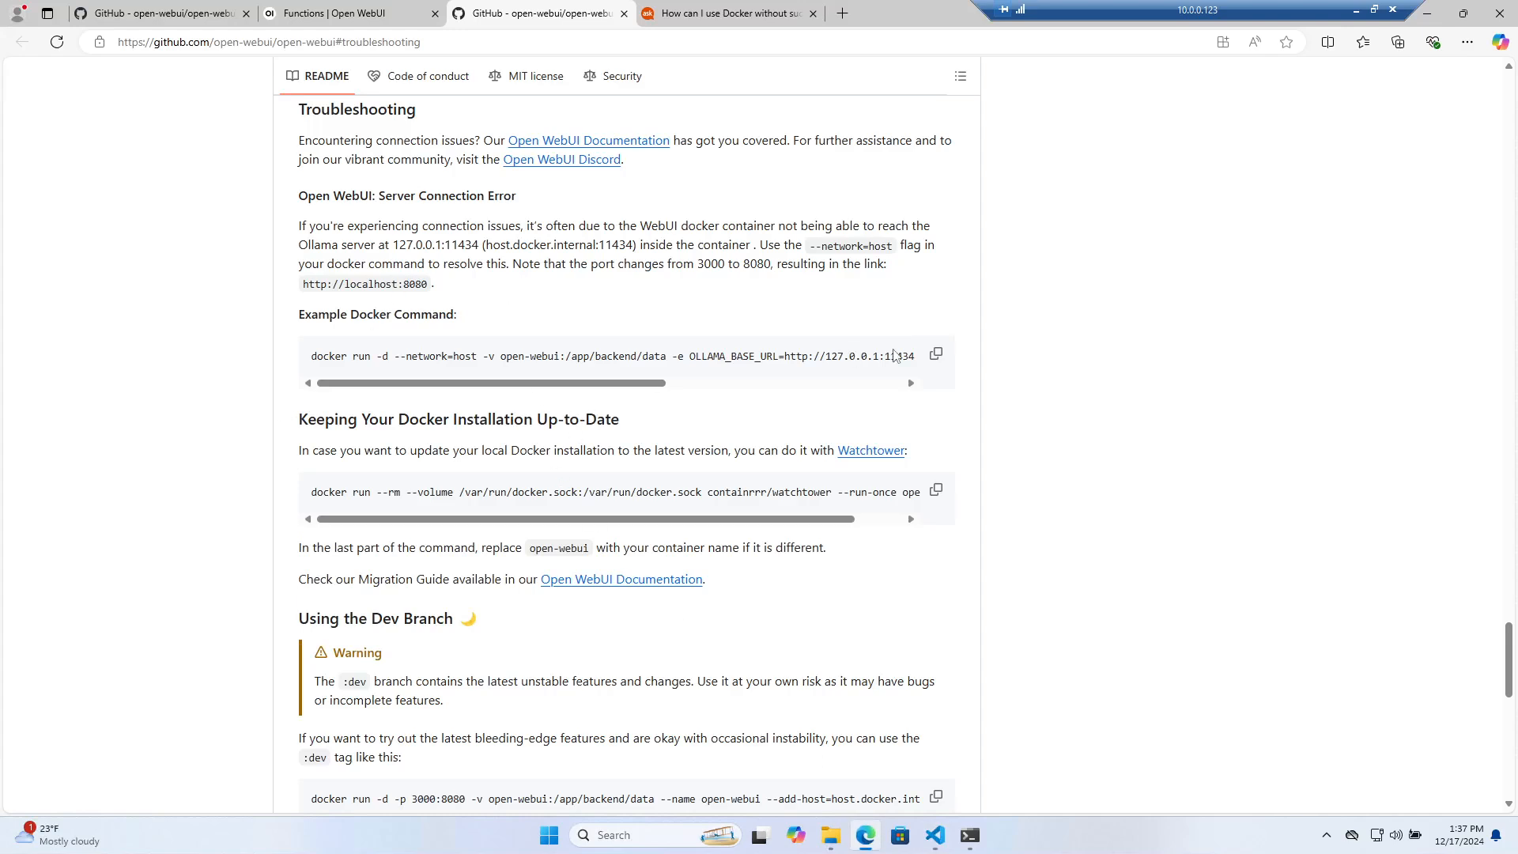
{"action": "left_click", "coordinate": [938, 358]}
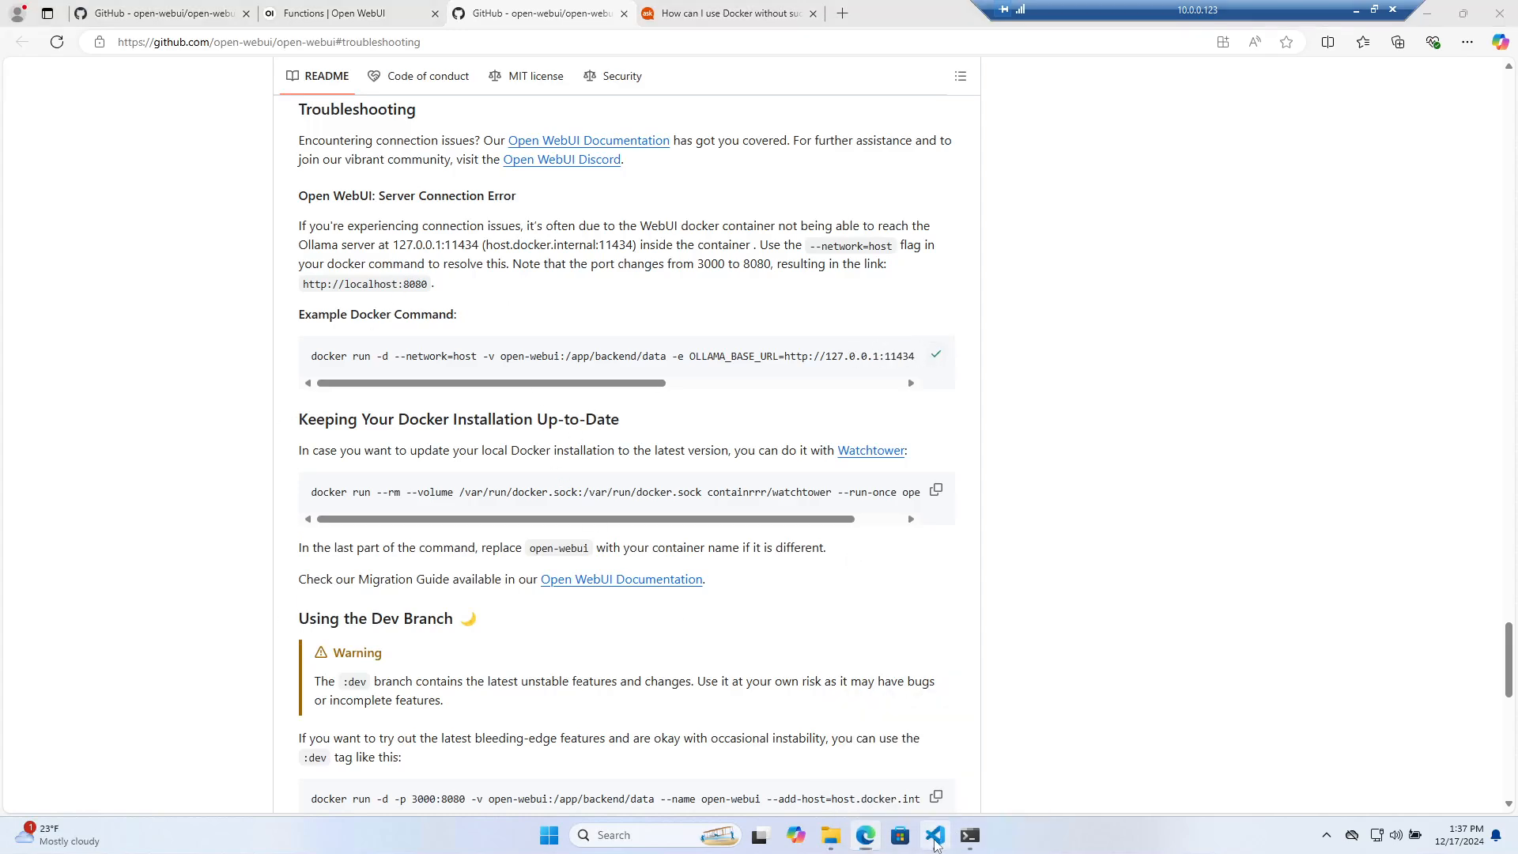
{"action": "left_click", "coordinate": [935, 835]}
{"action": "left_click_drag", "start_coordinate": [927, 186], "coordinate": [285, 108]}
Paste the copied host-network docker command over the old four-line command
{"action": "right_click", "coordinate": [545, 132]}
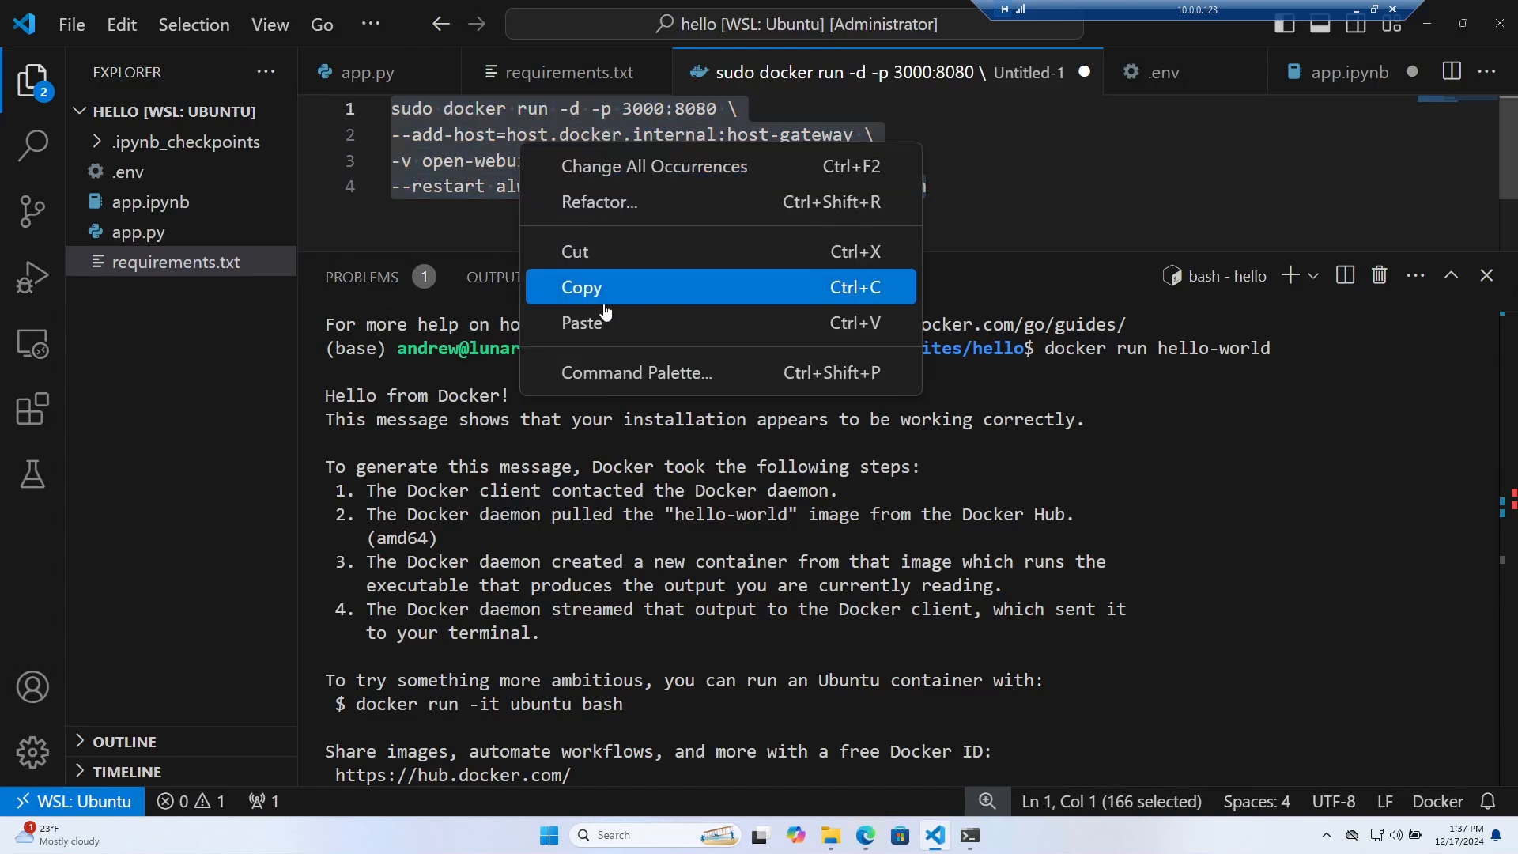
{"action": "left_click", "coordinate": [632, 322]}
{"action": "key", "text": "shift+Home"}
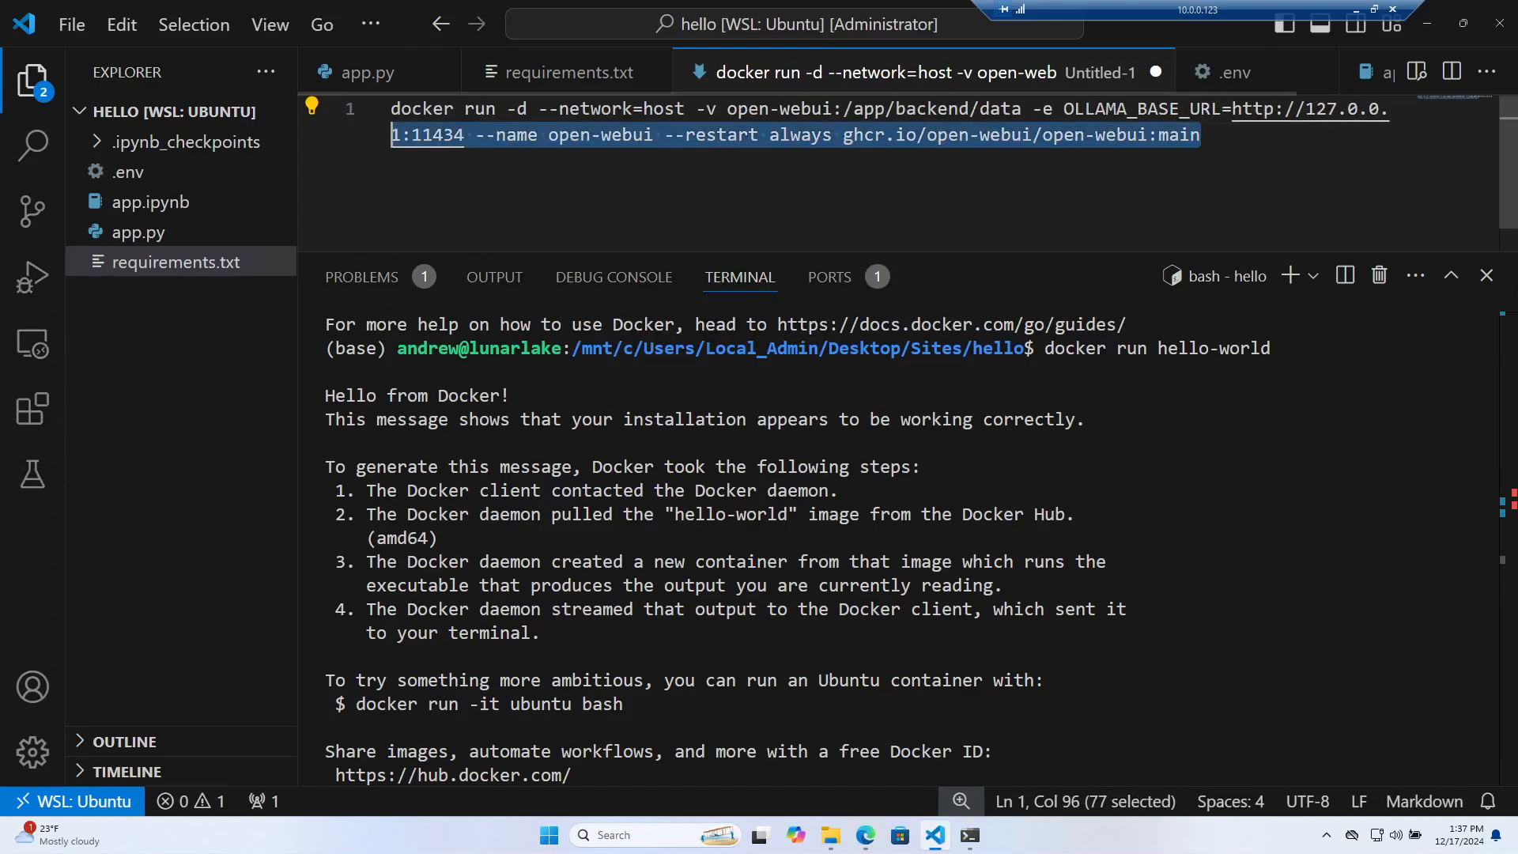
{"action": "left_click", "coordinate": [549, 109]}
Break the command with backslash continuations after docker run -d and before the -v option
{"action": "type", "text": "\\"}
{"action": "key", "text": "Return"}
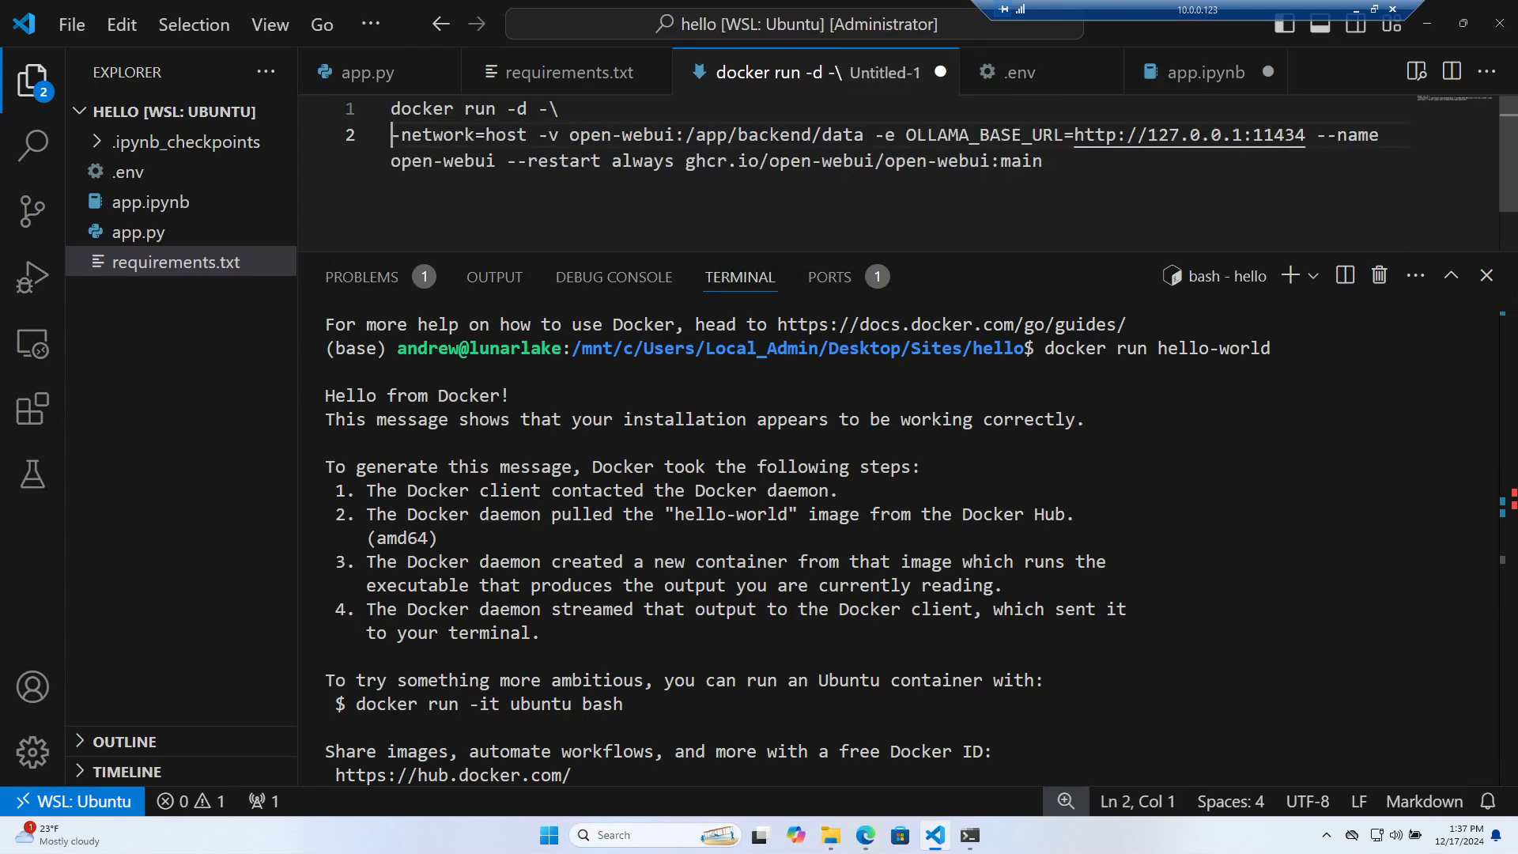
{"action": "key", "text": "Right"}
{"action": "key", "text": "Right"}
{"action": "key", "text": "Right"}
{"action": "key", "text": "Right"}
{"action": "key", "text": "Right"}
{"action": "key", "text": "Right"}
{"action": "key", "text": "Right"}
{"action": "key", "text": "Right"}
{"action": "key", "text": "Right"}
{"action": "key", "text": "Right"}
{"action": "key", "text": "Right"}
{"action": "key", "text": "Right"}
{"action": "key", "text": "Right"}
{"action": "key", "text": "Right"}
{"action": "key", "text": "Left"}
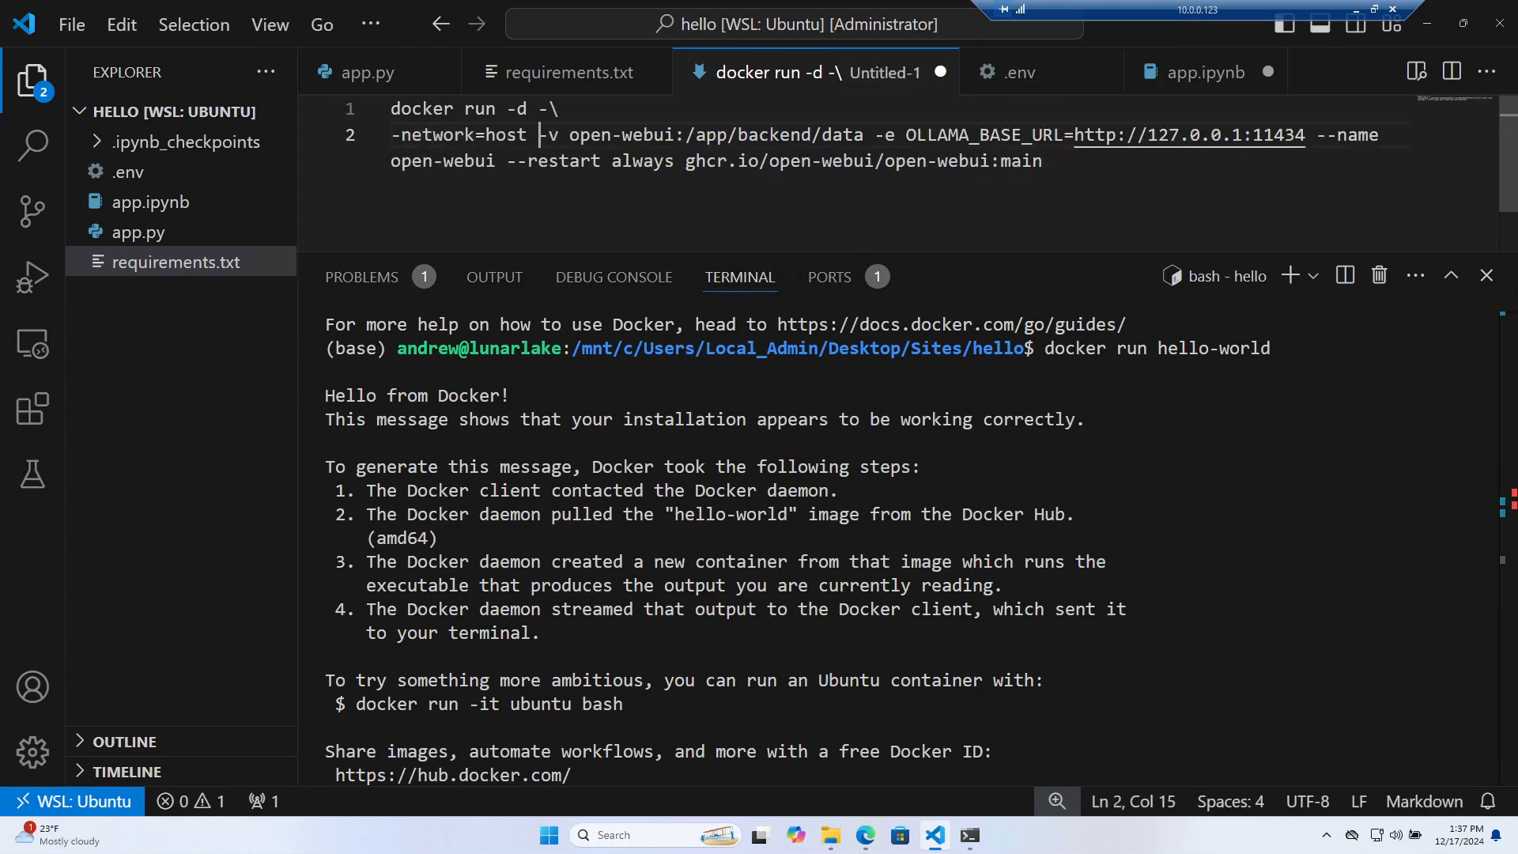
{"action": "type", "text": "\\"}
{"action": "key", "text": "Return"}
{"action": "key", "text": "Right"}
{"action": "key", "text": "Right"}
{"action": "key", "text": "Right"}
{"action": "key", "text": "Right"}
{"action": "key", "text": "Right"}
{"action": "key", "text": "Right"}
{"action": "key", "text": "Right"}
{"action": "key", "text": "Right"}
{"action": "key", "text": "Right"}
{"action": "key", "text": "Right"}
{"action": "key", "text": "Right"}
{"action": "key", "text": "Right"}
{"action": "key", "text": "Right"}
{"action": "key", "text": "Right"}
{"action": "key", "text": "Right"}
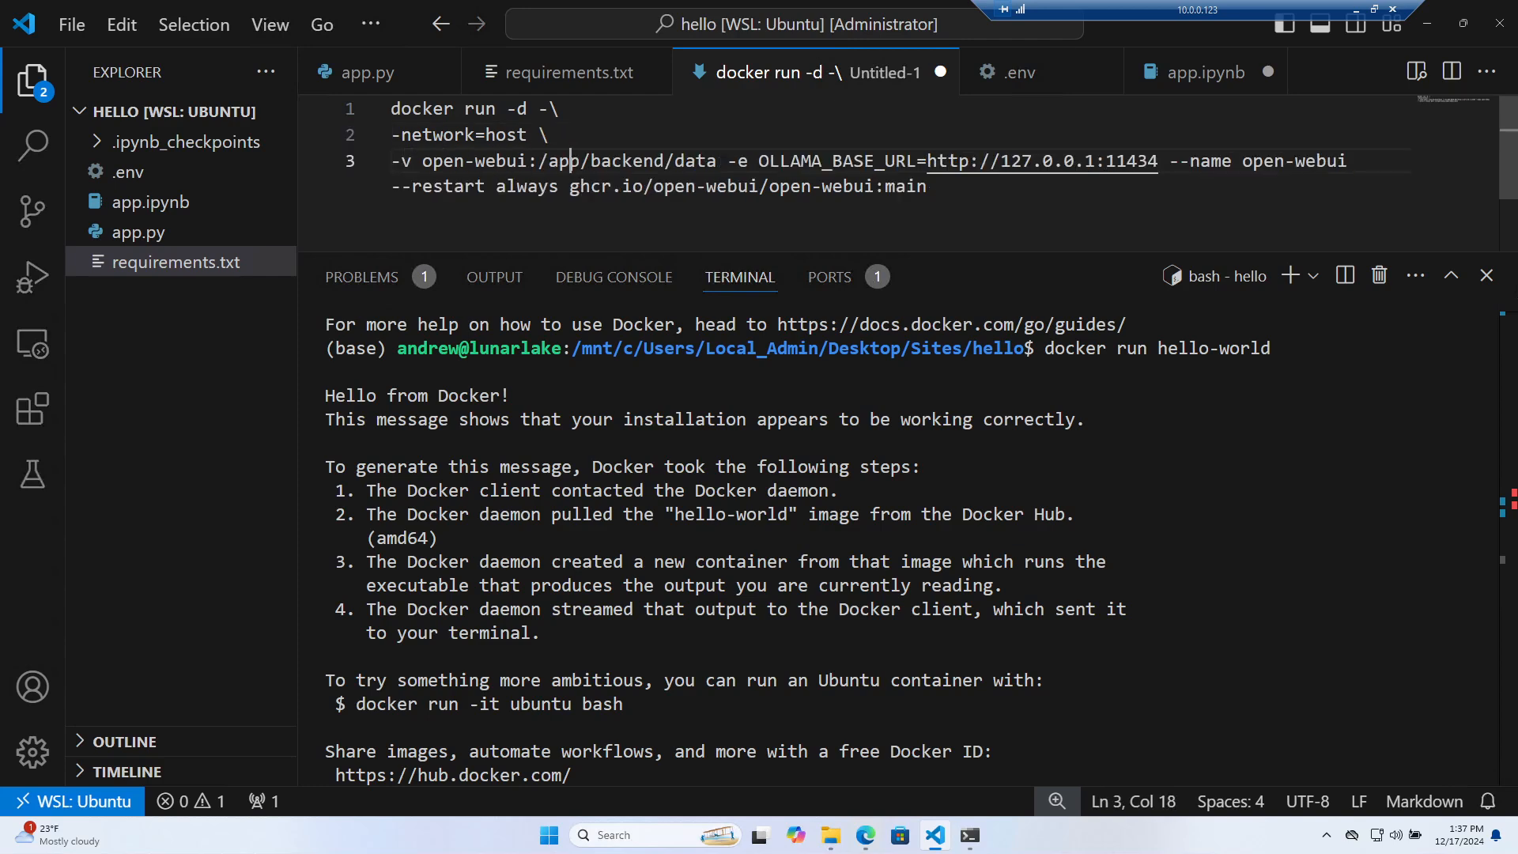
Continue breaking lines before OLLAMA_BASE_URL, --name and --restart so the command spans six lines
{"action": "type", "text": "\\"}
{"action": "key", "text": "Return"}
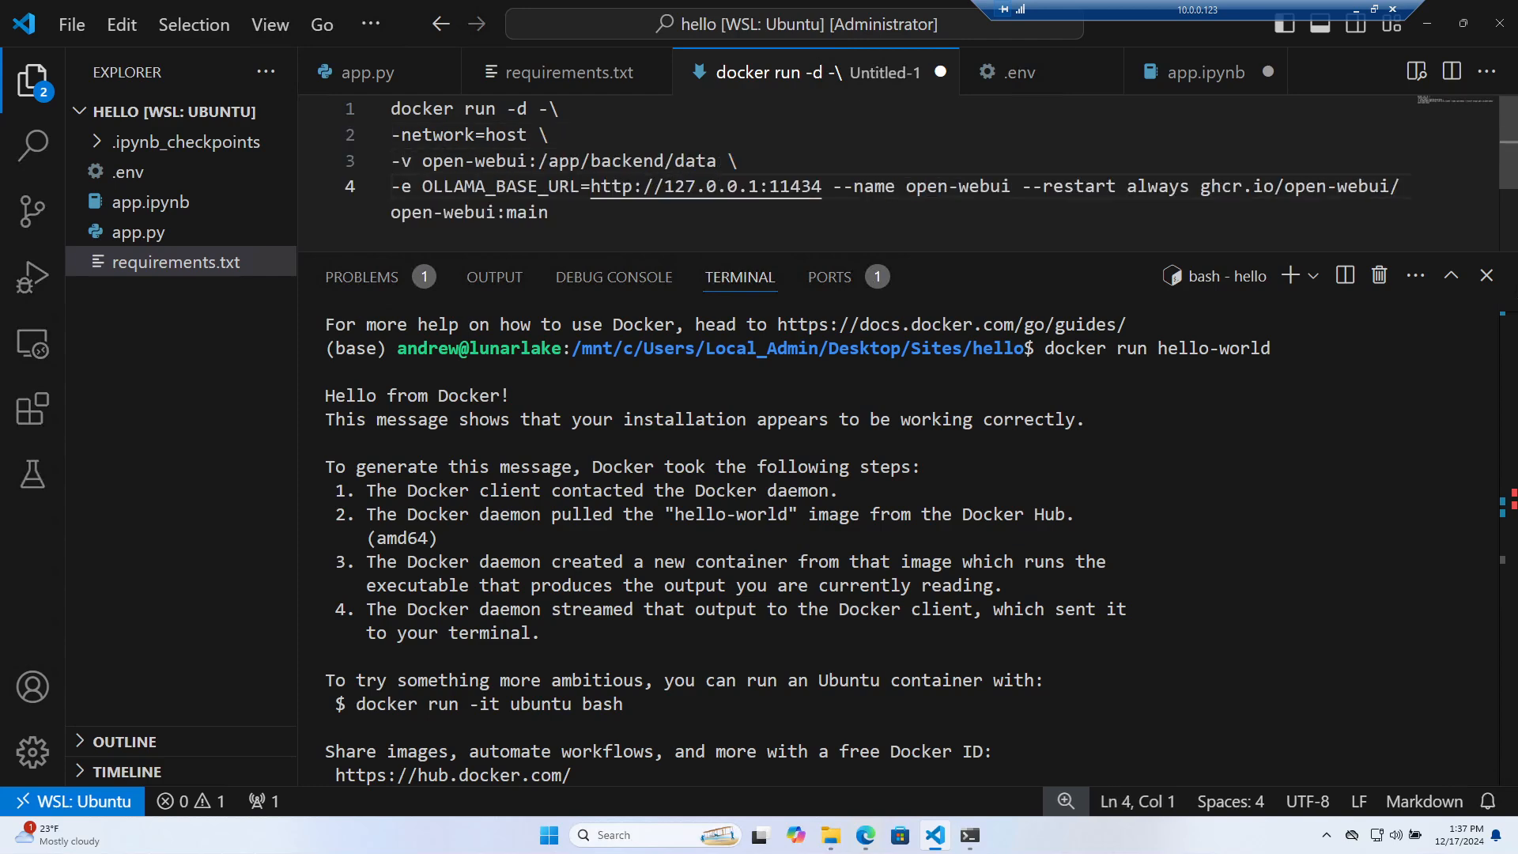
{"action": "key", "text": "Right"}
{"action": "key", "text": "Right"}
{"action": "key", "text": "Right"}
{"action": "key", "text": "Right"}
{"action": "key", "text": "Right"}
{"action": "key", "text": "Right"}
{"action": "key", "text": "Right"}
{"action": "key", "text": "Right"}
{"action": "key", "text": "Right"}
{"action": "key", "text": "Right"}
{"action": "key", "text": "Right"}
{"action": "key", "text": "Right"}
{"action": "key", "text": "Right"}
{"action": "key", "text": "Right"}
{"action": "key", "text": "Right"}
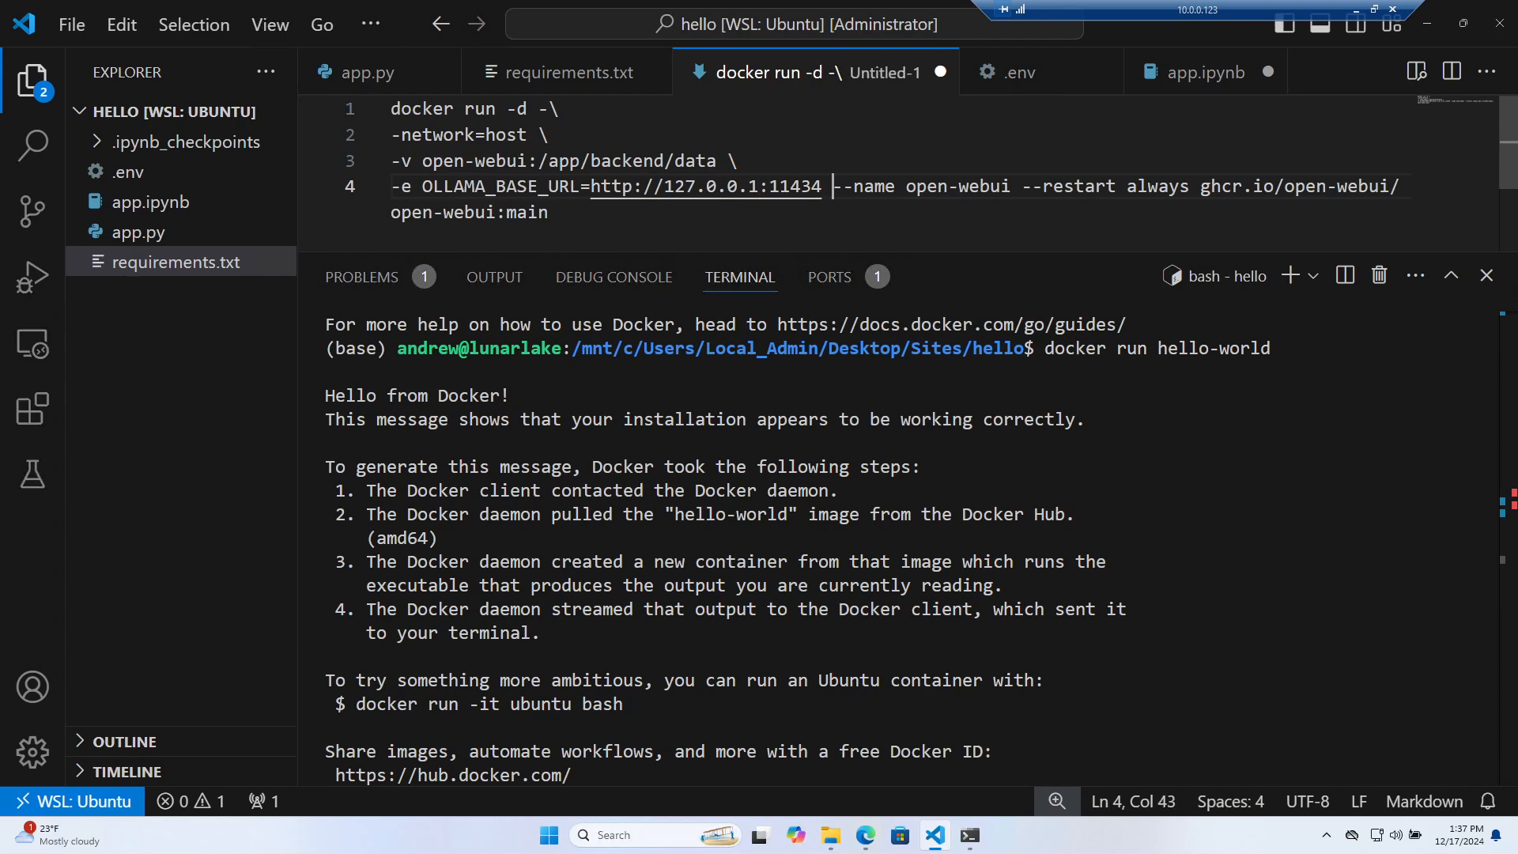
{"action": "type", "text": "\\"}
{"action": "key", "text": "Return"}
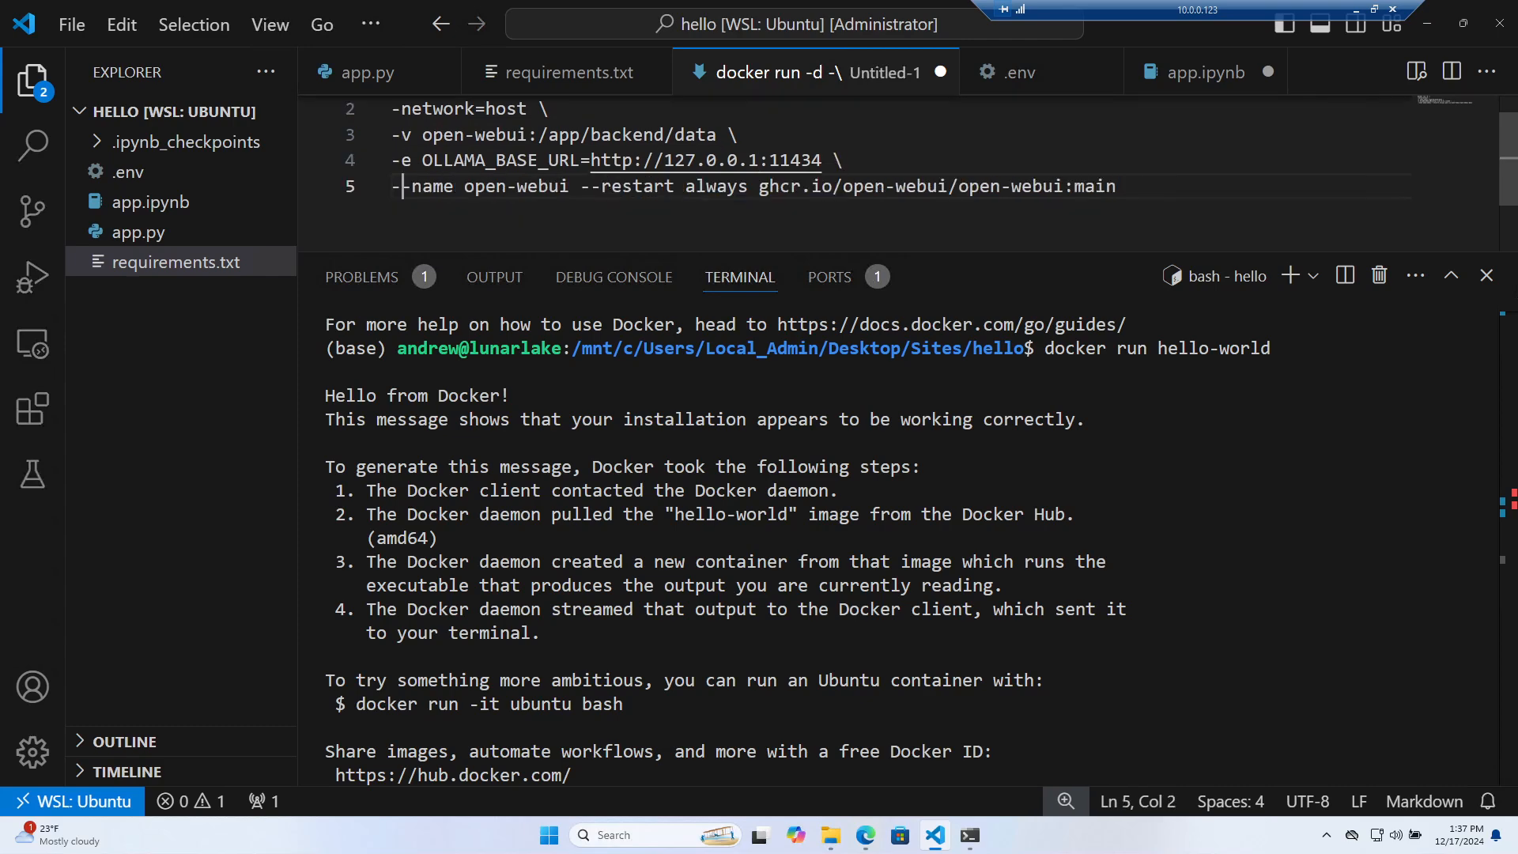
{"action": "key", "text": "Right"}
{"action": "key", "text": "Right"}
{"action": "key", "text": "Right"}
{"action": "key", "text": "Right"}
{"action": "key", "text": "Right"}
{"action": "key", "text": "Right"}
{"action": "key", "text": "Right"}
{"action": "key", "text": "Right"}
{"action": "key", "text": "Right"}
{"action": "key", "text": "Right"}
{"action": "key", "text": "Right"}
{"action": "key", "text": "Right"}
{"action": "key", "text": "Right"}
{"action": "type", "text": "\\"}
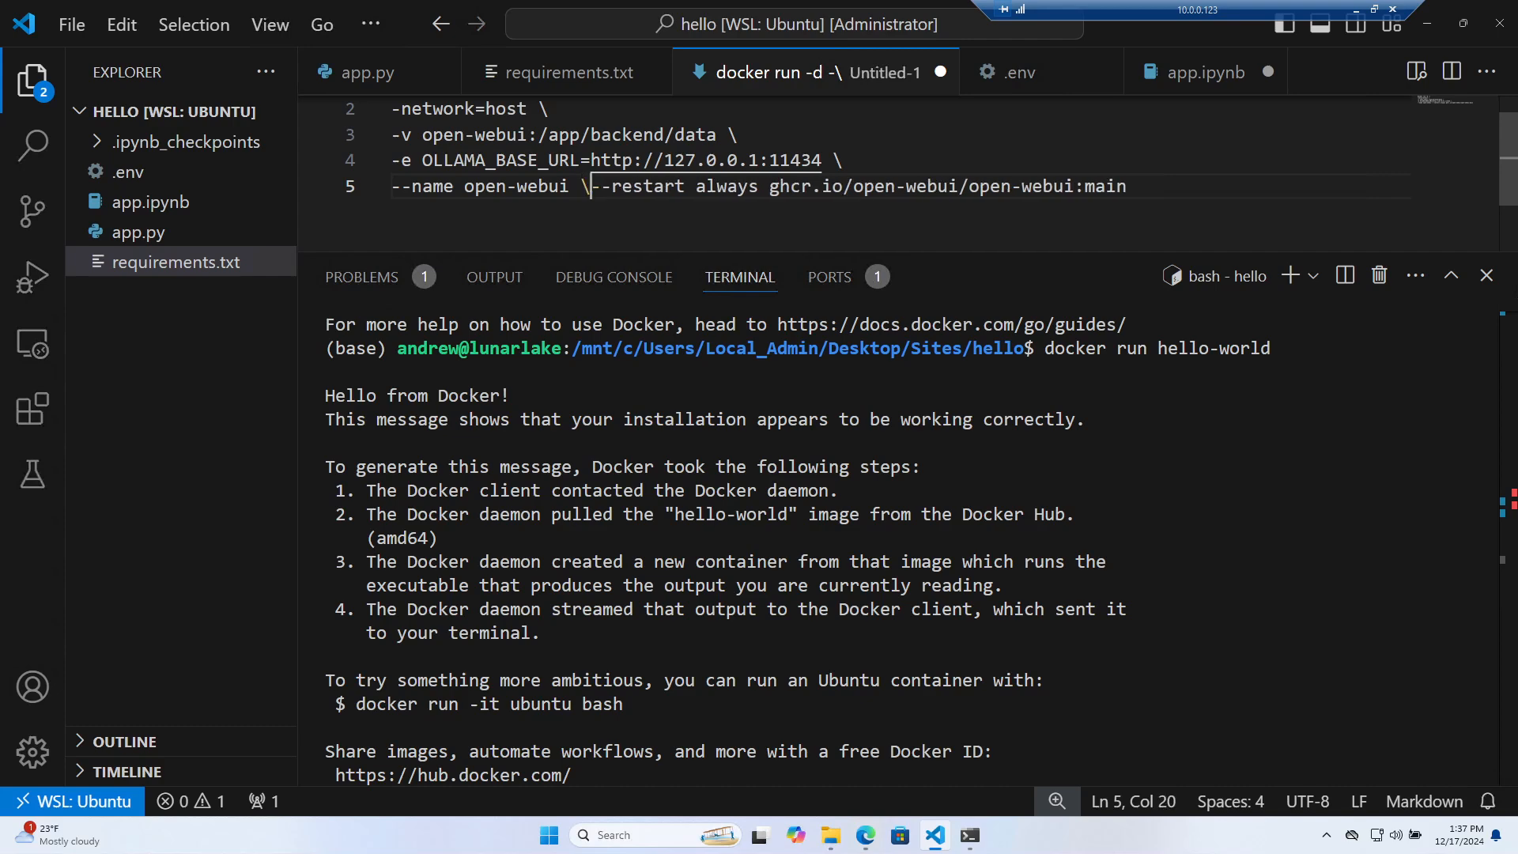
{"action": "key", "text": "Return"}
Select and copy the whole six-line docker run command
{"action": "scroll", "coordinate": [931, 167], "scroll_direction": "up", "scroll_amount": 1}
{"action": "scroll", "coordinate": [927, 237], "scroll_direction": "up", "scroll_amount": 1}
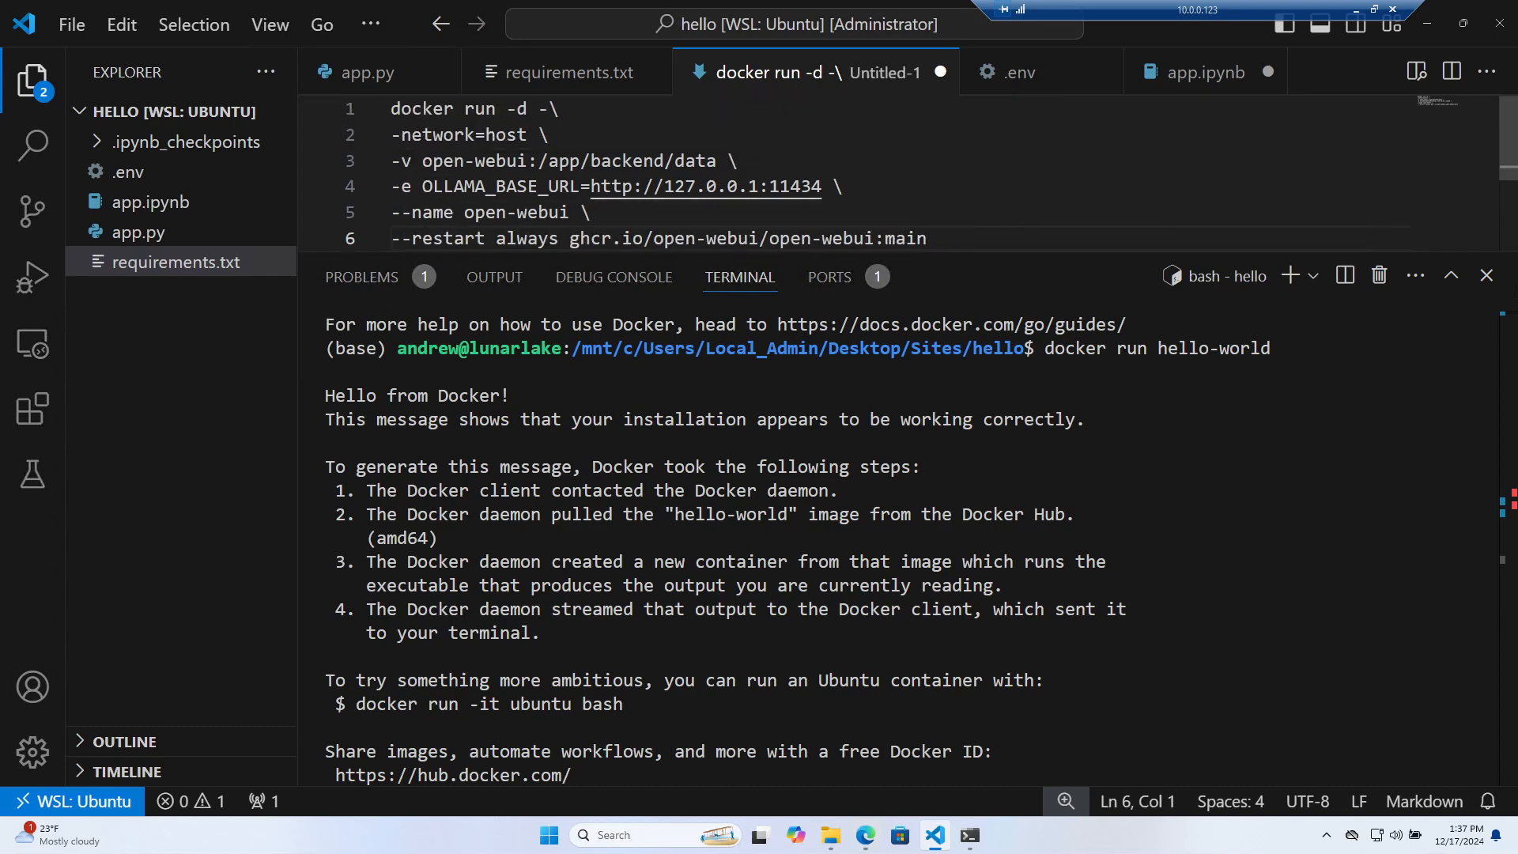
{"action": "left_click_drag", "start_coordinate": [926, 251], "coordinate": [926, 318]}
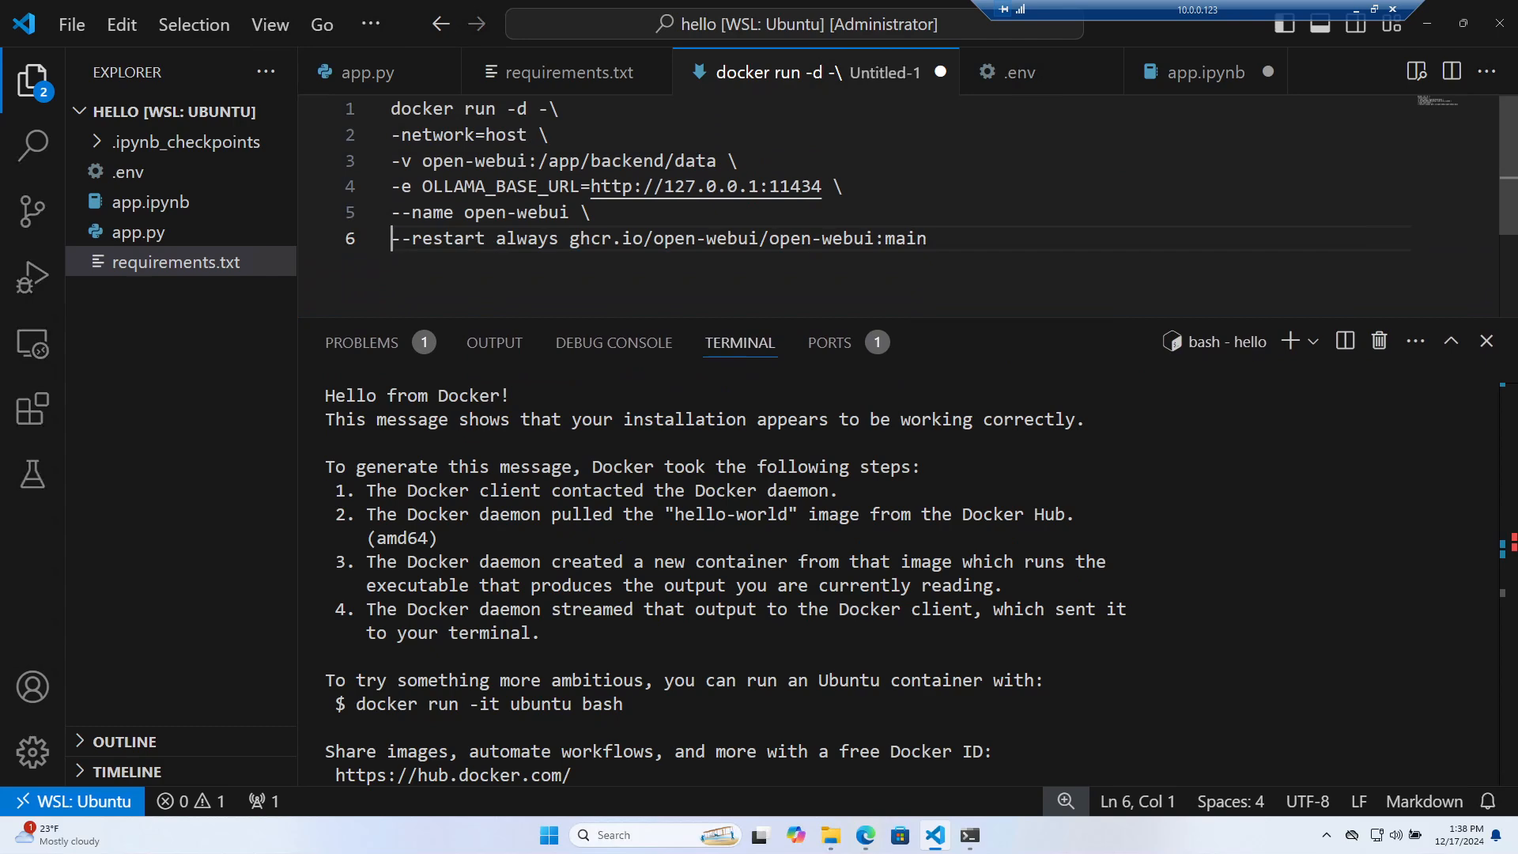
{"action": "left_click_drag", "start_coordinate": [926, 238], "coordinate": [391, 108]}
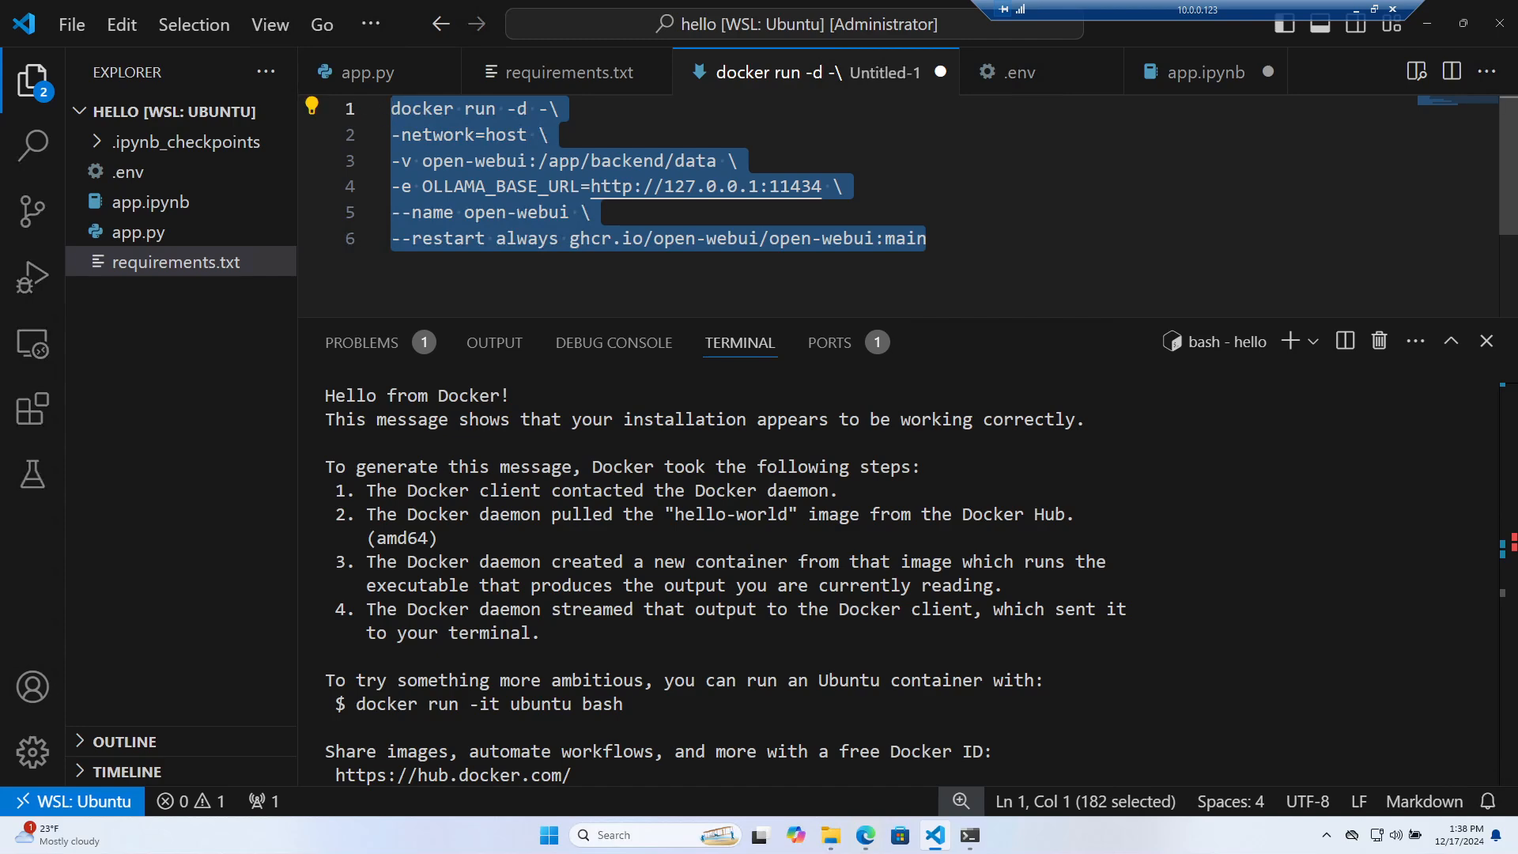
{"action": "right_click", "coordinate": [501, 194]}
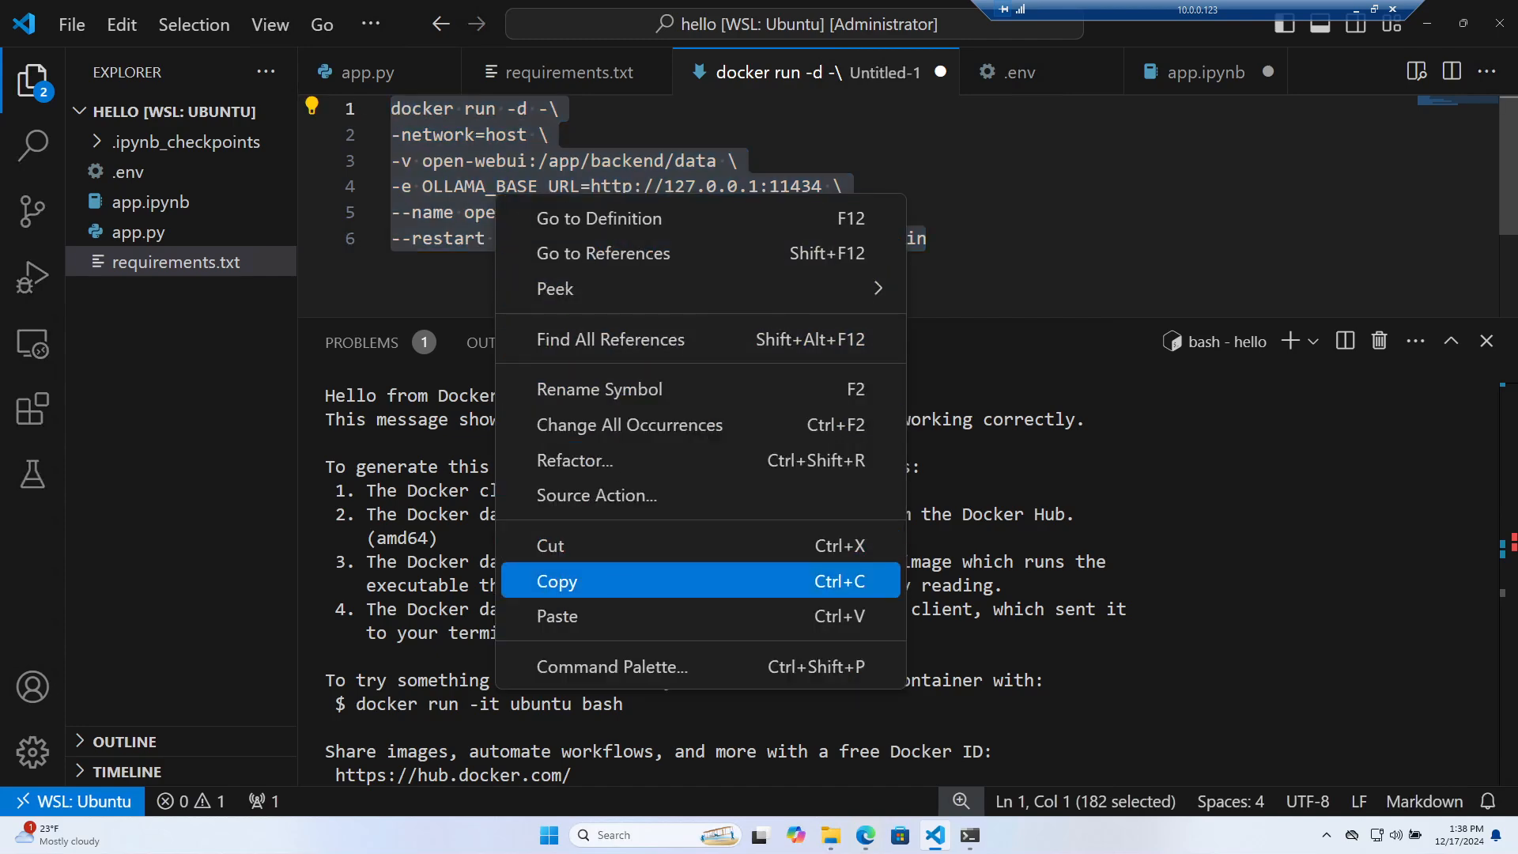
{"action": "left_click", "coordinate": [621, 585]}
Paste the command into the terminal and run it to start the Open WebUI container
{"action": "scroll", "coordinate": [899, 583], "scroll_direction": "down", "scroll_amount": 3}
{"action": "key", "text": "ctrl+v"}
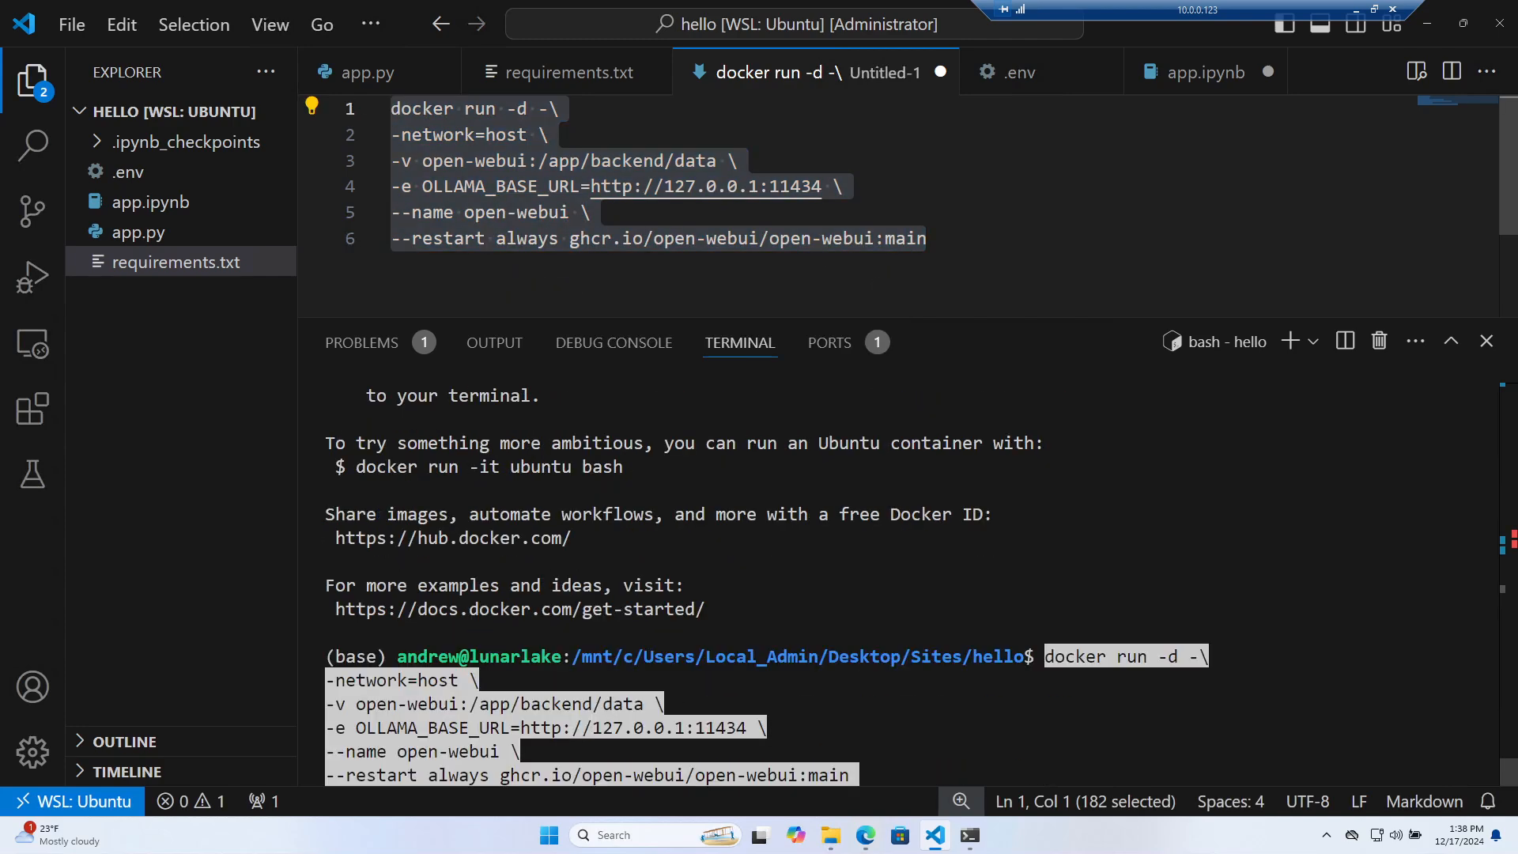
{"action": "key", "text": "Return"}
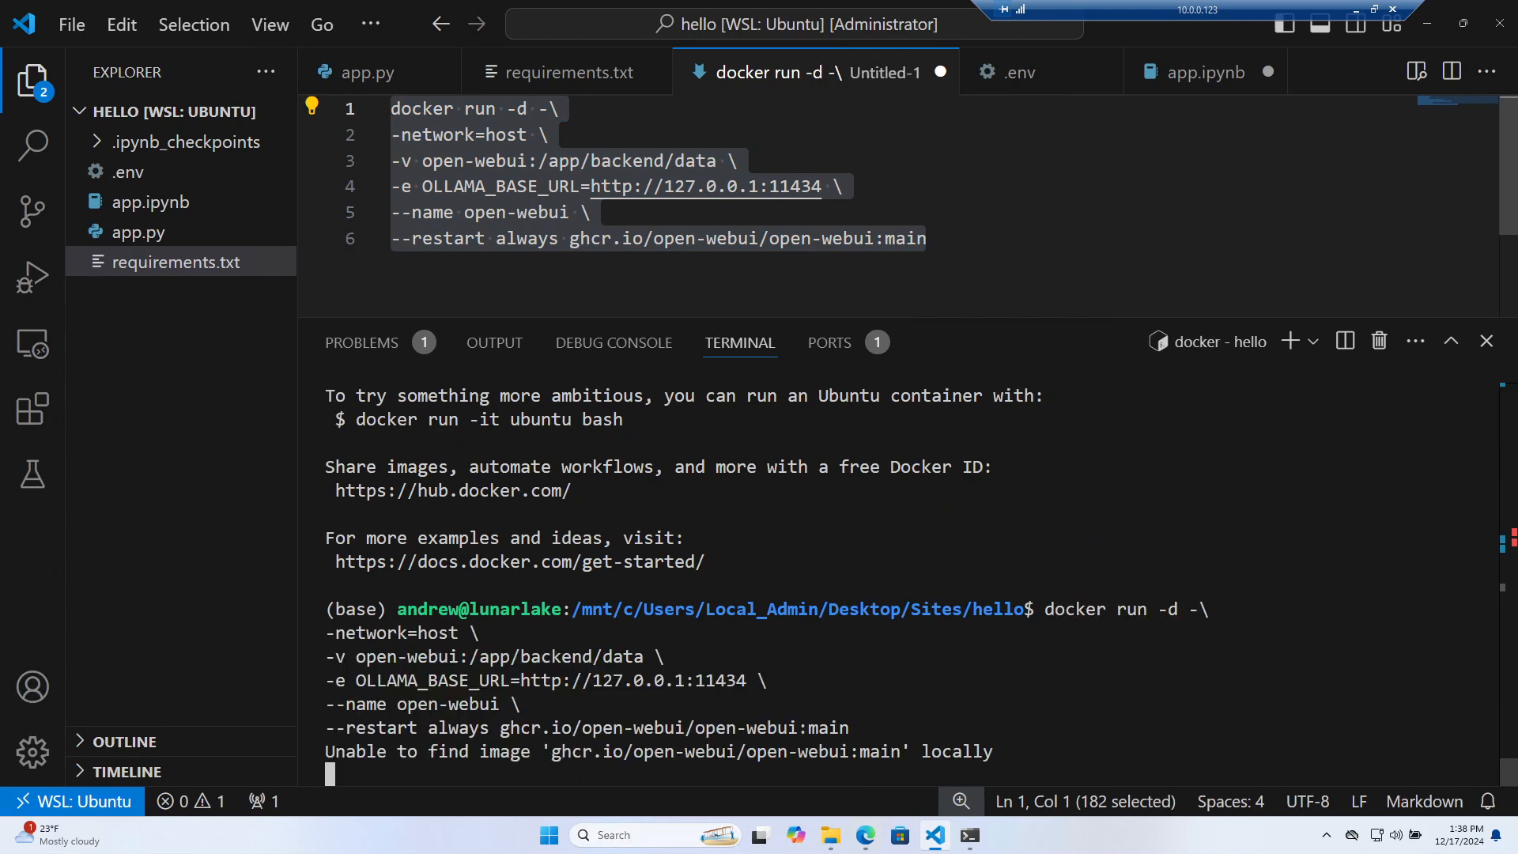
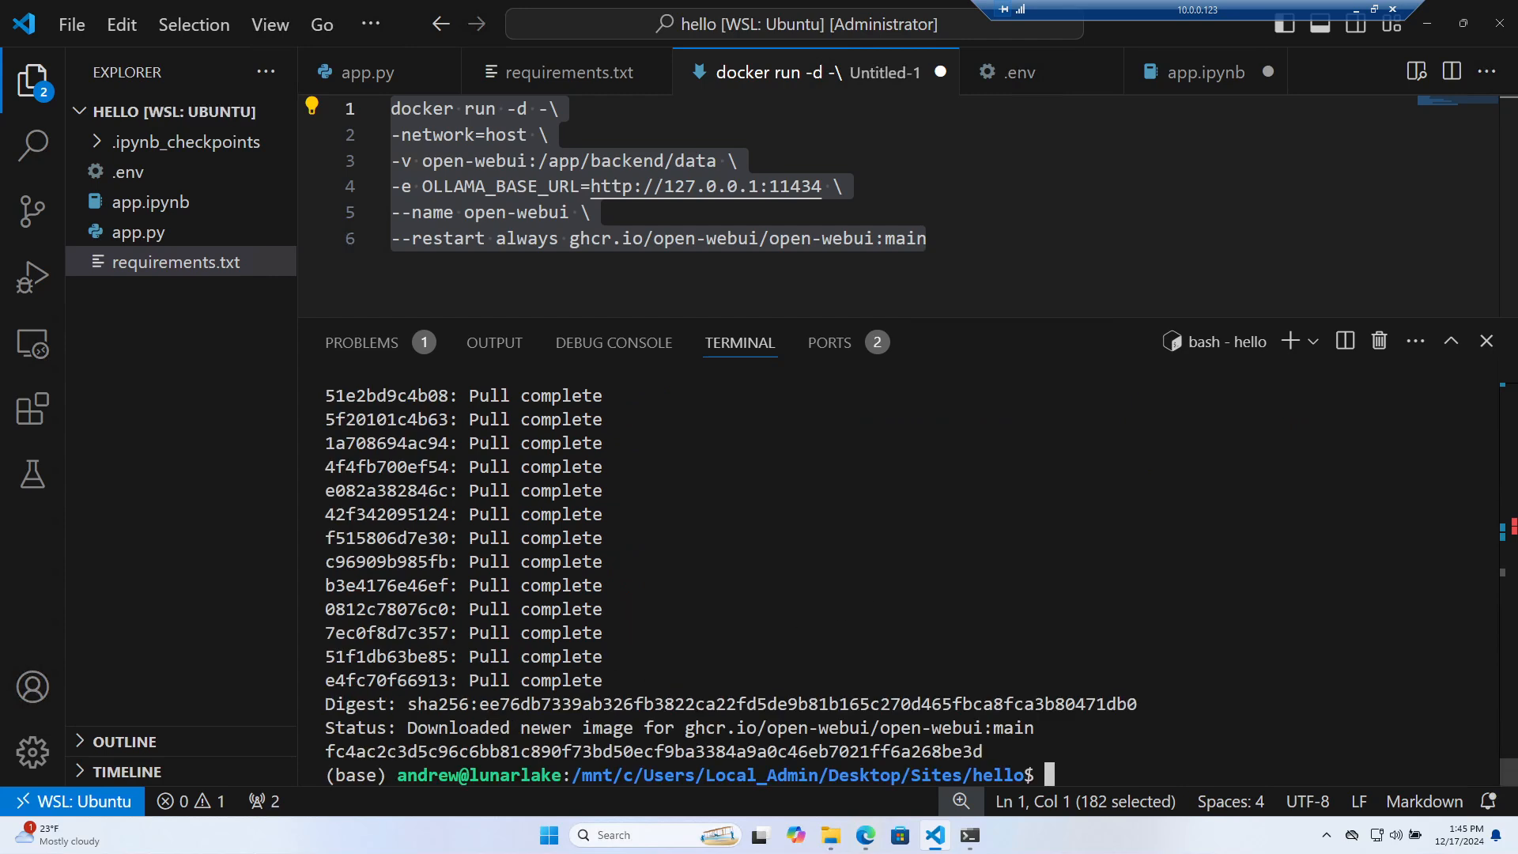
Load localhost:3000 in Edge, then strip /error from the address and reload
{"action": "left_click", "coordinate": [866, 835]}
{"action": "left_click", "coordinate": [328, 41]}
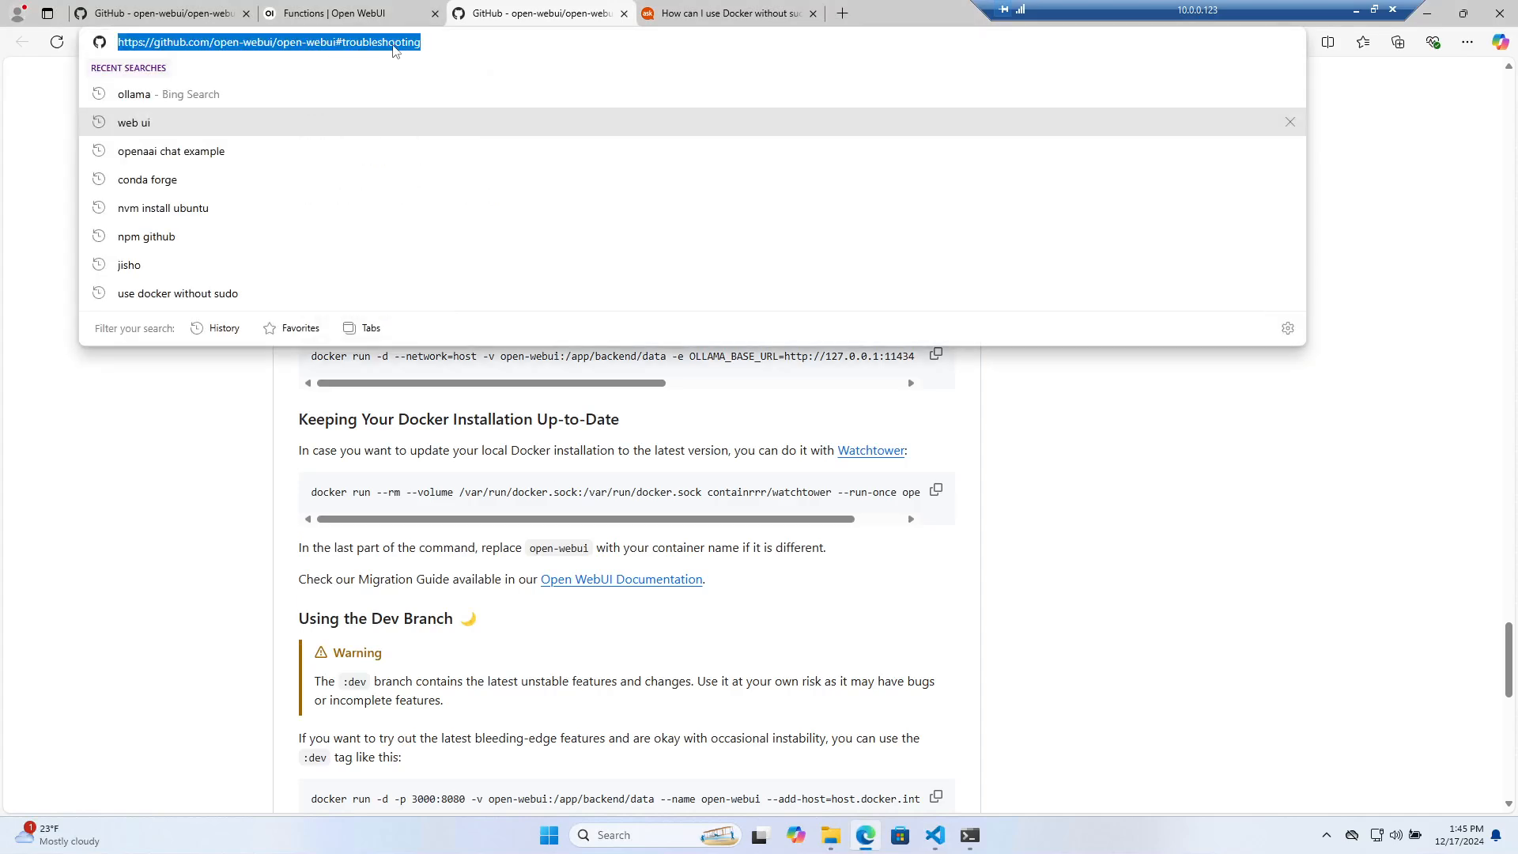
{"action": "left_click", "coordinate": [723, 14]}
{"action": "type", "text": "localhost:3000"}
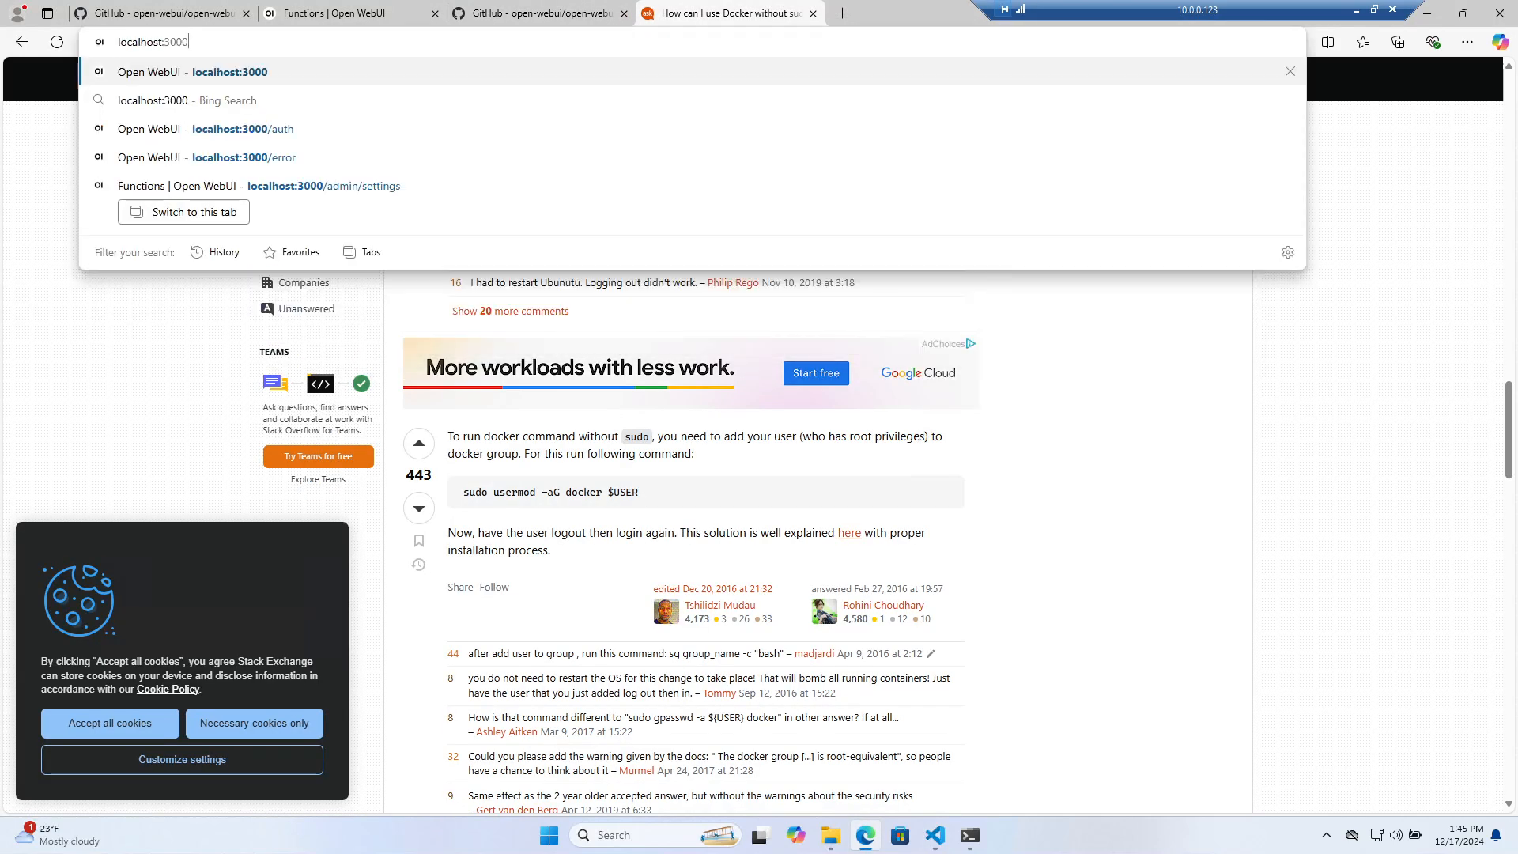
{"action": "key", "text": "Return"}
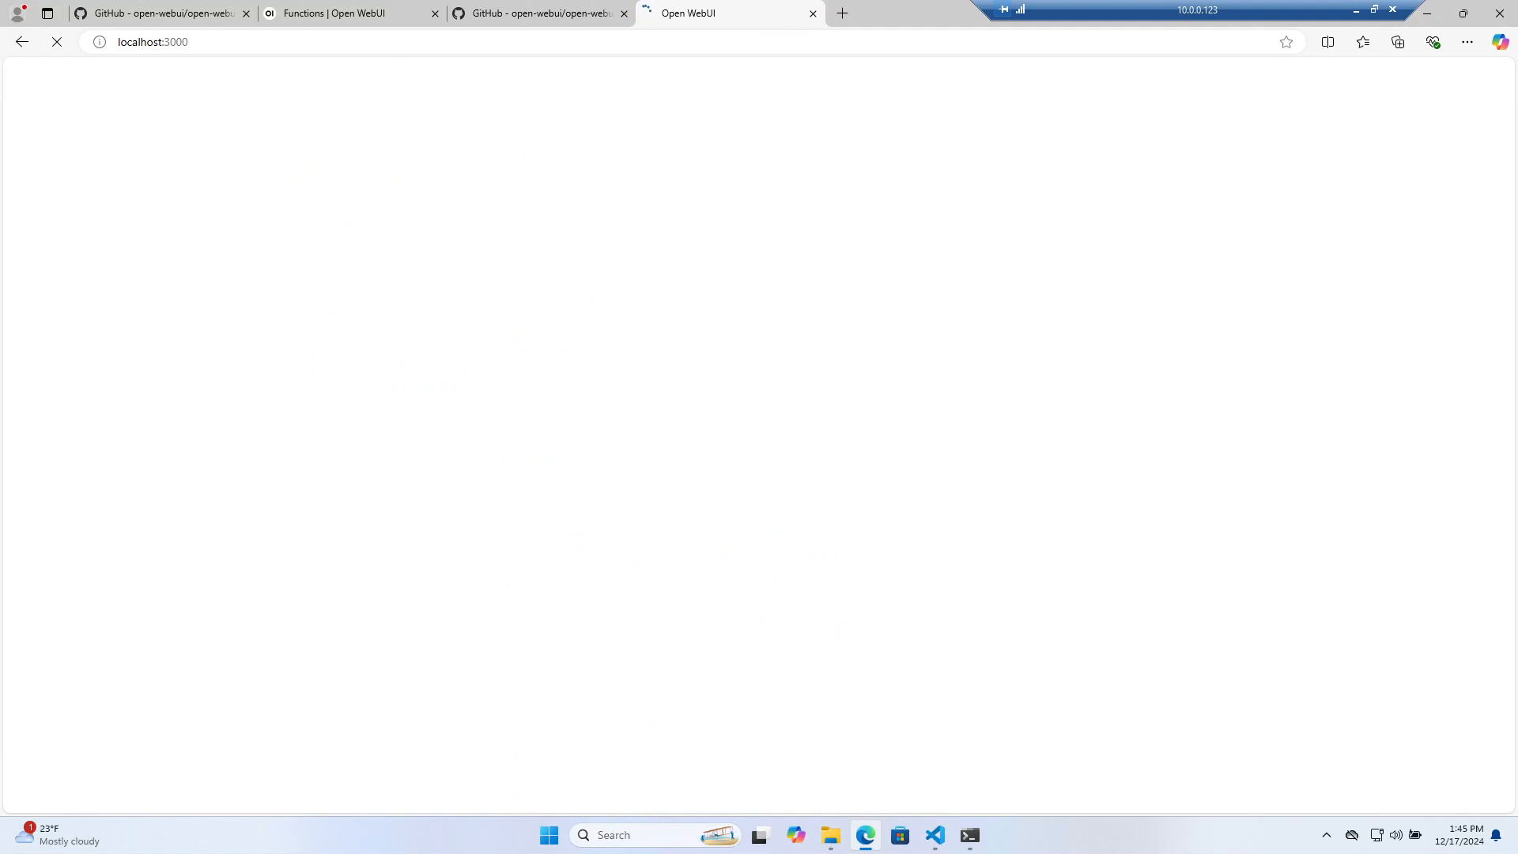
{"action": "left_click_drag", "start_coordinate": [193, 42], "coordinate": [227, 55]}
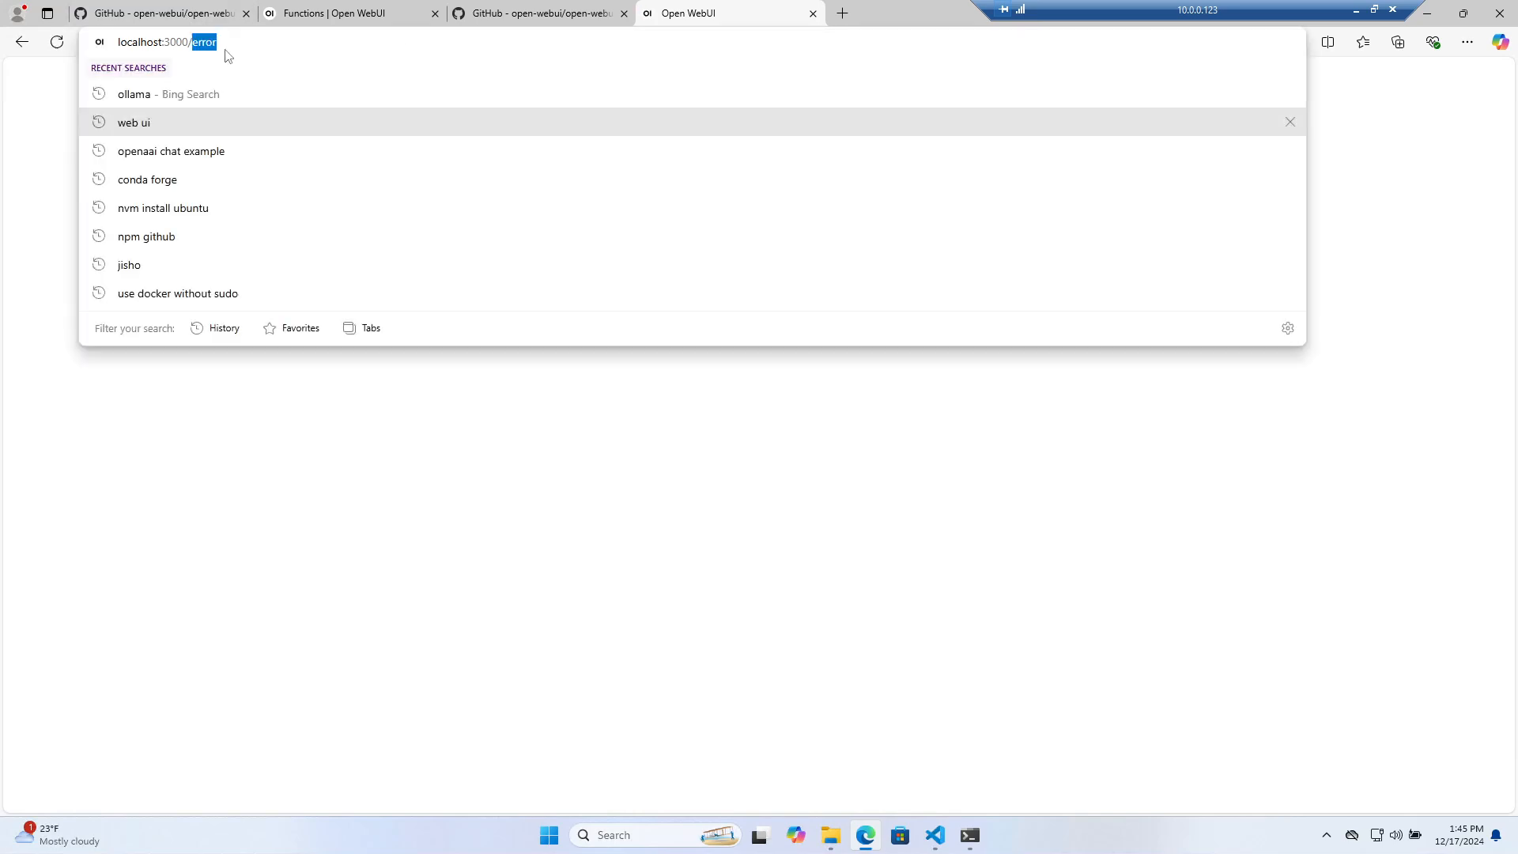
{"action": "key", "text": "BackSpace"}
{"action": "key", "text": "Return"}
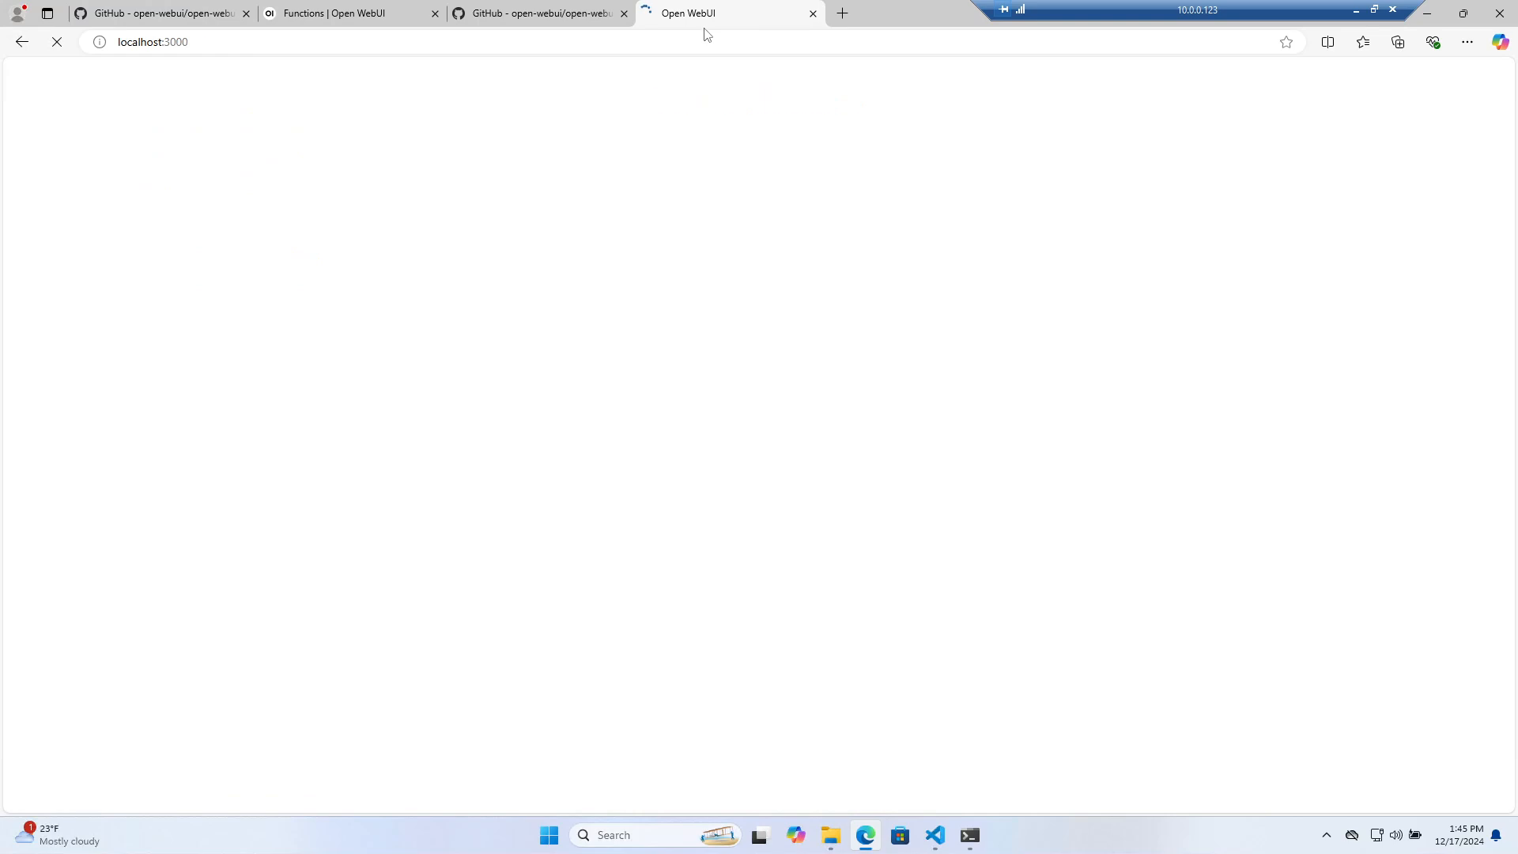
Rearrange the Open WebUI tab and retry localhost:3000 without the /error path
{"action": "left_click_drag", "start_coordinate": [706, 34], "coordinate": [535, 27]}
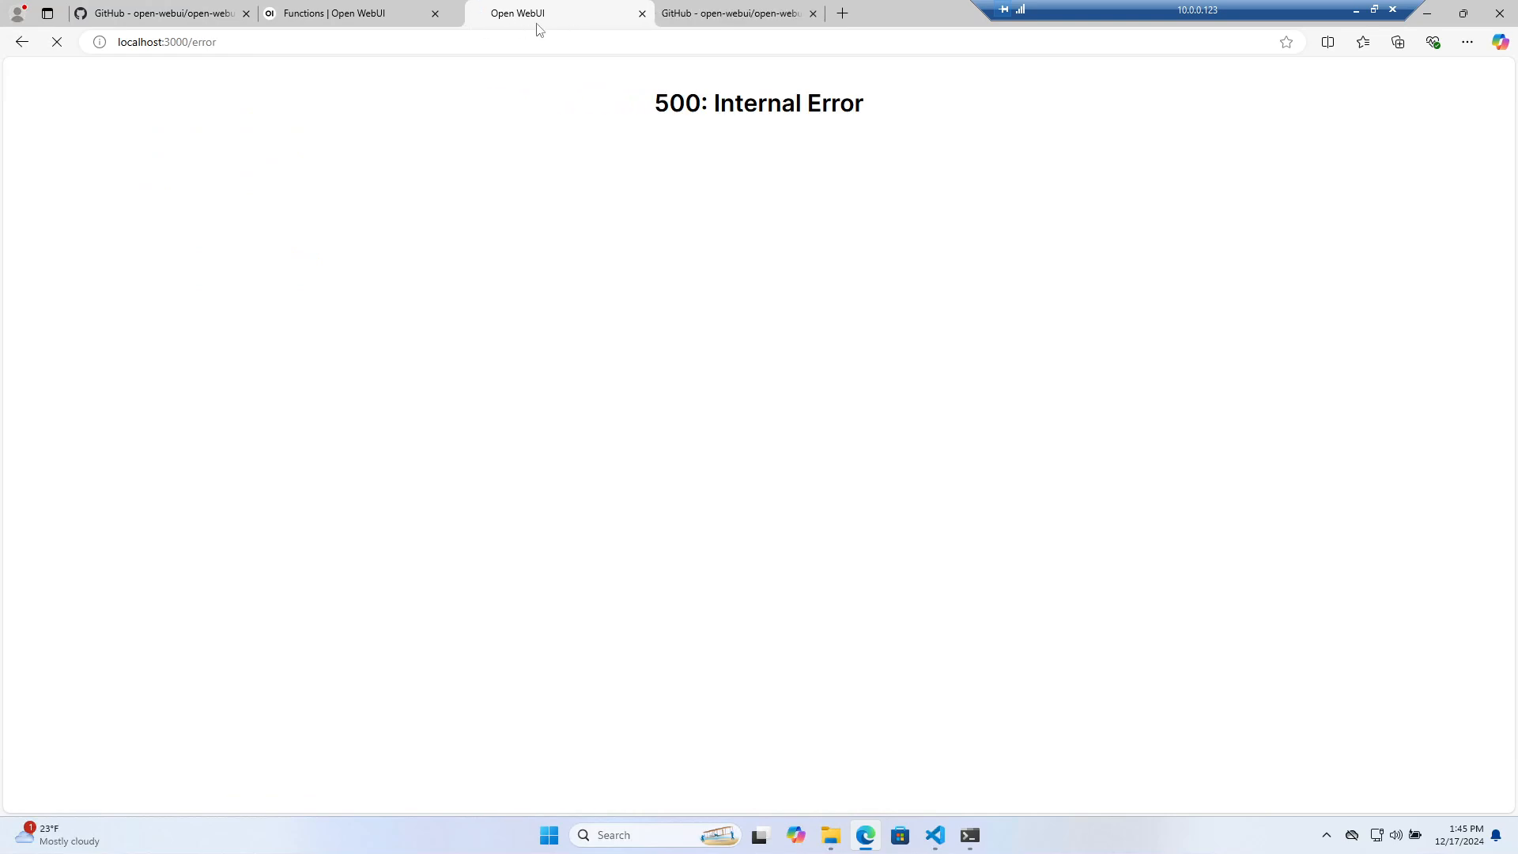
{"action": "left_click", "coordinate": [970, 836]}
{"action": "left_click", "coordinate": [972, 842]}
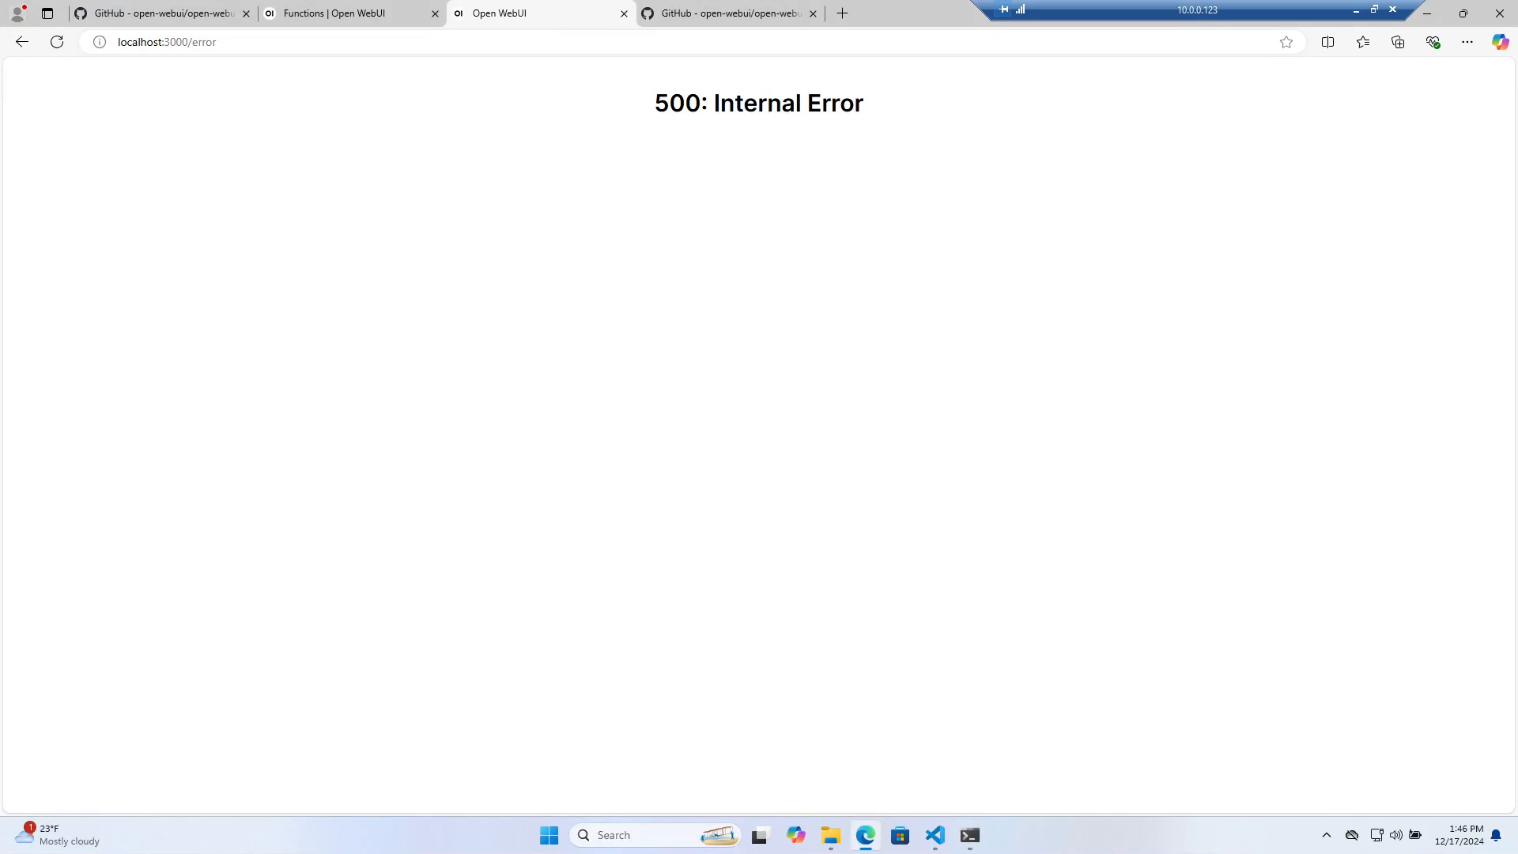
{"action": "left_click", "coordinate": [204, 48]}
{"action": "double_click", "coordinate": [205, 44]}
{"action": "key", "text": "BackSpace"}
{"action": "key", "text": "BackSpace"}
{"action": "key", "text": "Return"}
Close the Functions tab and reload localhost:3000 once more, still getting a 500 error
{"action": "left_click_drag", "start_coordinate": [538, 13], "coordinate": [348, 24]}
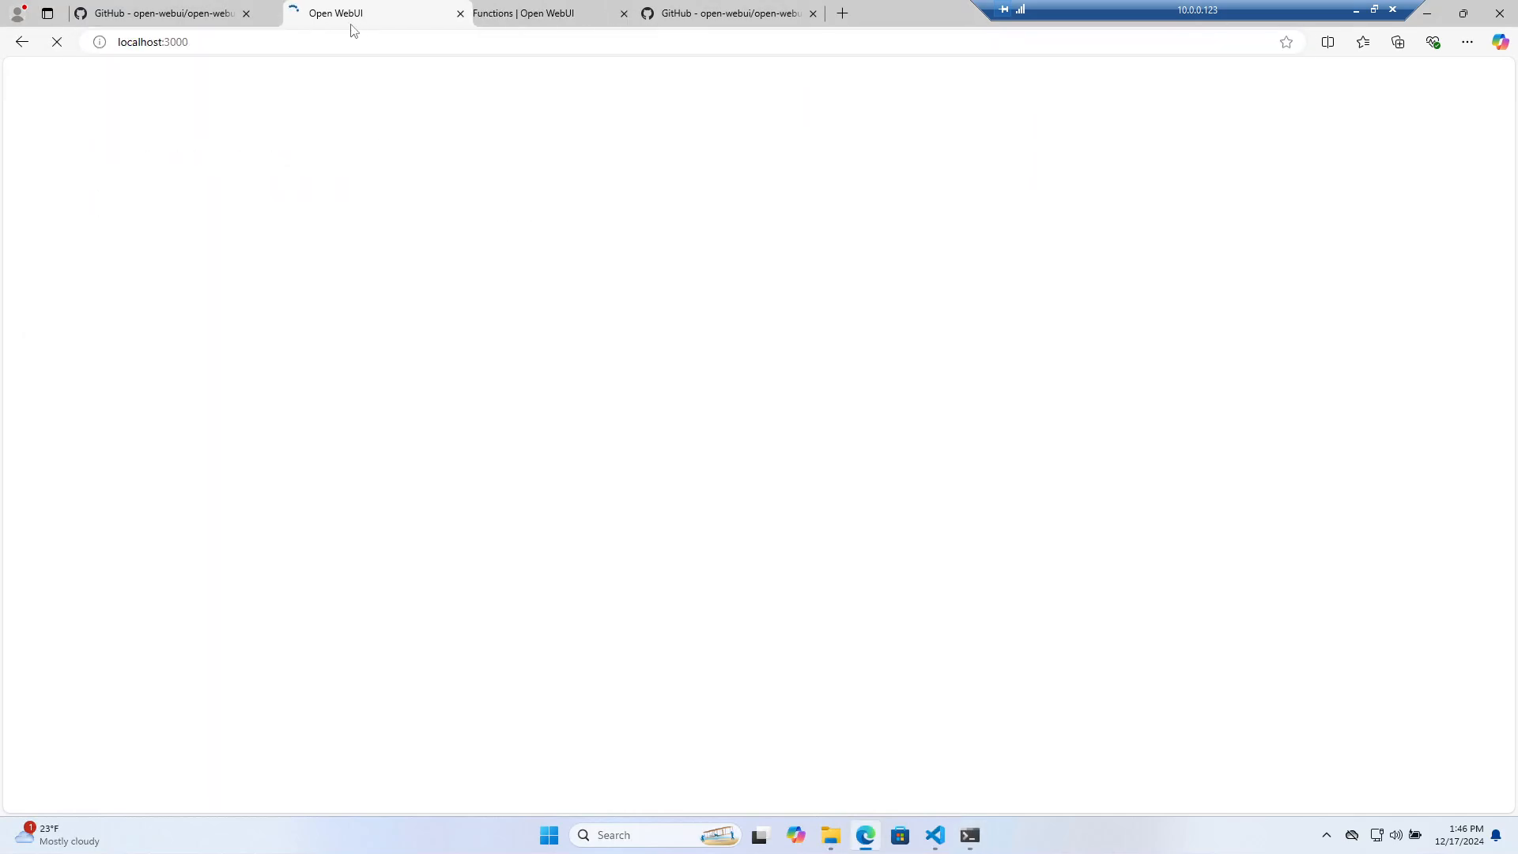
{"action": "left_click", "coordinate": [515, 17]}
{"action": "left_click", "coordinate": [624, 15]}
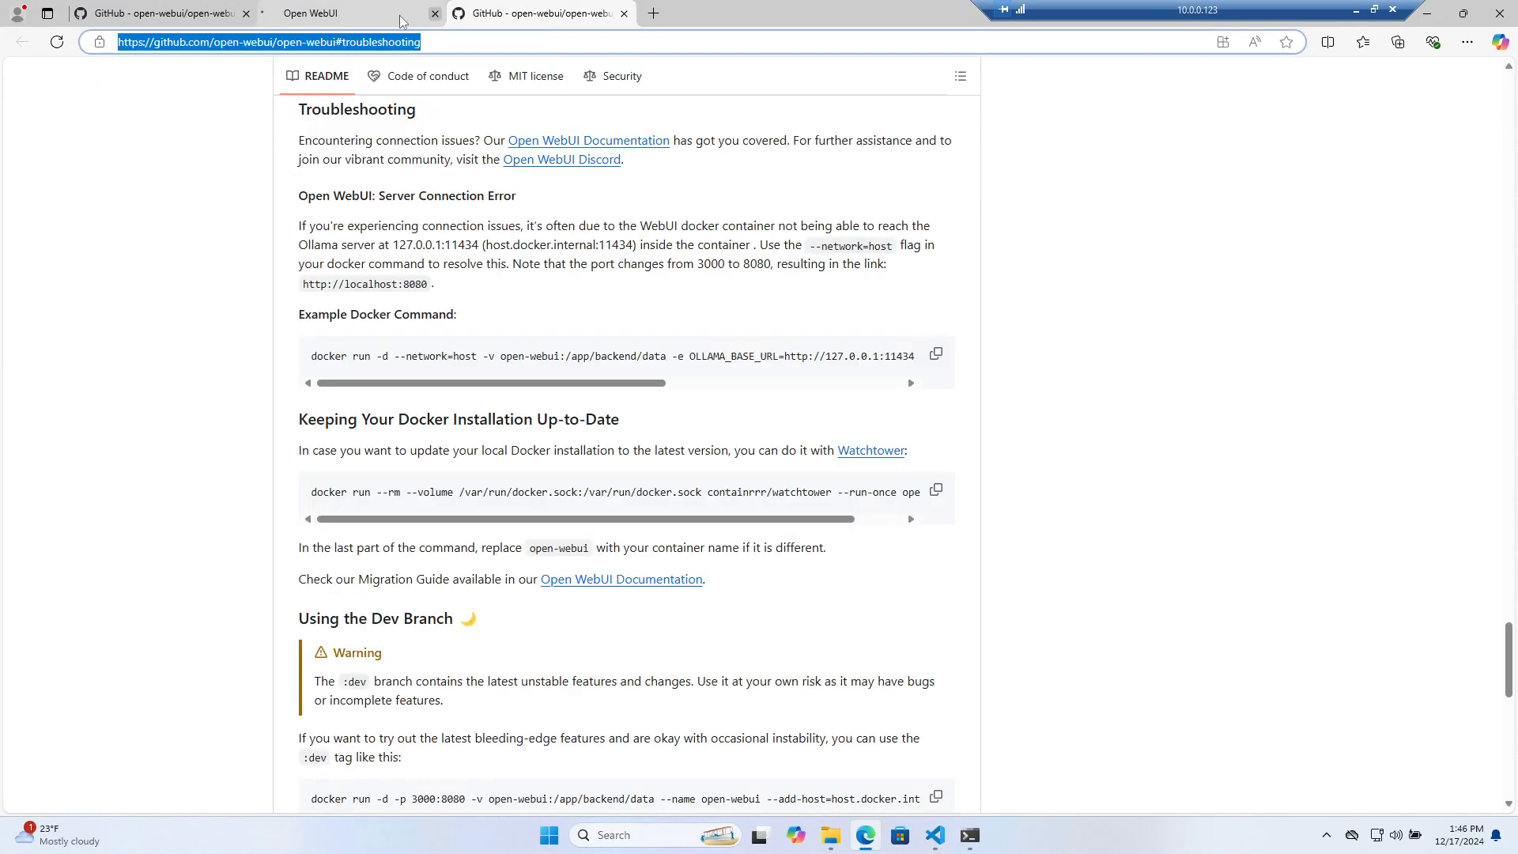
{"action": "left_click_drag", "start_coordinate": [193, 43], "coordinate": [437, 128]}
{"action": "key", "text": "BackSpace"}
{"action": "key", "text": "Return"}
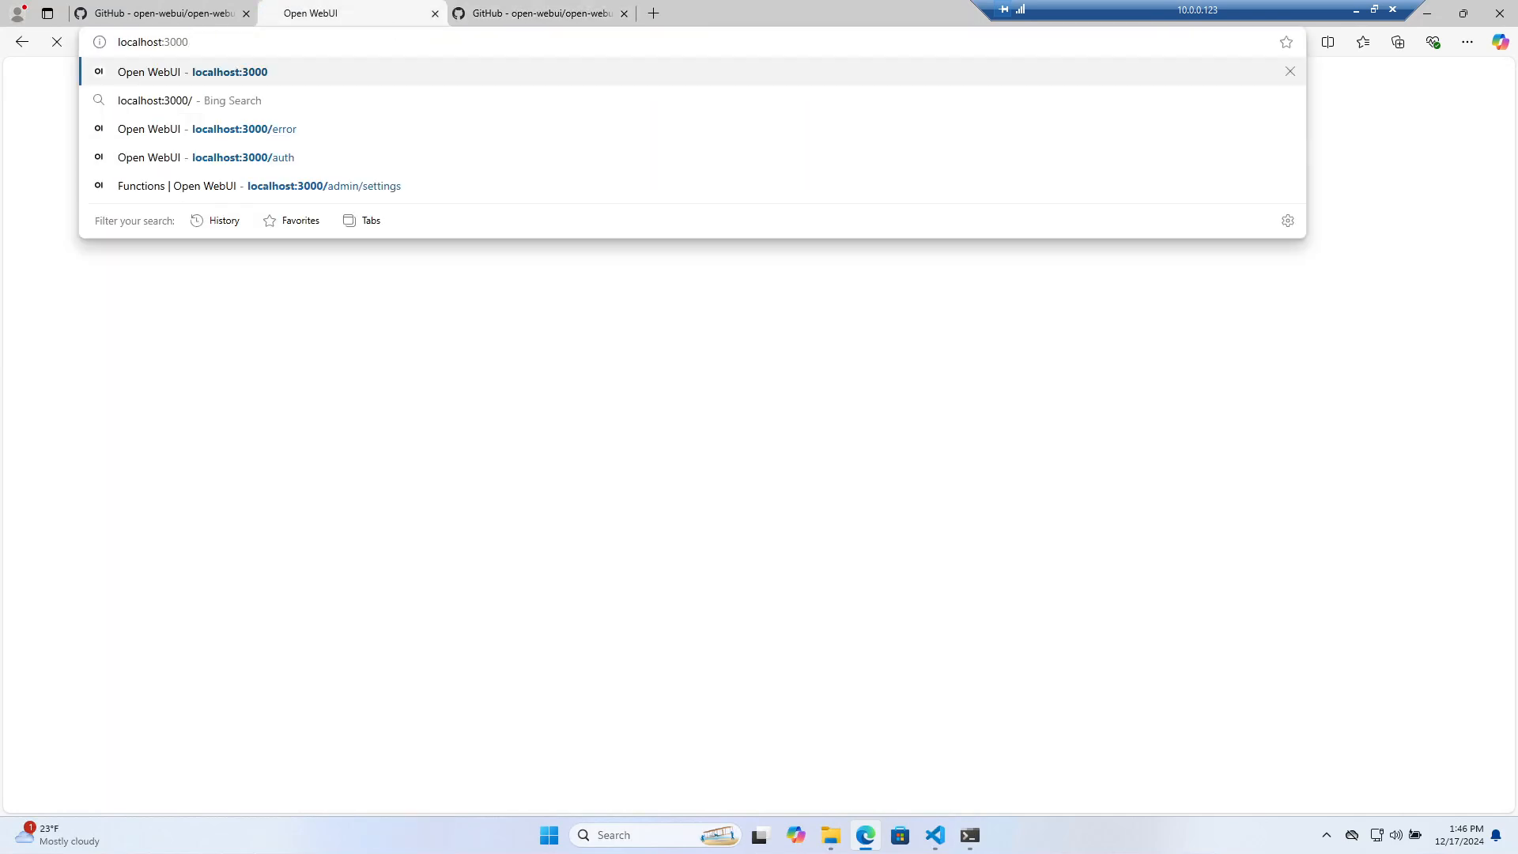
Run docker ps in the VS Code terminal to list the healthy open-webui container
{"action": "left_click", "coordinate": [936, 834]}
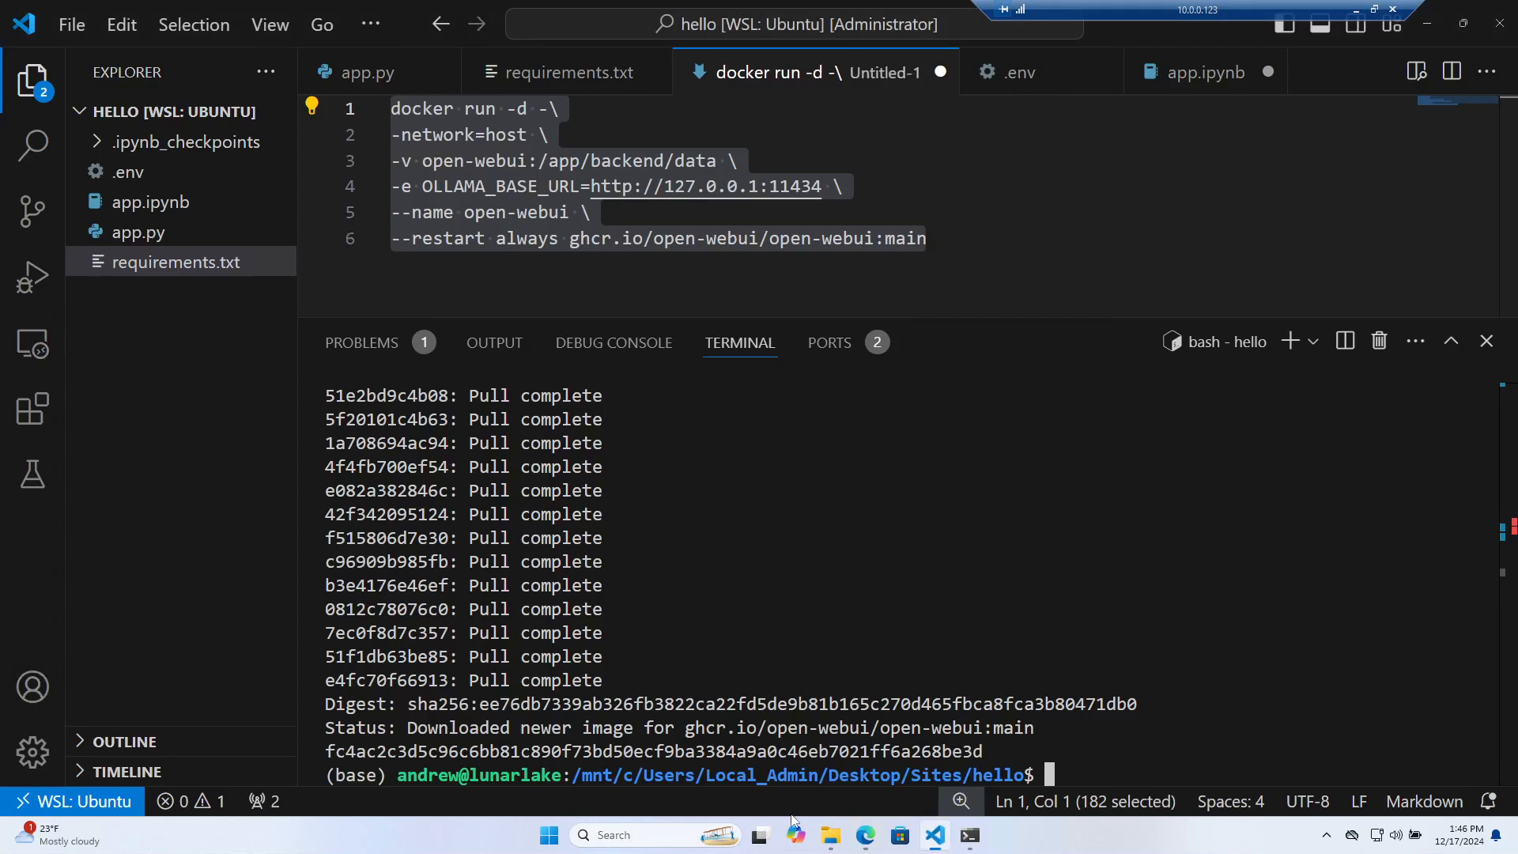
{"action": "type", "text": "docker l"}
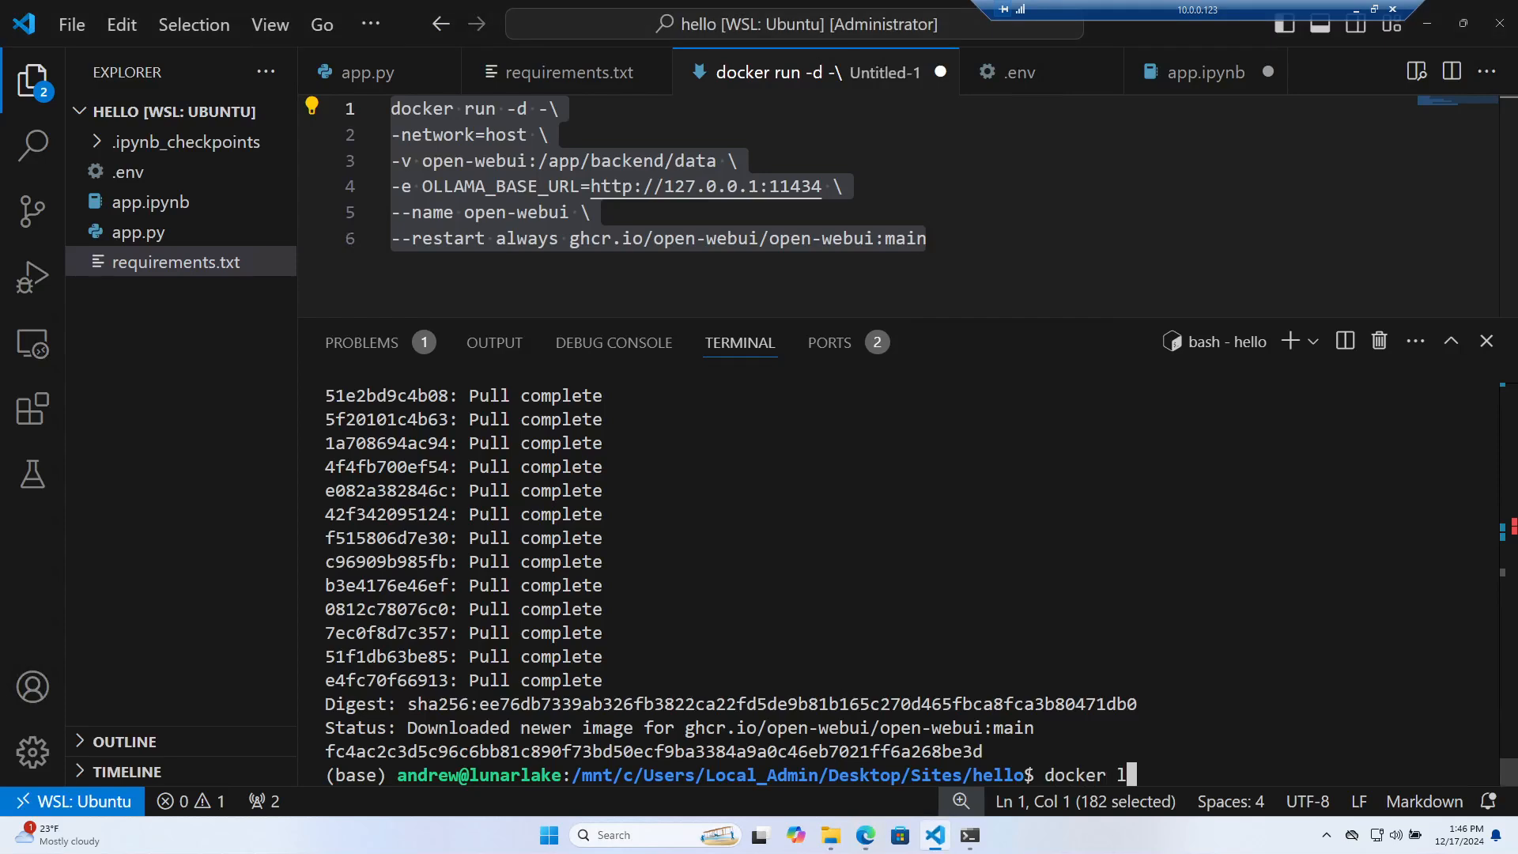
{"action": "key", "text": "BackSpace"}
{"action": "type", "text": "ps"}
{"action": "key", "text": "Return"}
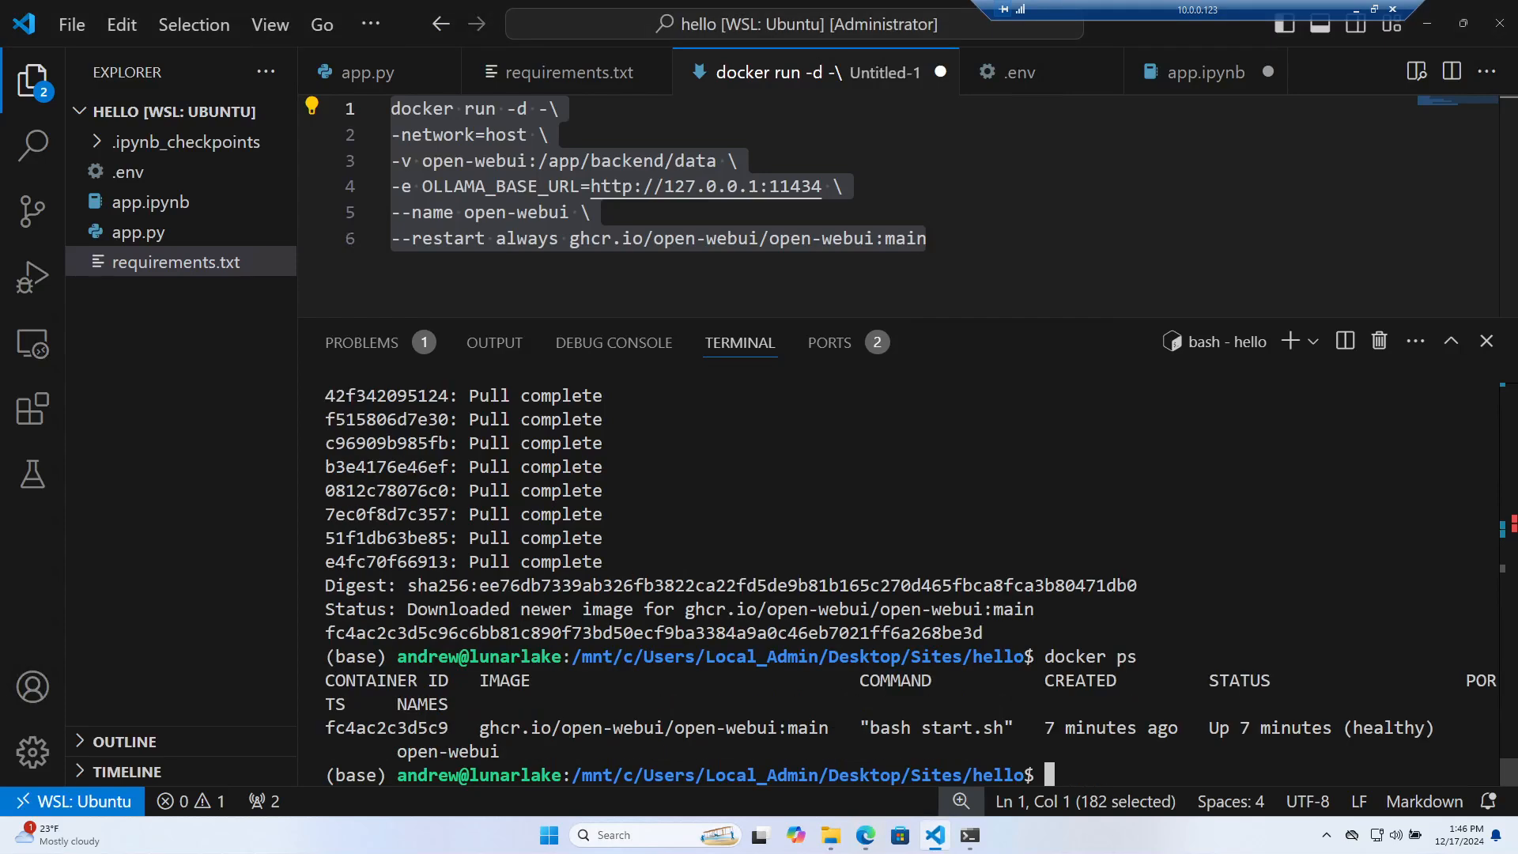
{"action": "type", "text": "docker"}
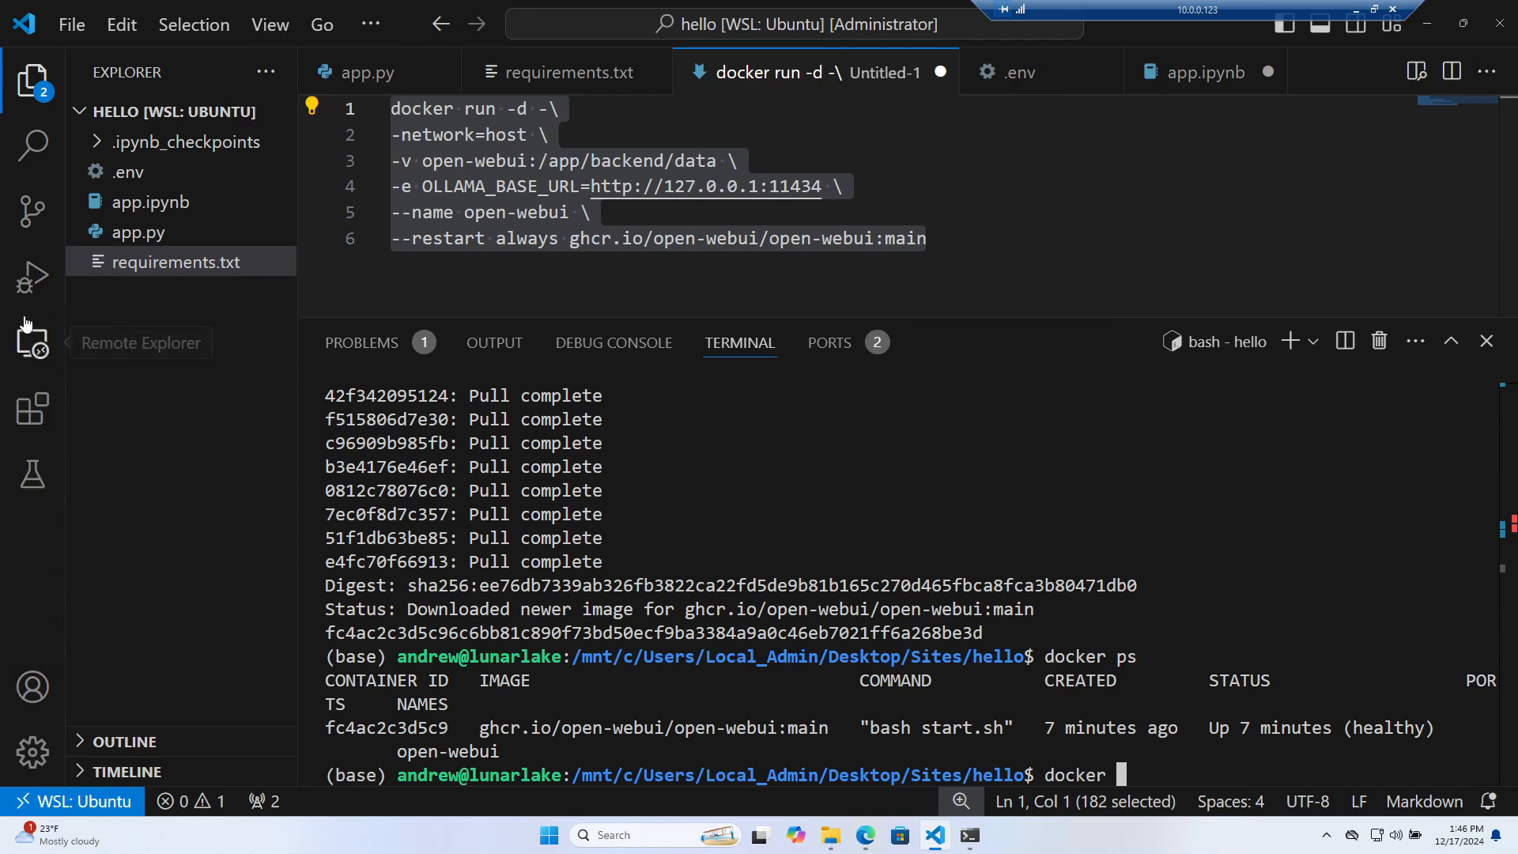
Install Microsoft's Docker extension and open its view, which shows permission-denied errors
{"action": "left_click", "coordinate": [33, 407]}
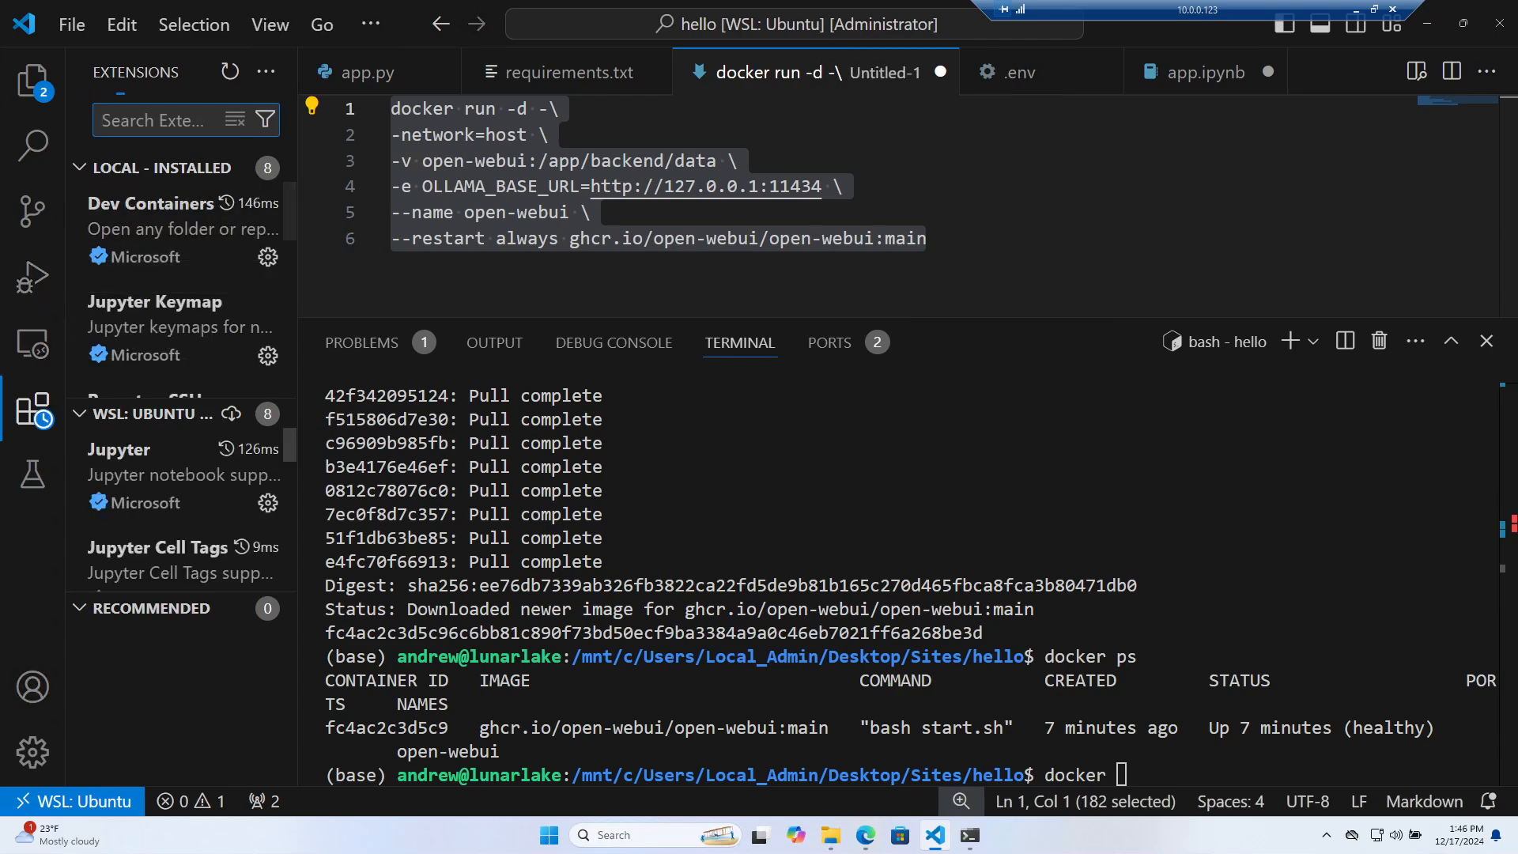
{"action": "type", "text": "docker"}
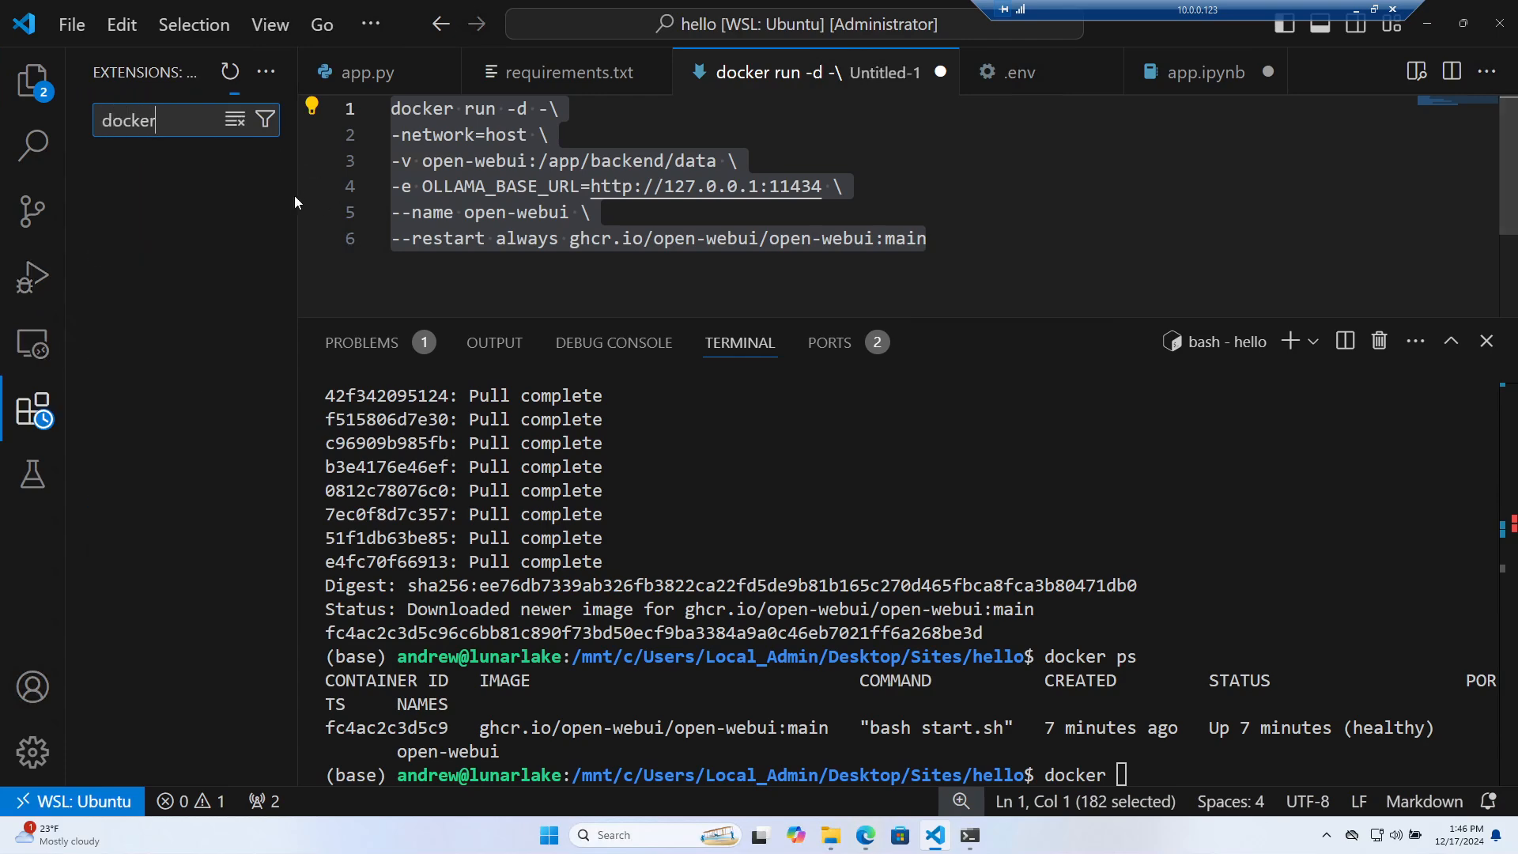
{"action": "left_click_drag", "start_coordinate": [297, 193], "coordinate": [415, 191]}
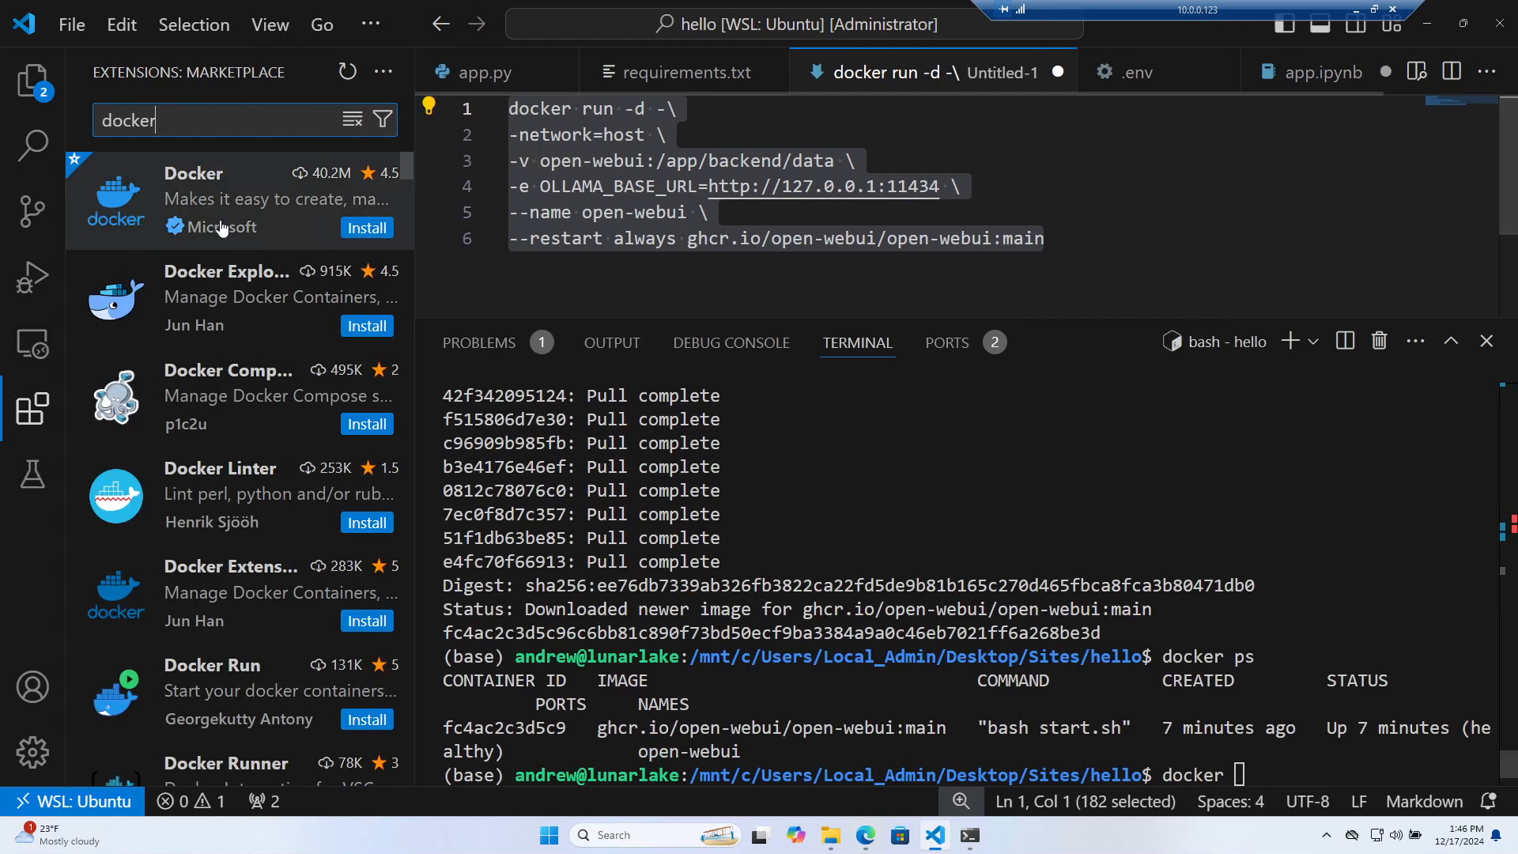
{"action": "left_click", "coordinate": [367, 227]}
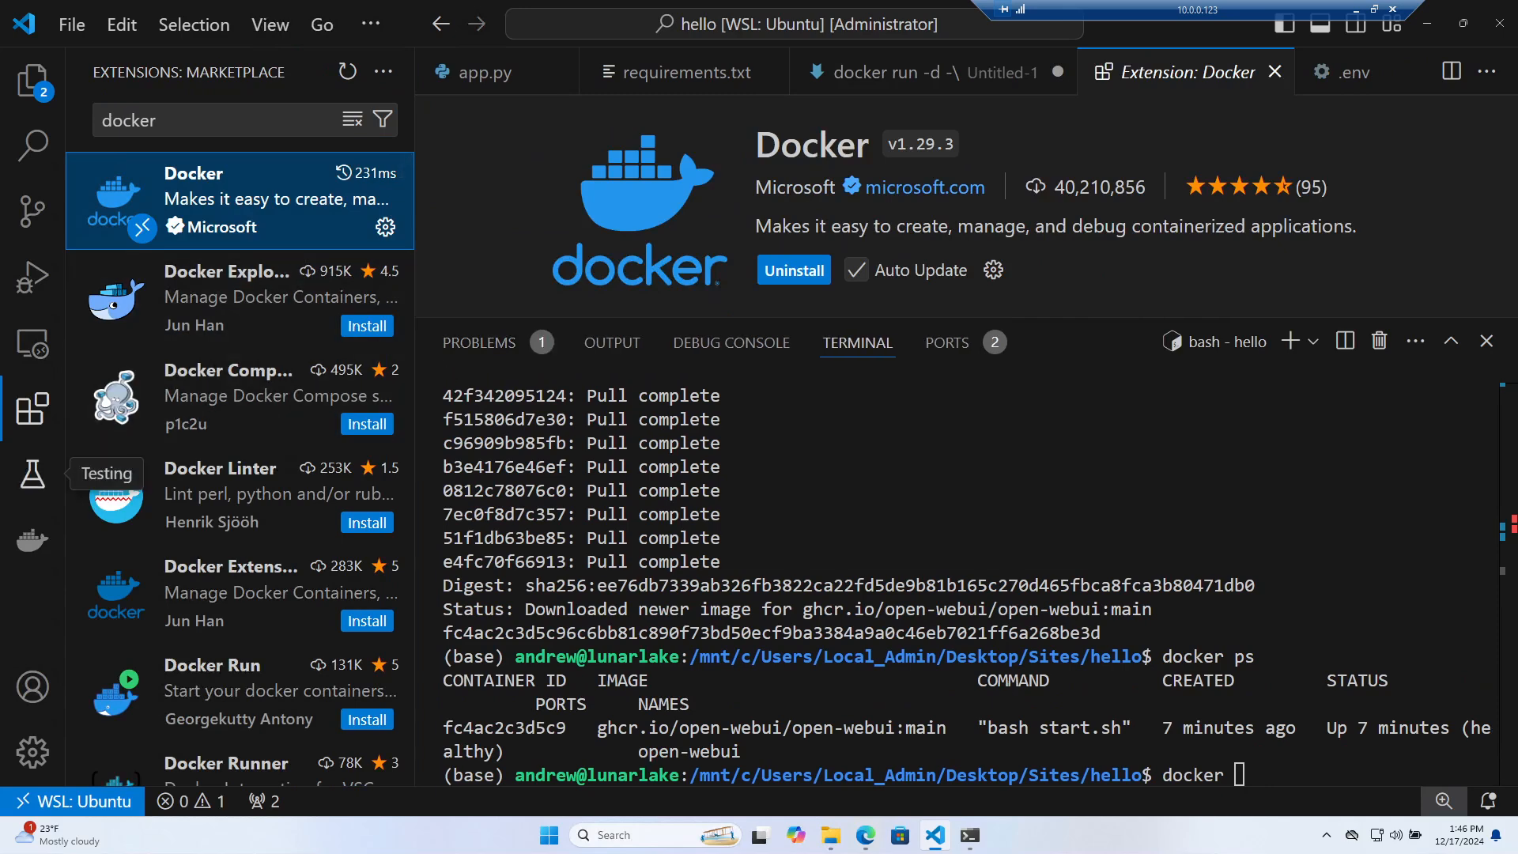
{"action": "left_click", "coordinate": [32, 540]}
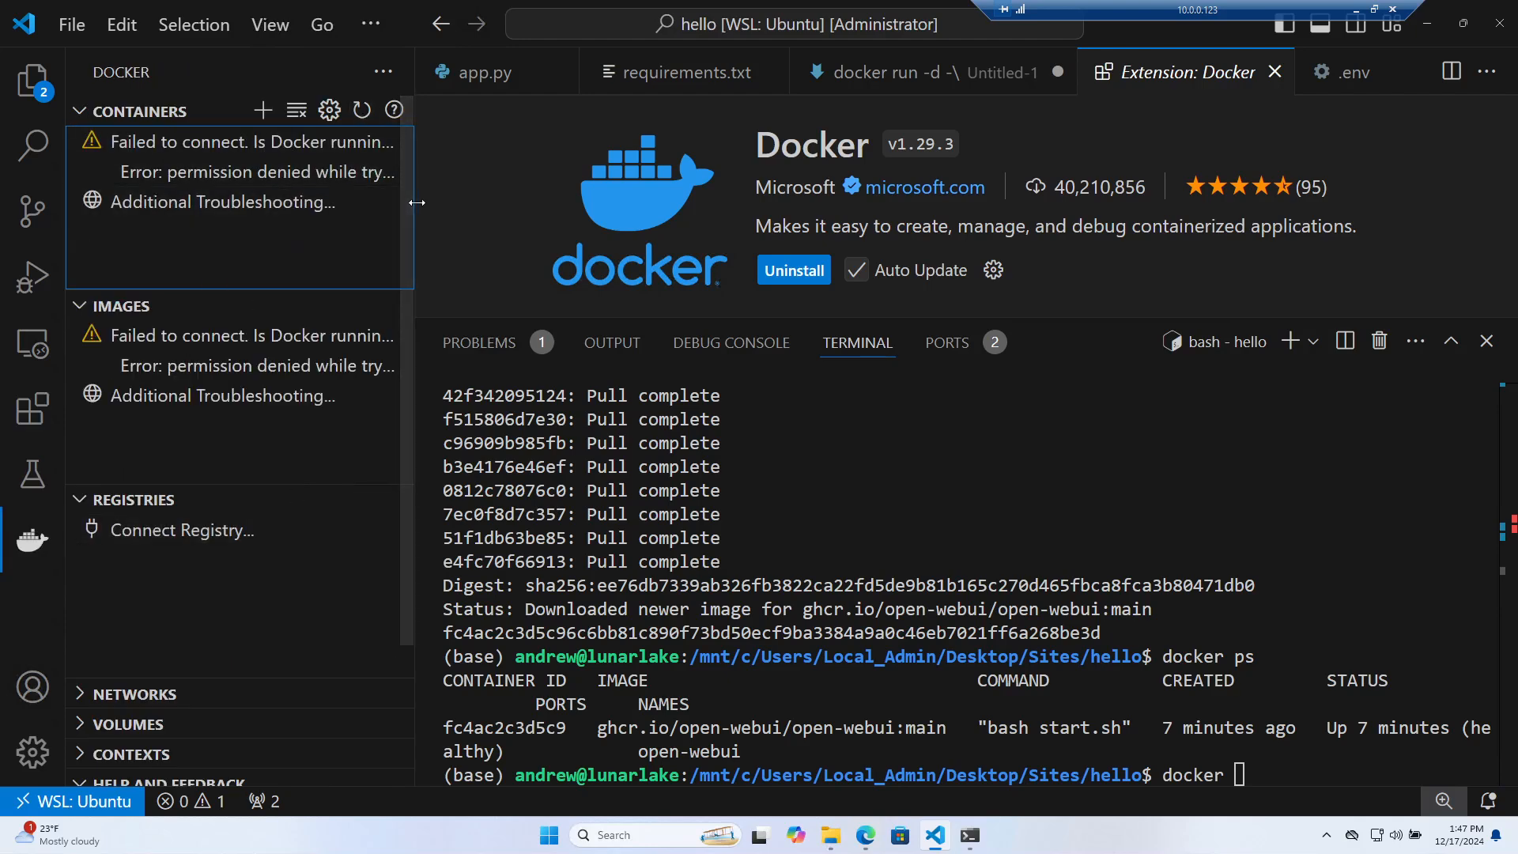
{"action": "left_click_drag", "start_coordinate": [414, 206], "coordinate": [577, 206]}
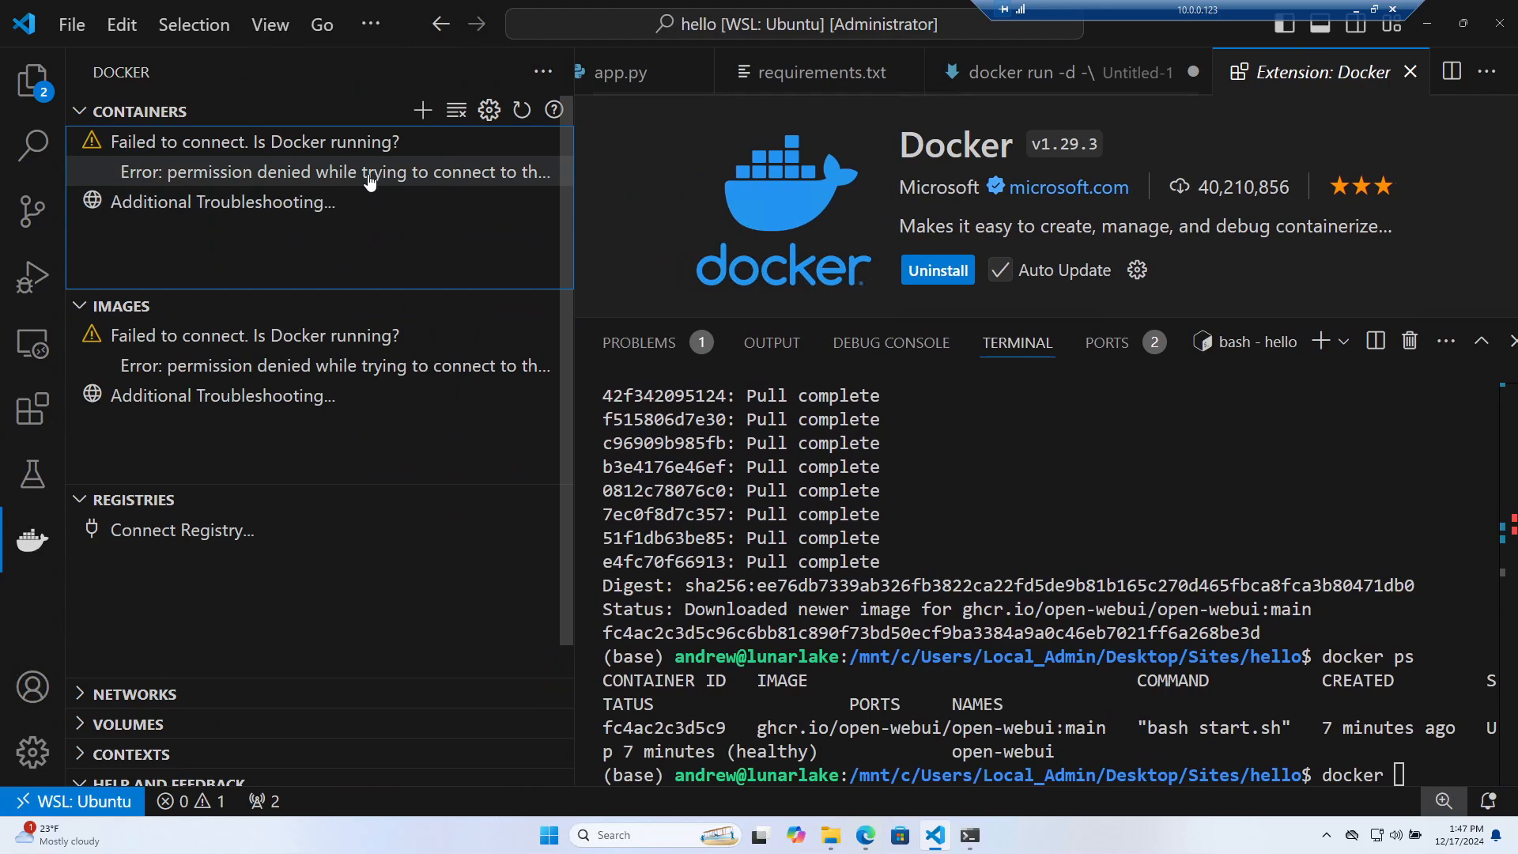
Resize the Docker sidebar and terminal panel to read the containers permission-denied error
{"action": "left_click", "coordinate": [415, 172]}
{"action": "left_click_drag", "start_coordinate": [575, 169], "coordinate": [417, 170]}
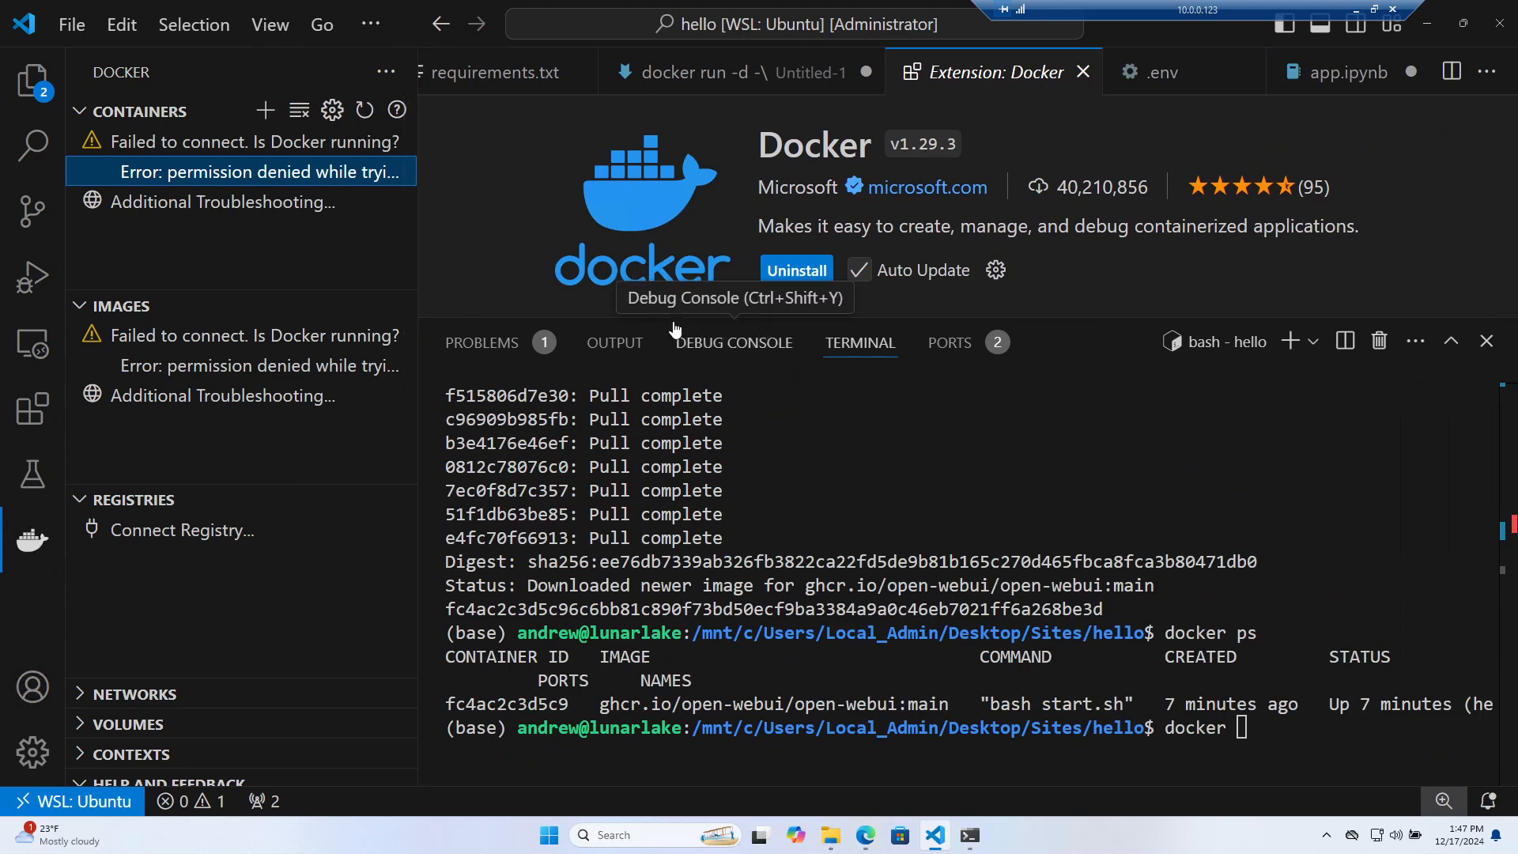
{"action": "left_click_drag", "start_coordinate": [683, 324], "coordinate": [682, 343]}
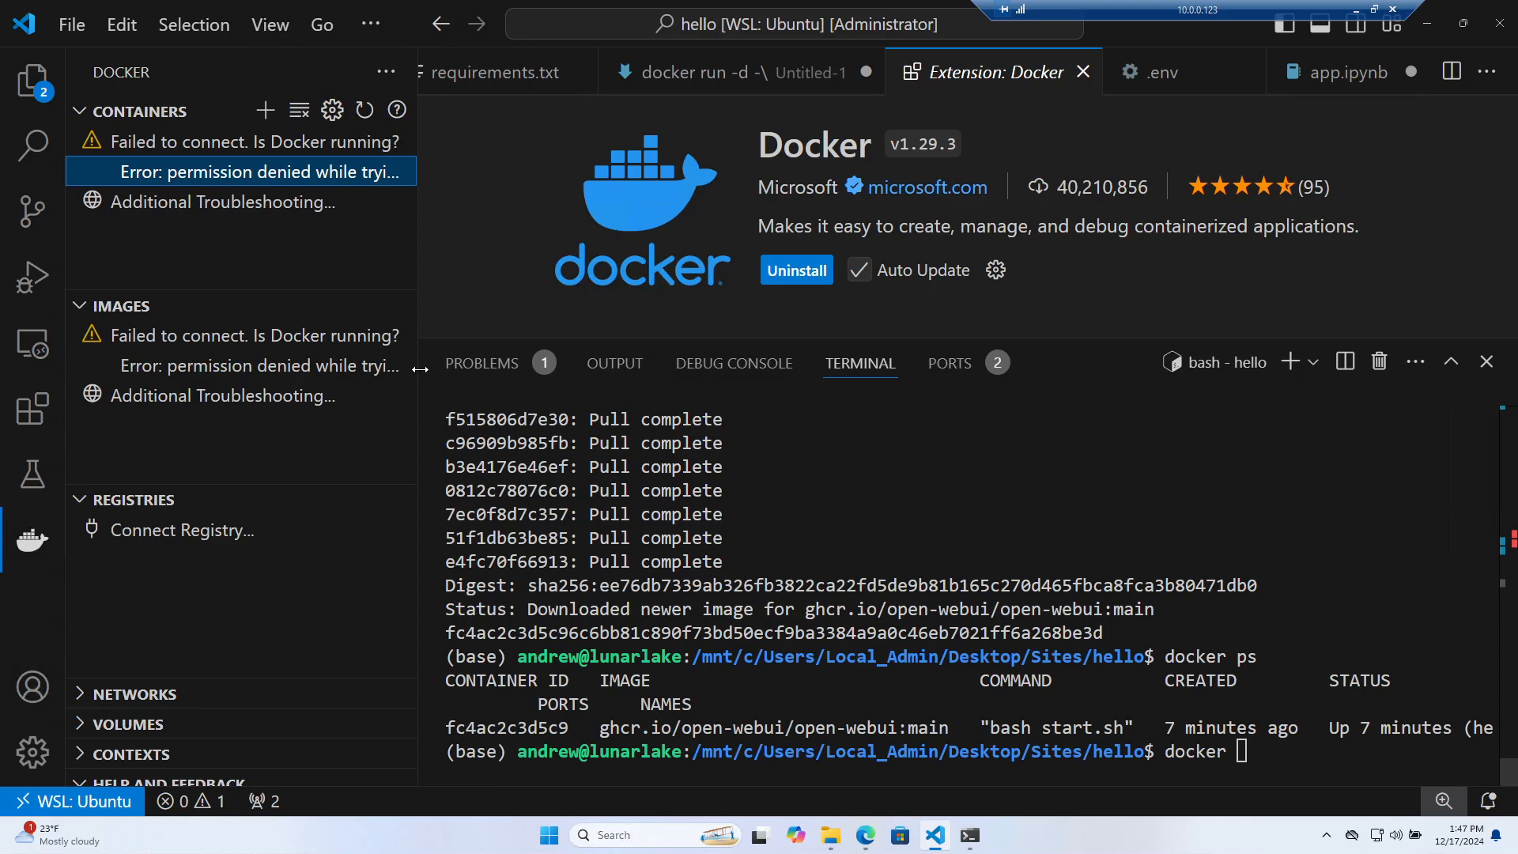
{"action": "left_click_drag", "start_coordinate": [419, 368], "coordinate": [275, 365]}
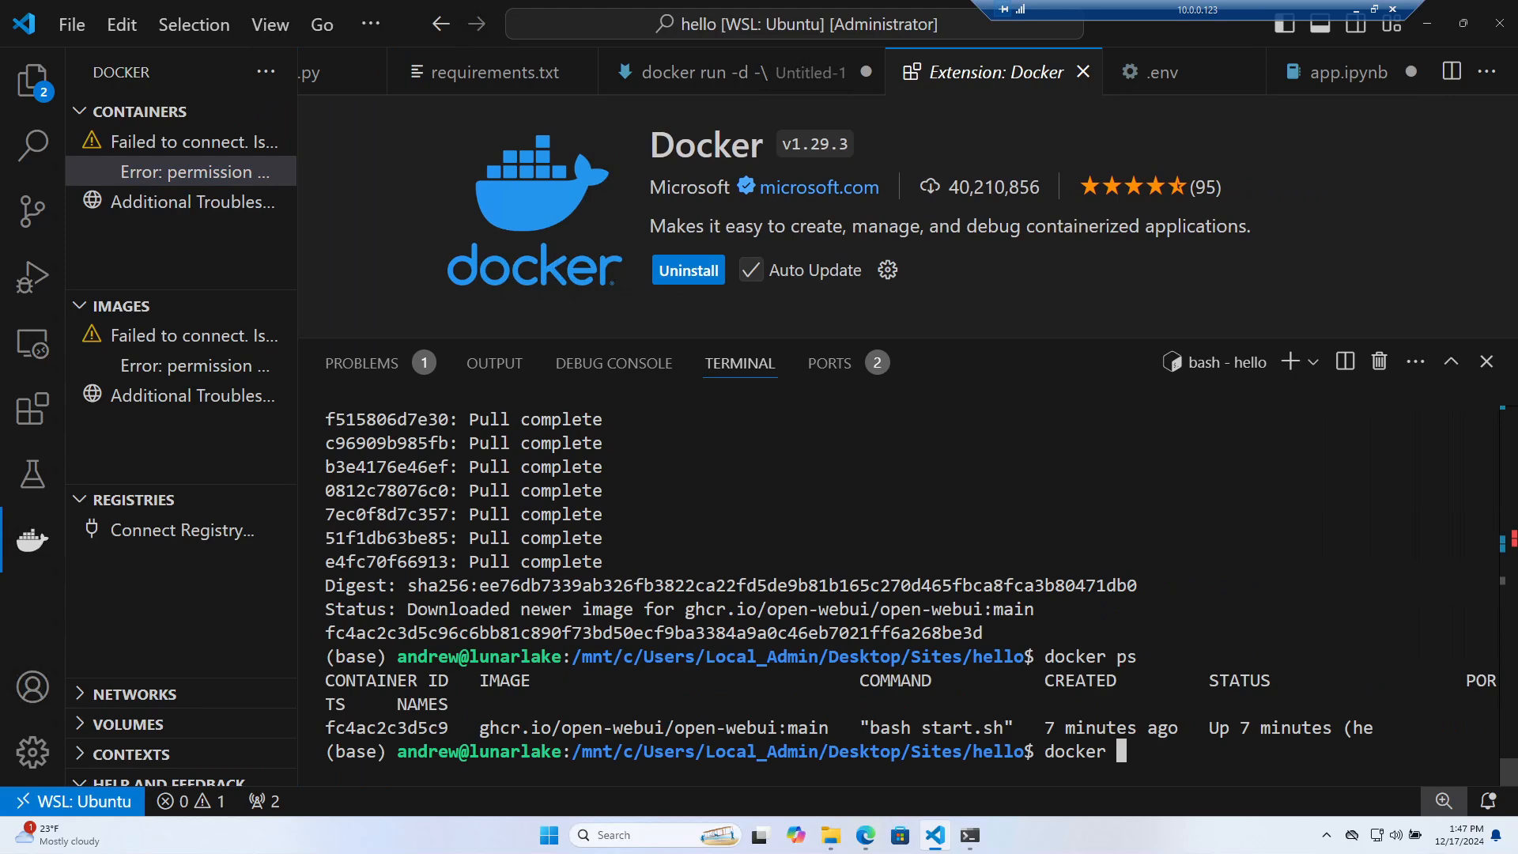
{"action": "left_click_drag", "start_coordinate": [299, 119], "coordinate": [540, 101]}
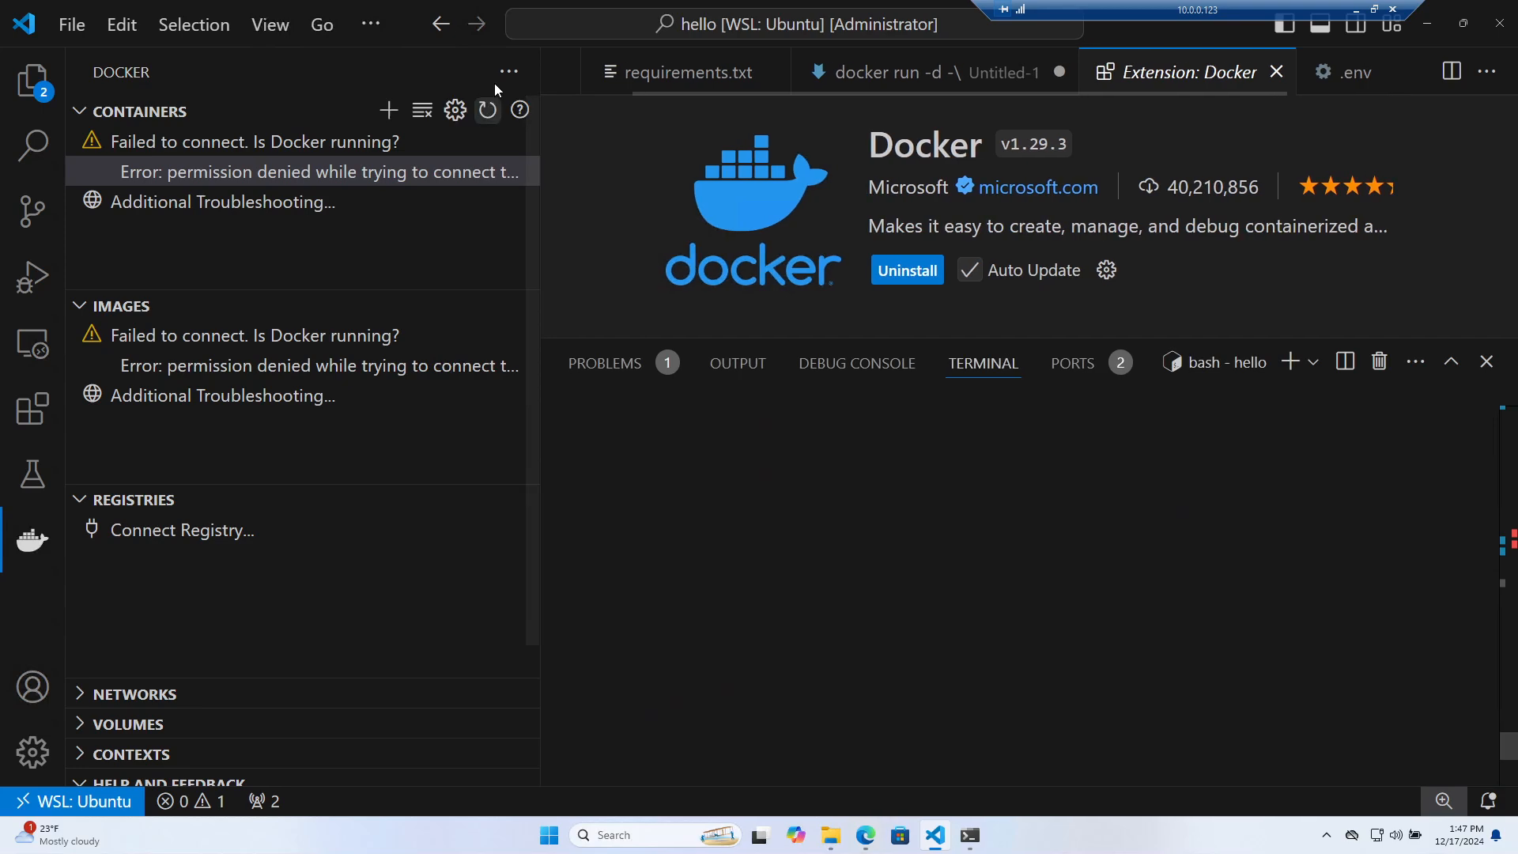
Review the containers and images connection errors, then bring the opea.sh browser over VS Code
{"action": "left_click", "coordinate": [508, 71]}
{"action": "left_click", "coordinate": [425, 169]}
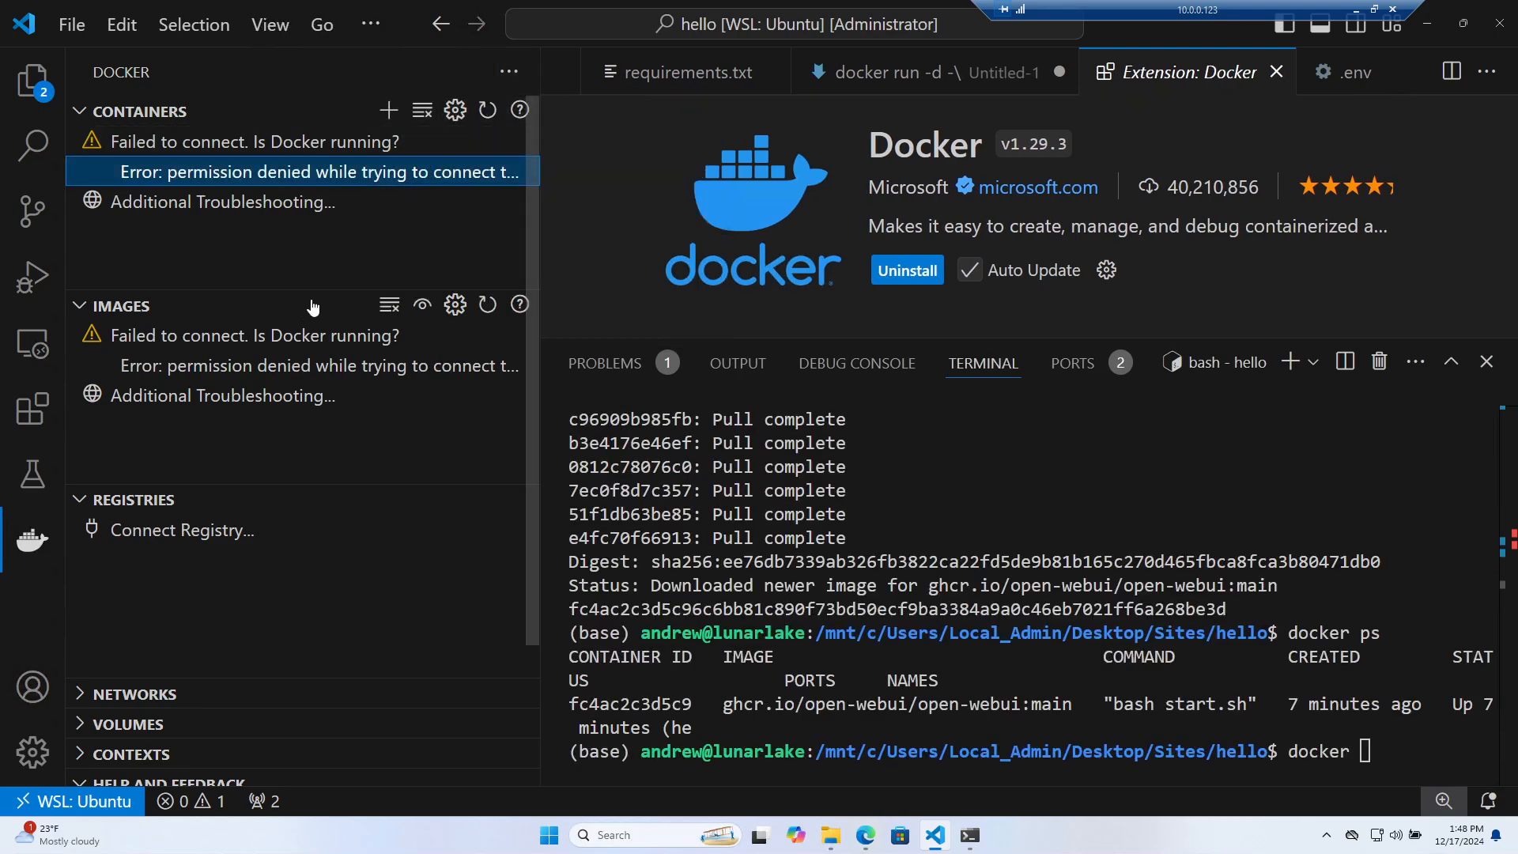
{"action": "left_click", "coordinate": [253, 335]}
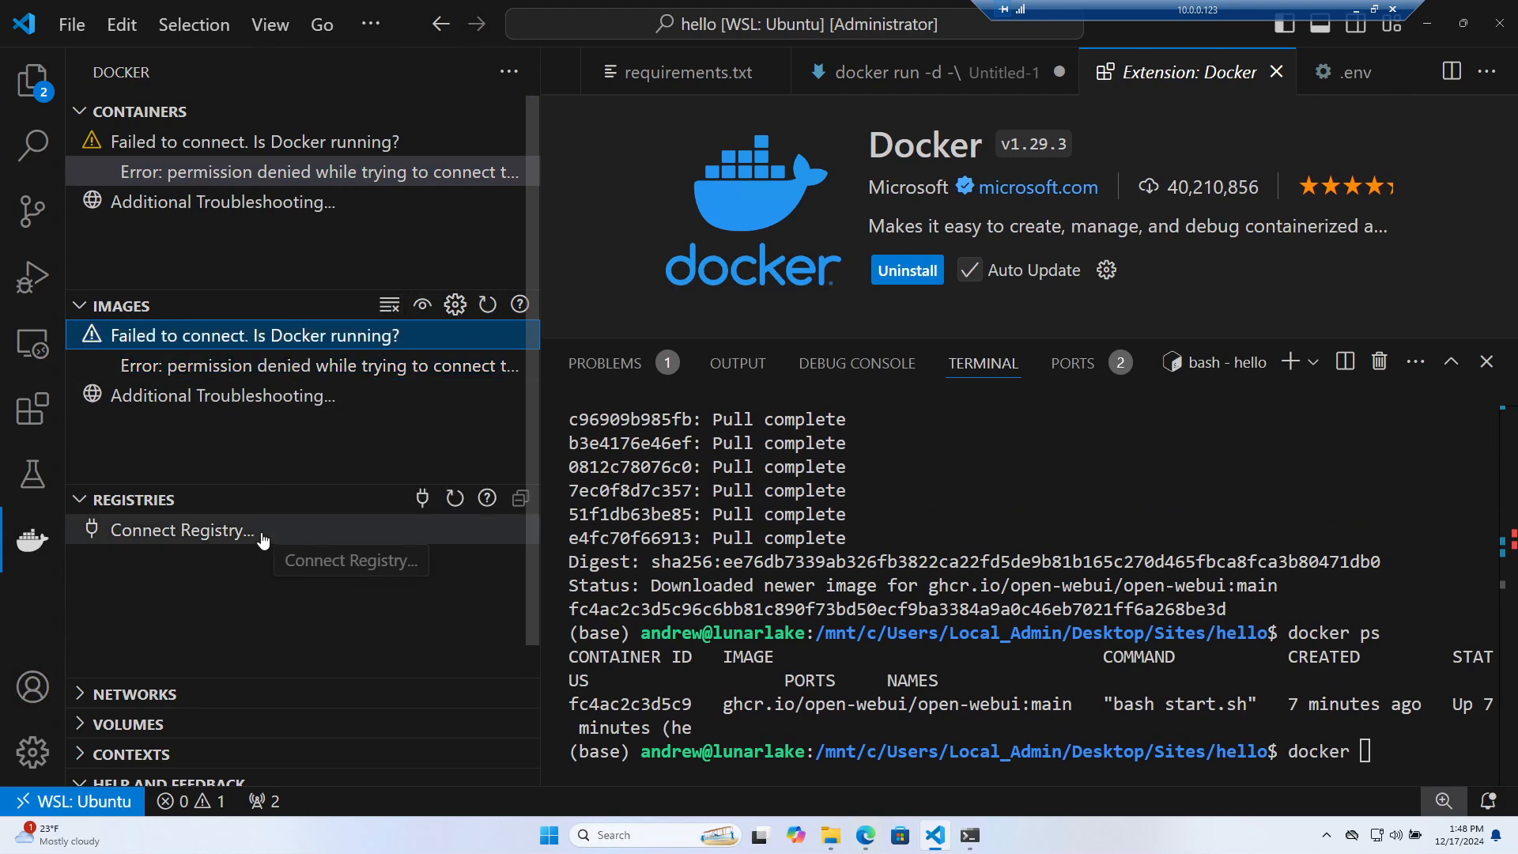
{"action": "left_click", "coordinate": [347, 175]}
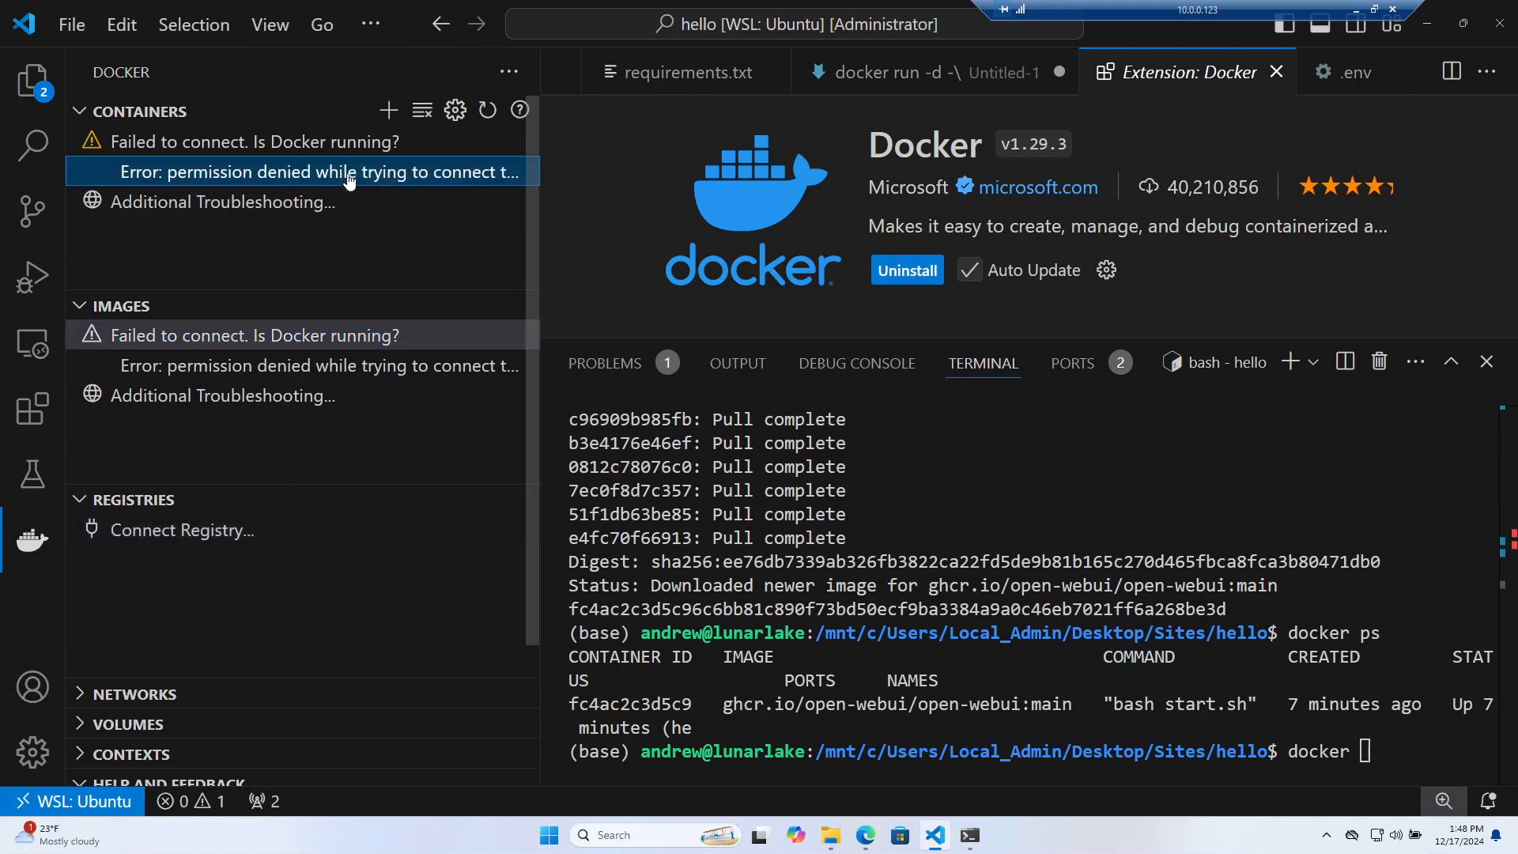
{"action": "left_click", "coordinate": [147, 152]}
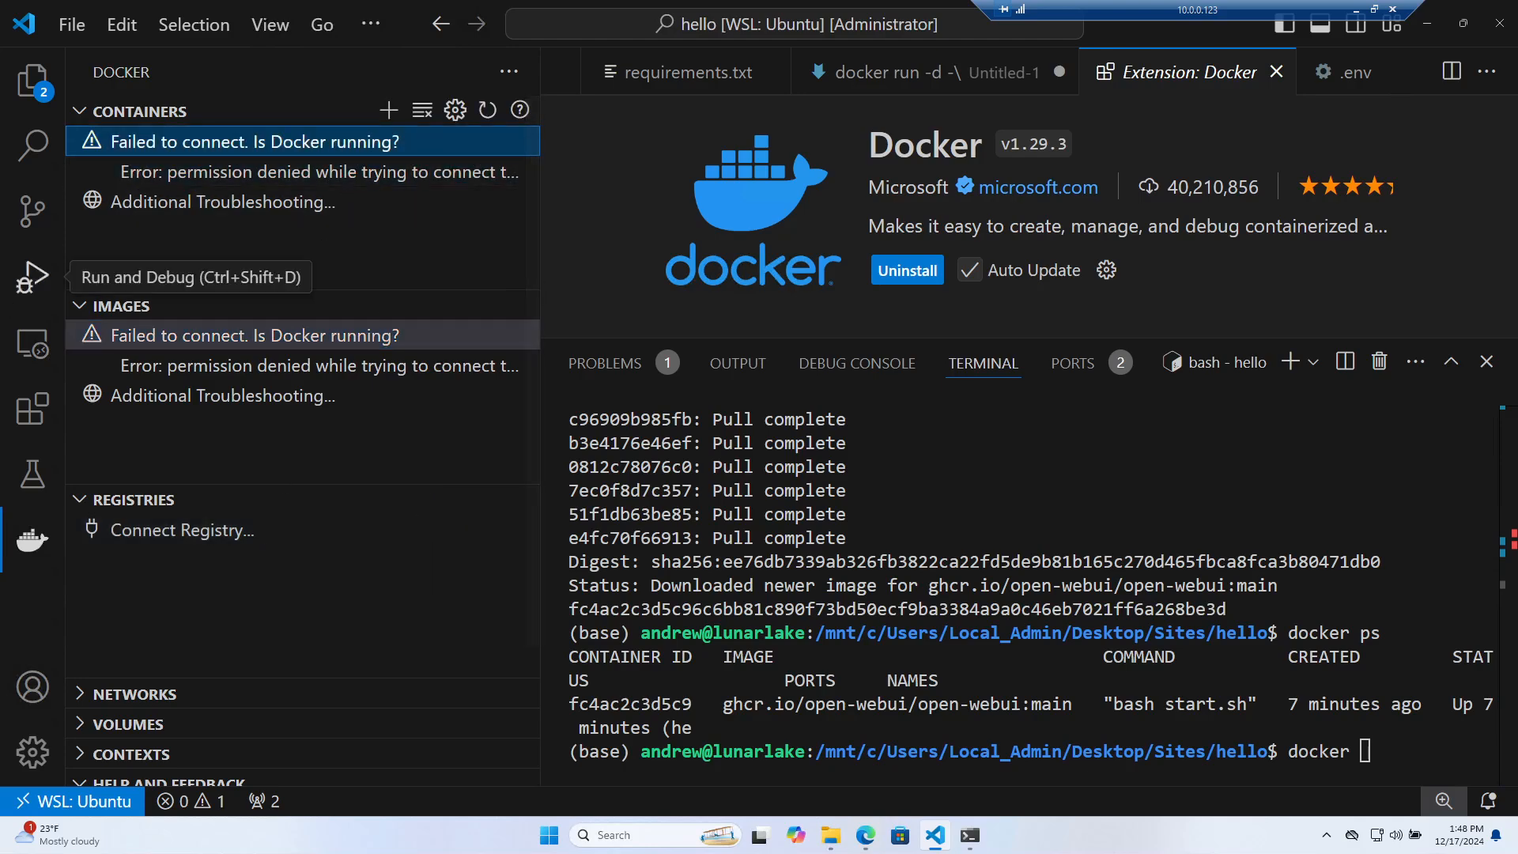
{"action": "key", "text": "alt+Tab"}
{"action": "left_click_drag", "start_coordinate": [0, 42], "coordinate": [1061, 141]}
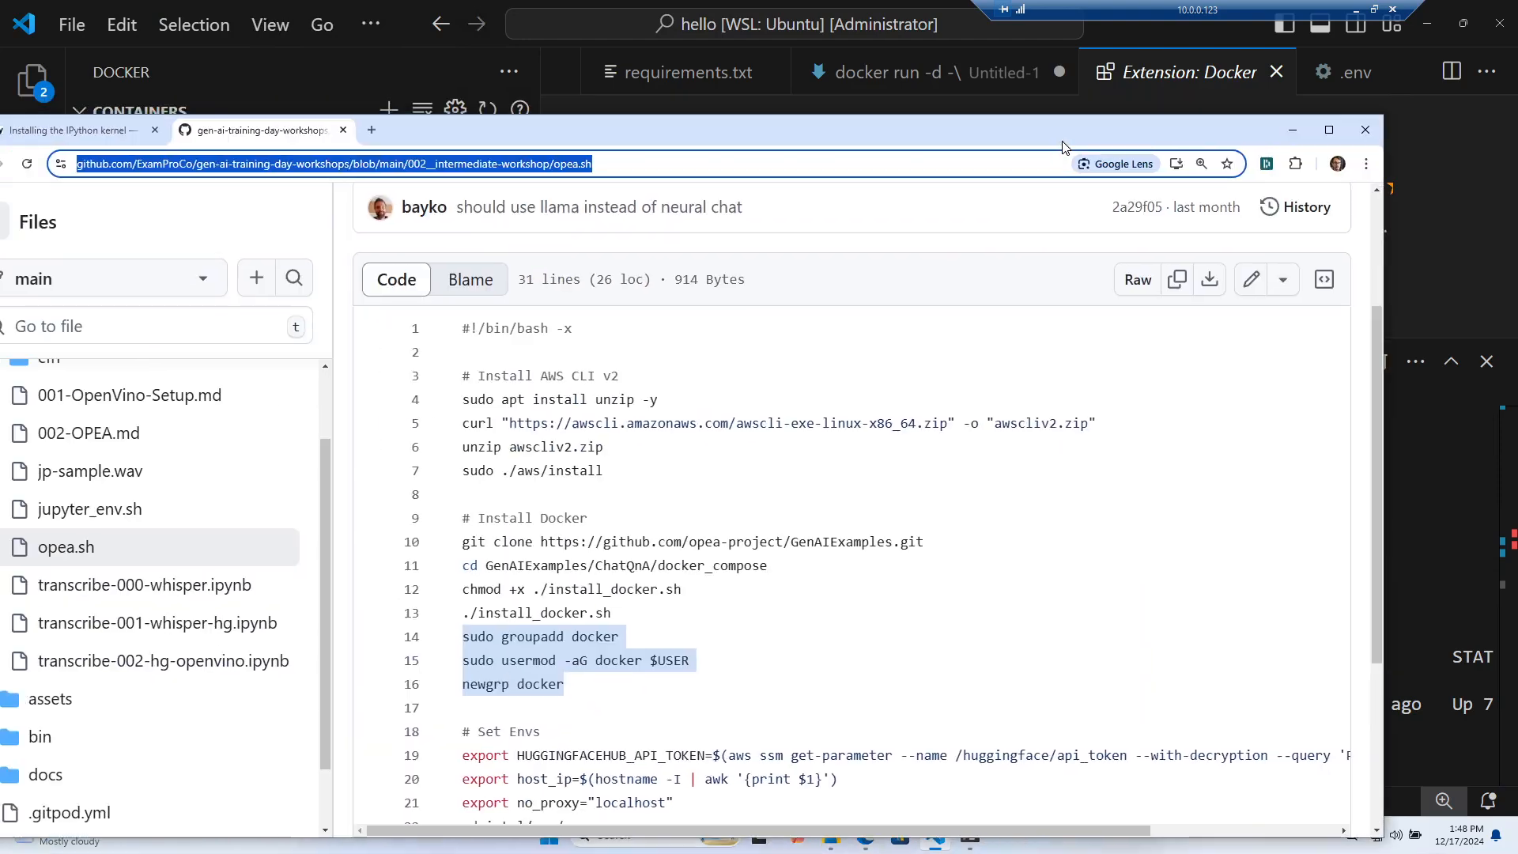
Search Google for 'docker extension permissions vscode' in a new tab
{"action": "left_click", "coordinate": [371, 131]}
{"action": "type", "text": "docker pe"}
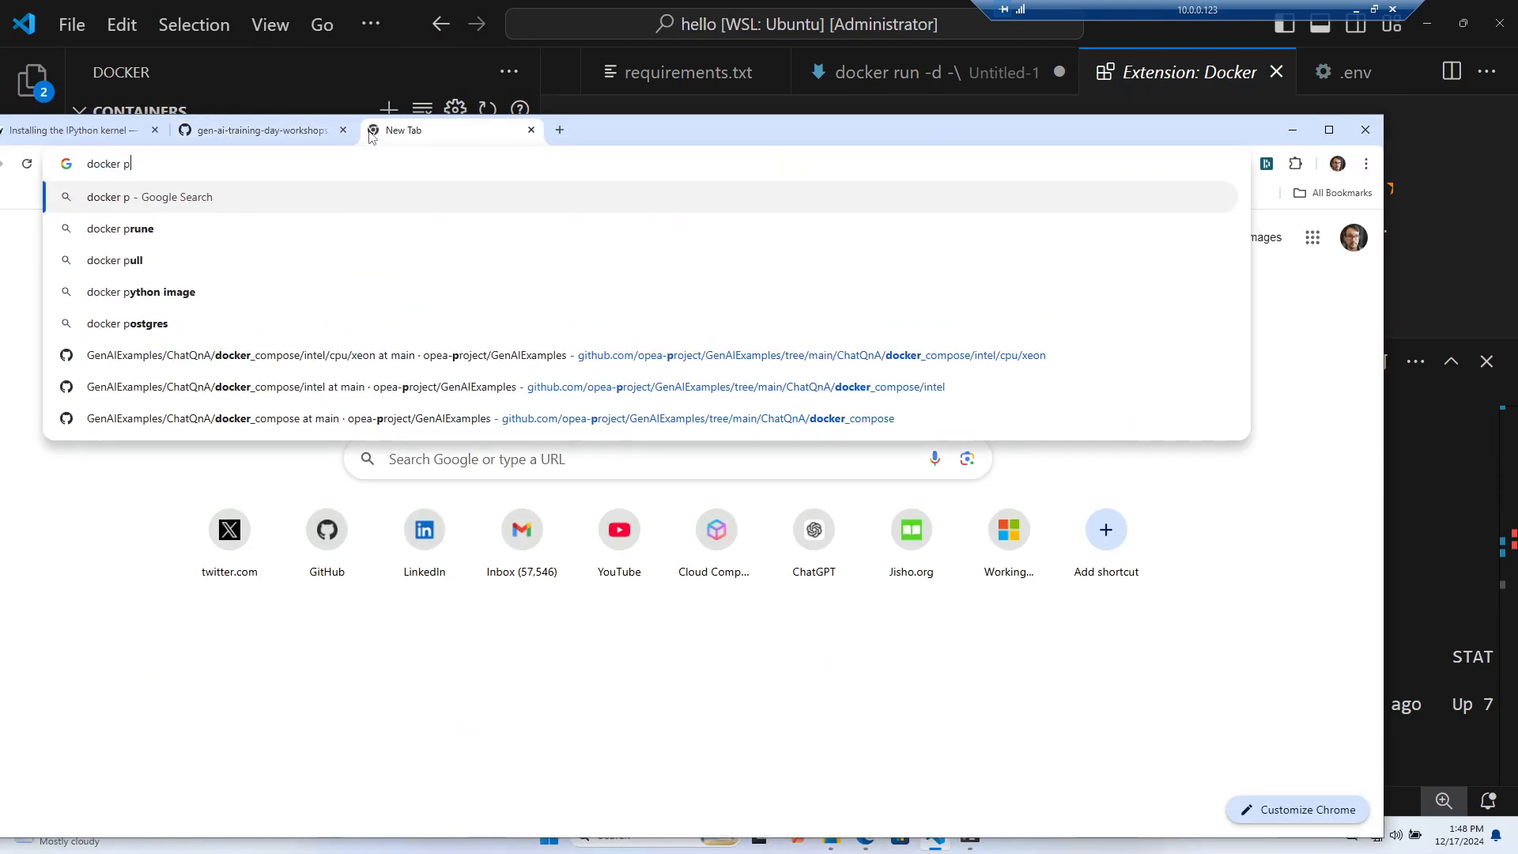
{"action": "key", "text": "BackSpace"}
{"action": "key", "text": "BackSpace"}
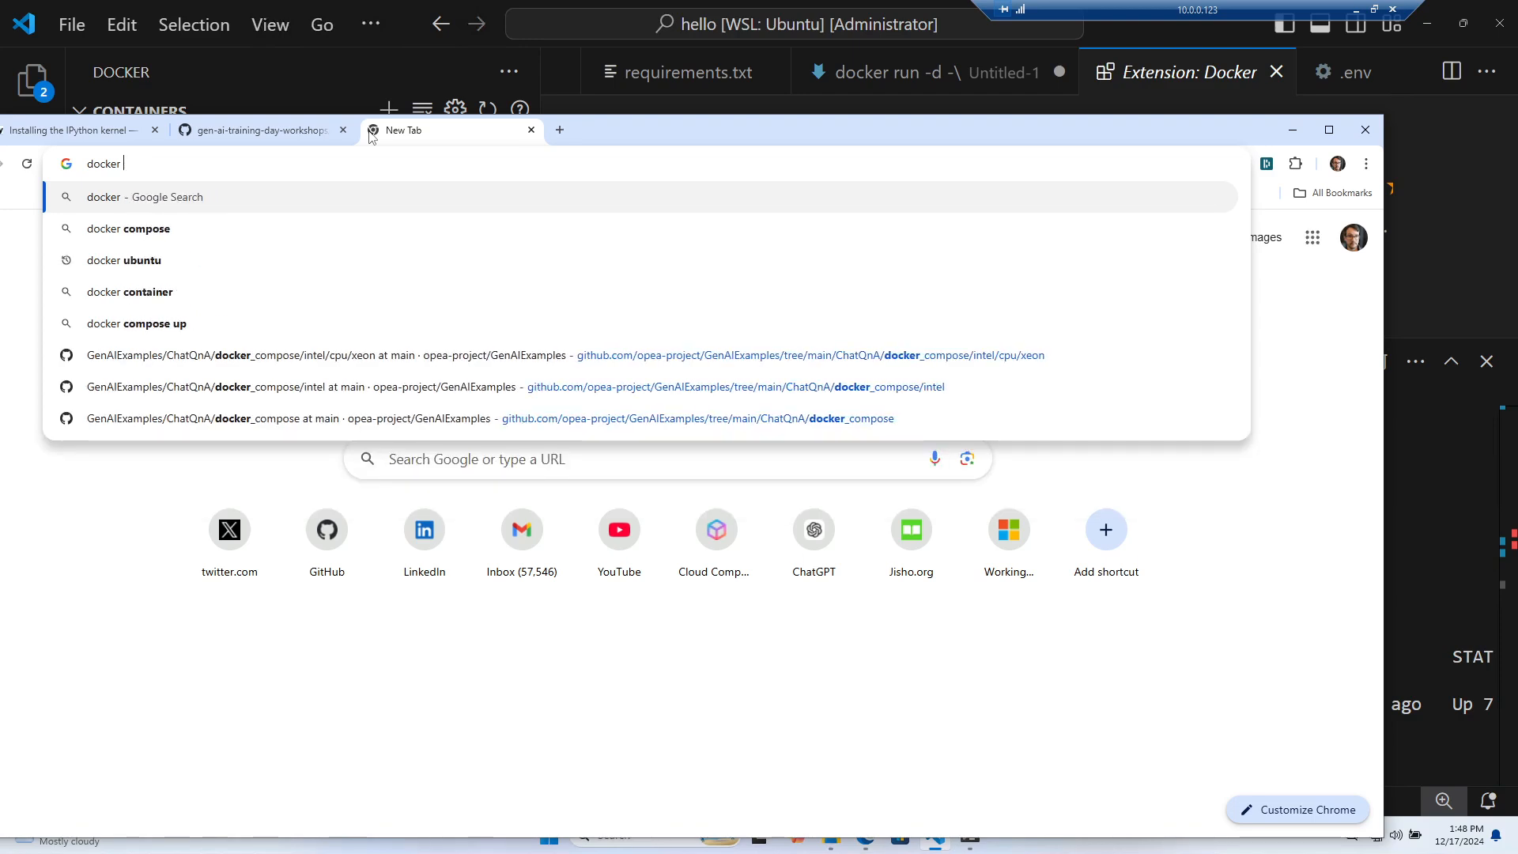
{"action": "type", "text": "extension permissions"}
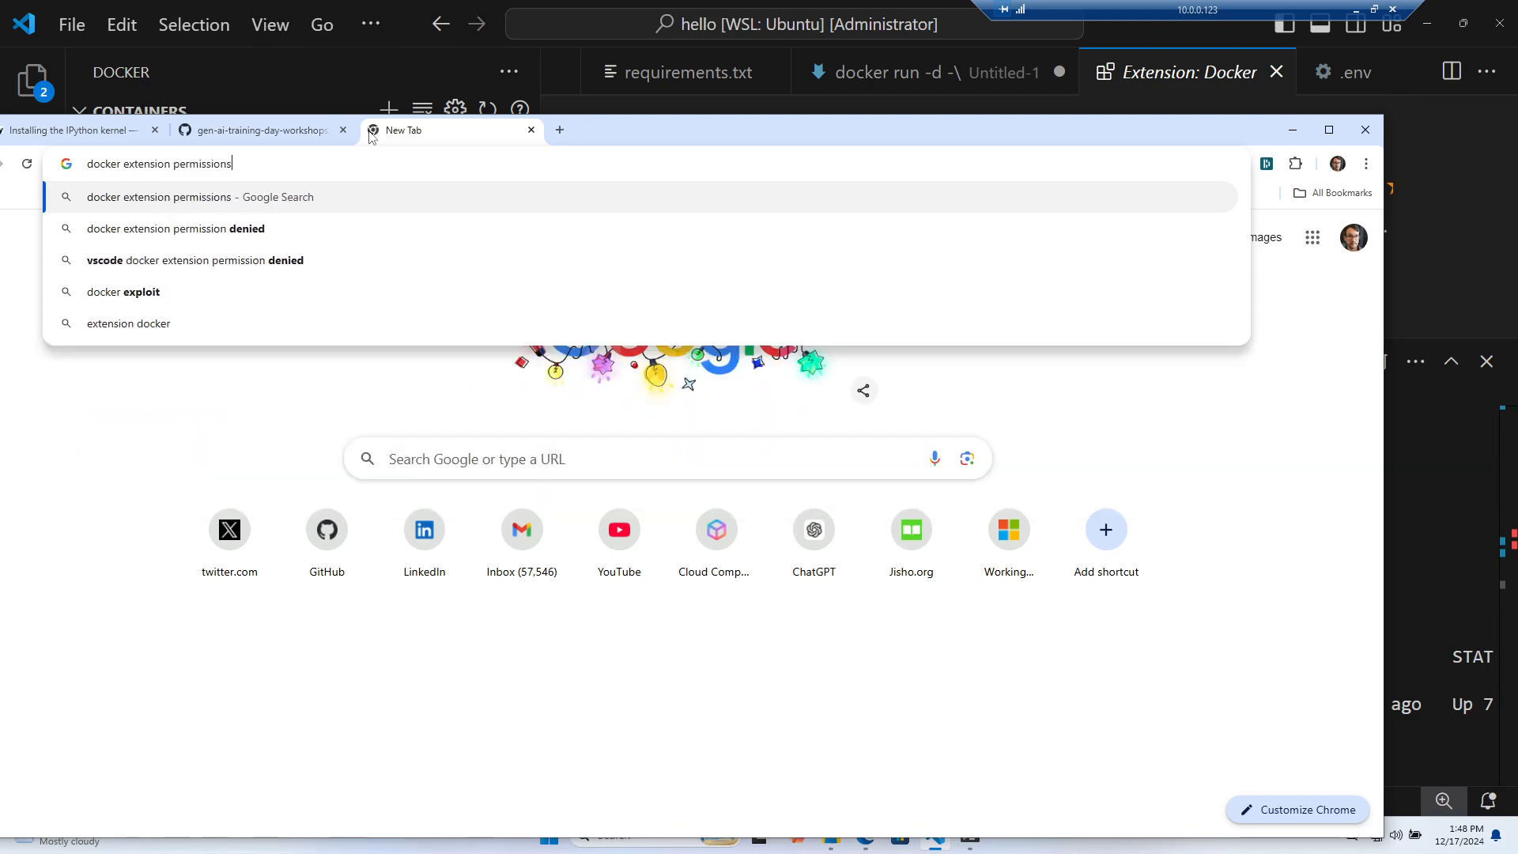
{"action": "key", "text": "Return"}
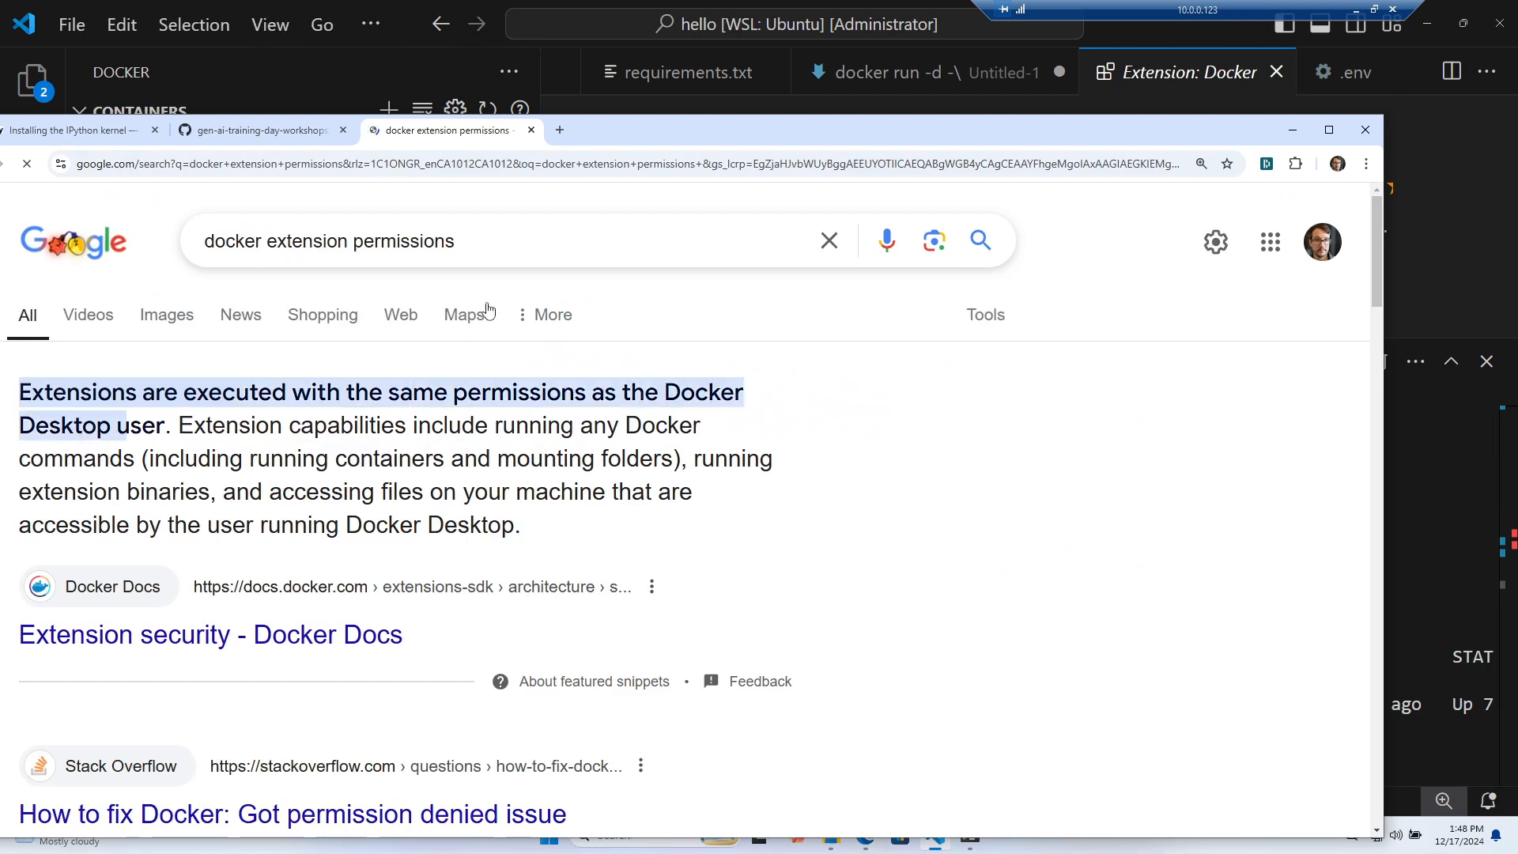
{"action": "type", "text": "vscode"}
{"action": "key", "text": "Return"}
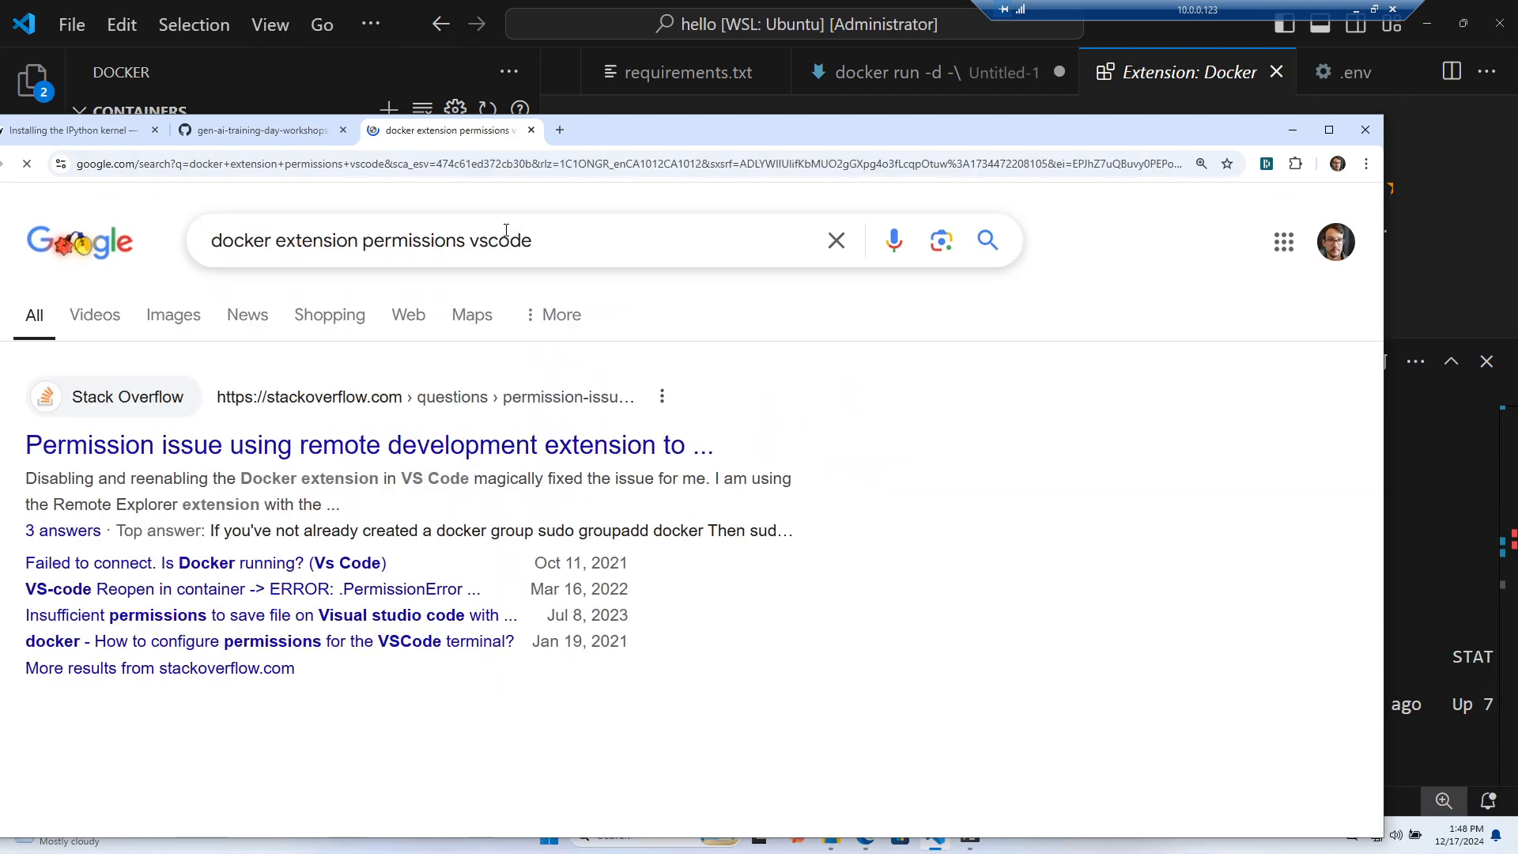
Read the Stack Overflow answer on adding the user to the docker group, then move Chrome aside
{"action": "left_click", "coordinate": [546, 470]}
{"action": "scroll", "coordinate": [701, 491], "scroll_direction": "down", "scroll_amount": 5}
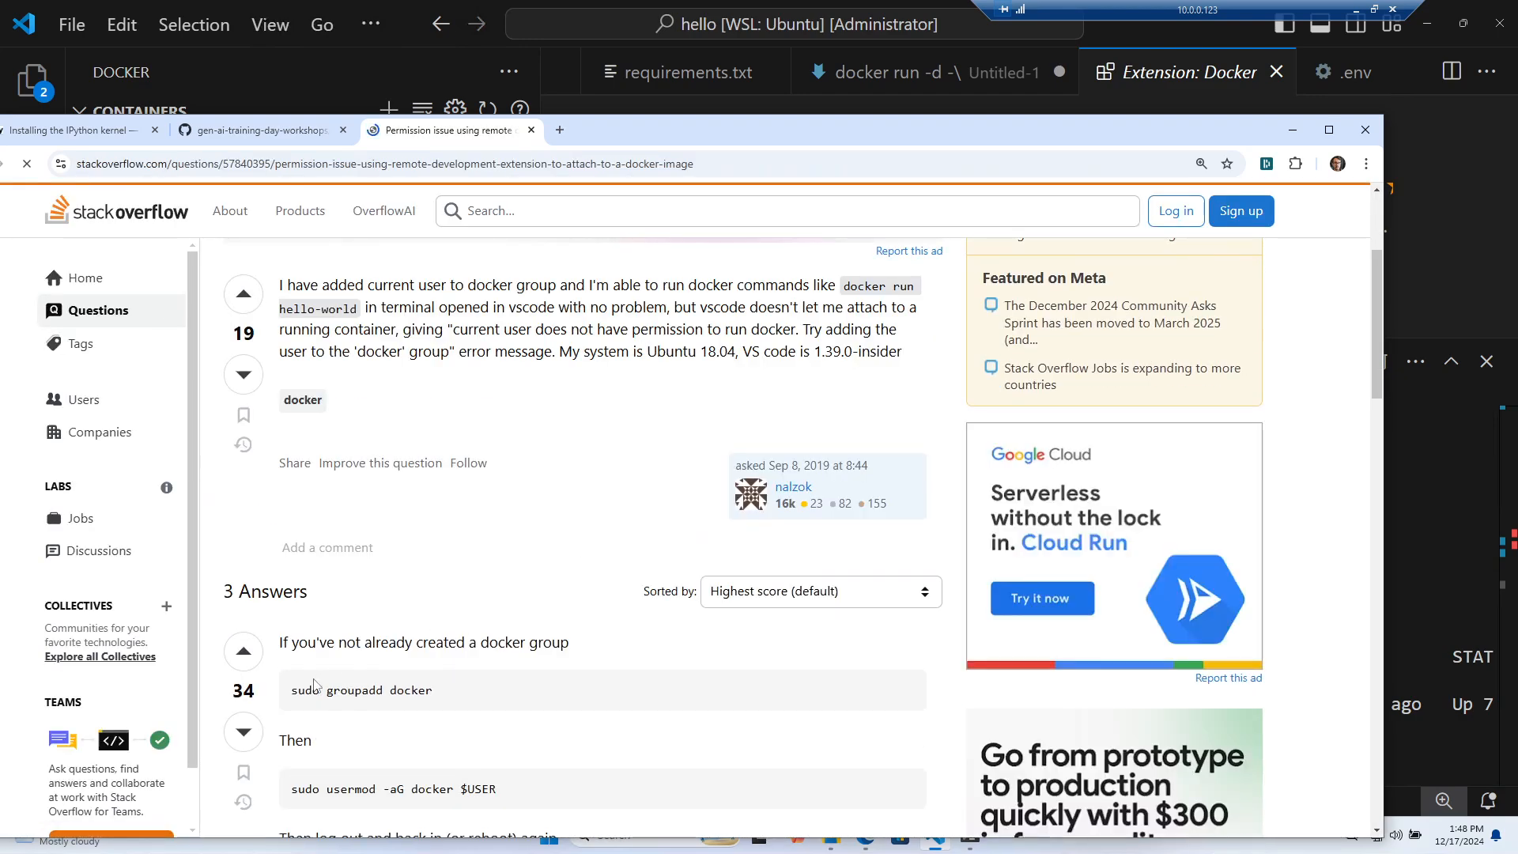
{"action": "scroll", "coordinate": [444, 672], "scroll_direction": "down", "scroll_amount": 4}
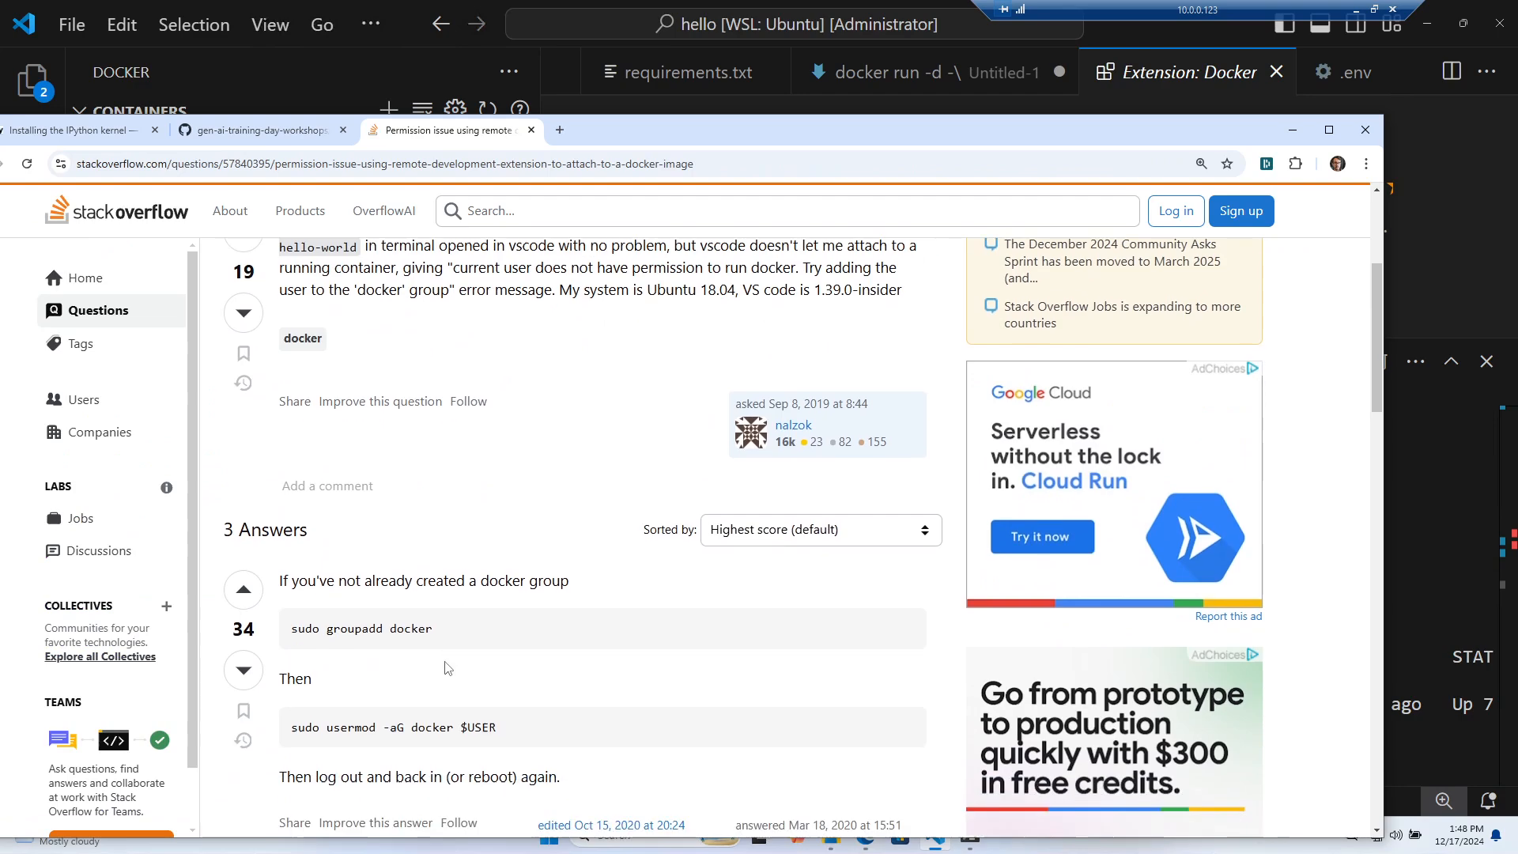
{"action": "scroll", "coordinate": [433, 627], "scroll_direction": "down", "scroll_amount": 4}
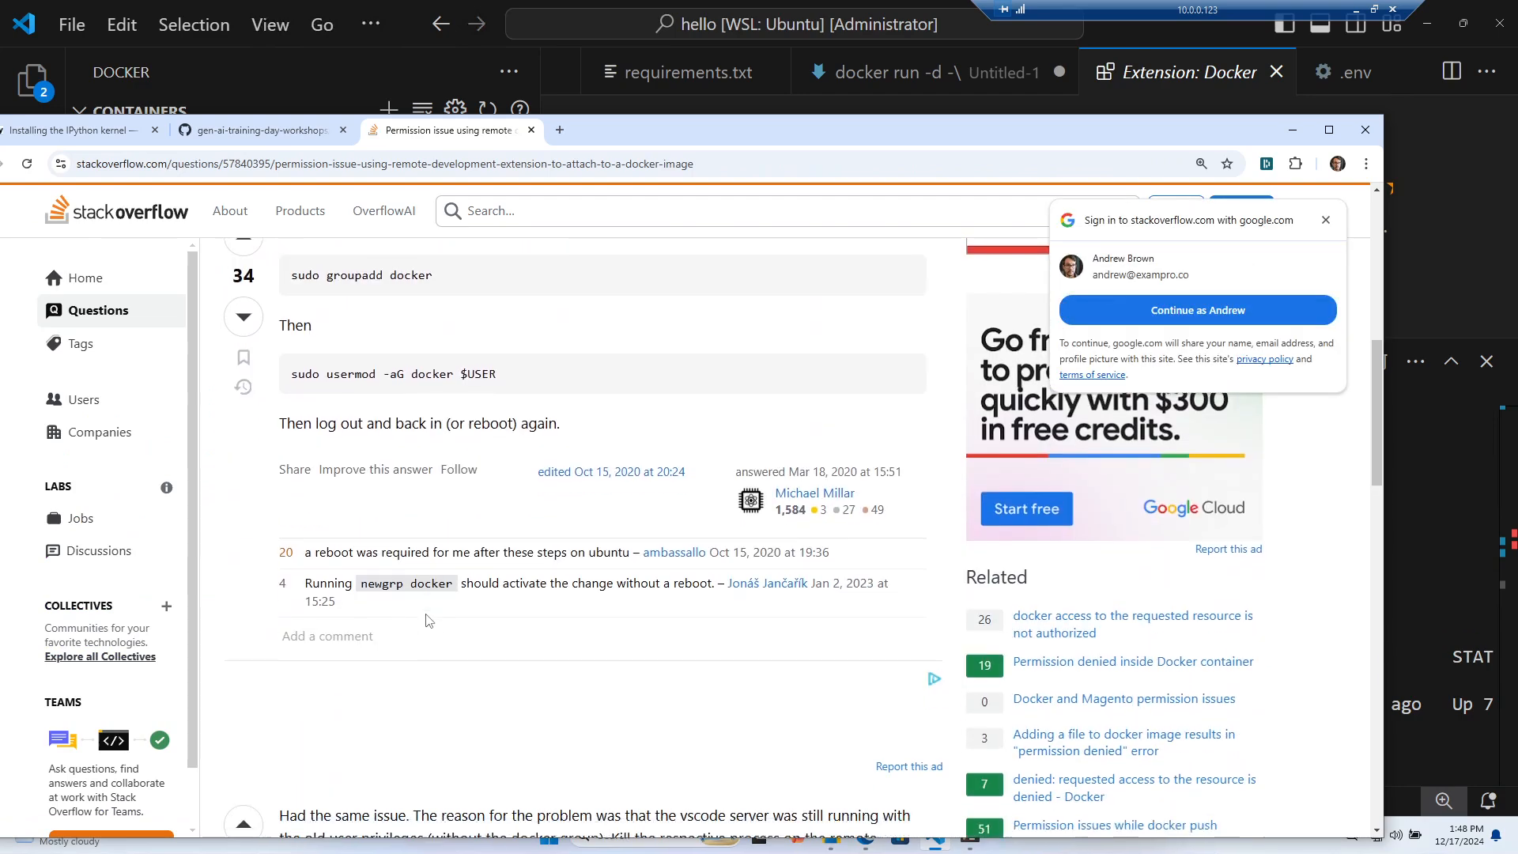
{"action": "left_click_drag", "start_coordinate": [869, 125], "coordinate": [0, 127]}
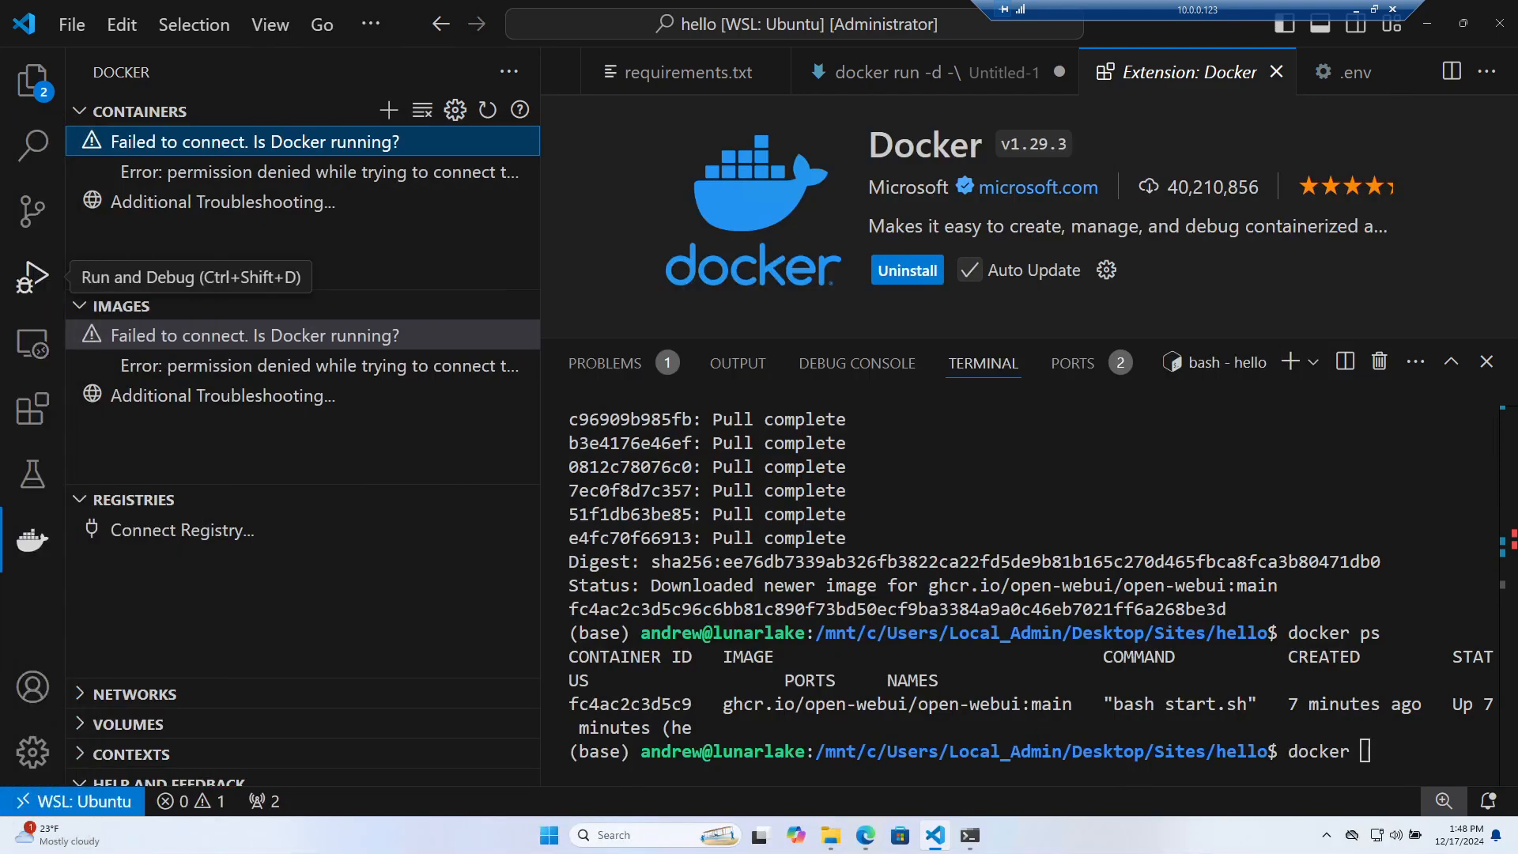
{"action": "left_click", "coordinate": [1461, 28]}
Relaunch Visual Studio Code from the Start menu and enlarge its window
{"action": "left_click", "coordinate": [1365, 85]}
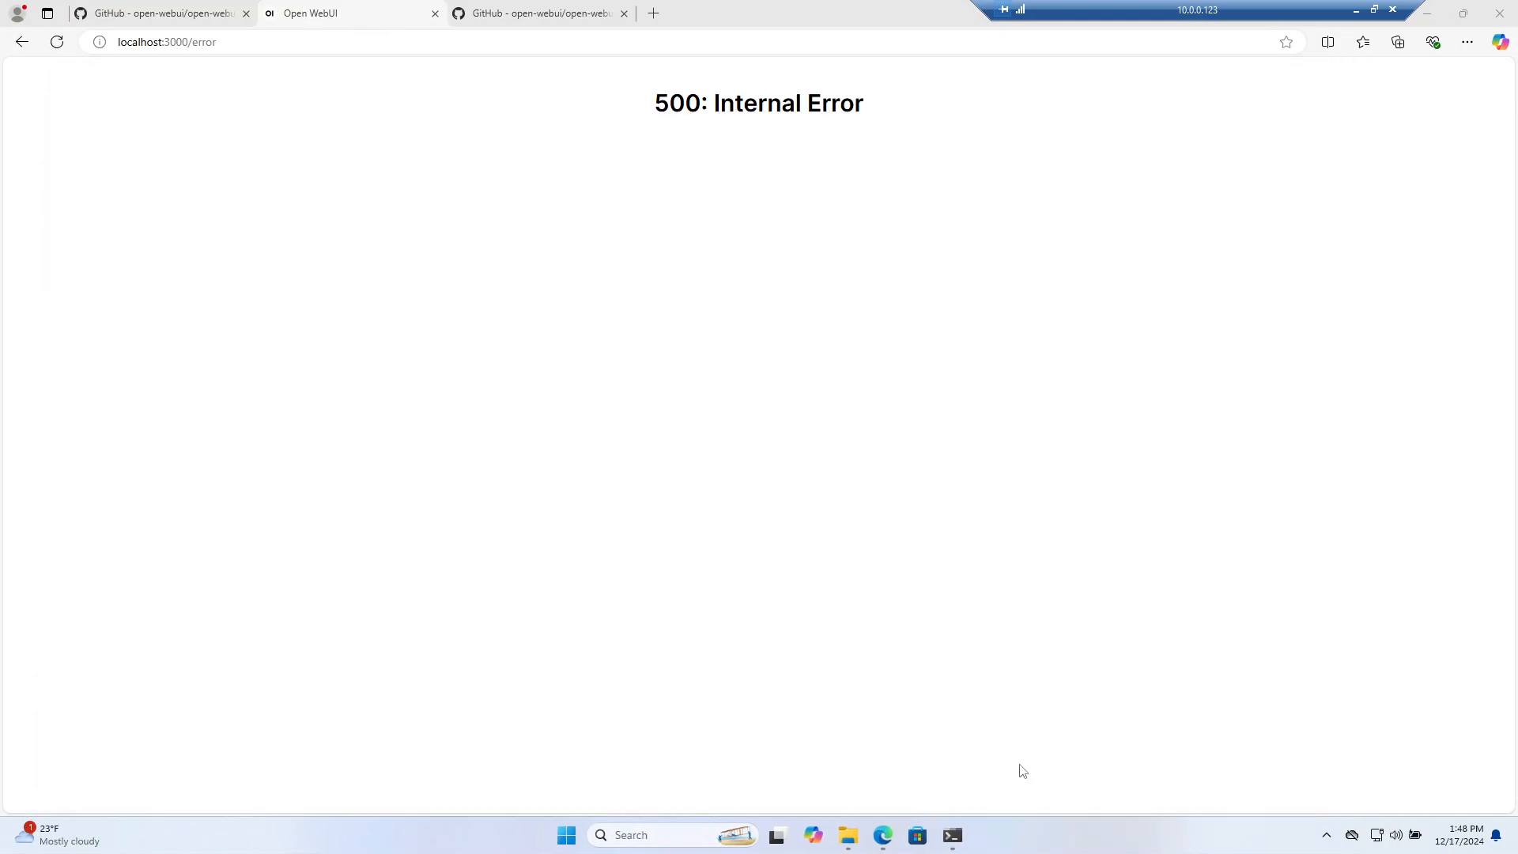
{"action": "key", "text": "super"}
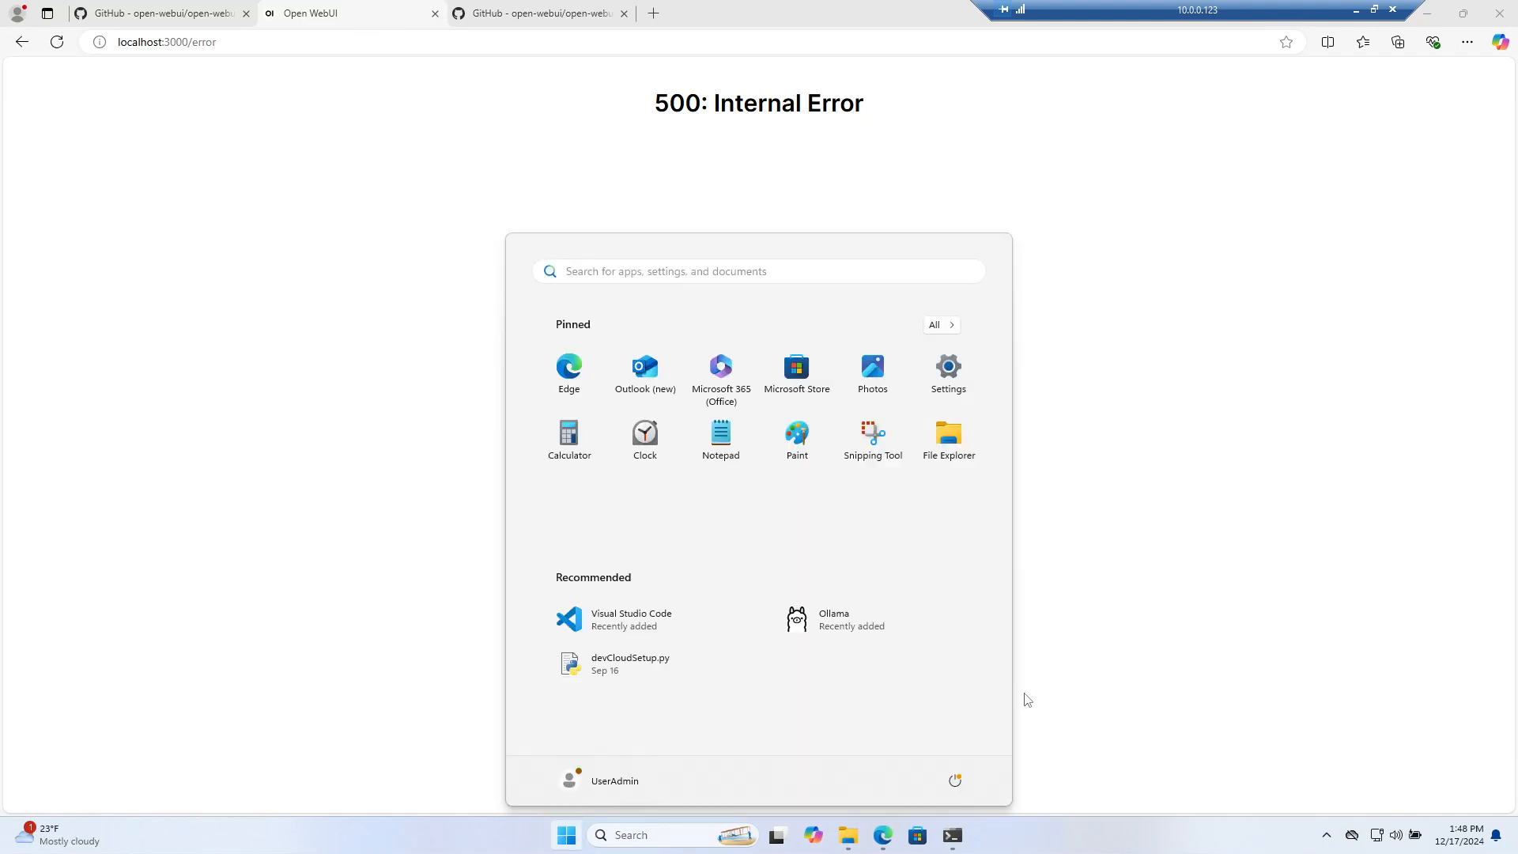
{"action": "type", "text": "vs"}
{"action": "key", "text": "Return"}
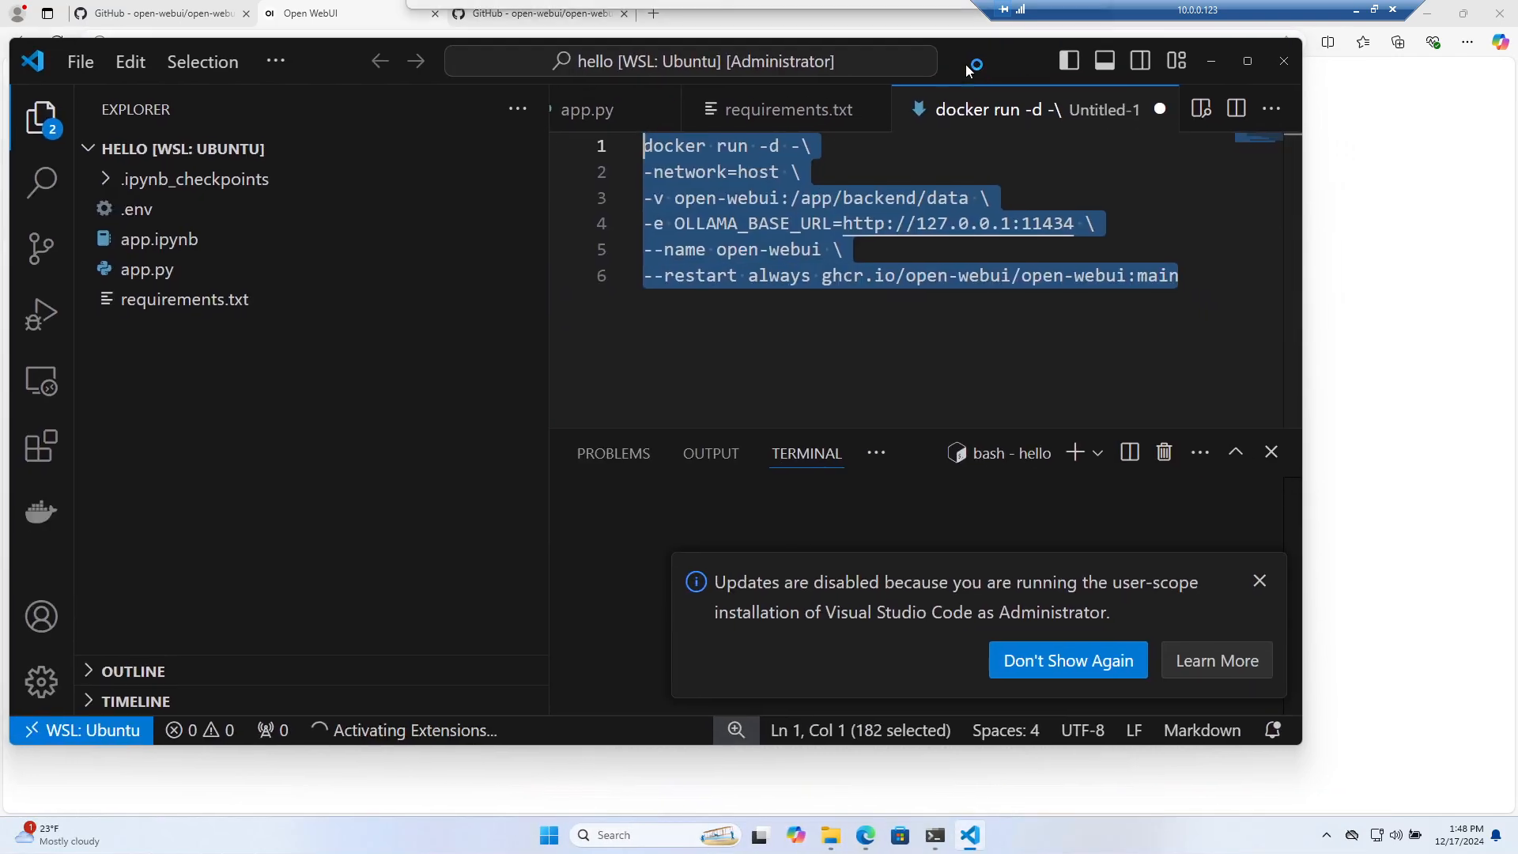
{"action": "left_click_drag", "start_coordinate": [1032, 94], "coordinate": [967, 64]}
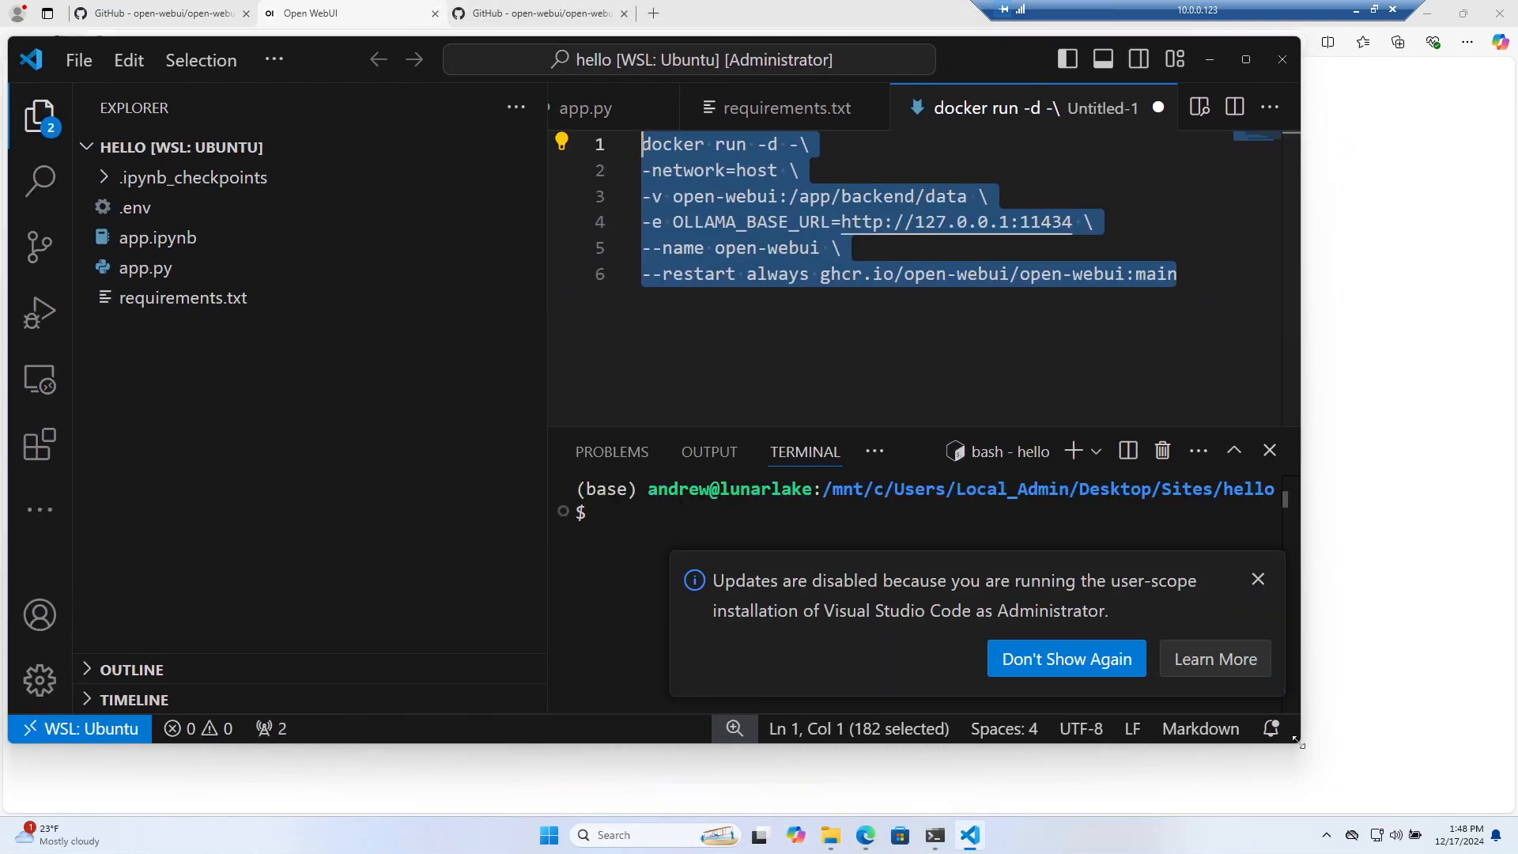
{"action": "left_click_drag", "start_coordinate": [1299, 743], "coordinate": [1484, 807]}
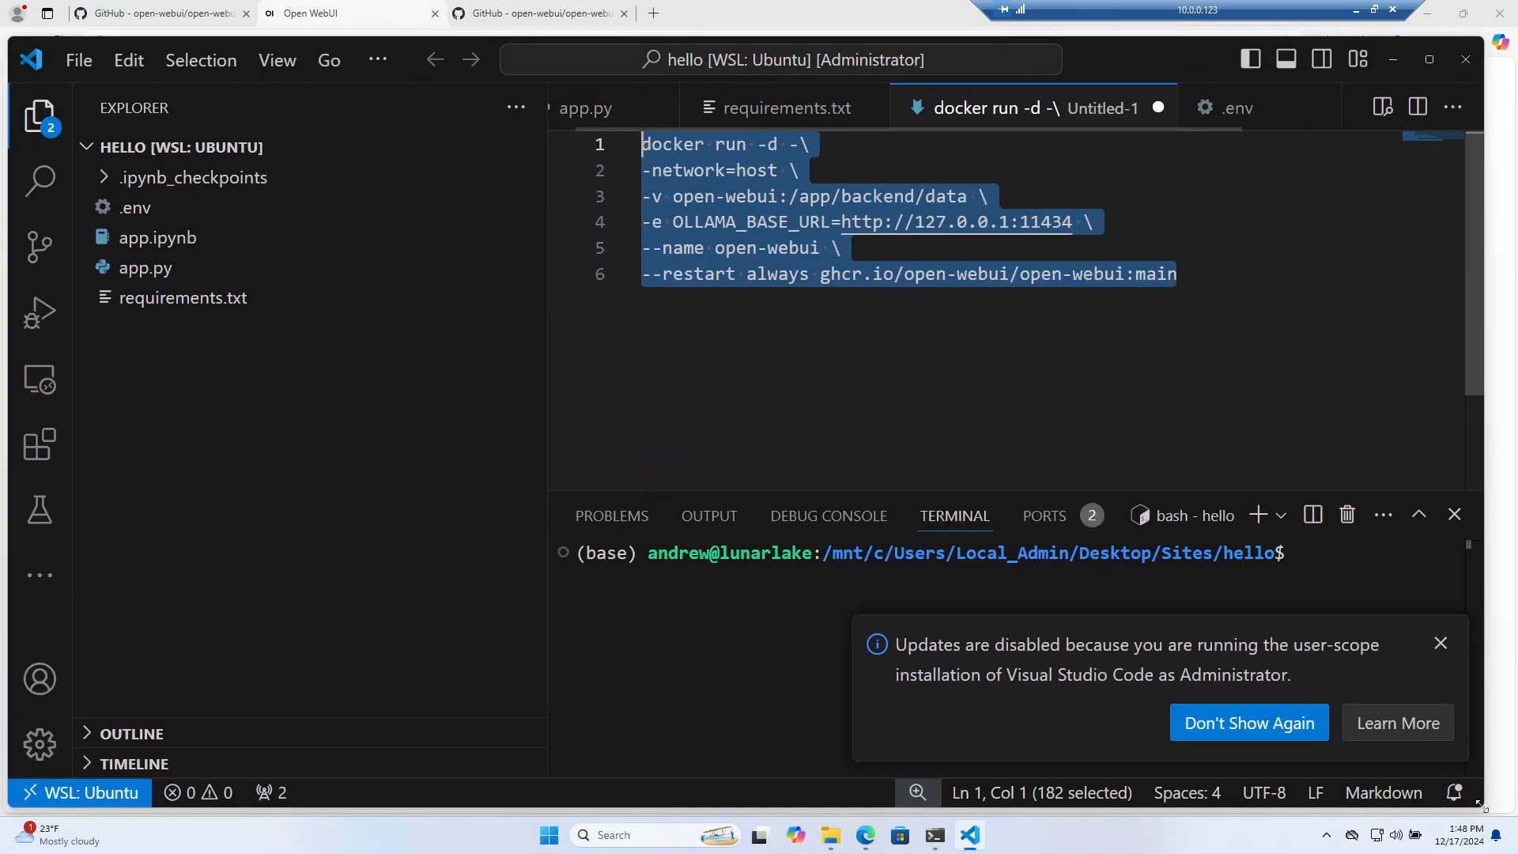
Open the Docker view from Additional Views and expand the running open-webui container
{"action": "left_click", "coordinate": [36, 575]}
{"action": "left_click", "coordinate": [55, 630]}
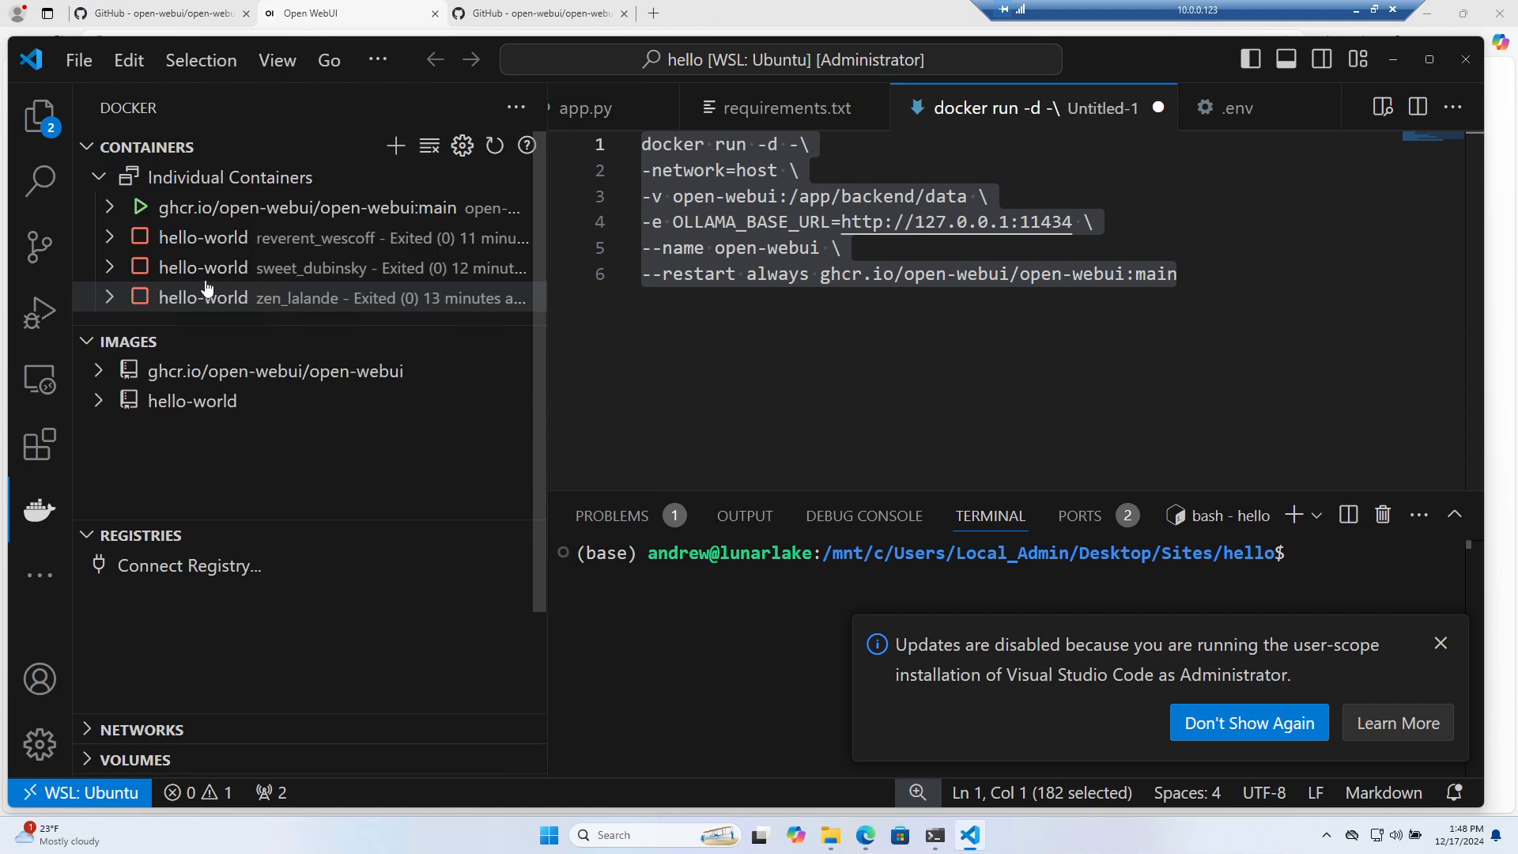
{"action": "left_click", "coordinate": [342, 207]}
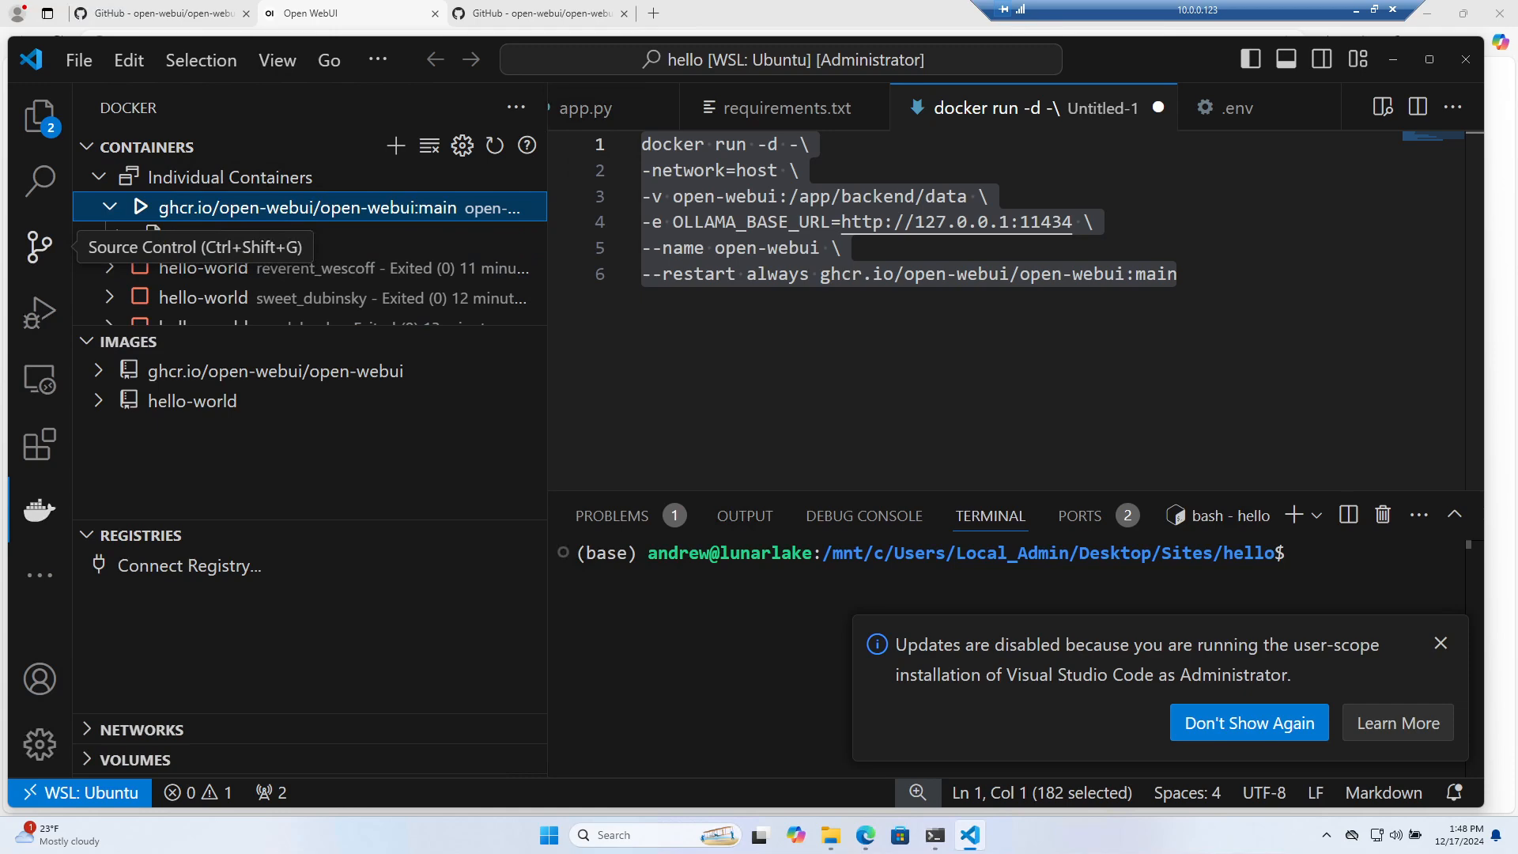
{"action": "right_click", "coordinate": [332, 207]}
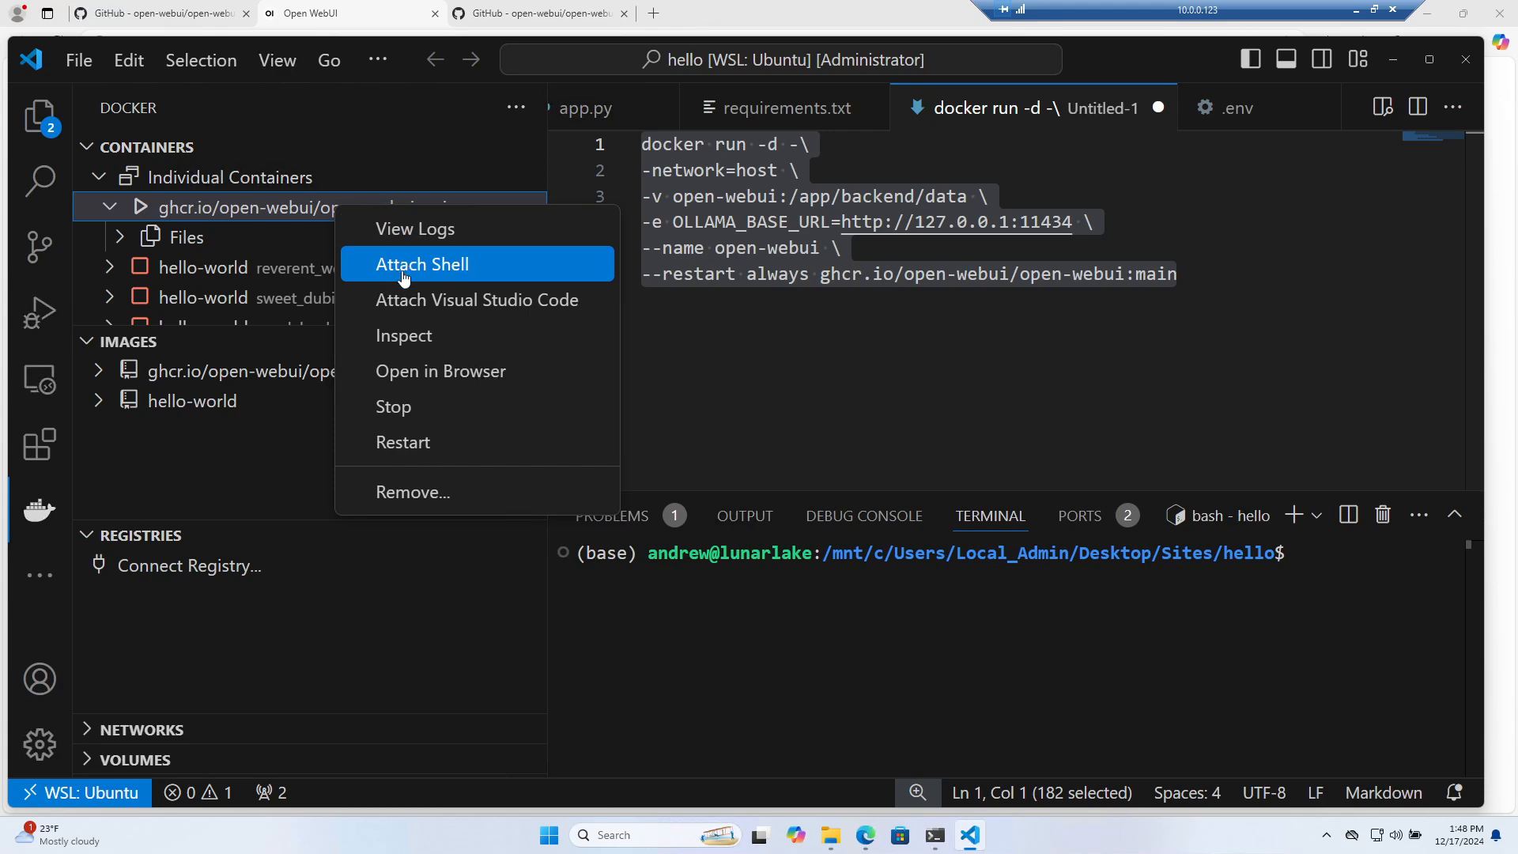
{"action": "left_click", "coordinate": [387, 231]}
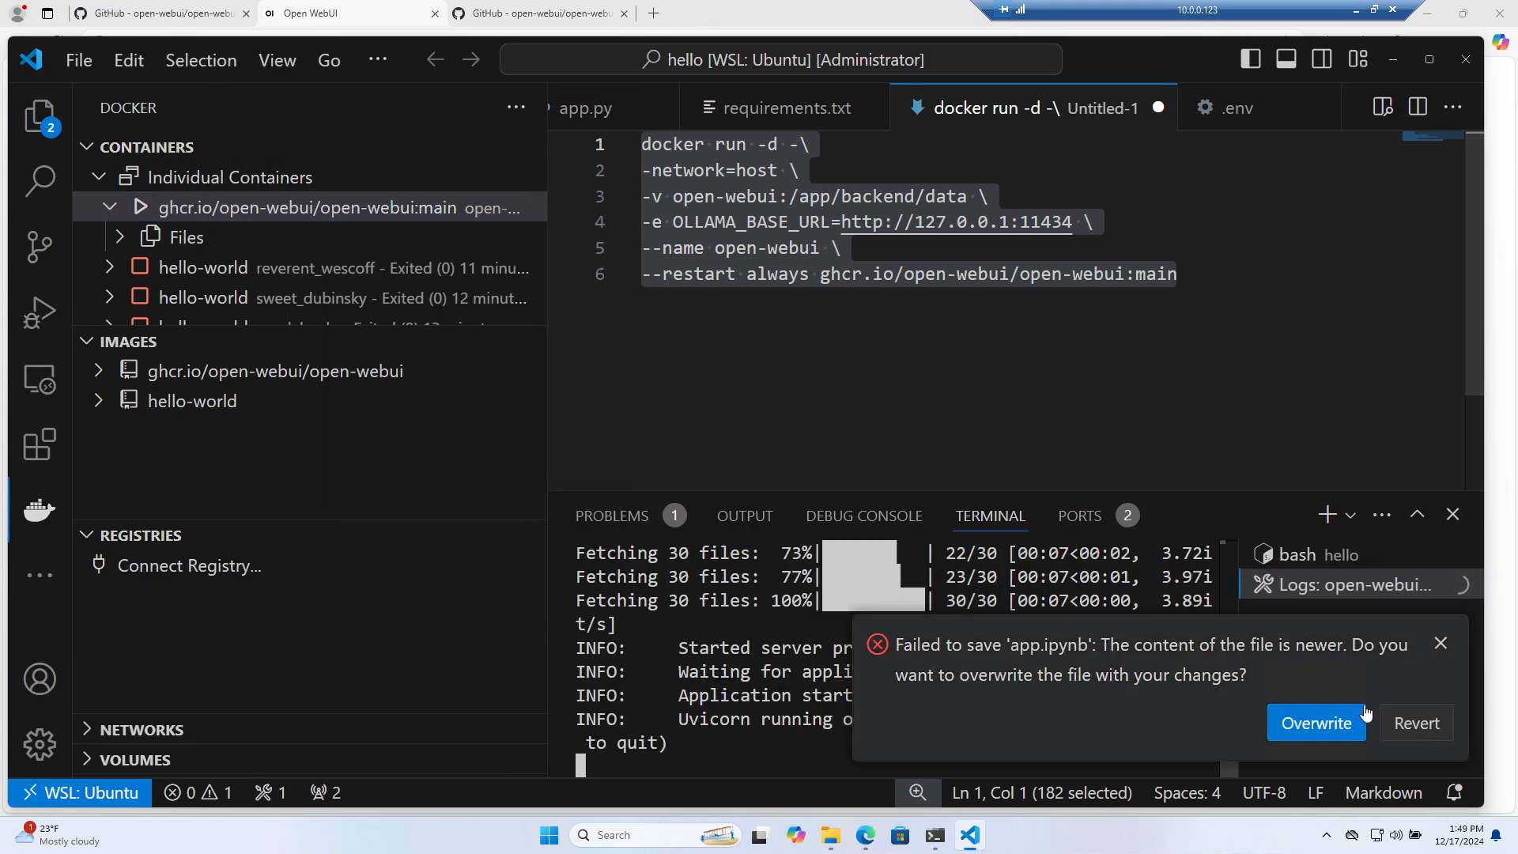
{"action": "left_click", "coordinate": [1441, 640]}
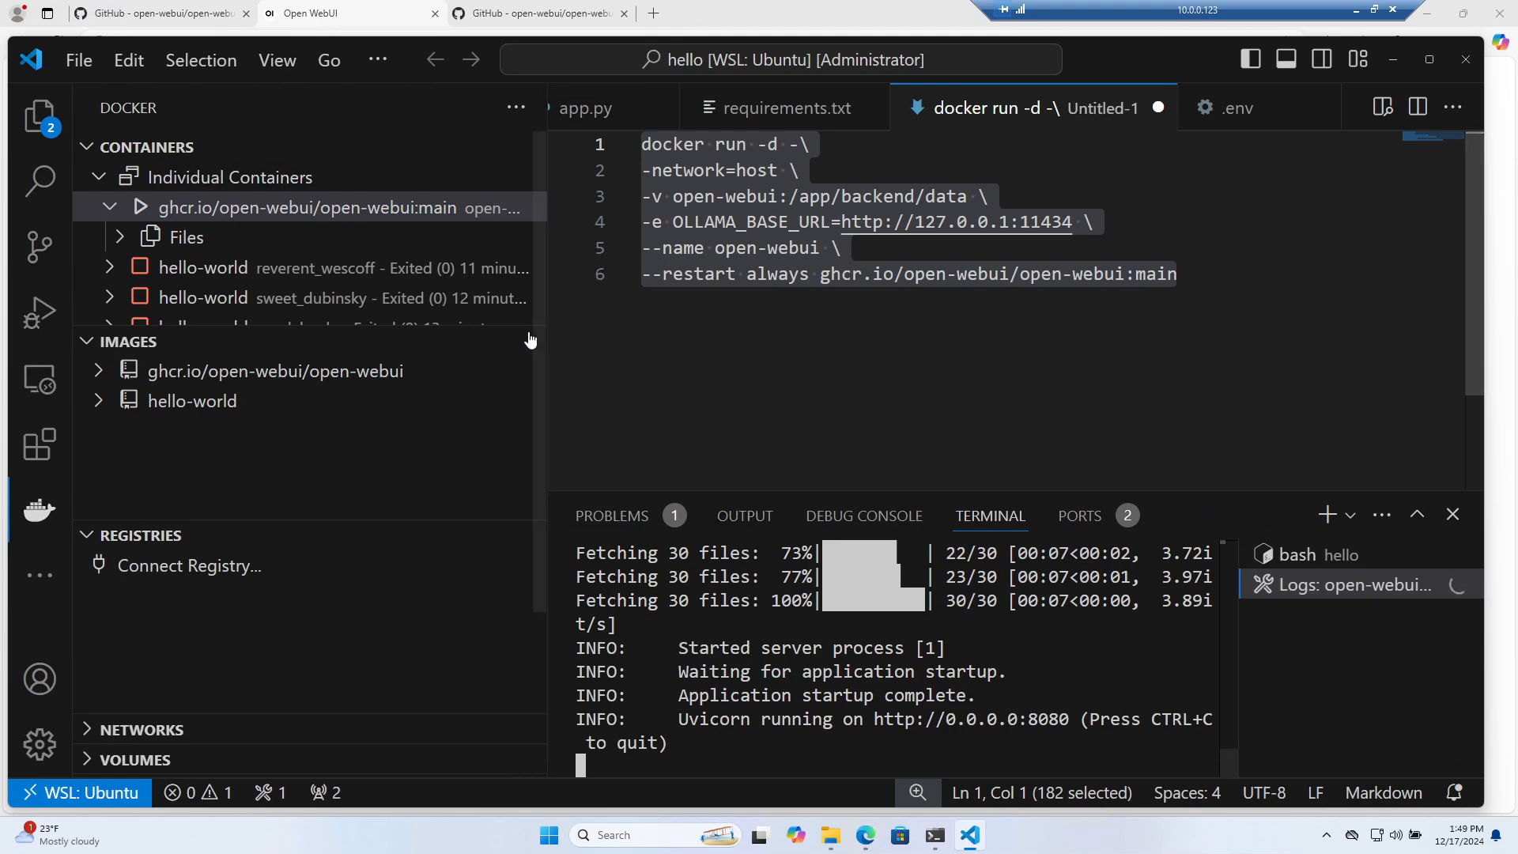
{"action": "left_click_drag", "start_coordinate": [537, 314], "coordinate": [313, 317]}
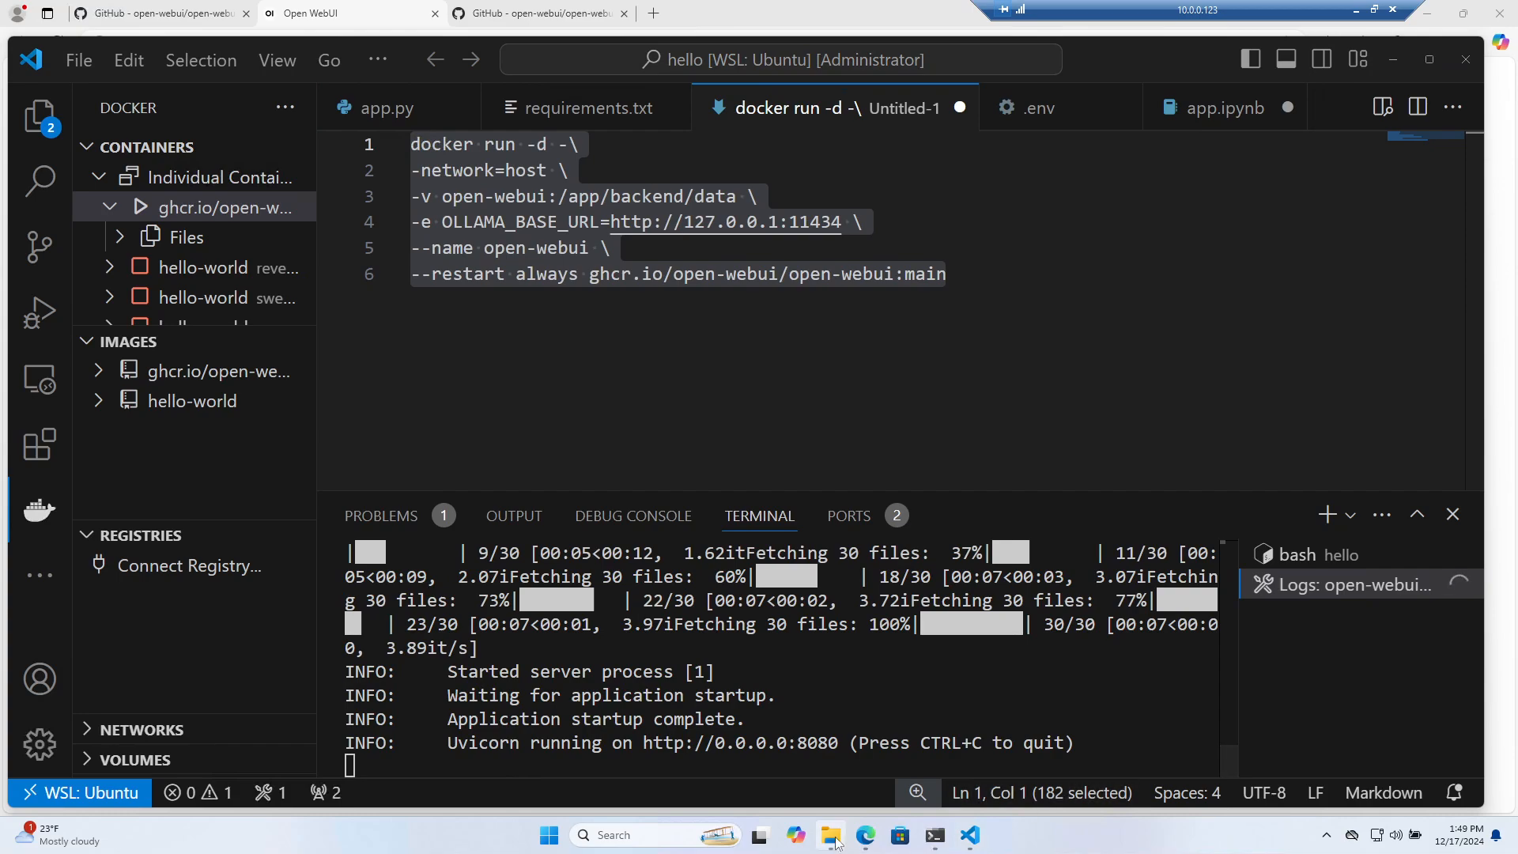
{"action": "left_click", "coordinate": [867, 842]}
{"action": "left_click", "coordinate": [868, 842]}
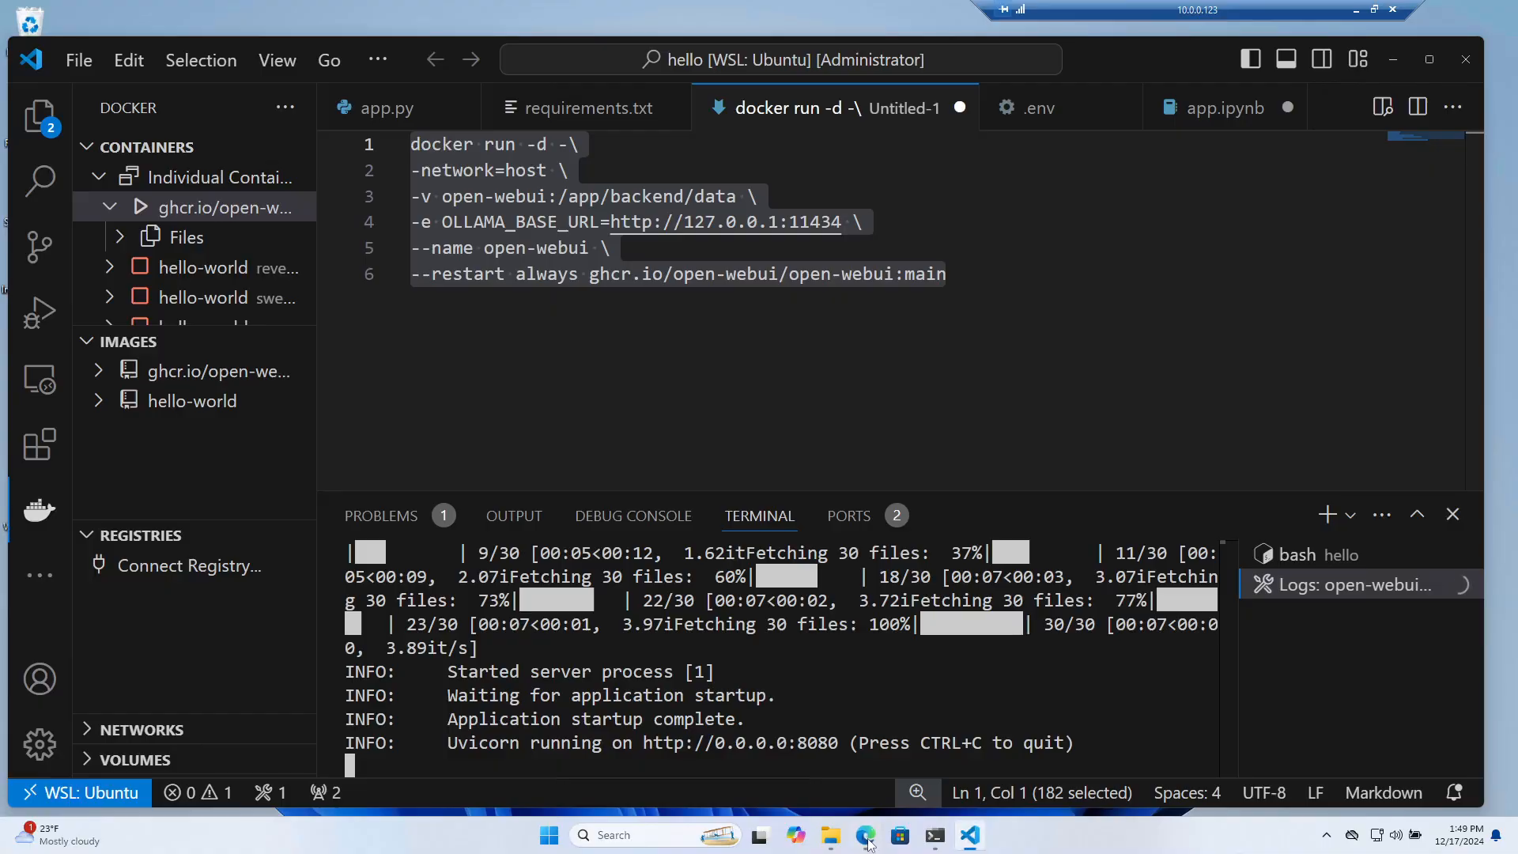
{"action": "left_click", "coordinate": [868, 843]}
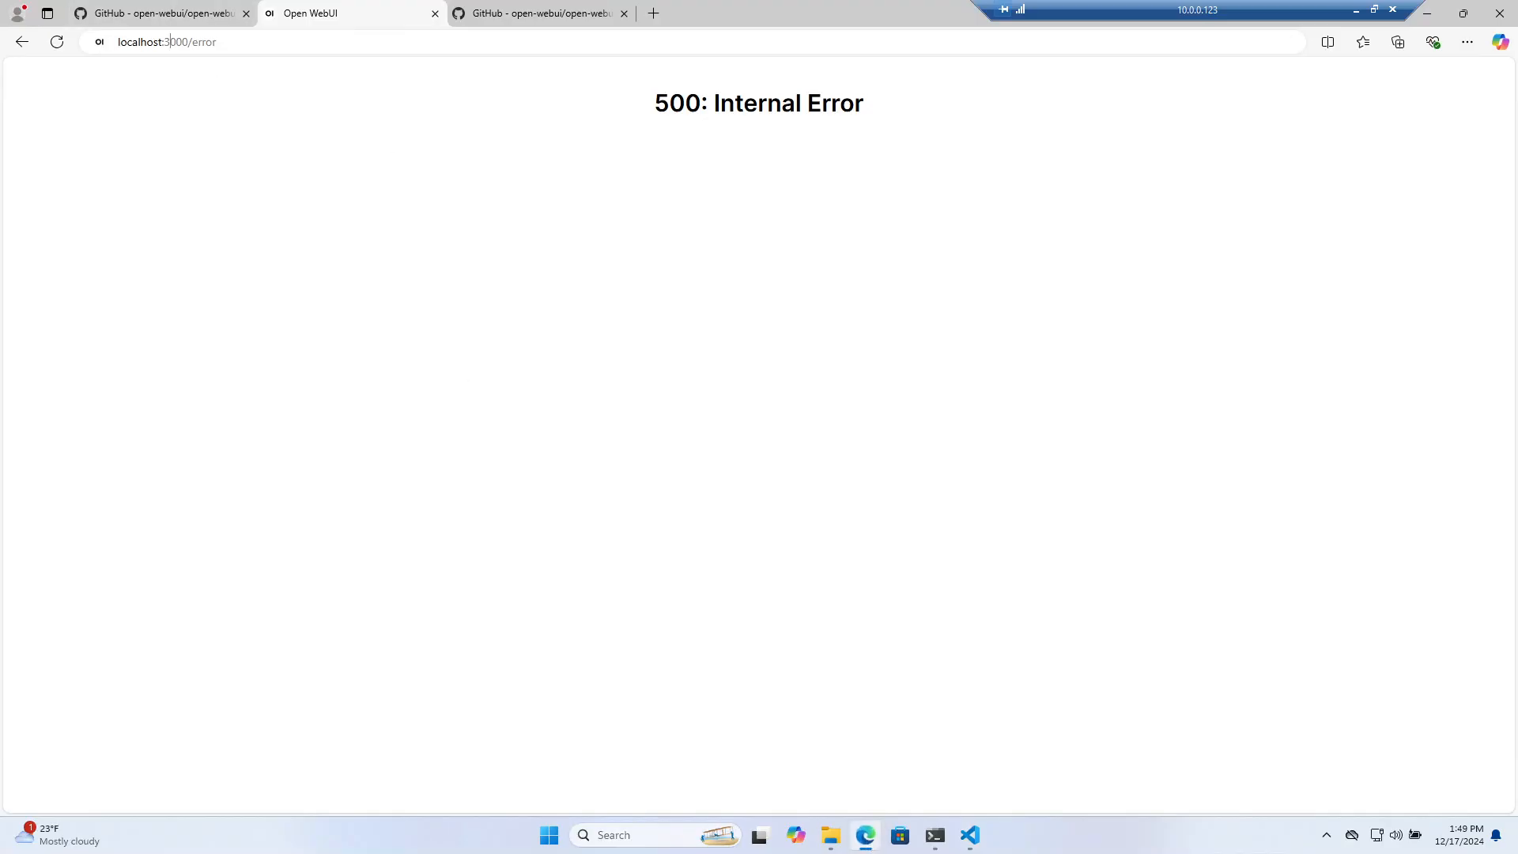
Switch the address to localhost:8080 to reach Open WebUI's Get started admin sign-up page
{"action": "left_click_drag", "start_coordinate": [170, 42], "coordinate": [231, 49]}
{"action": "key", "text": "BackSpace"}
{"action": "key", "text": "BackSpace"}
{"action": "type", "text": "80"}
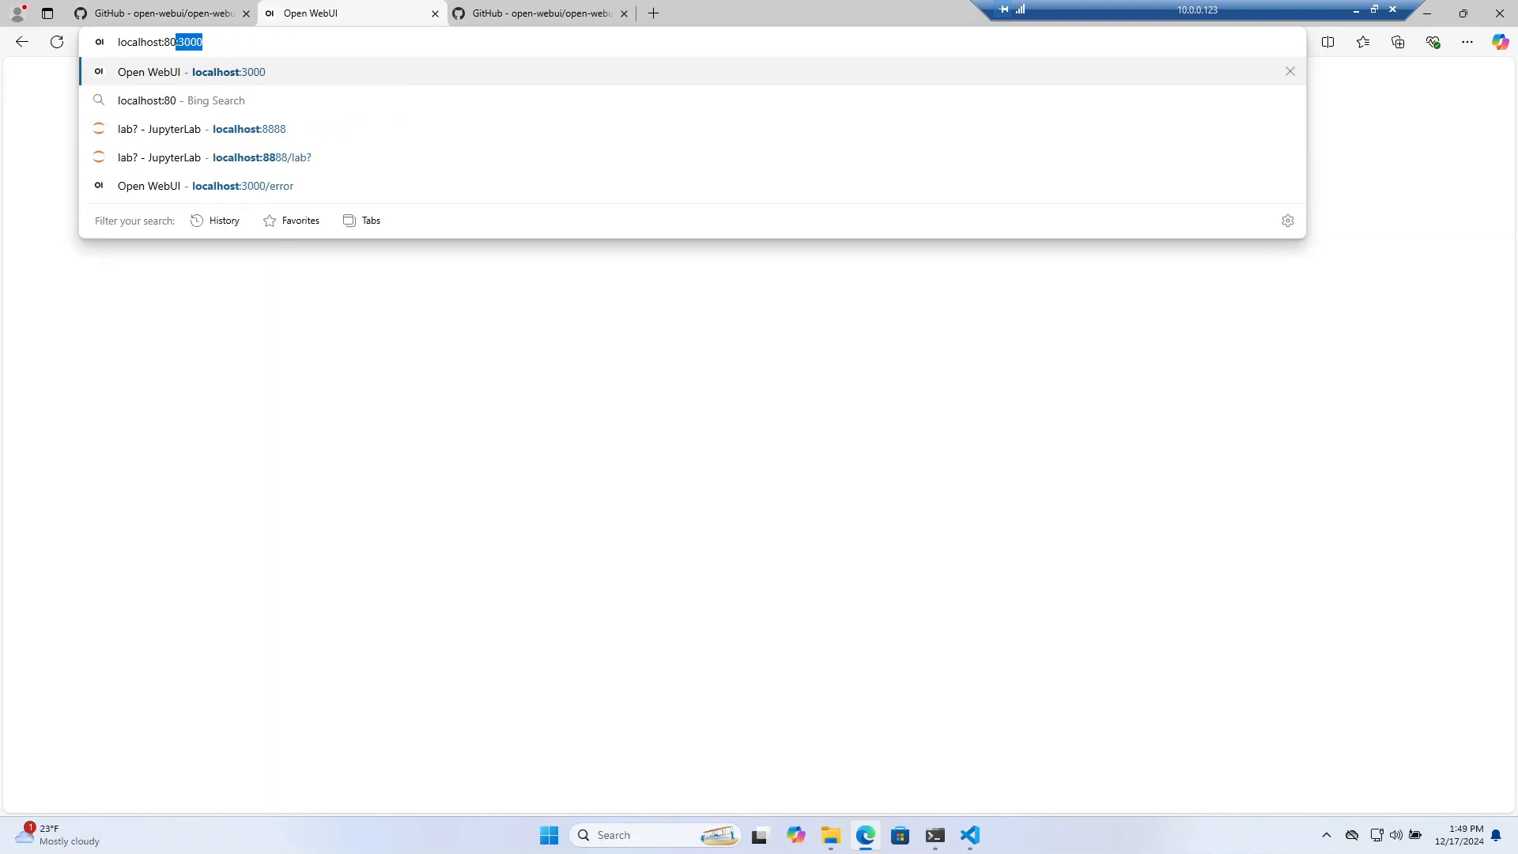
{"action": "type", "text": "80"}
{"action": "key", "text": "Return"}
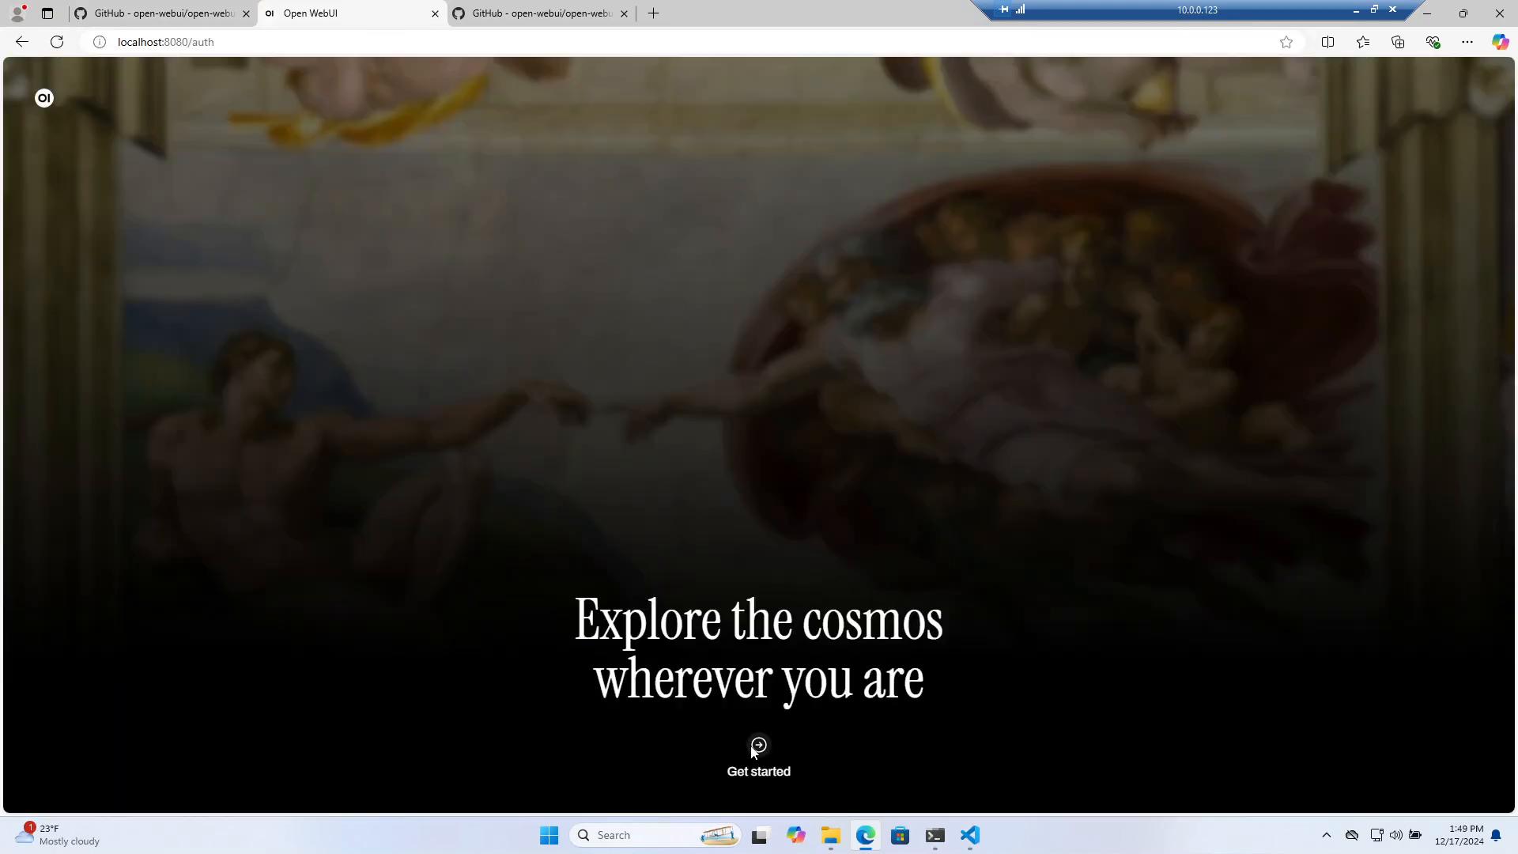
{"action": "left_click", "coordinate": [757, 747]}
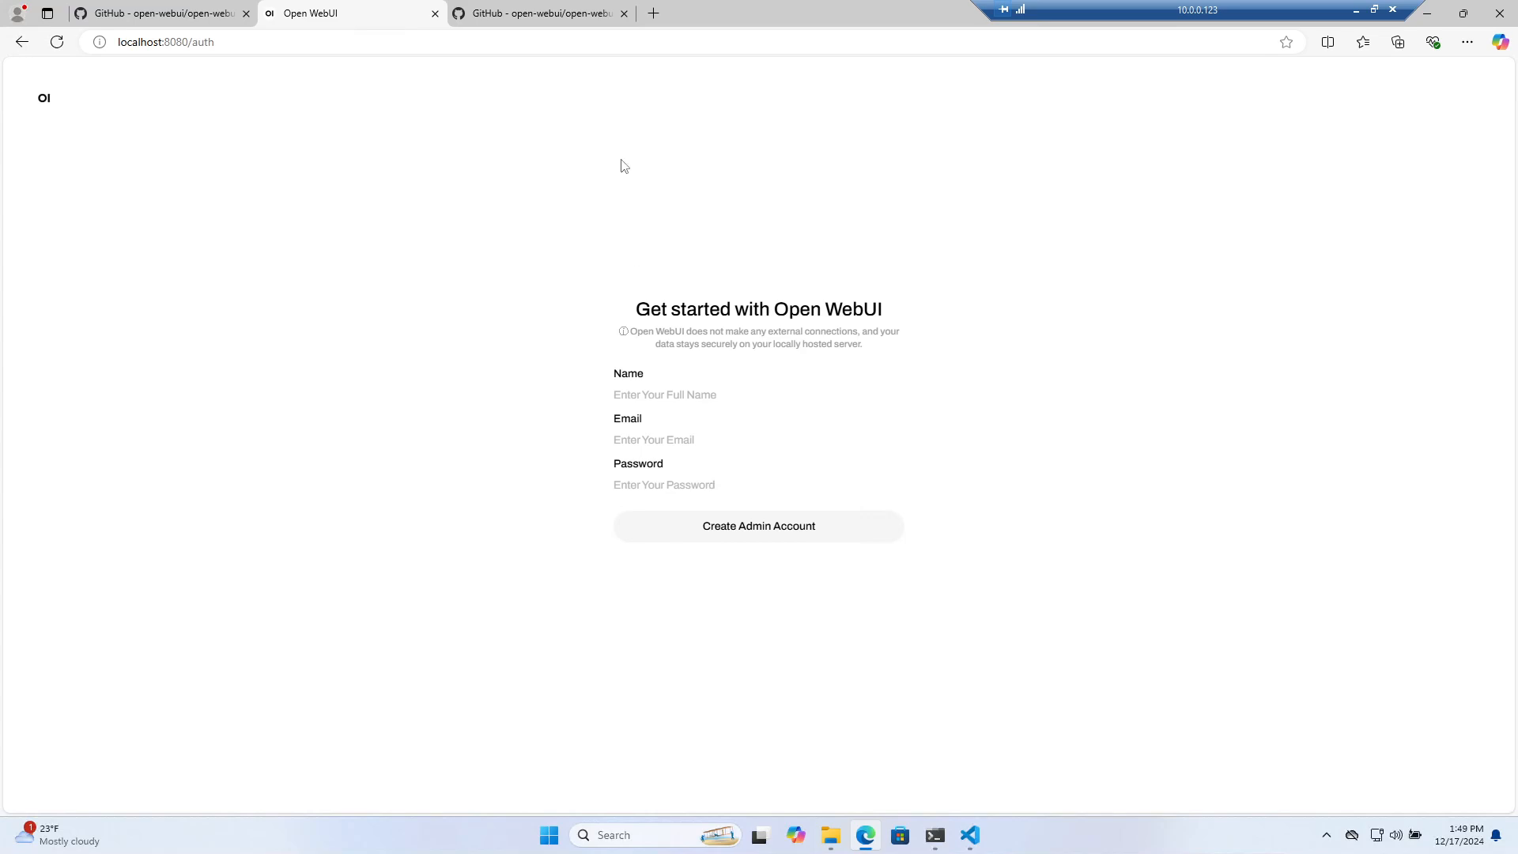
{"action": "left_click", "coordinate": [506, 27]}
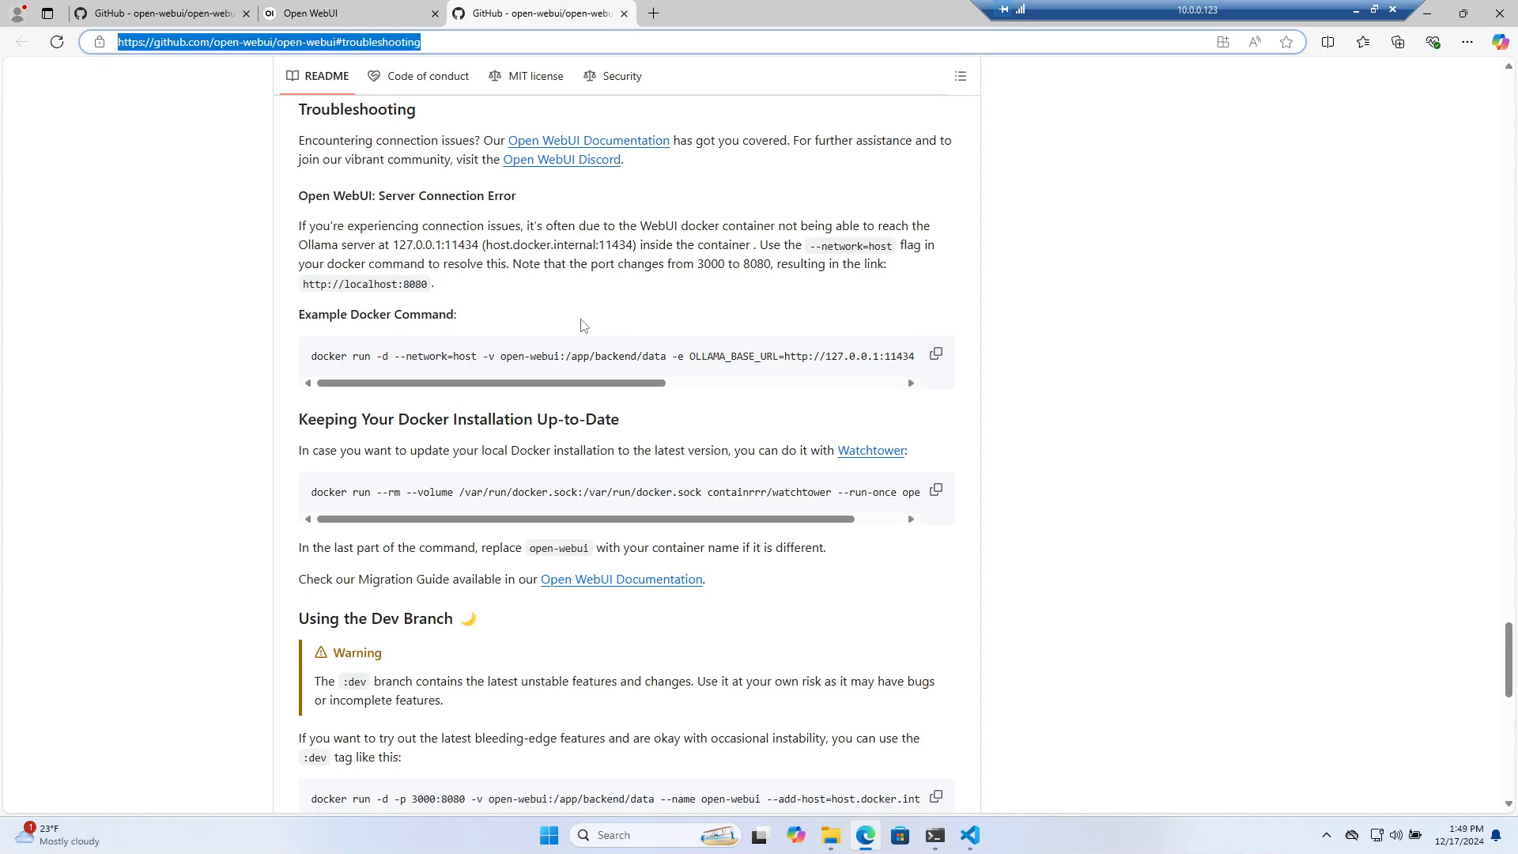
{"action": "key", "text": "Escape"}
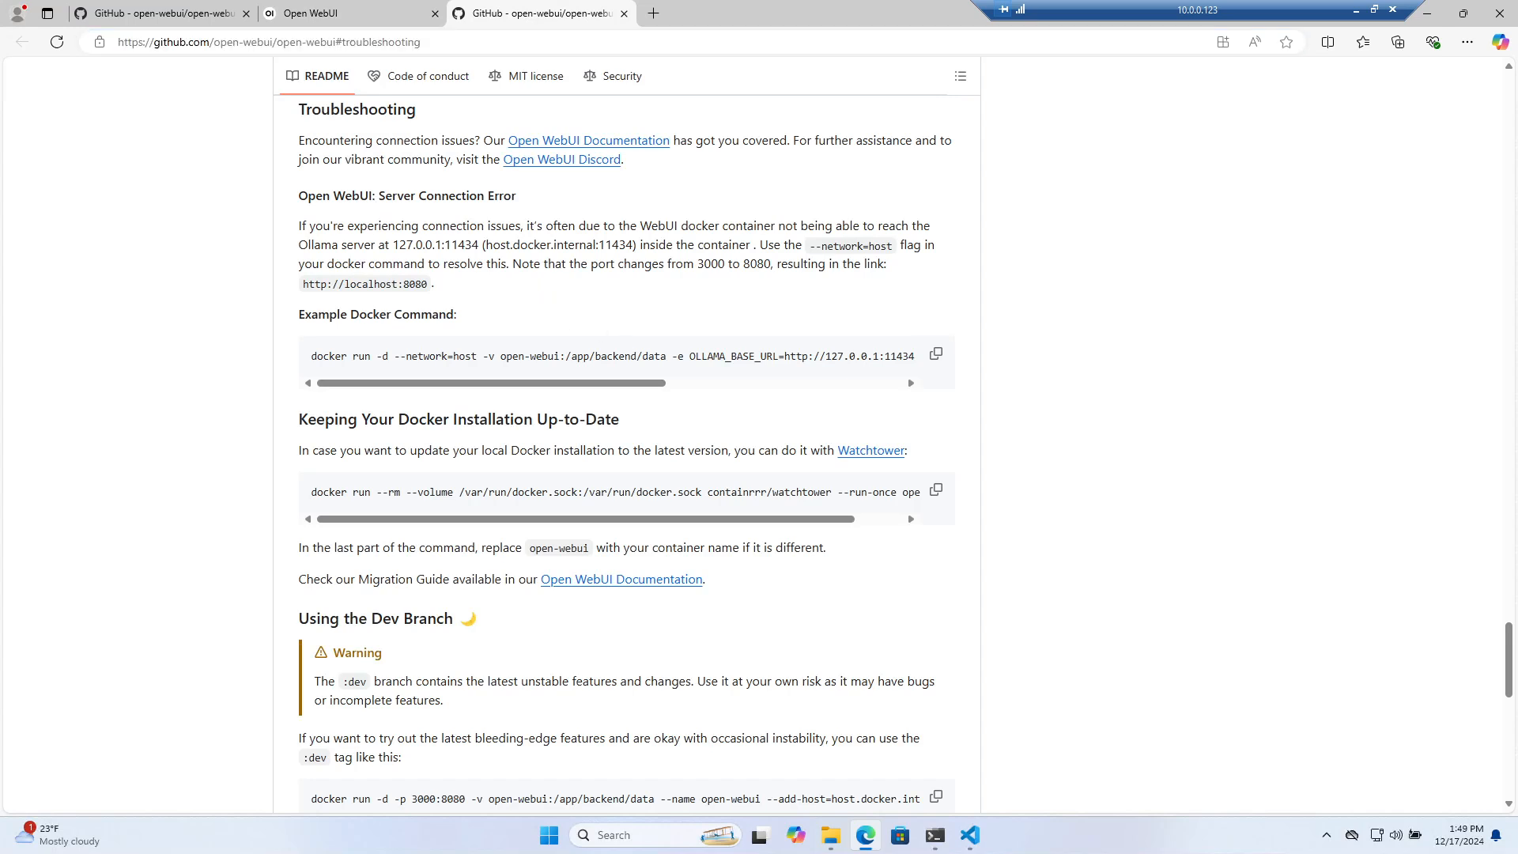
{"action": "left_click", "coordinate": [347, 18]}
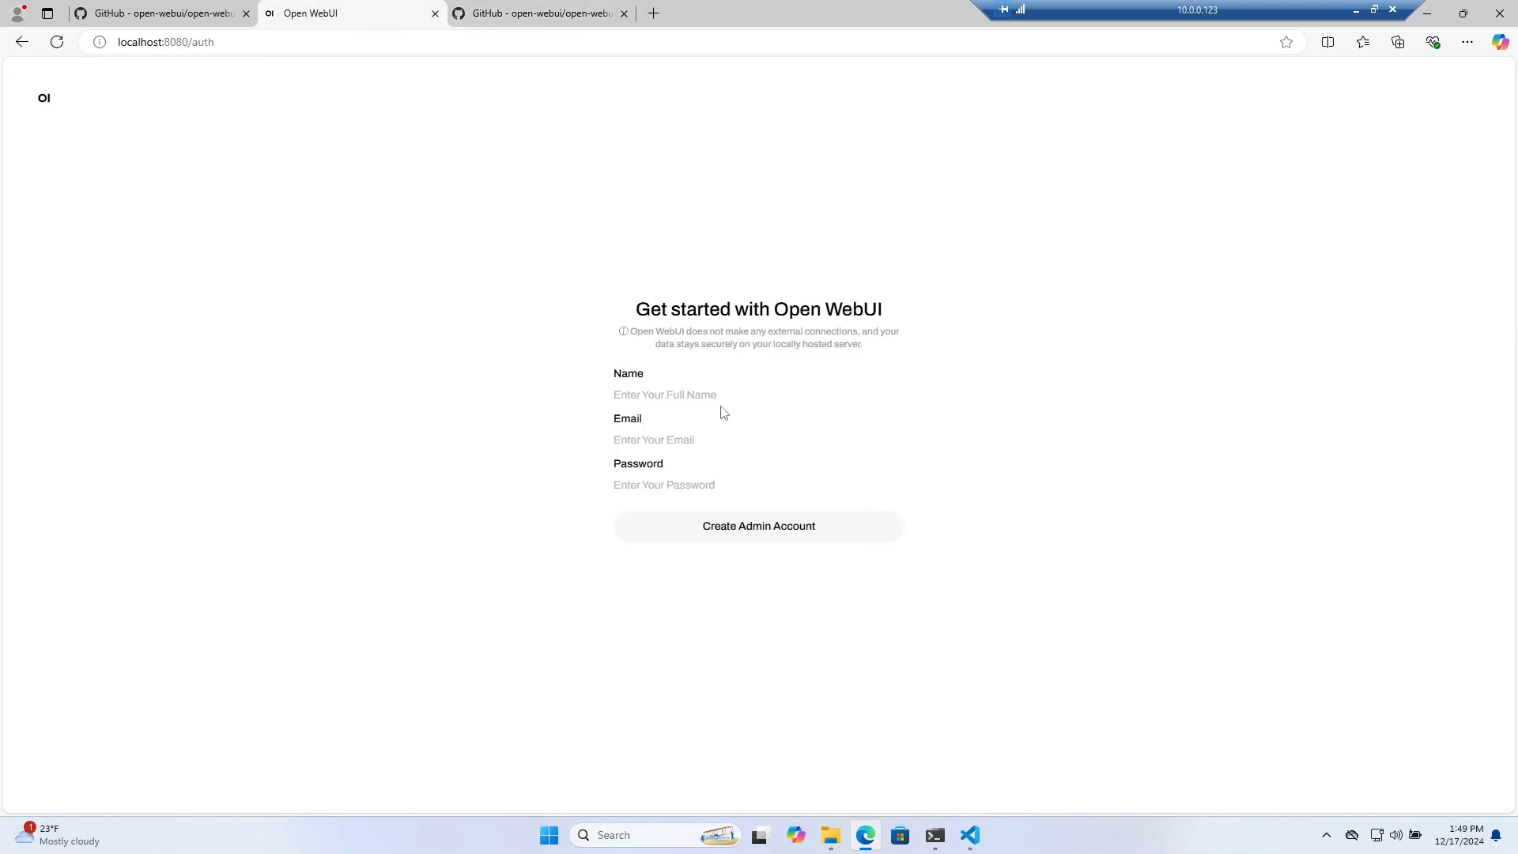
Create the admin account with a name, autofilled e-mail and password, then dismiss What's New
{"action": "left_click", "coordinate": [670, 393]}
{"action": "type", "text": "andrew"}
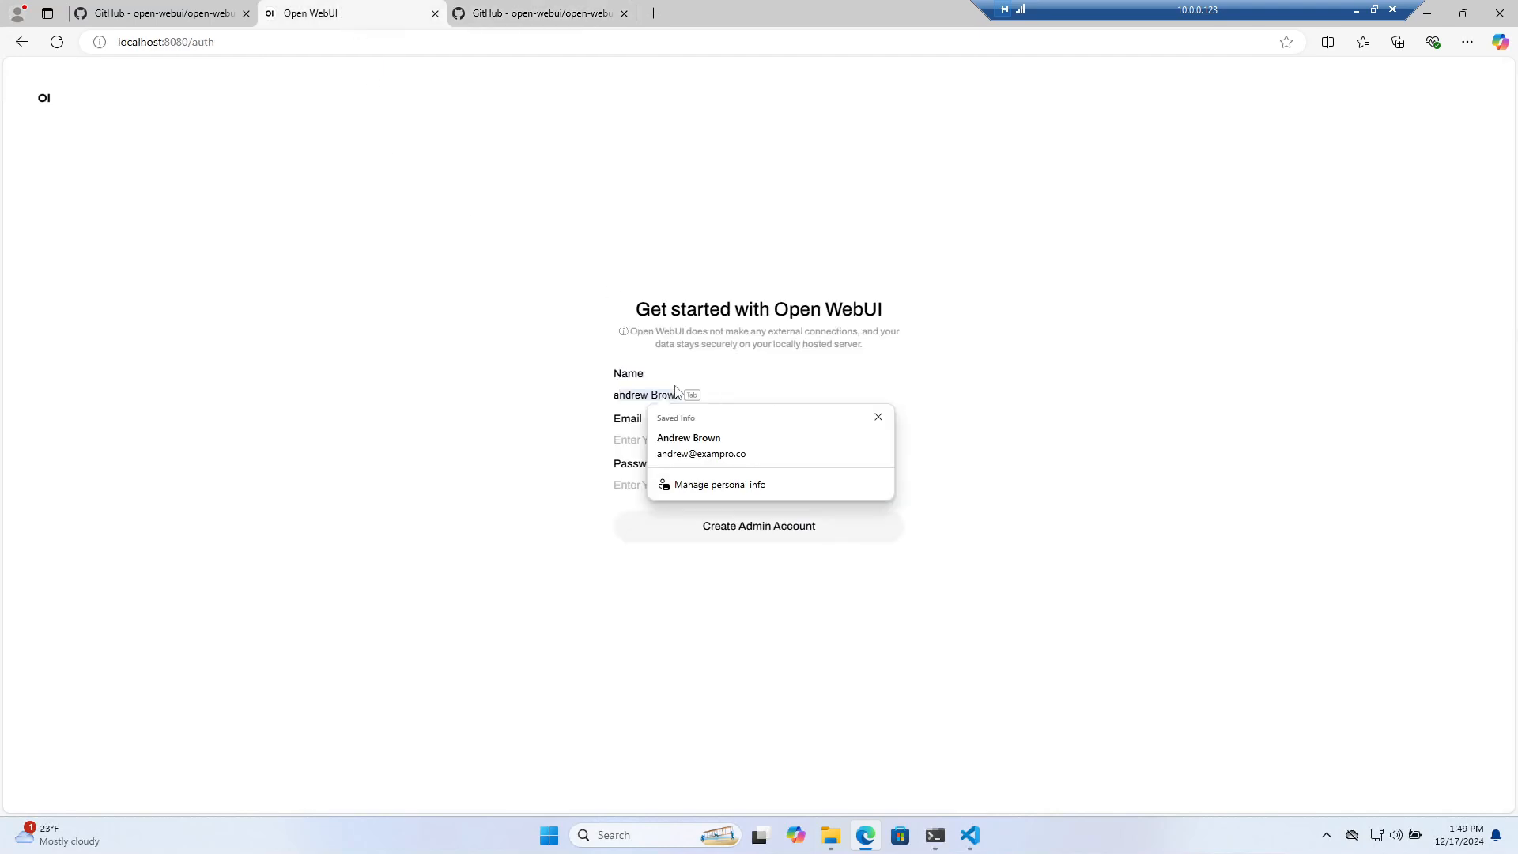
{"action": "left_click", "coordinate": [556, 442]}
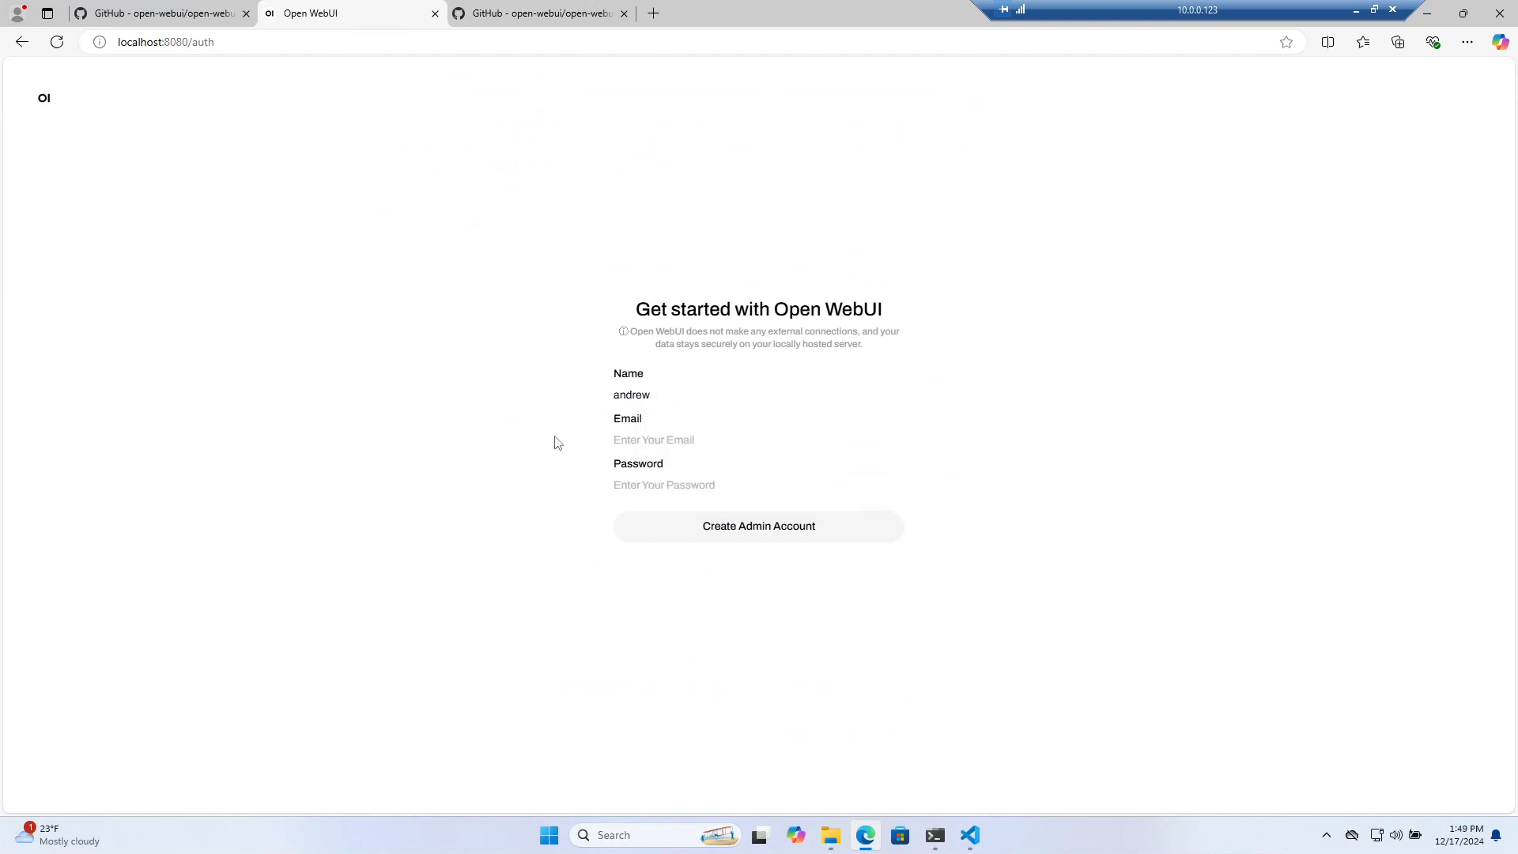
{"action": "left_click", "coordinate": [665, 396]}
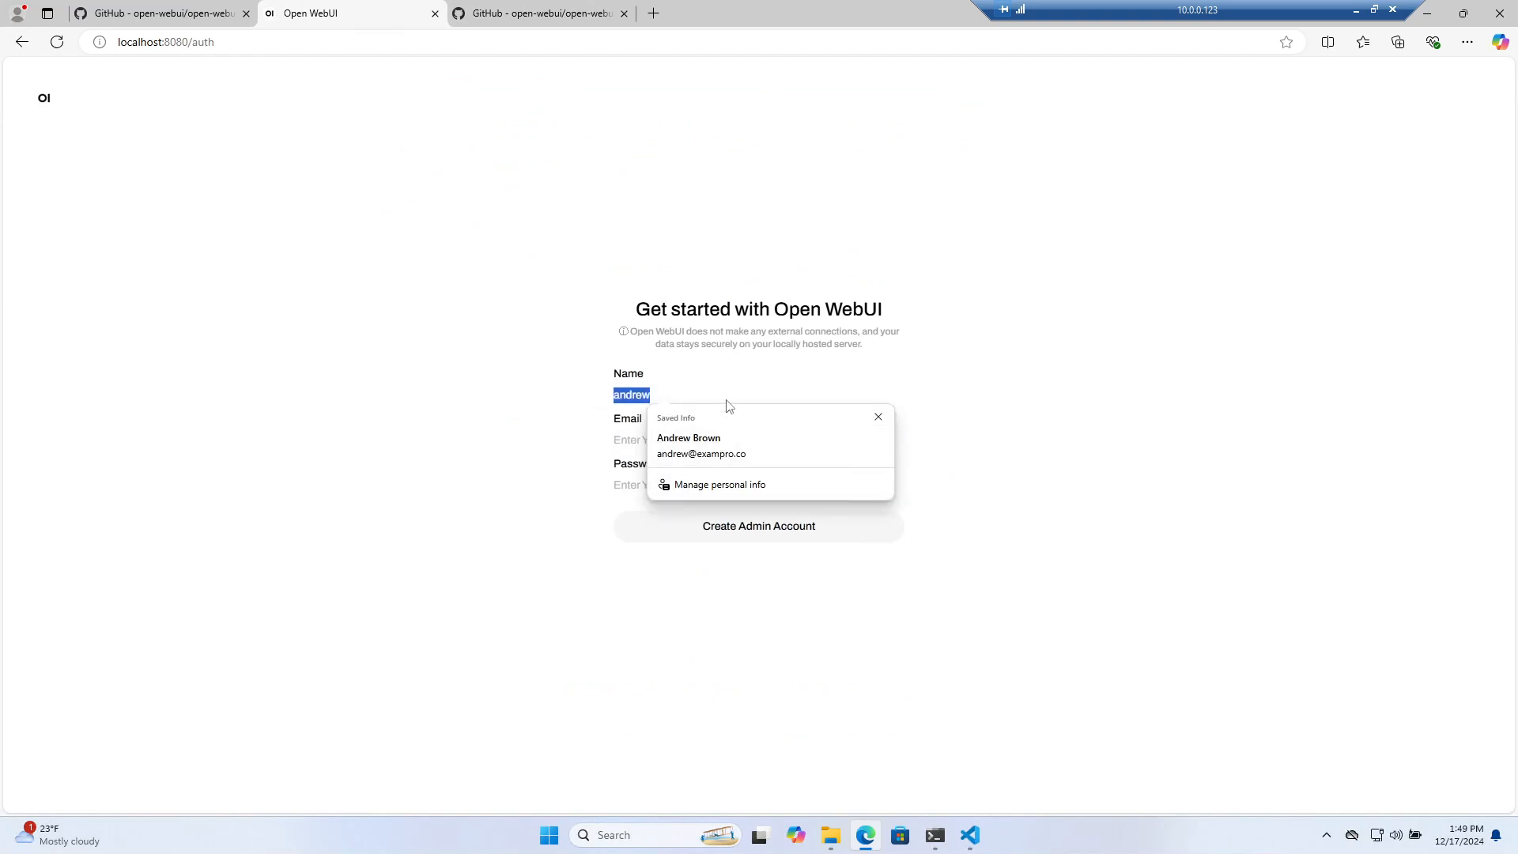
{"action": "left_click", "coordinate": [728, 440]}
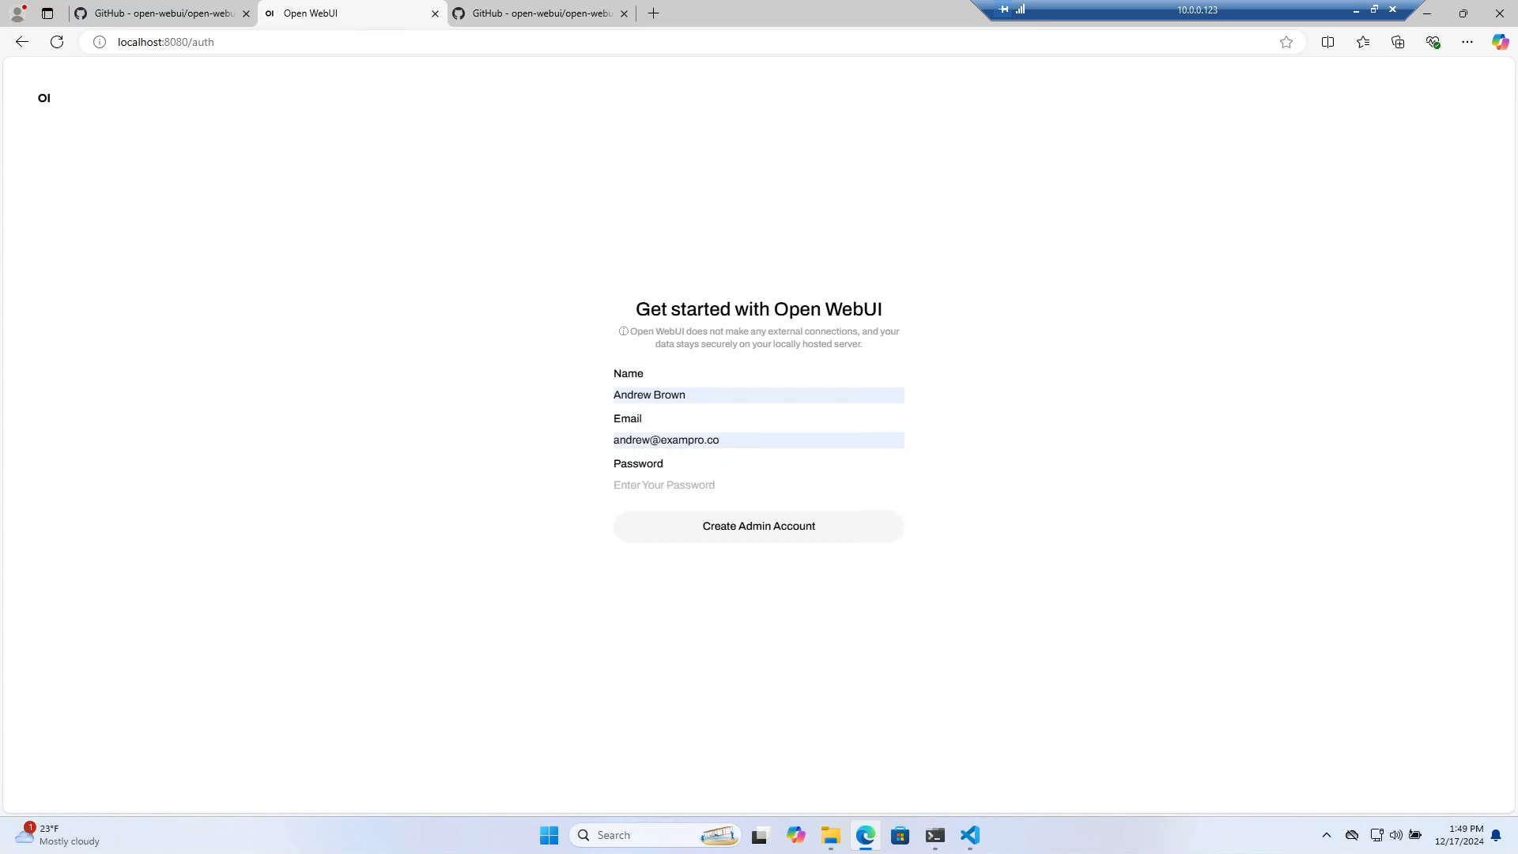
{"action": "type", "text": "••••"}
{"action": "key", "text": "Return"}
{"action": "left_click", "coordinate": [1291, 67]}
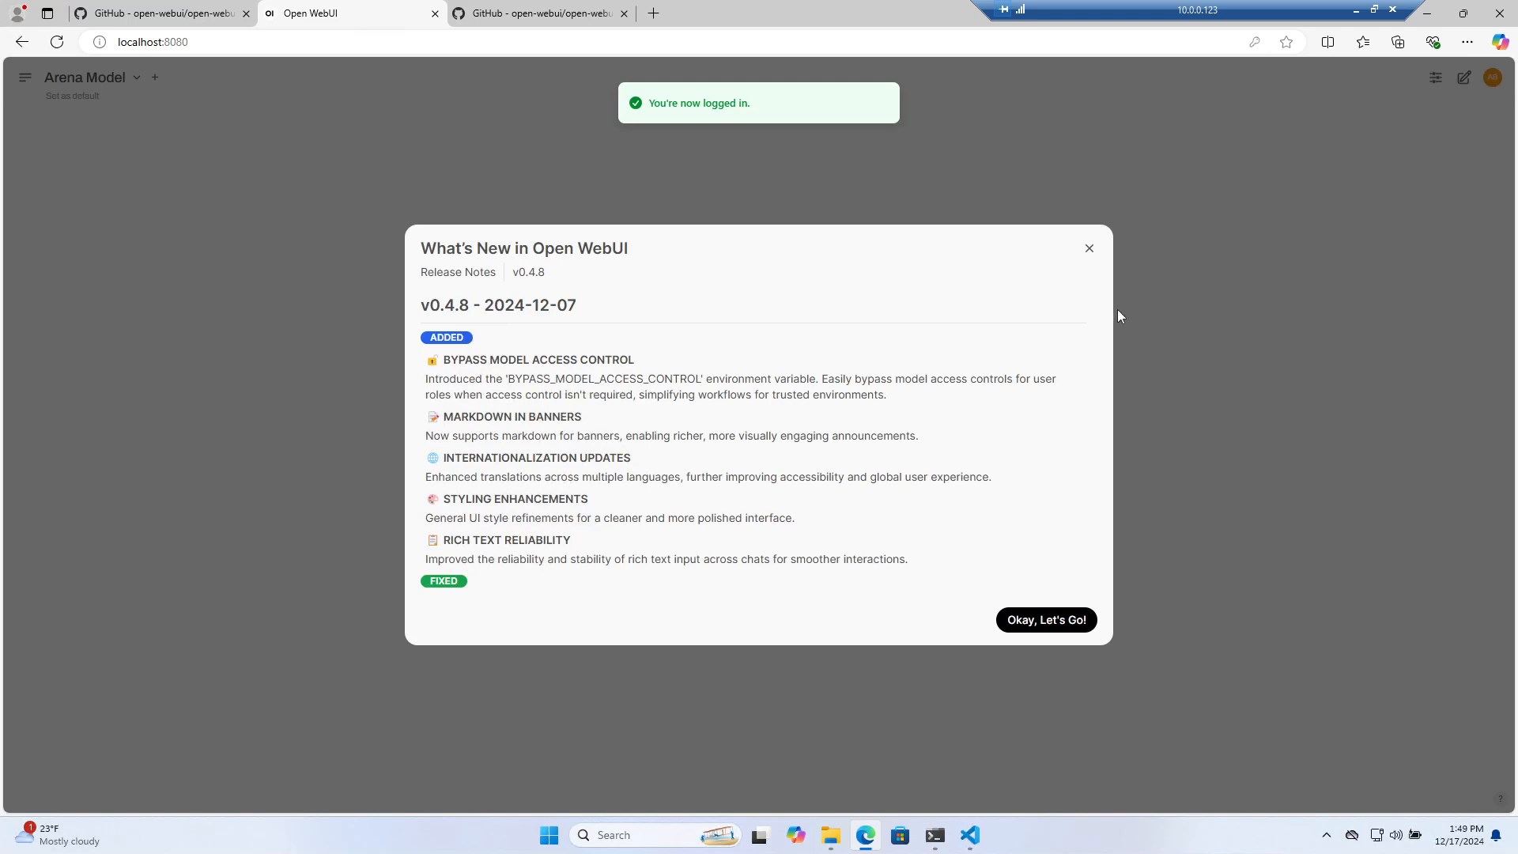
{"action": "left_click", "coordinate": [1045, 620]}
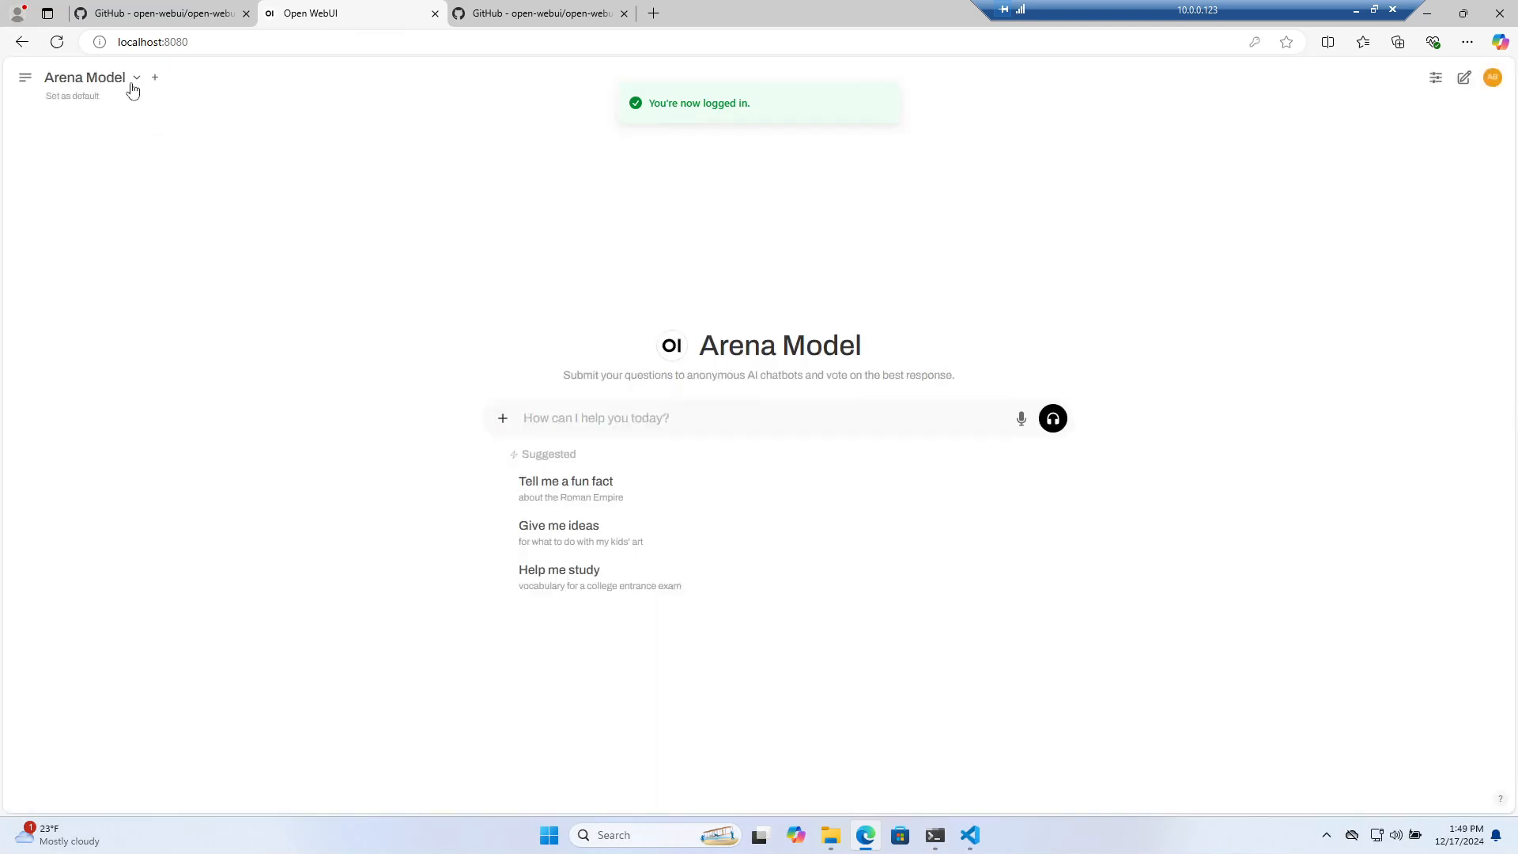
Select gemma2:2b as the chat model
{"action": "left_click", "coordinate": [133, 89]}
{"action": "left_click", "coordinate": [232, 190]}
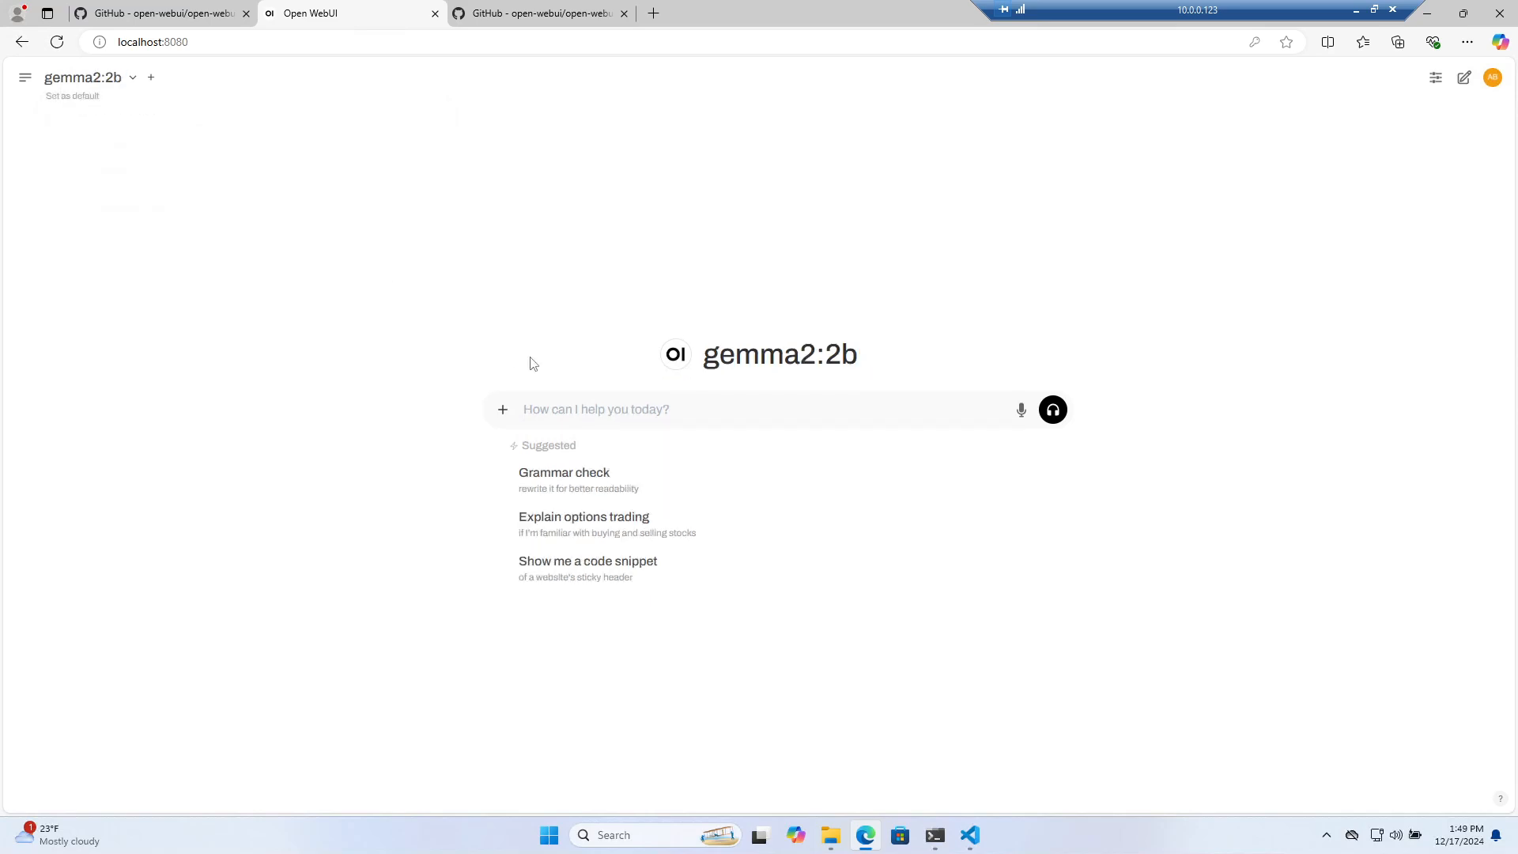
{"action": "left_click", "coordinate": [935, 835]}
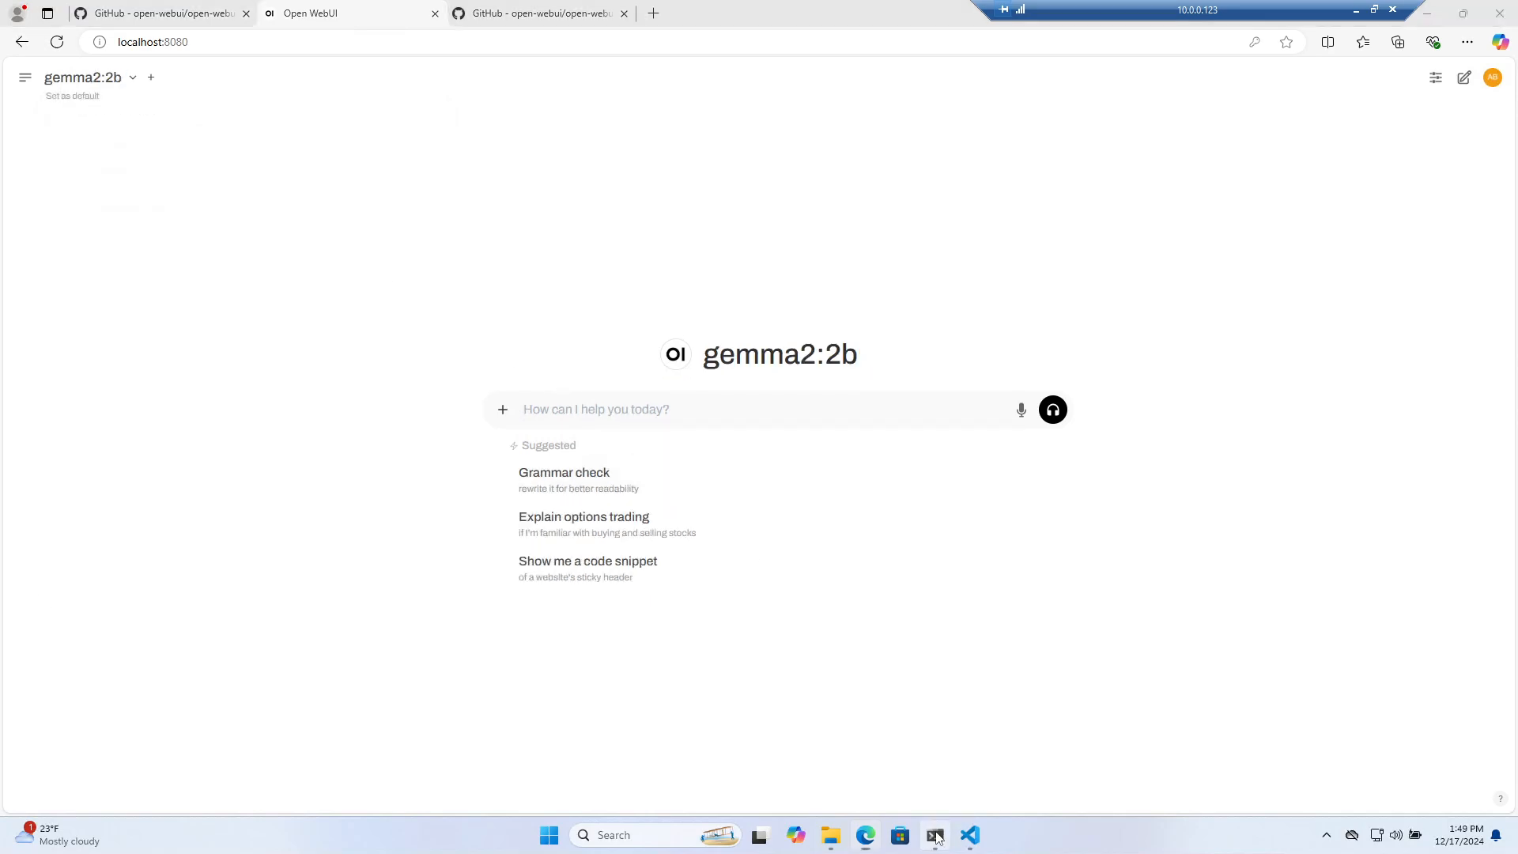
{"action": "left_click", "coordinate": [935, 835]}
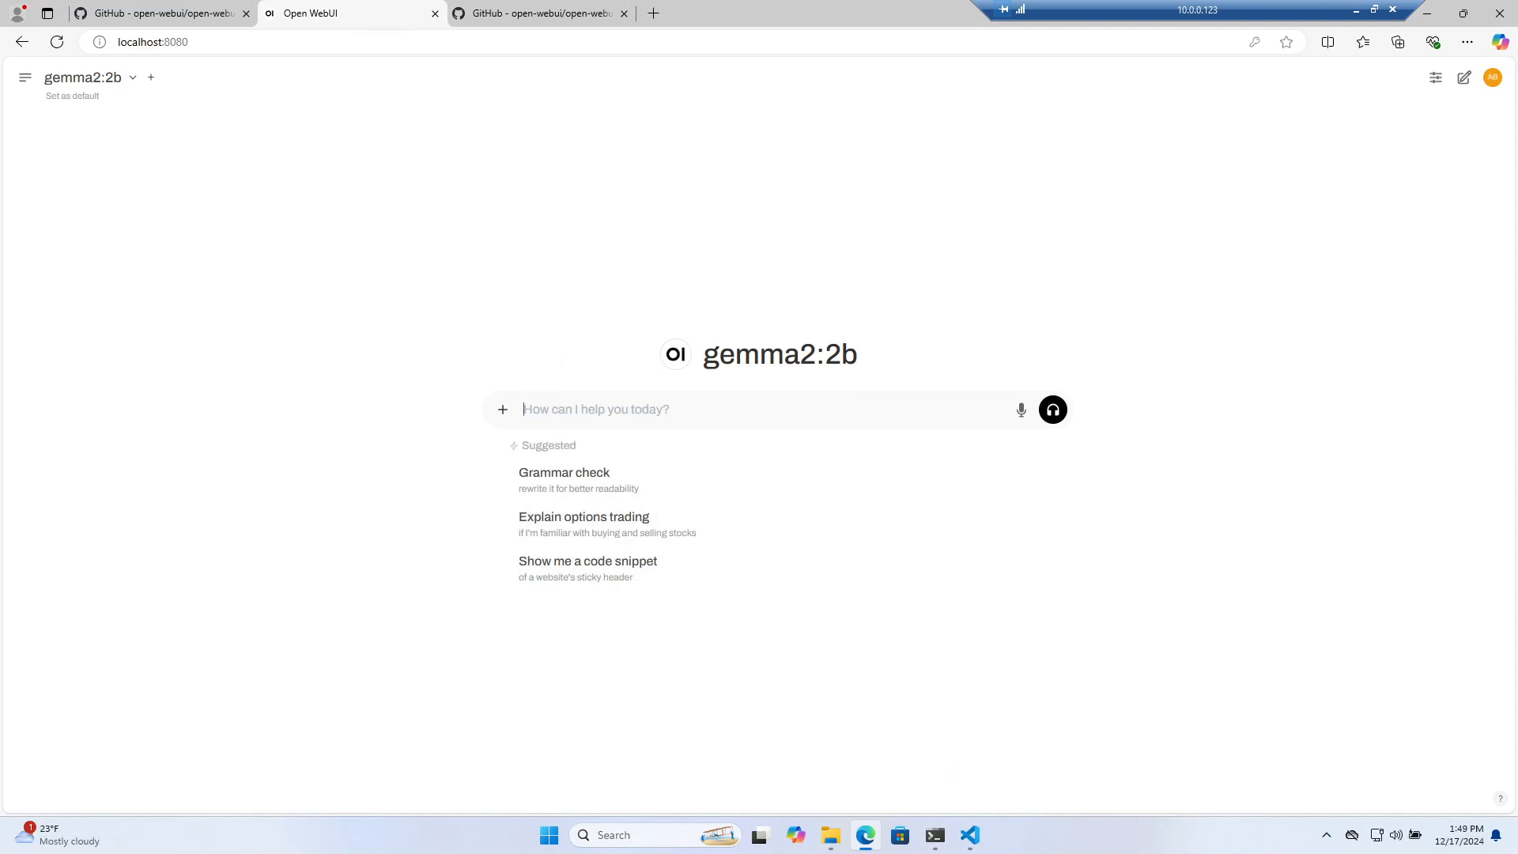
Ask 'Can you produce me a simple example of Pandas?' and review the DataFrame answer
{"action": "type", "text": "Can you produce me a simple example of Pandas?"}
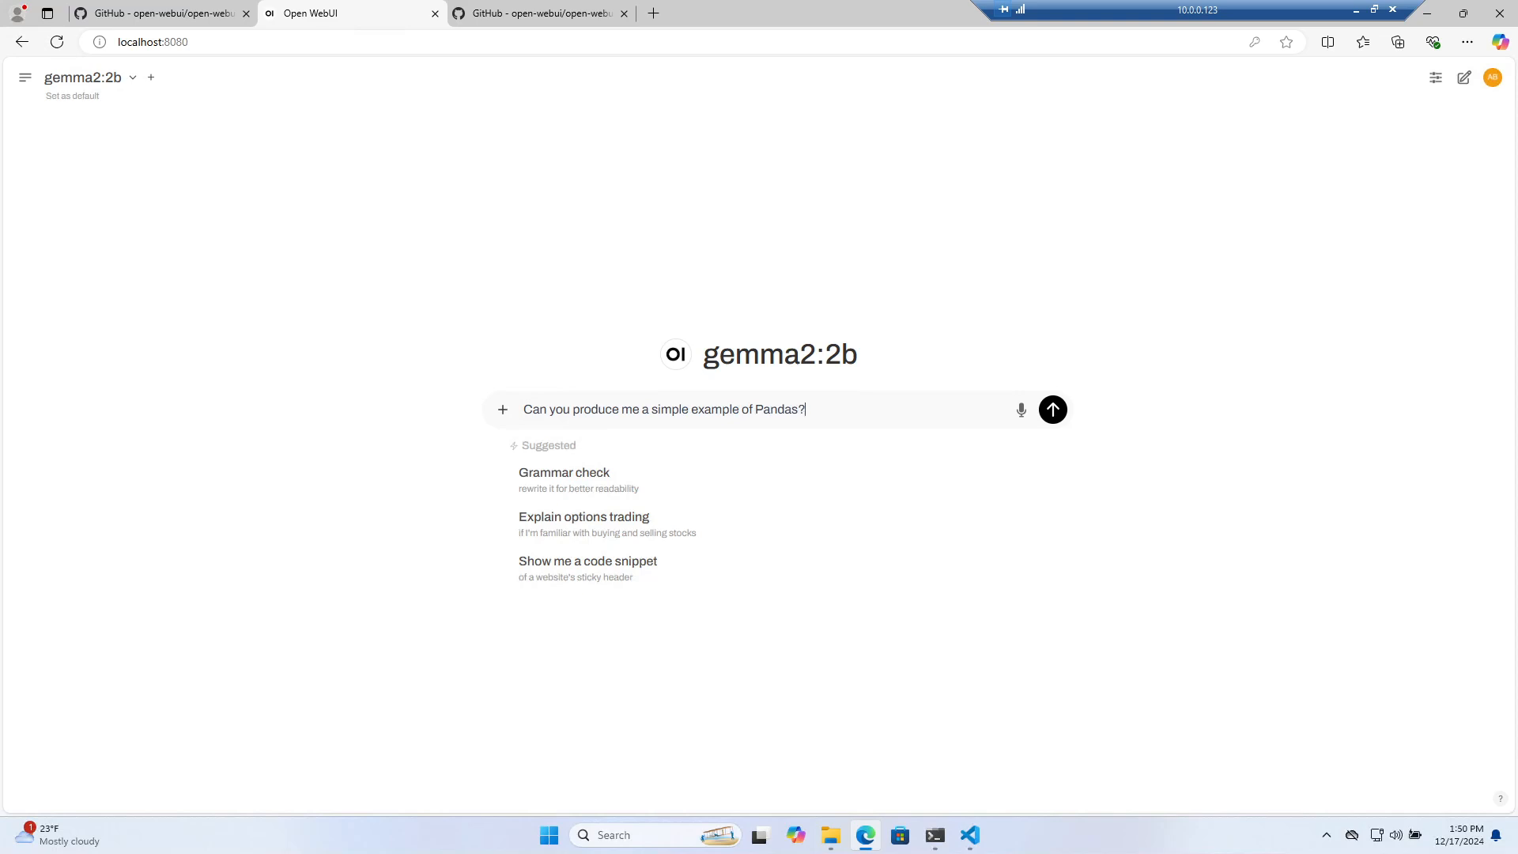
{"action": "key", "text": "Return"}
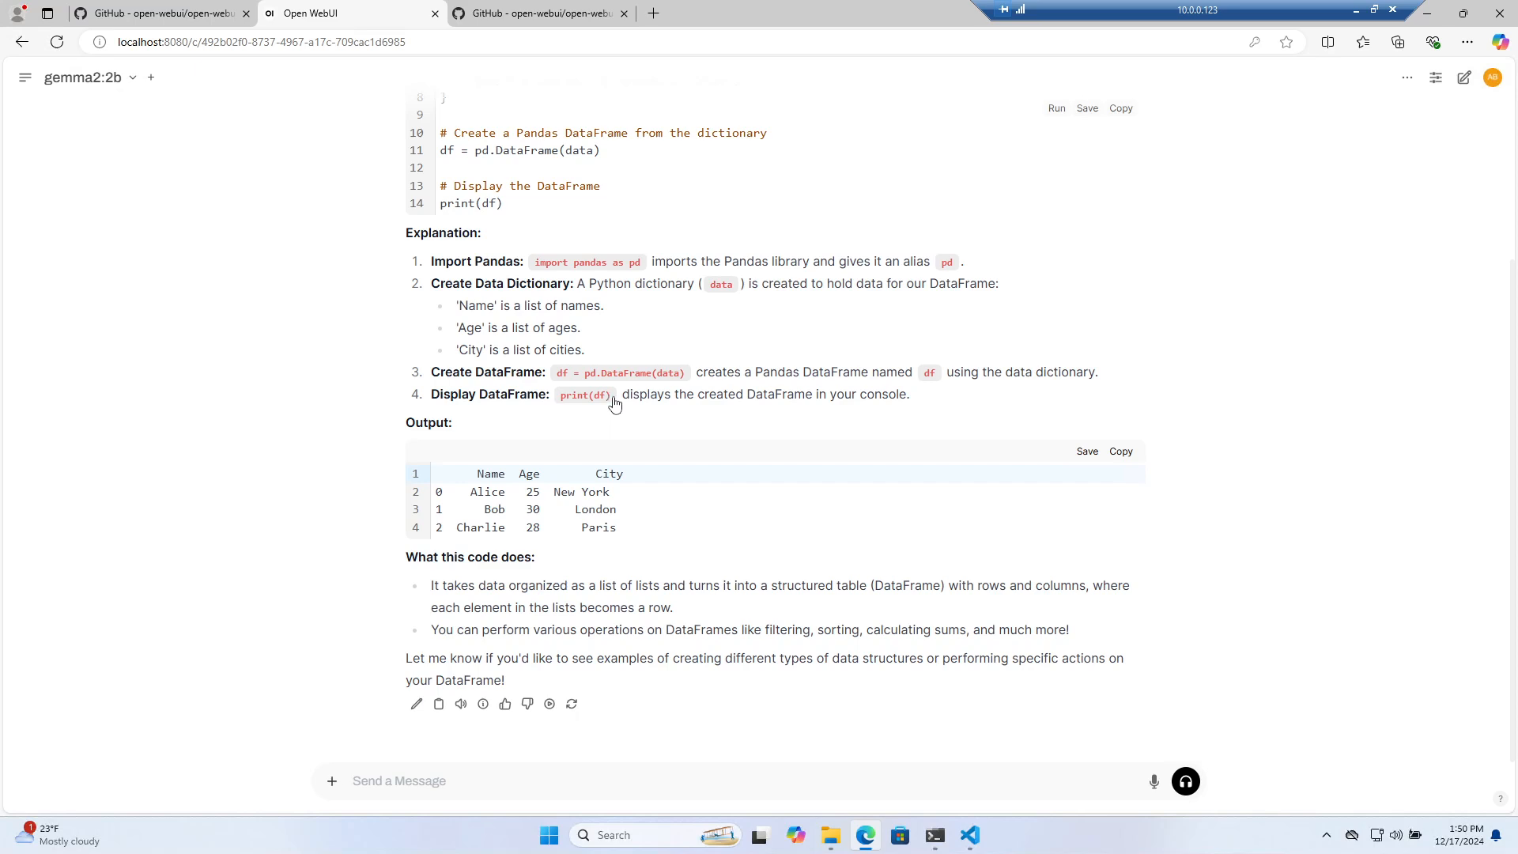
{"action": "scroll", "coordinate": [615, 404], "scroll_direction": "up", "scroll_amount": 3}
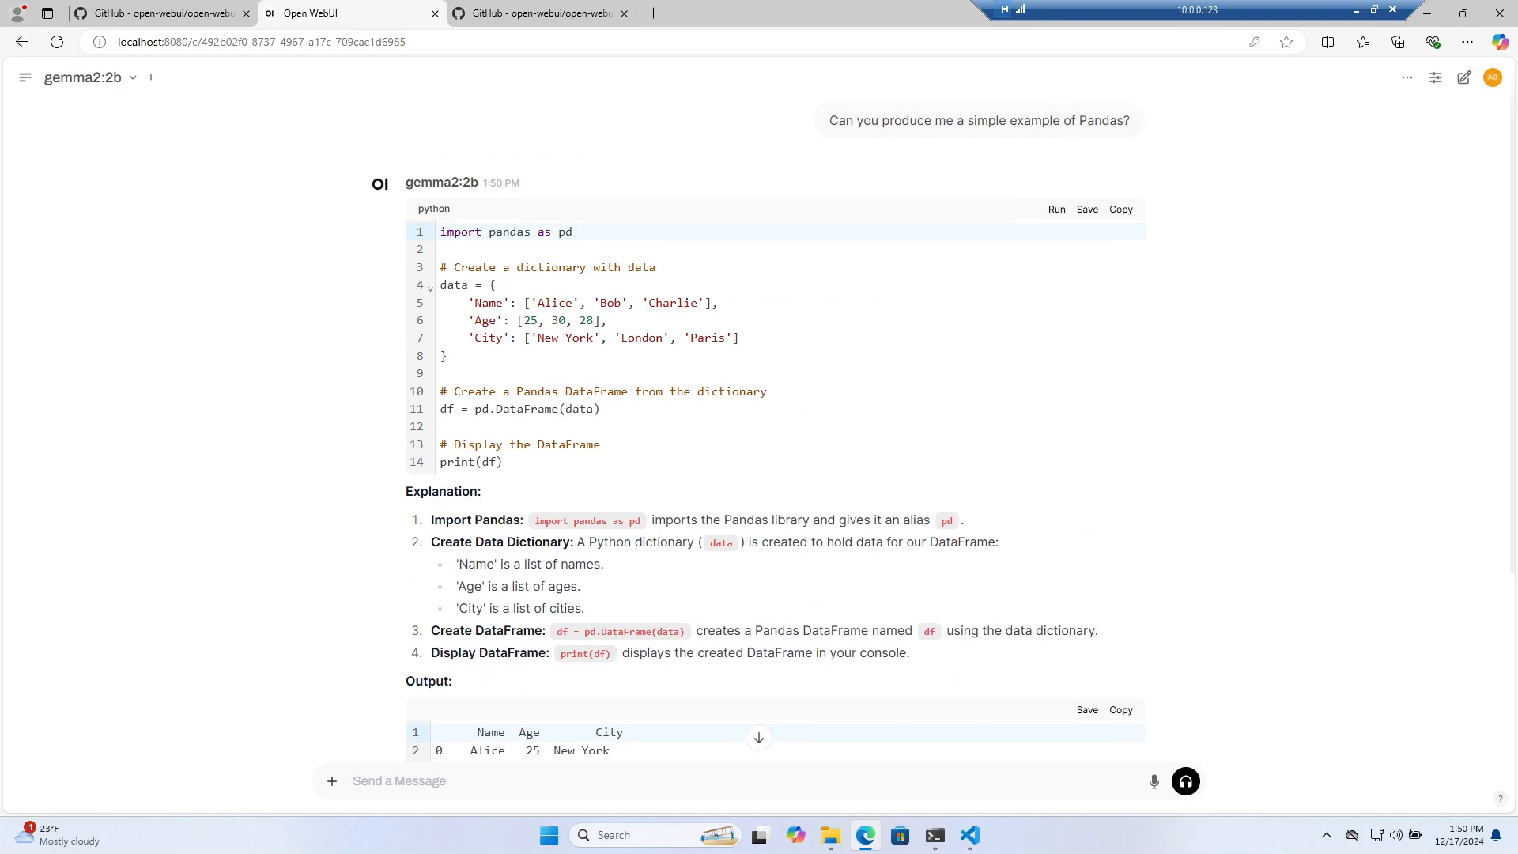
Select and deselect the generated Pandas code, then switch to VS Code's open-webui log terminal
{"action": "left_click_drag", "start_coordinate": [440, 231], "coordinate": [506, 467]}
{"action": "left_click", "coordinate": [598, 391]}
{"action": "left_click", "coordinate": [935, 836]}
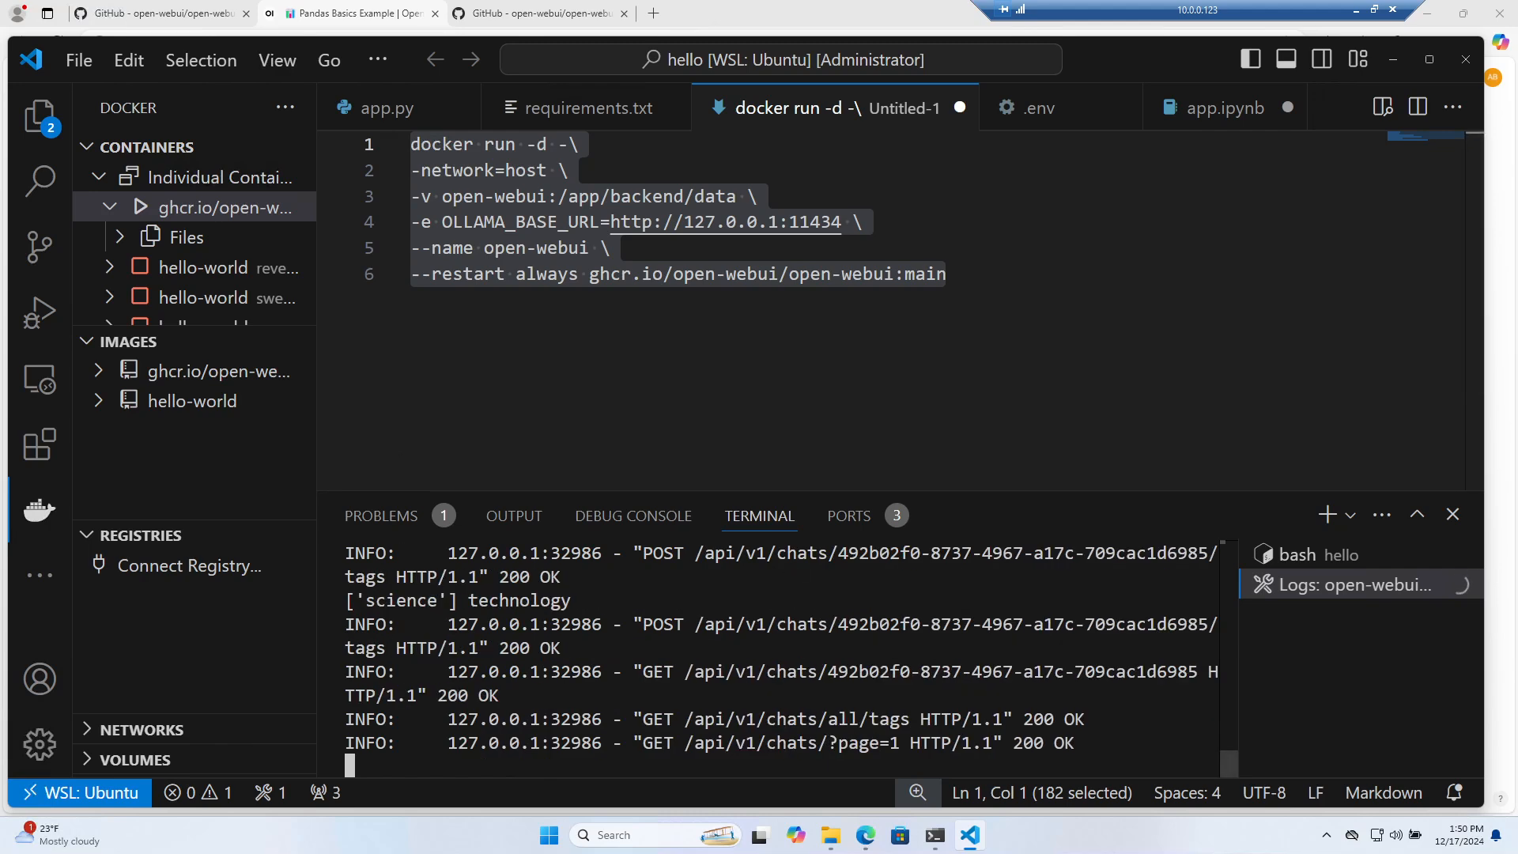
Stop following the container logs and list running containers with docker ps in the bash terminal
{"action": "key", "text": "ctrl+c"}
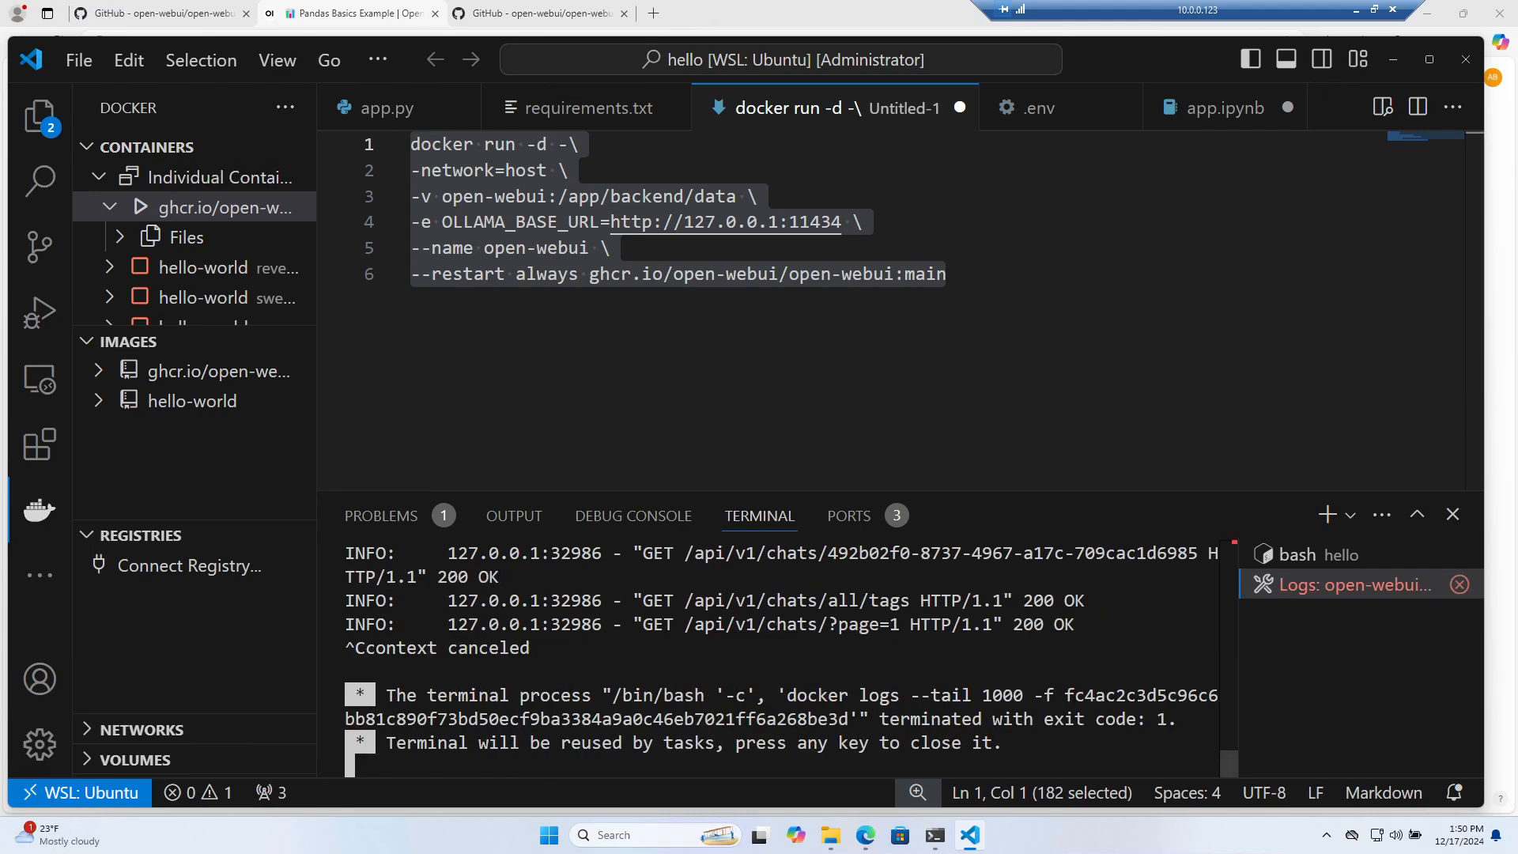
{"action": "left_click", "coordinate": [1297, 555]}
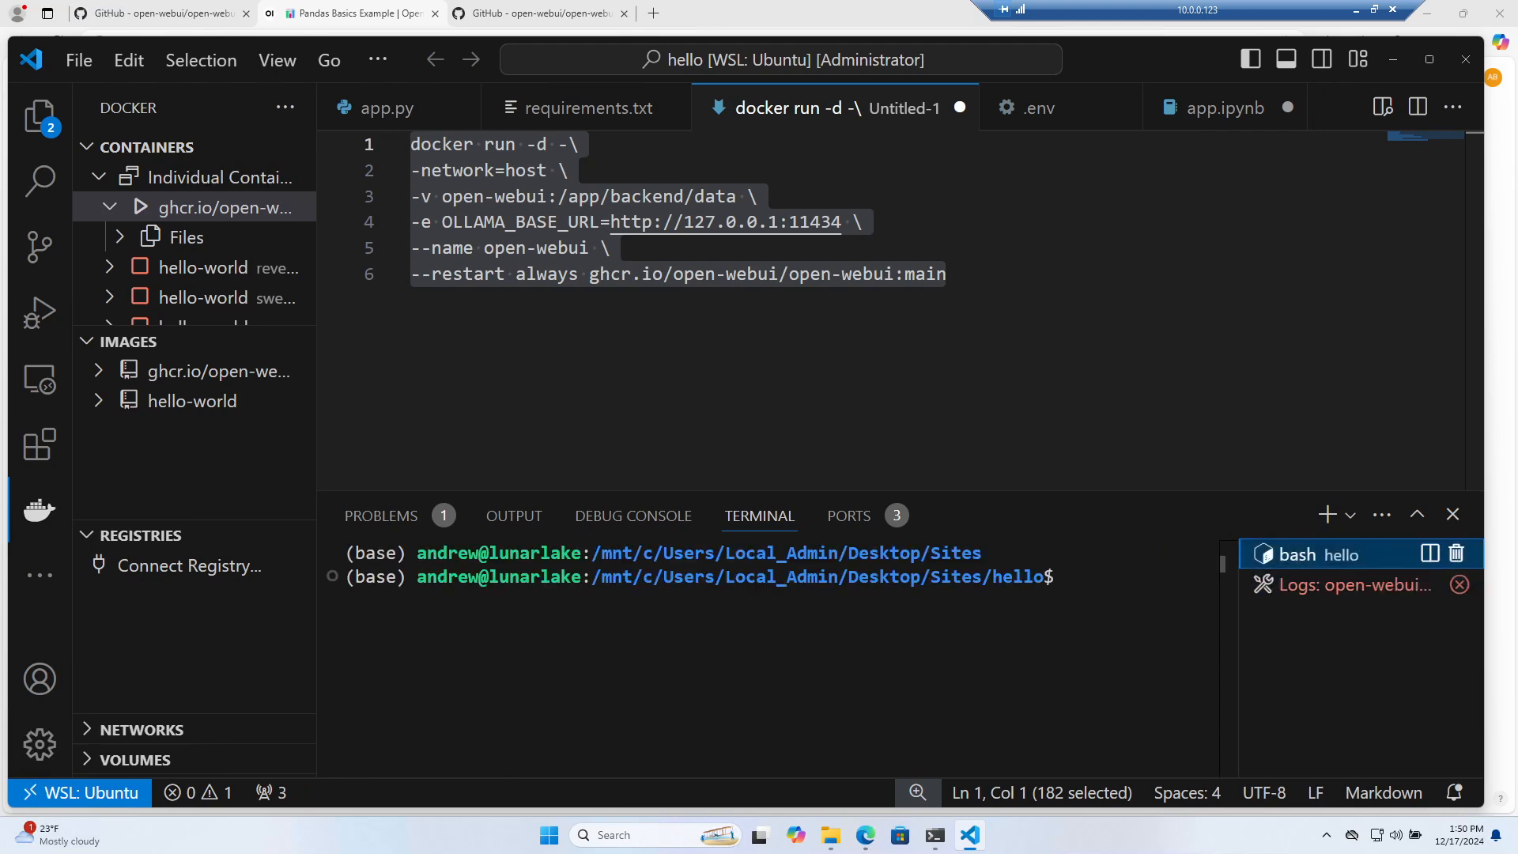
{"action": "type", "text": "docker ps"}
{"action": "key", "text": "Return"}
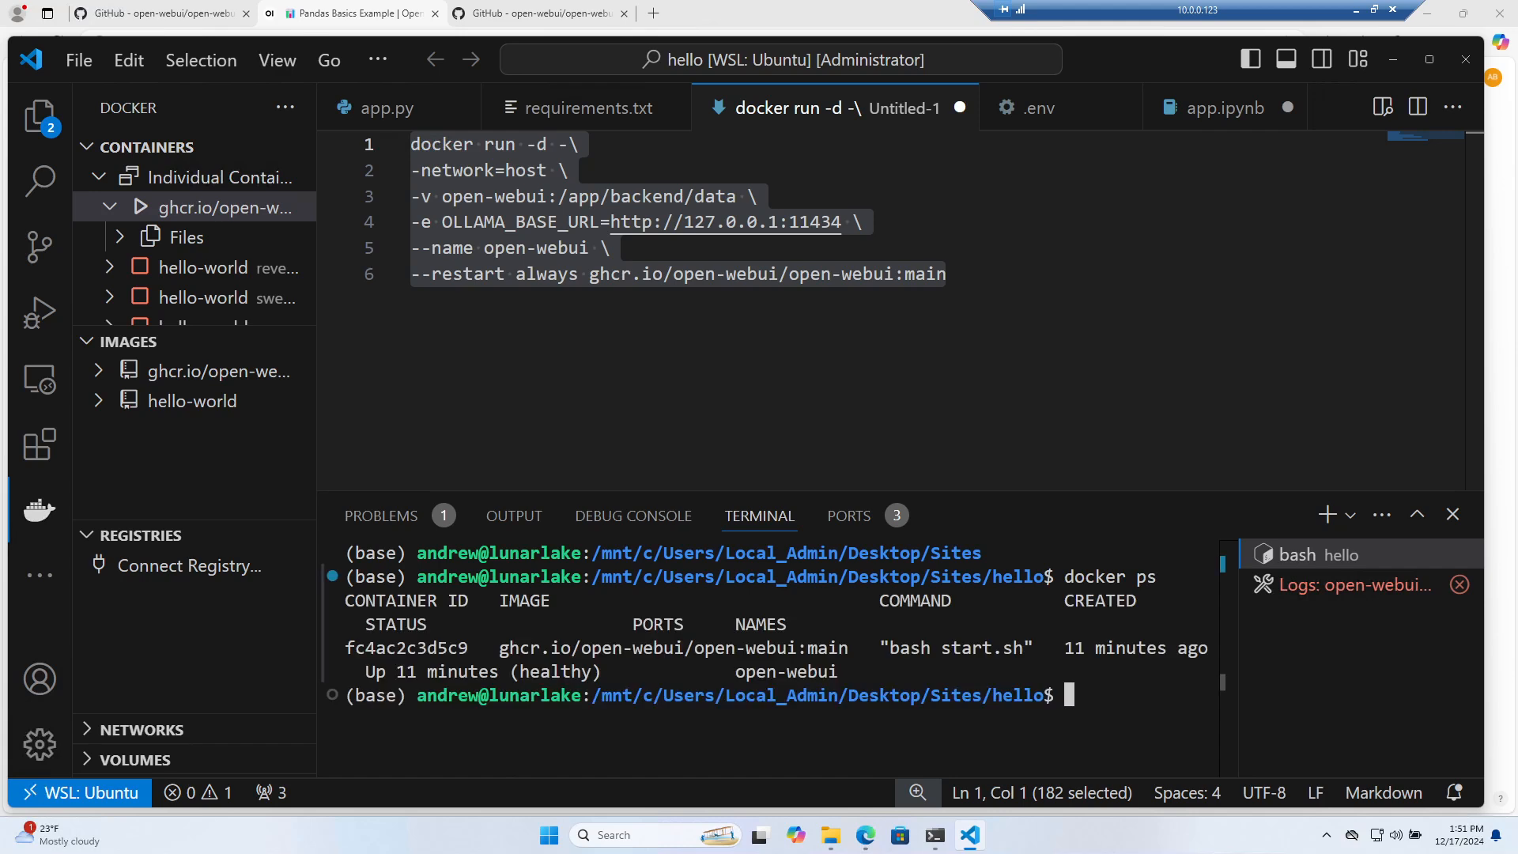
Kill the open-webui container with docker kill and its copied container ID
{"action": "left_click_drag", "start_coordinate": [469, 648], "coordinate": [345, 649]}
{"action": "left_click", "coordinate": [583, 670]}
{"action": "type", "text": "docker kill"}
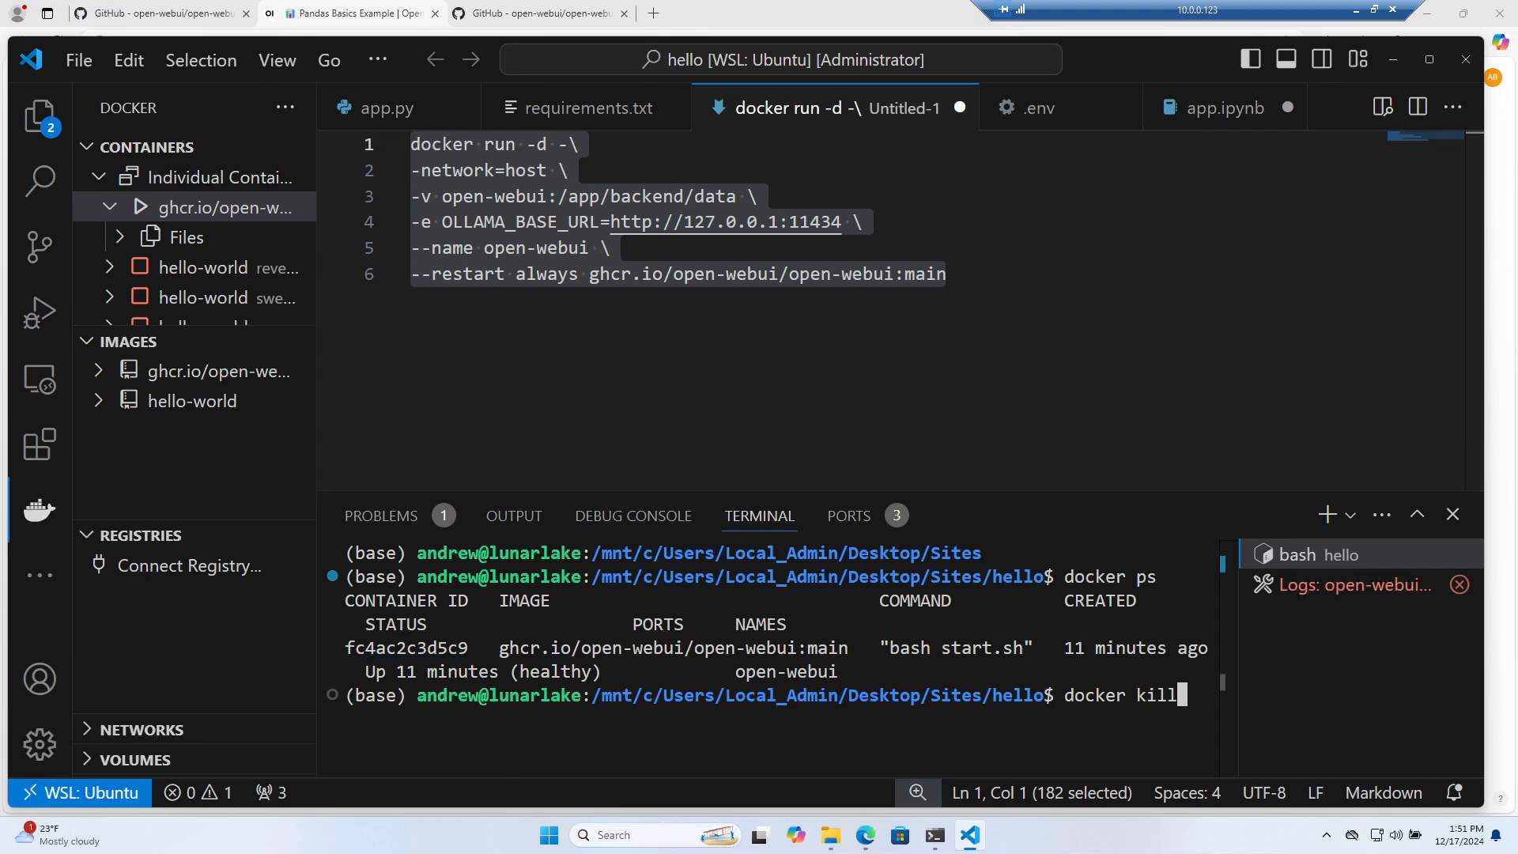
{"action": "key", "text": "ctrl+v"}
{"action": "key", "text": "Return"}
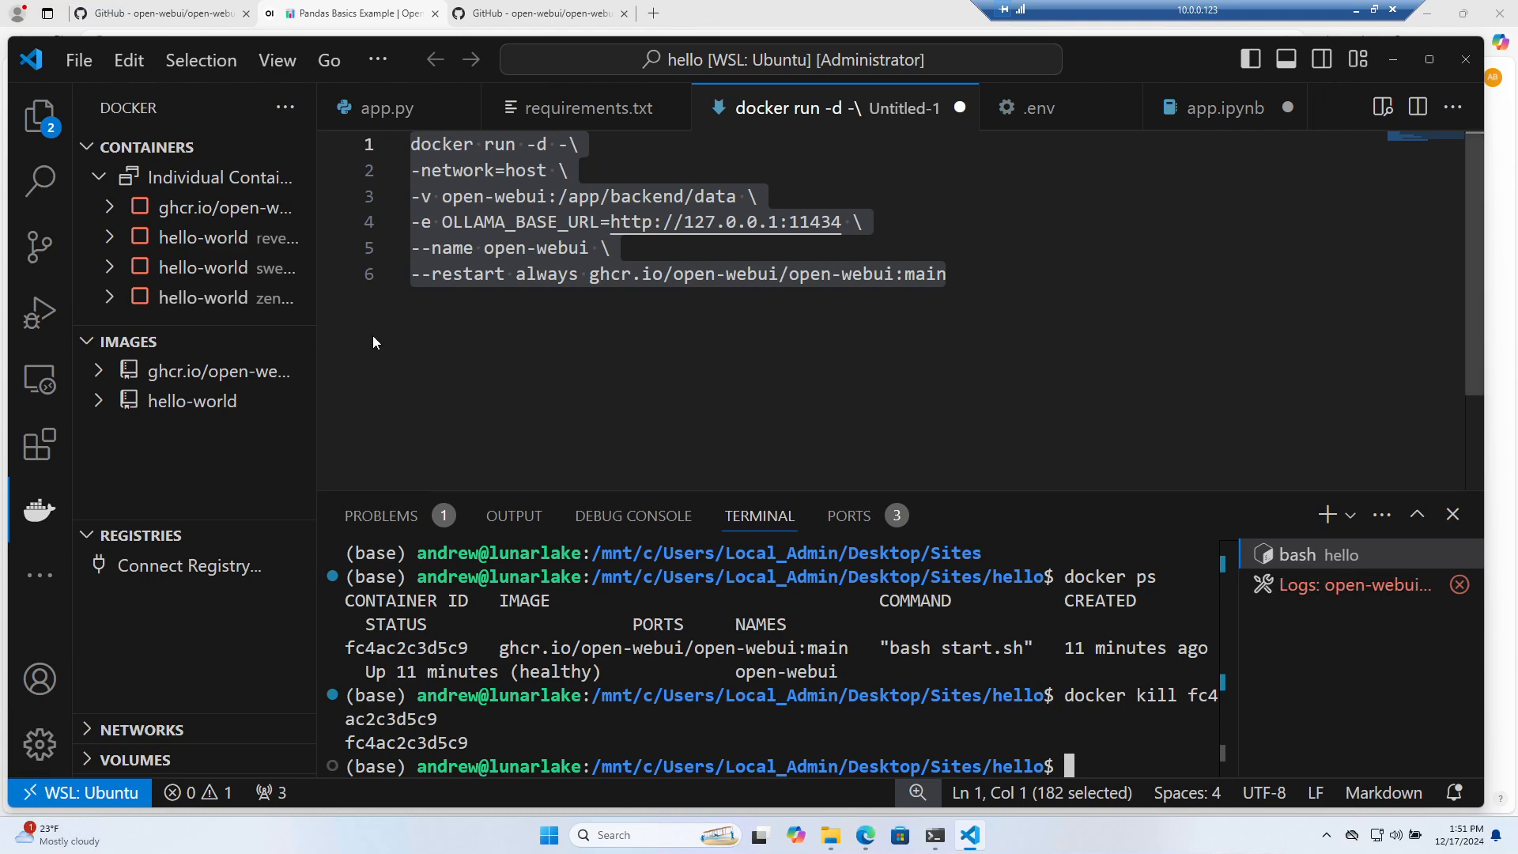
Close Visual Studio Code and bring the Open WebUI Pandas chat back in Edge
{"action": "right_click", "coordinate": [211, 207]}
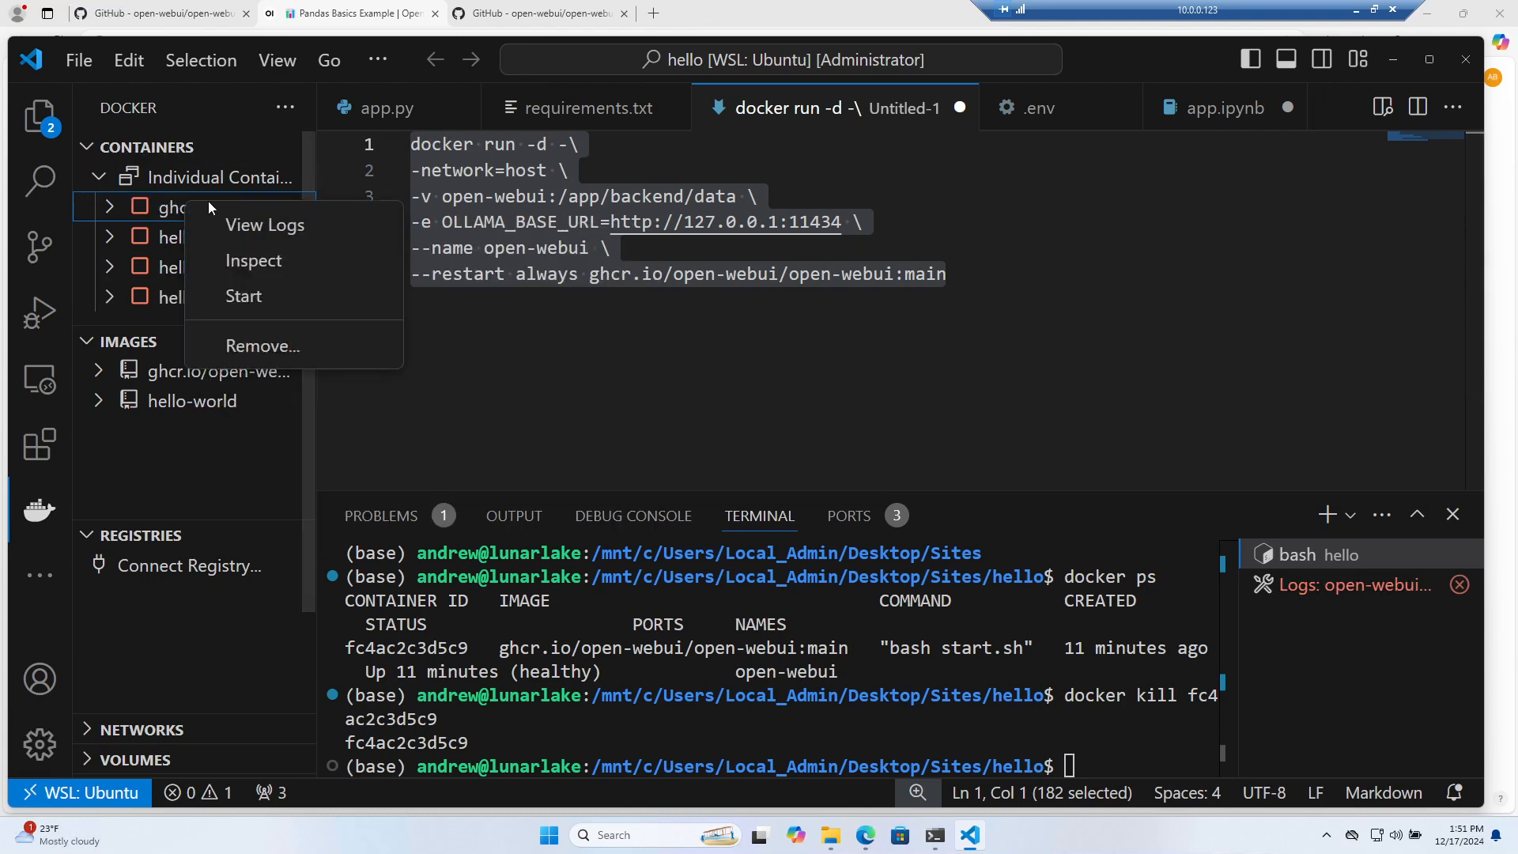
{"action": "left_click", "coordinate": [654, 348]}
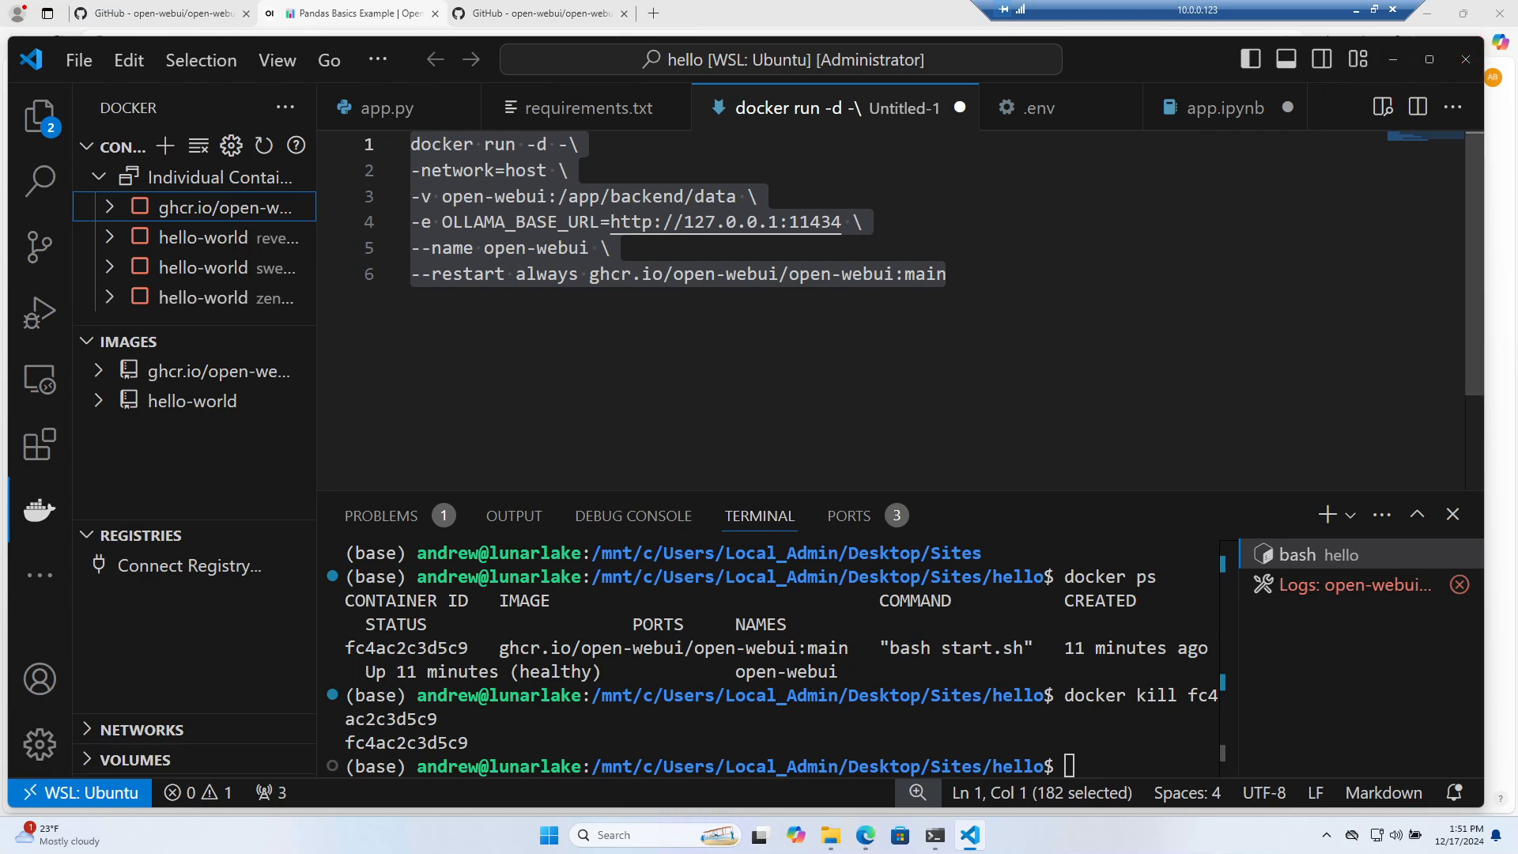
{"action": "left_click", "coordinate": [40, 116]}
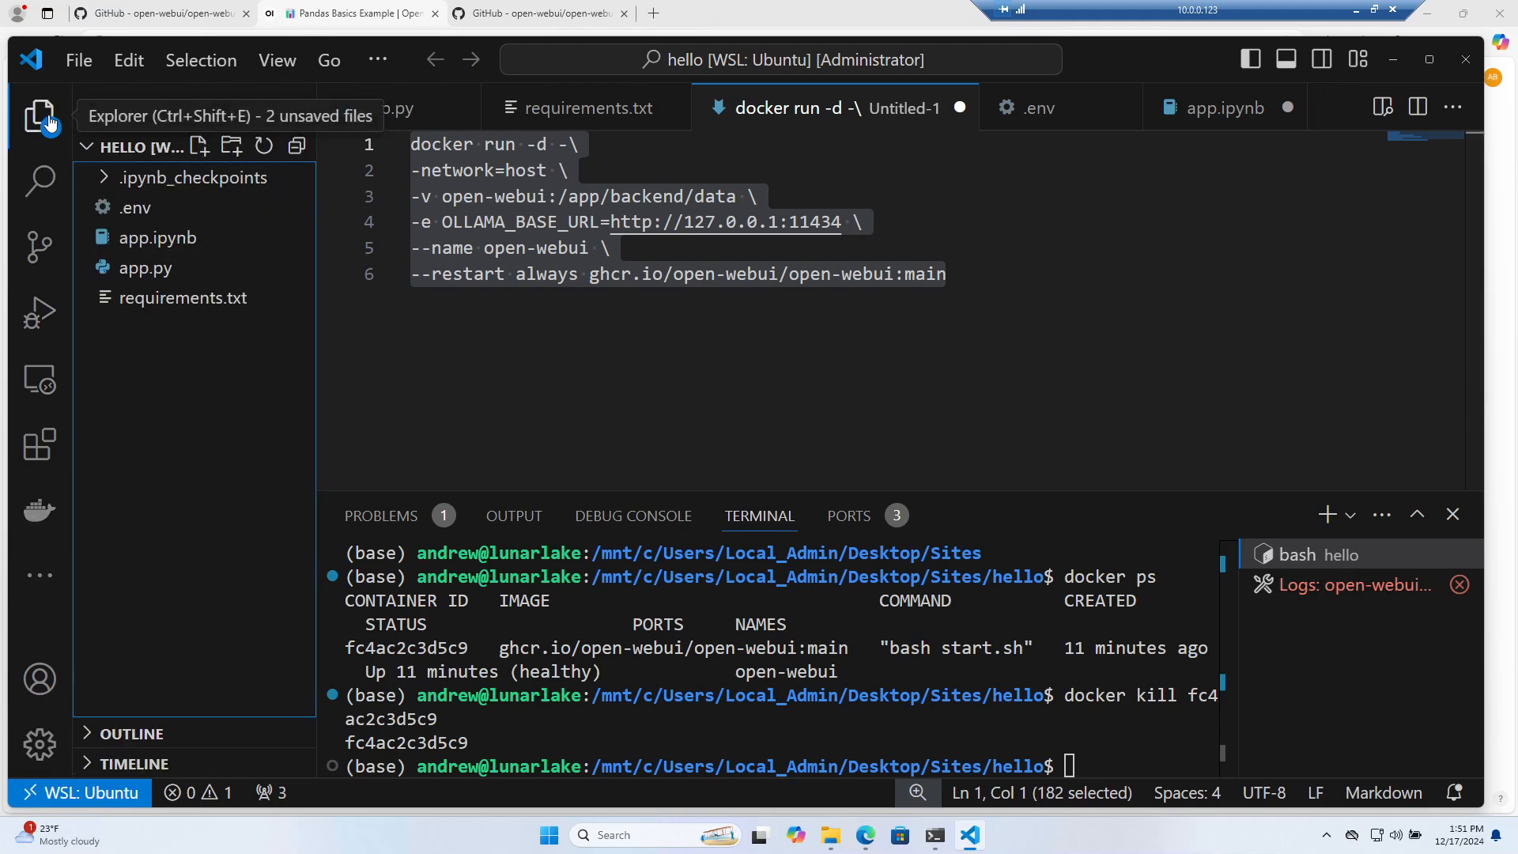
{"action": "left_click", "coordinate": [1466, 59]}
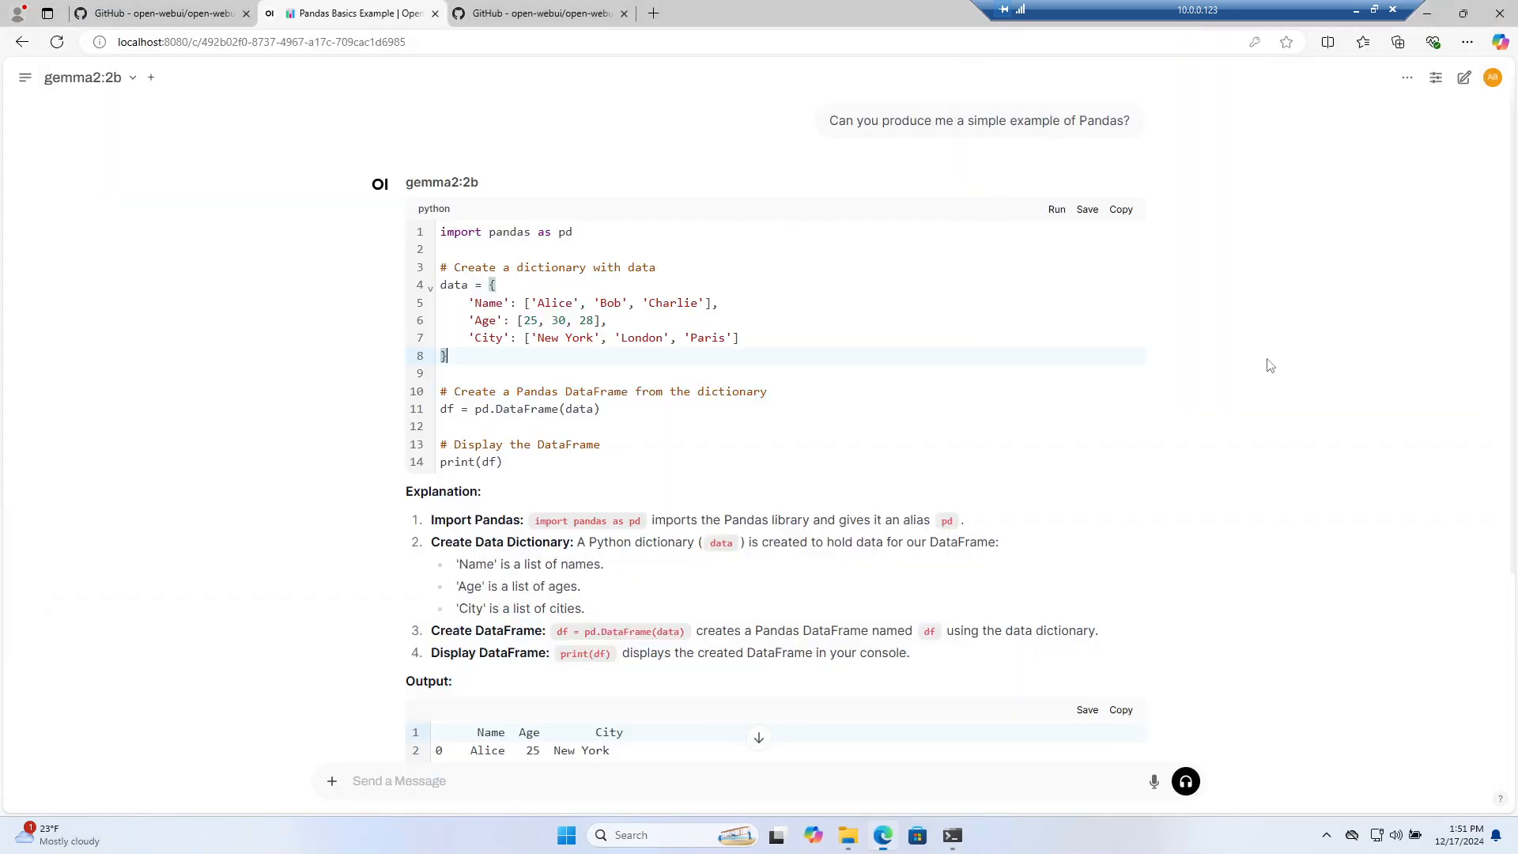
{"action": "left_click", "coordinate": [1268, 362]}
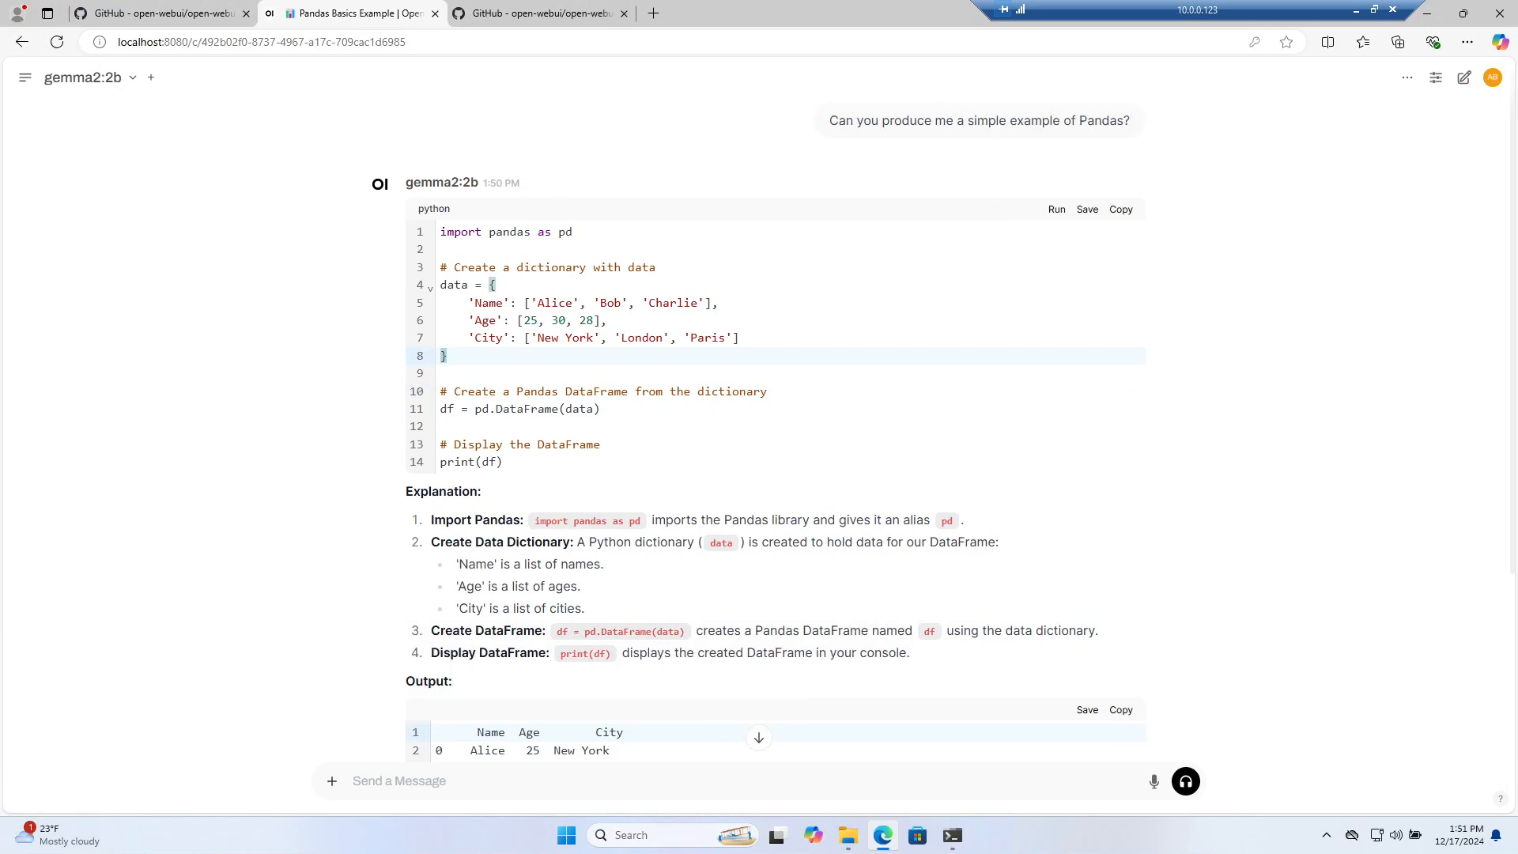